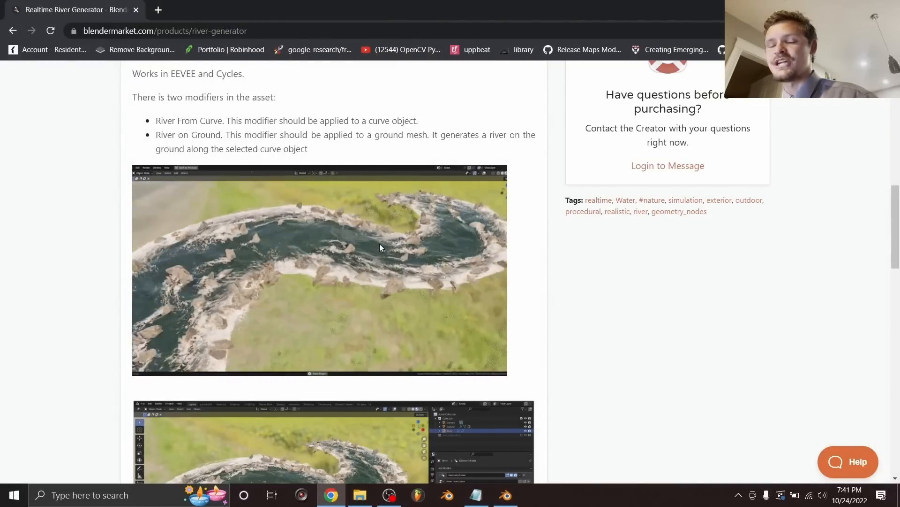
Step: Scroll through the Realtime River Generator page on Blender Market, reviewing its River From Curve and River on Ground modifiers
scroll(379, 243, "down", 9)
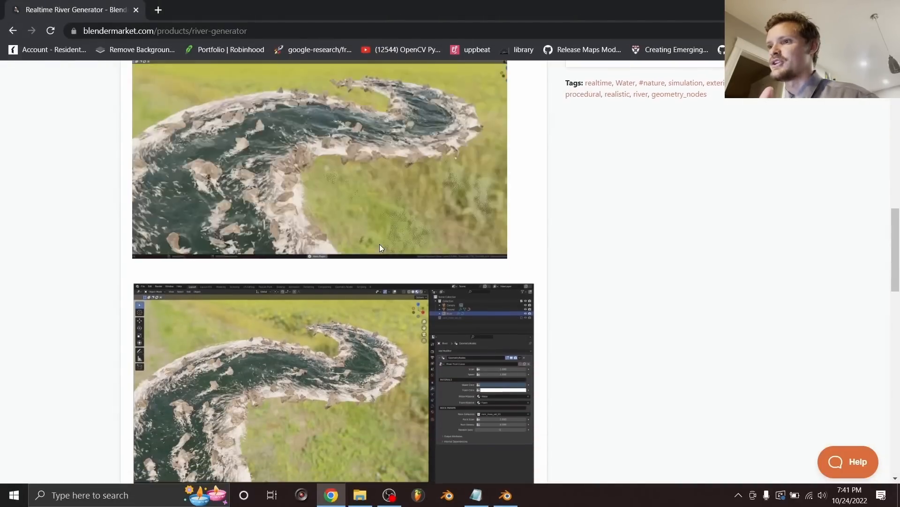
scroll(375, 243, "down", 4)
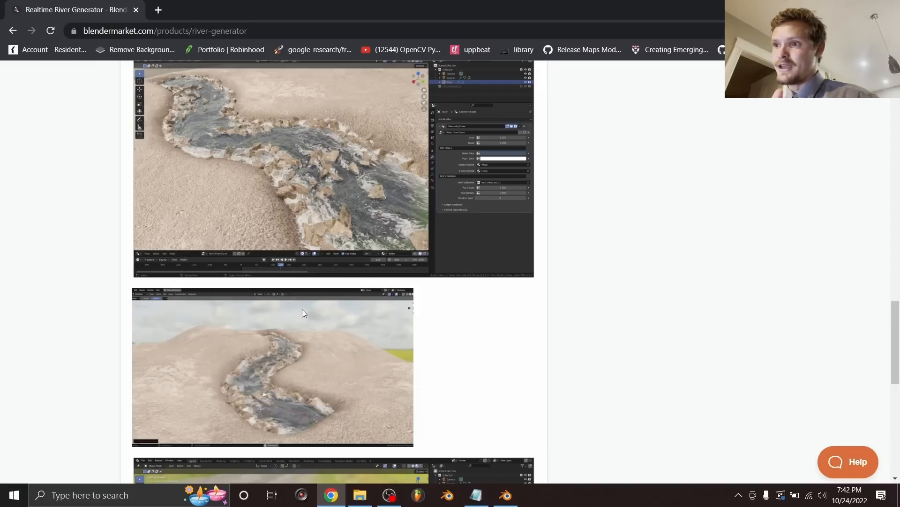
scroll(694, 220, "up", 15)
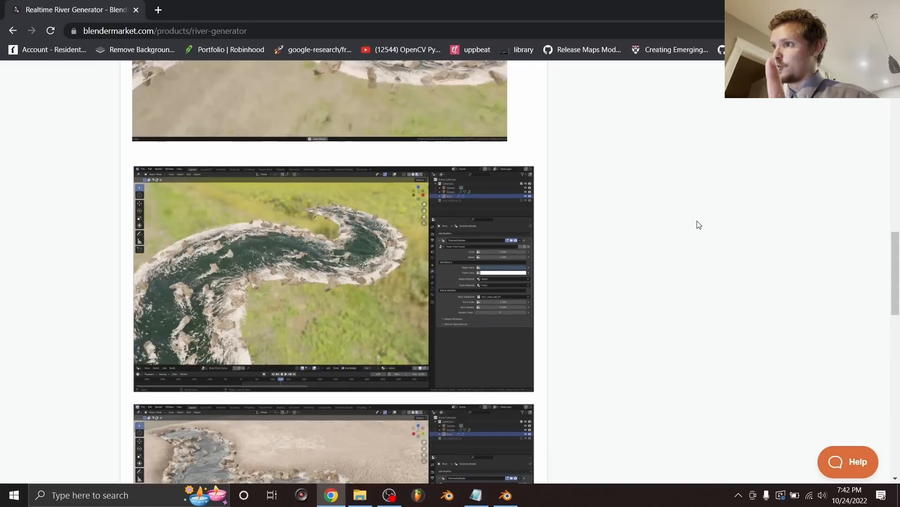
scroll(681, 204, "up", 4)
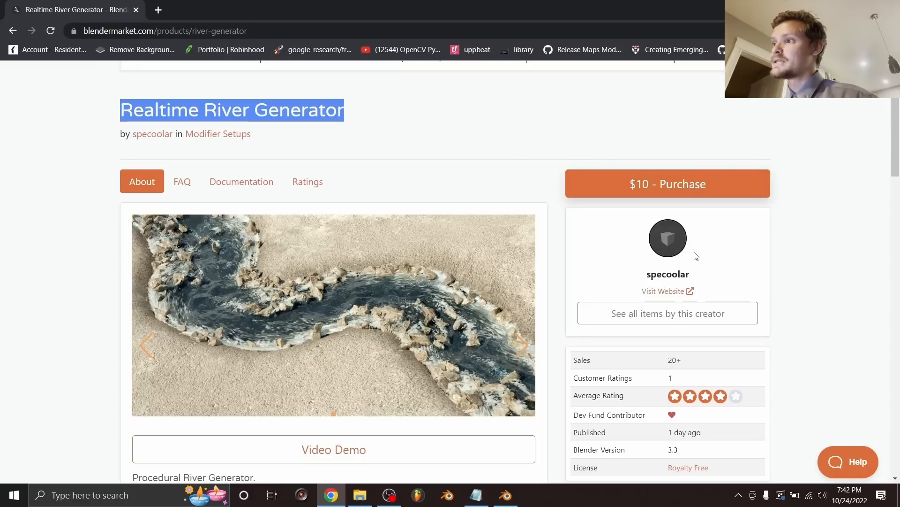
scroll(530, 254, "down", 10)
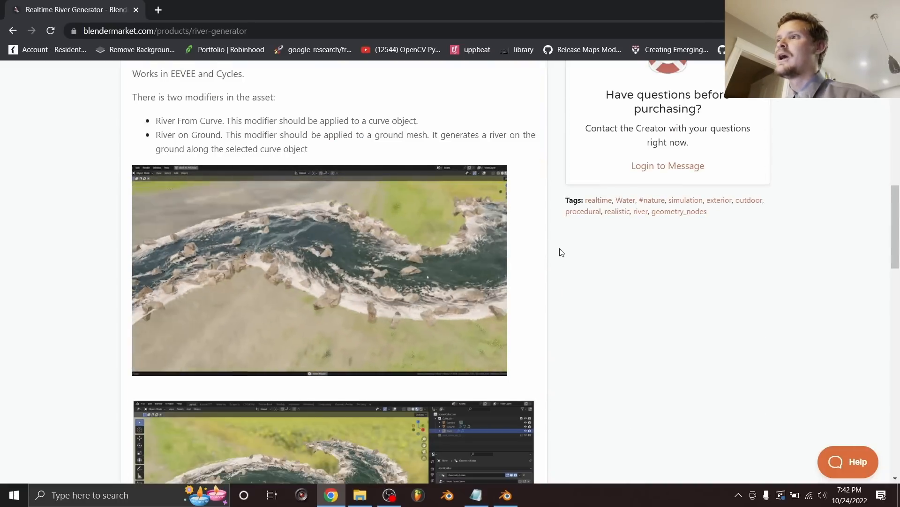
scroll(561, 250, "up", 9)
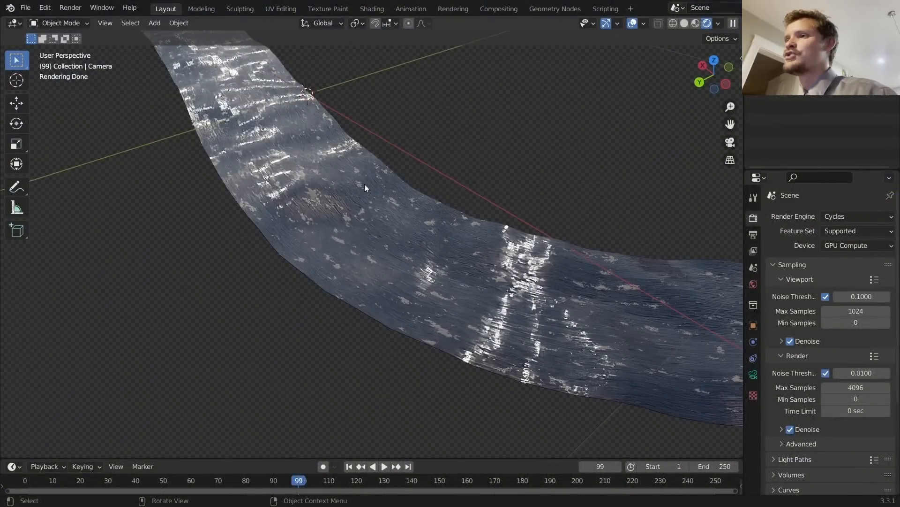
Step: Select the river curve and move its end point in Edit Mode, undoing the second move
scroll(362, 185, "down", 3)
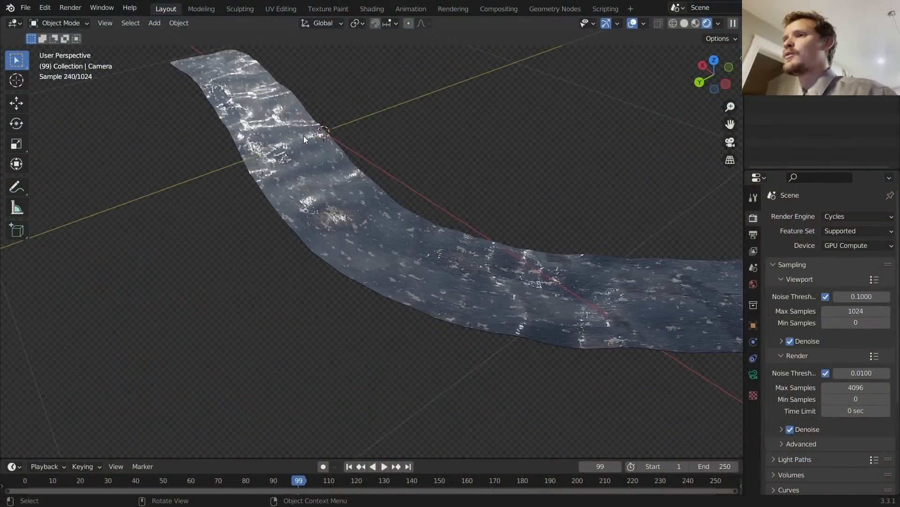
scroll(301, 134, "down", 3)
left_click(386, 235)
key("Tab")
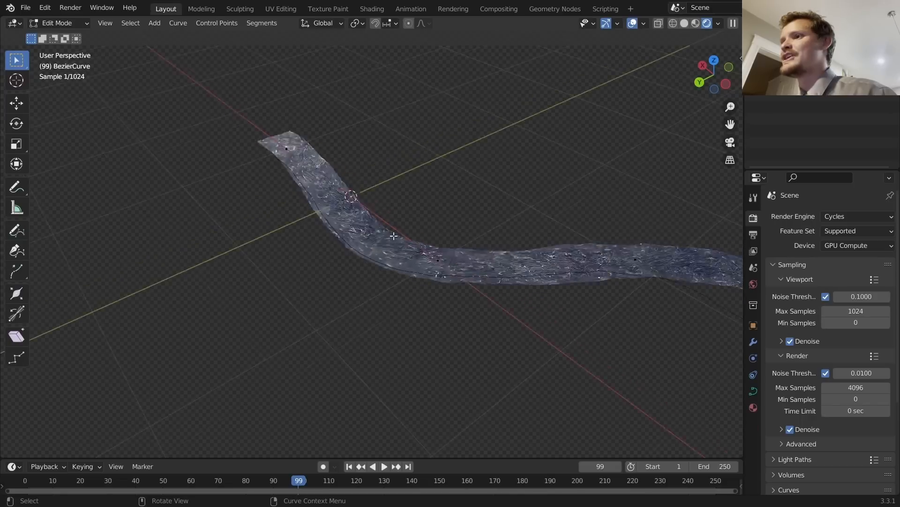
scroll(394, 235, "down", 2)
key("g")
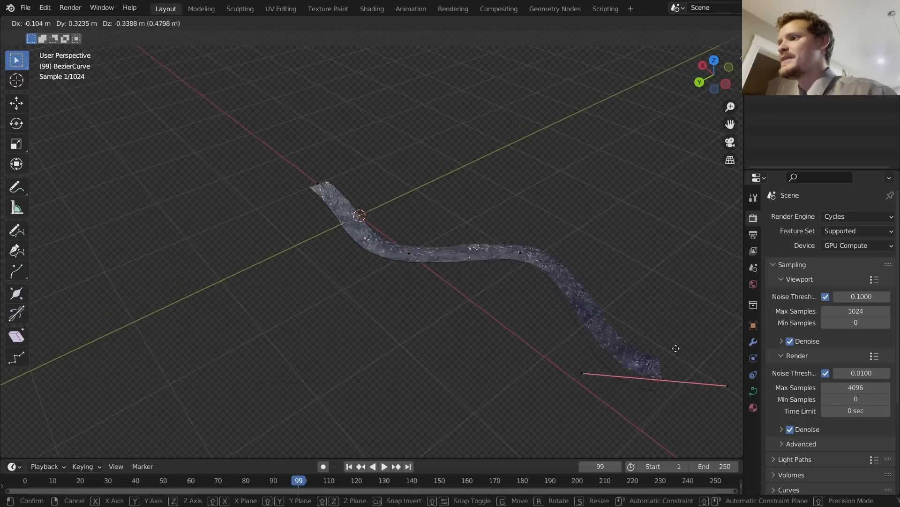
left_click(682, 307)
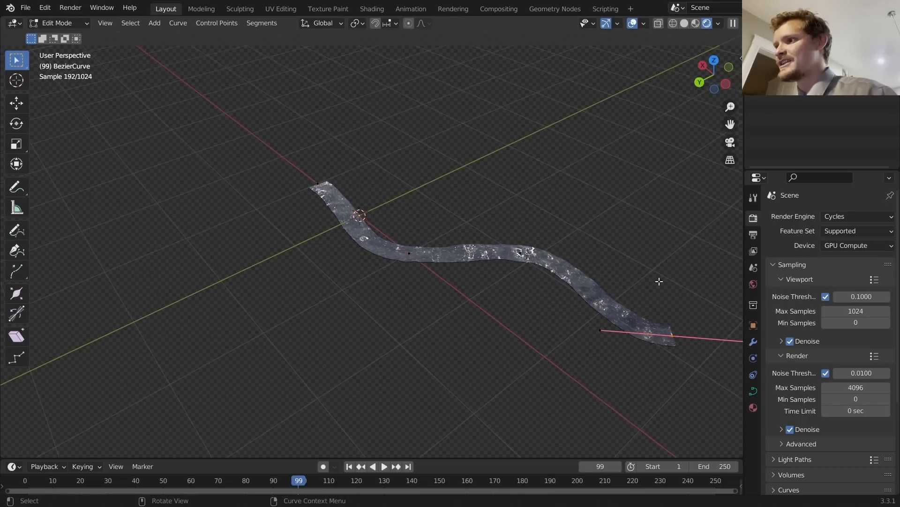
key("g")
left_click(581, 220)
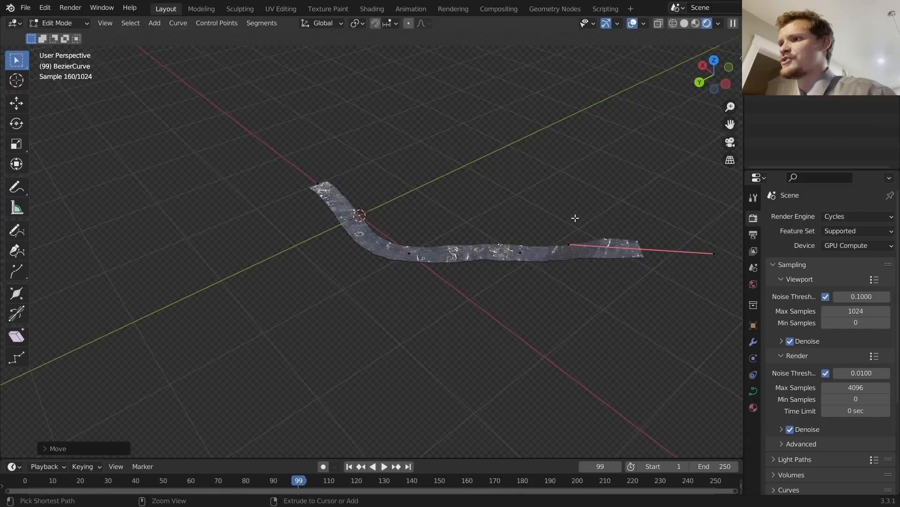
key("ctrl+z")
Step: Extrude a new point from the curve's end, undo it, and return to Object Mode
key("e")
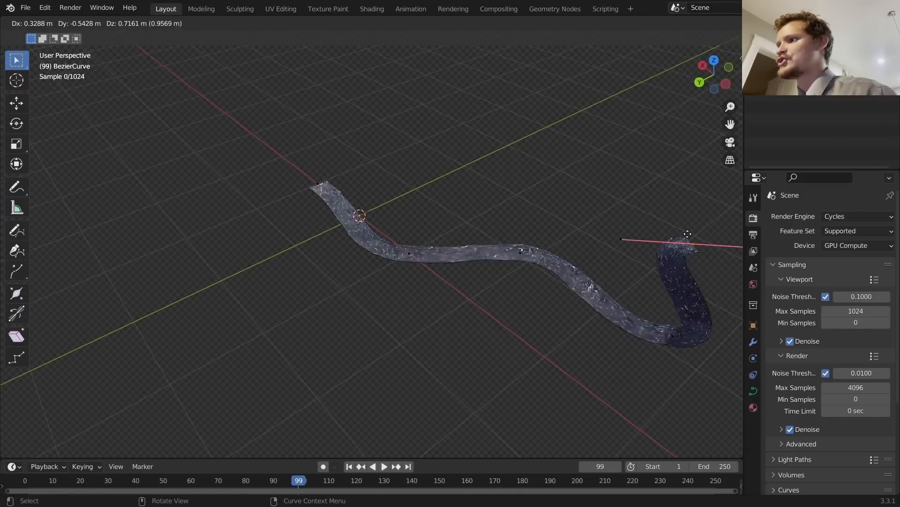
left_click(687, 234)
key("ctrl+z")
key("Tab")
Step: Orbit around the ribbon, reselect the river curve and briefly toggle its Edit Mode
scroll(350, 223, "up", 5)
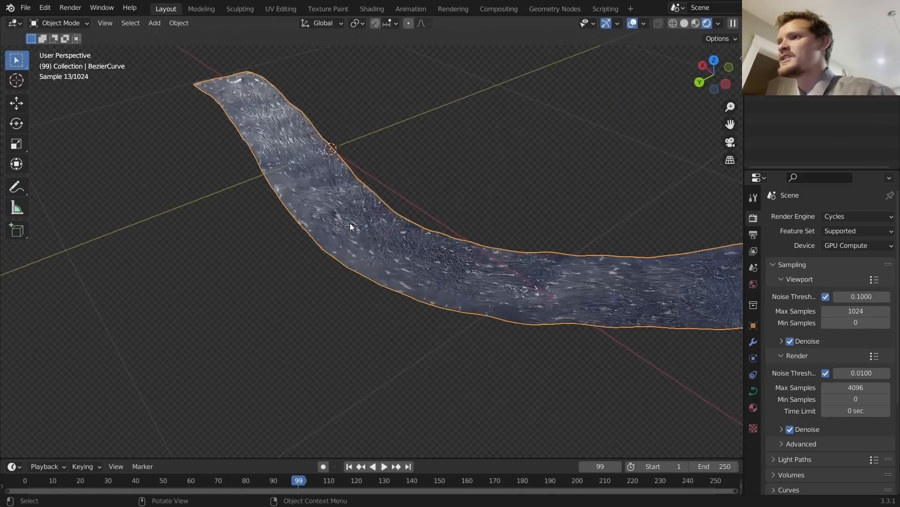
scroll(350, 223, "up", 2)
middle_click_drag(350, 223, 351, 191)
scroll(352, 191, "down", 2)
left_click(445, 155)
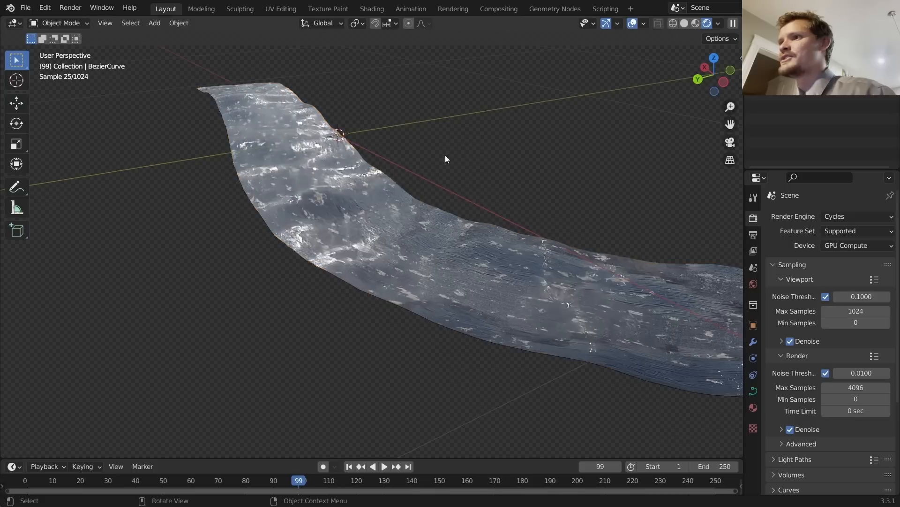
left_click(389, 185)
key("Tab")
key("Tab")
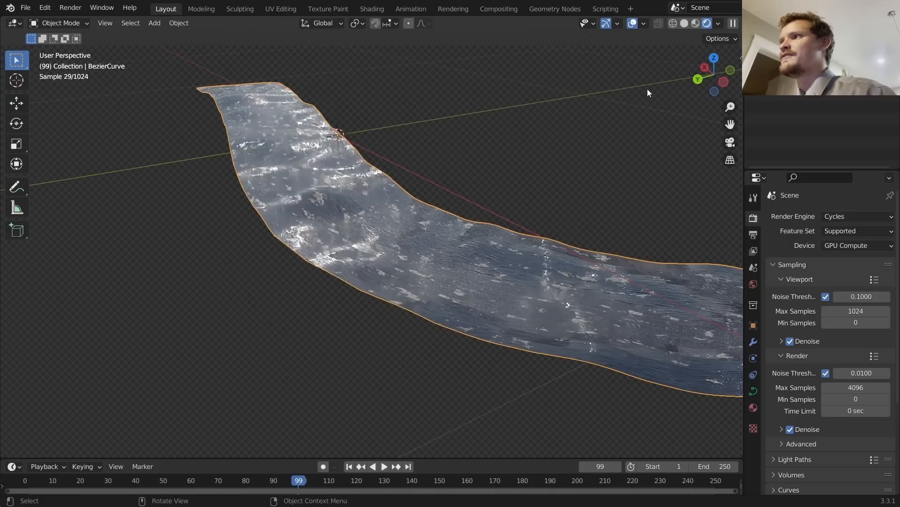
Step: View the ribbon in wireframe, play the water animation to frame 152, then return to rendered shading
left_click(673, 24)
mouse_move(363, 227)
middle_mouse_down()
mouse_move(432, 244)
mouse_move(495, 212)
mouse_move(394, 232)
middle_mouse_up()
key("space")
key("space")
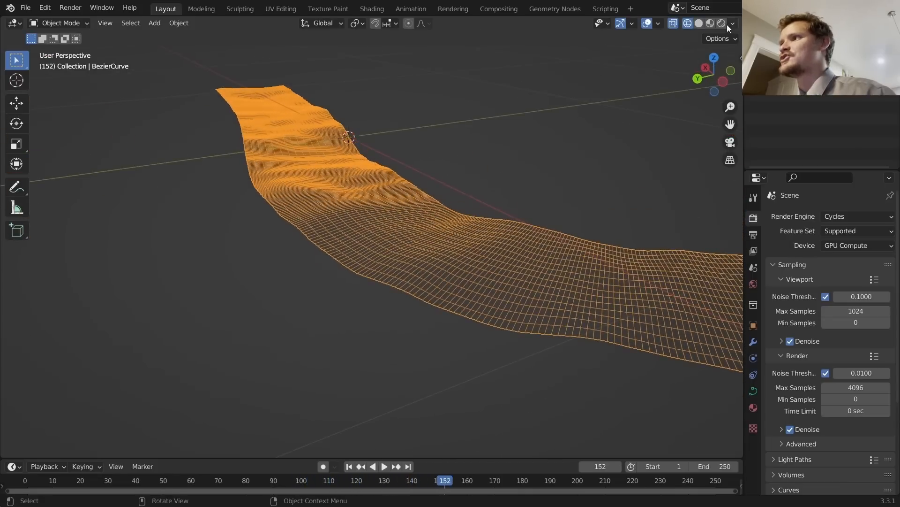
left_click(721, 23)
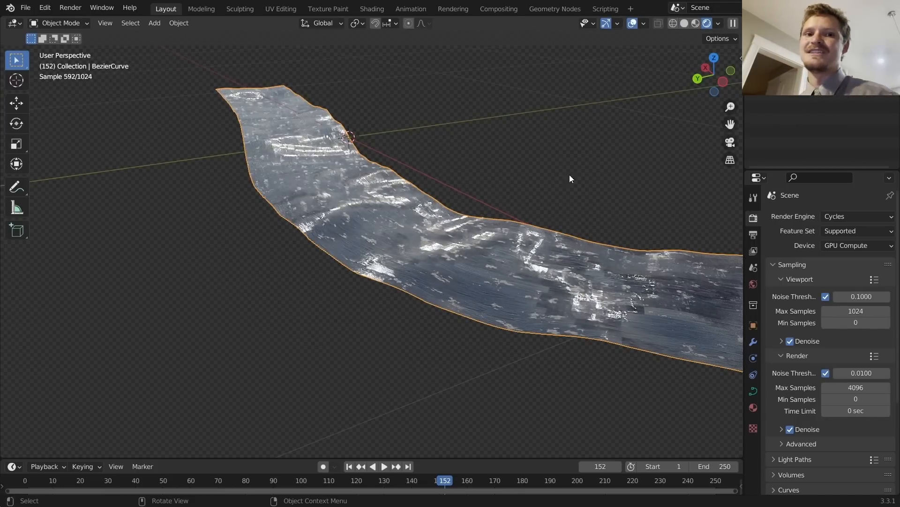
Step: Start a new General file without saving and delete its cube, camera and light
key("ctrl+n")
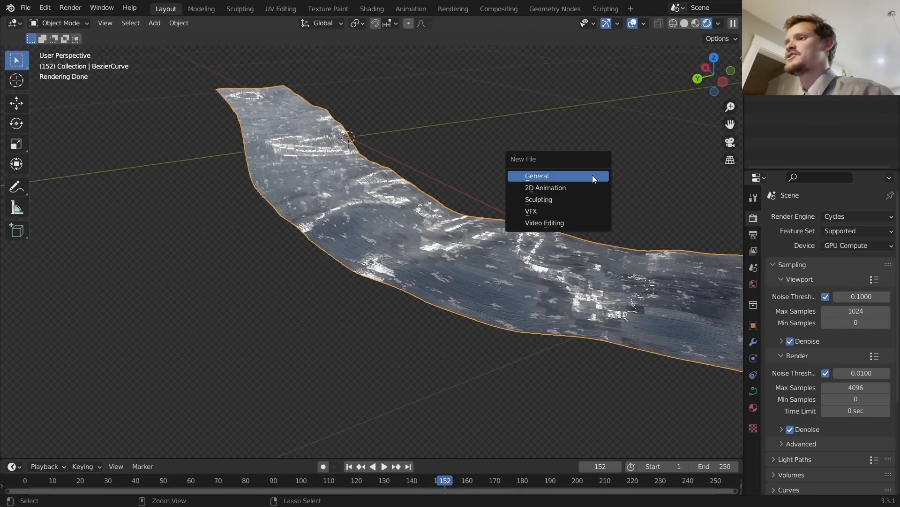
left_click(592, 175)
left_click(477, 269)
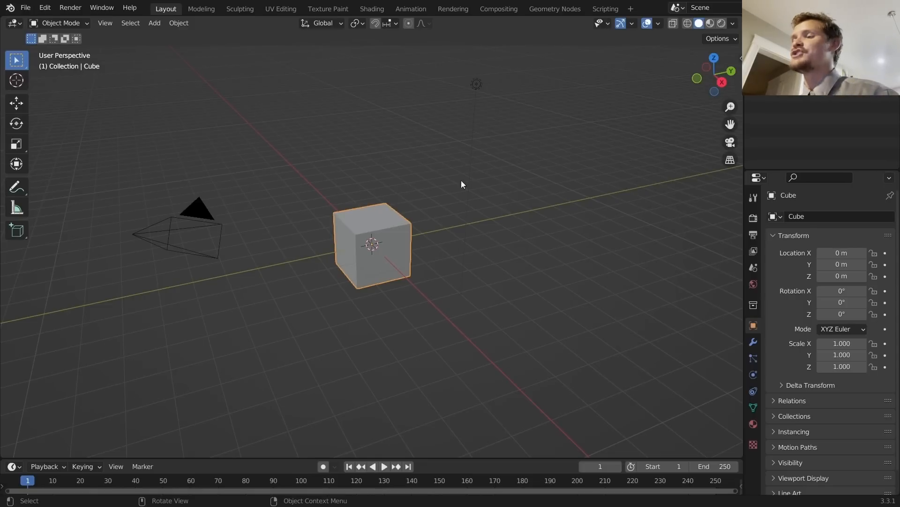
key("a")
key("x")
left_click(371, 165)
Step: Add a Bezier curve at the origin
key("shift+a")
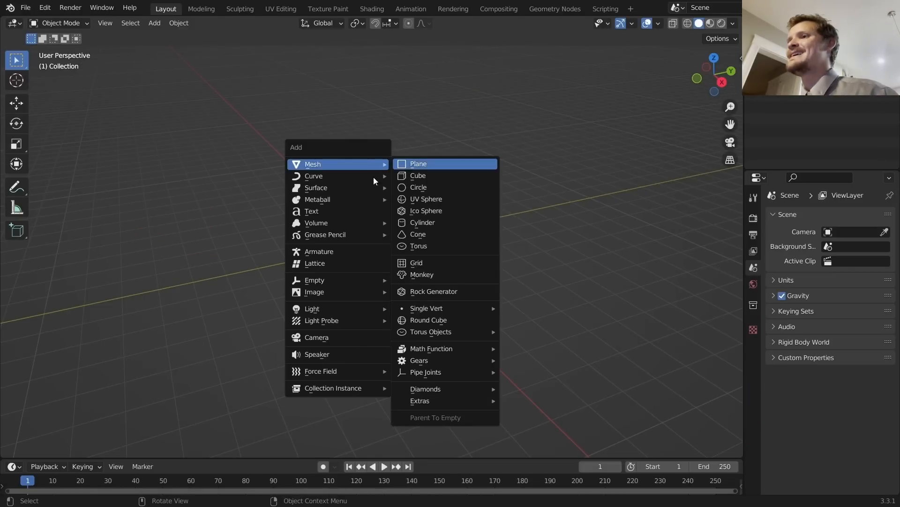
mouse_move(331, 178)
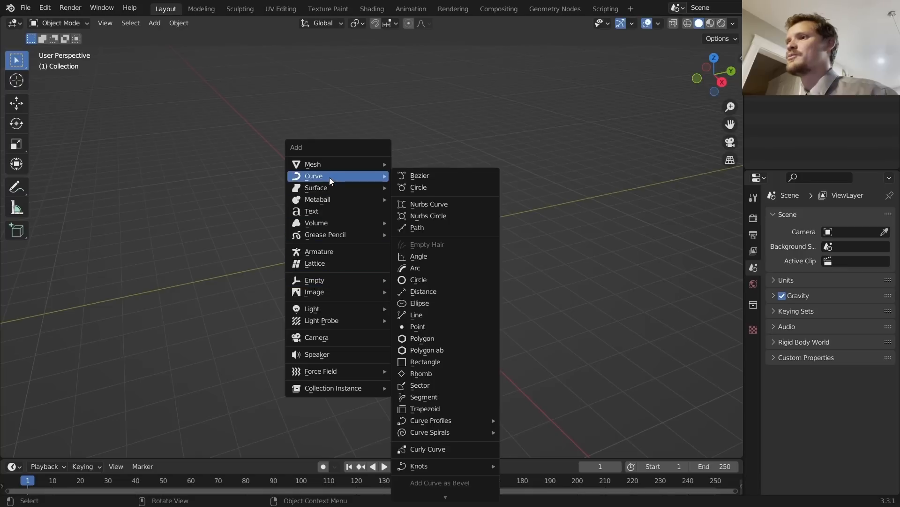
left_click(436, 180)
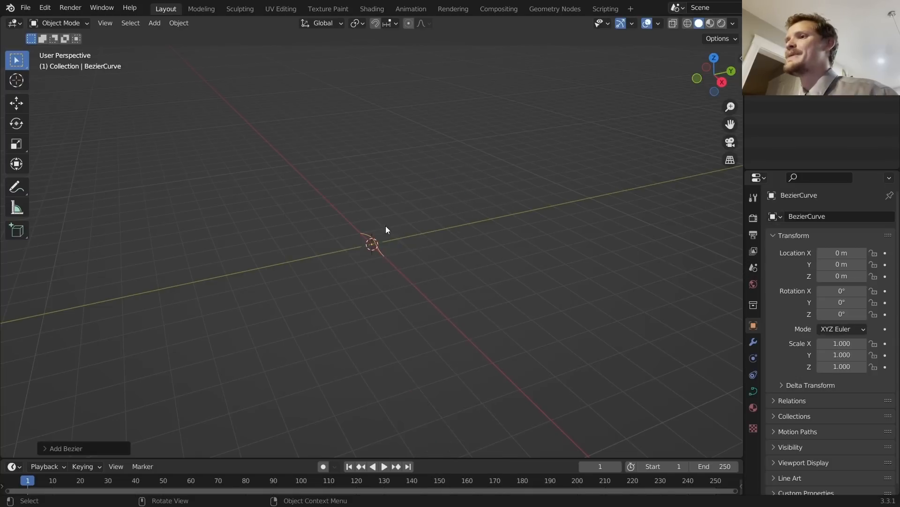
Step: Test-extrude the curve's right end point in Edit Mode, undo it, and switch to the Geometry Nodes workspace
key("Tab")
scroll(388, 234, "up", 4)
middle_click_drag(388, 235, 442, 247)
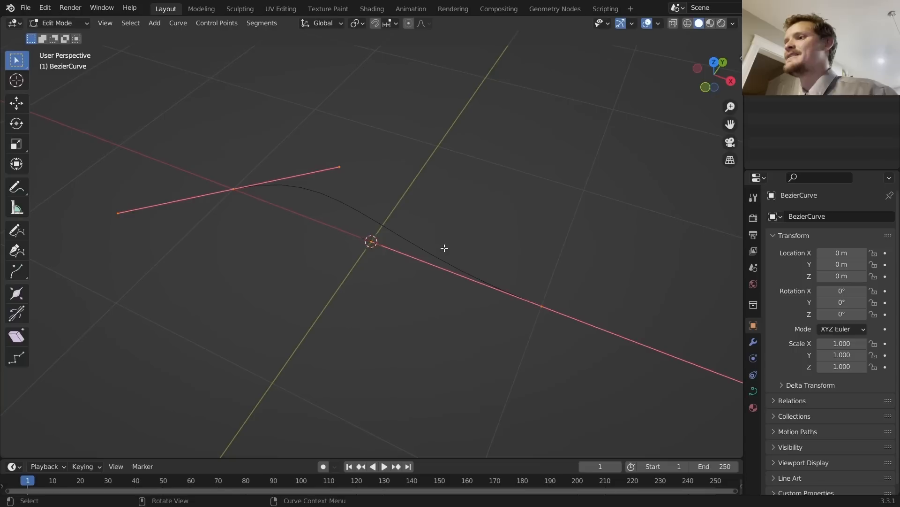
left_click_drag(475, 337, 581, 279)
key("e")
left_click(694, 204)
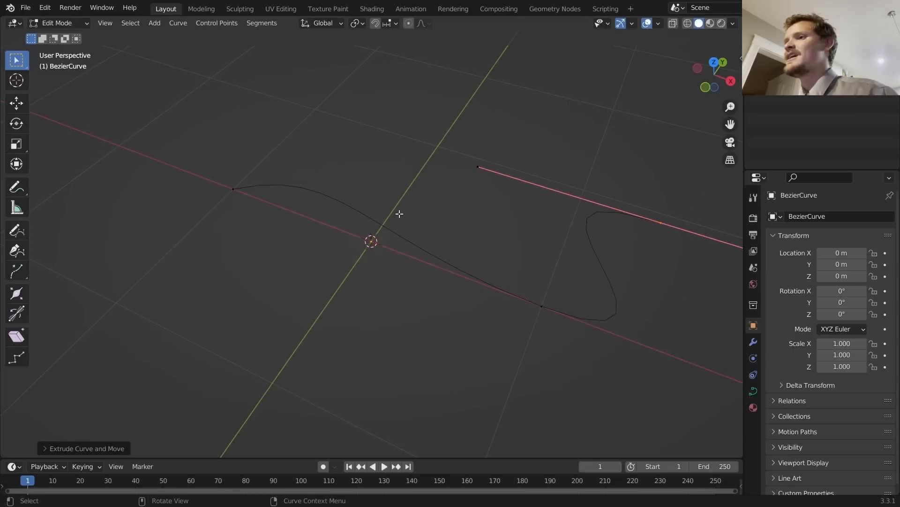
key("ctrl+z")
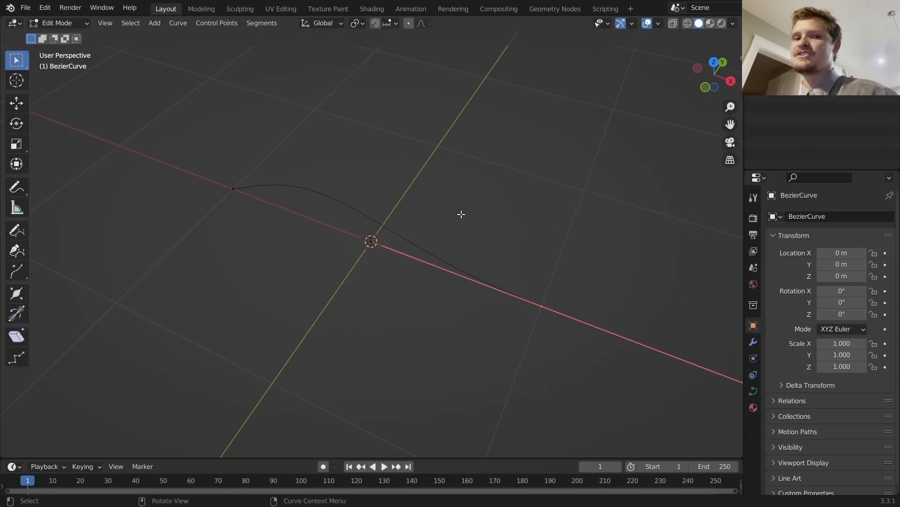
key("Tab")
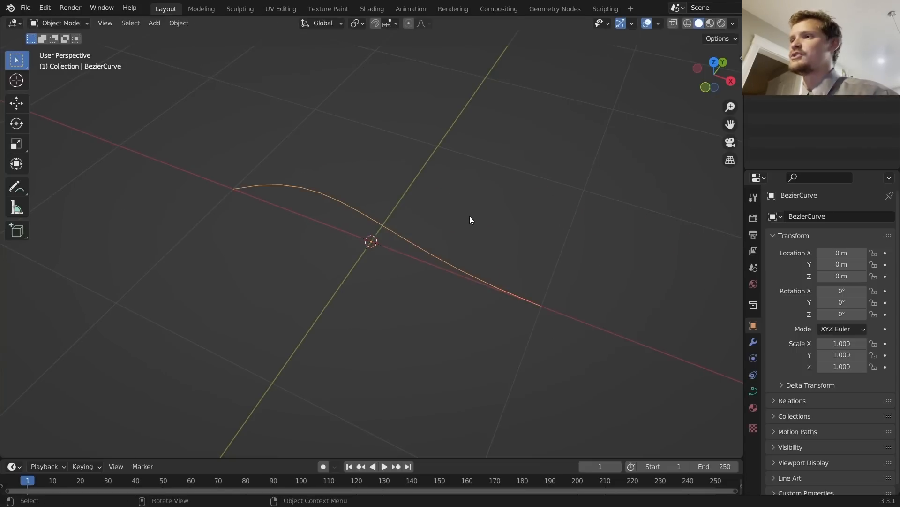
left_click(555, 14)
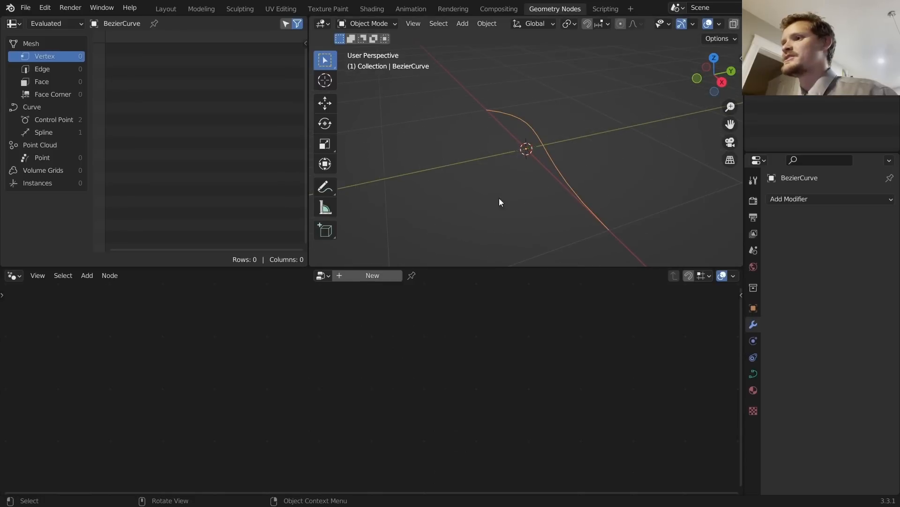
left_click(359, 275)
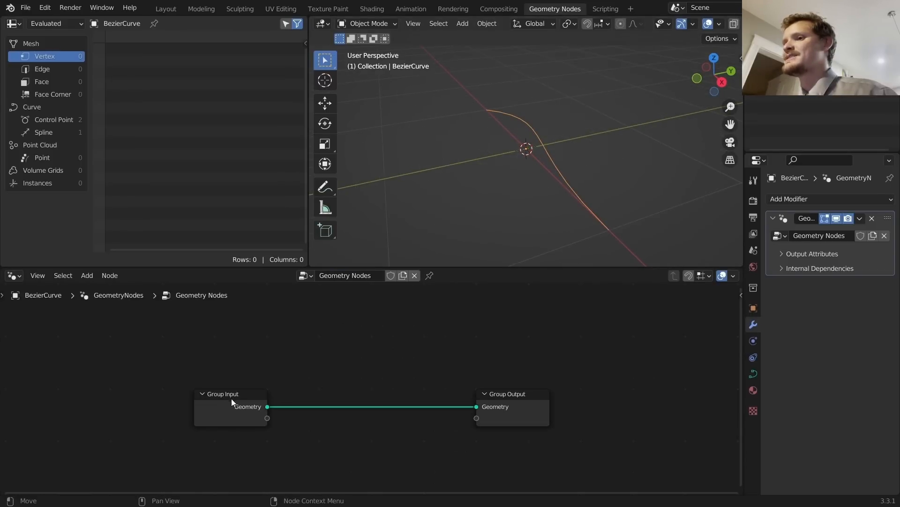
left_click_drag(232, 398, 52, 393)
middle_click_drag(131, 377, 299, 364)
left_click_drag(260, 437, 151, 337)
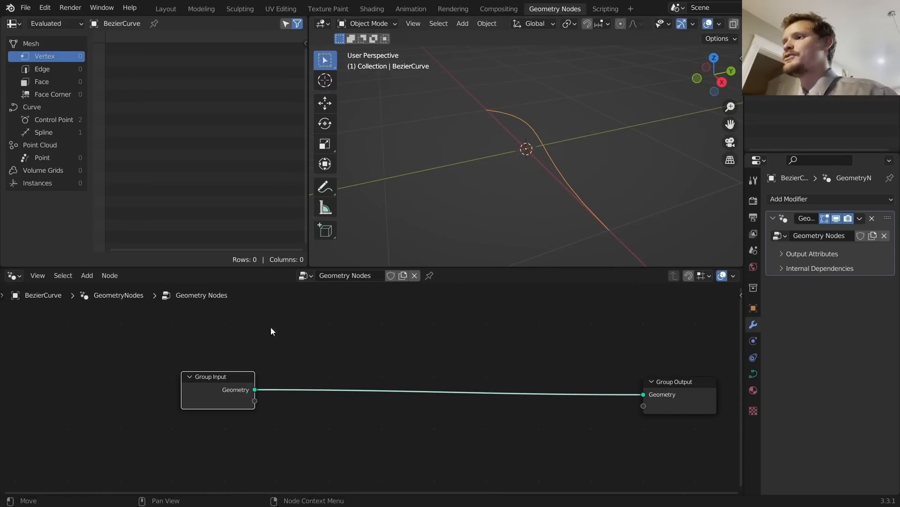
key("Tab")
key("Tab")
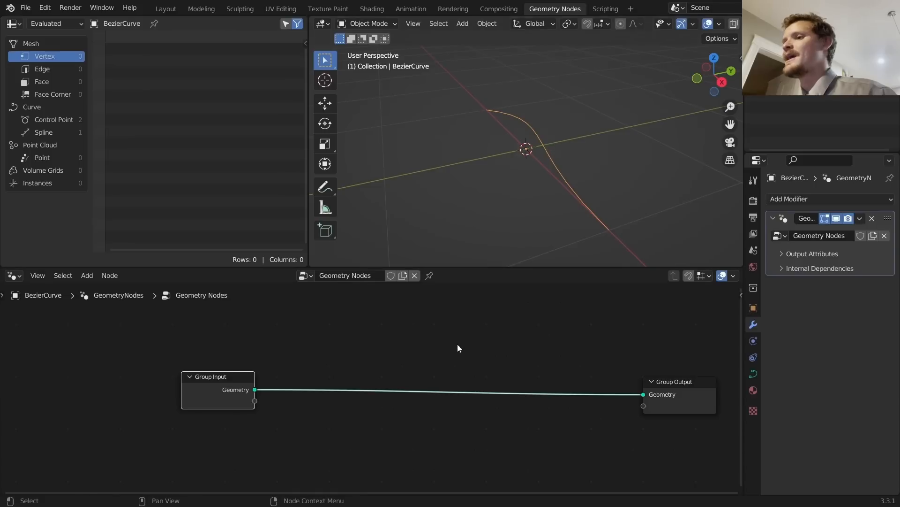
left_click_drag(350, 322, 553, 436)
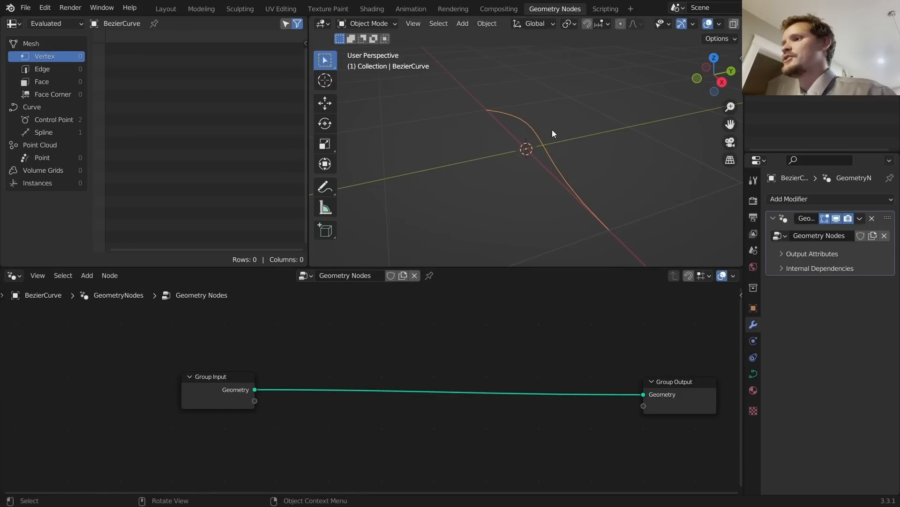
middle_click_drag(564, 123, 696, 184)
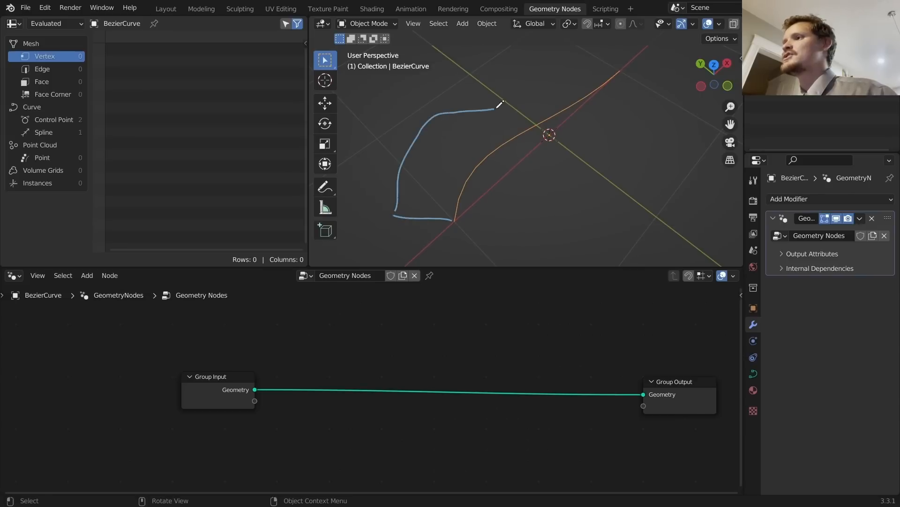
middle_click_drag(628, 64, 534, 93)
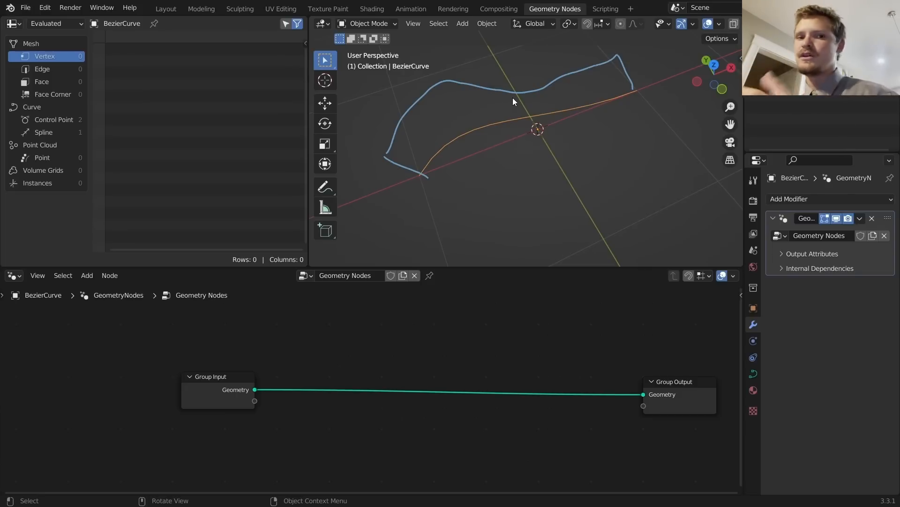
key("ctrl+z")
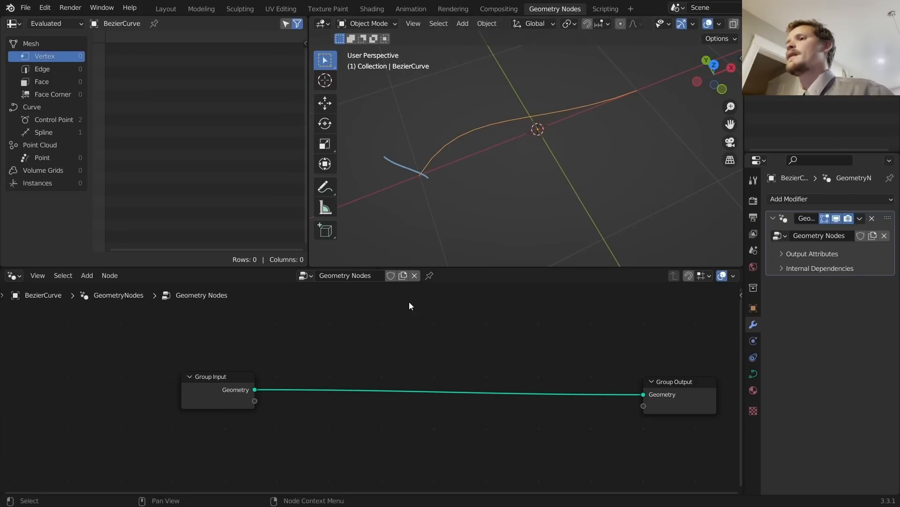
key("ctrl+z")
Step: Insert an Extrude Mesh node between Group Input and Group Output
key("shift+a")
left_click(376, 251)
type("e")
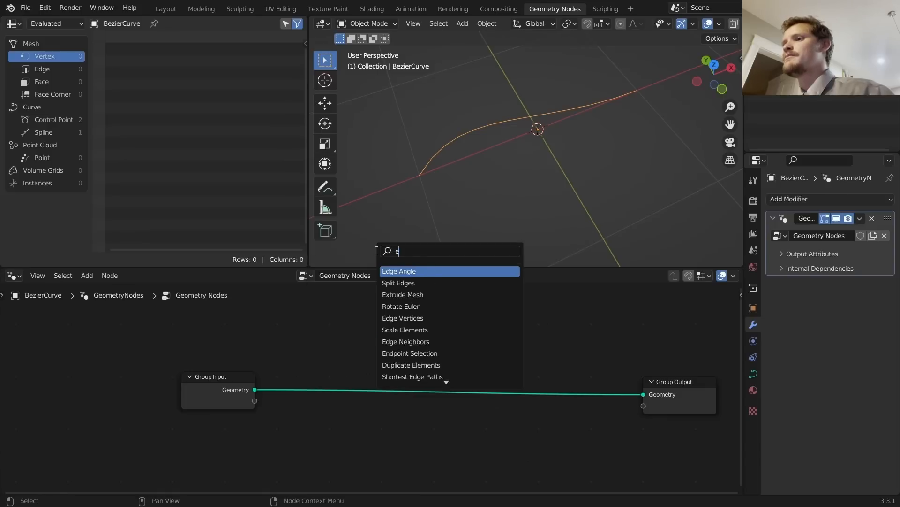
type("xt")
left_click(418, 269)
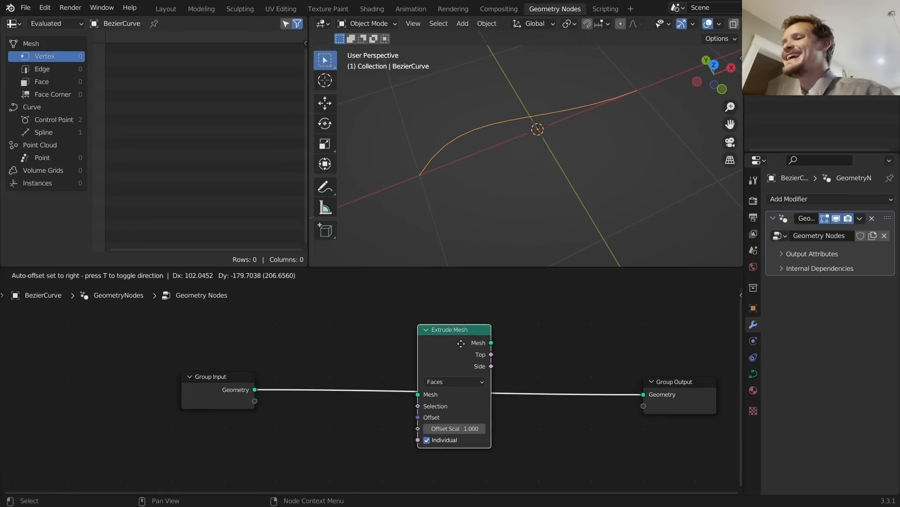
left_click(465, 347)
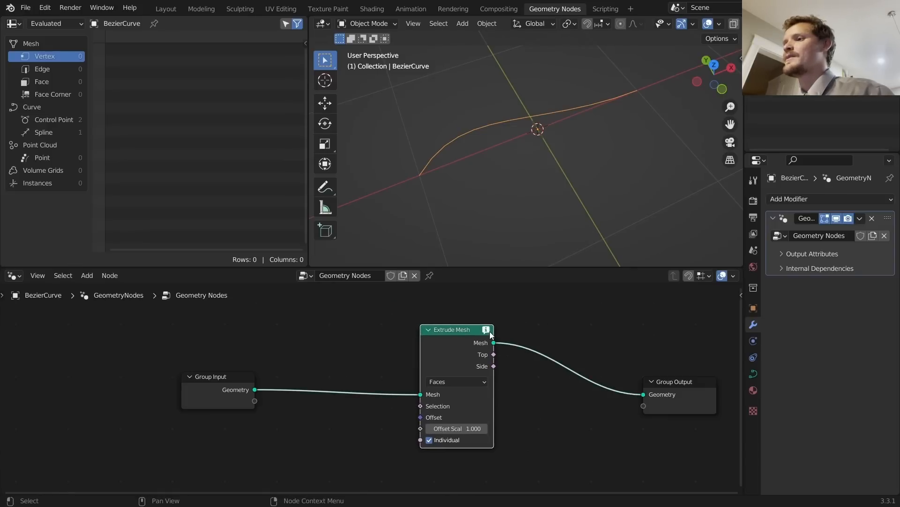
mouse_move(491, 334)
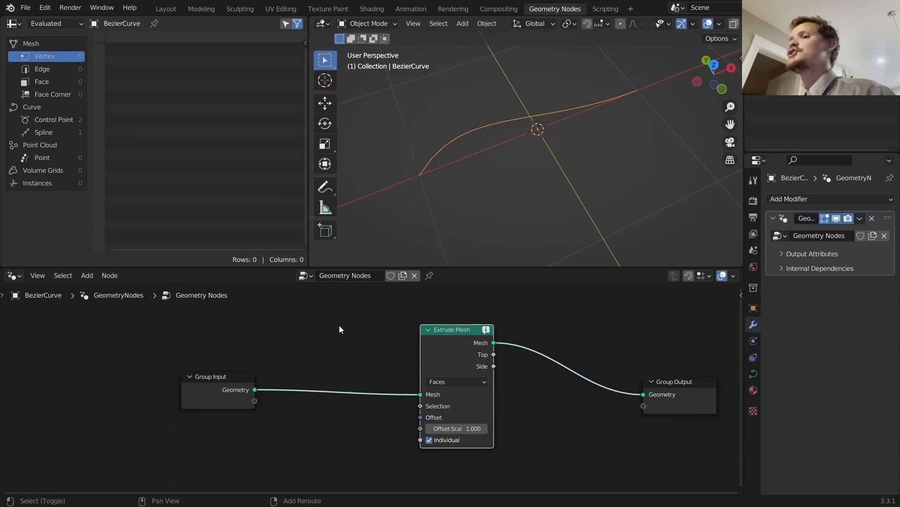
Step: Insert a Curve to Mesh node before Extrude Mesh
key("shift+a")
left_click(328, 253)
type("cur")
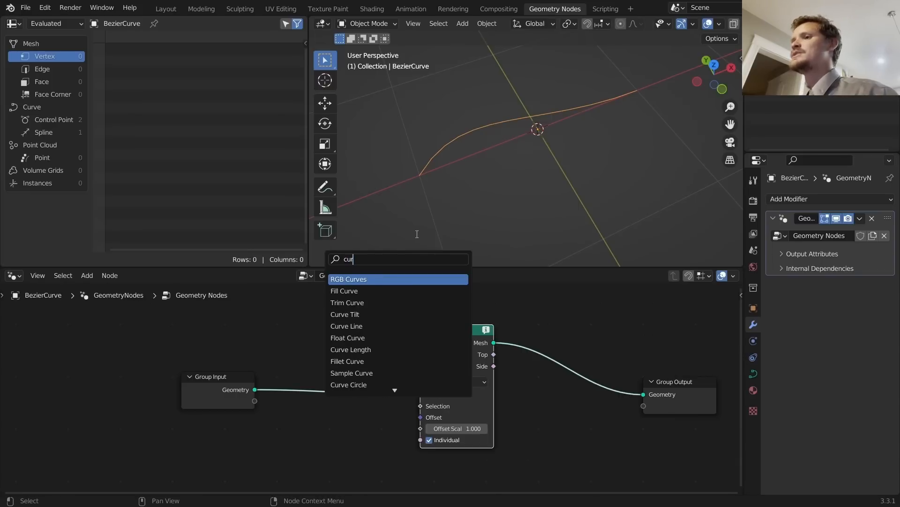
type("ve to")
key("Return")
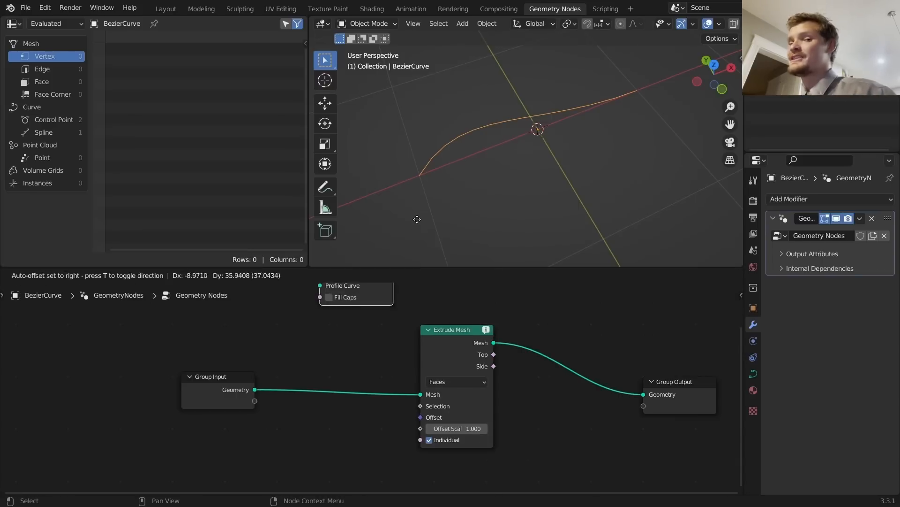
left_click(401, 331)
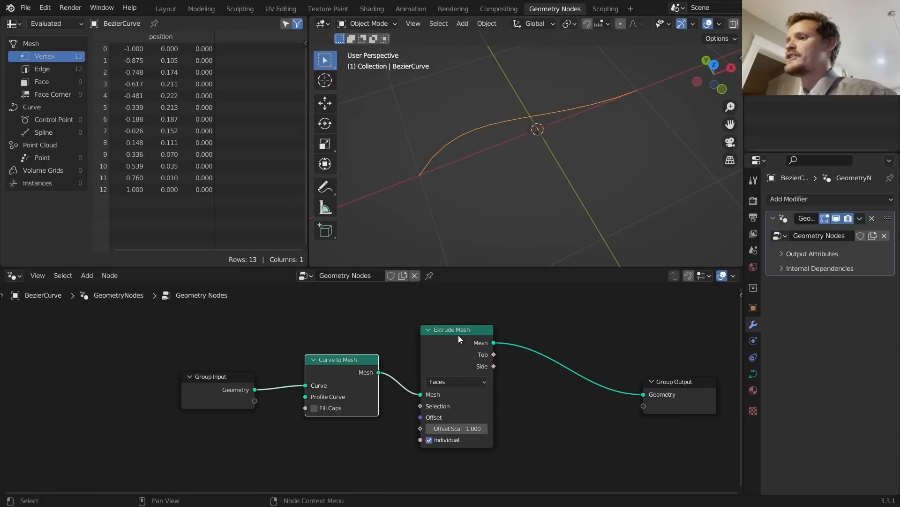
Step: Set Extrude Mesh to Edges and feed a Normal node into its Offset
left_click(451, 381)
left_click(452, 404)
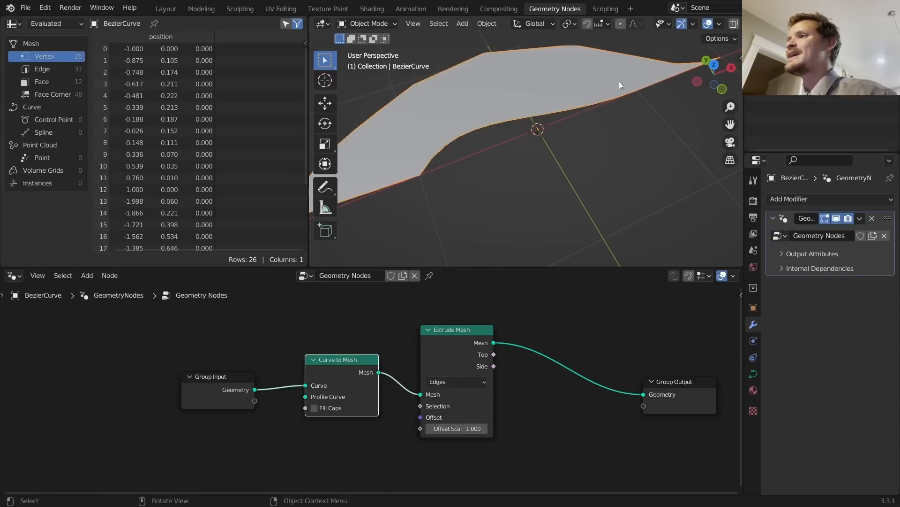
middle_click_drag(619, 81, 557, 150)
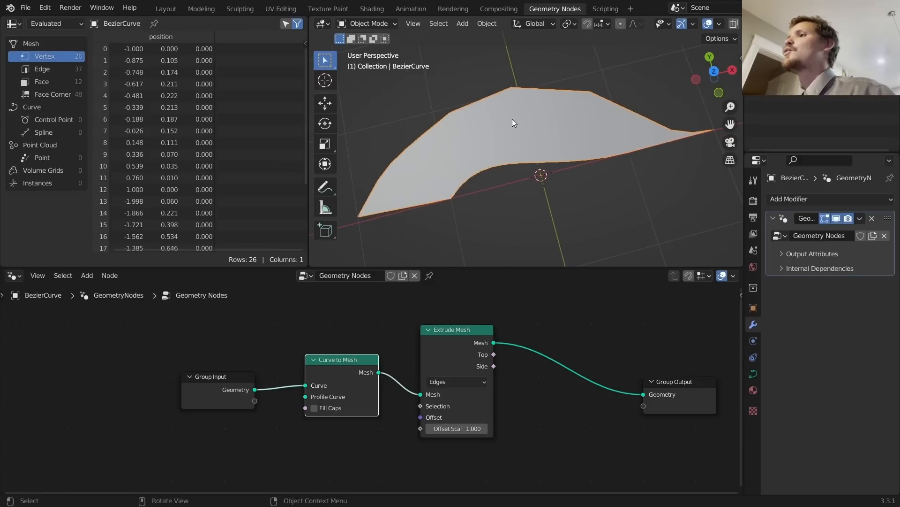
scroll(283, 445, "up", 2)
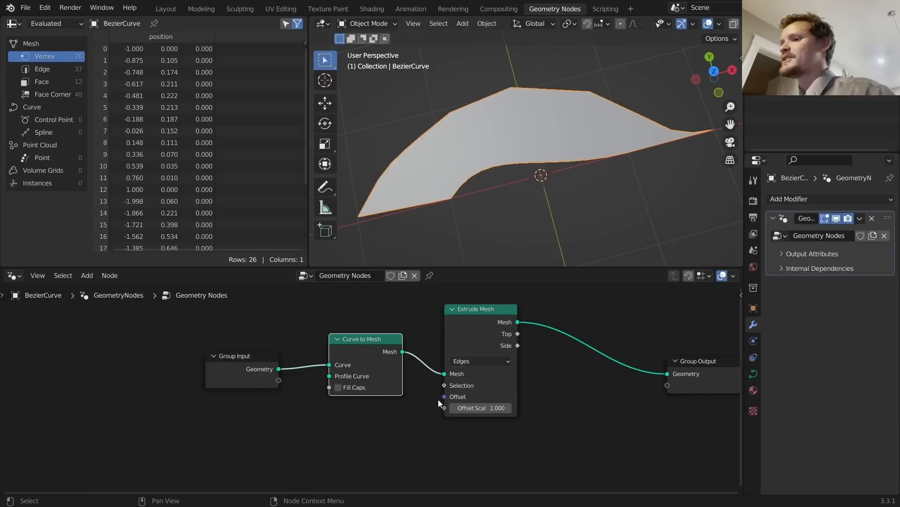
left_click_drag(463, 398, 384, 427)
type("nor")
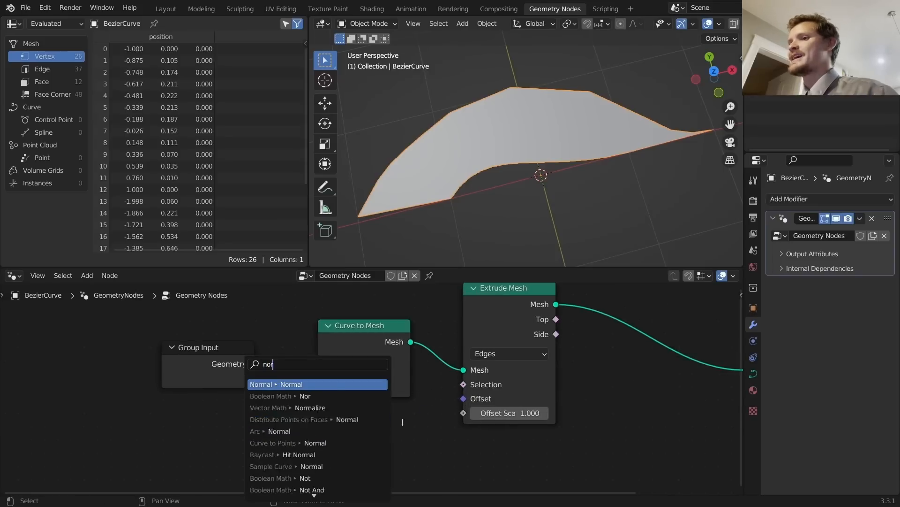
key("Return")
left_click(420, 418)
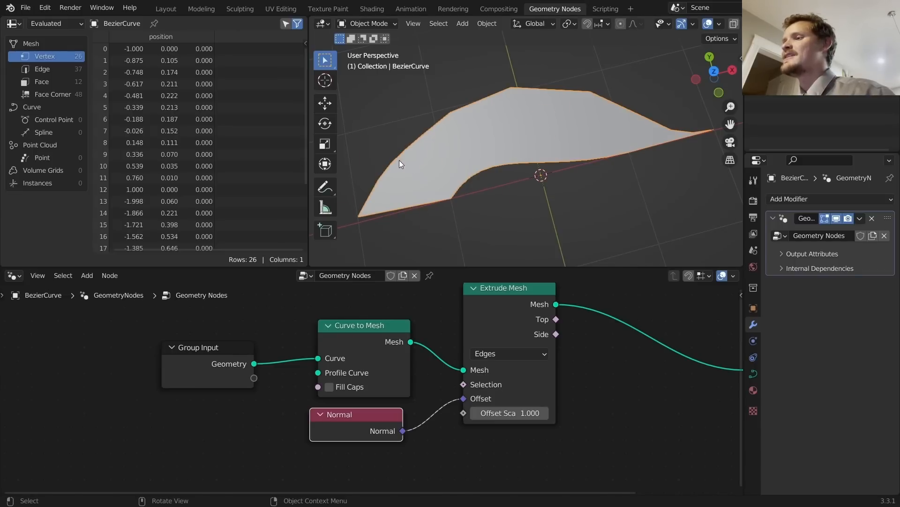
Step: Select all curve control points in Edit Mode, then show the curve's Data properties
key("Tab")
key("a")
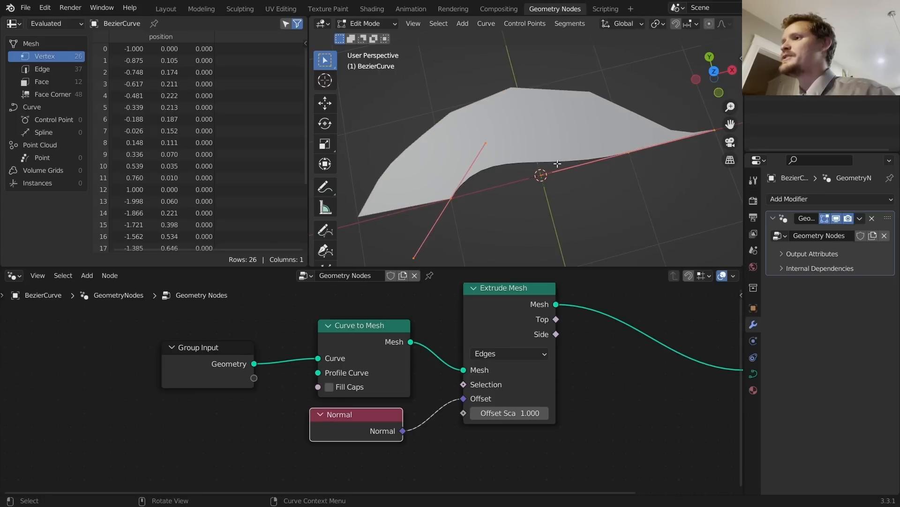
key("Tab")
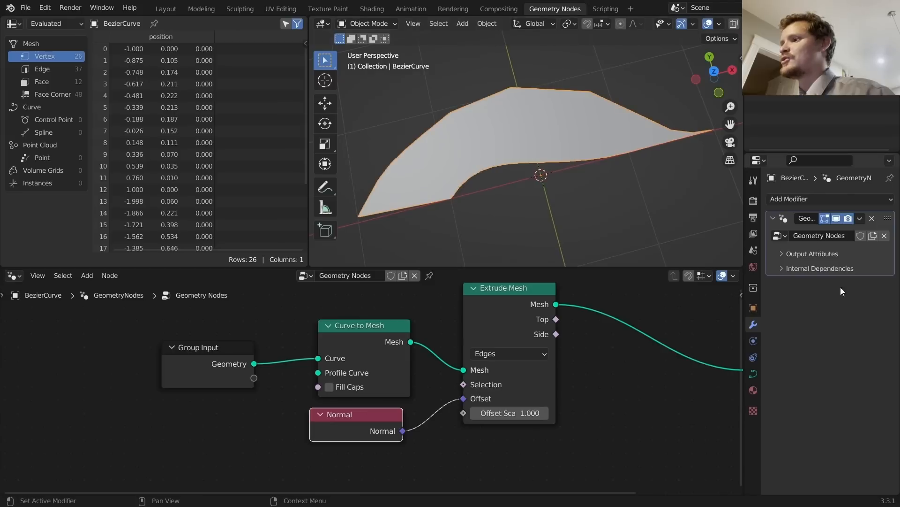
left_click(755, 374)
Step: Set the curve's Resolution Preview U to 30, then 60, and check the control points in Edit Mode
left_click(846, 250)
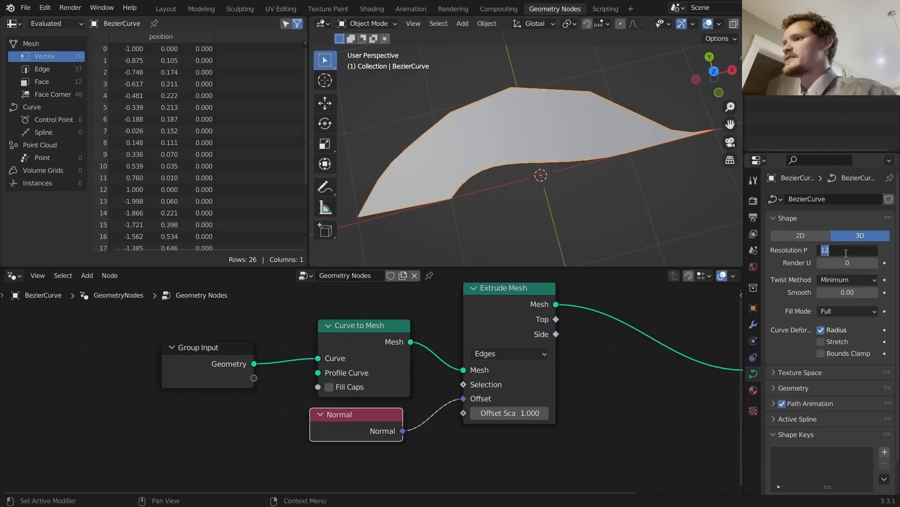
type("30")
key("Return")
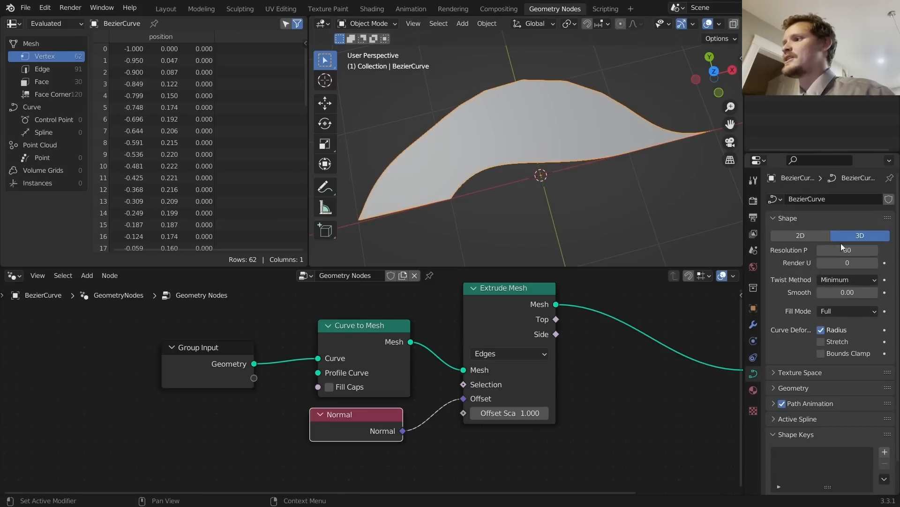
left_click(833, 251)
type("60")
key("Return")
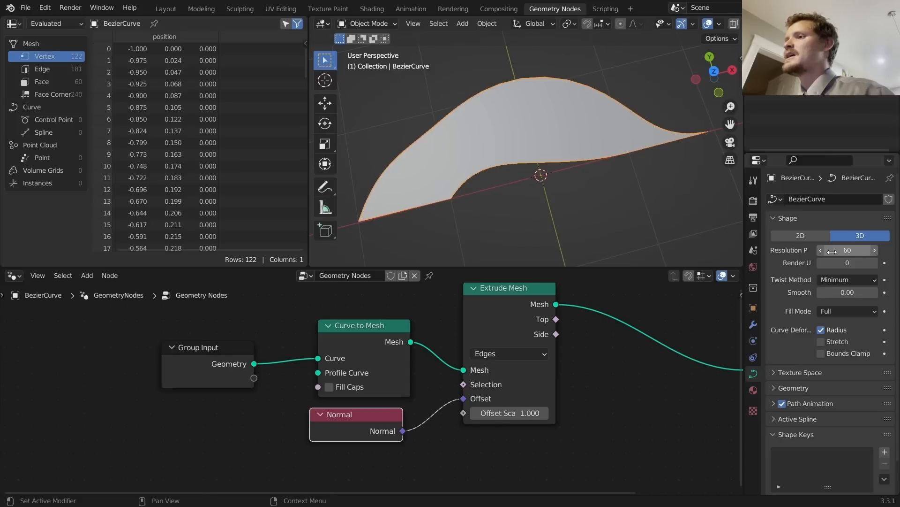
key("Tab")
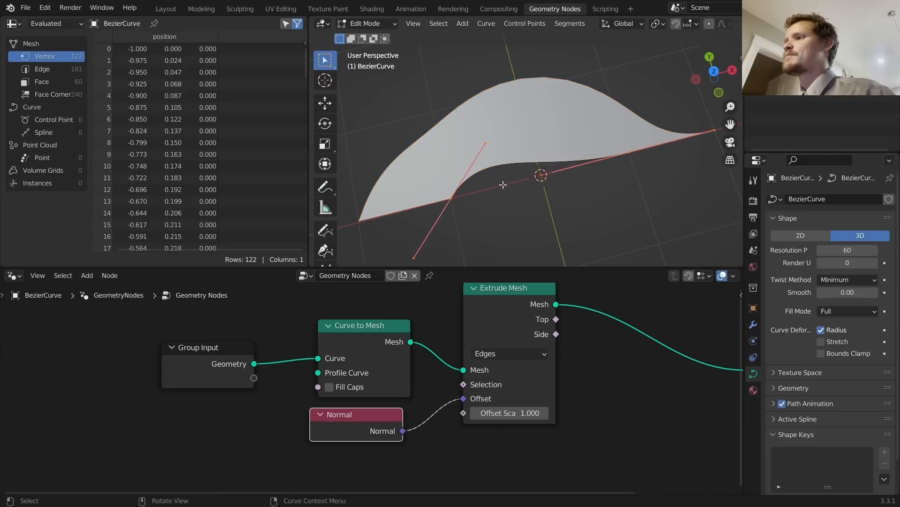
key("Tab")
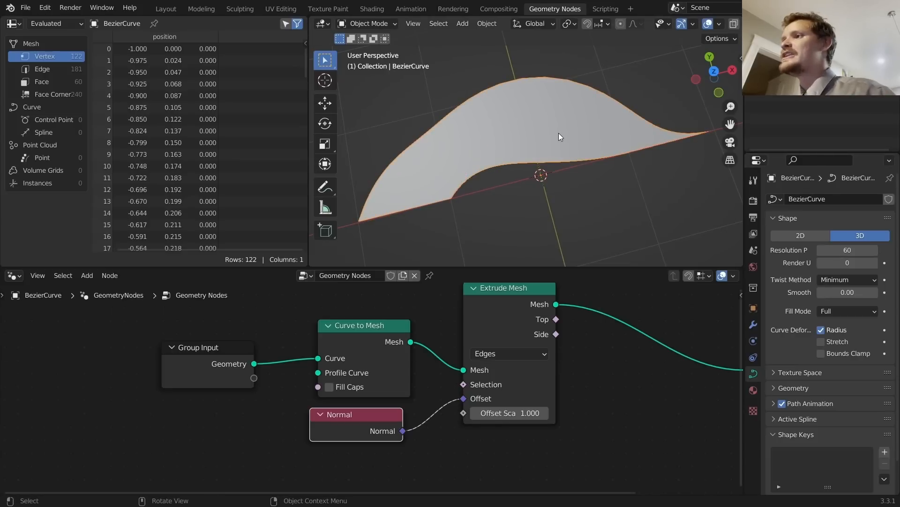
Step: Pan the node graph and move Group Input further left
middle_click_drag(299, 342, 486, 363)
left_click_drag(379, 379, 156, 371)
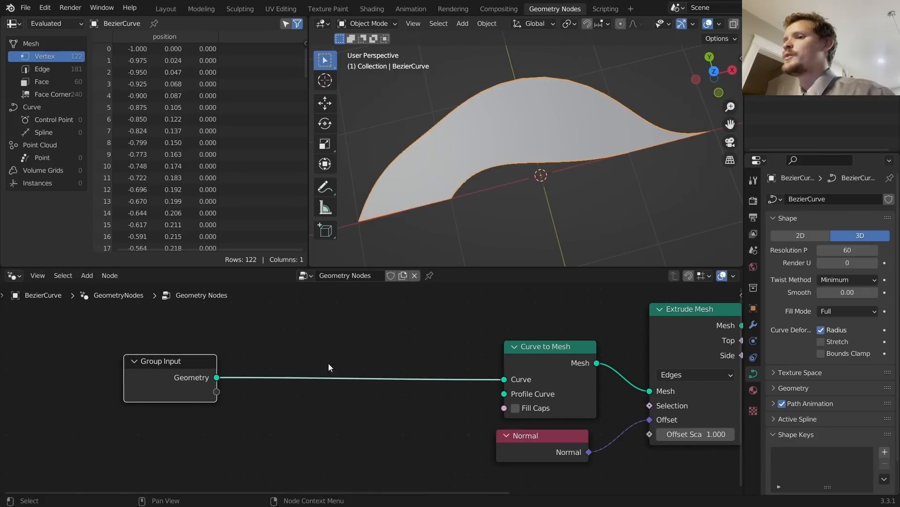
key("shift+a")
Step: Insert a Resample Curve node before Curve to Mesh with Count 200
left_click(284, 255)
type("res")
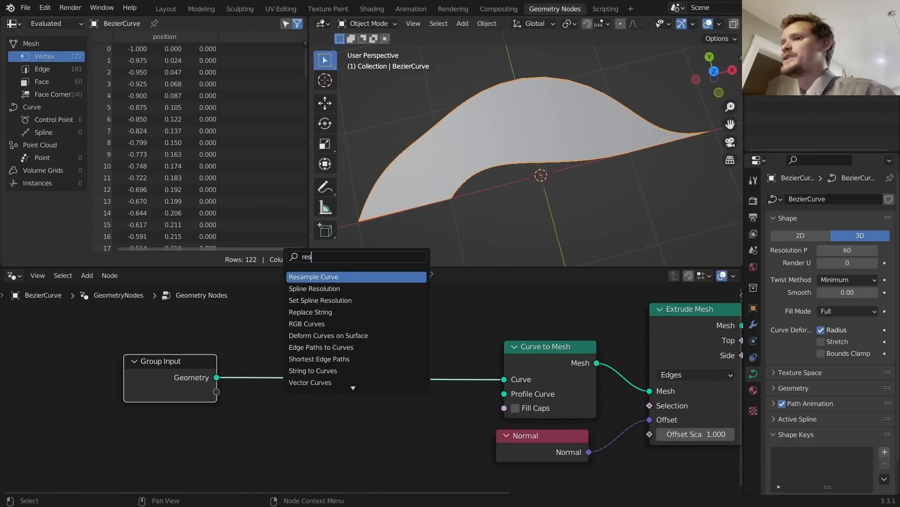
key("Return")
left_click(337, 363)
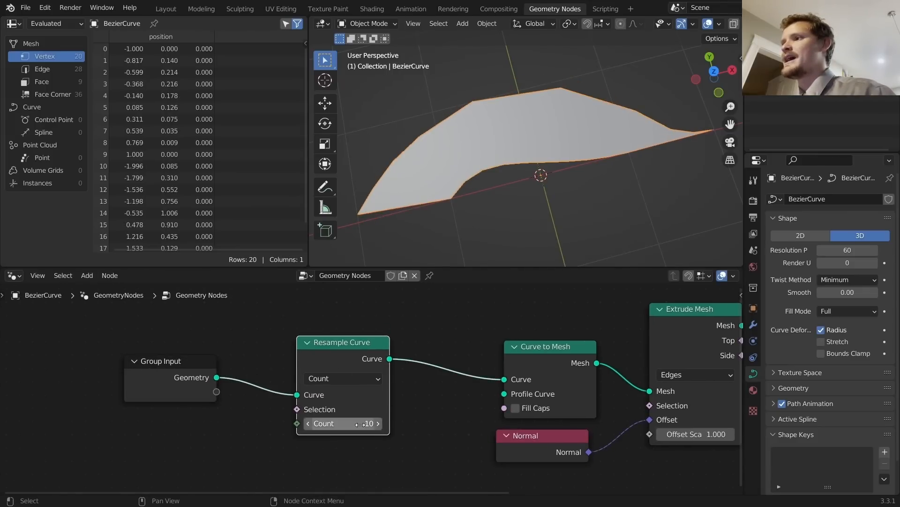
left_click_drag(375, 424, 429, 423)
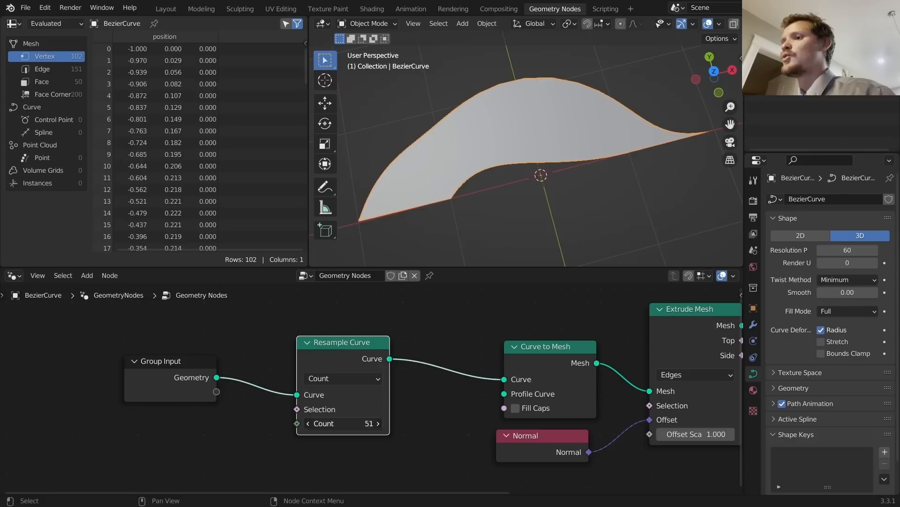
left_click(362, 424)
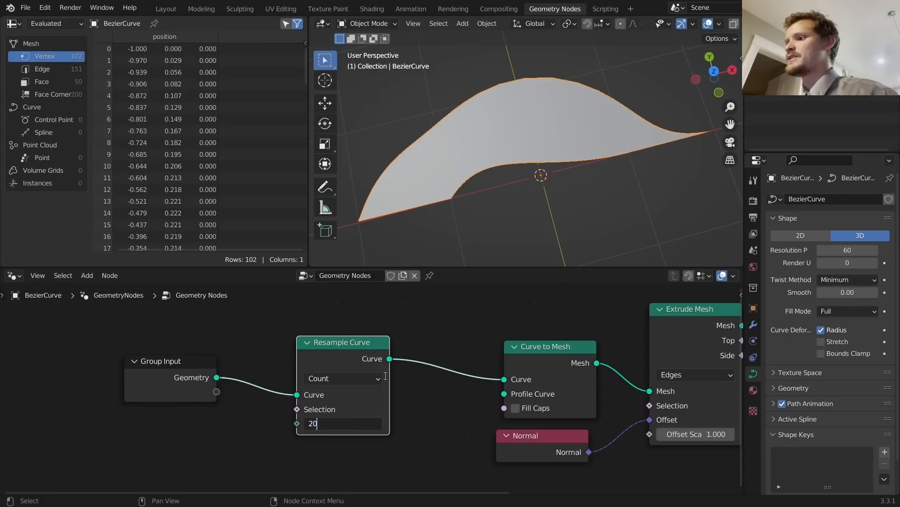
key("Return")
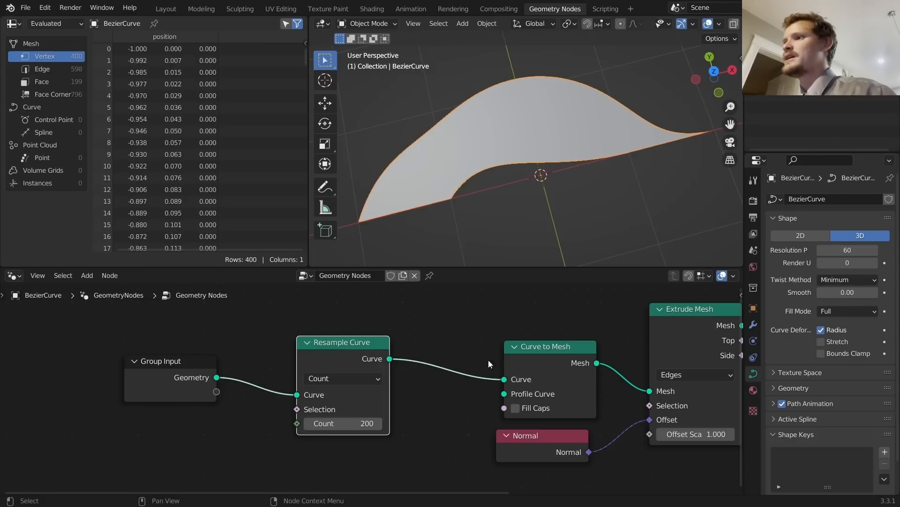
Step: Inspect the resampled curve in Edit Mode and shift the Resample Curve node left
key("Tab")
middle_click_drag(559, 129, 551, 134)
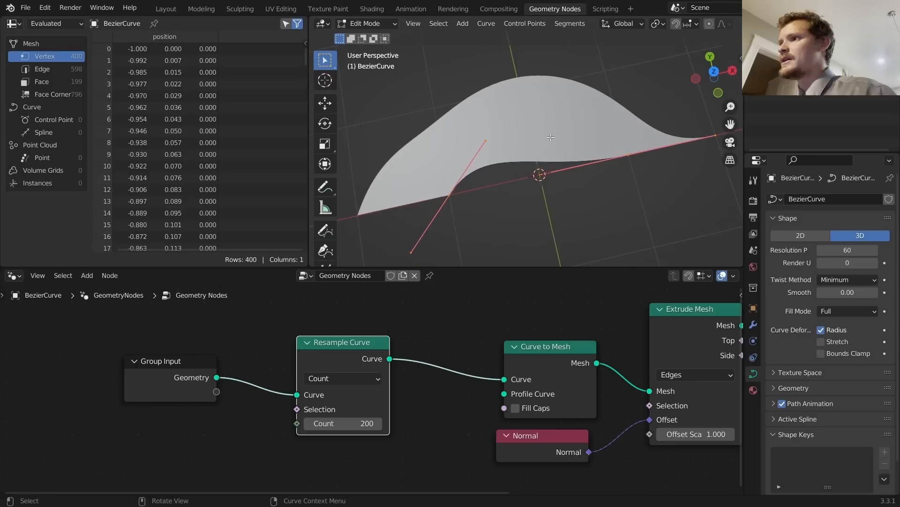
key("Tab")
key("Tab")
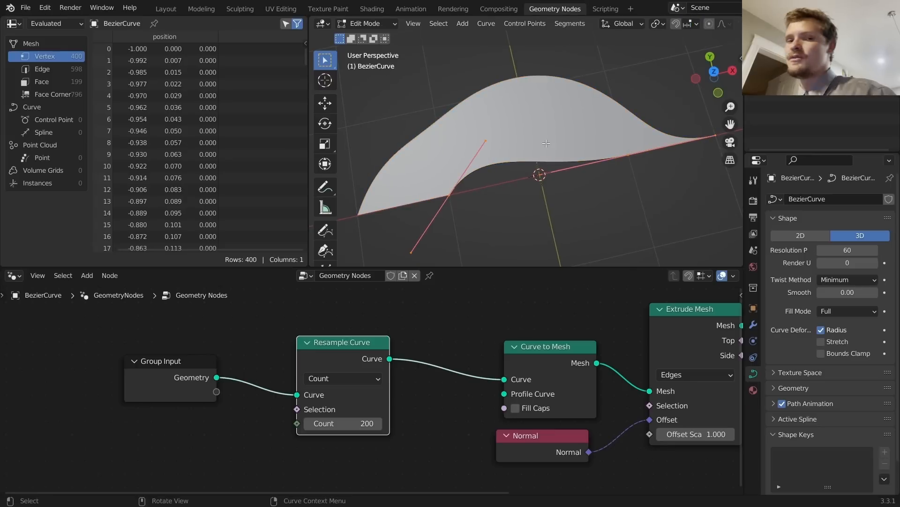
key("Tab")
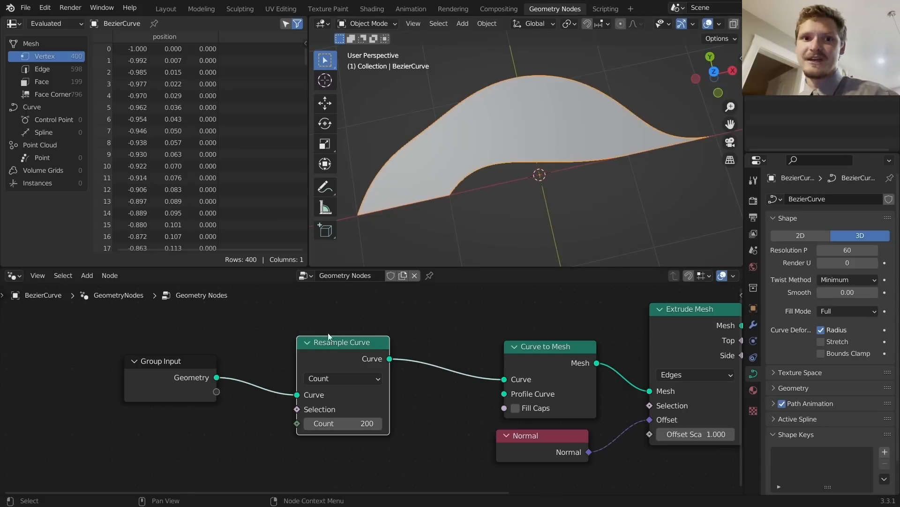
left_click_drag(340, 371, 284, 376)
Step: Move the Normal node aside and cut its link to the extrusion Offset
left_click_drag(524, 446, 227, 469)
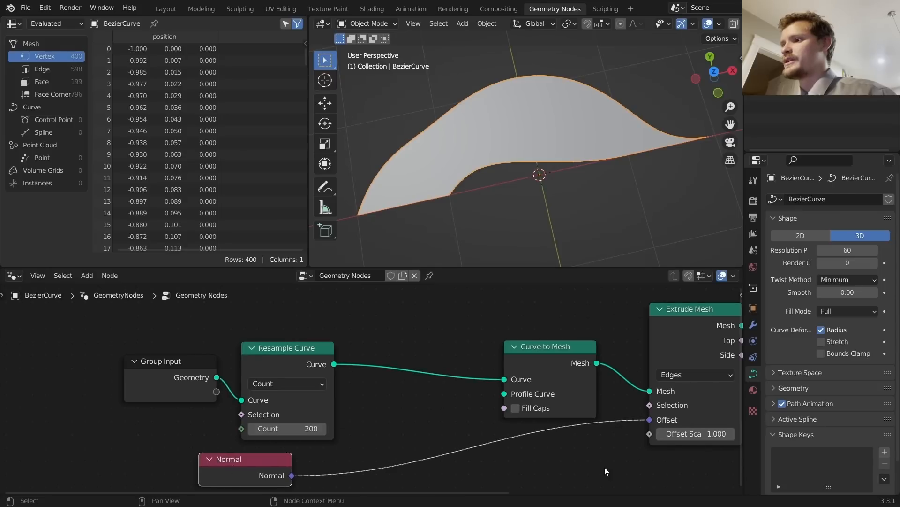
right_click_drag(514, 448, 462, 419, "ctrl")
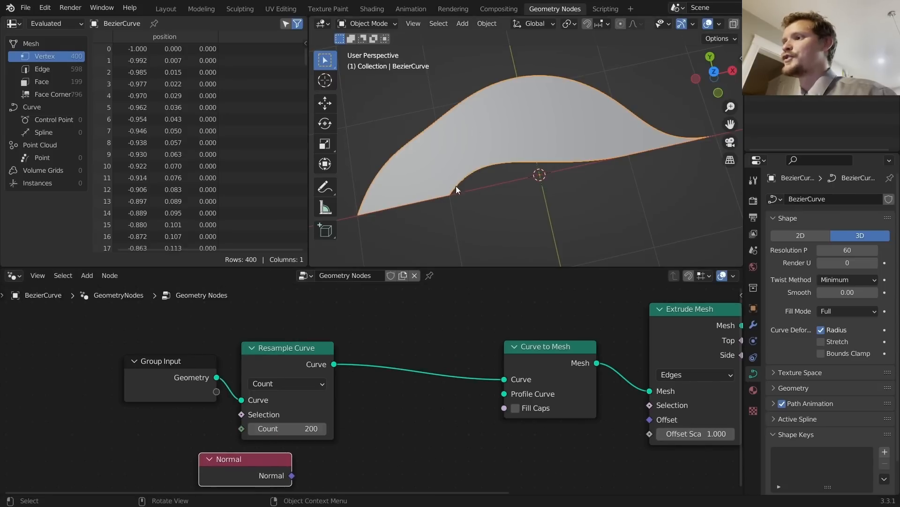
middle_click_drag(712, 348, 657, 330)
middle_click_drag(319, 296, 402, 293)
Step: Insert a Capture Attribute node between Resample Curve and Curve to Mesh
key("shift+a")
left_click(368, 252)
type("capt")
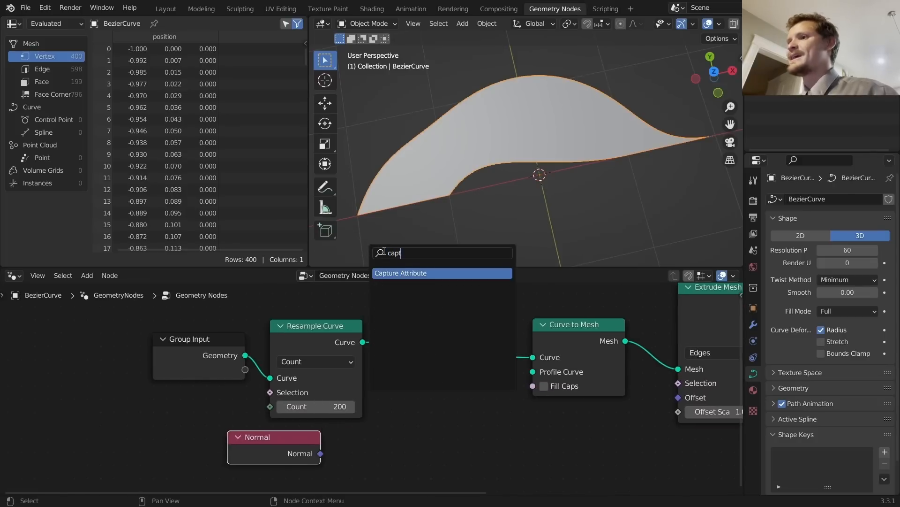
key("Return")
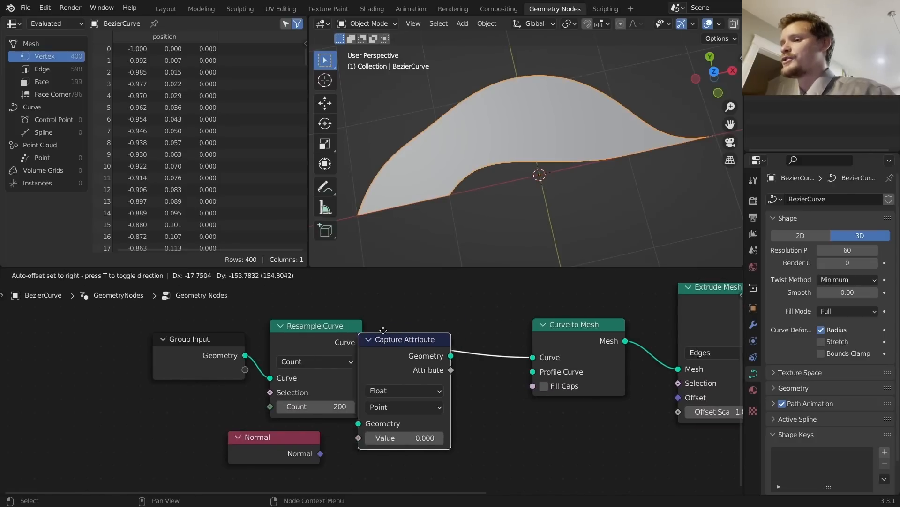
left_click(422, 295)
middle_click_drag(403, 359, 385, 338)
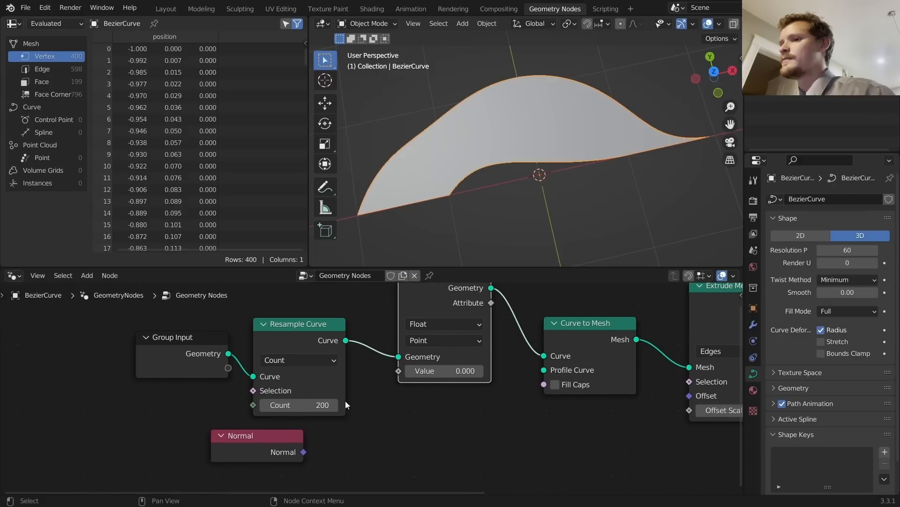
left_click_drag(304, 449, 397, 373)
Step: Capture Normal as a Vector into the Extrude Mesh Offset and drop Resample Count to 1
left_click(419, 323)
key("v")
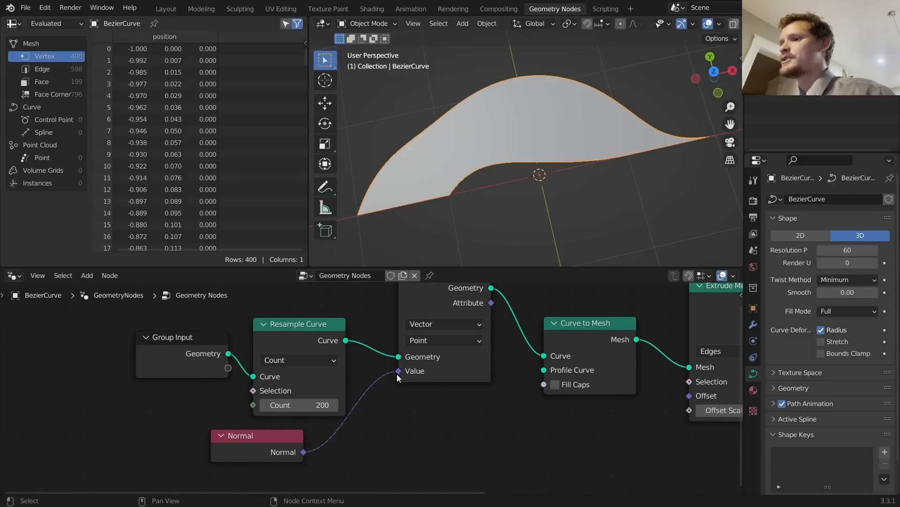
mouse_move(397, 373)
middle_mouse_down()
mouse_move(425, 384)
mouse_move(402, 383)
middle_mouse_up()
left_click_drag(398, 319, 563, 427)
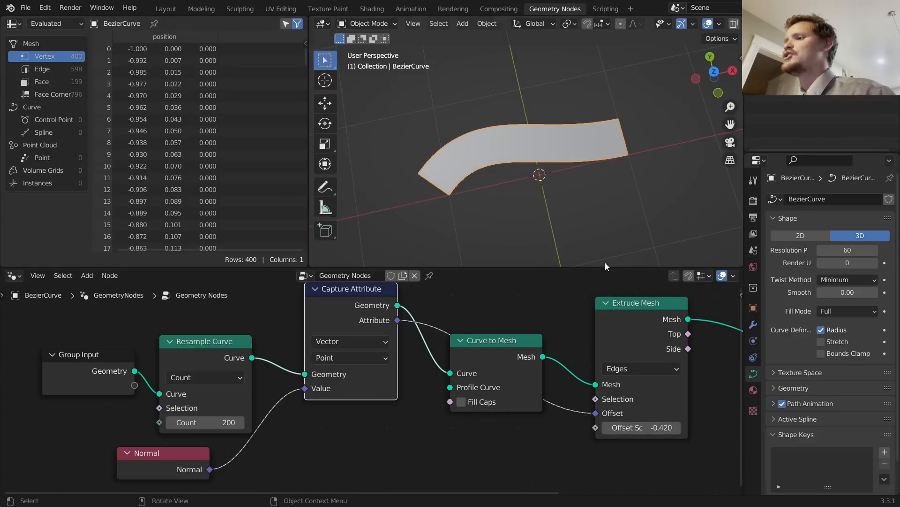
middle_click_drag(228, 370, 362, 361)
left_click_drag(345, 412, 236, 413)
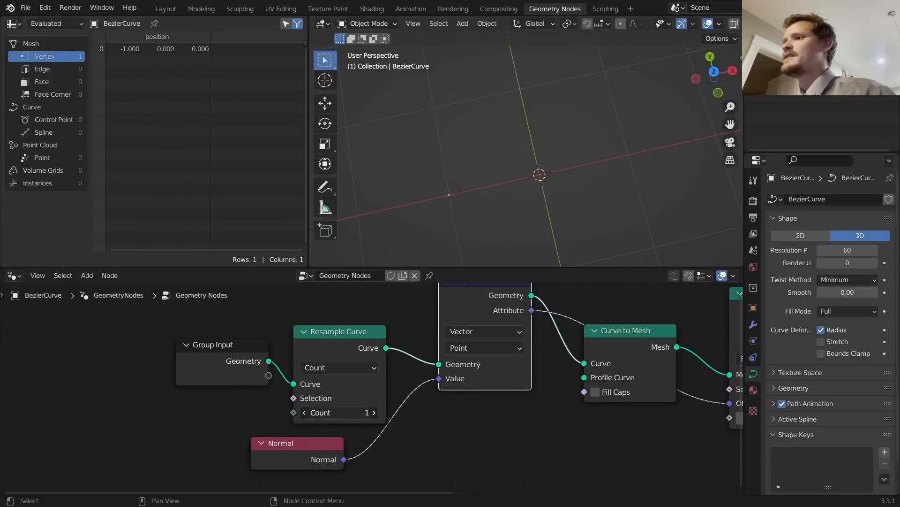
Step: Step the Resample Curve Count up from 1 to 15
left_click(375, 413)
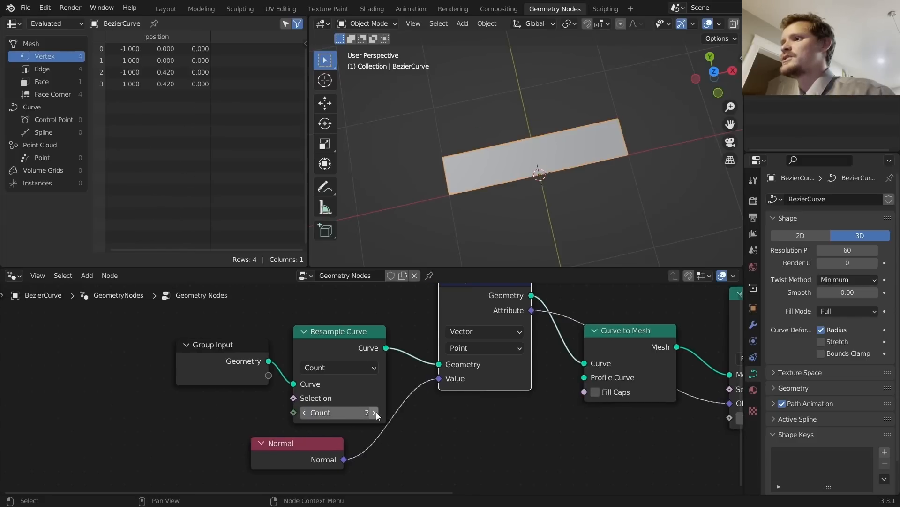
left_click(376, 412)
left_click(377, 412)
left_click(377, 413)
left_click(376, 413)
left_click(377, 413)
left_click(376, 413)
left_click(376, 413)
left_click(376, 413)
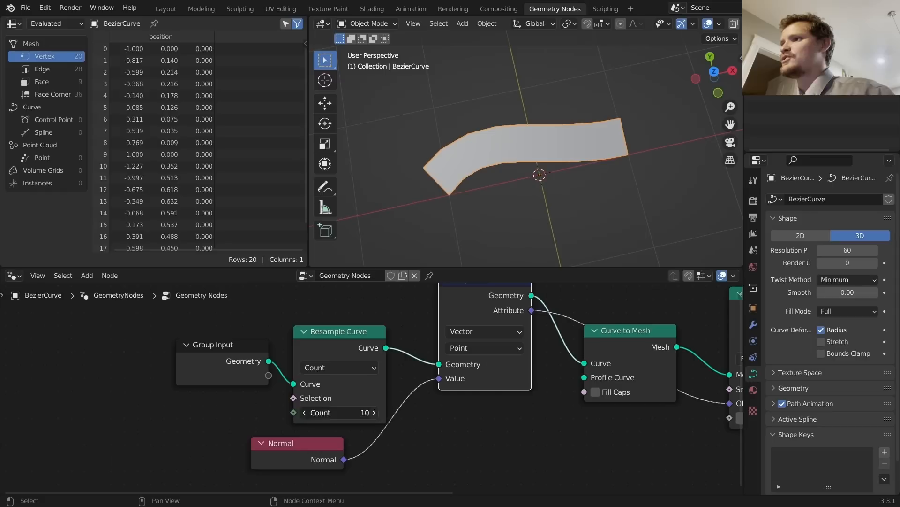
left_click(374, 412)
left_click(375, 413)
left_click(374, 413)
left_click(374, 413)
left_click(374, 413)
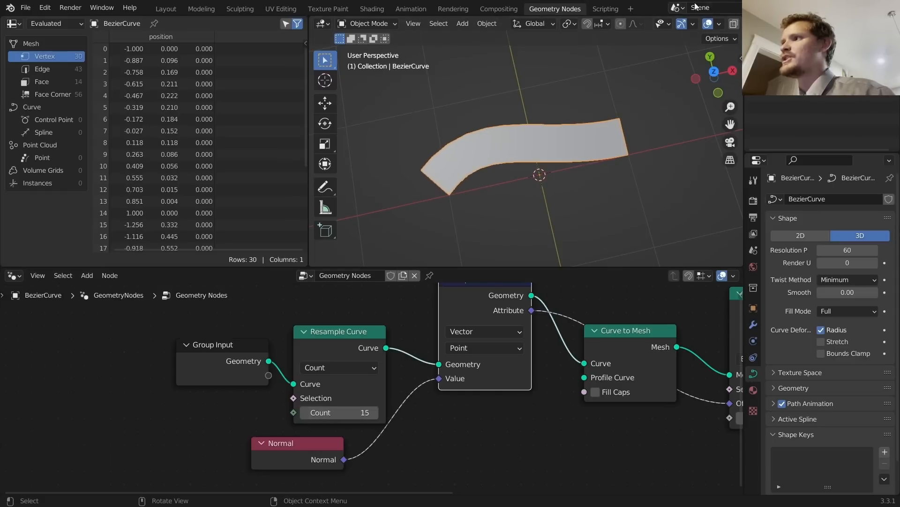
scroll(694, 23, "down", 3)
Step: Switch to wireframe, set Resample Count to 54 and Extrude Mesh Offset Scale to 0.260
left_click(693, 23)
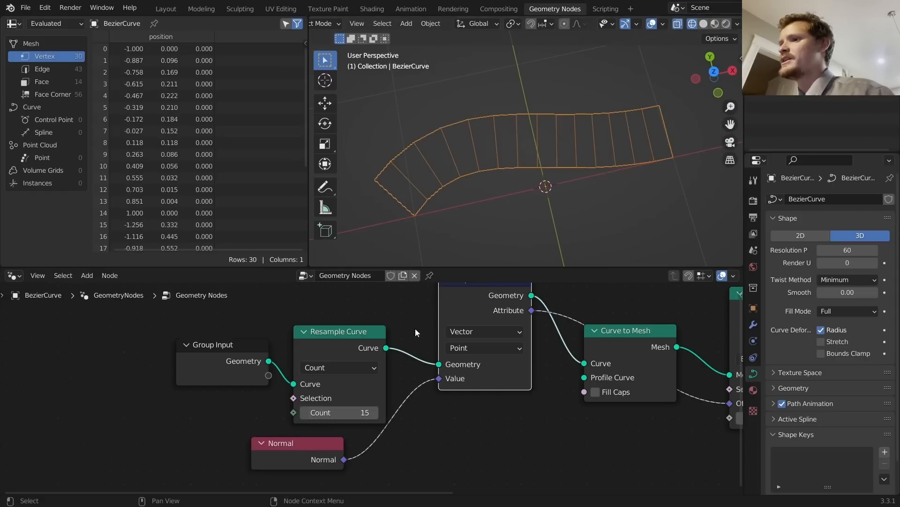
left_click_drag(343, 412, 508, 416)
middle_click_drag(679, 389, 530, 388)
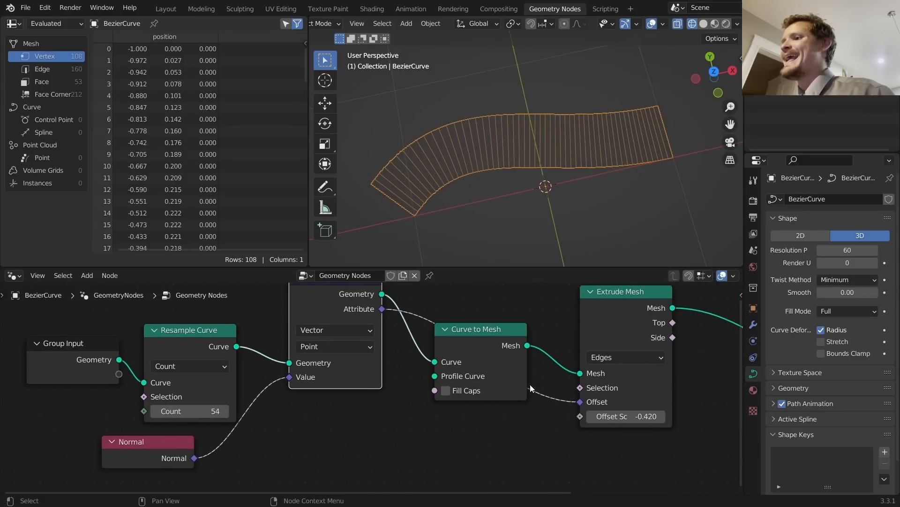
left_click_drag(623, 416, 694, 416)
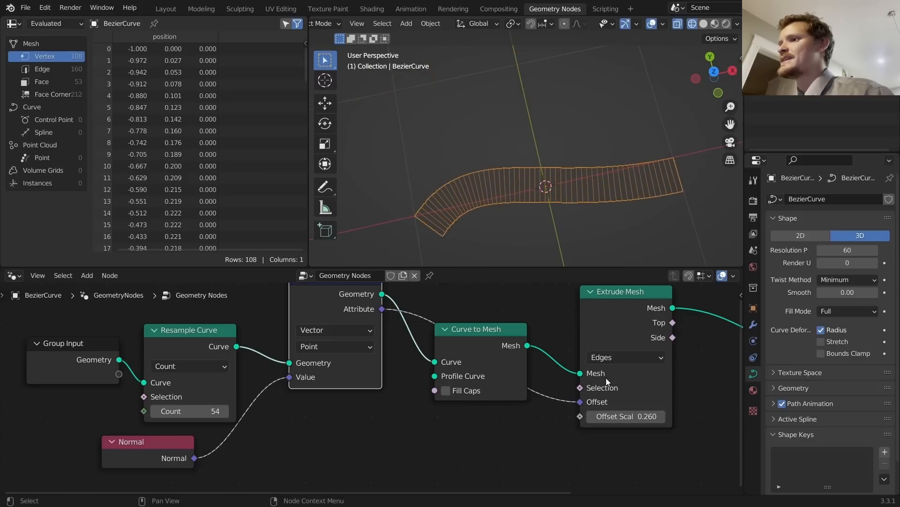
Step: Inspect the curve's control points and handles in Edit Mode, selecting the right end point
key("Tab")
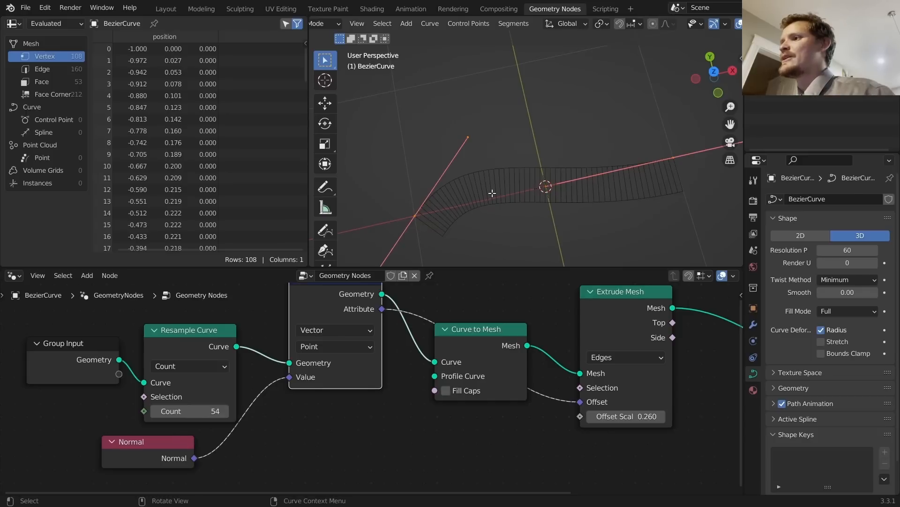
left_click(411, 228)
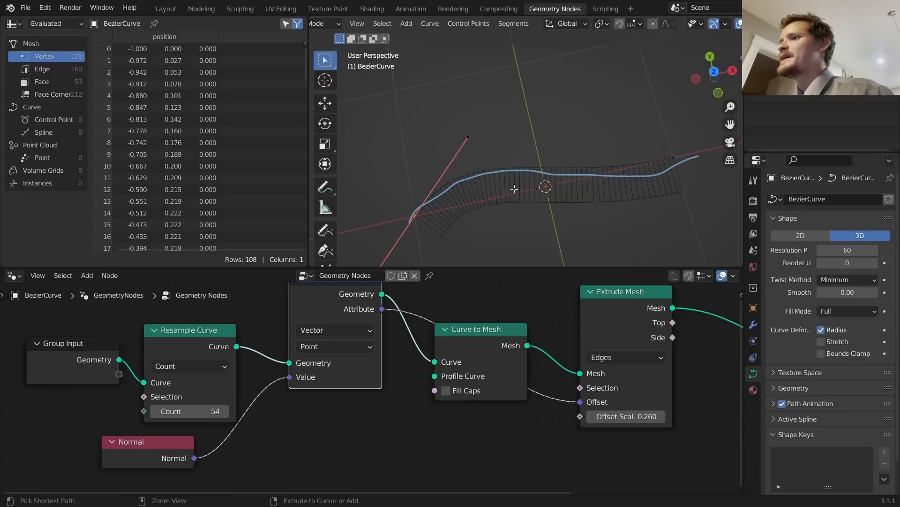
left_click(549, 189, "ctrl")
key("Tab")
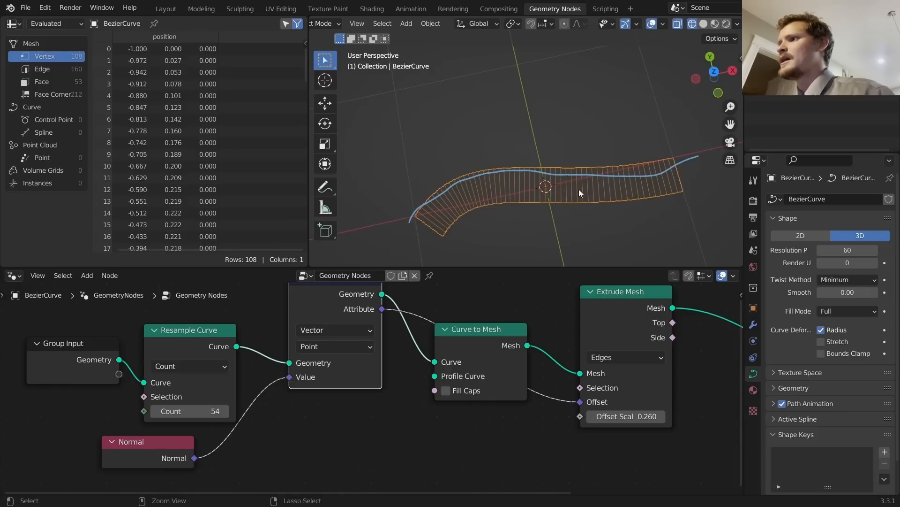
key("Tab")
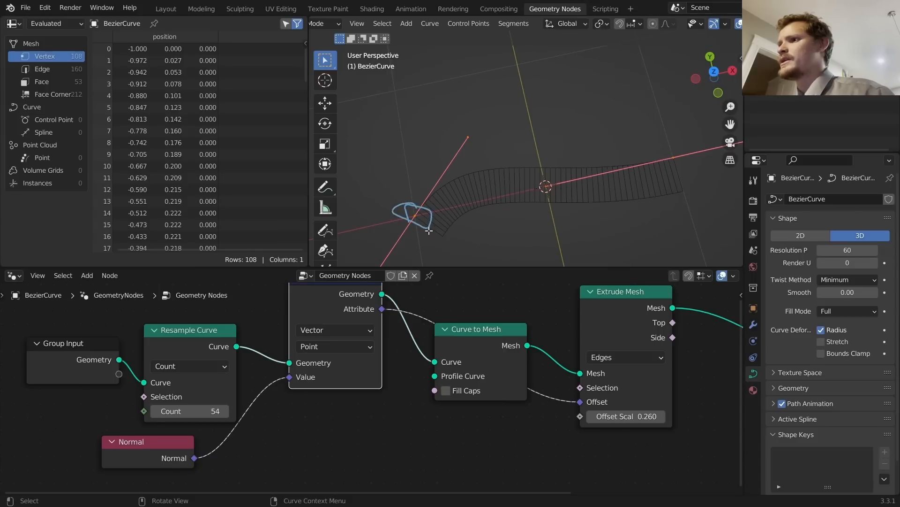
left_click(465, 224)
key("Tab")
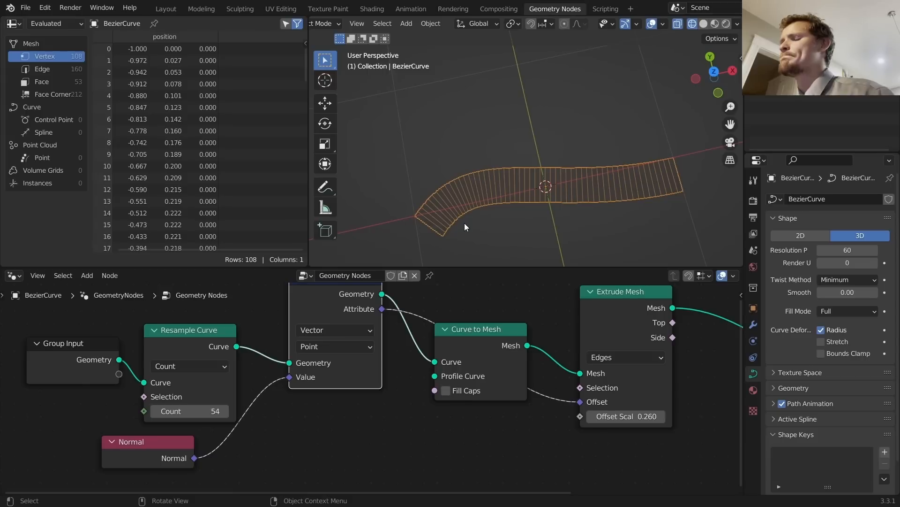
key("Tab")
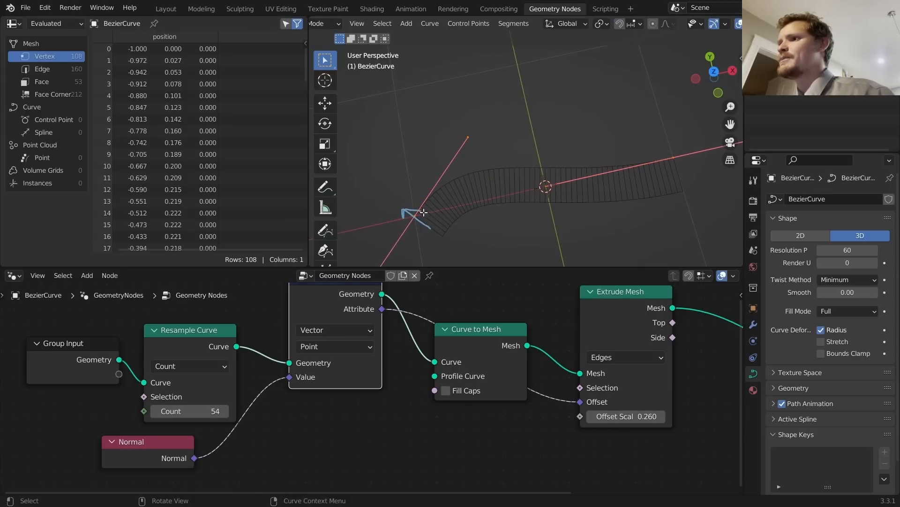
Step: Return to Object Mode and shift the Group Input, Resample Curve and Normal nodes left
scroll(387, 345, "down", 2)
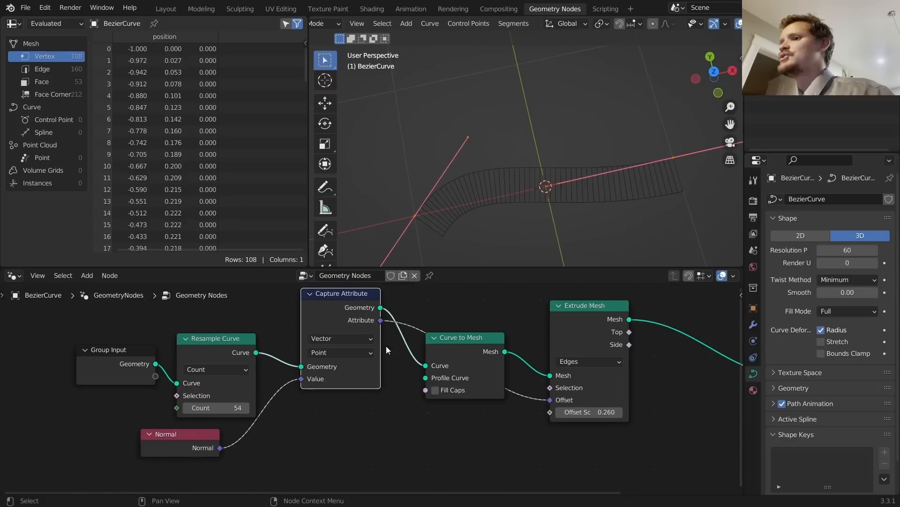
middle_click_drag(387, 345, 507, 342)
key("Tab")
scroll(385, 366, "down", 2)
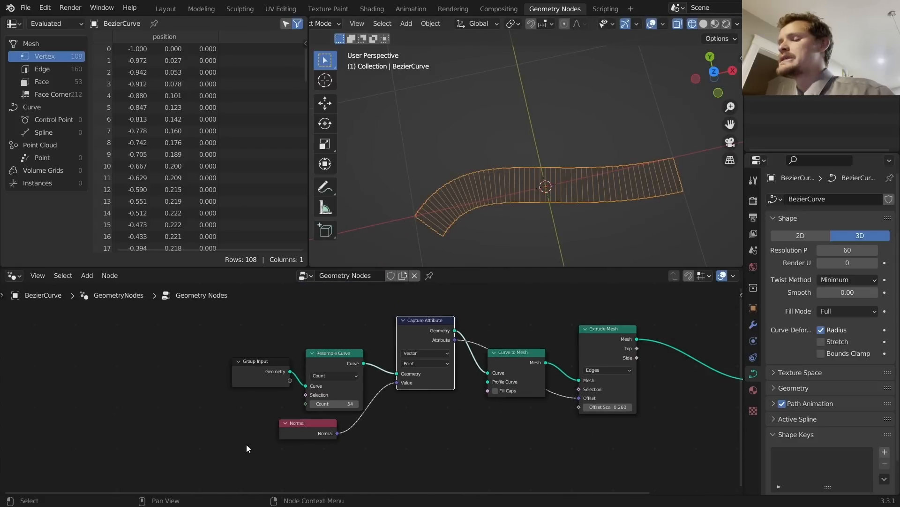
left_click_drag(246, 444, 393, 334)
key("g")
left_click(260, 345)
left_click(263, 344)
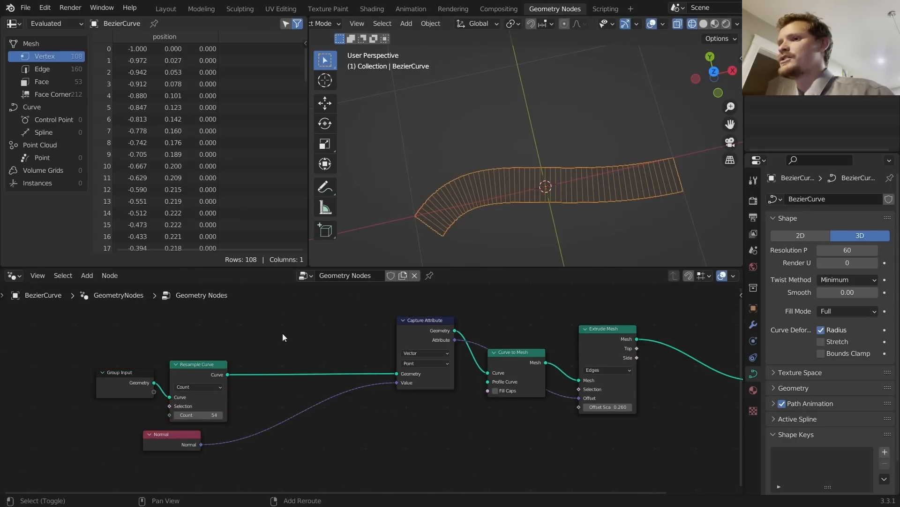
Step: Insert a Set Position node before Capture Attribute and link Normal into its Offset
key("shift+a")
type("set")
left_click(281, 283)
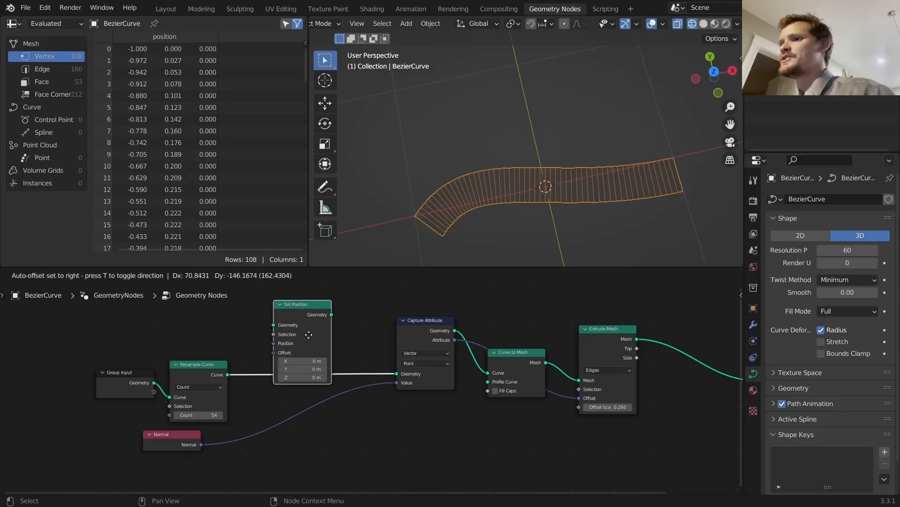
left_click(308, 335)
scroll(360, 364, "up", 2)
left_click_drag(362, 373, 281, 351)
left_click_drag(248, 485, 361, 375)
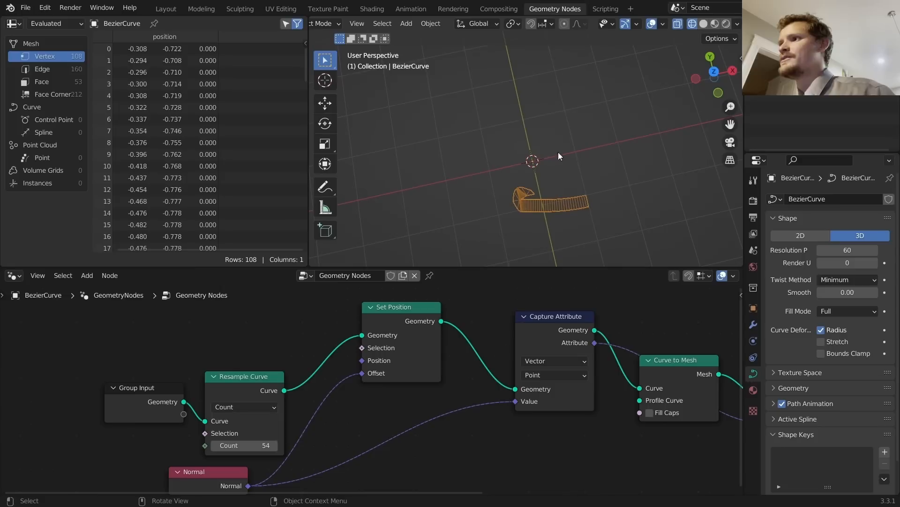
Step: Put a Vector Math Scale node in the Normal-to-Offset link, scaling the offset by -0.14
scroll(557, 184, "up", 4)
middle_click_drag(435, 397, 488, 354)
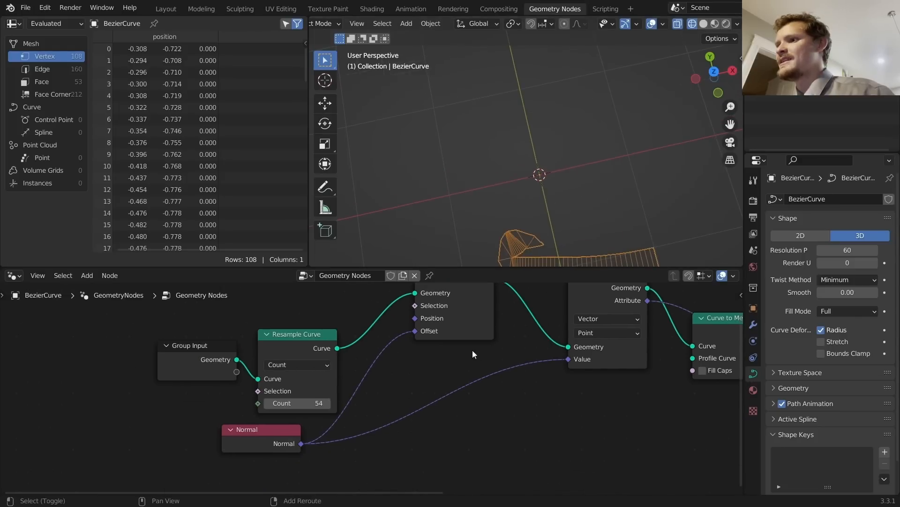
key("shift+a")
type("vec")
left_click(443, 286)
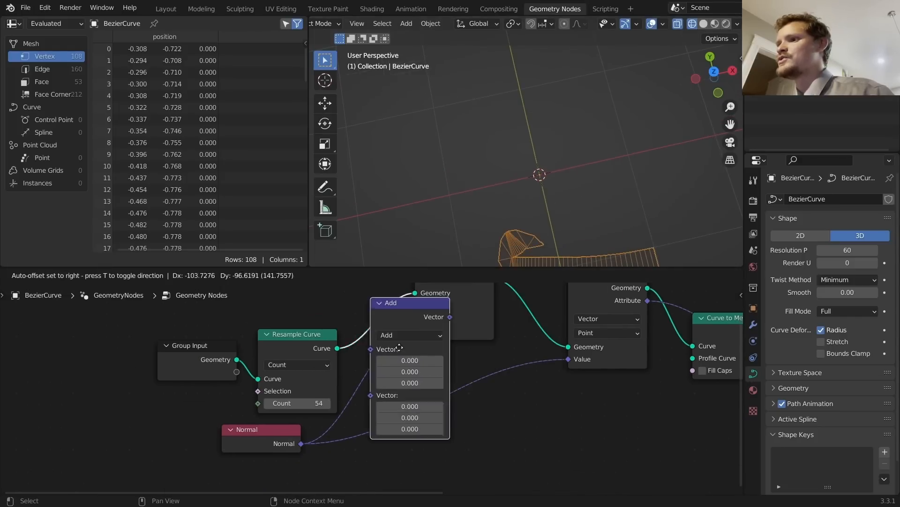
left_click(401, 378)
left_click(401, 378)
left_click(421, 303)
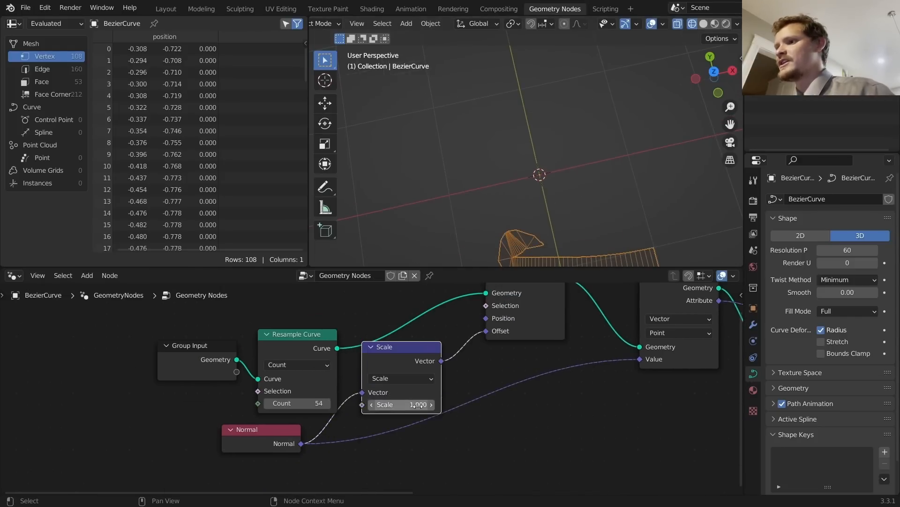
double_click(398, 405)
type("0")
key("Return")
mouse_move(399, 405)
left_mouse_down()
mouse_move(378, 405)
mouse_move(427, 404)
mouse_move(369, 405)
mouse_move(402, 404)
mouse_move(384, 404)
left_mouse_up()
key("ctrl+z")
Step: Toggle the curve through Edit Mode and orbit to inspect the sideways-shifted ribbon
key("Tab")
scroll(437, 212, "up", 4)
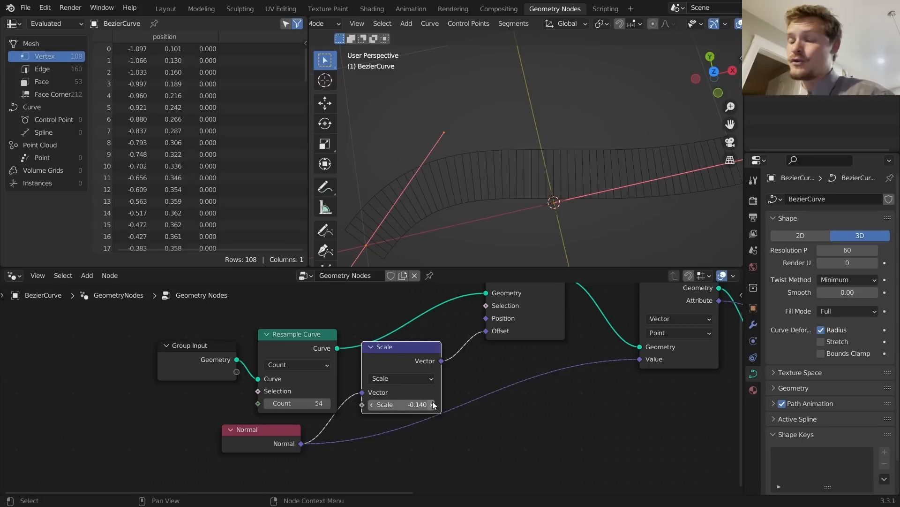
scroll(422, 388, "down", 10, "ctrl")
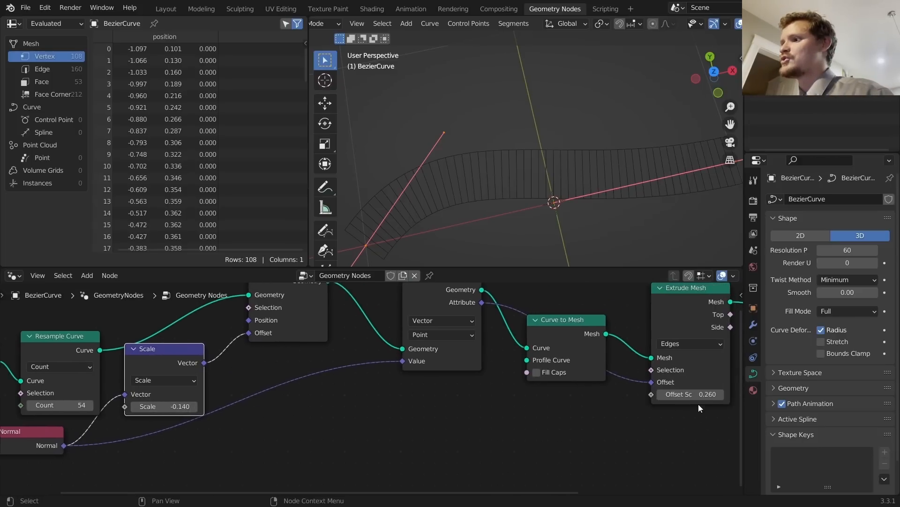
middle_click_drag(287, 401, 553, 368)
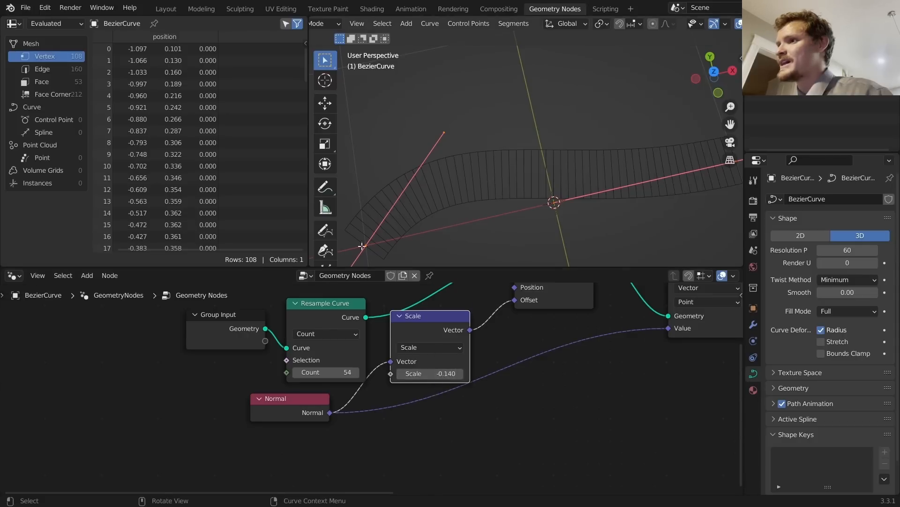
middle_click_drag(362, 247, 478, 226)
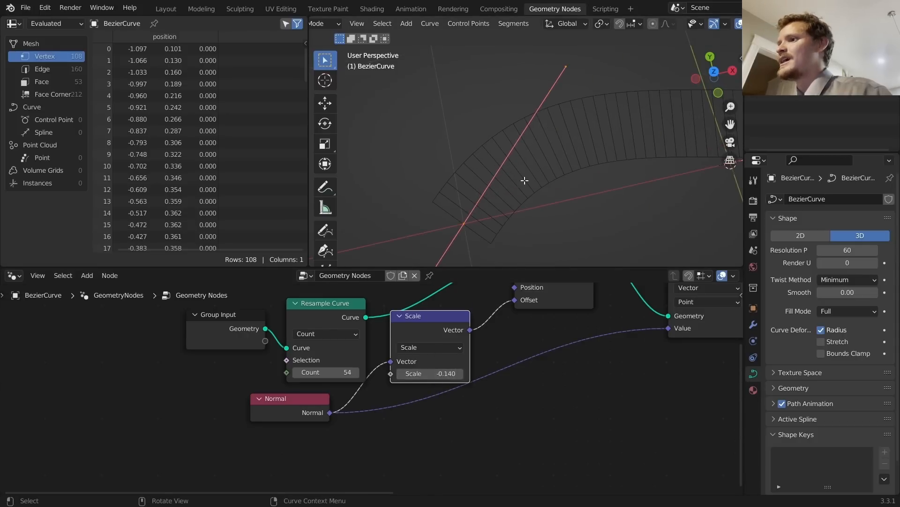
key("Tab")
scroll(565, 354, "down", 6, "ctrl")
key("shift+a")
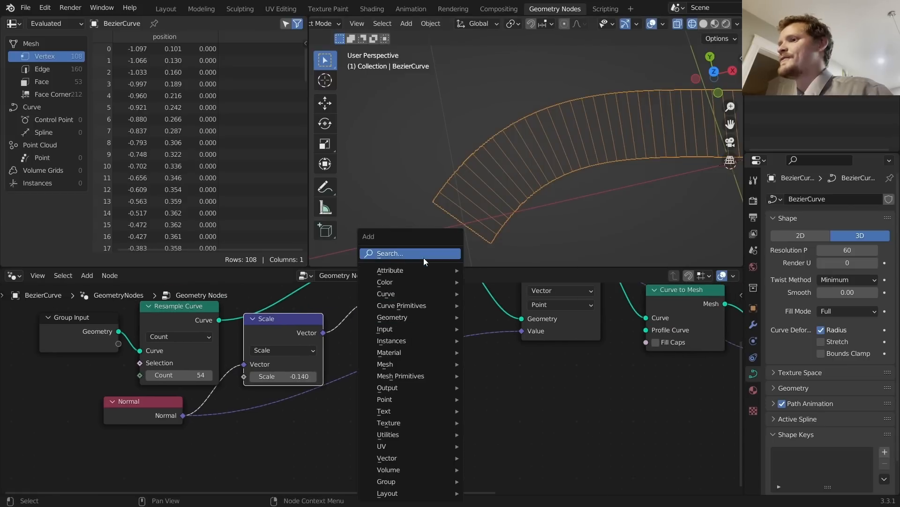
Step: Add a Value node of 0.3 driving the Extrude Mesh Offset Scale
left_click(423, 257)
type("va")
key("Return")
left_click(420, 407)
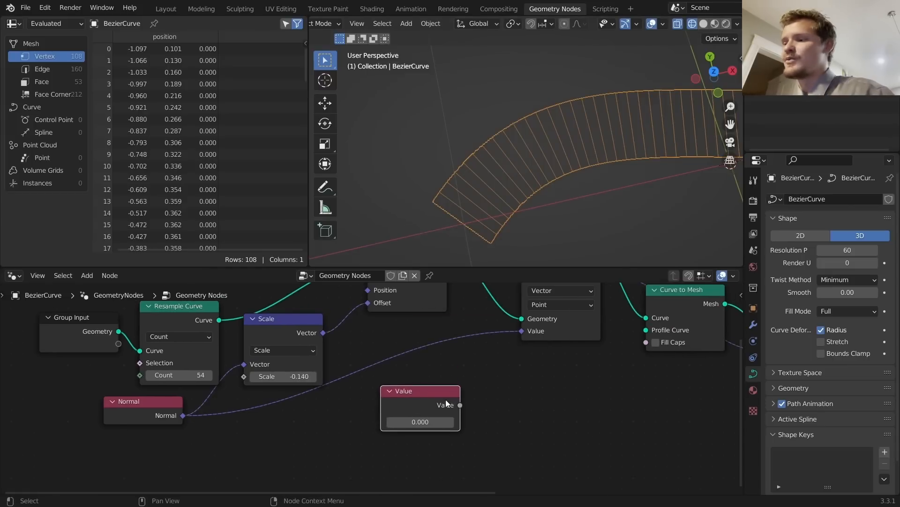
scroll(472, 412, "down", 5, "ctrl")
scroll(361, 408, "down", 1)
right_click_drag(321, 416, 591, 381, "alt")
left_click(317, 417)
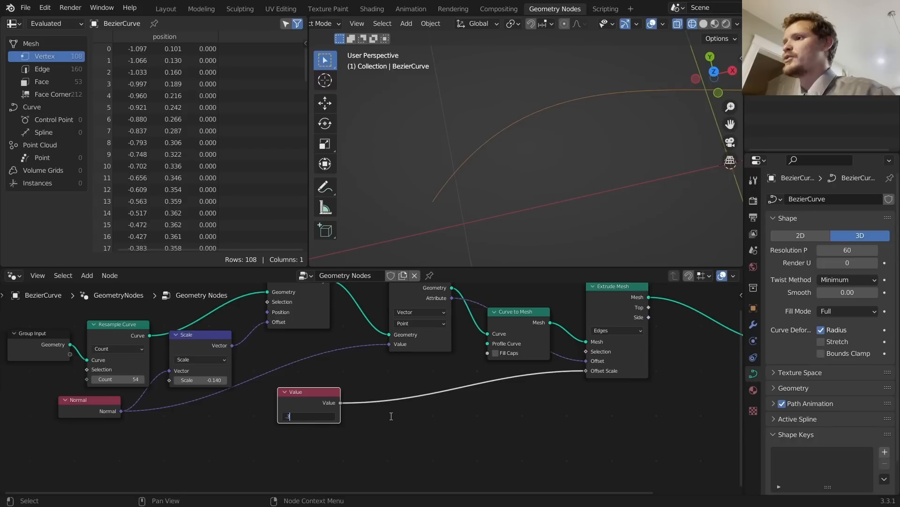
key("Return")
left_click_drag(297, 406, 2, 484)
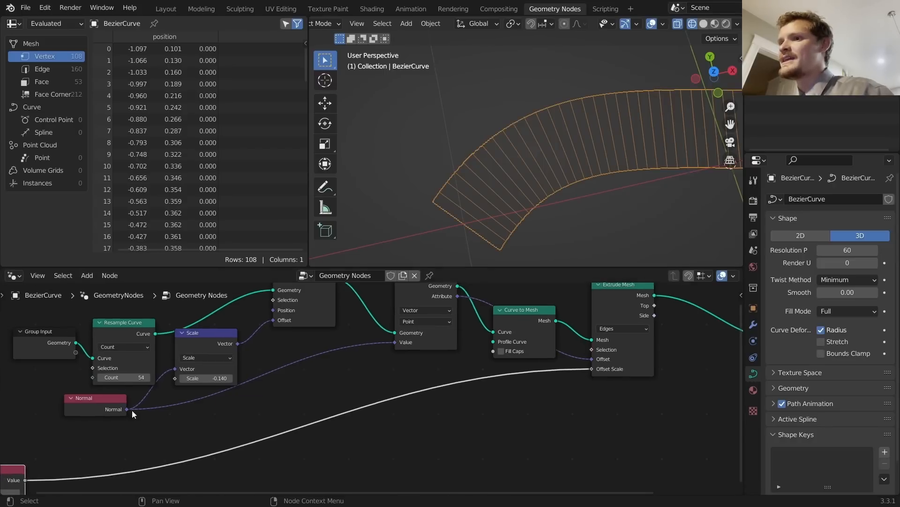
middle_click_drag(131, 409, 244, 376)
Step: Divide the Value by -2 with a Math Divide node feeding the Normal offset Scale
key("shift+a")
type("ma")
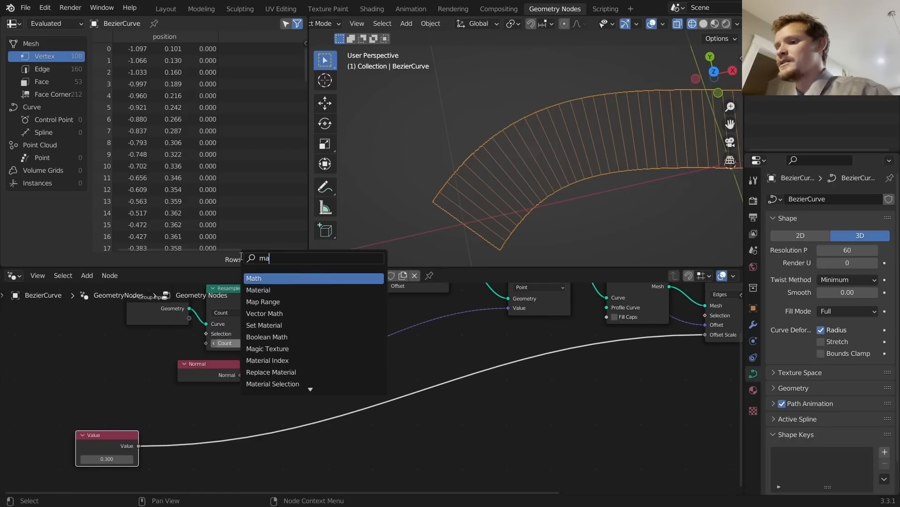
type("th")
key("Return")
left_click(446, 426)
left_click(447, 427)
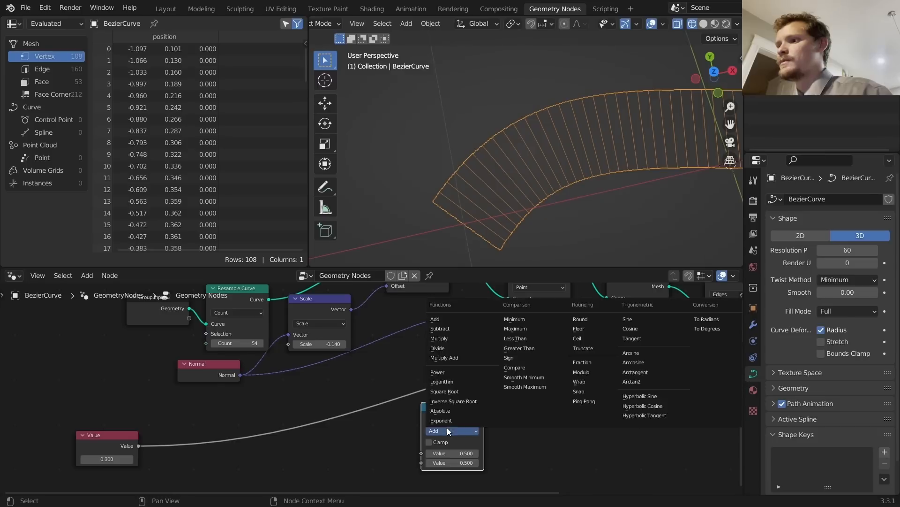
key("d")
right_click_drag(134, 451, 414, 443, "alt")
left_click_drag(457, 418, 288, 344)
left_click(259, 442)
type("-2")
key("Return")
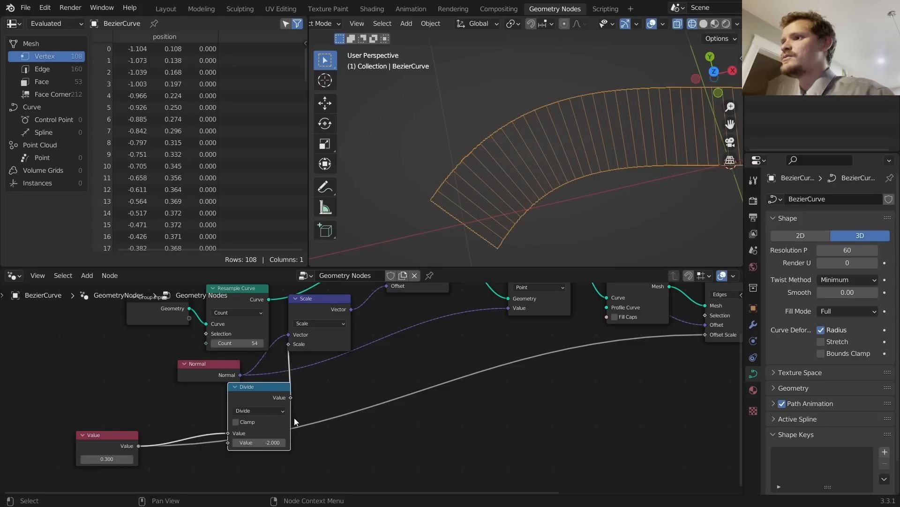
scroll(500, 199, "down", 4)
key("Tab")
Step: Move a control point and test-extend the curve, then undo the extension
middle_click_drag(629, 163, 526, 181)
key("g")
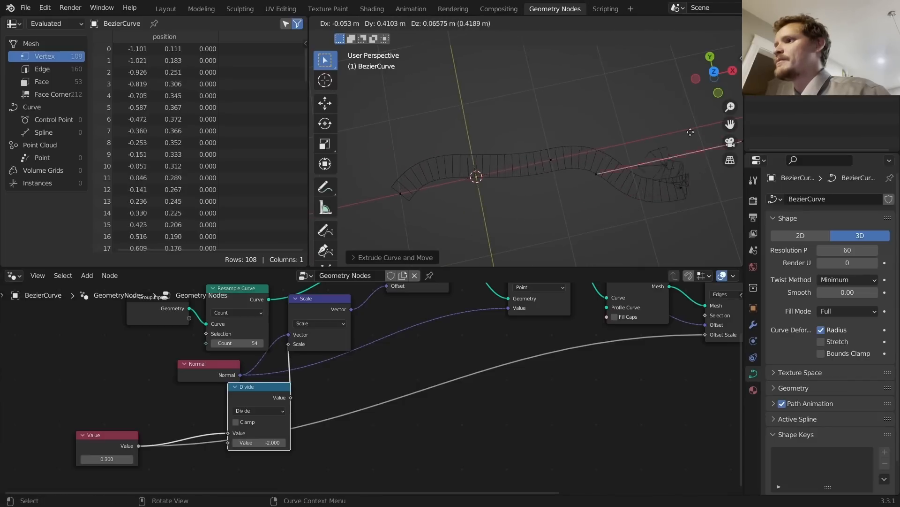
left_click(579, 142)
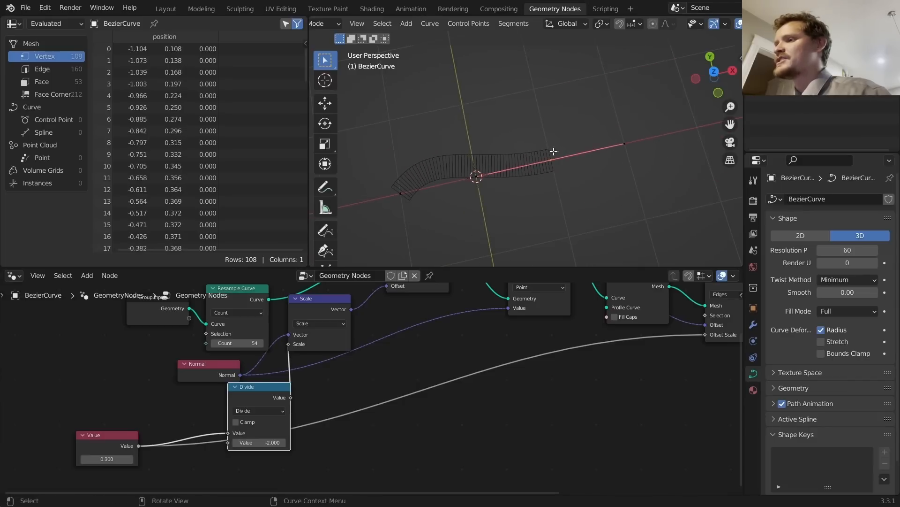
key("e")
left_click(679, 240)
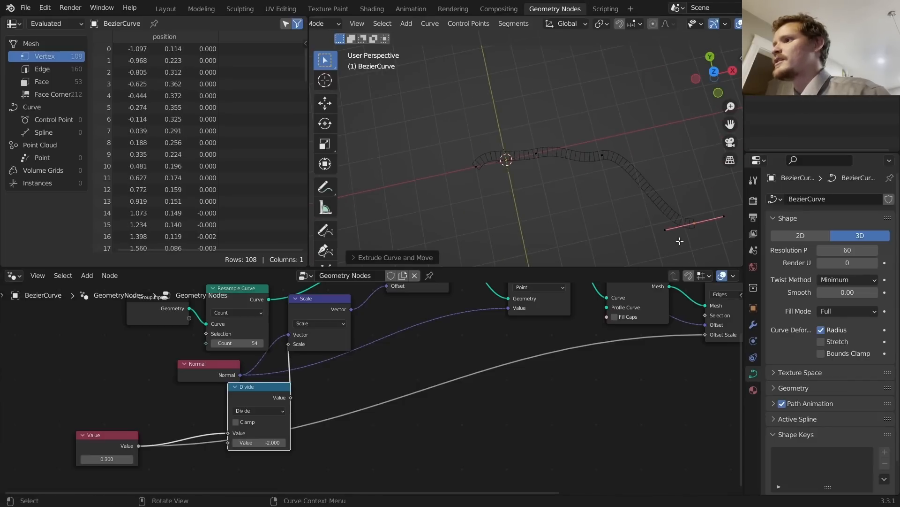
scroll(484, 159, "up", 6)
key("ctrl+z")
key("ctrl+z")
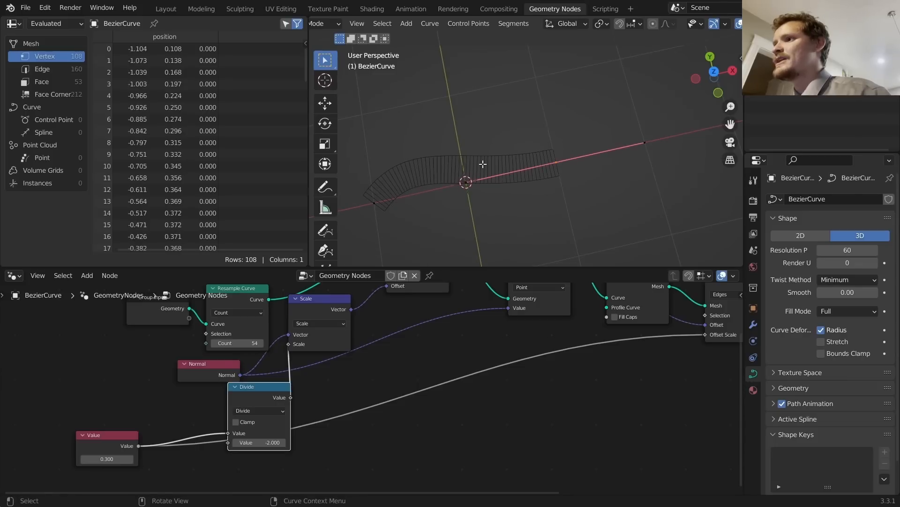
key("Tab")
Step: Switch Resample Curve from Count to Length and halve the length to 0.05 m
middle_click_drag(243, 334, 379, 323)
scroll(380, 323, "up", 5)
middle_click_drag(500, 386, 593, 416)
middle_click_drag(467, 304, 484, 344)
left_click(469, 323)
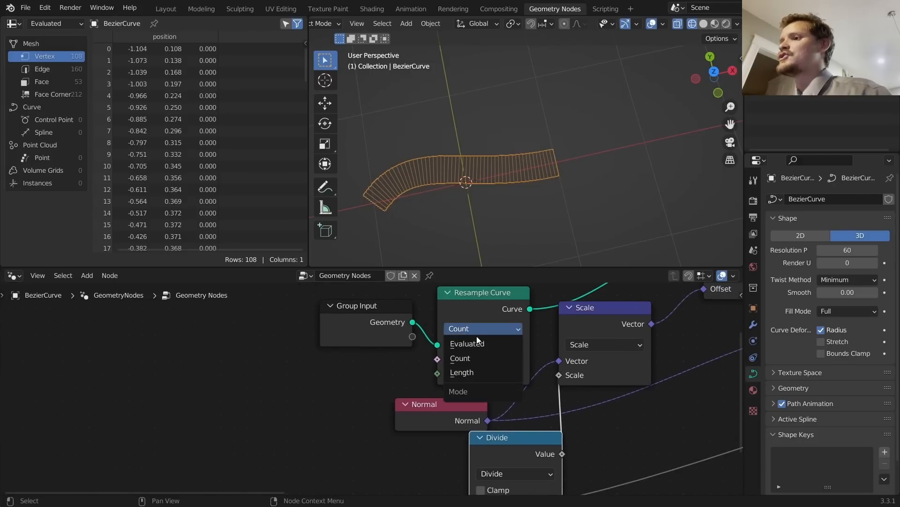
left_click(477, 372)
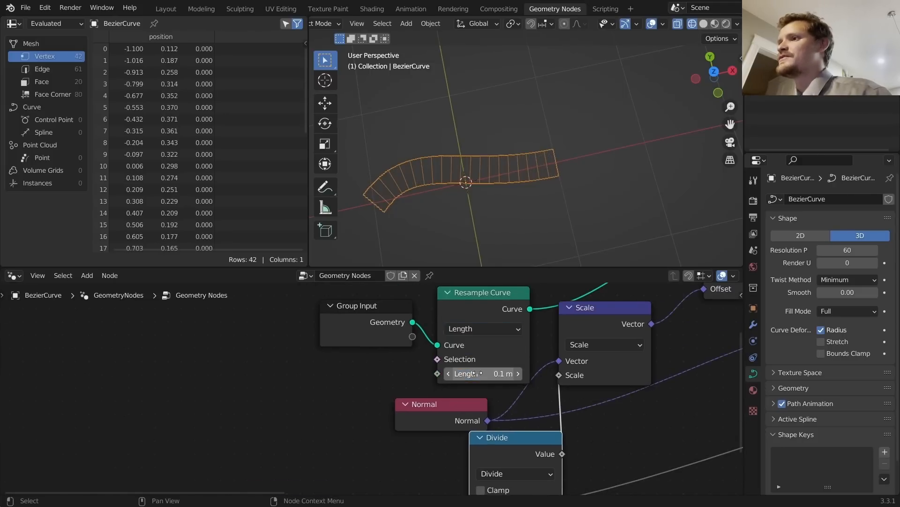
left_click(481, 374)
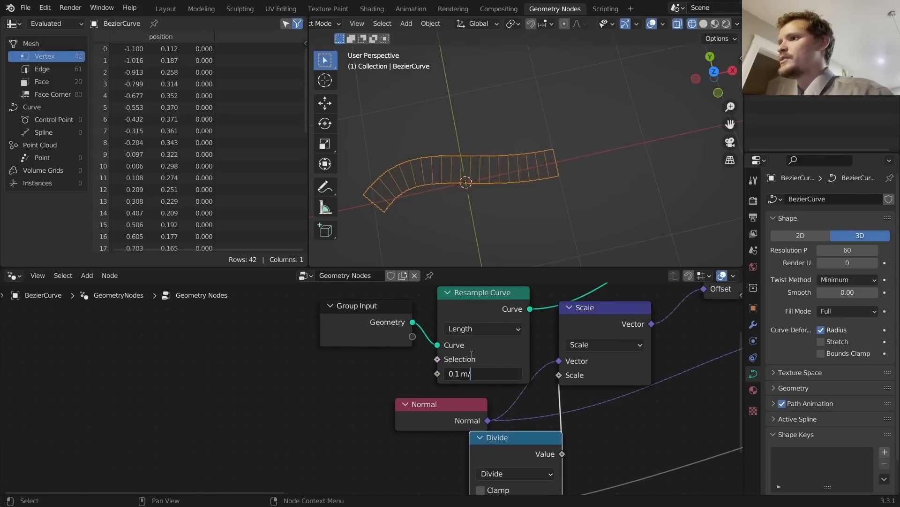
type("/2")
key("Return")
Step: Test two curve extensions in Edit Mode, then undo them and return to Object Mode
key("Tab")
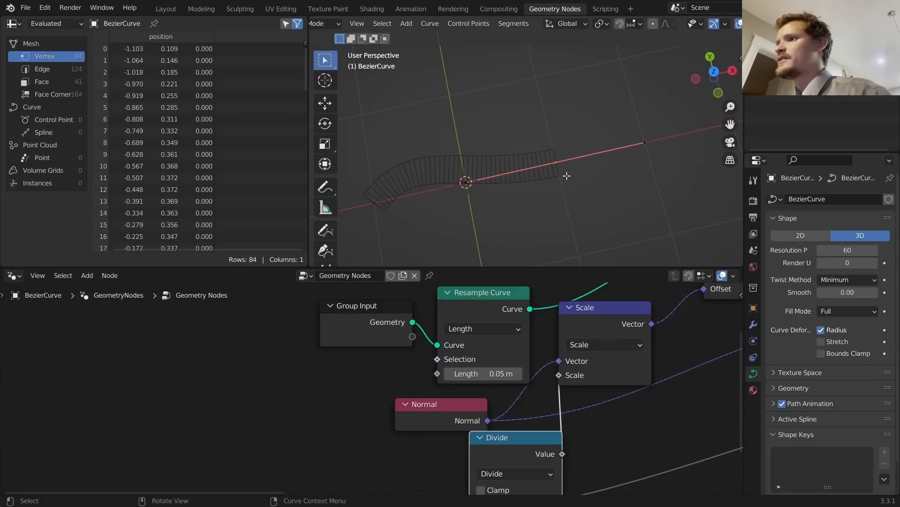
key("e")
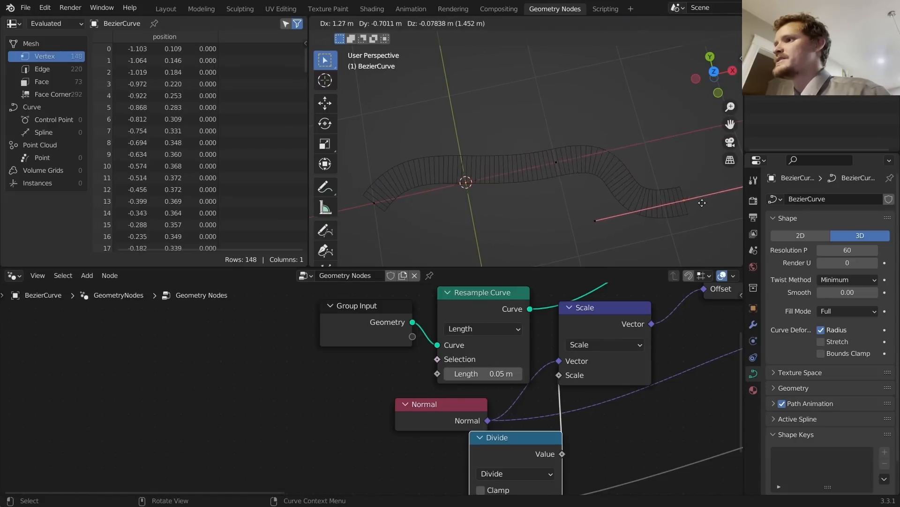
left_click(704, 204)
scroll(623, 196, "down", 5)
key("e")
left_click(697, 137)
key("ctrl+z")
key("ctrl+z")
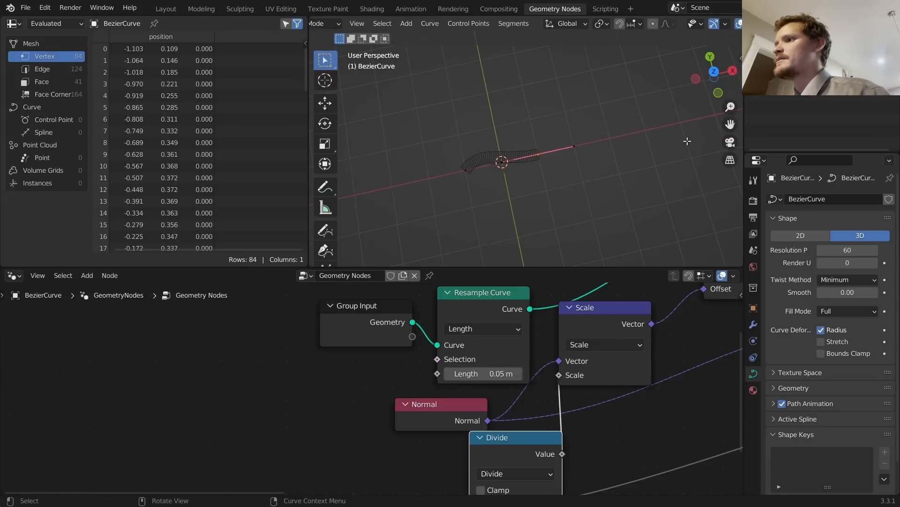
key("Tab")
scroll(485, 165, "up", 3)
Step: Save the project as rivergenerator.blend and view the ribbon in Solid shading
key("ctrl+s")
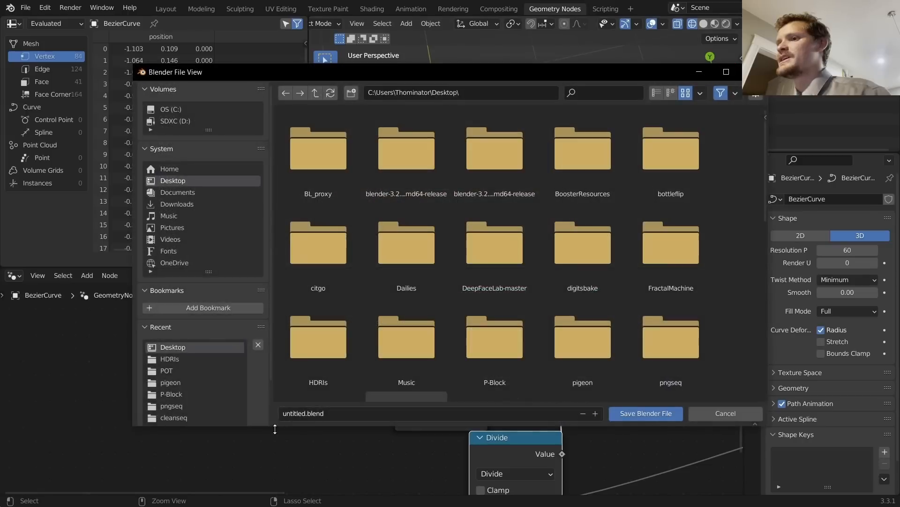
left_click(291, 415)
double_click(291, 415)
type("river")
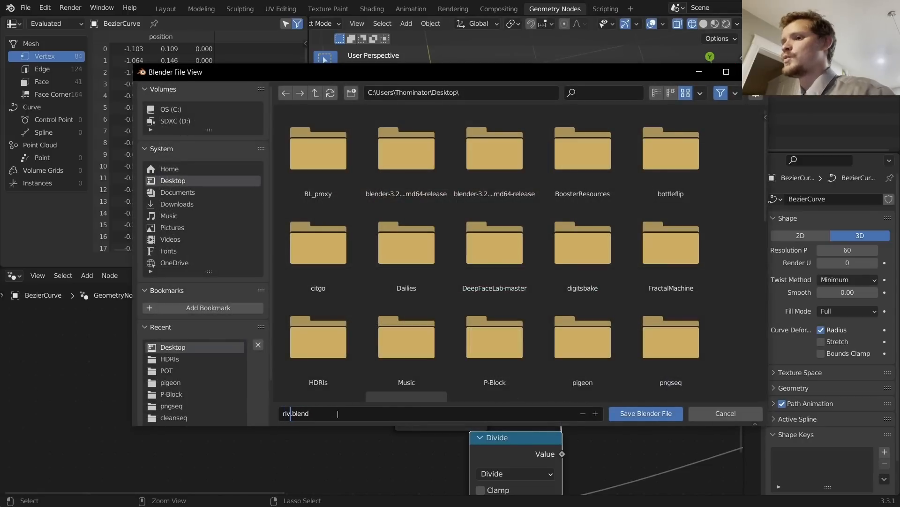
type("generator")
key("Return")
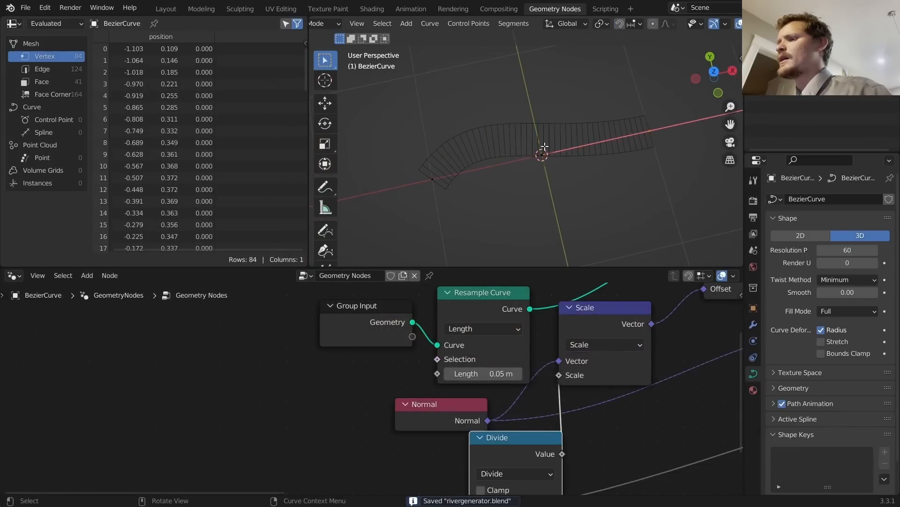
middle_click_drag(547, 144, 575, 102)
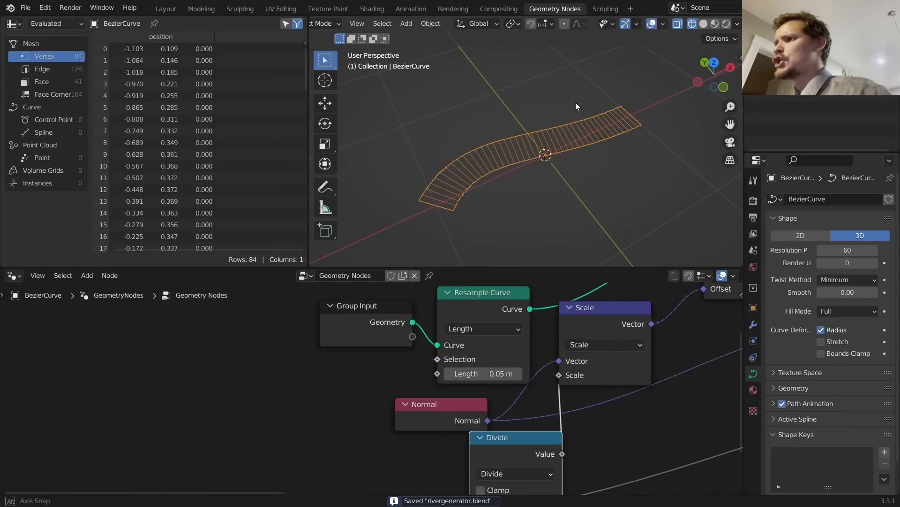
left_click(704, 24)
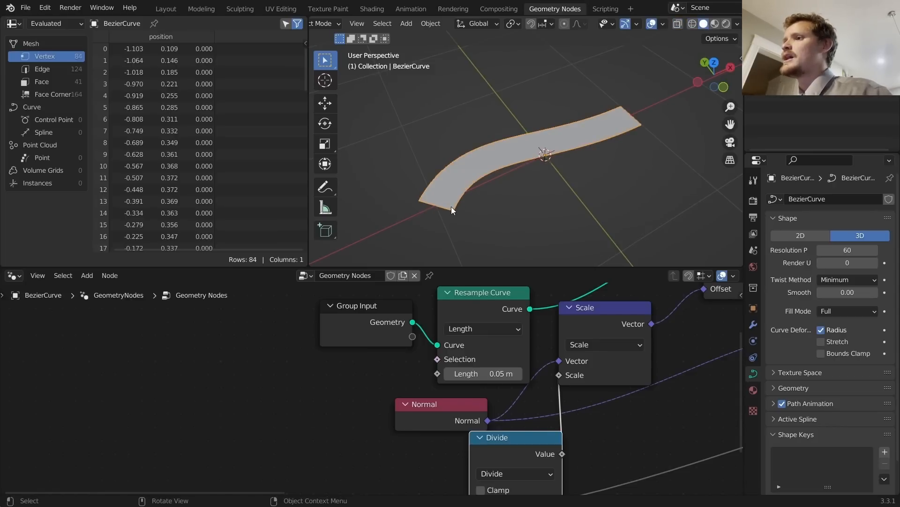
Step: Sketch and undo an annotation, switch to Wireframe shading, and frame the full node tree
key("d")
left_click_drag(451, 207, 421, 198)
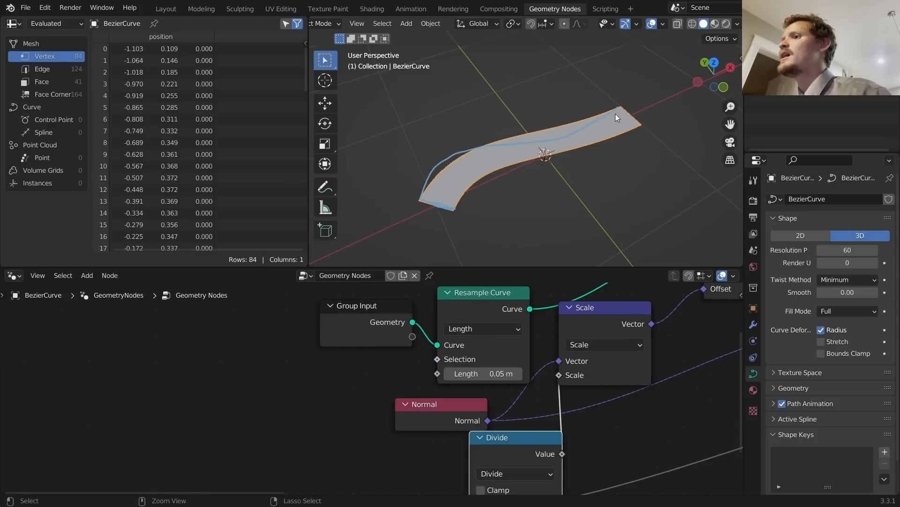
key("ctrl+z")
key("ctrl+z")
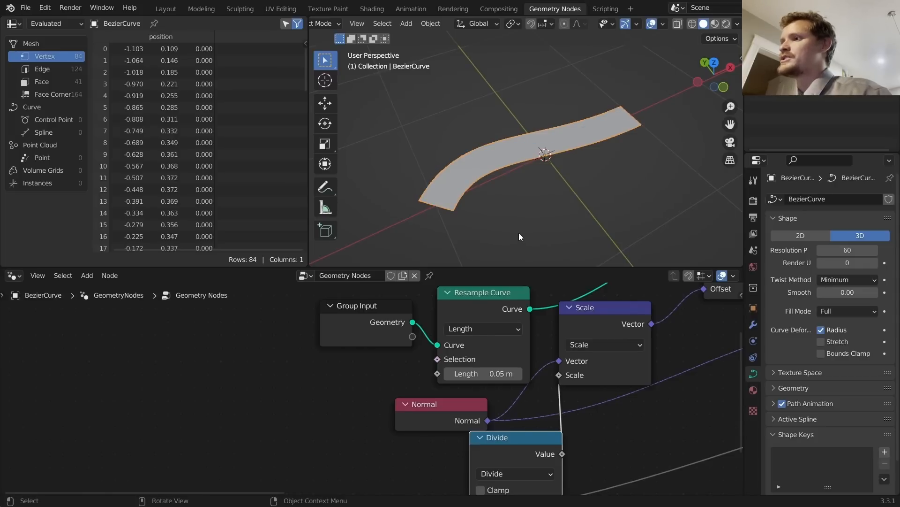
key("Tab")
key("Tab")
left_click(692, 24)
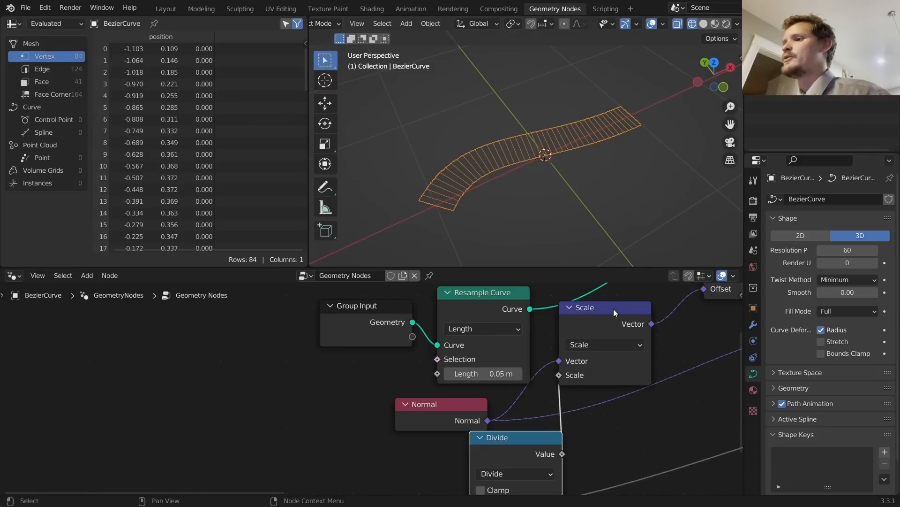
middle_click_drag(668, 348, 484, 378)
scroll(611, 373, "down", 2)
middle_click_drag(612, 373, 570, 361)
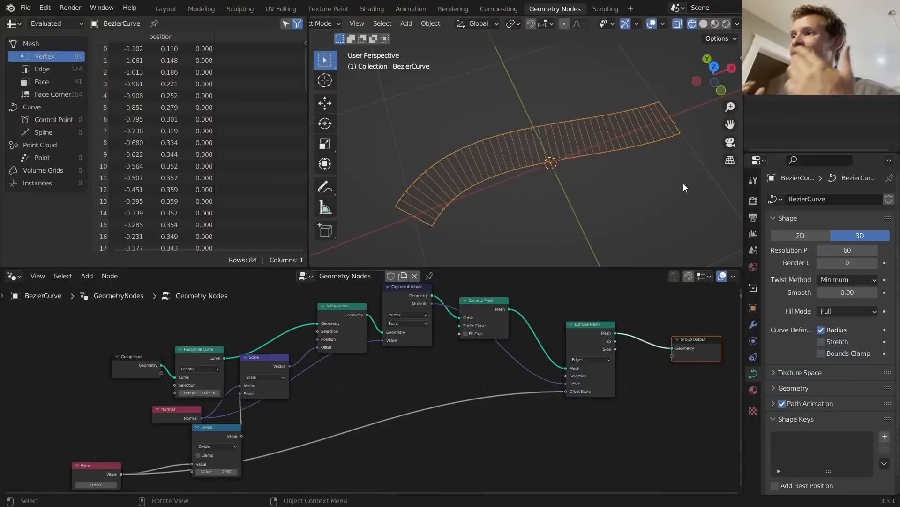
Step: Experiment with extruding the curve's end point in Edit Mode, undoing an accidental full extrusion
left_click(705, 24)
key("Tab")
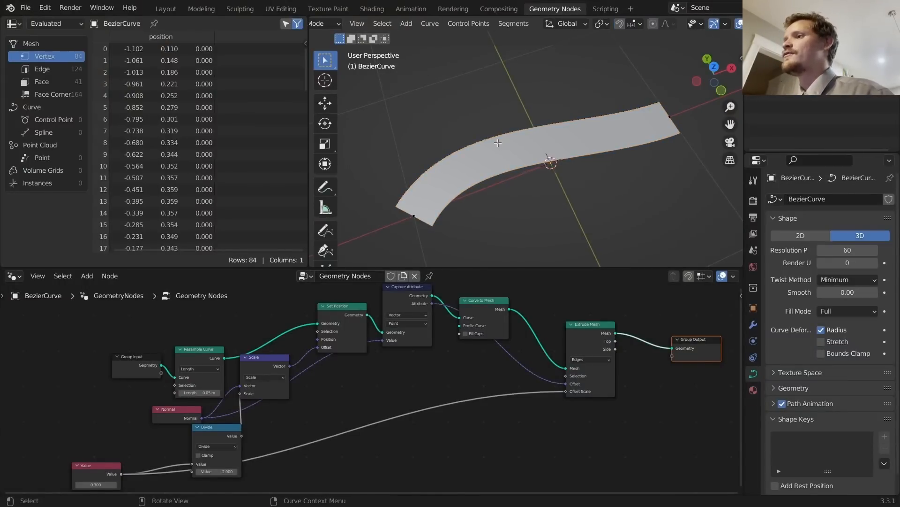
left_click(629, 127)
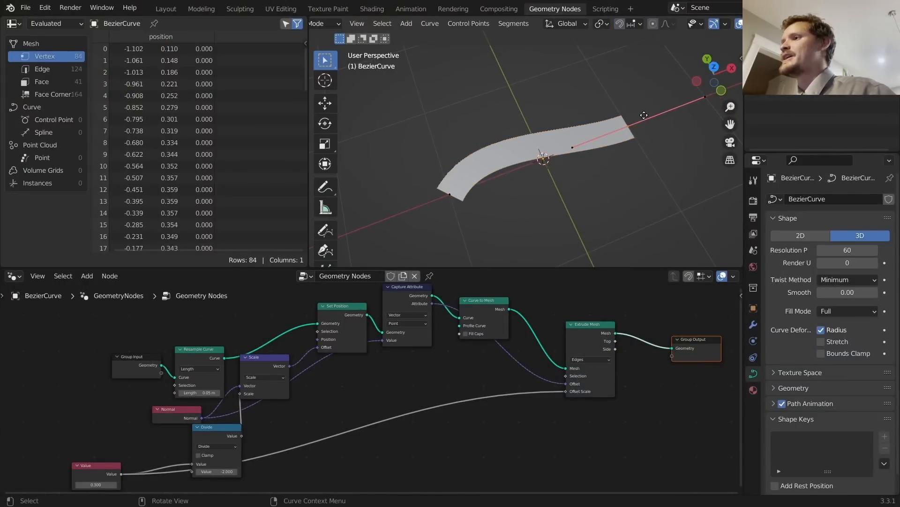
key("e")
left_click(738, 149)
scroll(716, 25, "down", 3)
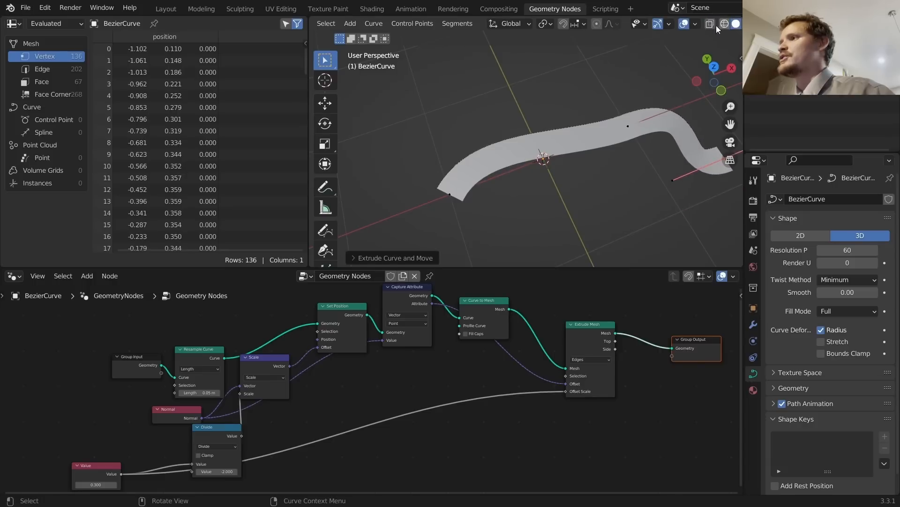
left_click(724, 24)
middle_click_drag(625, 138, 507, 163, "shift")
scroll(506, 162, "down", 3)
key("a")
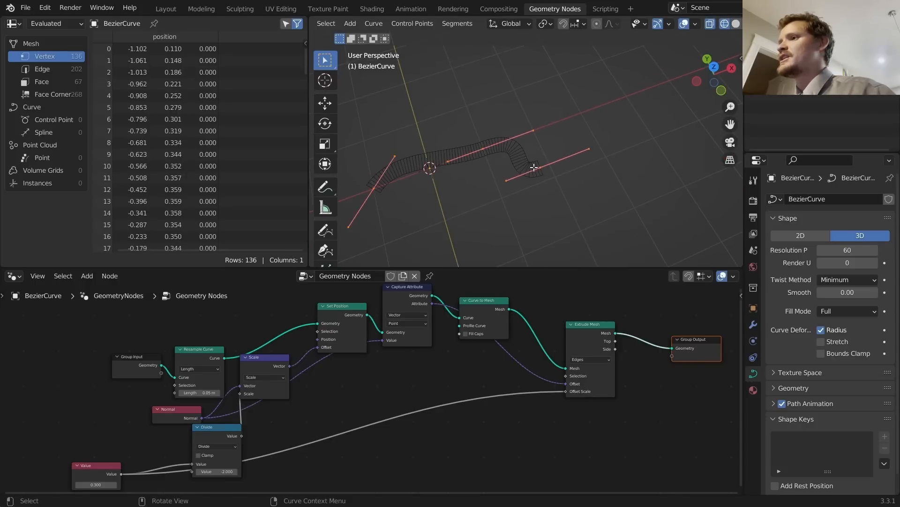
key("e")
left_click(579, 147)
key("ctrl+z")
Step: Extend the curve from its right end and try a different ribbon width Value
left_click_drag(564, 195, 521, 156)
key("e")
left_click(619, 101)
key("Tab")
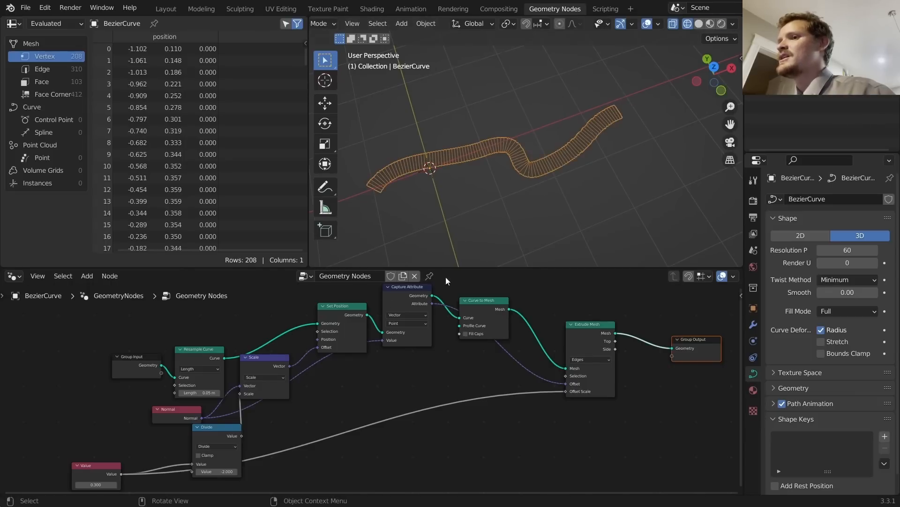
middle_click_drag(304, 437, 432, 350)
scroll(329, 385, "up", 5)
mouse_move(152, 402)
left_mouse_down()
mouse_move(188, 402)
mouse_move(150, 402)
mouse_move(176, 402)
mouse_move(164, 402)
left_mouse_up()
Step: Rotate a Bezier handle, then undo all changes back to the shorter 0.300-width ribbon
key("Tab")
left_click_drag(524, 190, 582, 130)
key("r")
left_click(515, 168)
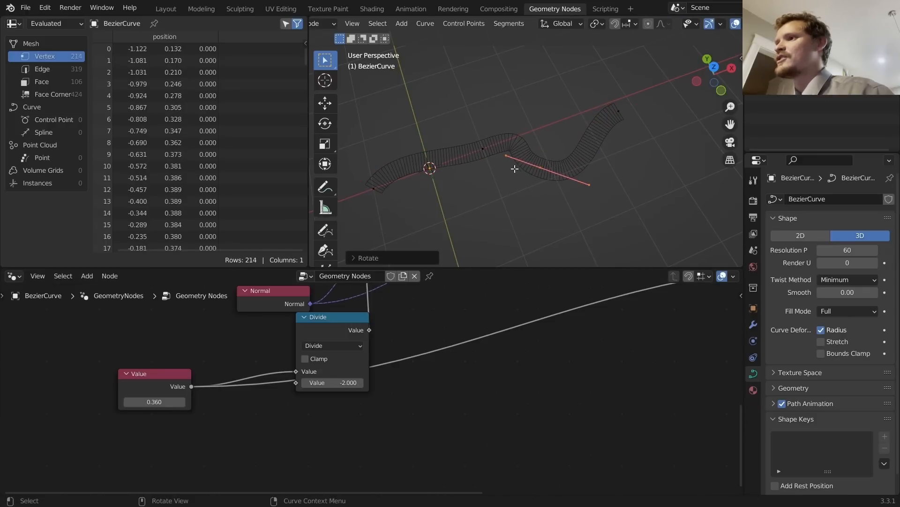
key("ctrl+z")
key("ctrl+z")
key("ctrl+z")
key("ctrl+z")
key("ctrl+z")
key("ctrl+z")
key("ctrl+z")
key("ctrl+z")
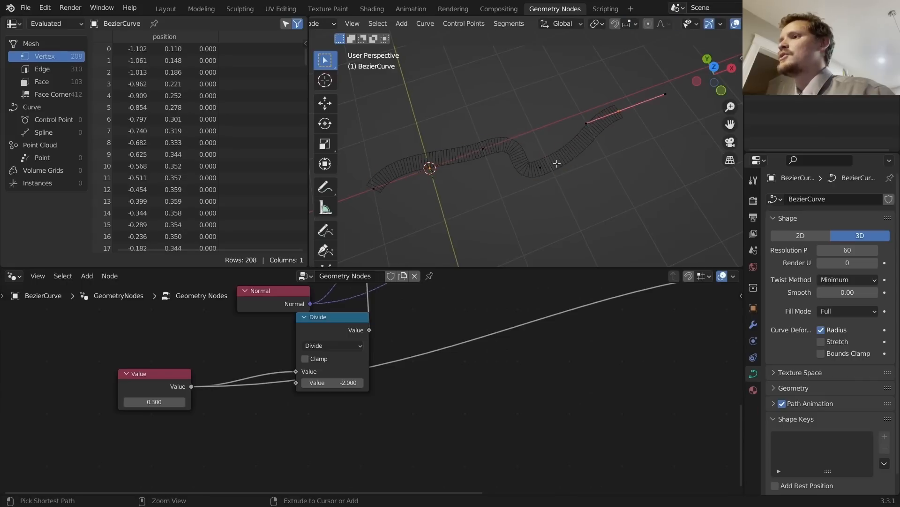
key("ctrl+z")
key("ctrl+z")
key("ctrl+z")
key("ctrl+z")
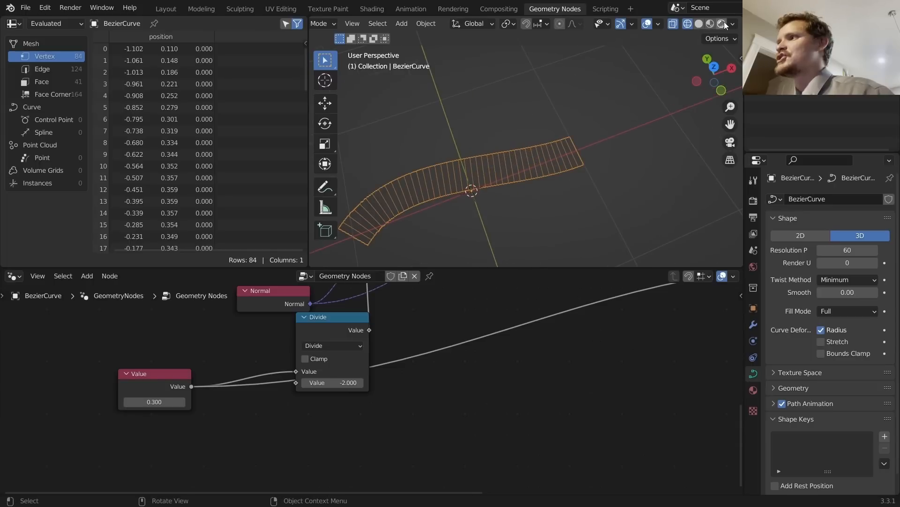
Step: Switch to Solid shading and draw, erase and undo annotation strokes on the ribbon
left_click(699, 24)
middle_click_drag(434, 208, 457, 196)
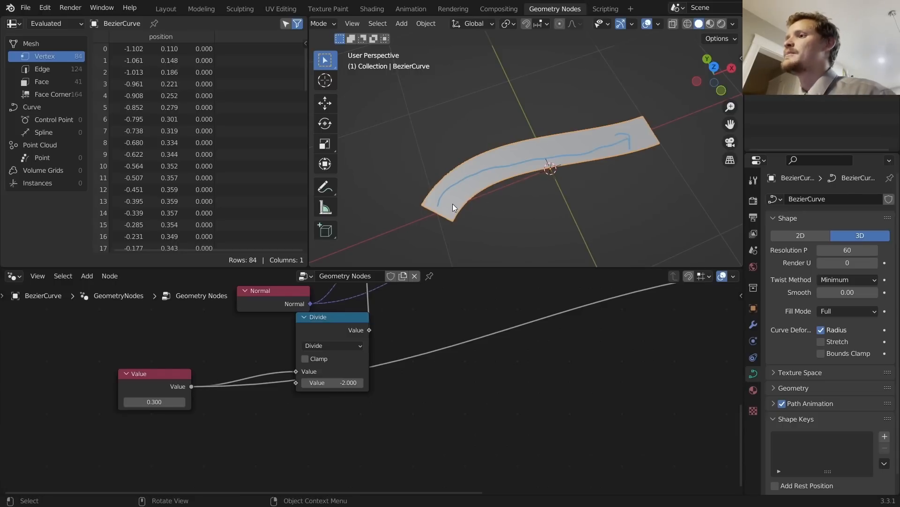
left_click_drag(436, 210, 483, 165)
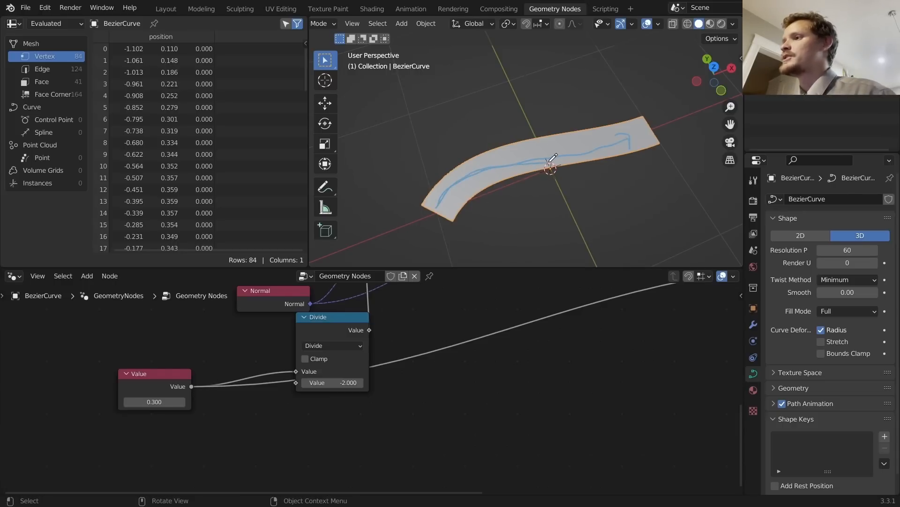
mouse_move(640, 129)
right_mouse_down()
mouse_move(633, 143)
mouse_move(456, 202)
right_mouse_up()
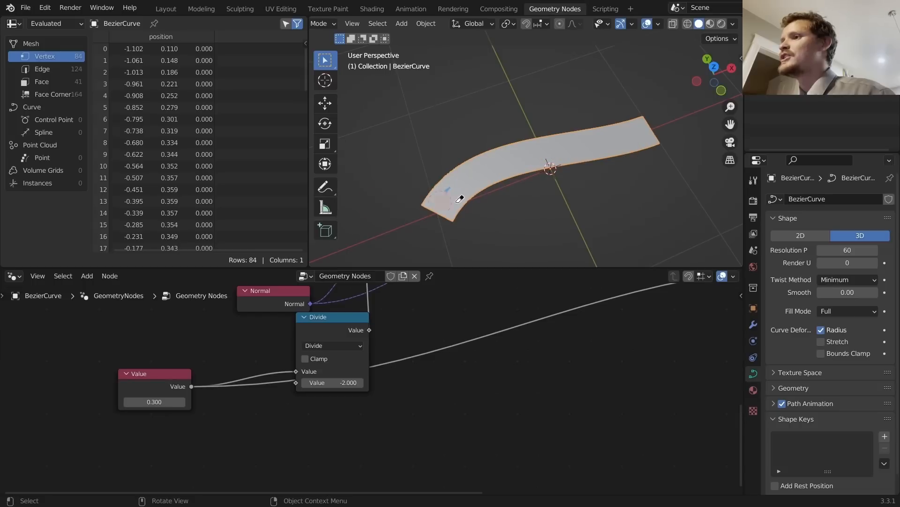
left_click_drag(441, 214, 463, 179)
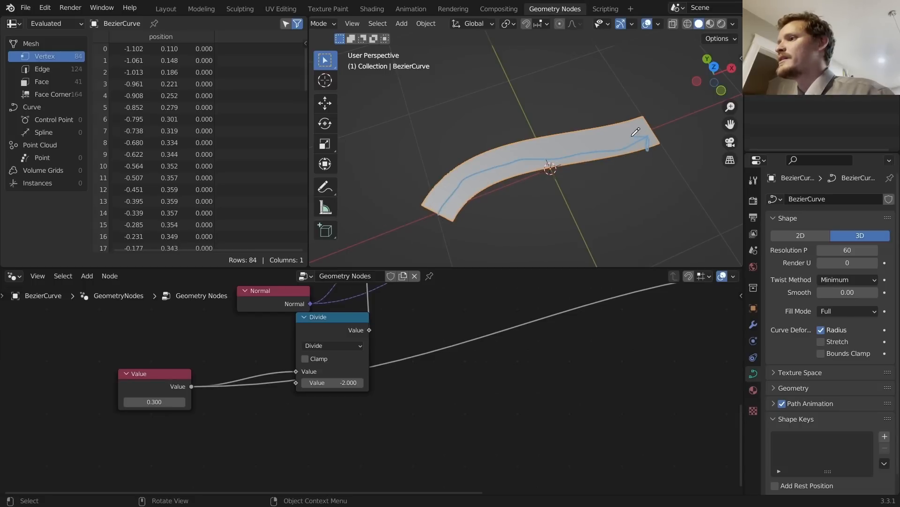
key("ctrl+z")
Step: Pan toward the ribbon's left end and open the add-node search in the node editor
scroll(492, 180, "up", 3)
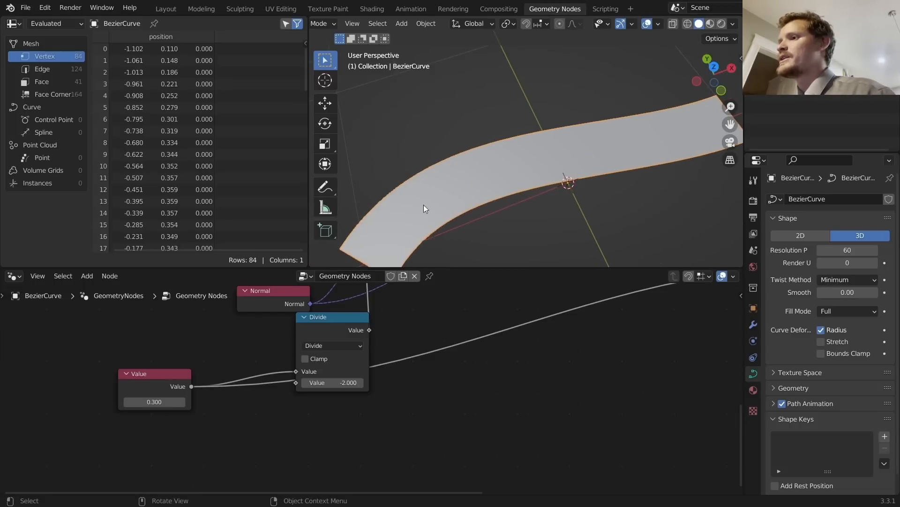
middle_click_drag(424, 205, 513, 141, "shift")
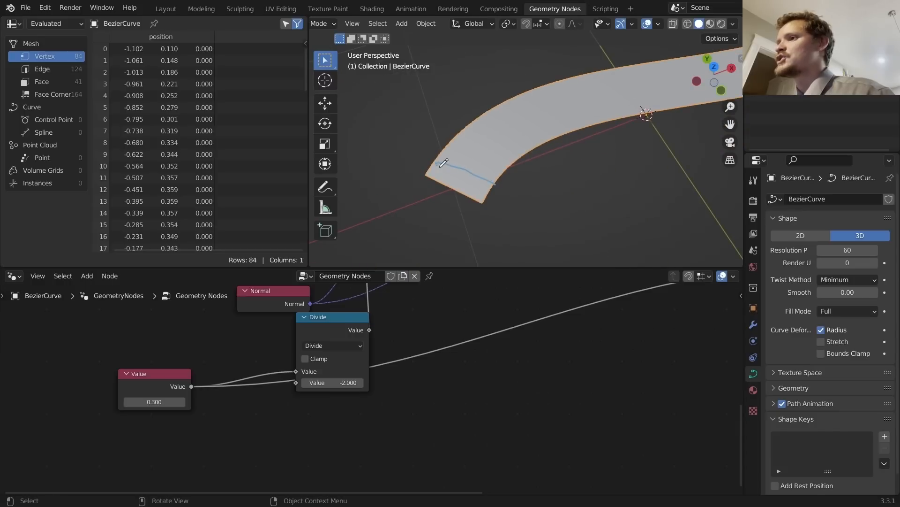
scroll(464, 160, "down", 4)
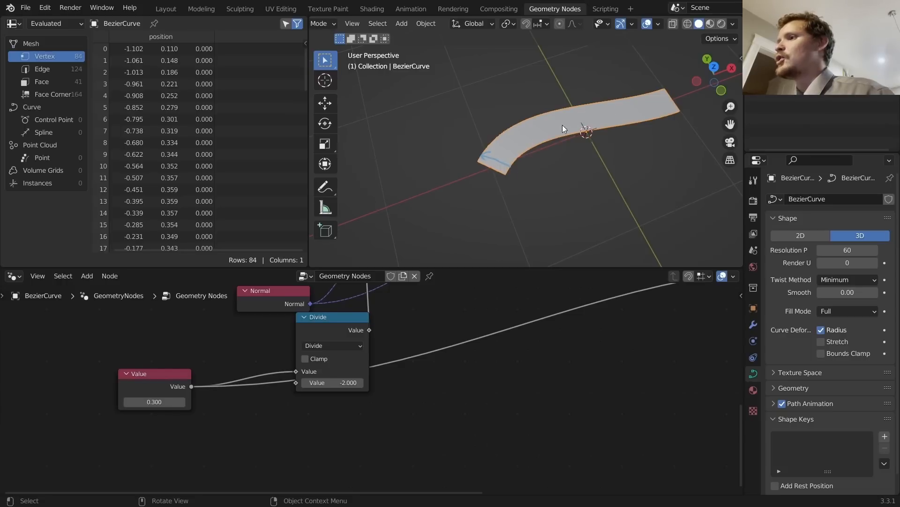
scroll(545, 352, "down", 5)
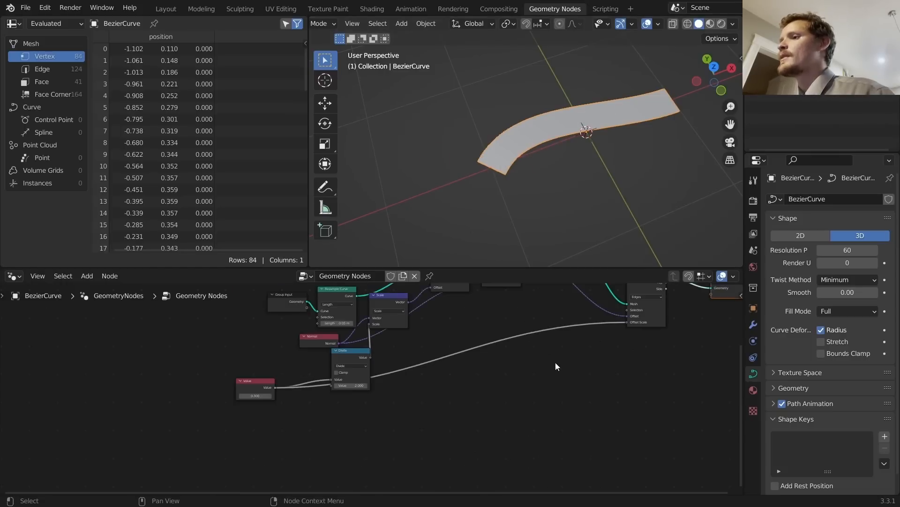
scroll(559, 329, "up", 5)
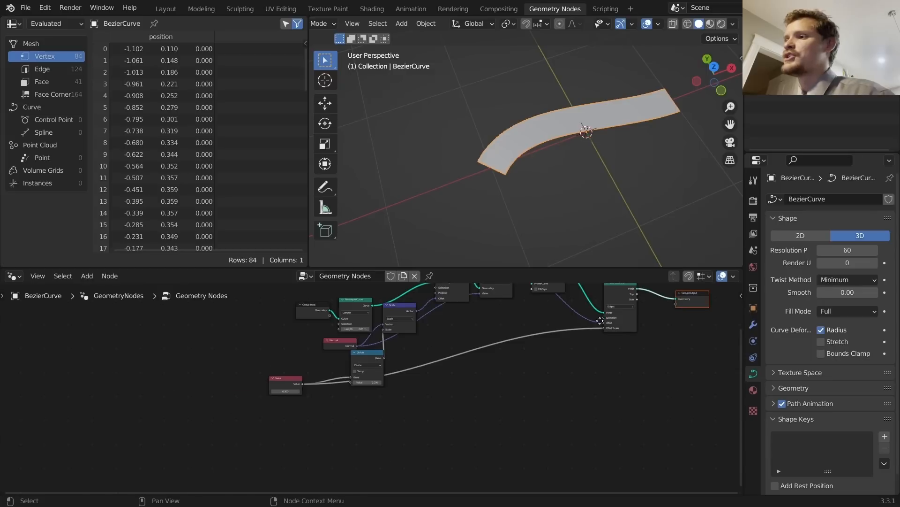
key("shift+a")
Step: Insert a Set Material node on the Extrude Mesh–Group Output link and split the node area in two
type("set")
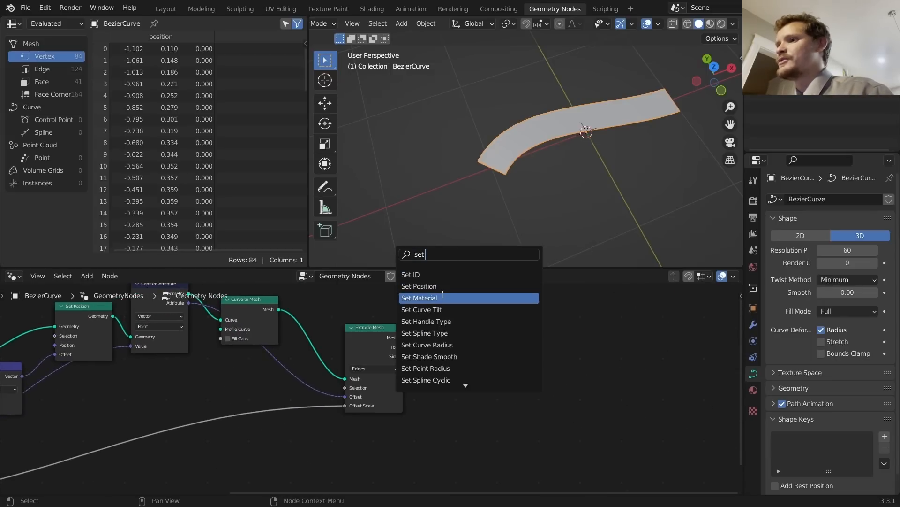
left_click(443, 298)
left_click(451, 350)
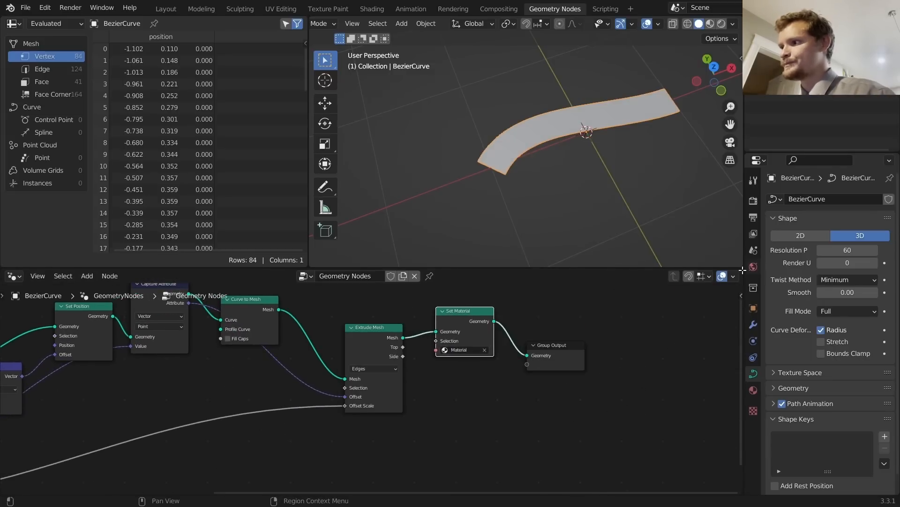
left_click_drag(740, 283, 455, 300)
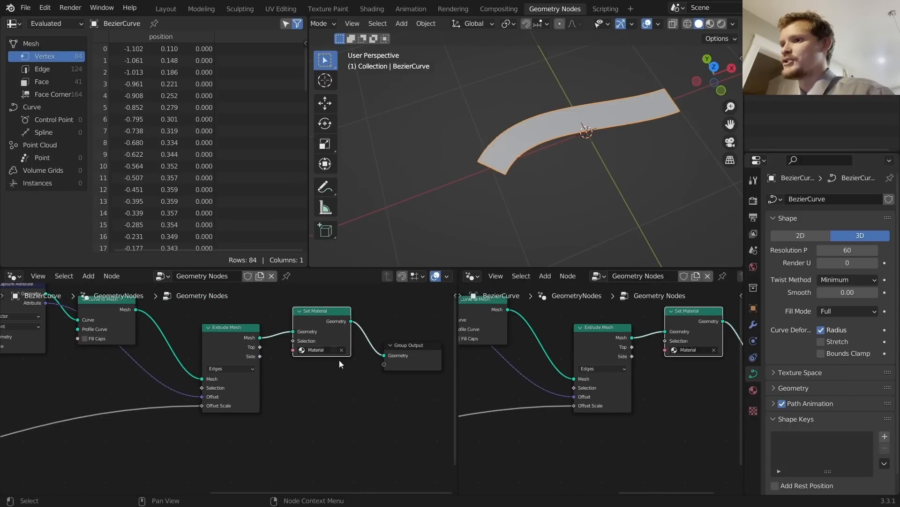
left_click(467, 278)
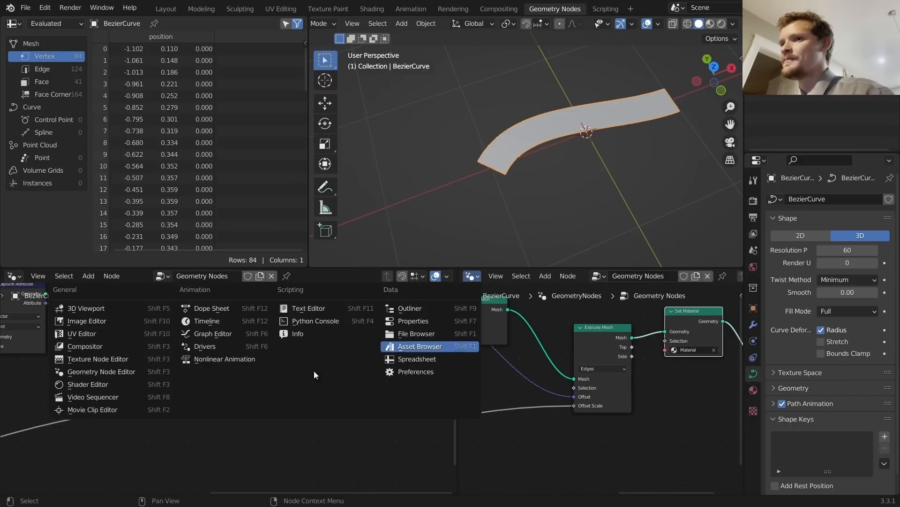
Step: Make the new area a Shader Editor showing the existing Material, with the viewport in Rendered shading
left_click(89, 384)
left_click(629, 276)
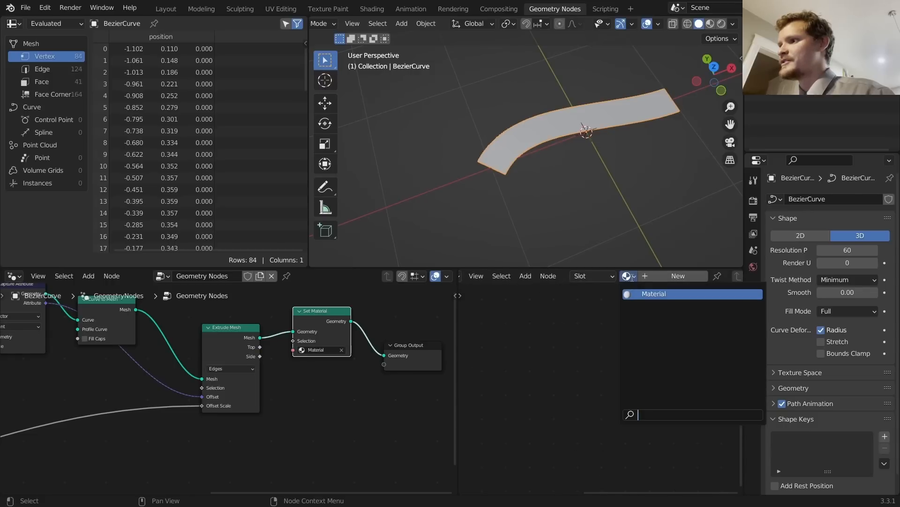
left_click(654, 294)
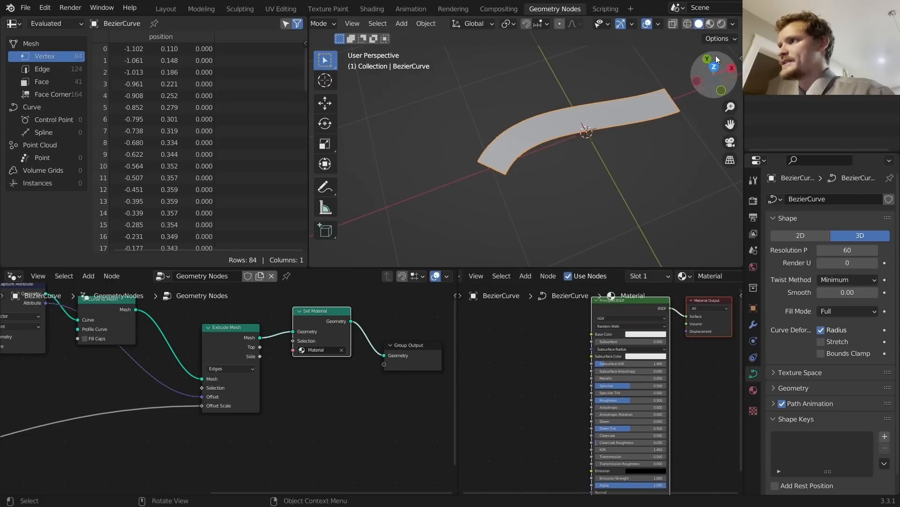
left_click(722, 23)
Step: Try a base colour, undo it, and delete the Principled BSDF node
left_click(644, 335)
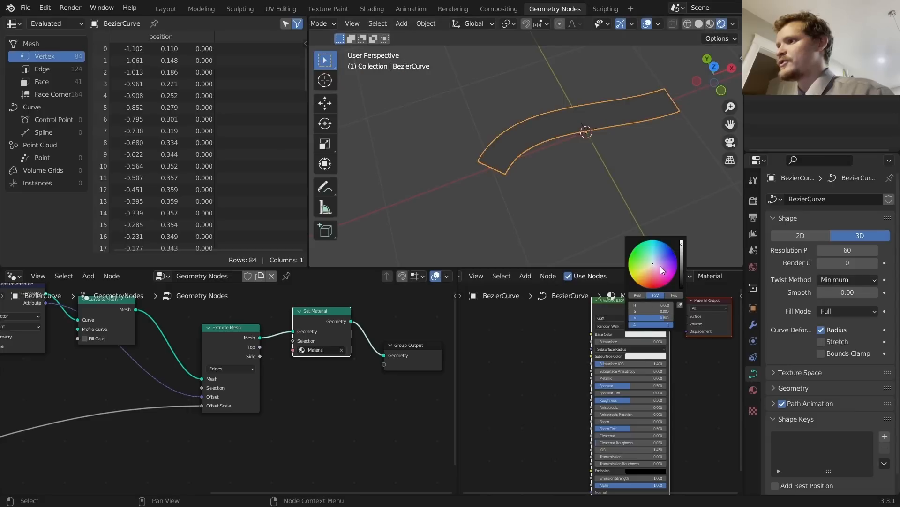
left_click_drag(660, 266, 670, 249)
key("ctrl+z")
left_click_drag(566, 359, 634, 306)
key("Delete")
Step: Add a Texture Coordinate node to preview its UV output on the ribbon, then delete it
key("shift+a")
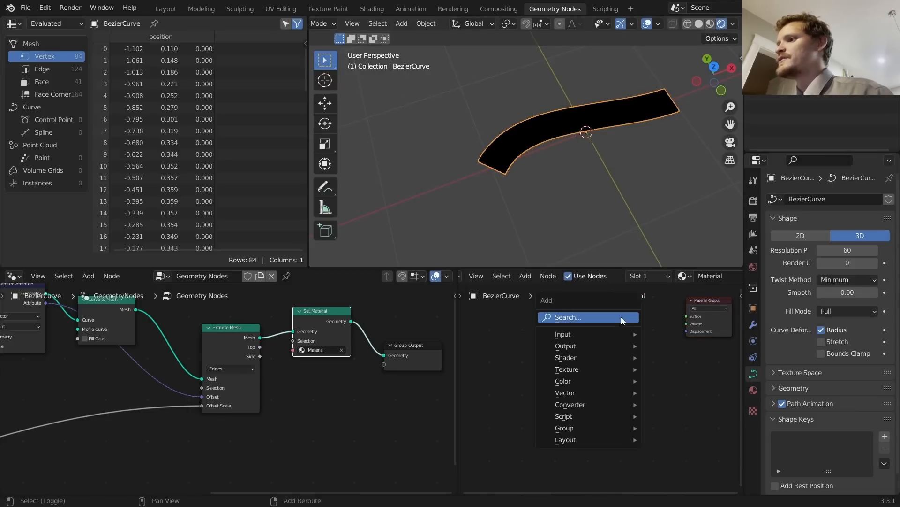
left_click(621, 317)
type("coord")
key("Return")
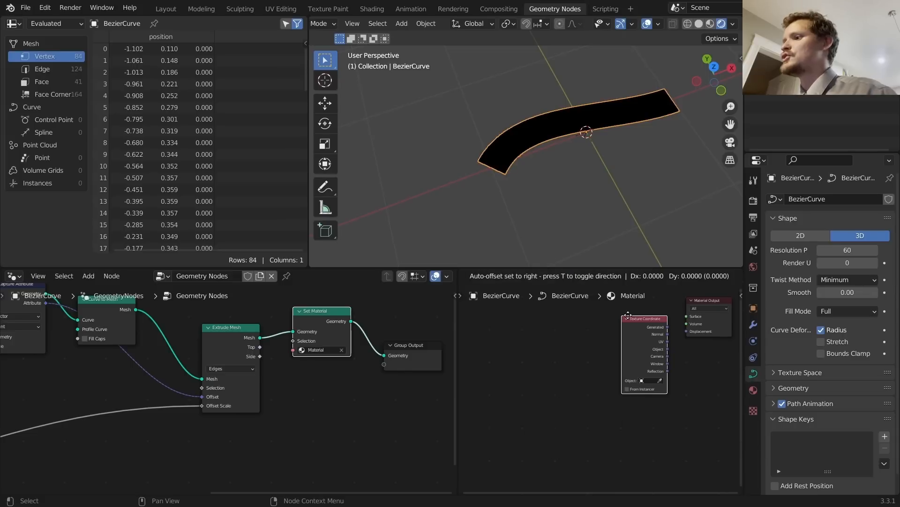
left_click(567, 317)
left_click(589, 320, "ctrl+shift")
left_click(589, 319, "ctrl+shift")
left_click(589, 319, "ctrl+shift")
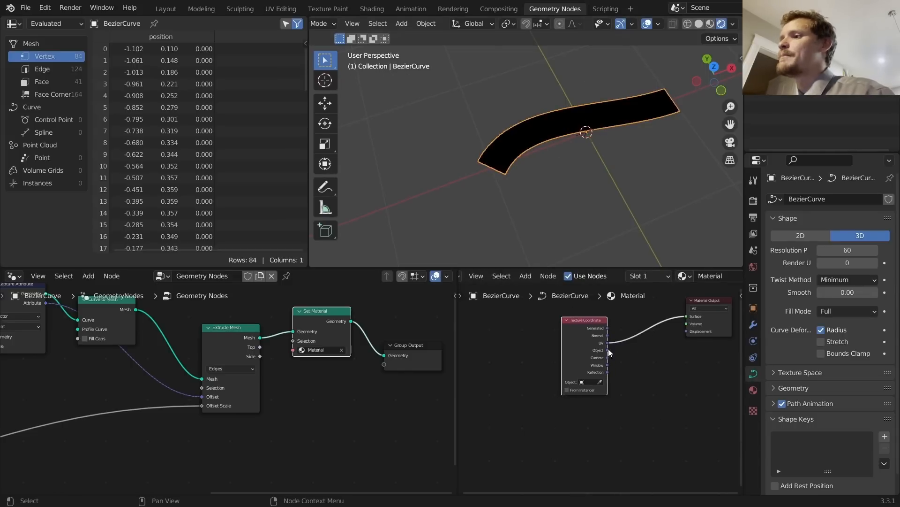
key("Delete")
Step: Move the Extrude Mesh node left and draw an annotation stroke along the ribbon
middle_click_drag(214, 366, 277, 375)
left_click_drag(281, 348, 257, 346)
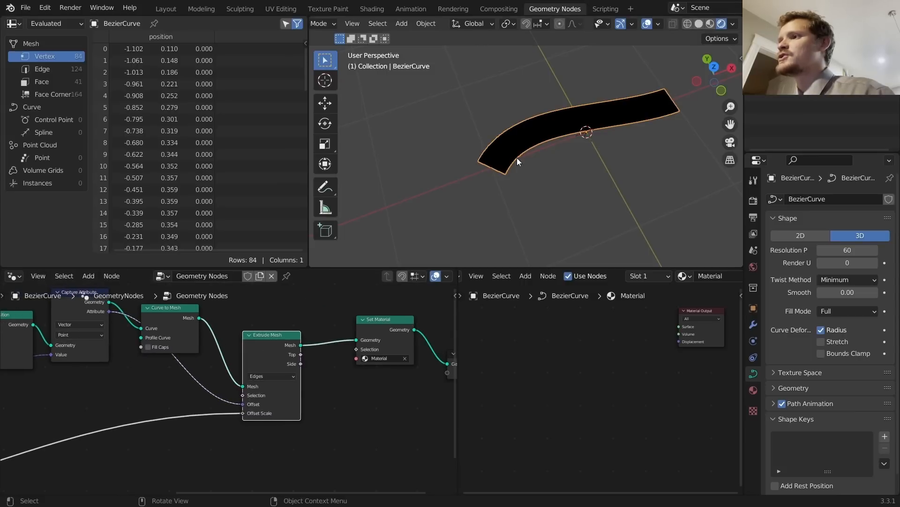
mouse_move(492, 163)
left_mouse_down()
mouse_move(514, 145)
mouse_move(637, 110)
left_mouse_up()
Step: Remove the annotation, then in the curve's Edit Mode switch to Wireframe shading and select all points
key("ctrl+z")
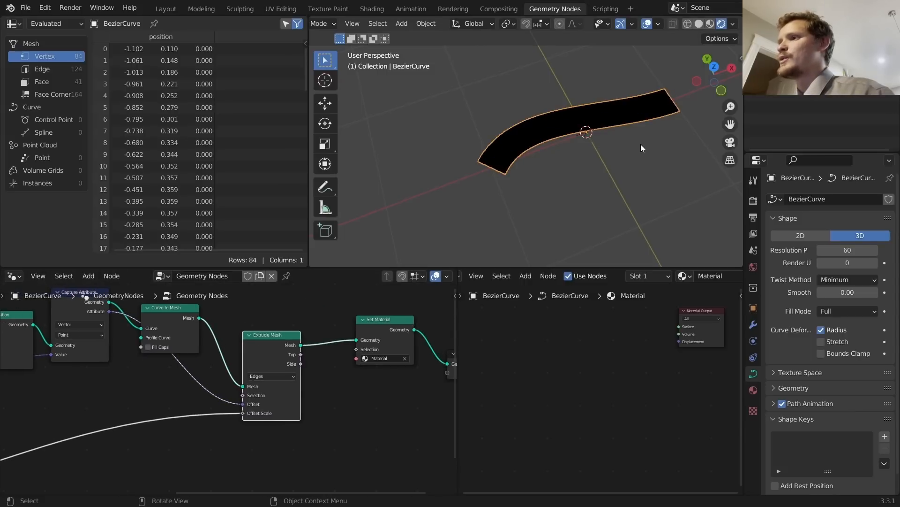
key("Tab")
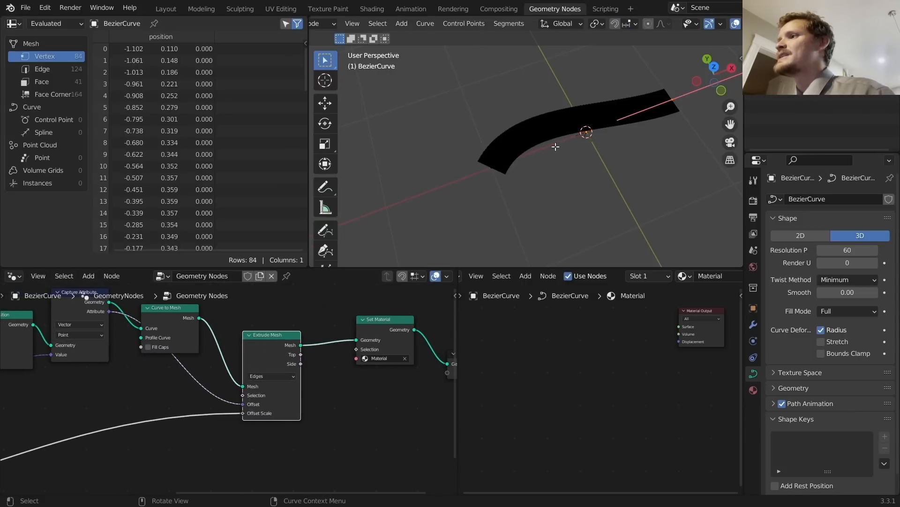
scroll(719, 24, "down", 3)
left_click(718, 25)
key("a")
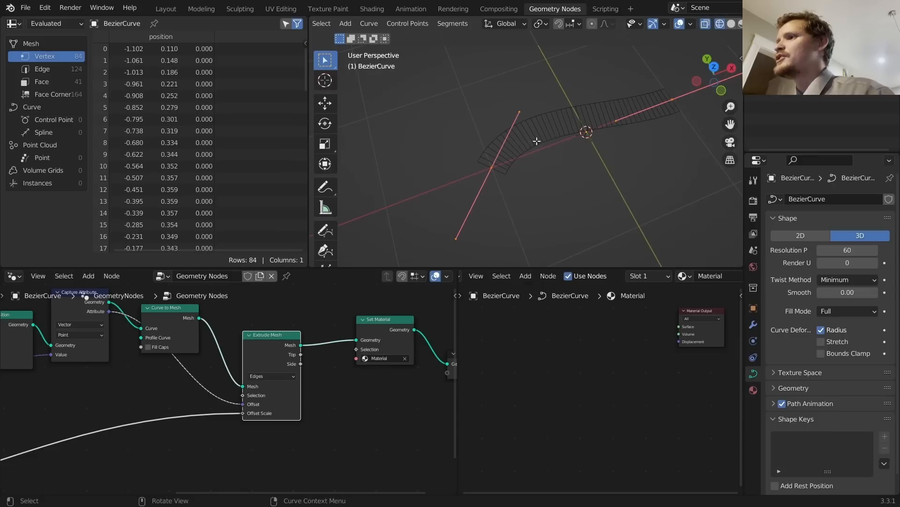
Step: Orbit along the ribbon, return to Object Mode, and pan the node editor to the tree's start
scroll(543, 145, "up", 3)
middle_click_drag(519, 158, 527, 177)
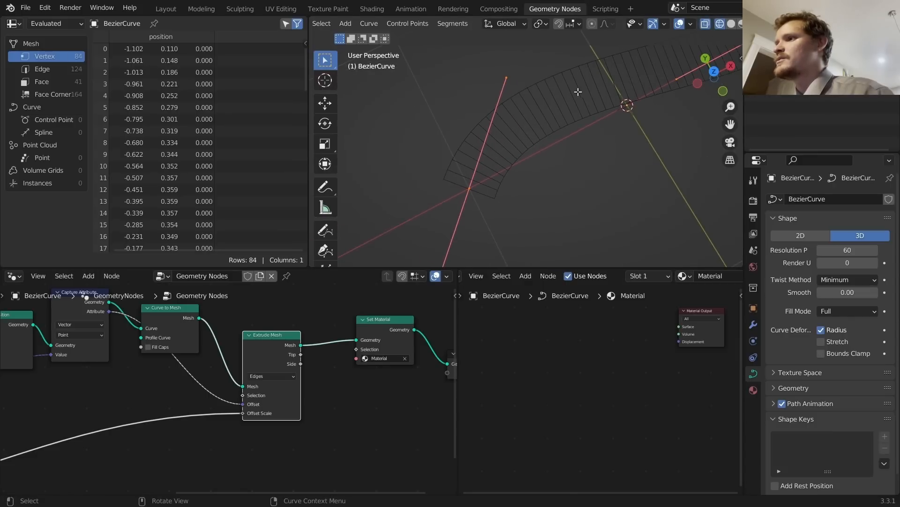
key("Tab")
scroll(244, 355, "down", 2)
middle_click_drag(244, 354, 250, 382)
Step: Shift Group Input, Resample Curve and Set Position left to make room
left_click_drag(179, 375, 122, 375)
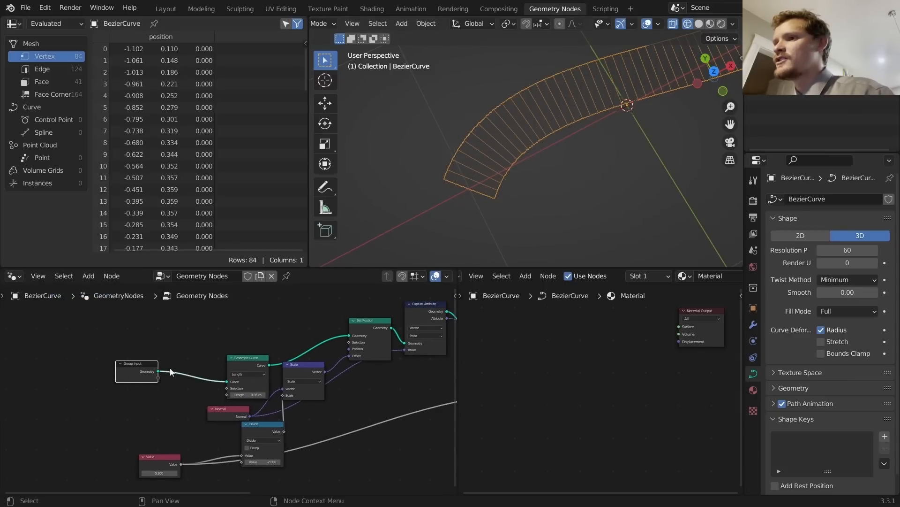
left_click_drag(249, 365, 209, 365)
left_click_drag(369, 322, 356, 333)
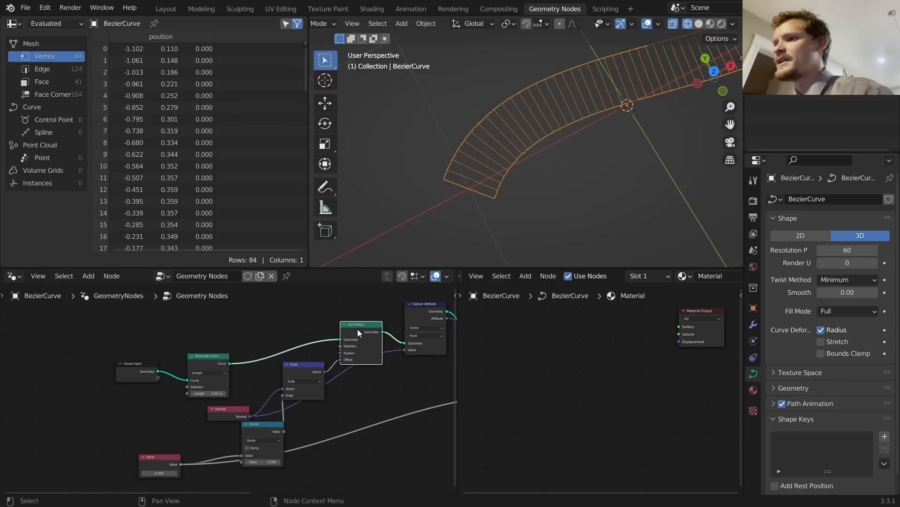
scroll(256, 356, "up", 2)
Step: Add a Store Named Attribute node between Resample Curve and Set Position
key("shift+a")
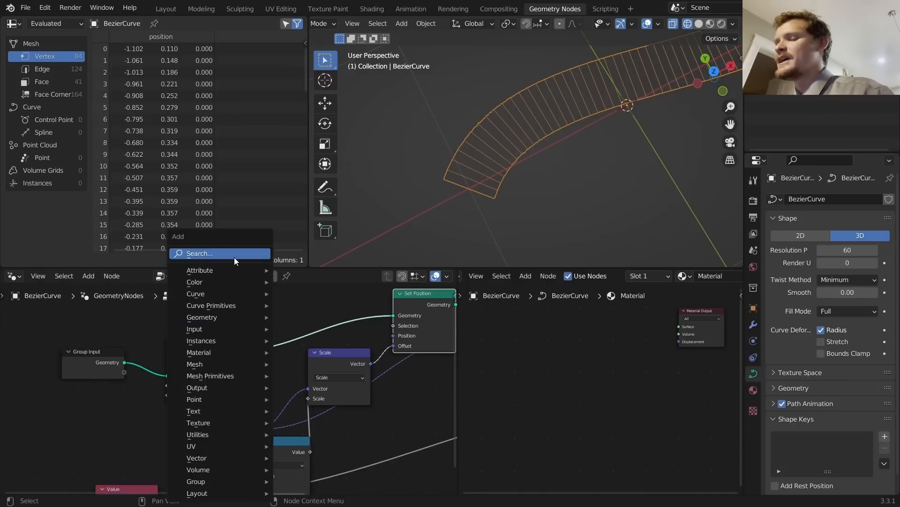
left_click(234, 257)
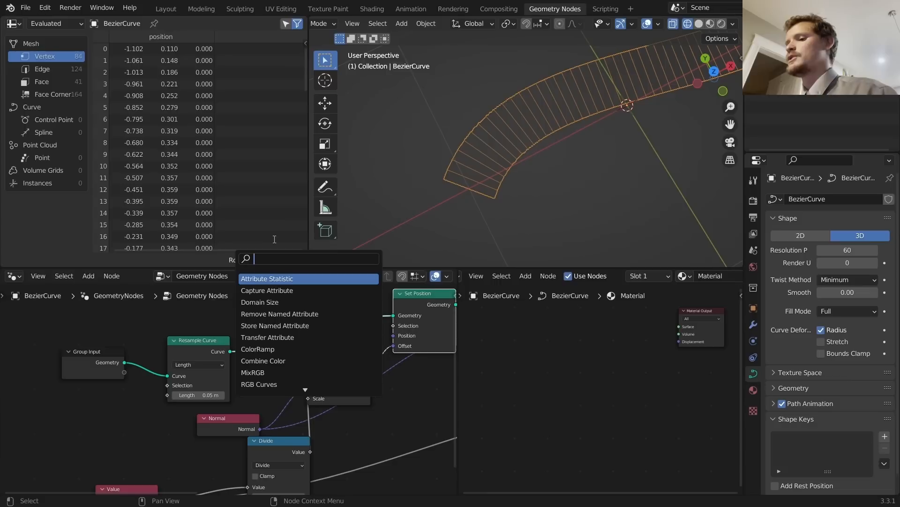
type("store")
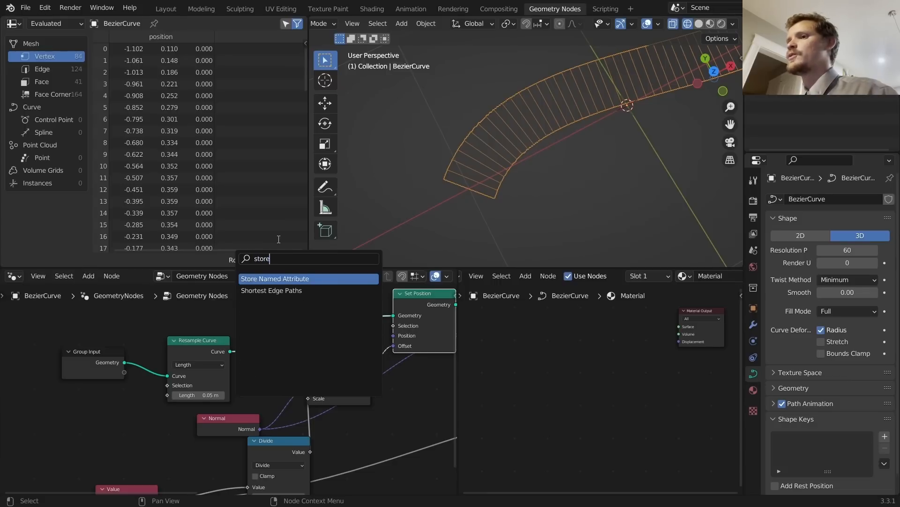
key("Return")
left_click(303, 287)
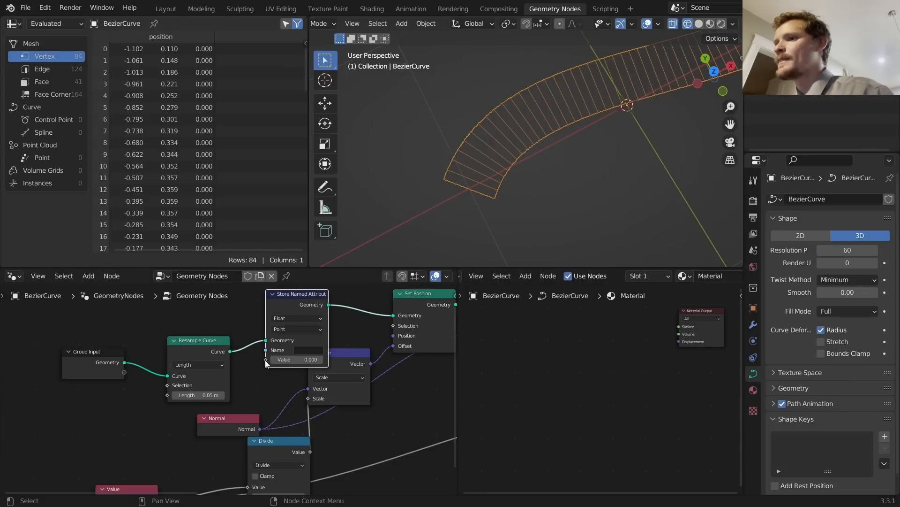
Step: Feed a Spline Parameter node's Factor into the stored Value, briefly annotating the curve start
left_click_drag(266, 359, 239, 313)
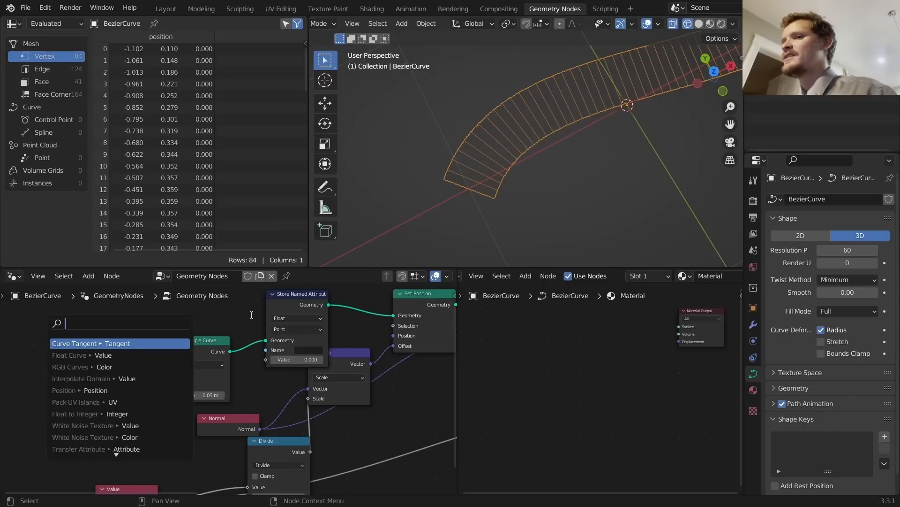
type("param")
key("Return")
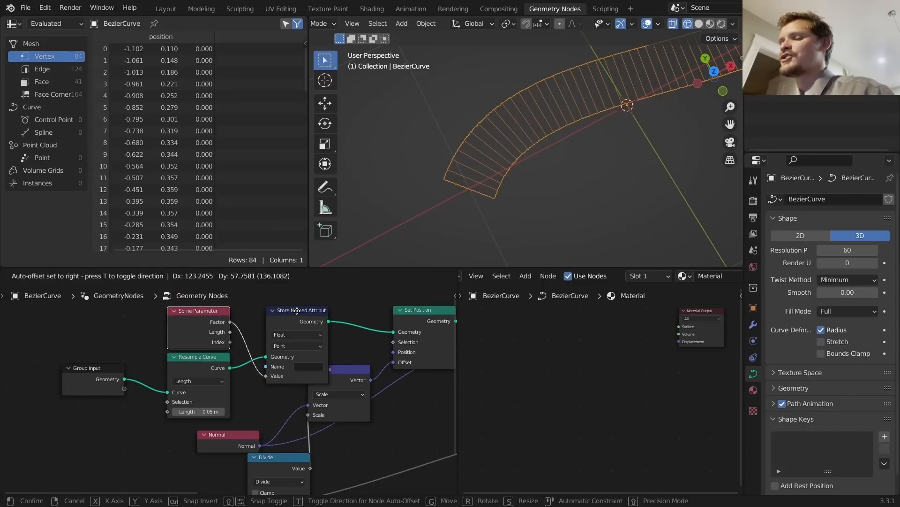
left_click(248, 344)
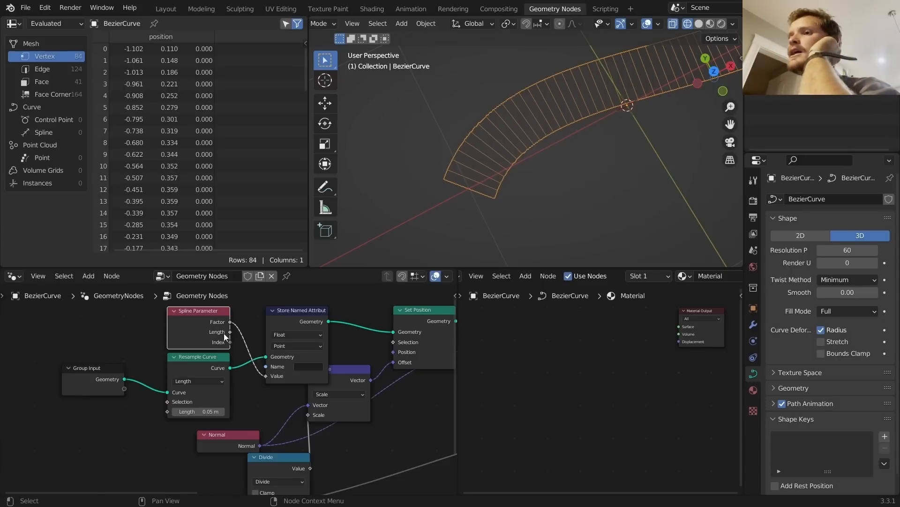
scroll(514, 160, "down", 4)
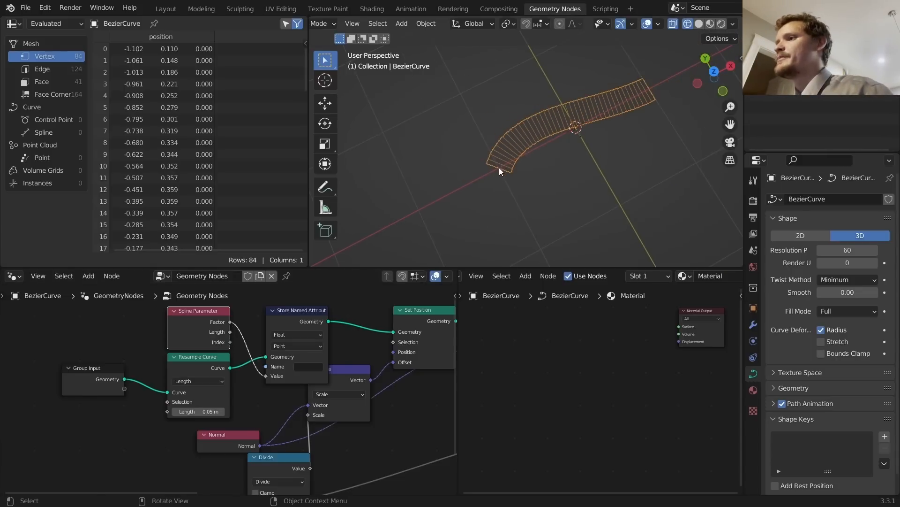
key("d")
left_click_drag(499, 167, 501, 167)
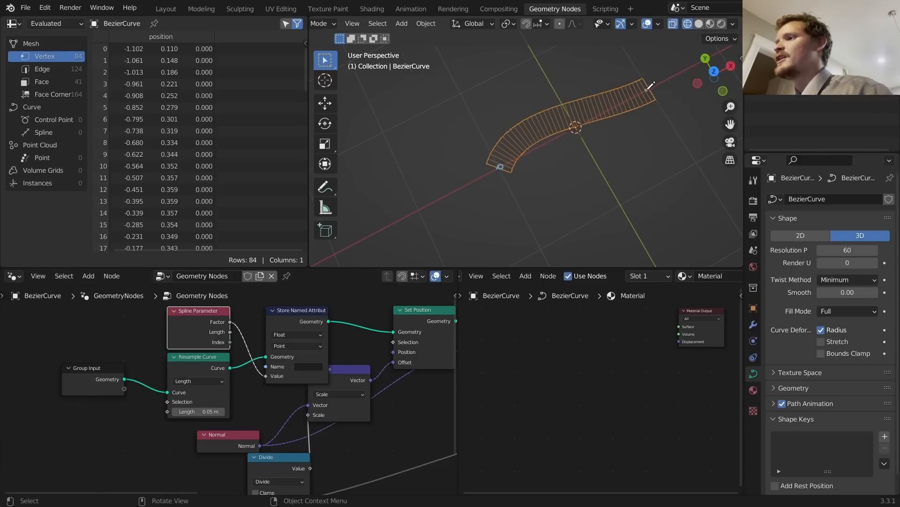
key("ctrl+z")
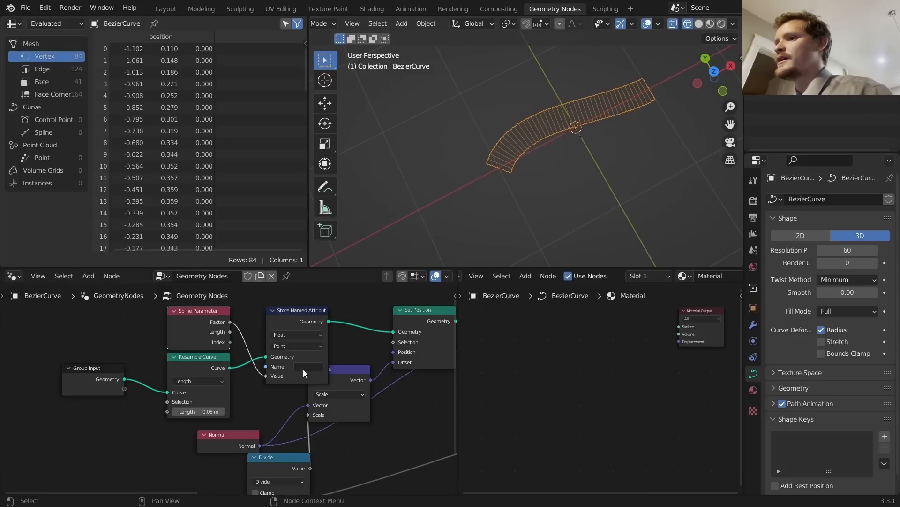
Step: Name the stored attribute u1
left_click(305, 368)
type("u1")
key("Return")
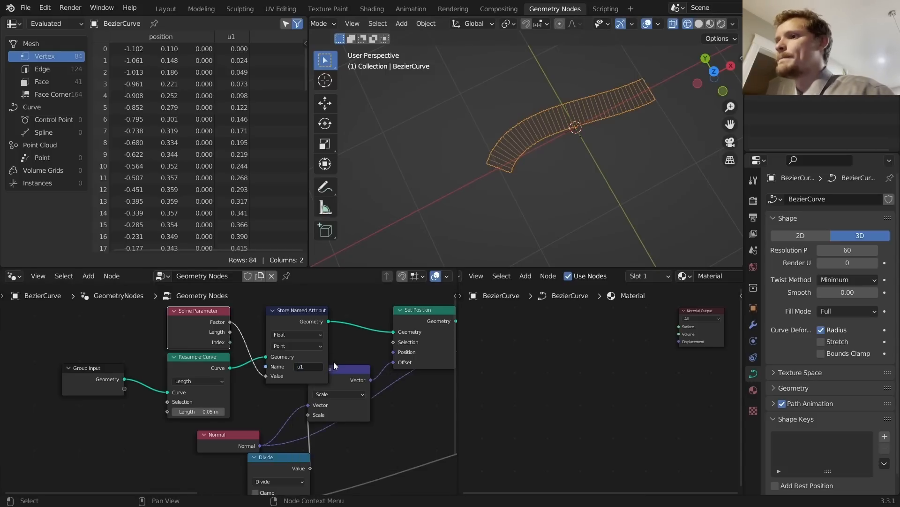
scroll(329, 347, "down", 2)
Step: Duplicate the Store Named Attribute node and place the copy below Set Material
middle_click_drag(280, 337, 72, 380)
key("shift+d")
left_click(424, 473)
scroll(519, 180, "up", 6)
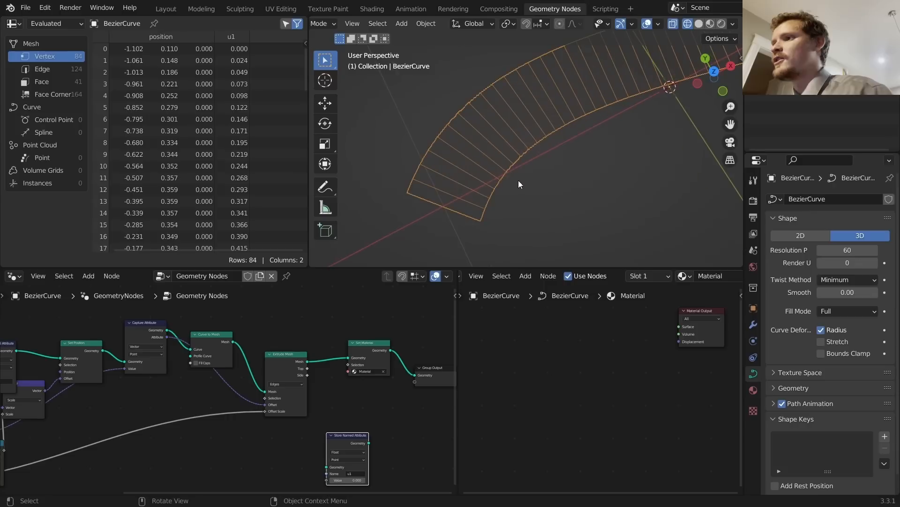
left_click_drag(406, 189, 499, 221)
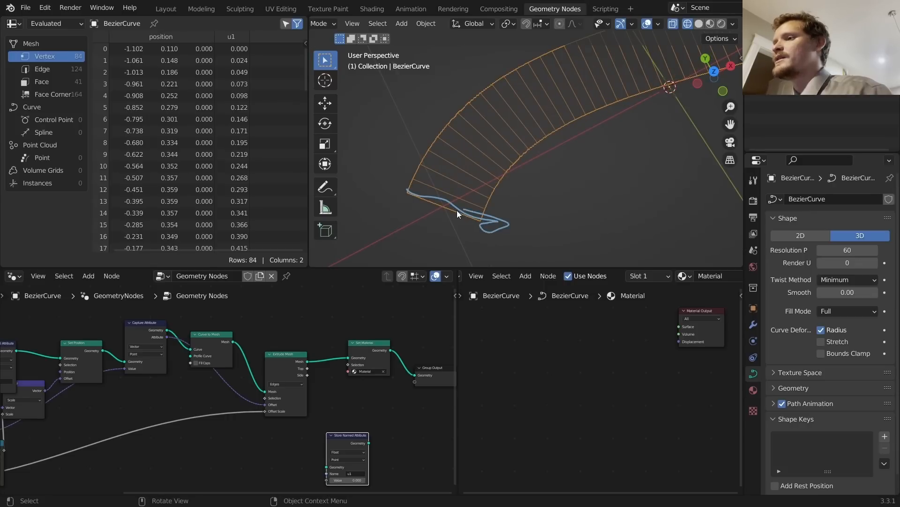
key("ctrl+z")
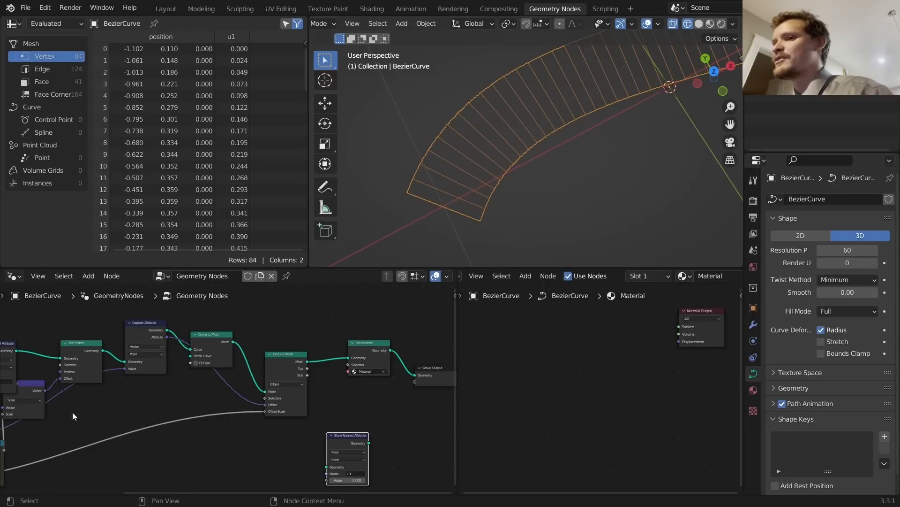
Step: Pan back across the tree and nudge the copied node slightly higher
middle_click_drag(73, 411, 383, 342)
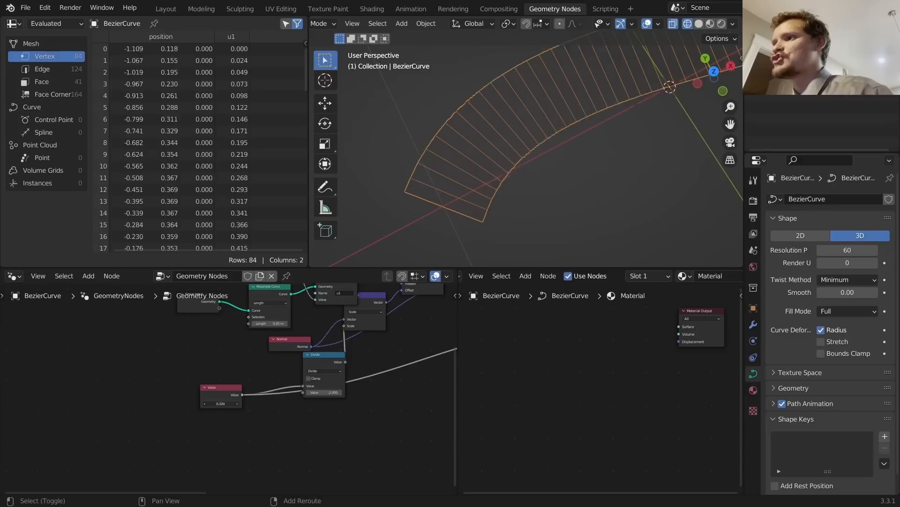
middle_click_drag(386, 399, 22, 441)
scroll(288, 383, "up", 6)
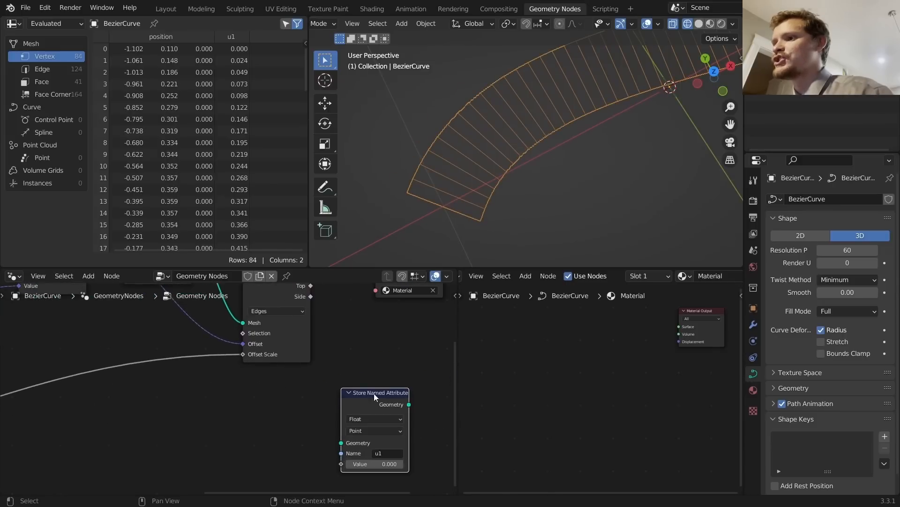
left_click_drag(375, 393, 376, 352)
scroll(426, 187, "down", 7)
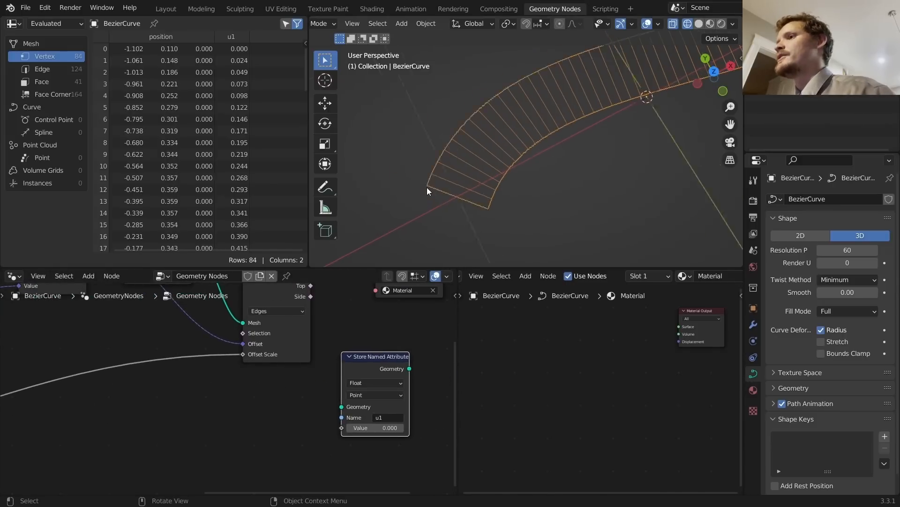
Step: Sketch the ribbon's edges with annotations in Edit Mode, then undo them and return to Object Mode
key("Tab")
scroll(501, 149, "up", 2)
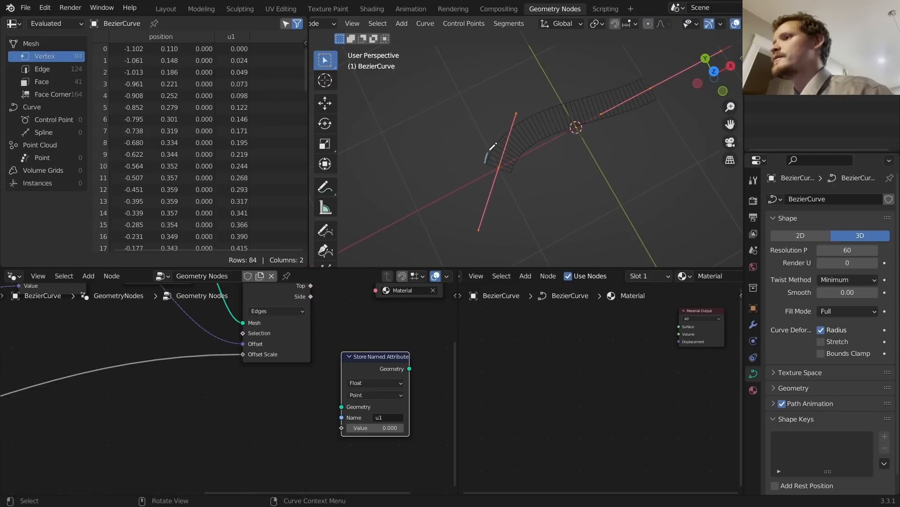
left_click_drag(491, 149, 597, 88)
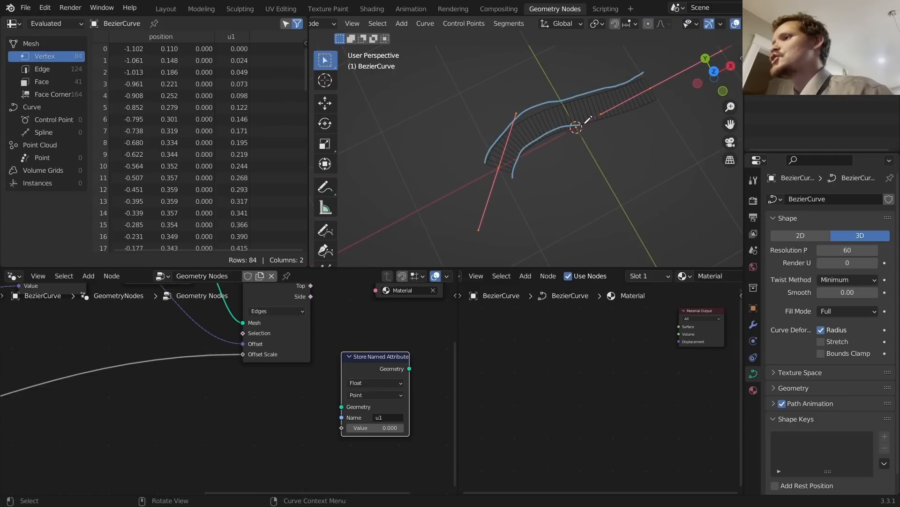
scroll(491, 172, "up", 5)
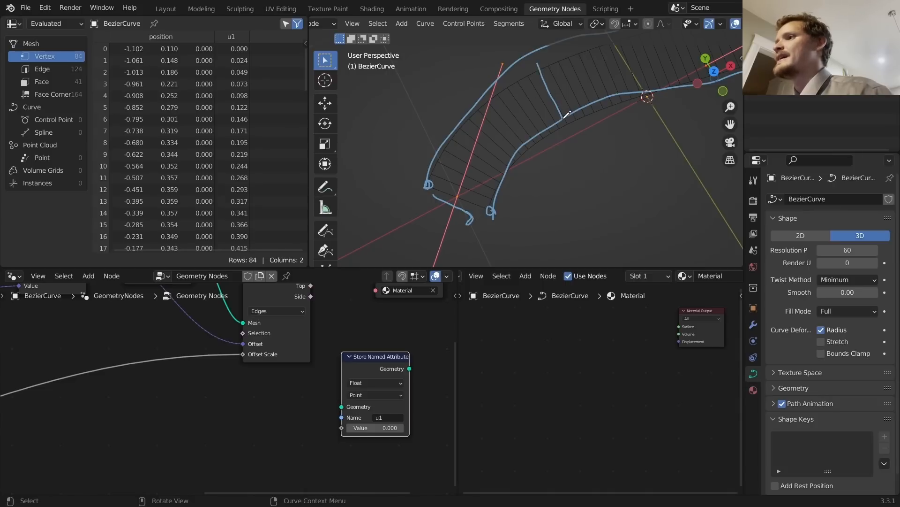
scroll(565, 98, "down", 3)
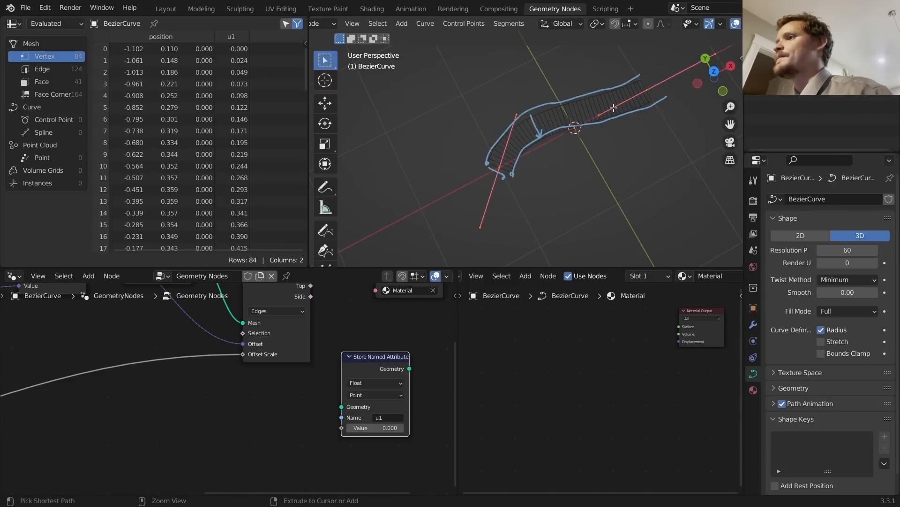
key("Tab")
key("ctrl+z")
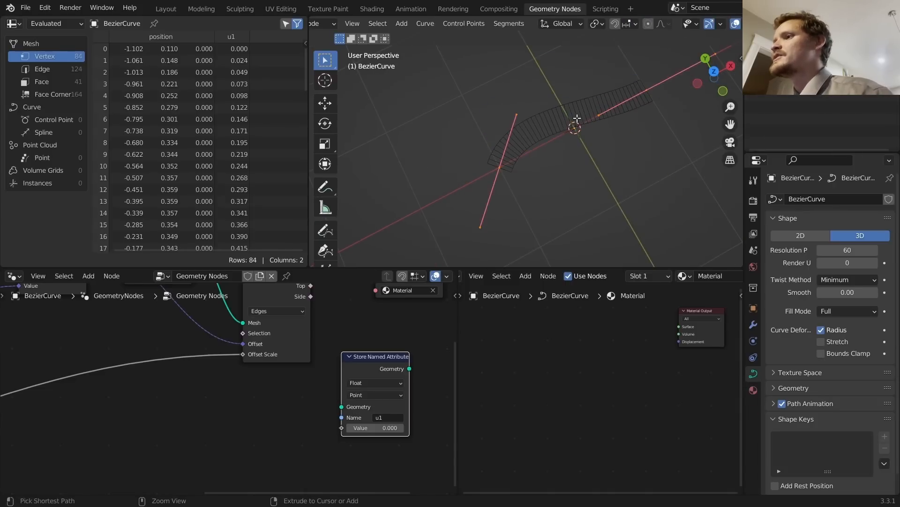
key("Tab")
scroll(302, 378, "down", 5)
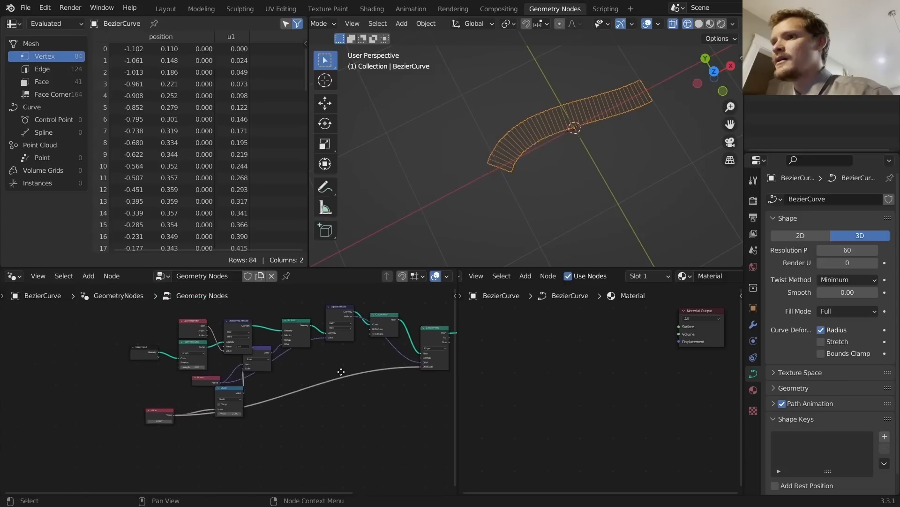
Step: Place the copied node beside Extrude Mesh and feed its Top output into the stored value
scroll(264, 357, "up", 1)
middle_click_drag(319, 351, 244, 389)
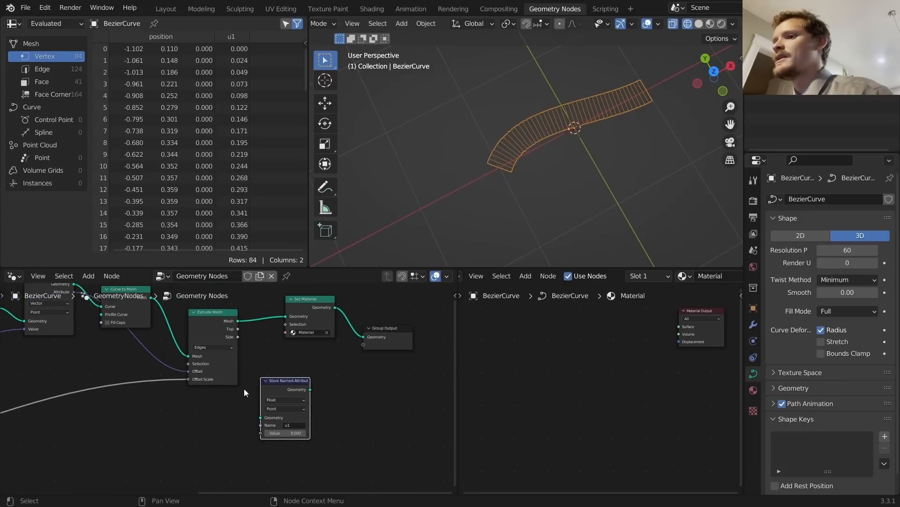
scroll(291, 400, "up", 3)
key("g")
left_click(319, 371)
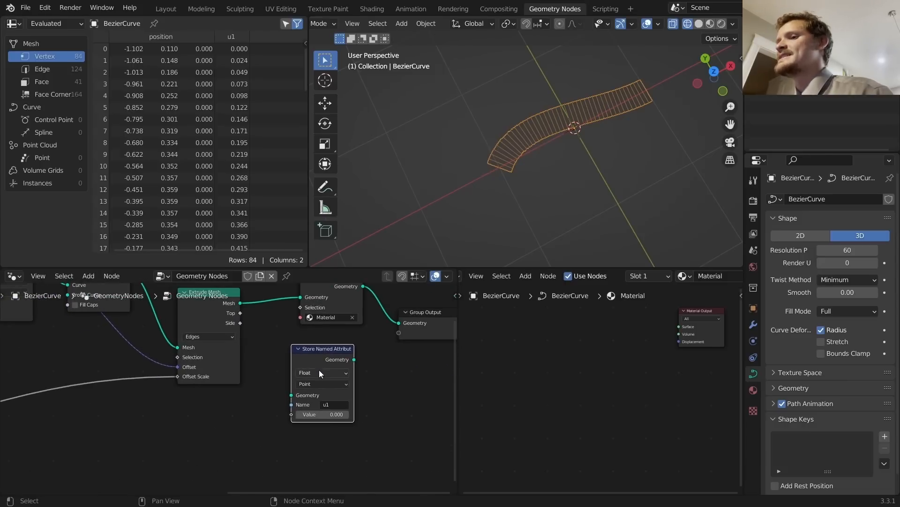
scroll(219, 317, "up", 2)
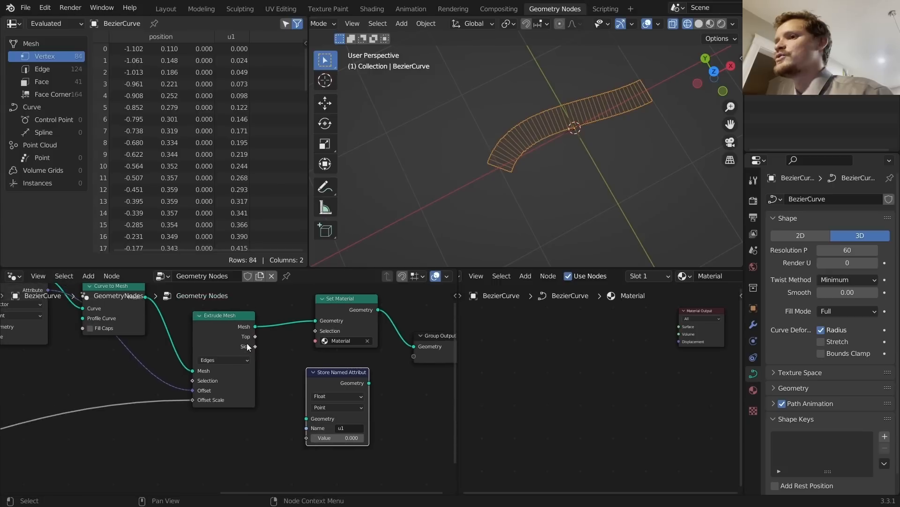
left_click_drag(258, 333, 311, 370)
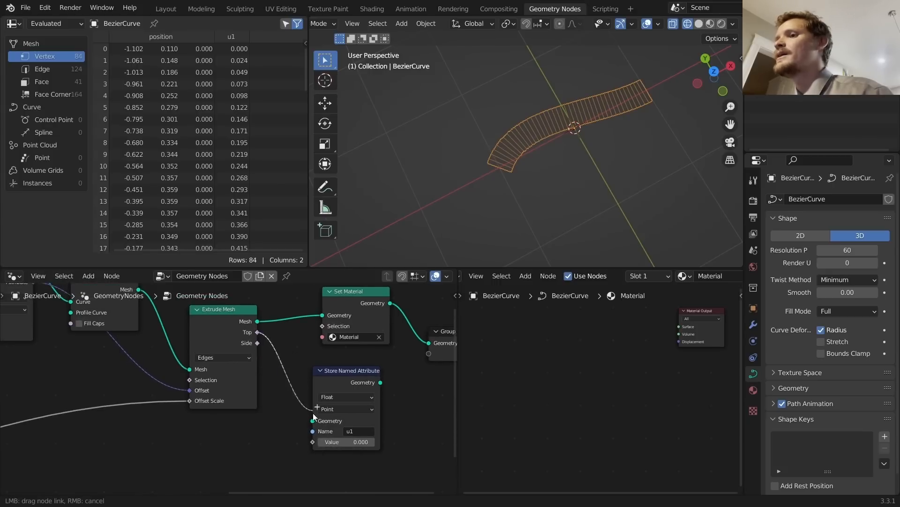
left_click_drag(315, 417, 314, 443)
Step: Annotate the ribbon's top edge and rename the copied attribute to u2
scroll(523, 143, "up", 3)
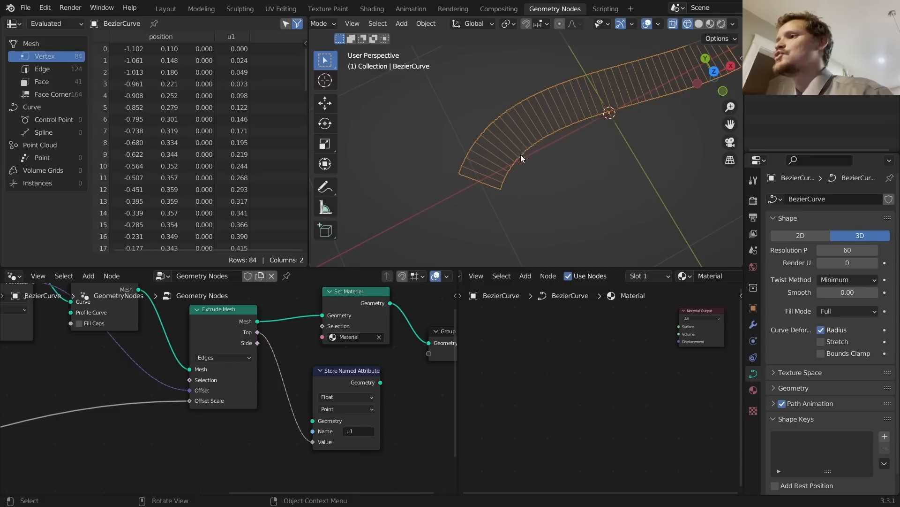
left_click_drag(542, 136, 740, 75)
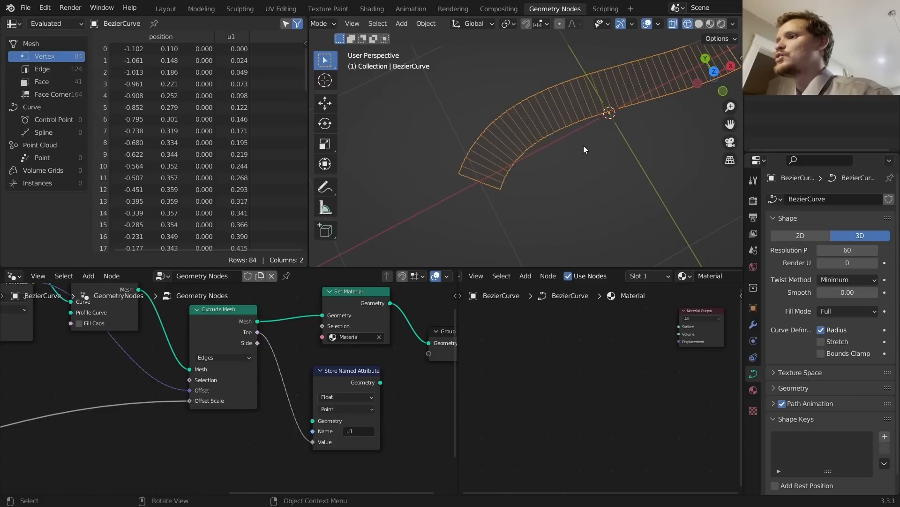
left_click(348, 430)
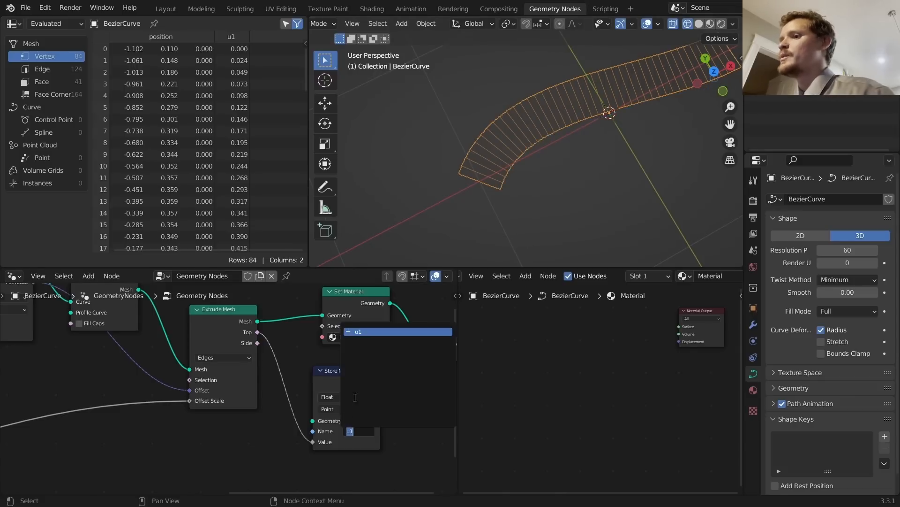
type("u2")
key("Return")
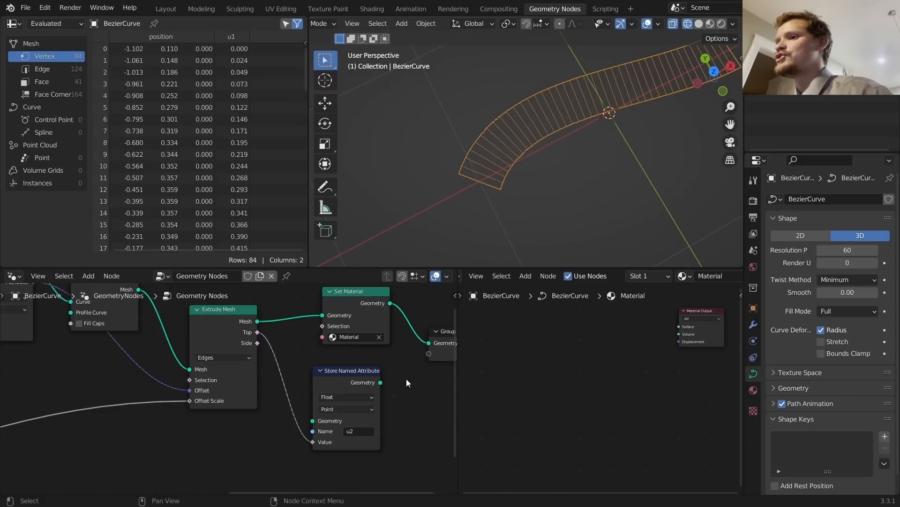
Step: Rewire so Extrude Mesh feeds the u2 node, which feeds Set Material and Group Output
left_click_drag(381, 382, 320, 335)
left_click_drag(322, 321, 373, 355)
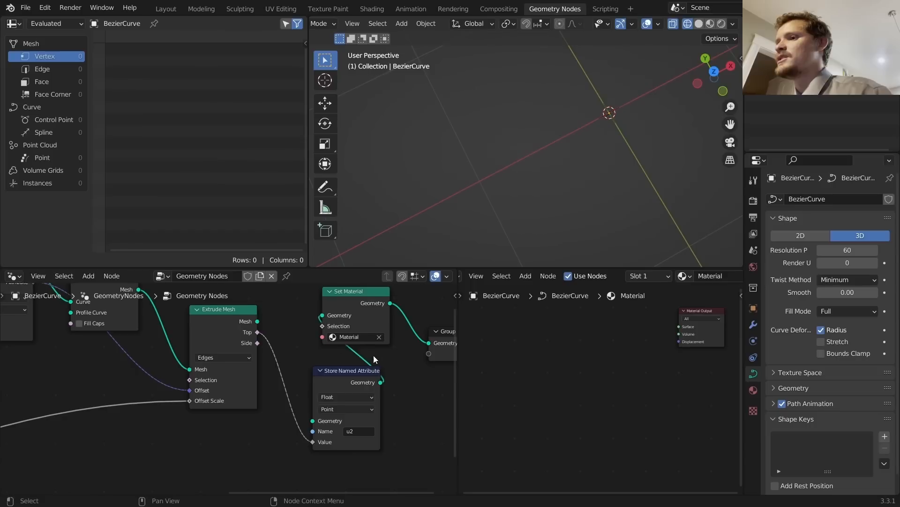
middle_click_drag(373, 356, 271, 381)
left_click_drag(361, 358, 435, 363)
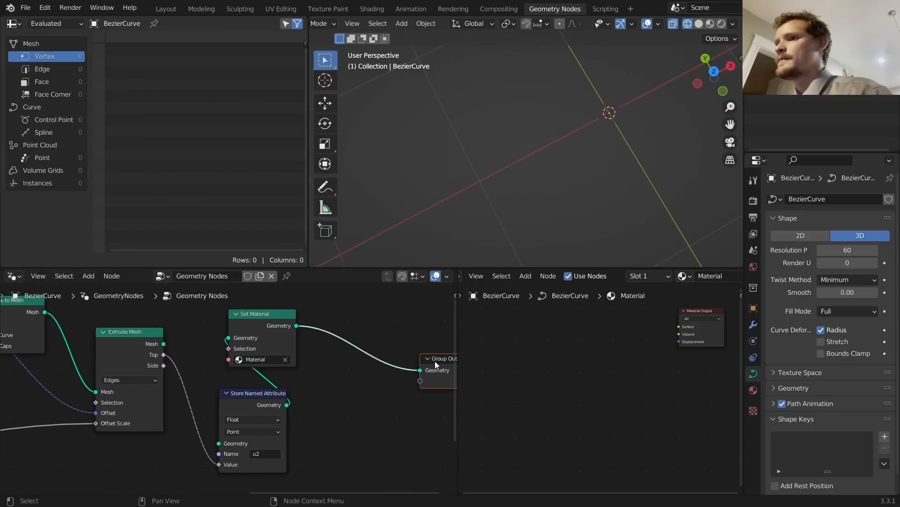
left_click_drag(163, 344, 278, 442)
left_click_drag(266, 319, 361, 358)
left_click_drag(229, 404, 200, 365)
scroll(188, 371, "down", 1)
scroll(157, 375, "down", 6)
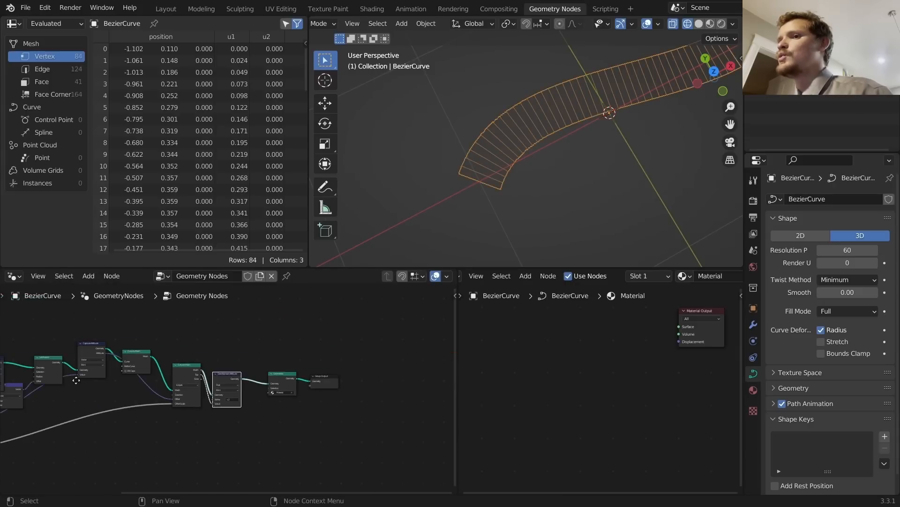
middle_click_drag(74, 376, 305, 349)
scroll(541, 153, "down", 5)
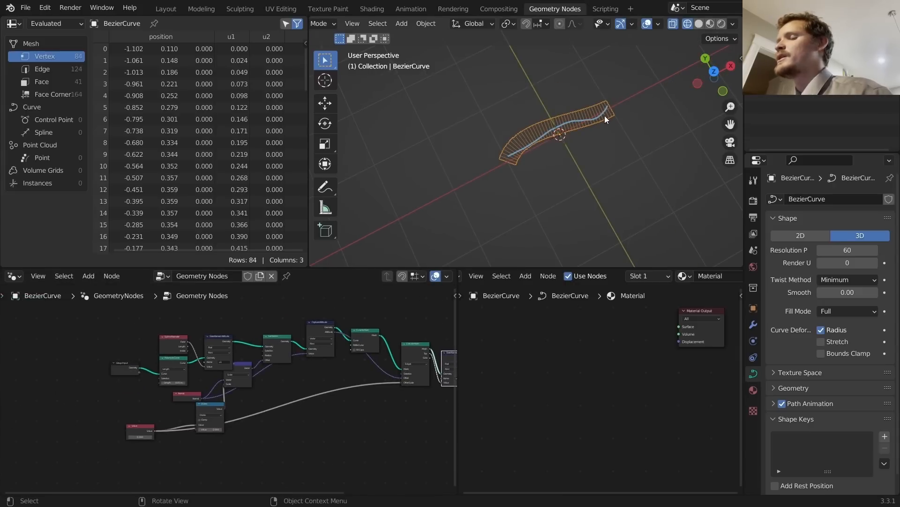
Step: Switch to Rendered shading and add an Attribute node reading u1
scroll(547, 145, "up", 6)
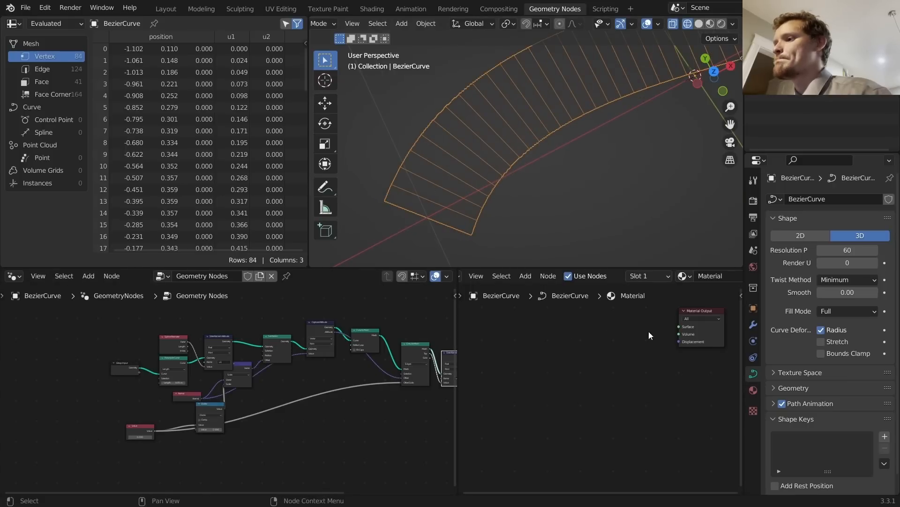
middle_click_drag(649, 331, 551, 372)
left_click(722, 24)
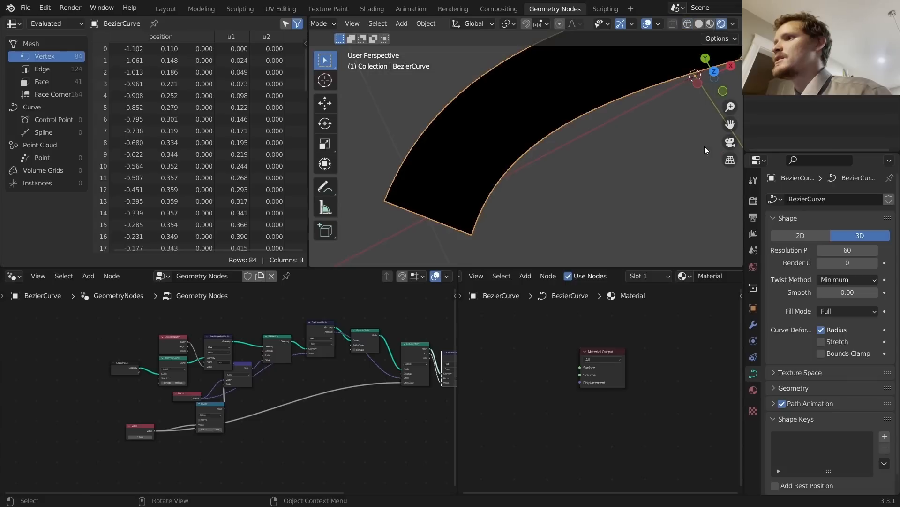
key("shift+a")
type("at")
key("Return")
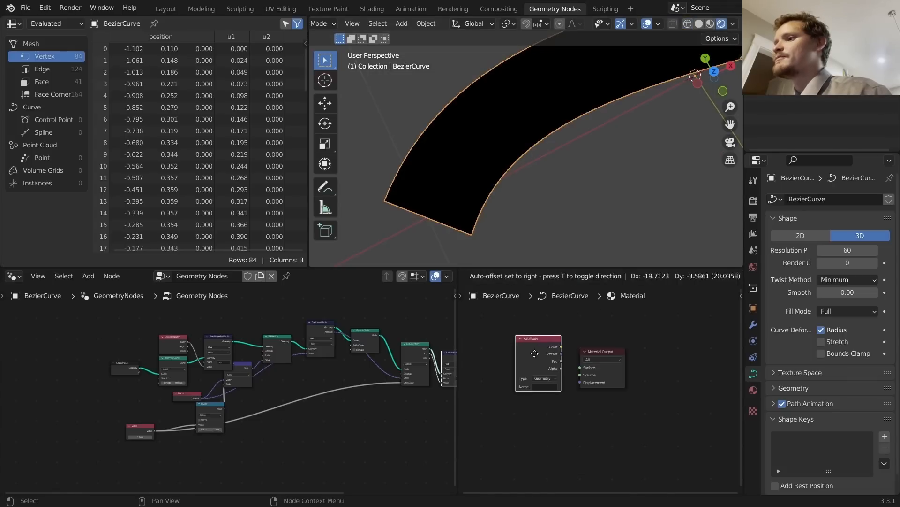
left_click(544, 371)
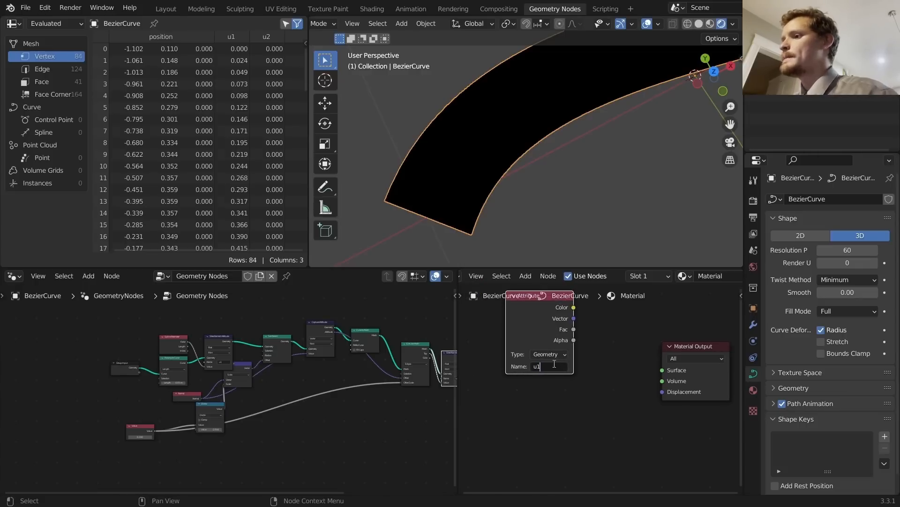
key("Return")
Step: Duplicate it as a u2 Attribute node and link u1's Fac to the Surface
key("shift+d")
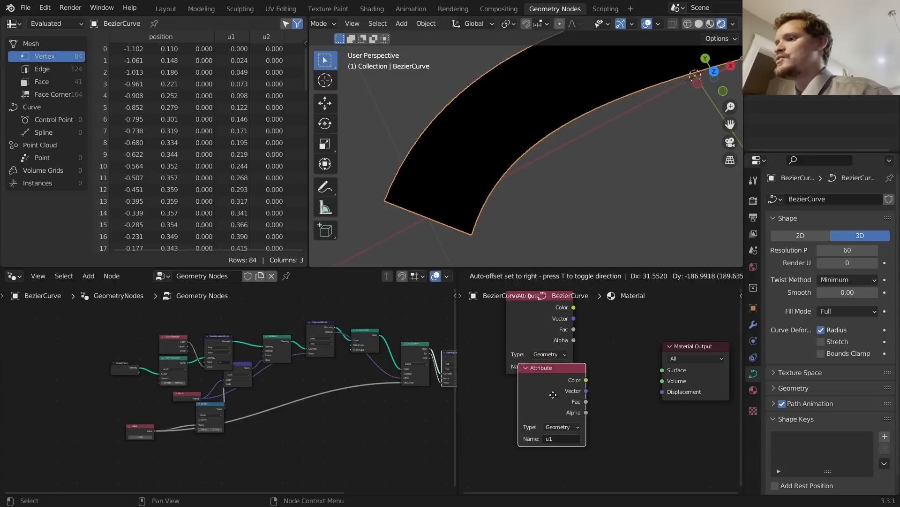
left_click(550, 434)
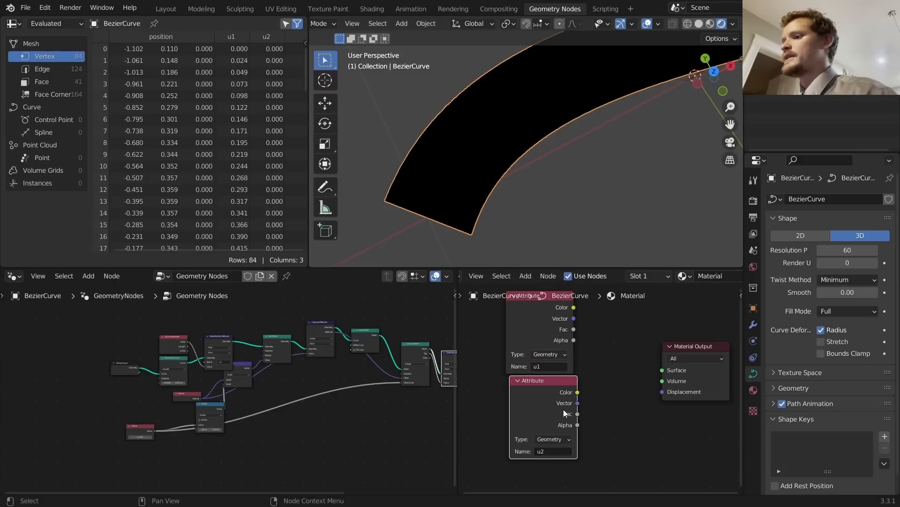
left_click(526, 320, "ctrl+shift")
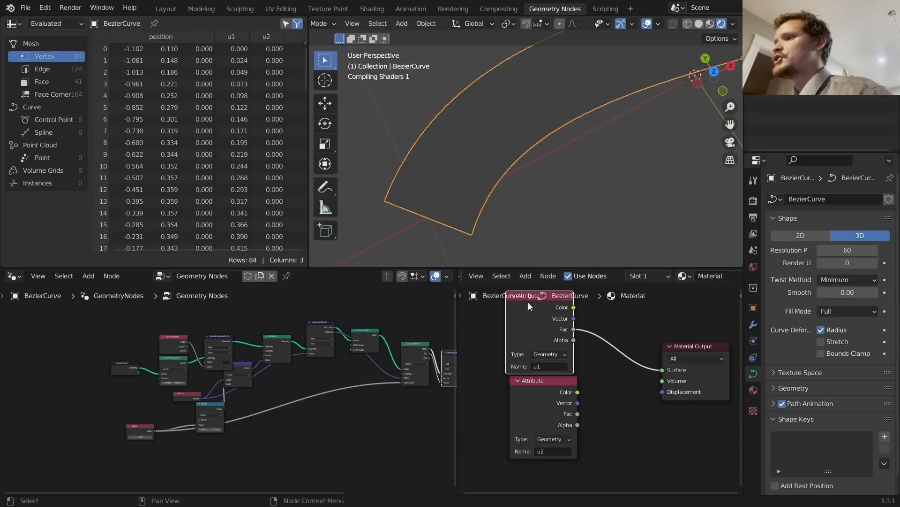
Step: Test a Greater Than Math node on the surface link, adjusting its Threshold, then dissolve it
scroll(584, 196, "down", 7)
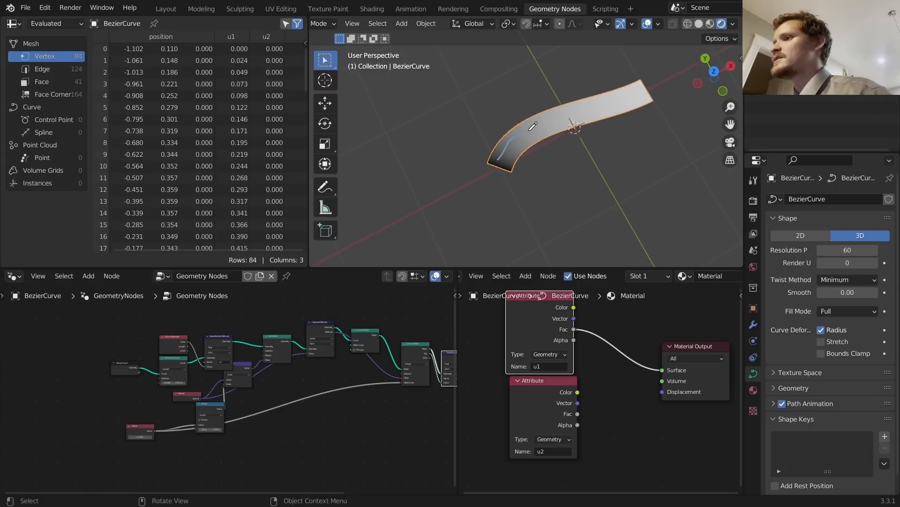
key("shift+a")
left_click(612, 336)
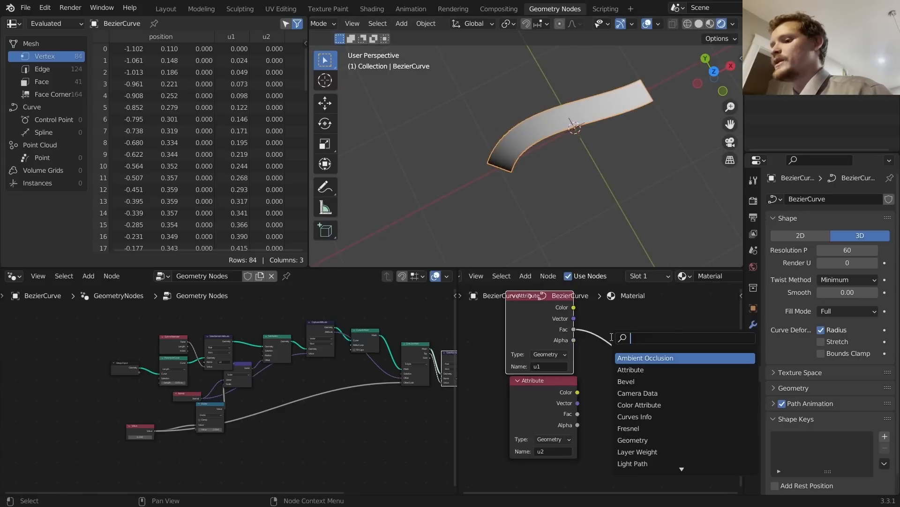
type("math")
key("Return")
left_click(615, 329)
left_click(632, 347)
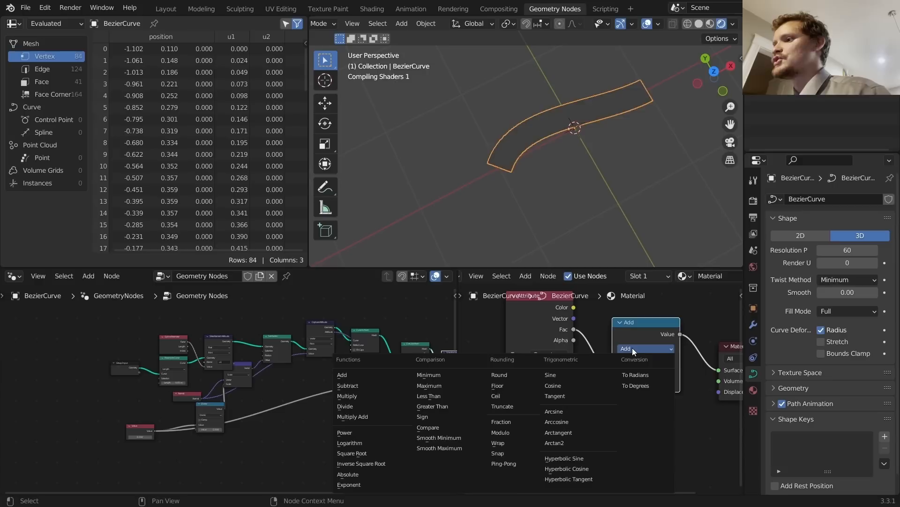
left_click(433, 405)
mouse_move(650, 382)
left_mouse_down()
mouse_move(666, 382)
mouse_move(633, 383)
mouse_move(663, 382)
left_mouse_up()
key("ctrl+x")
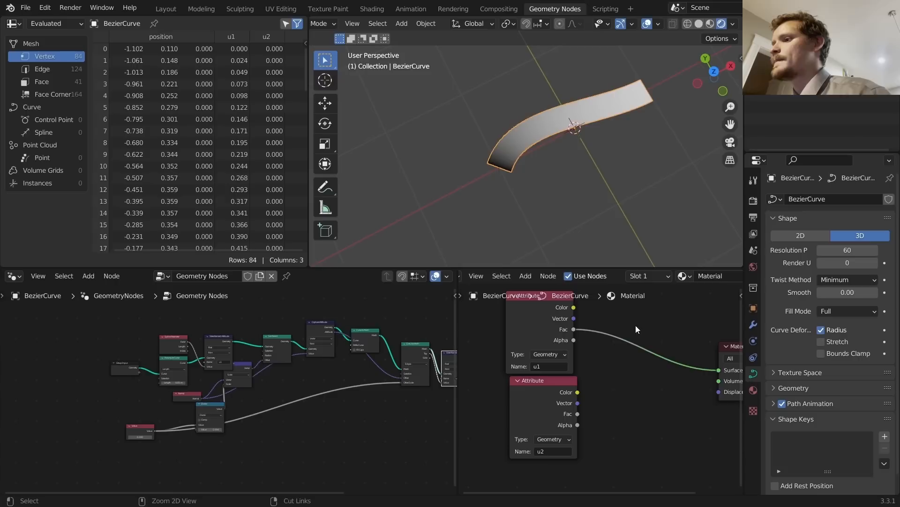
Step: Link the u2 Attribute's Fac to the material Surface instead of u1
left_click(551, 395, "ctrl+shift")
left_click(551, 395, "ctrl+shift")
left_click(551, 395, "ctrl+shift")
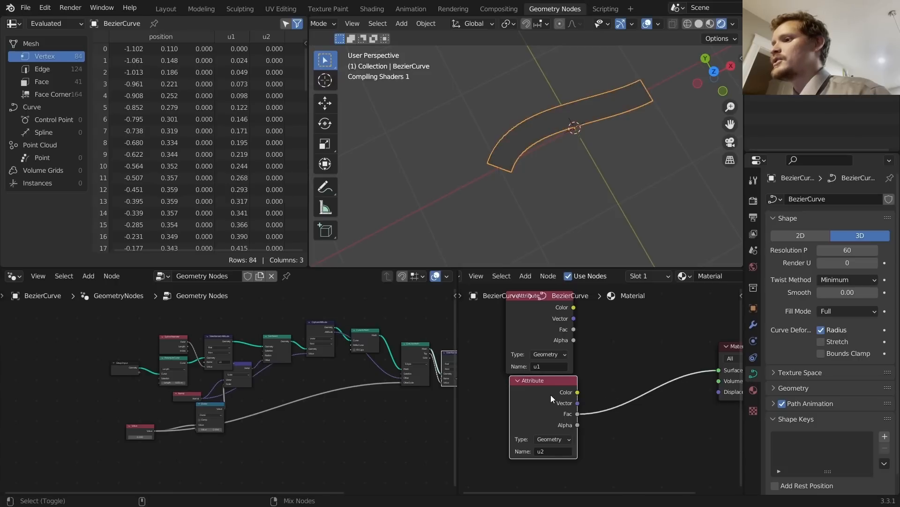
scroll(488, 177, "up", 4)
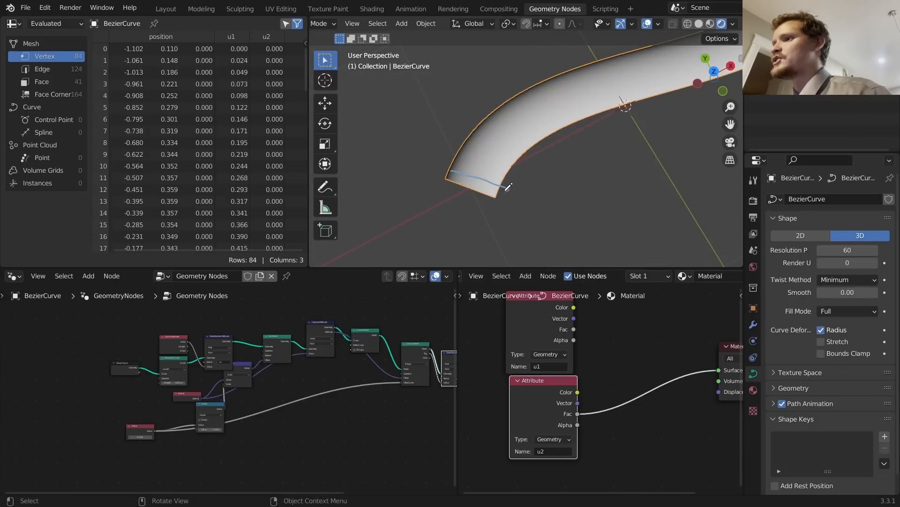
scroll(483, 160, "down", 2)
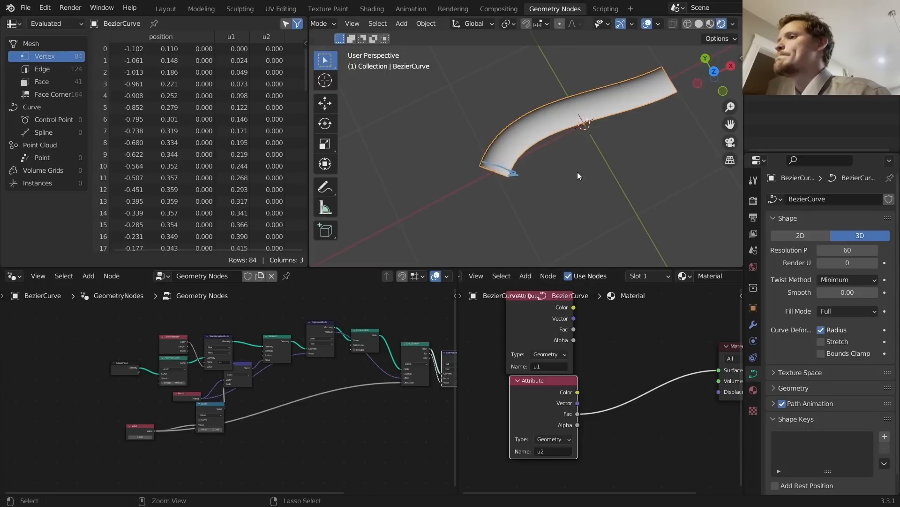
Step: Repeat the Greater Than test with Threshold 0.520, dissolve it again and re-centre the view
key("shift+a")
type("math")
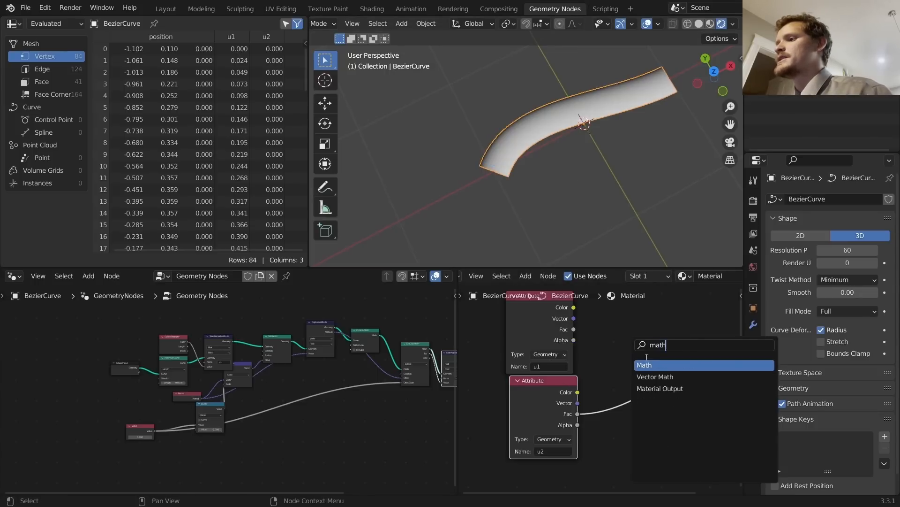
key("Return")
left_click(649, 368)
left_click(651, 375)
key("g")
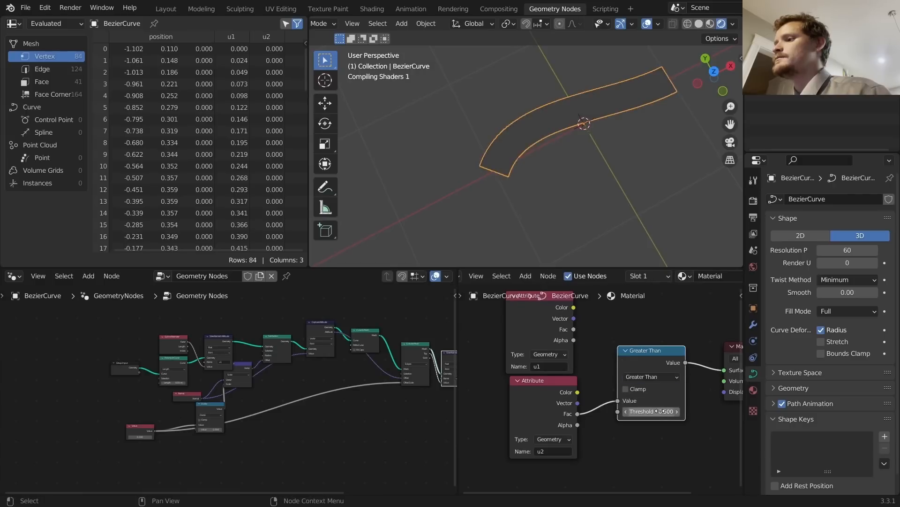
mouse_move(650, 411)
left_mouse_down("shift")
mouse_move(666, 411)
mouse_move(642, 412)
left_mouse_up("shift")
key("ctrl+x")
key("Home")
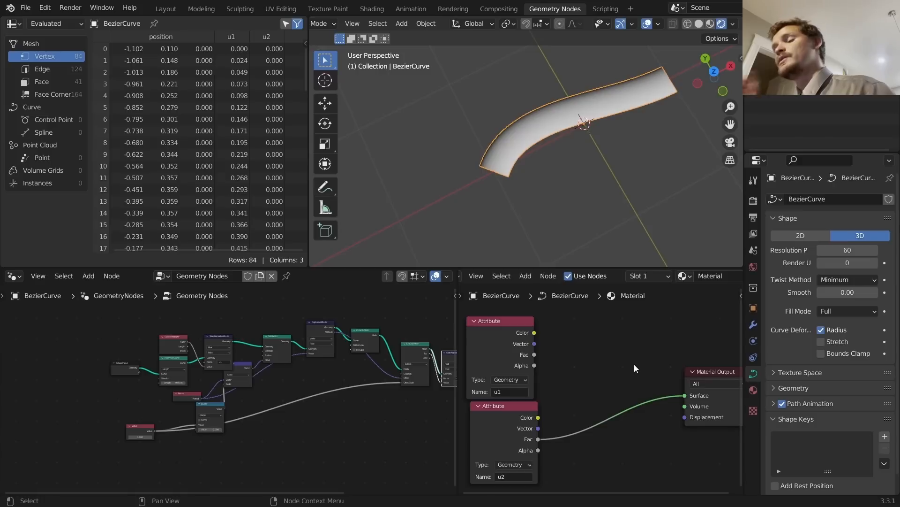
key("shift+a")
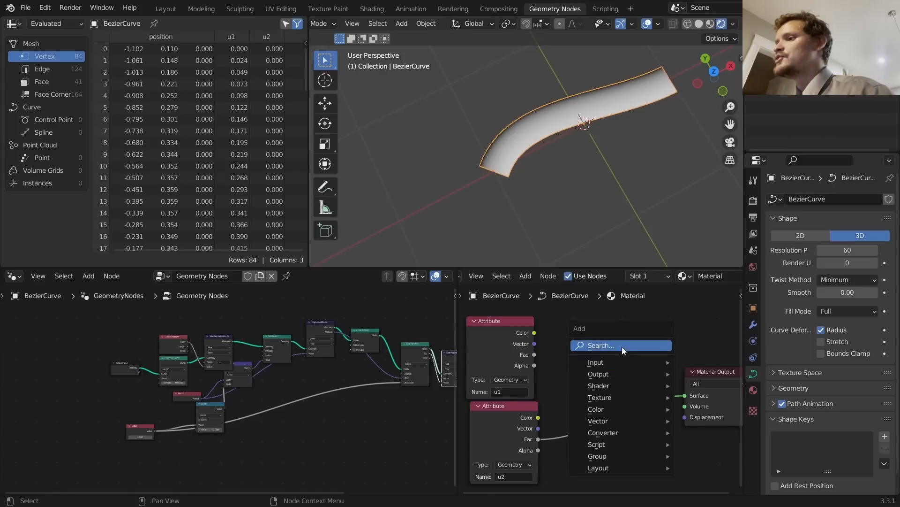
Step: Insert a Combine XYZ node on the Surface link and connect u1 to its X input
left_click(626, 360)
type("combine")
key("Return")
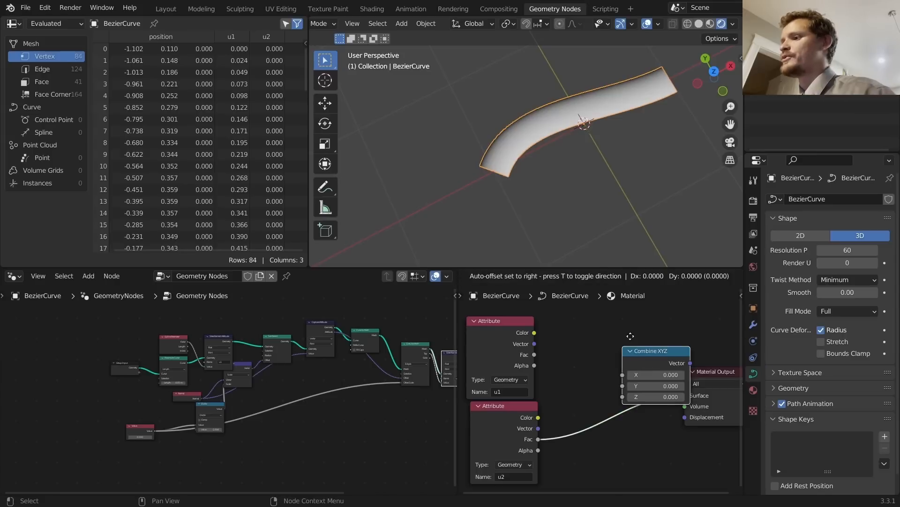
left_click(614, 337)
left_click_drag(534, 332, 580, 381)
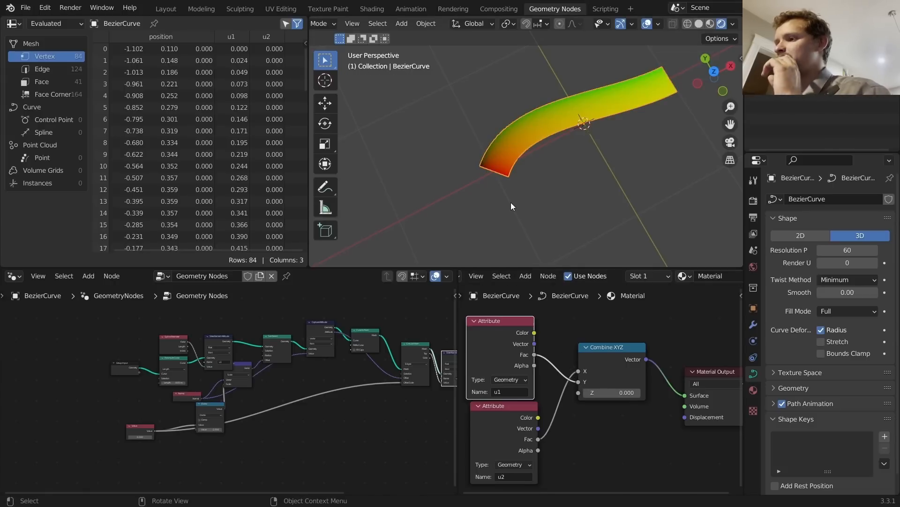
Step: Tidy the Attribute nodes, placing u2 above u1 and moving both lower
left_click_drag(519, 428, 513, 319)
left_click_drag(547, 465, 467, 339)
key("g")
left_click(473, 365)
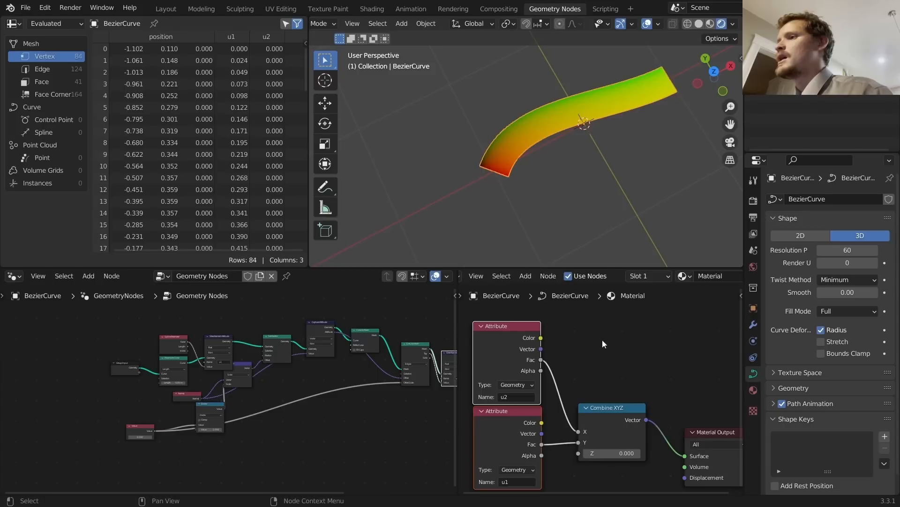
middle_click_drag(604, 343, 567, 331)
key("shift+a")
left_click(569, 331)
Step: Add a Checker Texture before the output, fed by the Combine XYZ vector, with a larger Scale
type("ch")
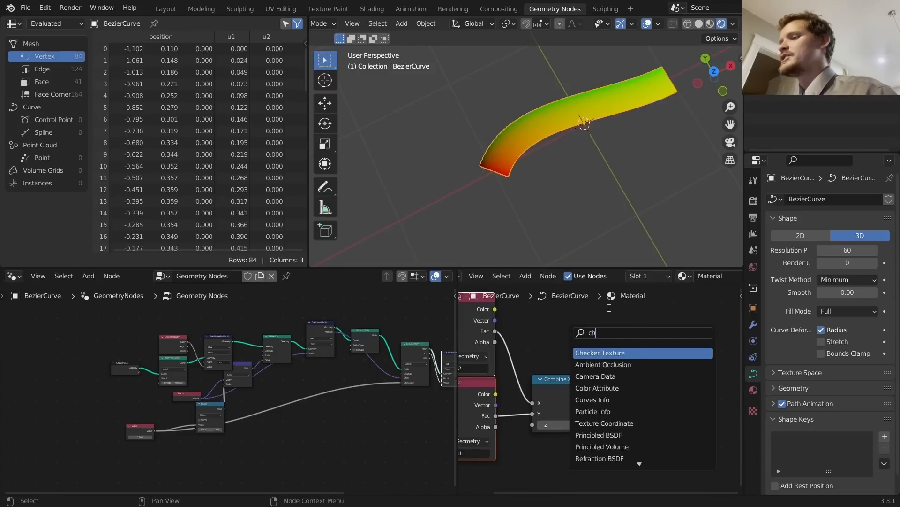
type("eck")
key("Return")
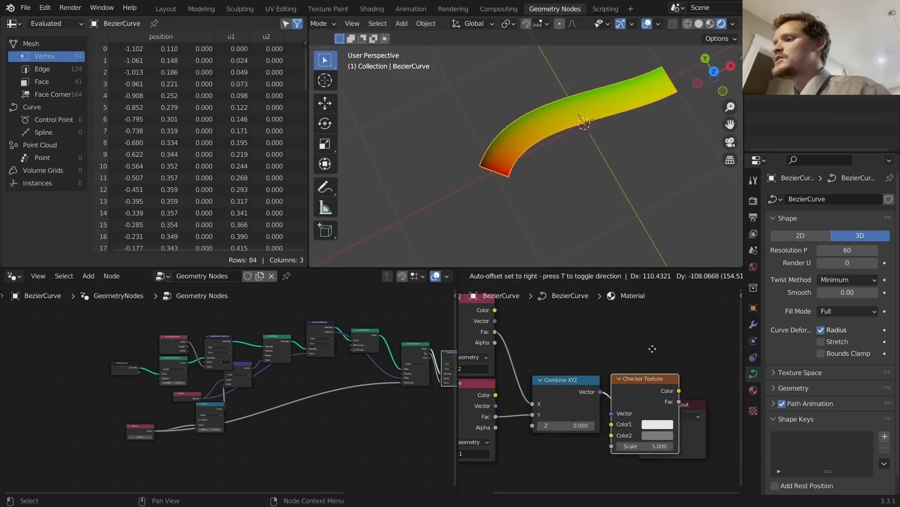
left_click(653, 348)
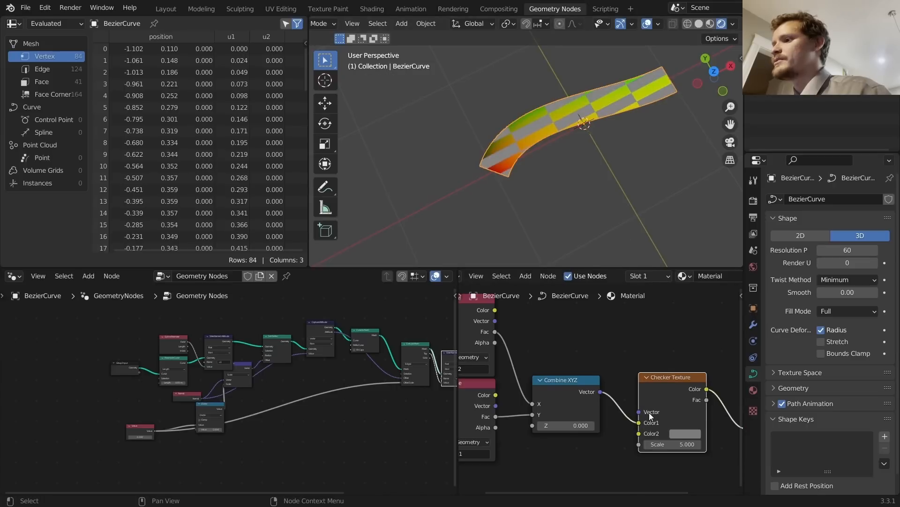
left_click_drag(640, 423, 639, 412)
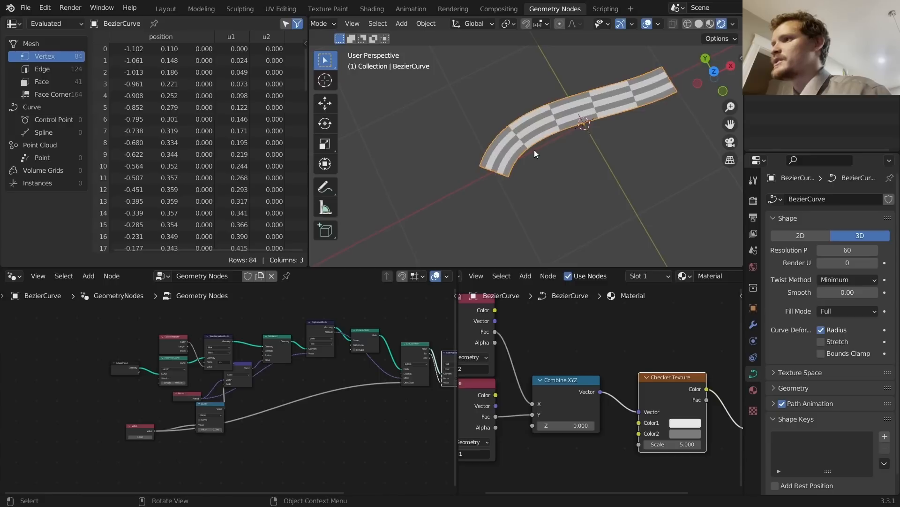
left_click_drag(676, 444, 713, 444)
Step: In Edit Mode, extrude the curve's right end into two new test segments
key("Tab")
middle_click_drag(637, 125, 516, 199, "shift")
left_click_drag(516, 198, 594, 124)
key("e")
left_click(680, 136)
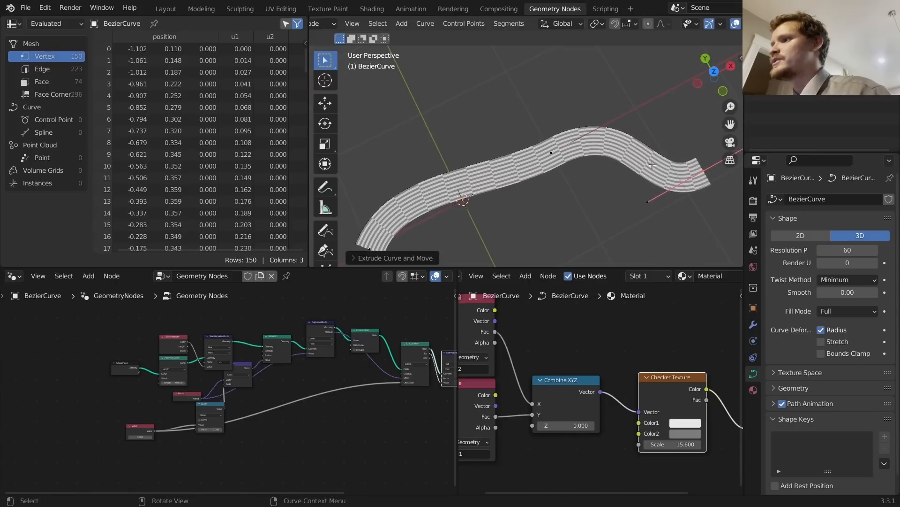
scroll(680, 137, "down", 3)
left_click(656, 132)
key("e")
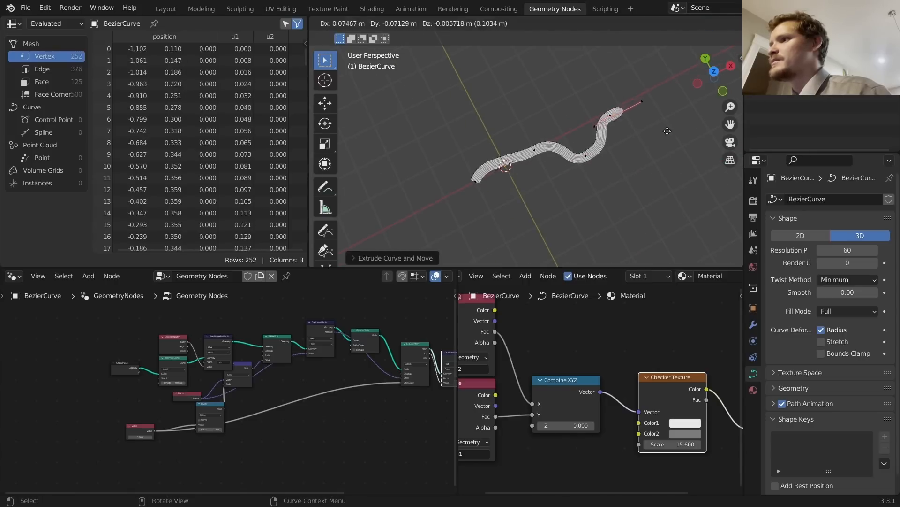
left_click(734, 230)
scroll(730, 226, "up", 4)
Step: Undo the test extrusions and frame the original curve in Object Mode
key("ctrl+z")
key("ctrl+z")
key("ctrl+z")
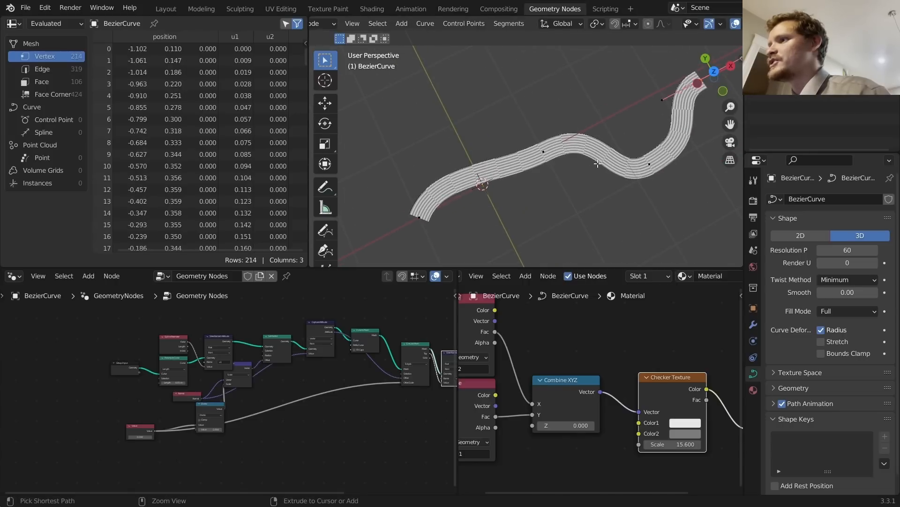
key("Tab")
key("KP_Decimal")
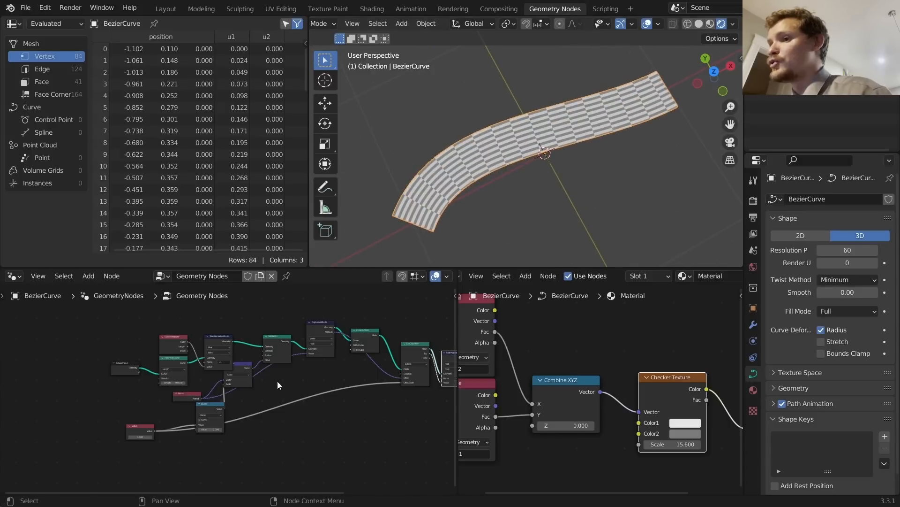
scroll(277, 382, "up", 2)
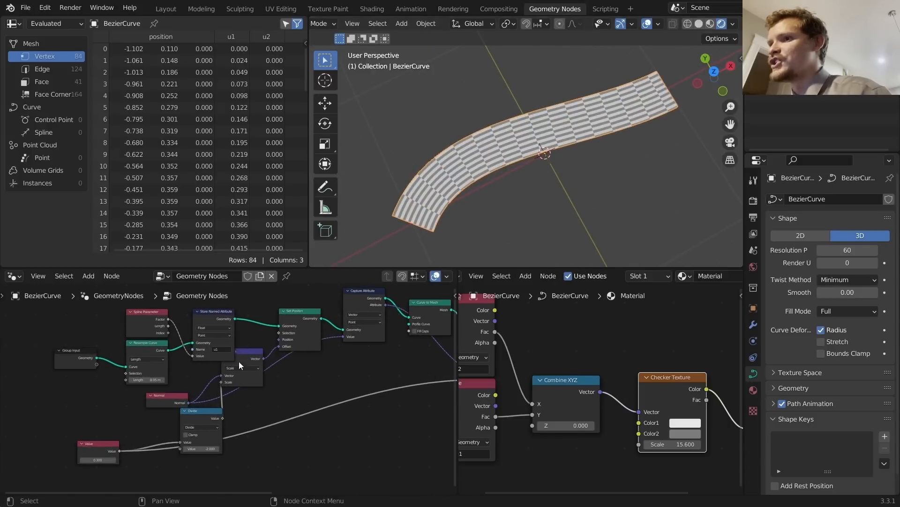
Step: Insert a Multiply Math node on the spline Factor link and connect Spline Parameter Length into it
middle_click_drag(120, 320, 293, 350)
scroll(272, 310, "up", 5)
left_click_drag(293, 347, 222, 346)
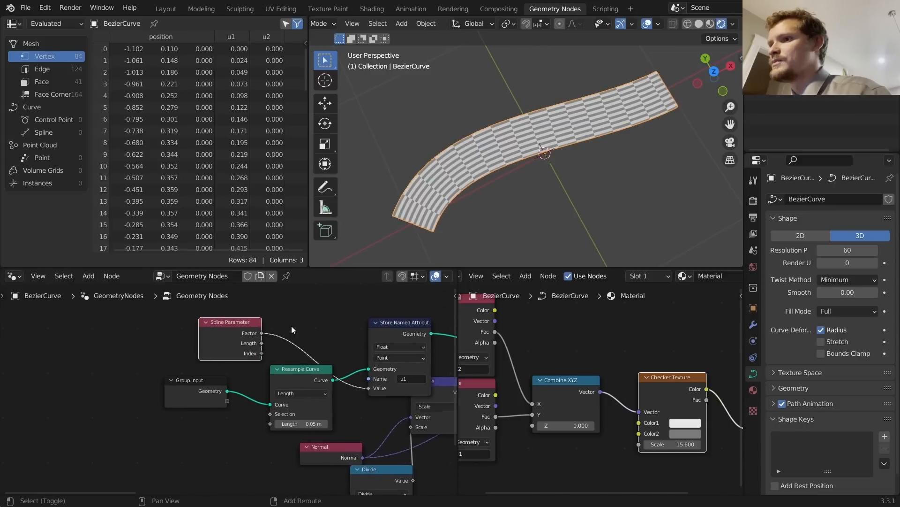
key("shift+a")
left_click(277, 253)
type("math")
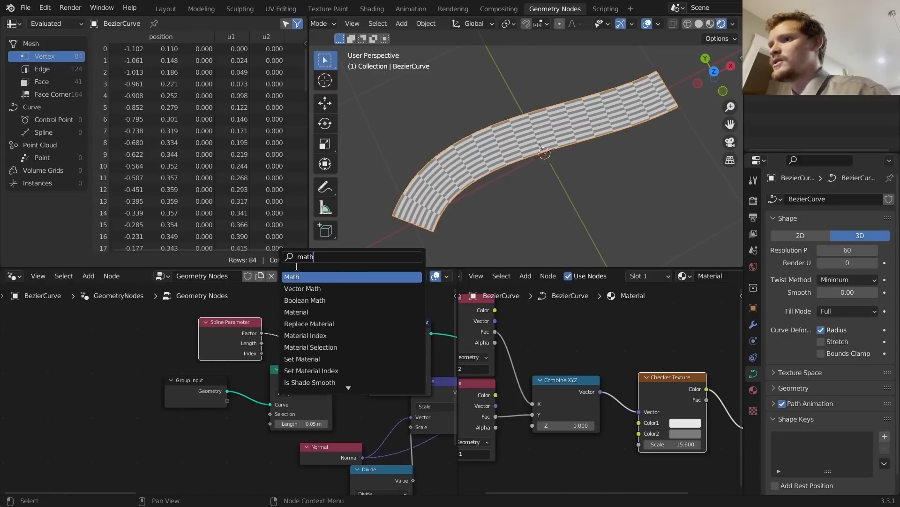
key("Return")
left_click(325, 309)
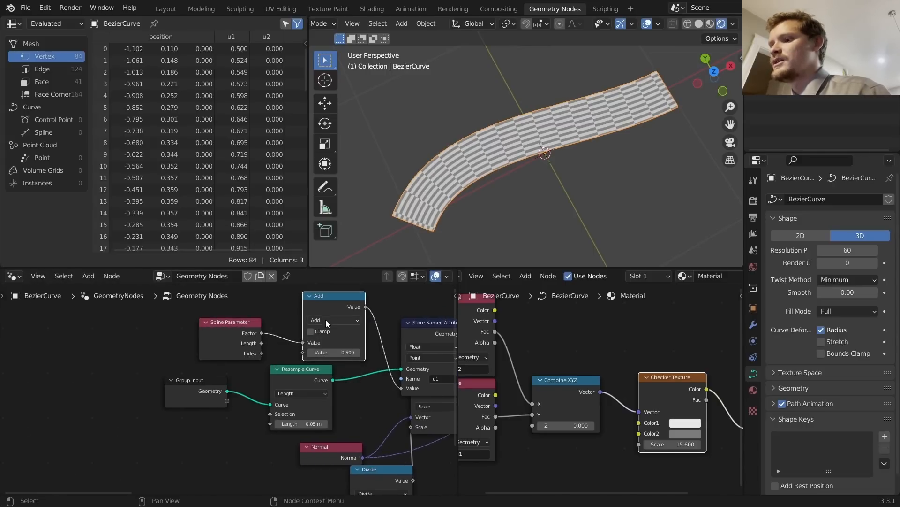
left_click(325, 320)
key("m")
left_click_drag(263, 343, 303, 351)
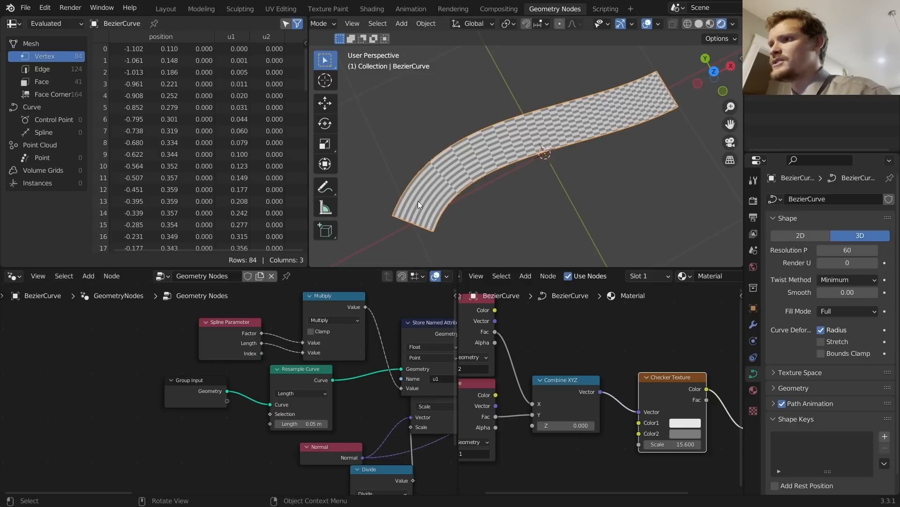
Step: Test-extend the curve with three new points, then undo and return to Object Mode
key("Tab")
key("g")
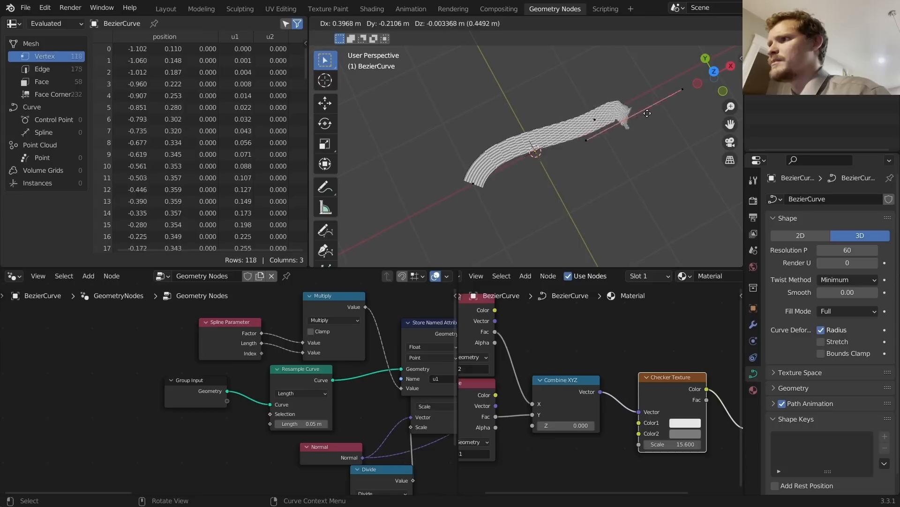
left_click(721, 168)
middle_click_drag(634, 174, 464, 208, "shift")
key("e")
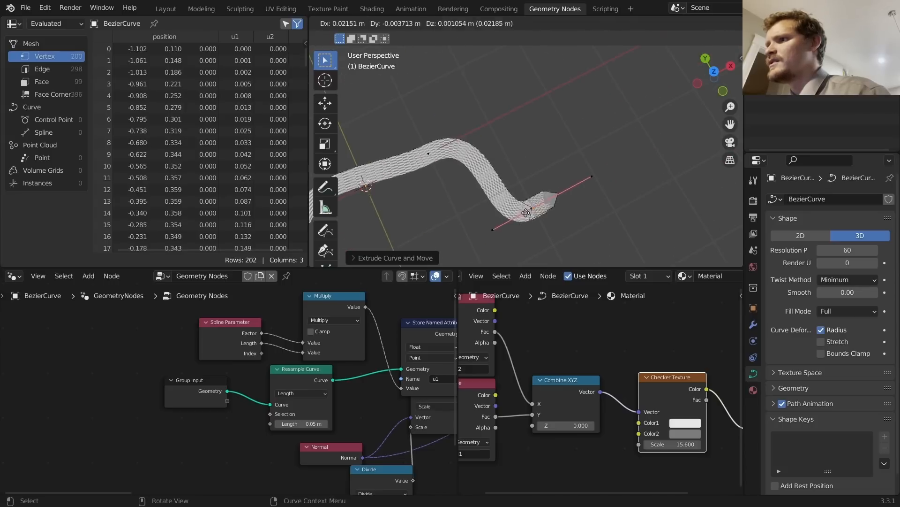
left_click(582, 118)
key("e")
left_click(668, 191)
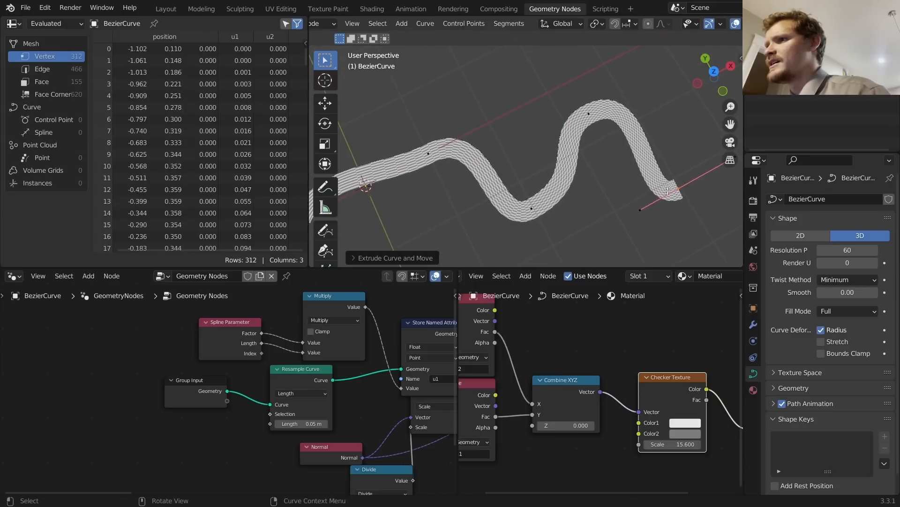
scroll(488, 187, "up", 3)
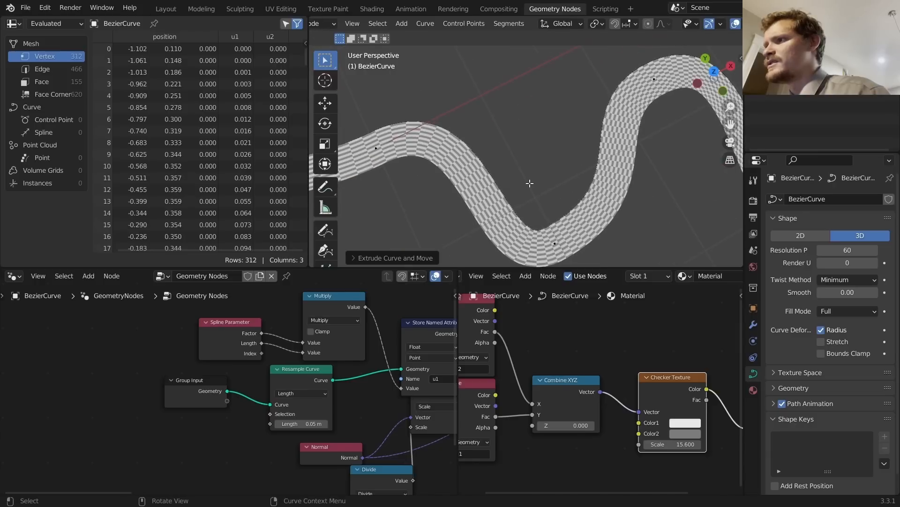
key("ctrl+z")
key("ctrl+z")
key("ctrl+z")
key("ctrl+z")
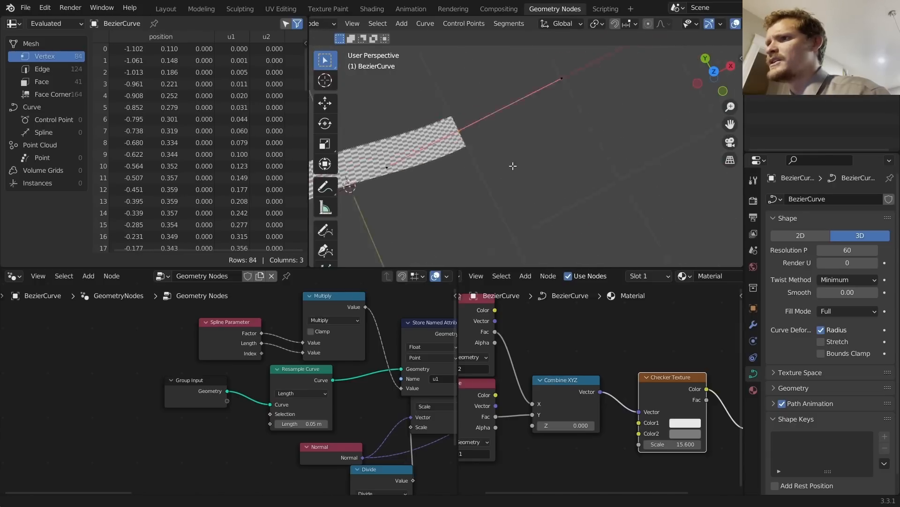
middle_click_drag(513, 166, 623, 156, "shift")
key("Tab")
Step: Add a Curve Length node fed by Resample Curve and plug its Length into Multiply
middle_click_drag(278, 333, 328, 339)
key("shift+a")
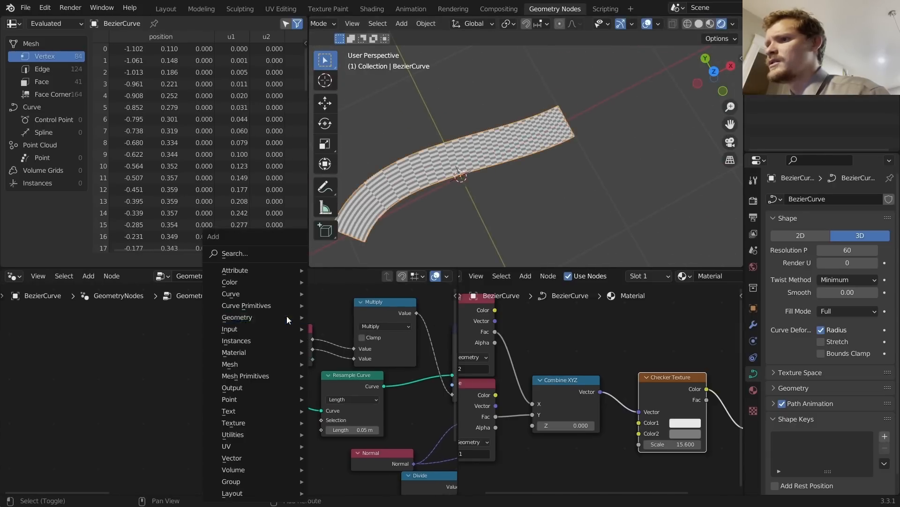
left_click(272, 250)
type("len")
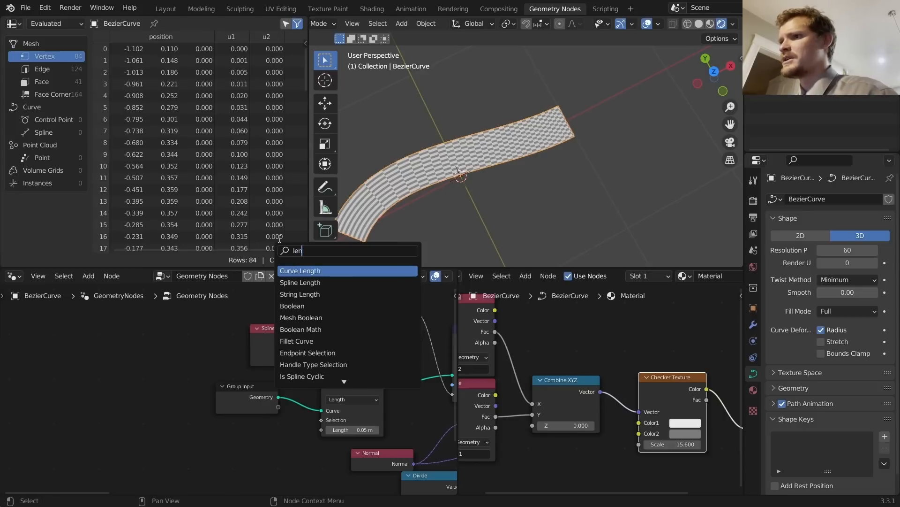
key("Return")
left_click(172, 326)
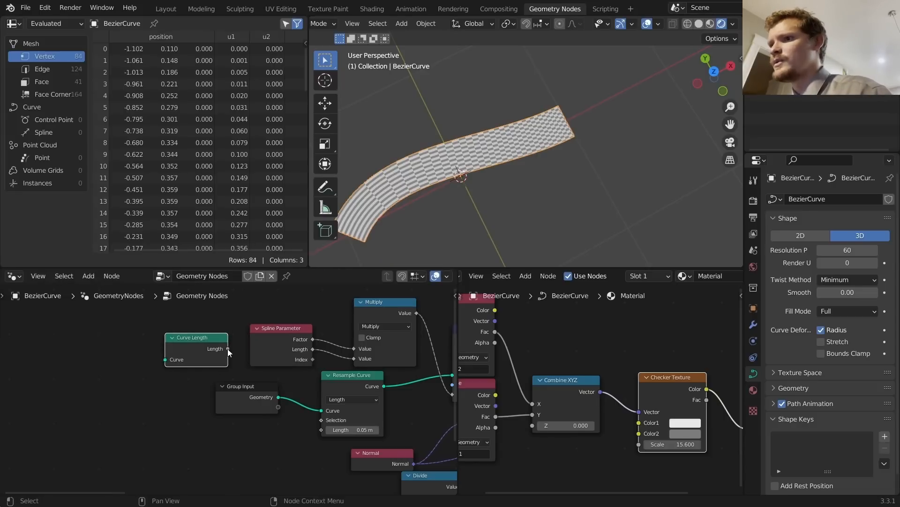
left_click_drag(228, 348, 350, 356)
right_click_drag(357, 382, 207, 364, "alt")
Step: Test one more curve extension, undo it and return to Object Mode
key("Tab")
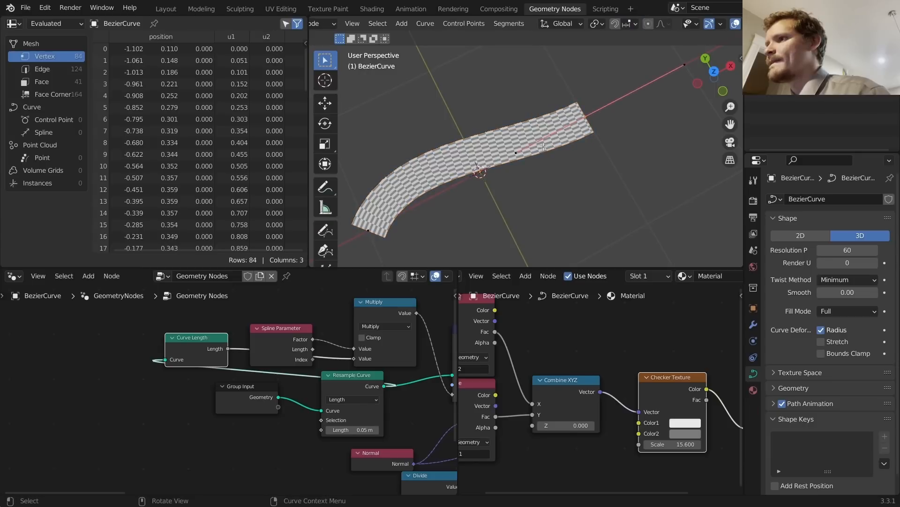
key("e")
left_click(698, 187)
scroll(692, 155, "down", 3)
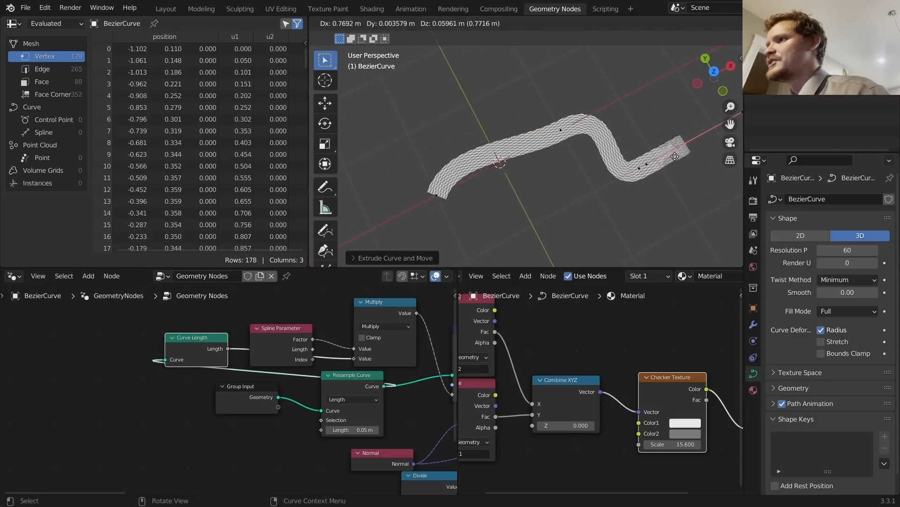
key("ctrl+z")
key("Tab")
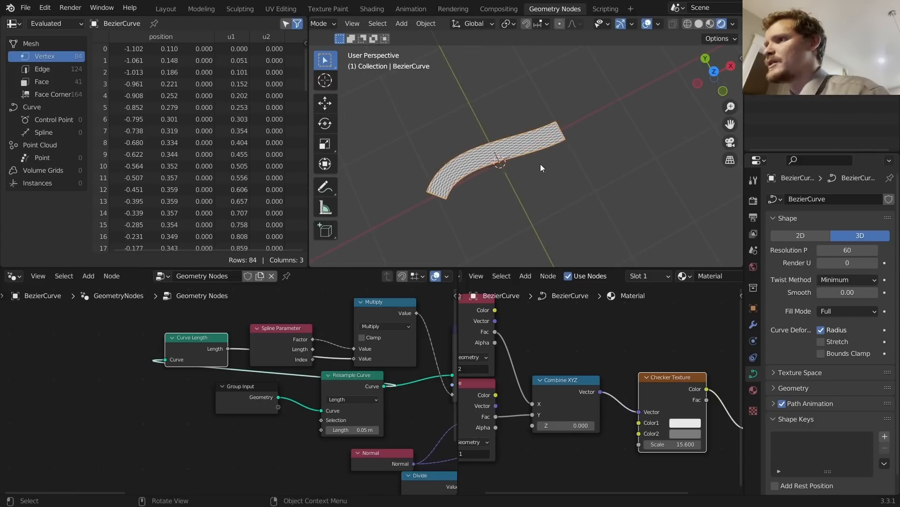
scroll(587, 379, "down", 2)
Step: Insert a Math Add node on the Fac-to-X link in the material, value 1.110
scroll(471, 182, "up", 3)
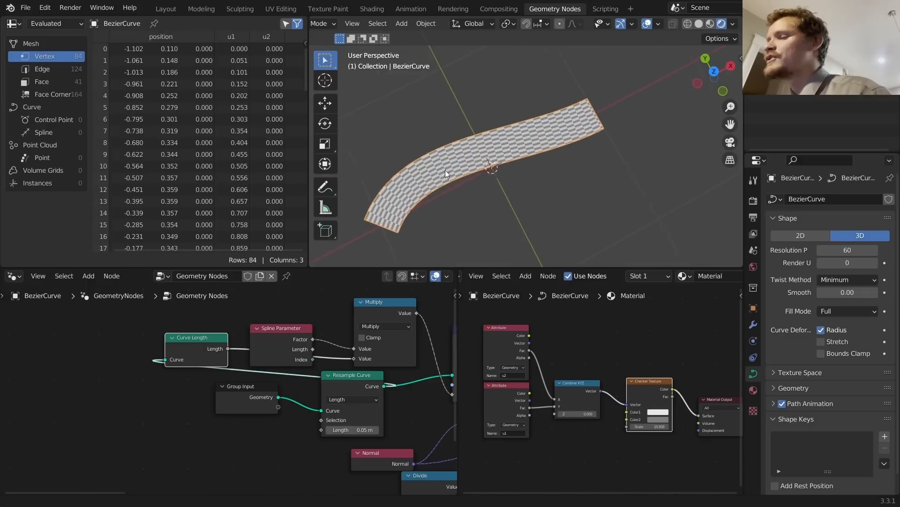
middle_click_drag(445, 170, 499, 133, "shift")
scroll(596, 330, "up", 4)
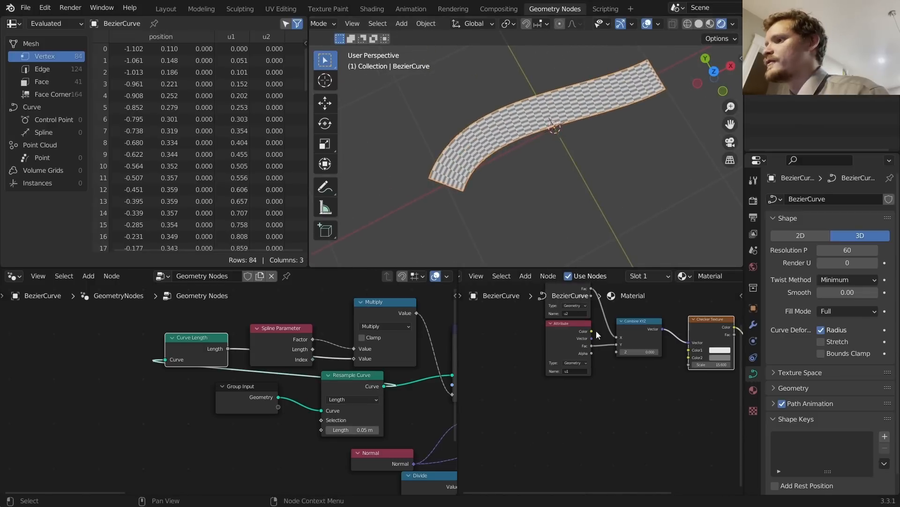
key("shift+a")
type("m")
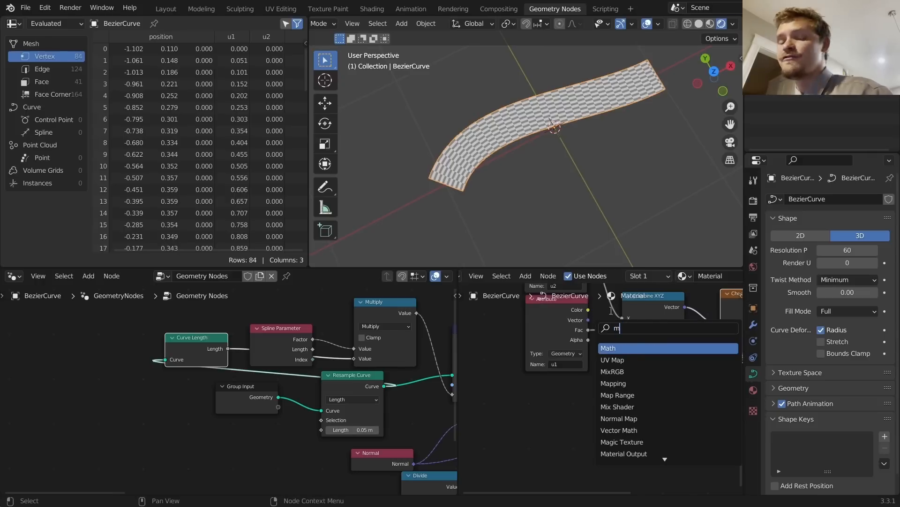
type("ath")
left_click(630, 347)
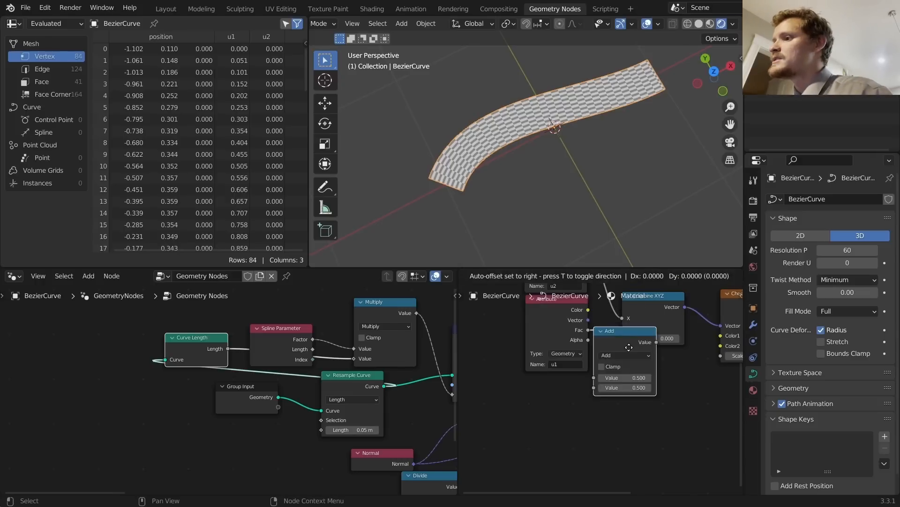
left_click(556, 365)
left_click_drag(561, 378, 590, 378)
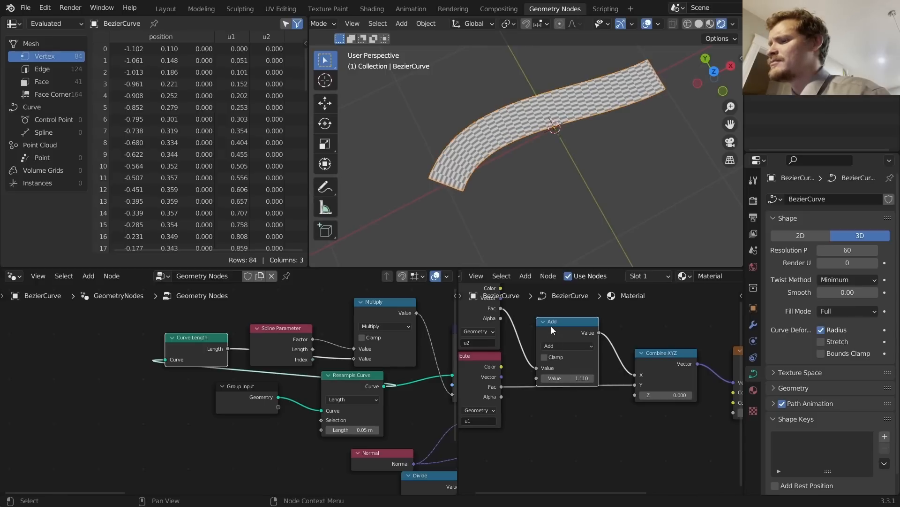
Step: Move the Add node onto the link into Y and set its value to #frame/3
left_click_drag(550, 323, 547, 311)
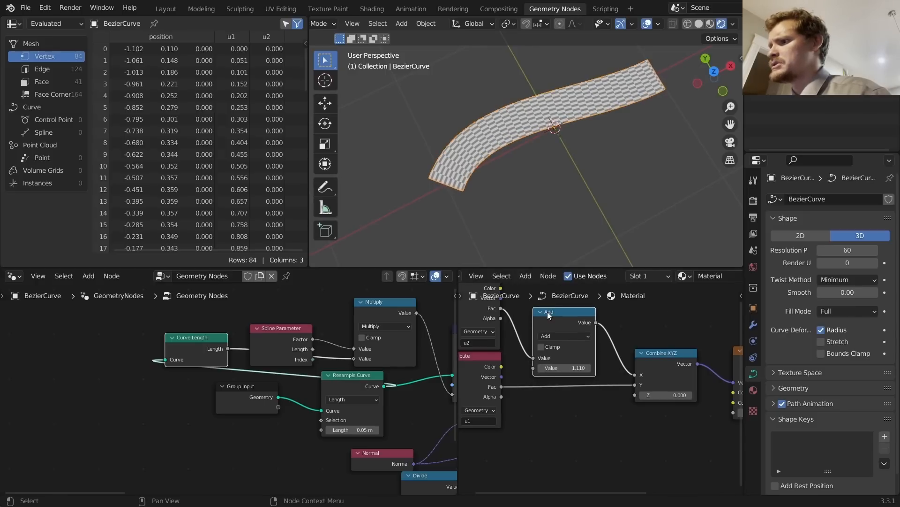
key("shift+d")
left_click(552, 383)
left_click(552, 322)
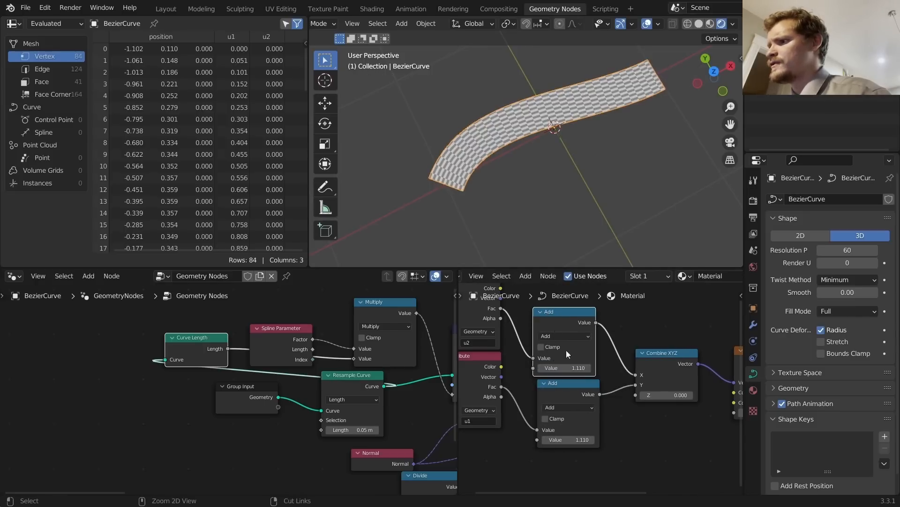
key("ctrl+x")
mouse_move(569, 440)
left_mouse_down("shift")
mouse_move(582, 440)
mouse_move(528, 440)
mouse_move(574, 438)
left_mouse_up("shift")
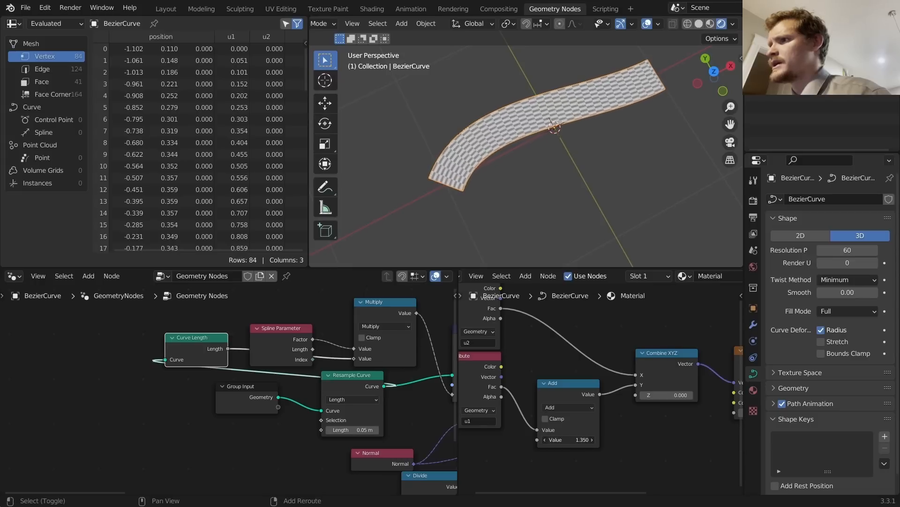
left_click(584, 442)
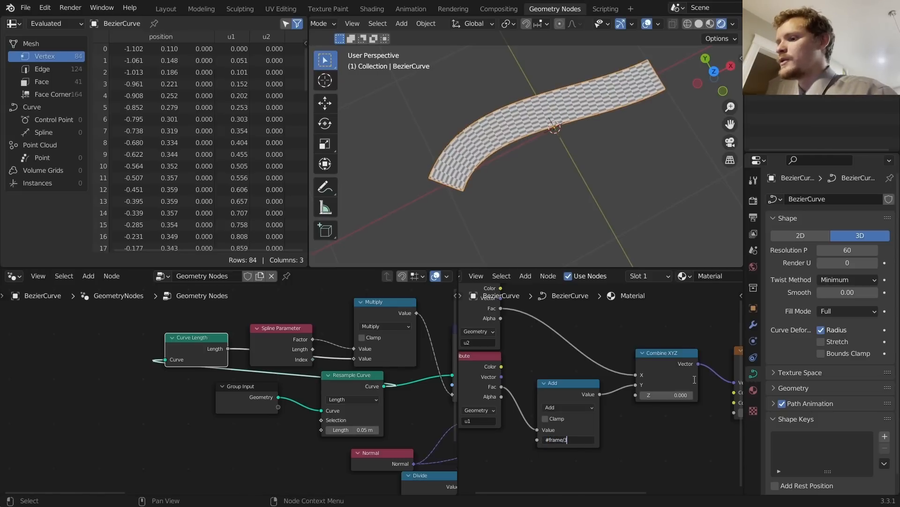
type("#frame/3")
key("Return")
Step: Play the animation to watch the checker scroll, test-extending the curve and undoing it
key("space")
middle_click_drag(517, 134, 452, 102)
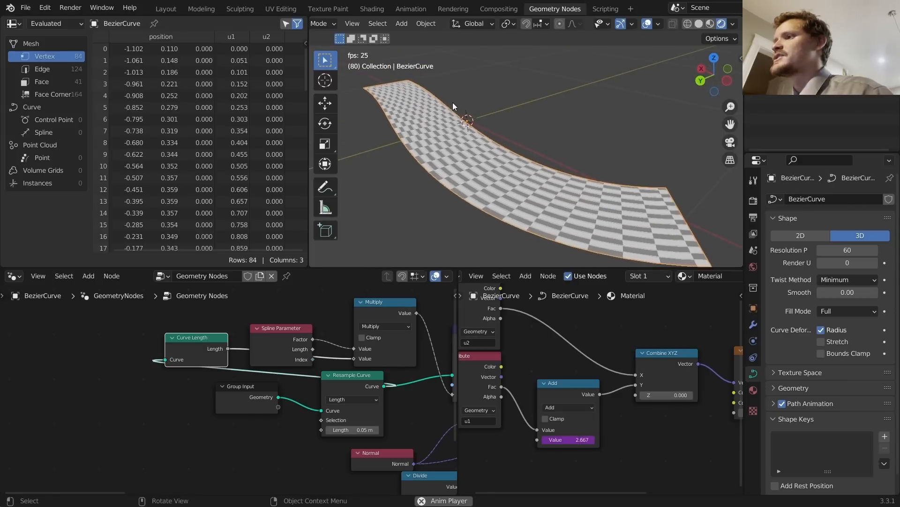
scroll(609, 180, "down", 3)
key("Tab")
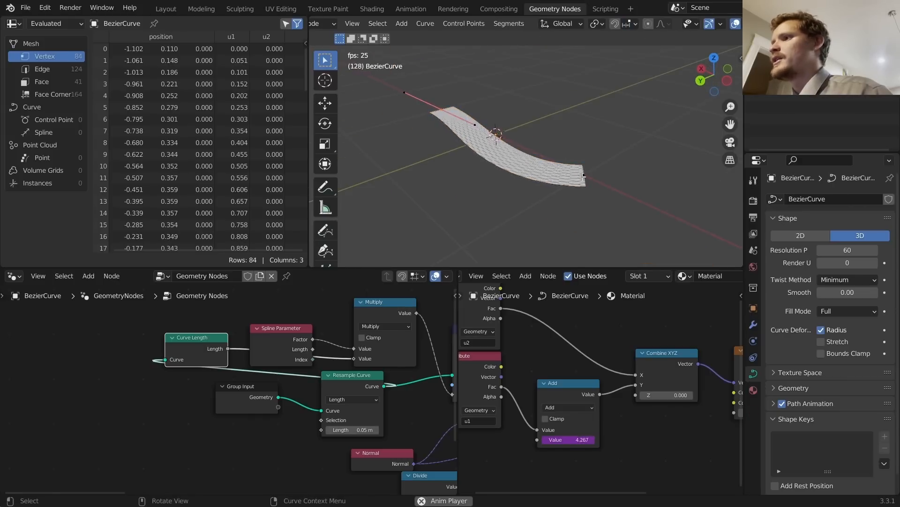
left_click(582, 177)
key("e")
left_click(708, 143)
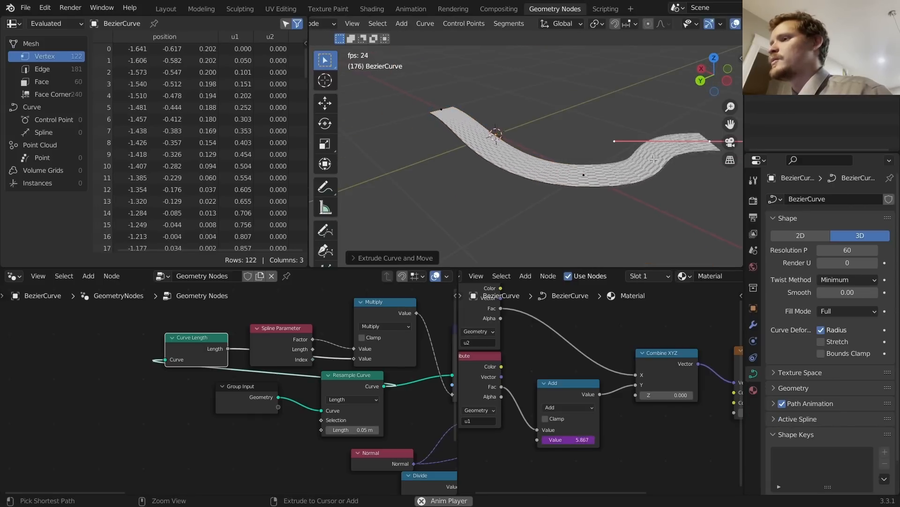
key("ctrl+z")
key("Tab")
middle_click_drag(518, 169, 541, 195)
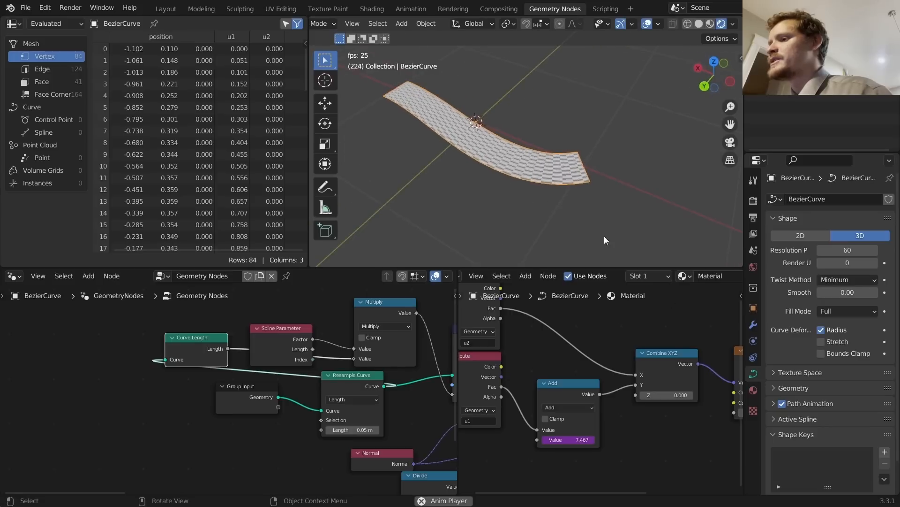
key("space")
scroll(604, 355, "down", 2)
Step: Delete the frame-driven Add node and move Combine XYZ into its place
left_click(579, 388)
key("ctrl+x")
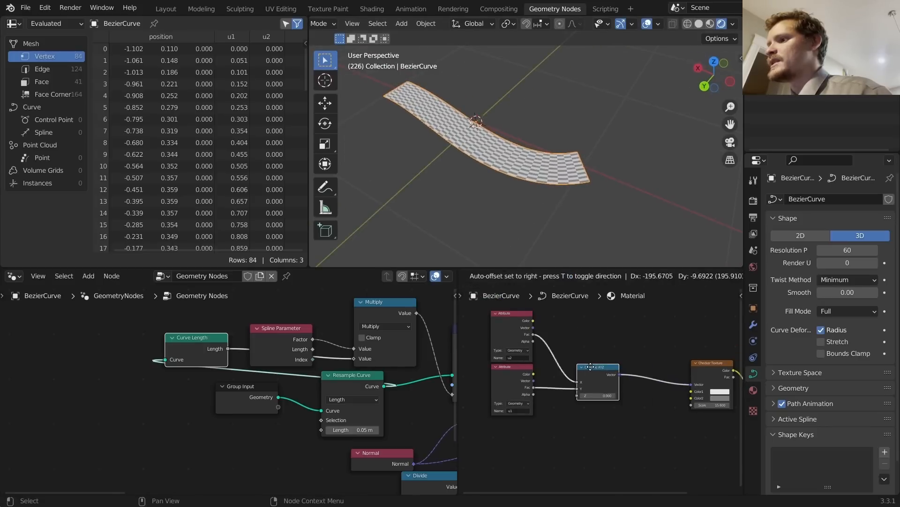
left_click_drag(647, 365, 582, 367)
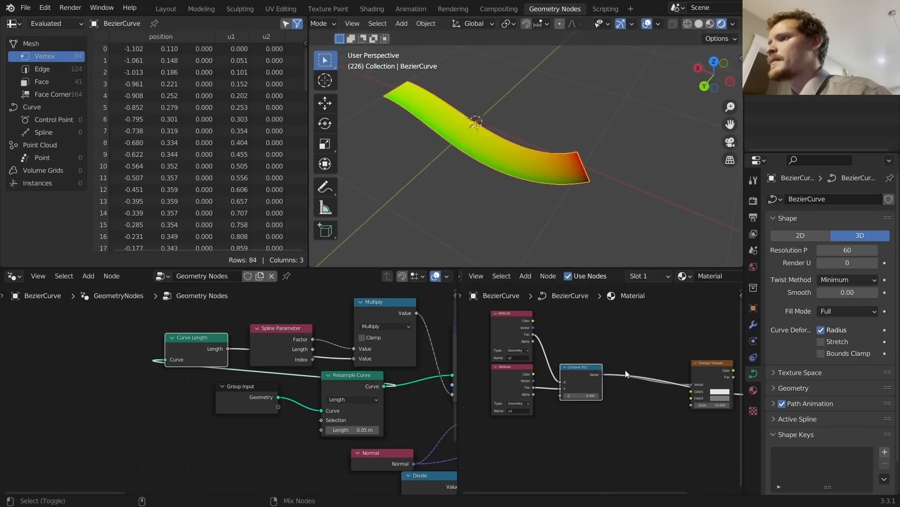
middle_click_drag(560, 145, 530, 158)
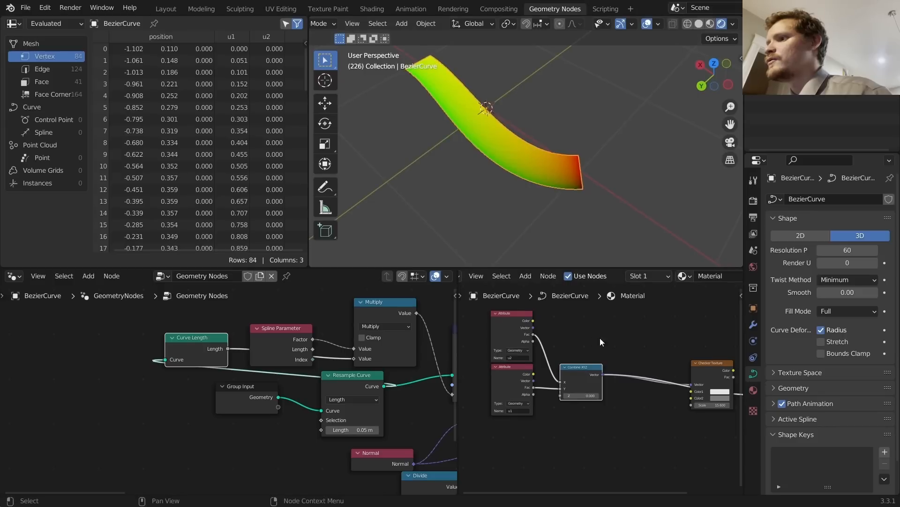
scroll(600, 337, "up", 1)
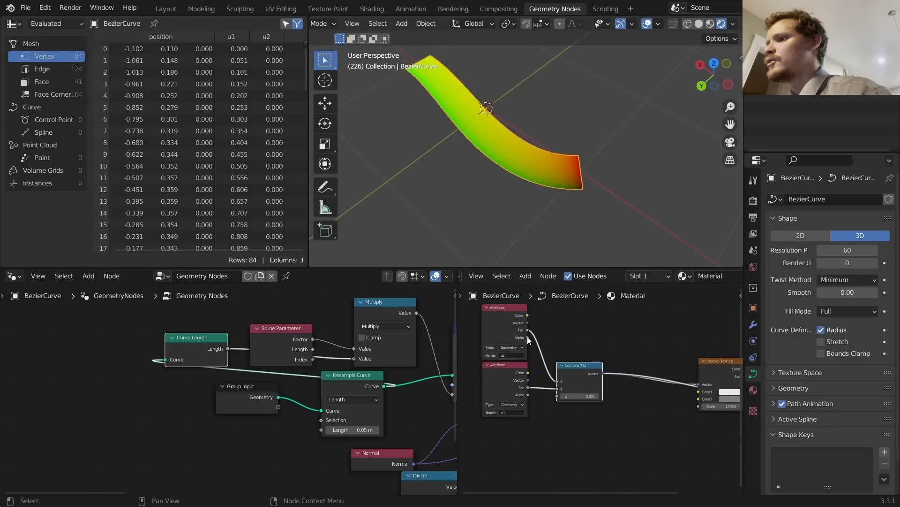
Step: Preview u1, then wire u2 into Combine XYZ's X and u1 into Y
left_click(505, 369, "ctrl+shift")
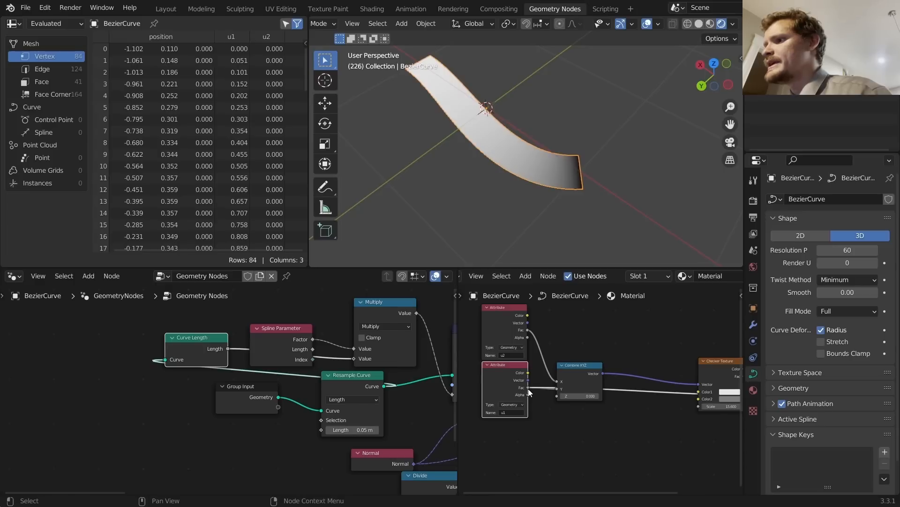
left_click_drag(528, 388, 558, 382)
left_click_drag(529, 331, 558, 381)
left_click(578, 369)
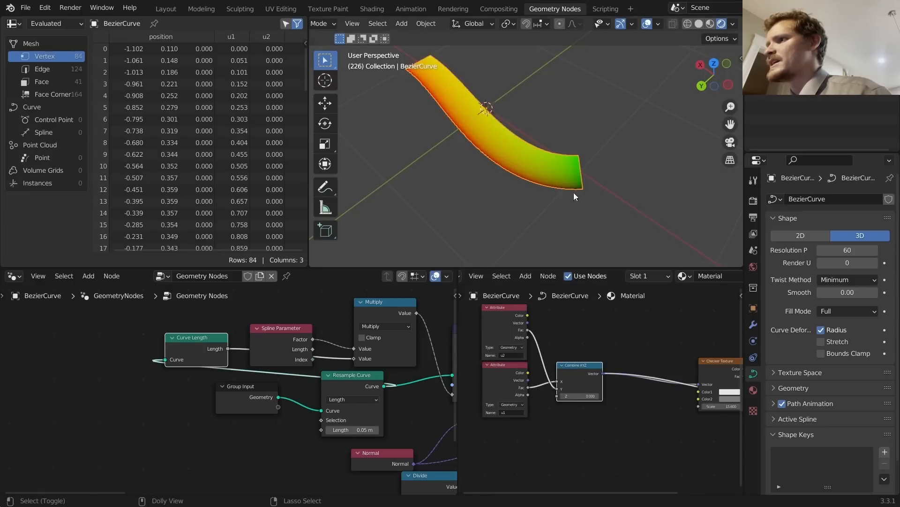
middle_click_drag(578, 165, 499, 203)
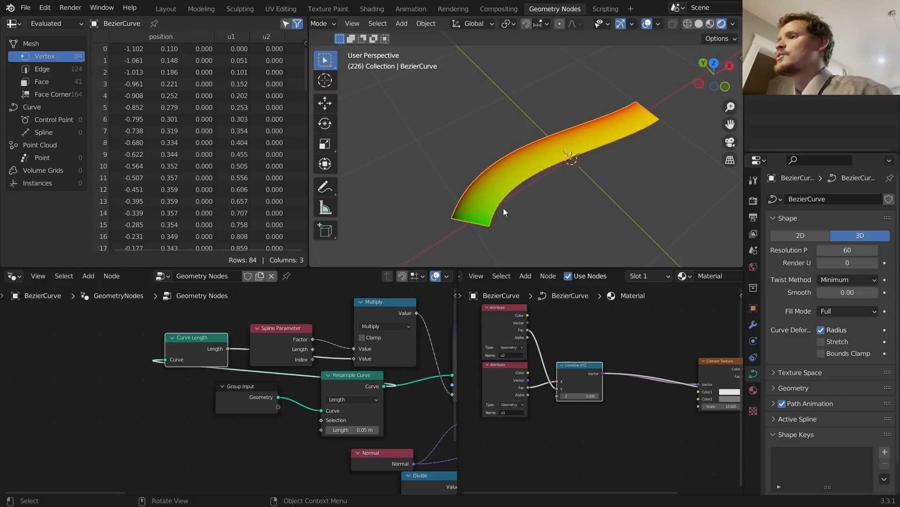
mouse_move(635, 117)
left_mouse_down()
mouse_move(551, 159)
mouse_move(497, 212)
left_mouse_up()
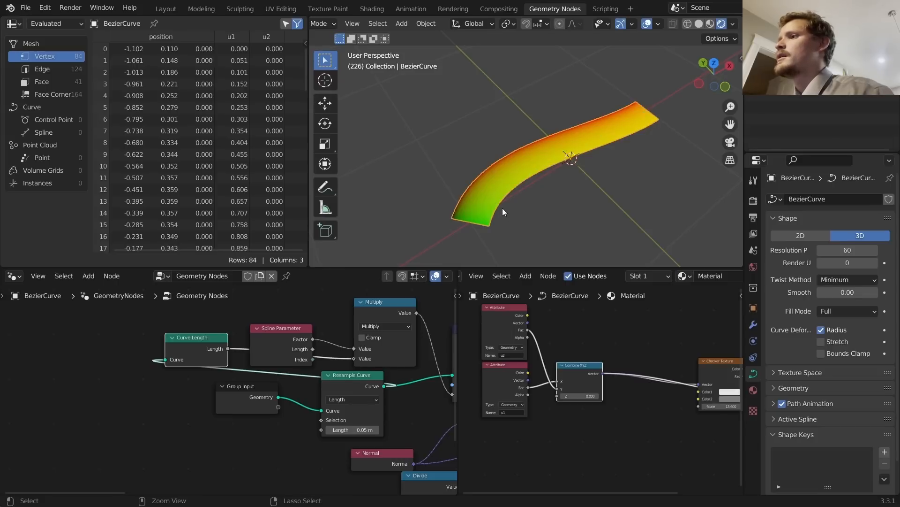
key("ctrl+z")
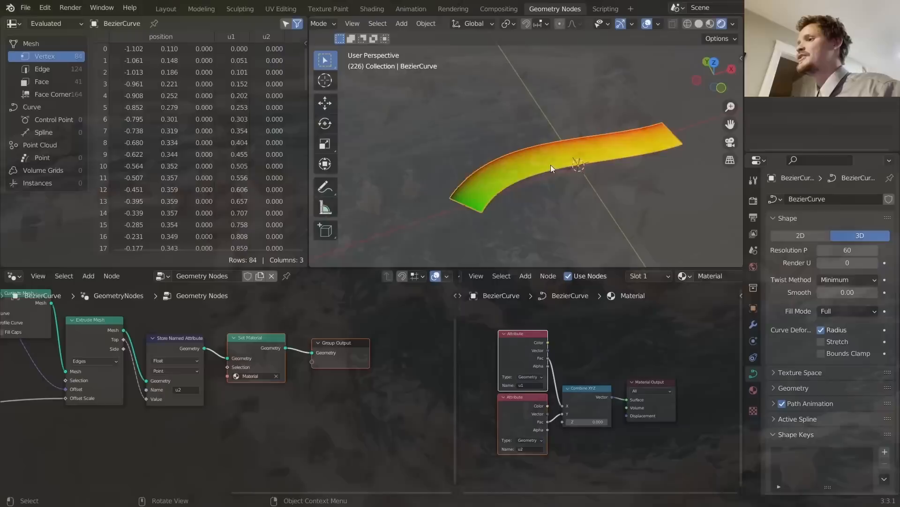
key("Tab")
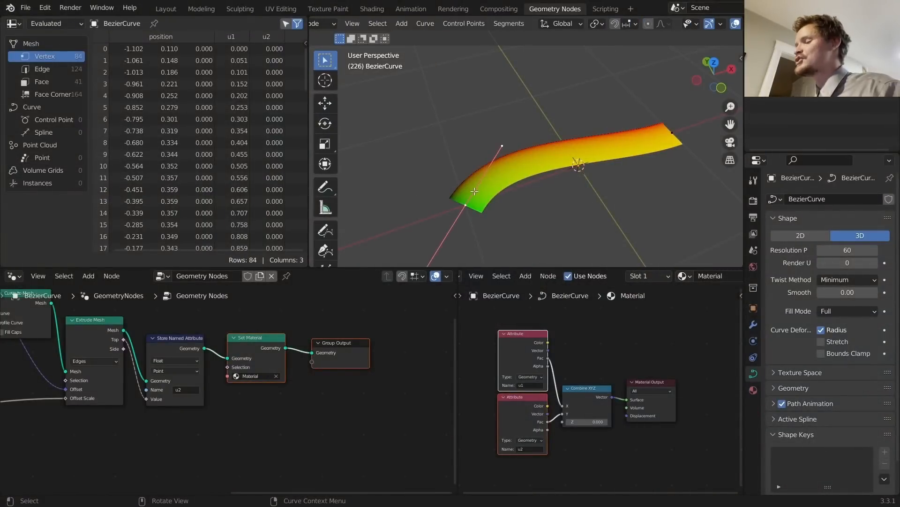
left_click_drag(620, 160, 687, 109)
key("g")
key("x")
middle_click_drag(583, 154, 582, 157, "shift")
key("e")
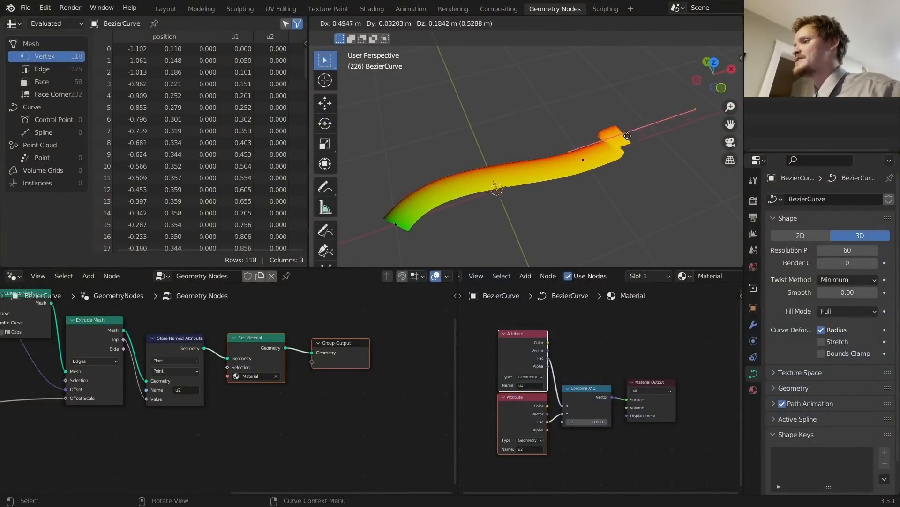
left_click(704, 193)
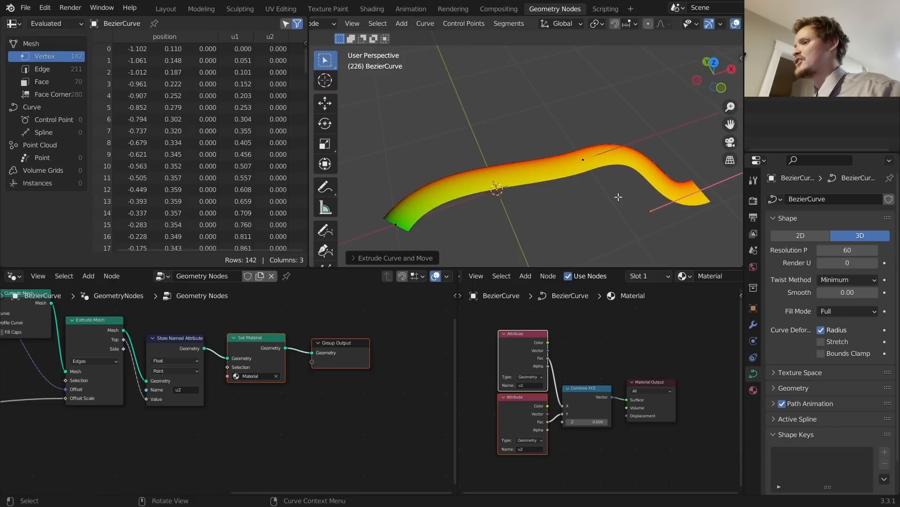
mouse_move(472, 173)
left_mouse_down()
mouse_move(619, 160)
mouse_move(717, 191)
left_mouse_up()
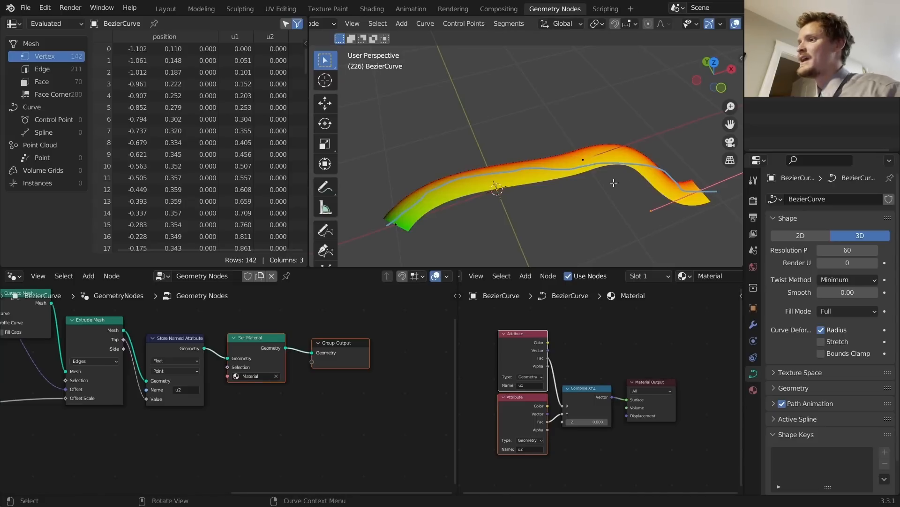
key("ctrl+z")
key("ctrl+z")
key("ctrl+z")
key("ctrl+z")
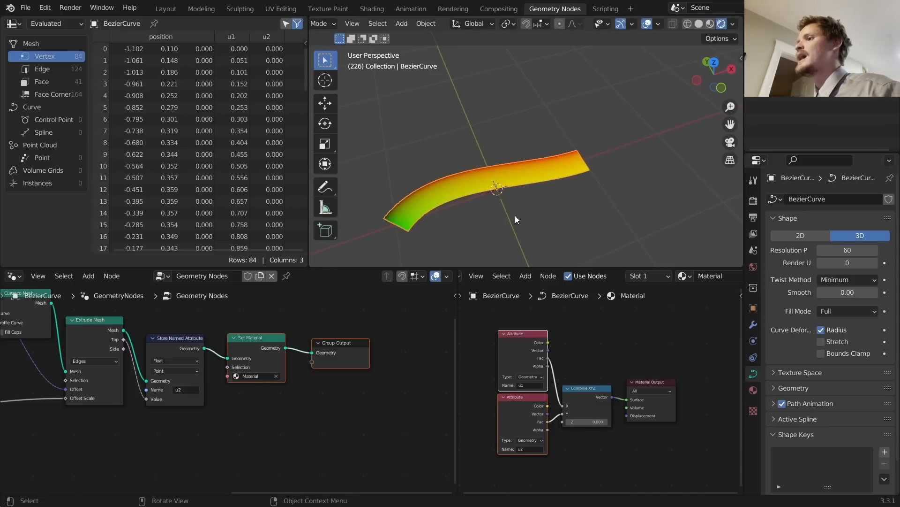
middle_click_drag(458, 194, 508, 173, "shift")
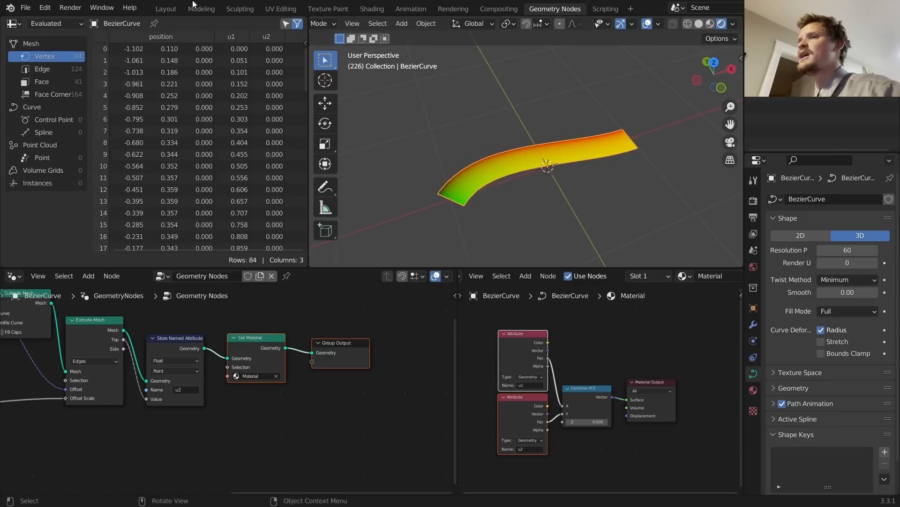
Step: Open rivergenerator2.blend from recent files without saving the current file
left_click(25, 8)
mouse_move(55, 45)
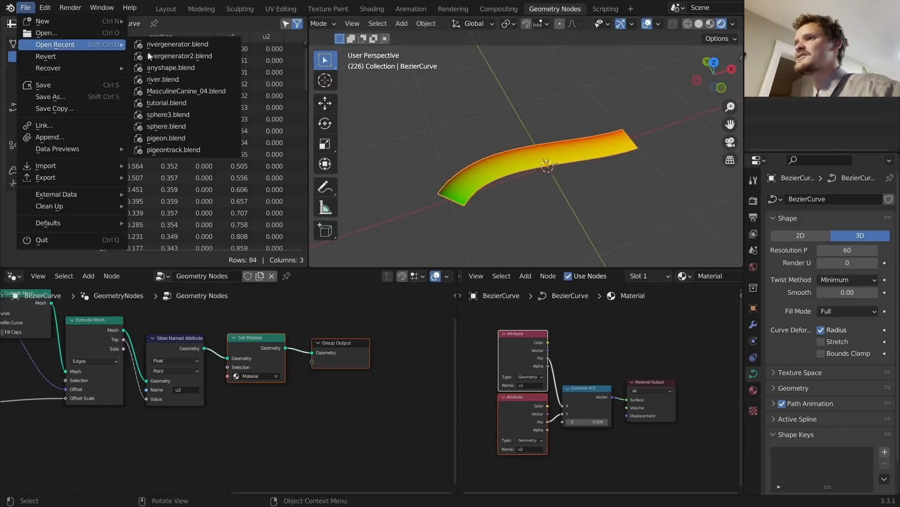
left_click(193, 56)
left_click(464, 275)
Step: Play the water animation, briefly toggling wireframe view, then stop playback
key("space")
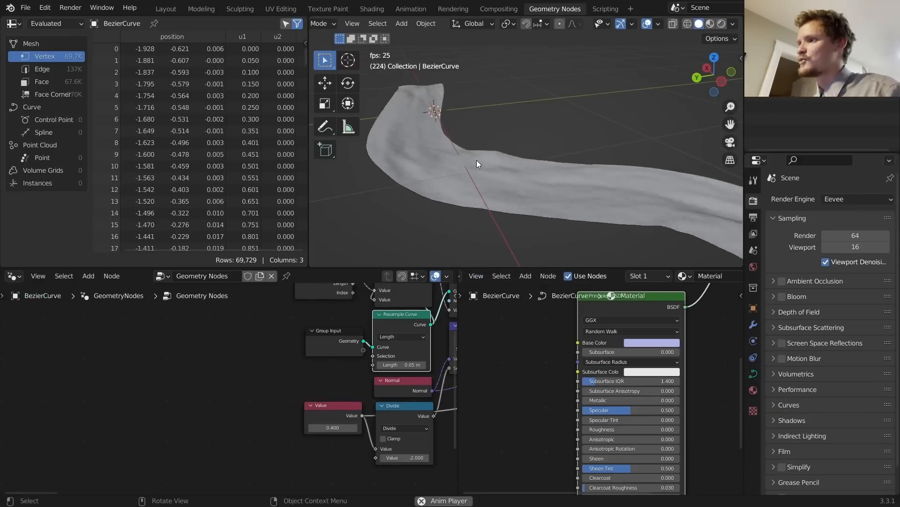
scroll(613, 106, "down", 2)
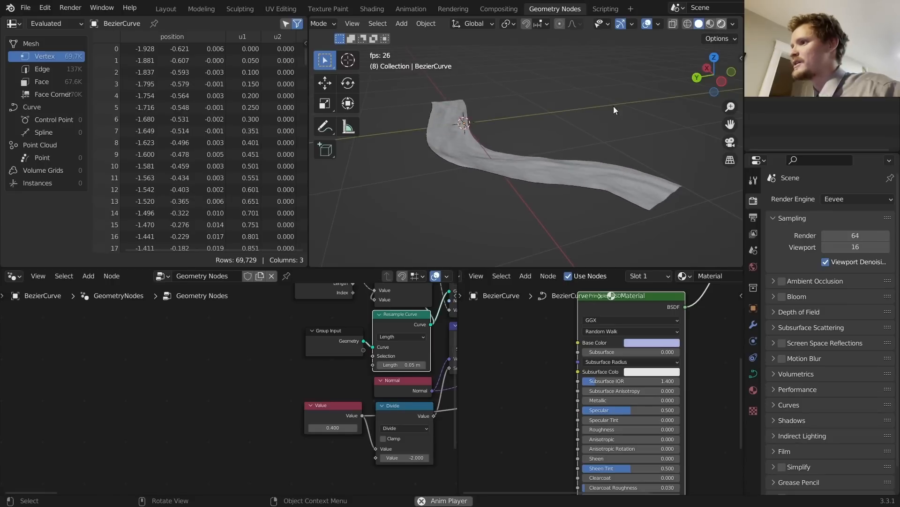
scroll(558, 134, "up", 3)
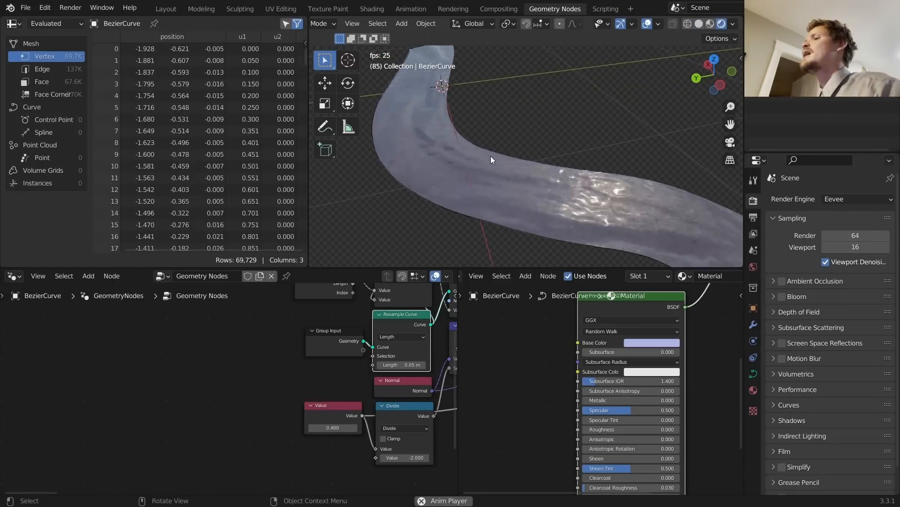
scroll(491, 157, "down", 2)
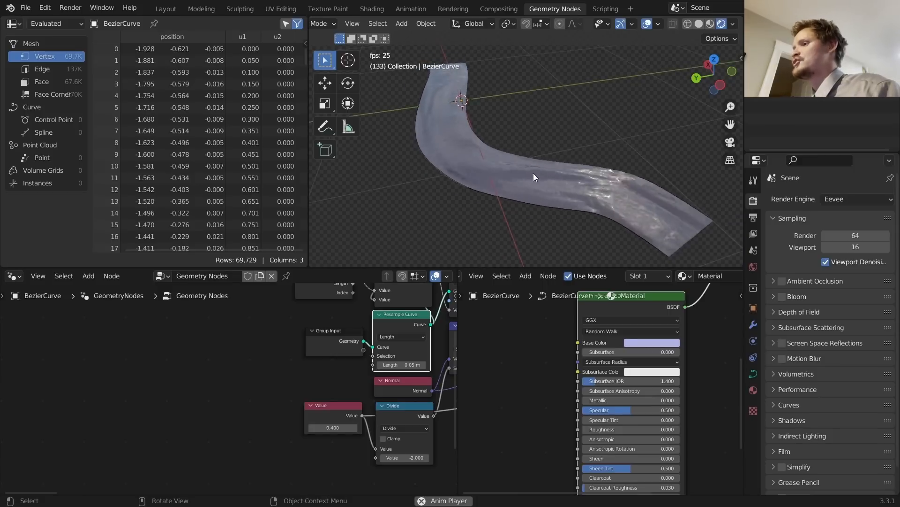
key("shift+z")
scroll(520, 162, "up", 4)
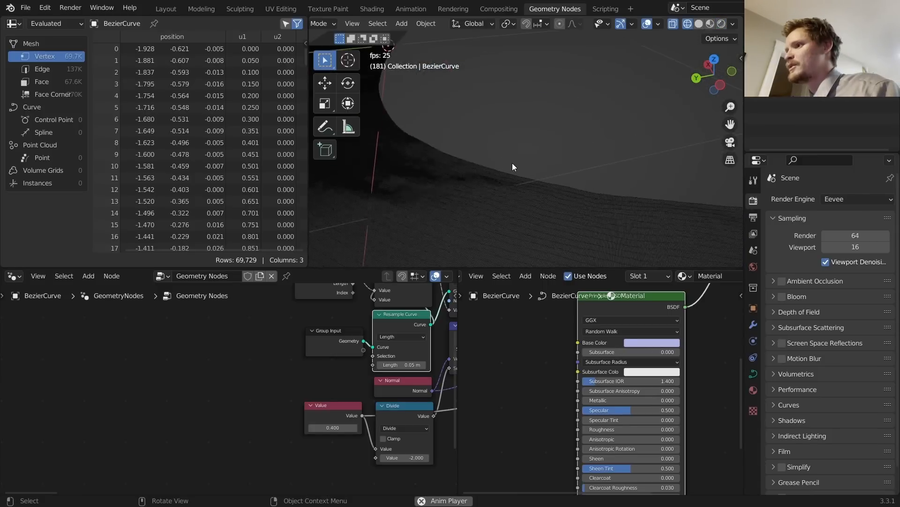
scroll(513, 162, "down", 4)
key("shift+z")
key("space")
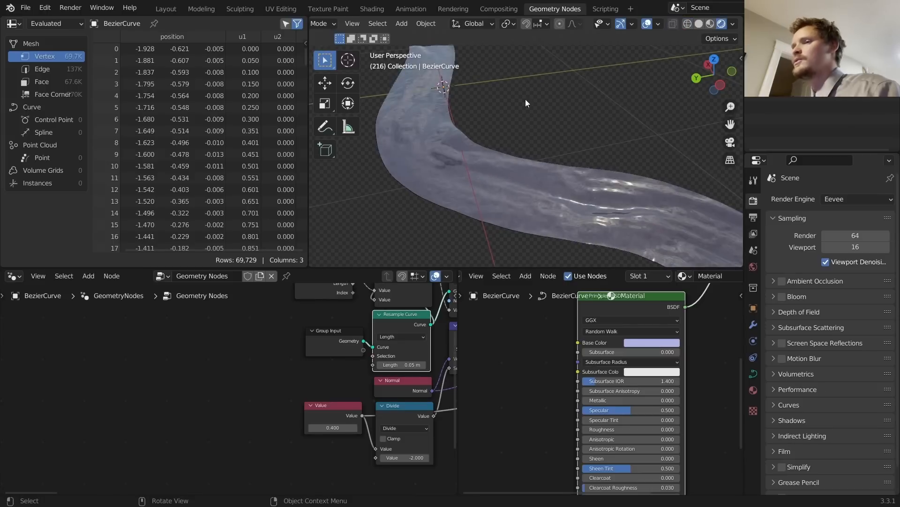
left_click(35, 8)
Step: Reopen rivergenerator.blend from recent files and orbit to view the ribbon side-on
mouse_move(52, 44)
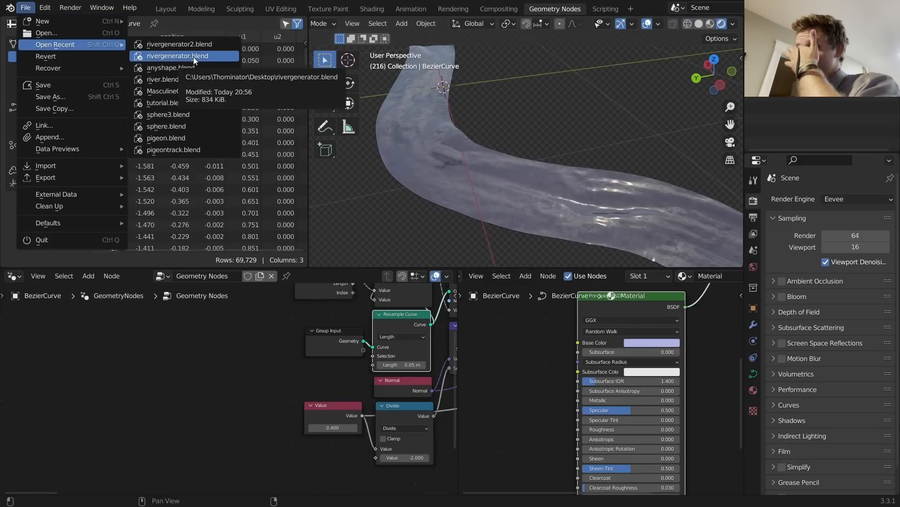
left_click(193, 56)
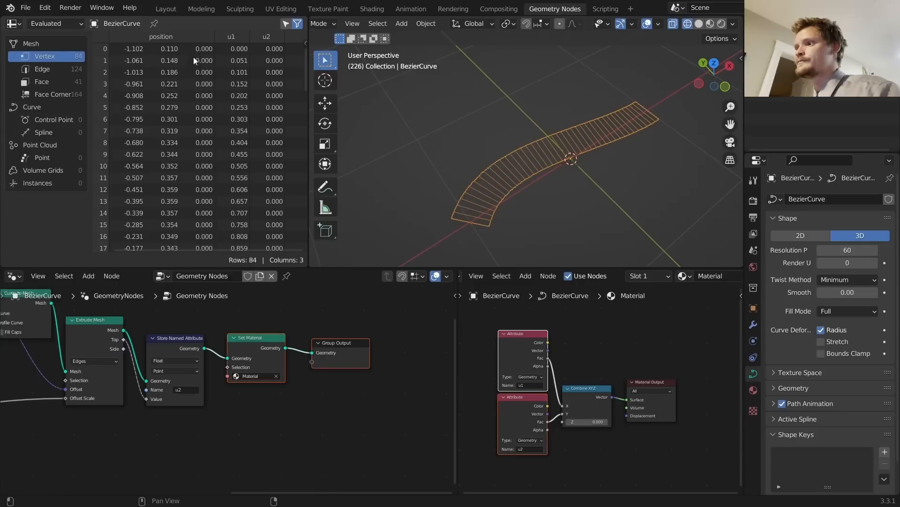
middle_click_drag(568, 179, 549, 172)
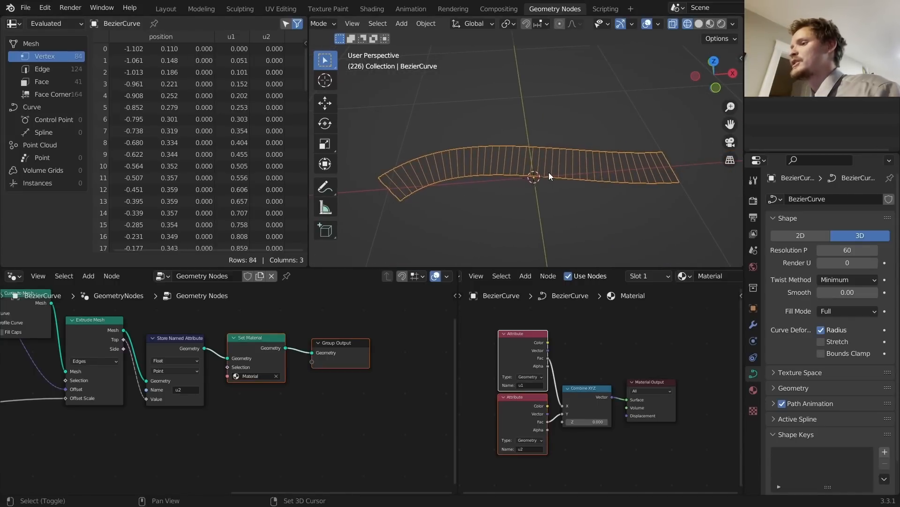
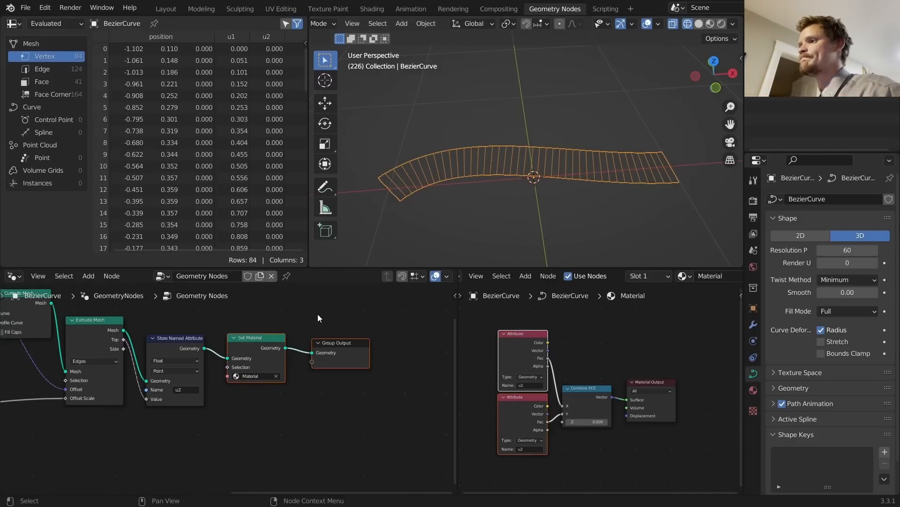
Step: Move the Set Material and Group Output nodes right to open a gap at the chain's end
scroll(319, 364, "down", 1)
left_click_drag(255, 348, 438, 348)
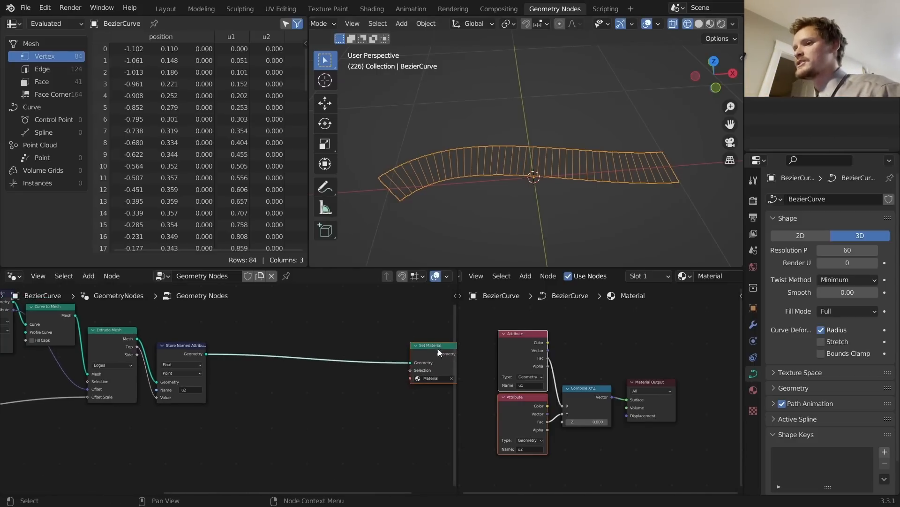
scroll(269, 342, "down", 5)
left_click_drag(103, 424, 272, 315)
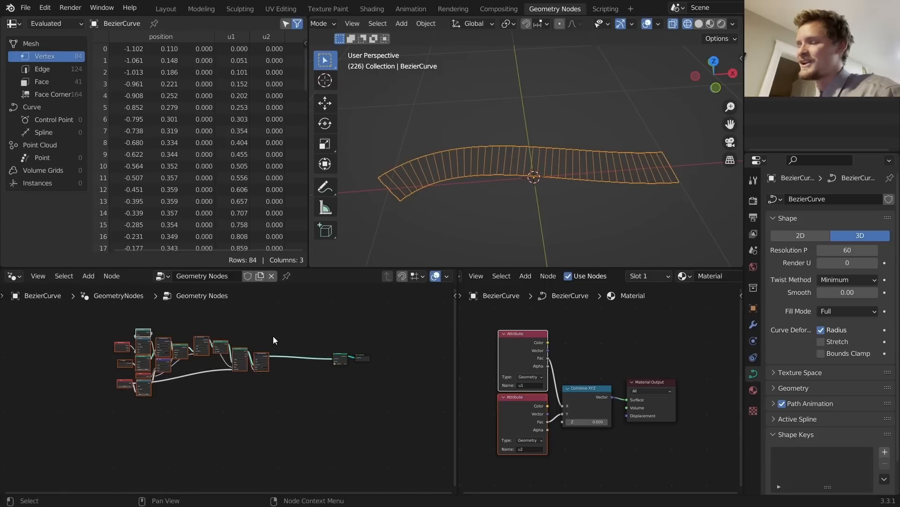
scroll(255, 355, "up", 1)
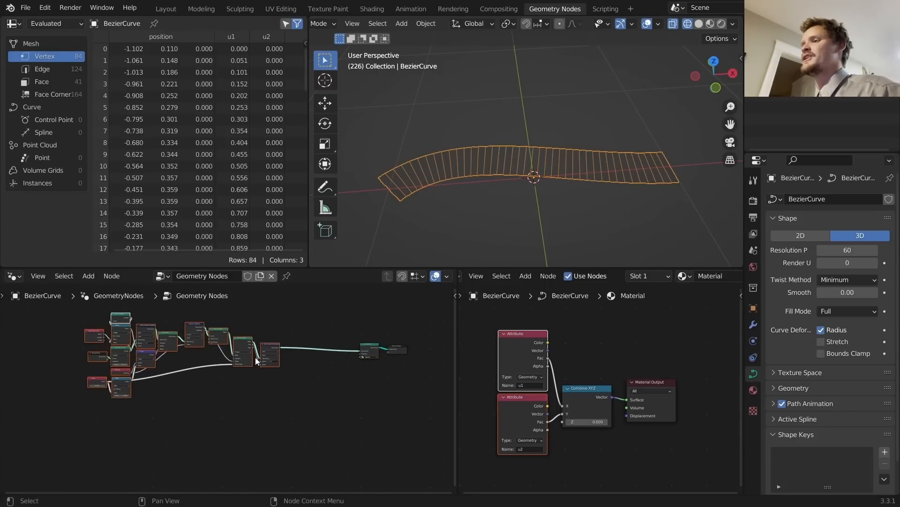
scroll(372, 336, "up", 5)
middle_click_drag(370, 339, 242, 346)
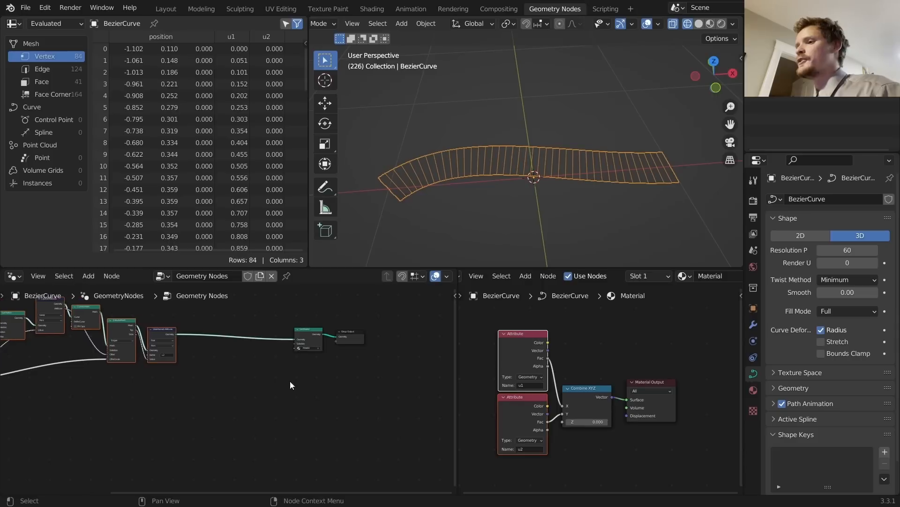
left_click_drag(290, 380, 345, 340)
scroll(343, 343, "up", 4)
middle_click_drag(359, 336, 392, 362)
Step: Add a Subdivide Mesh node by searching 'subd' and place it below the node chain
key("shift+a")
left_click(235, 253)
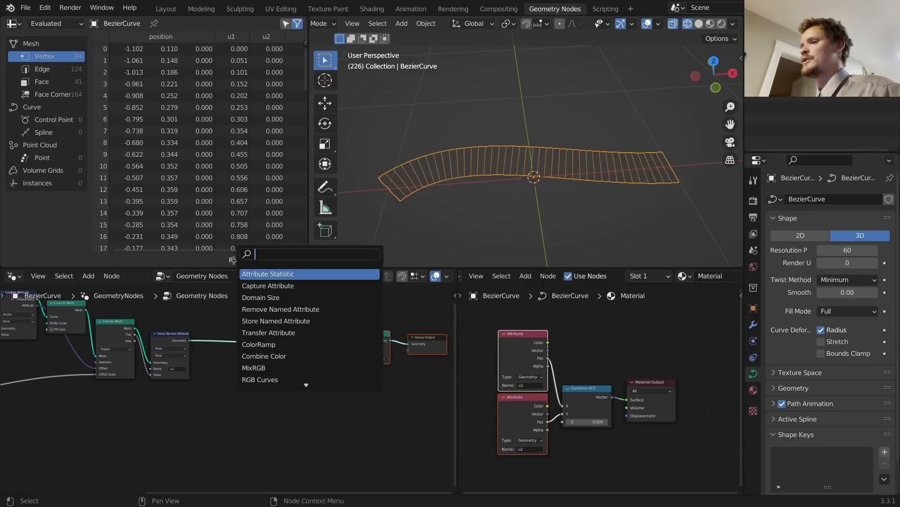
type("subd")
key("Return")
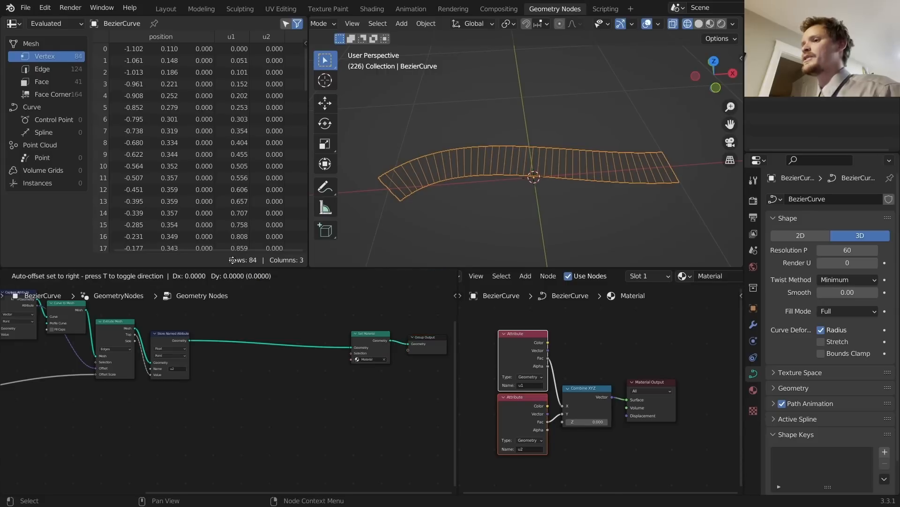
left_click(221, 383)
Step: Sketch two note lines along the ribbon, then undo them
scroll(450, 167, "up", 2)
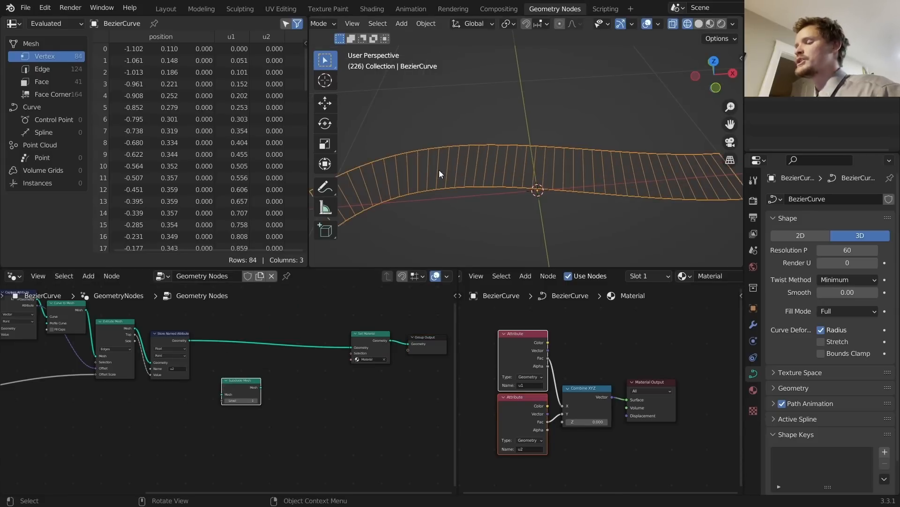
middle_click_drag(439, 170, 535, 174, "shift")
mouse_move(441, 197)
left_mouse_down()
mouse_move(582, 161)
mouse_move(660, 160)
left_mouse_up()
mouse_move(459, 200)
left_mouse_down()
mouse_move(510, 180)
mouse_move(555, 179)
left_mouse_up()
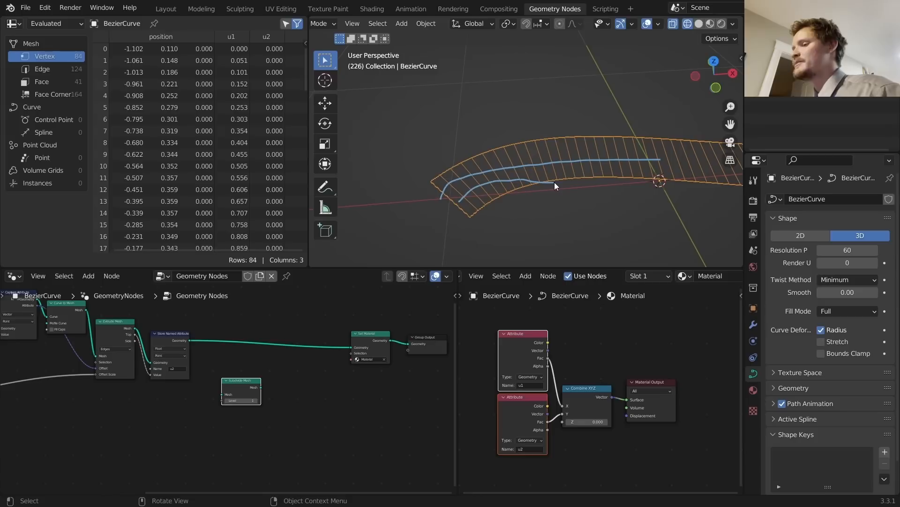
key("ctrl+z")
key("ctrl+z")
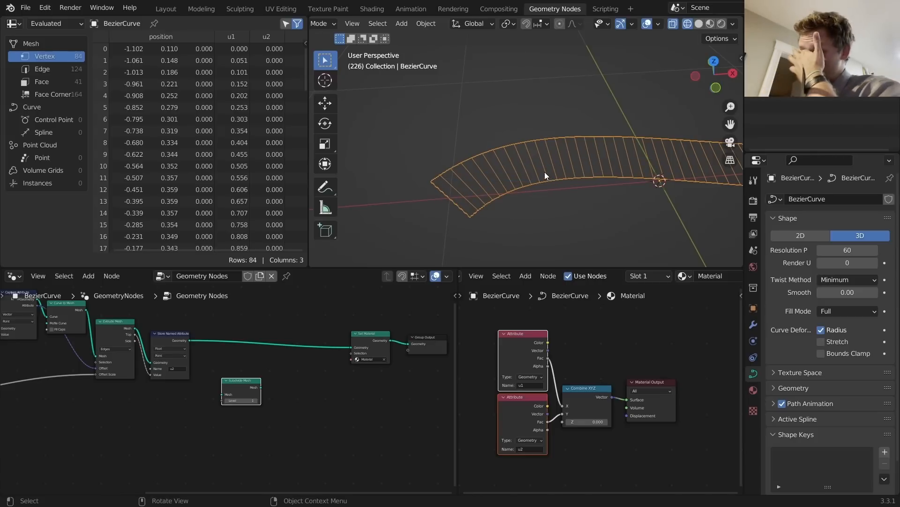
Step: Insert Subdivide Mesh into the link before Set Material and raise its Level to 4
scroll(257, 389, "up", 2)
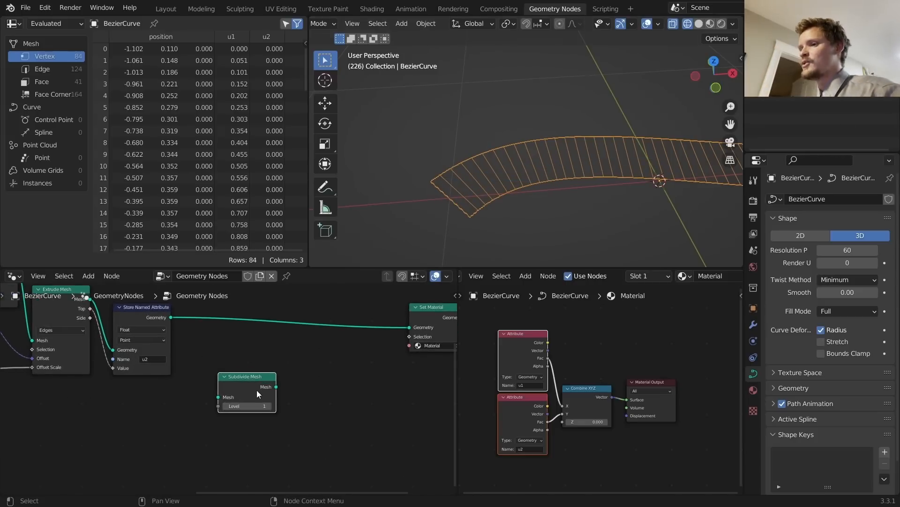
left_click_drag(257, 390, 271, 323)
left_click(278, 346)
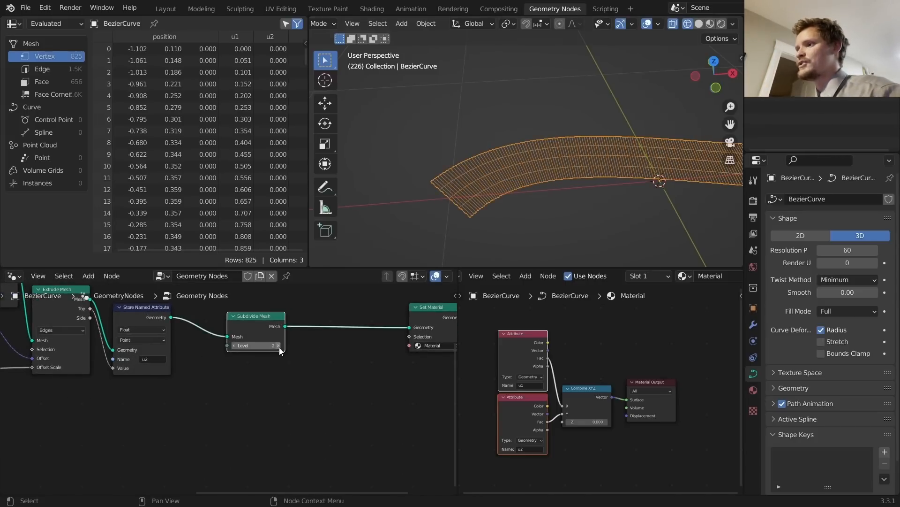
left_click(278, 346)
scroll(480, 189, "up", 4)
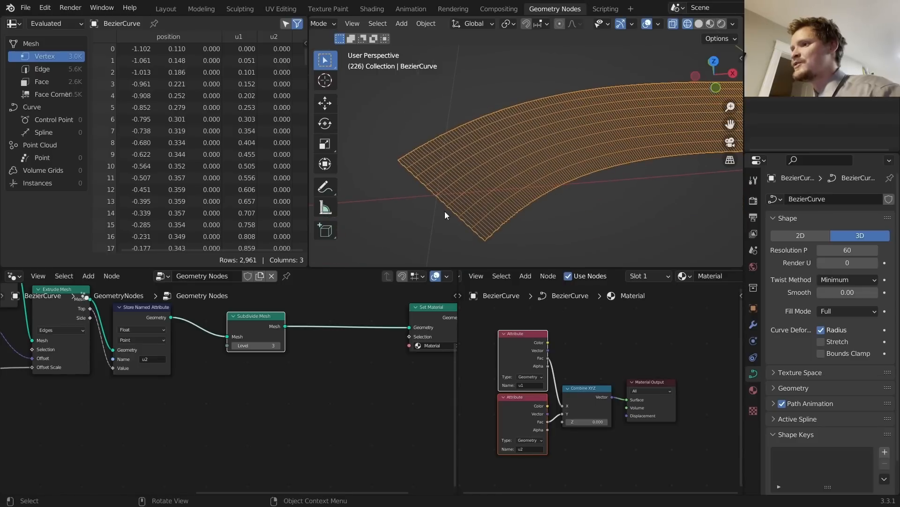
left_click(279, 345)
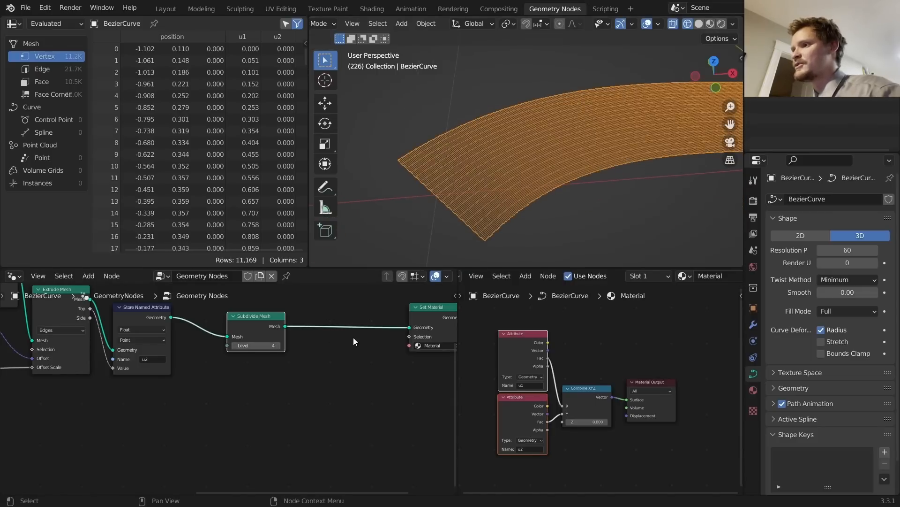
scroll(482, 201, "up", 3)
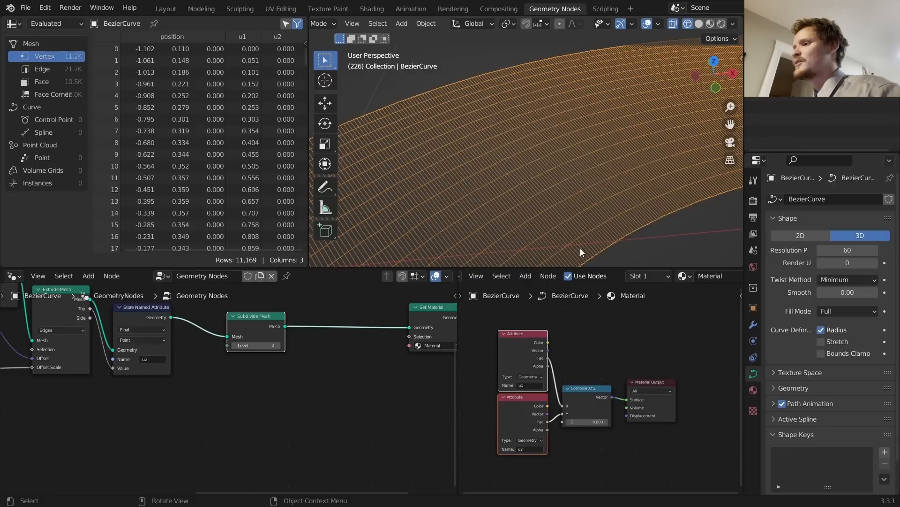
Step: Sketch two note lines across the dense mesh, then undo the second
left_click_drag(580, 248, 456, 57)
left_click_drag(651, 236, 510, 32)
key("ctrl+z")
key("ctrl+z")
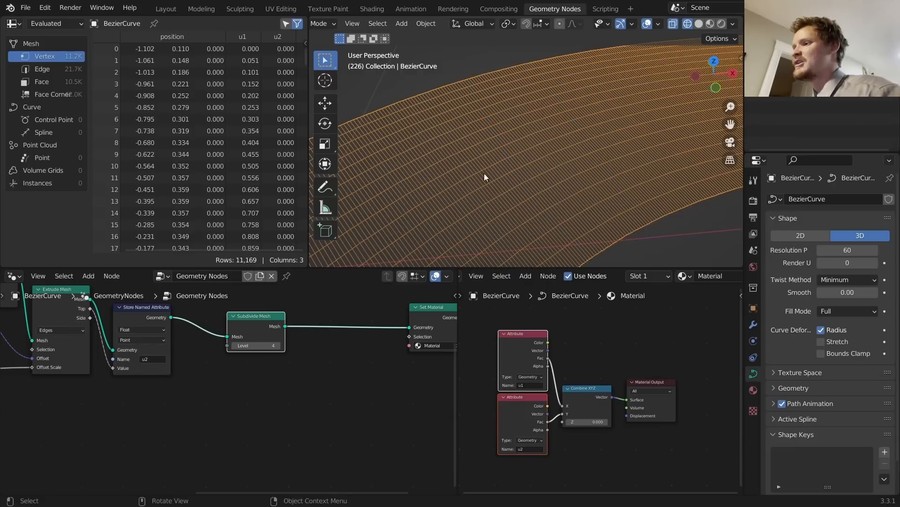
scroll(329, 330, "down", 8)
middle_click_drag(39, 376, 311, 366)
Step: Double the Resample Curve length to 0.1 m
scroll(251, 364, "up", 5)
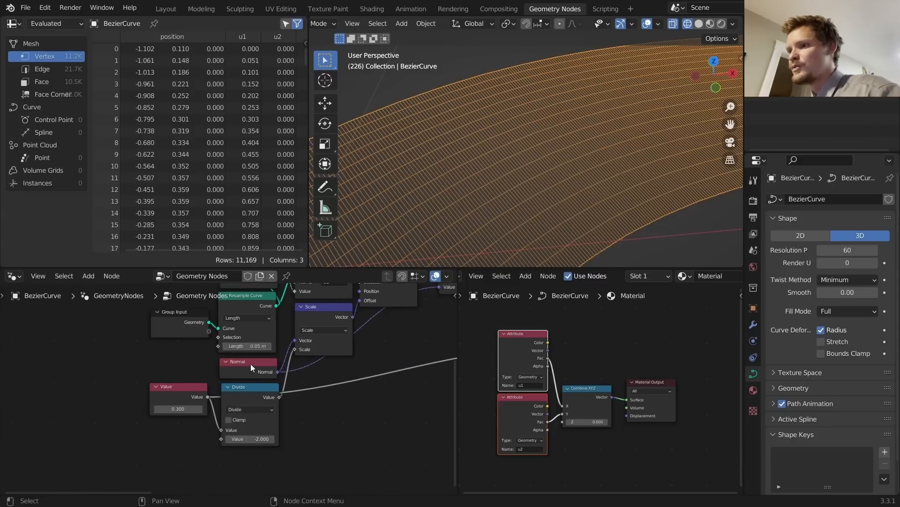
left_click(264, 338)
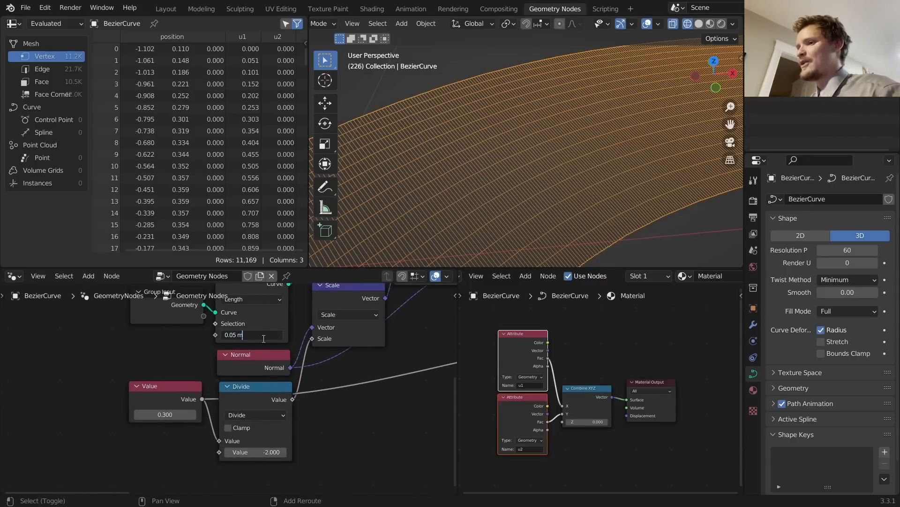
type("*")
key("Return")
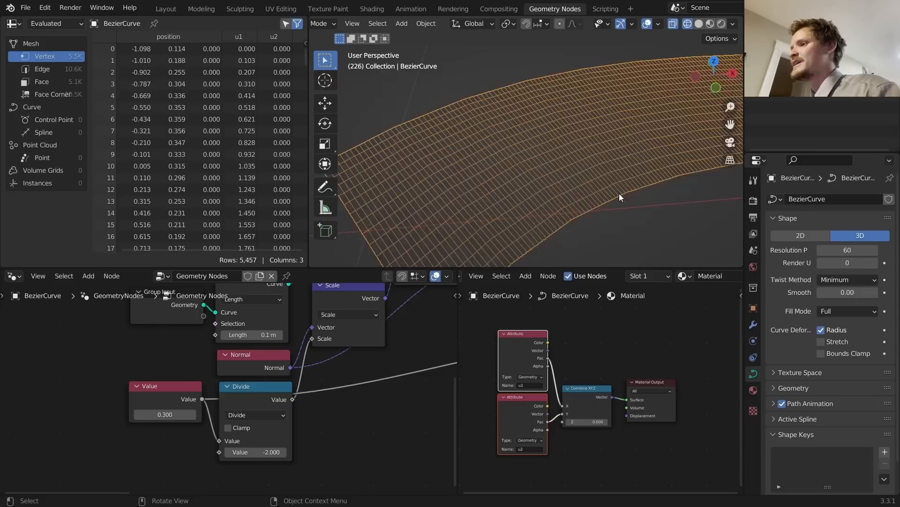
Step: Raise the Subdivide Mesh Level to 5, giving the ribbon 21,153 vertices
middle_click_drag(423, 343, 397, 488)
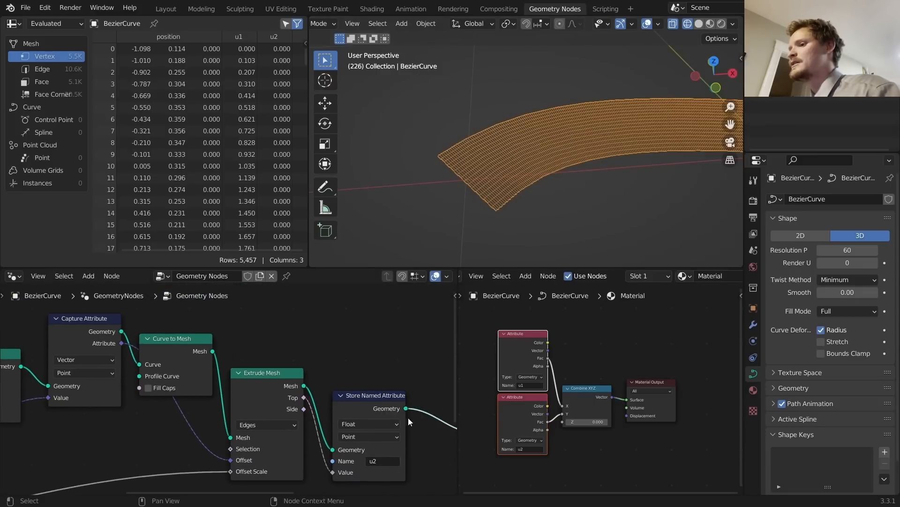
middle_click_drag(412, 396, 225, 323)
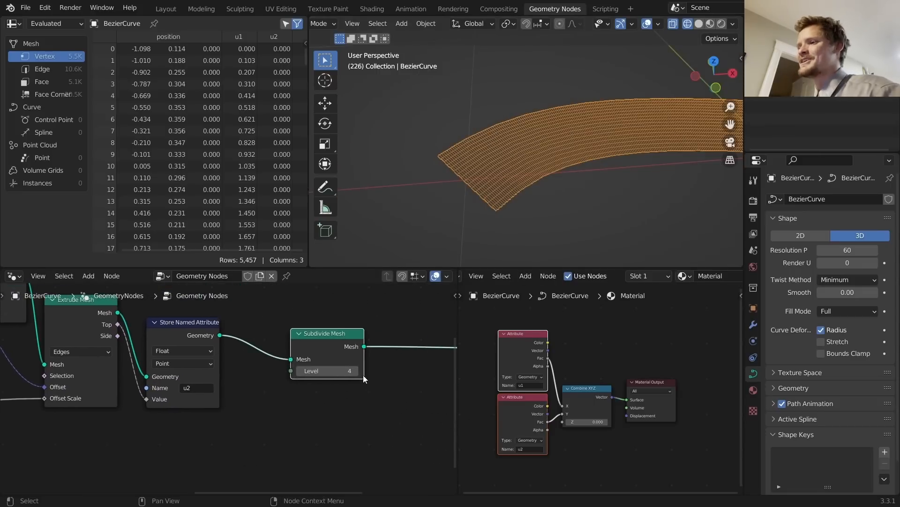
left_click(356, 371)
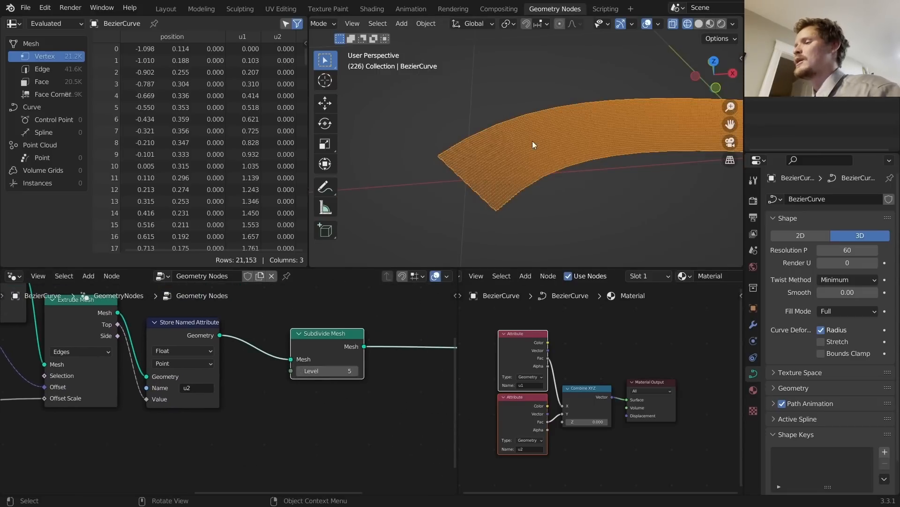
middle_click_drag(533, 141, 483, 187)
scroll(498, 185, "up", 2)
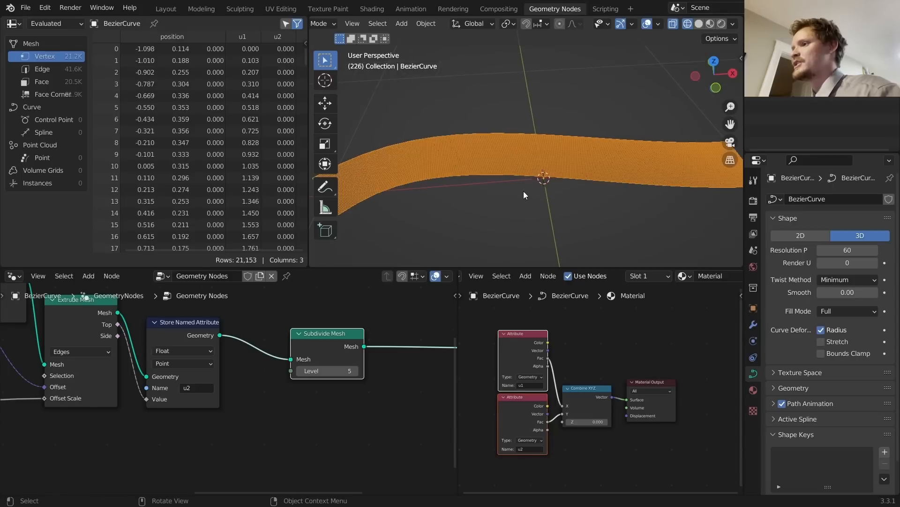
Step: Try extending the curve end with new segments in edit mode, then undo the extensions
key("Tab")
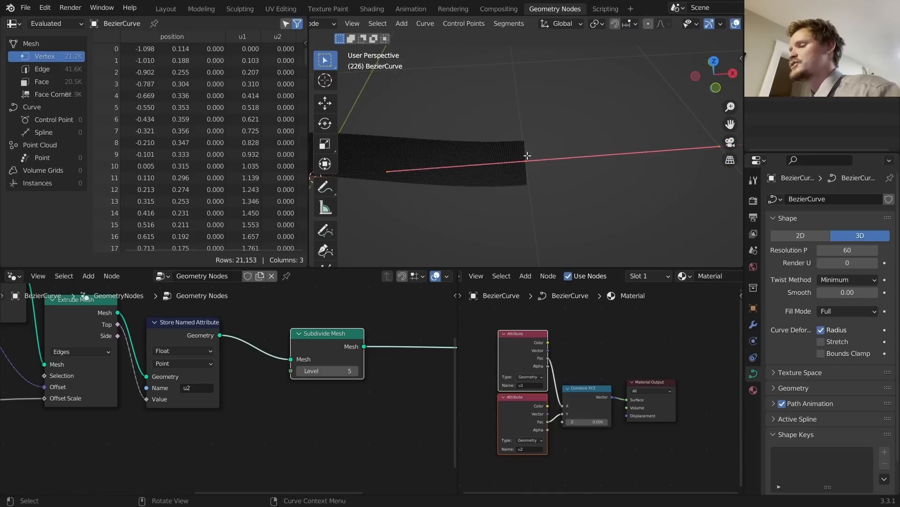
key("g")
left_click(393, 178)
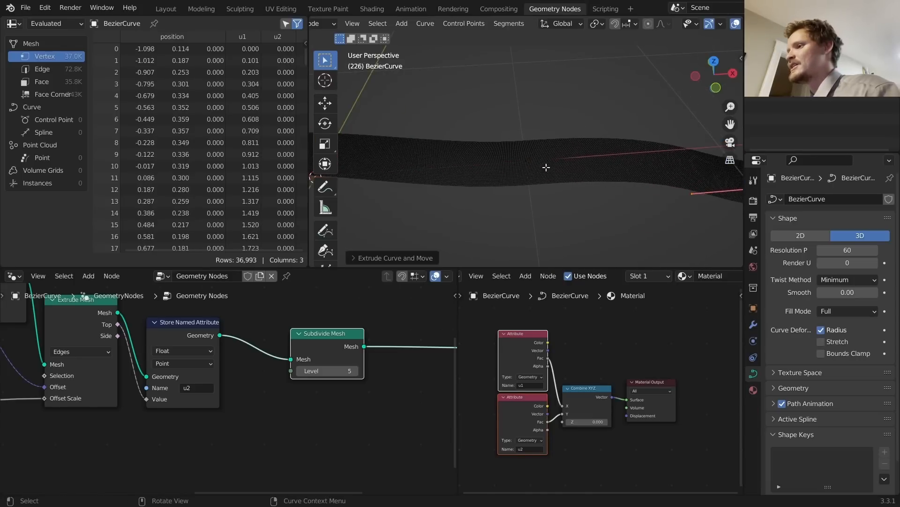
scroll(546, 167, "up", 3)
scroll(579, 182, "down", 4)
scroll(20, 377, "down", 5)
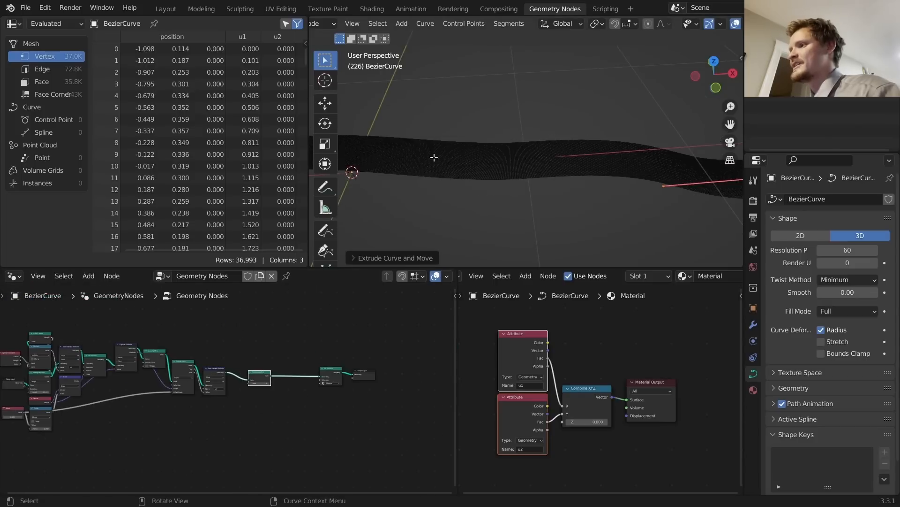
key("e")
left_click(686, 127)
key("ctrl+z")
key("ctrl+z")
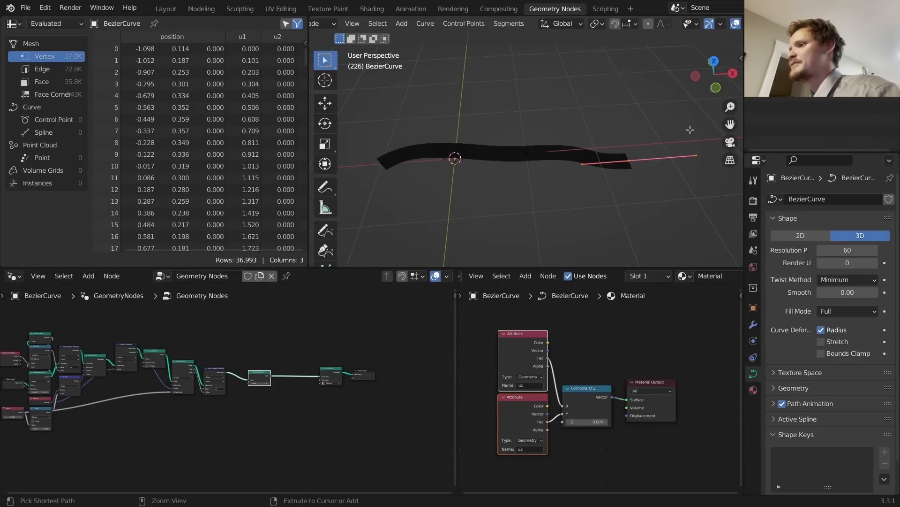
key("Tab")
Step: Frame the whole river ribbon in the viewport
scroll(536, 149, "up", 5)
middle_click_drag(395, 158, 551, 169, "shift")
middle_click_drag(471, 175, 537, 145, "shift")
scroll(272, 394, "up", 2)
scroll(324, 390, "up", 2)
key("shift+a")
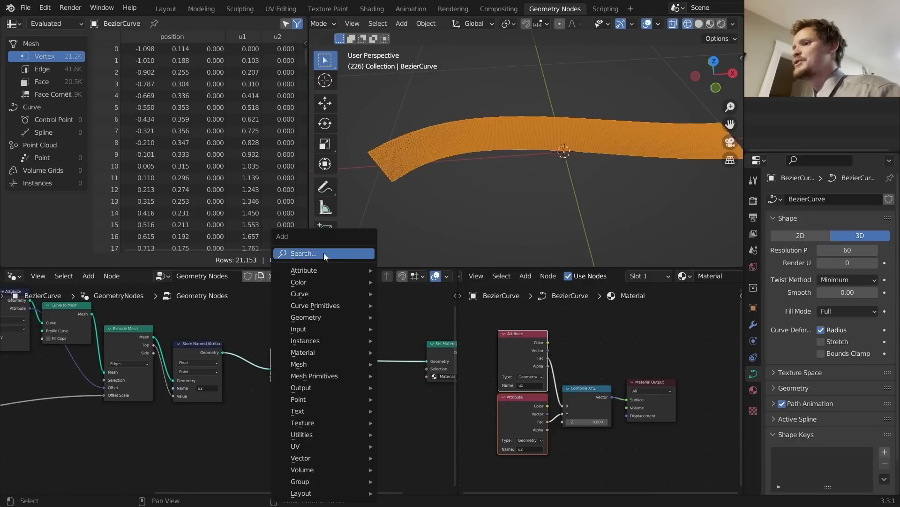
Step: Add a Set Position node after Subdivide Mesh
left_click(332, 254)
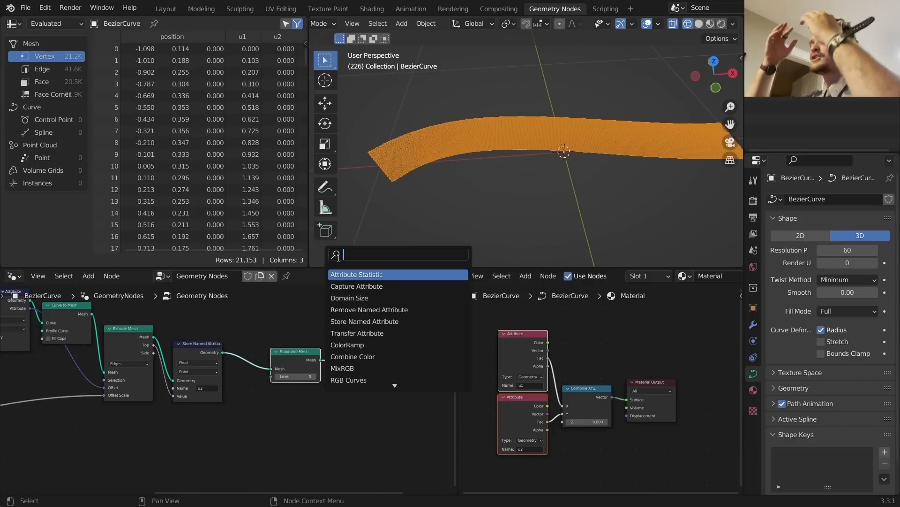
type("set mat")
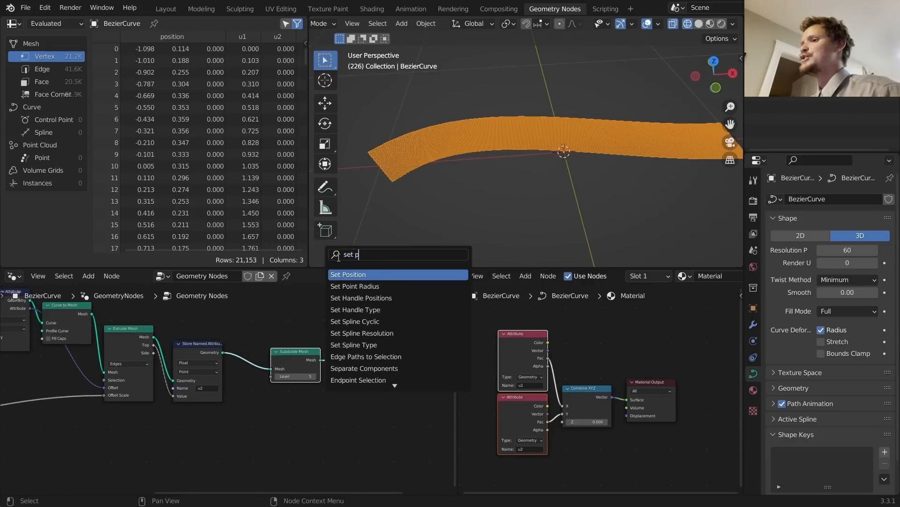
key("Return")
left_click(375, 330)
middle_click_drag(347, 371, 365, 339)
Step: Feed the Set Position offset from a Combine XYZ node, trying Z 1.100 then reverting to 0
left_click_drag(367, 336, 310, 383)
type("c")
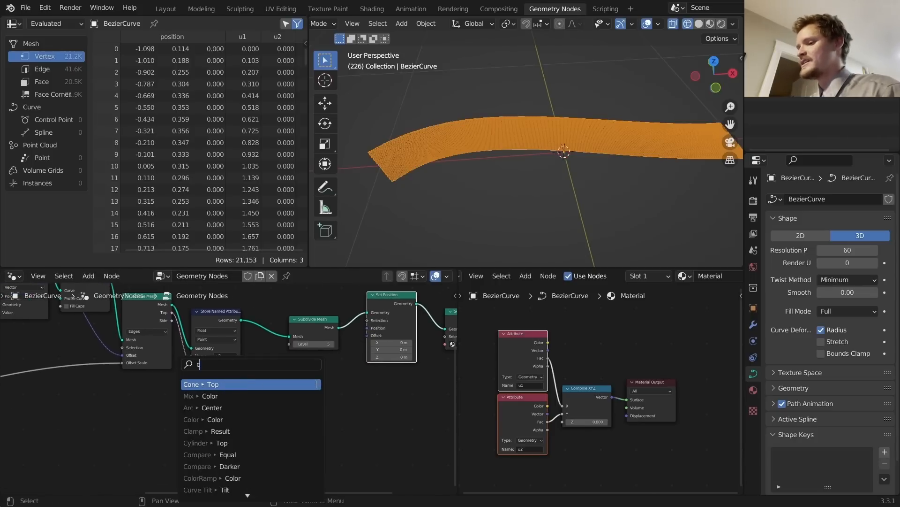
type("ombine")
key("Return")
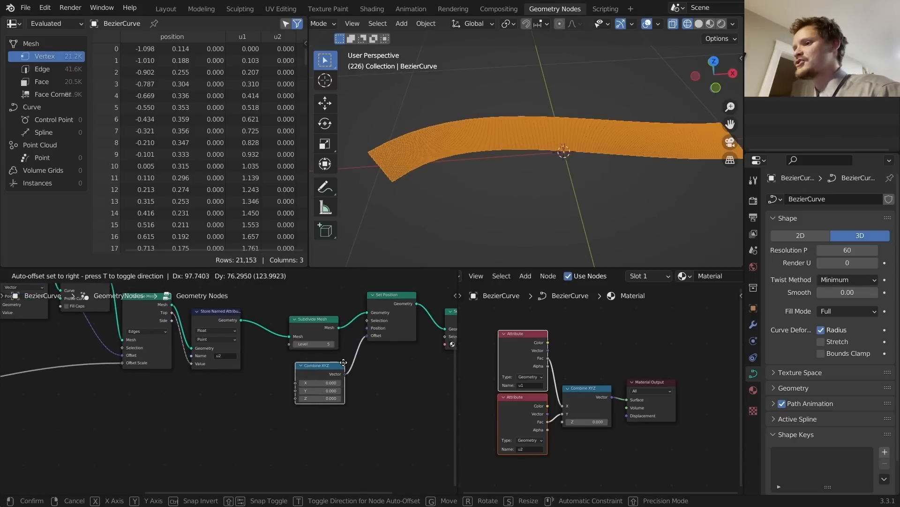
left_click(335, 406)
scroll(335, 407, "up", 2)
scroll(335, 407, "up", 1)
left_click_drag(361, 405, 389, 404)
key("ctrl+z")
key("ctrl+z")
key("ctrl+z")
key("ctrl+z")
key("ctrl+z")
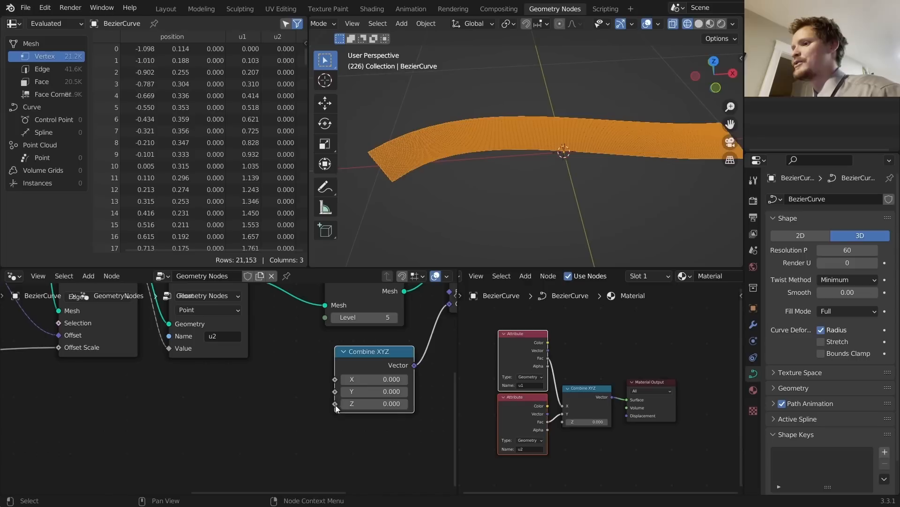
Step: Drive the Combine XYZ Z input with a Noise Texture and orbit to view the bumpy ribbon
left_click_drag(335, 403, 254, 424)
type("nois")
key("Return")
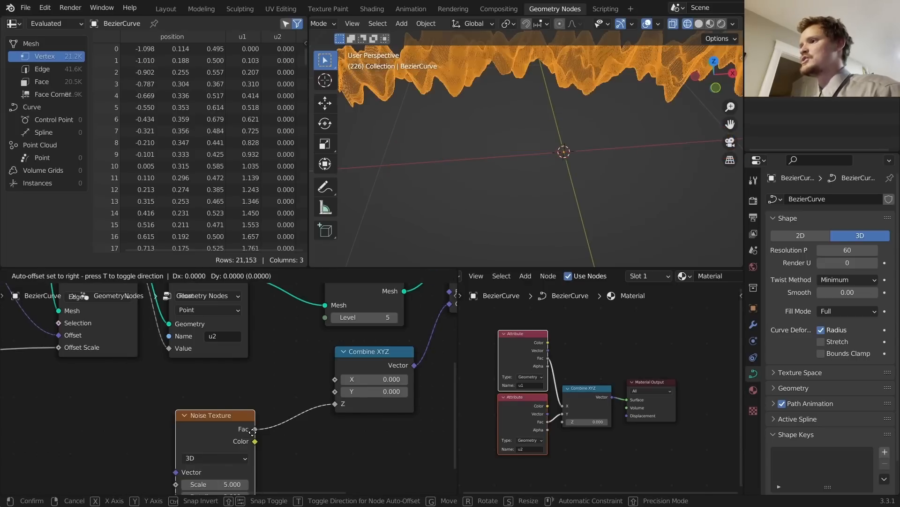
left_click(285, 392)
scroll(609, 140, "down", 5)
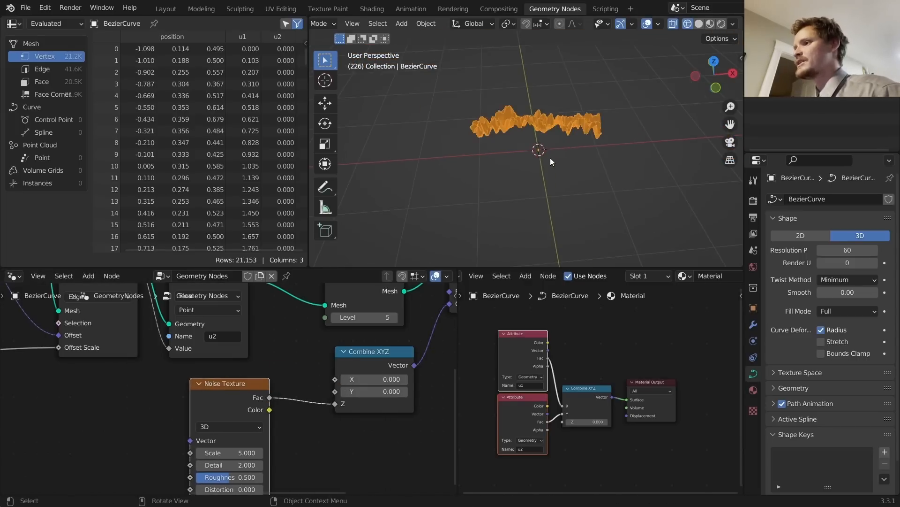
middle_click_drag(536, 157, 496, 176)
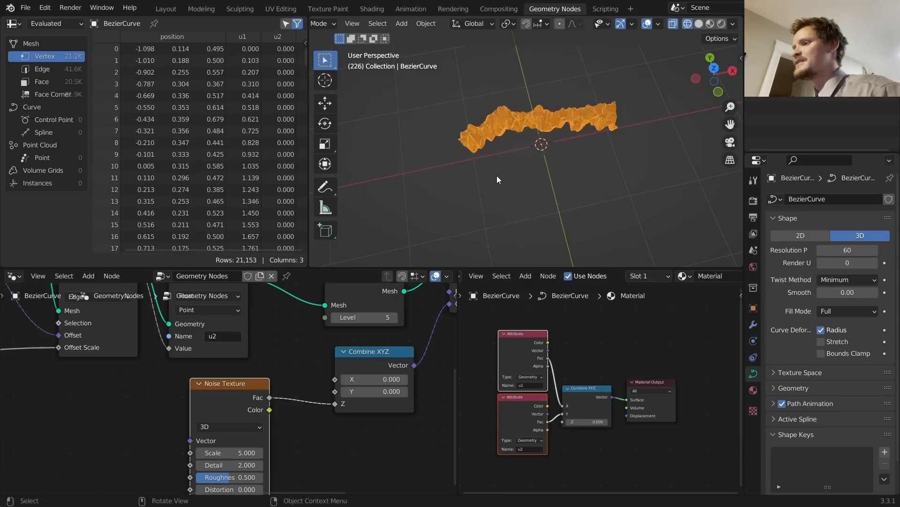
Step: Feed a Position node into the Noise Texture's Vector input
left_click_drag(190, 440, 107, 432)
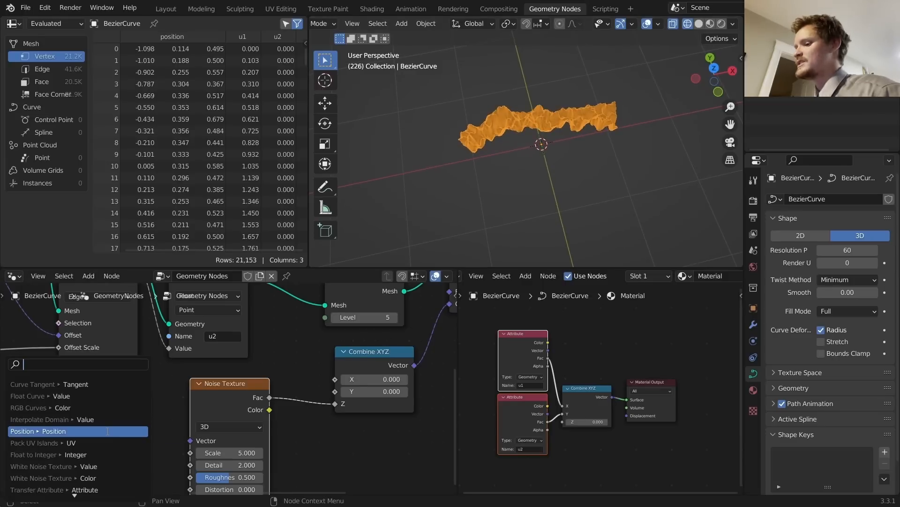
type("pos")
key("Return")
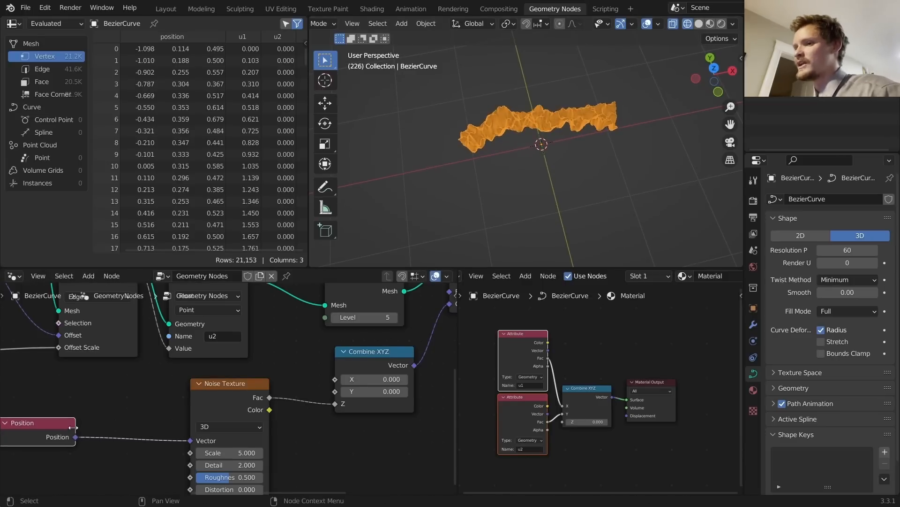
left_click(181, 406)
Step: Insert a Vector Math Add node between Position and Noise and raise its X offset, in solid shading
key("shift+a")
left_click(142, 258)
type("vec")
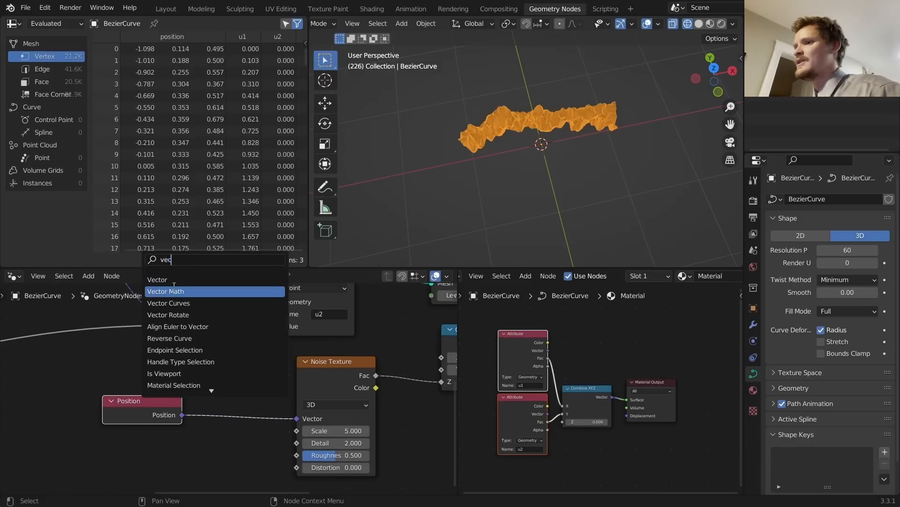
left_click(172, 288)
left_click(190, 411)
left_click(698, 24)
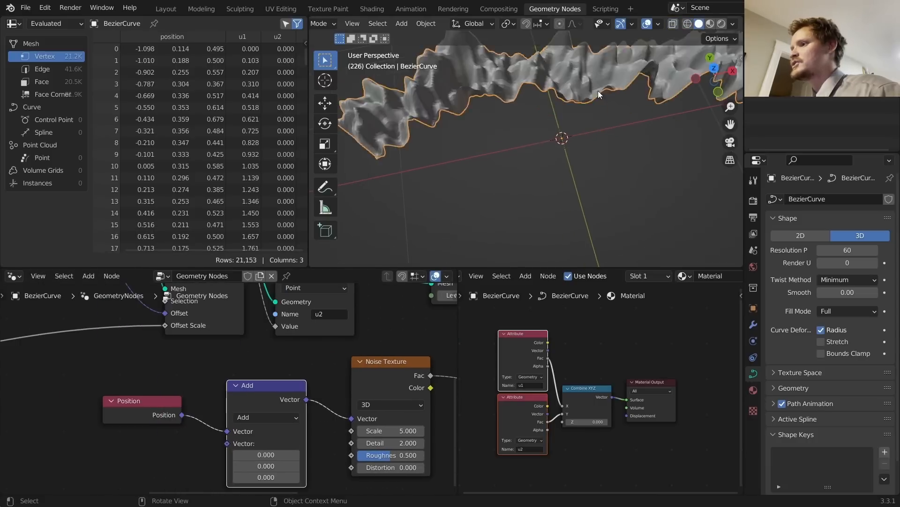
left_click_drag(254, 456, 394, 455)
Step: Reshape the curve end in edit mode by moving, rotating and extruding its last control point
mouse_move(680, 125)
left_mouse_down()
mouse_move(449, 173)
mouse_move(493, 119)
left_mouse_up()
key("ctrl+z")
scroll(553, 155, "down", 4)
key("Tab")
key("g")
left_click(486, 97)
key("ctrl+z")
key("r")
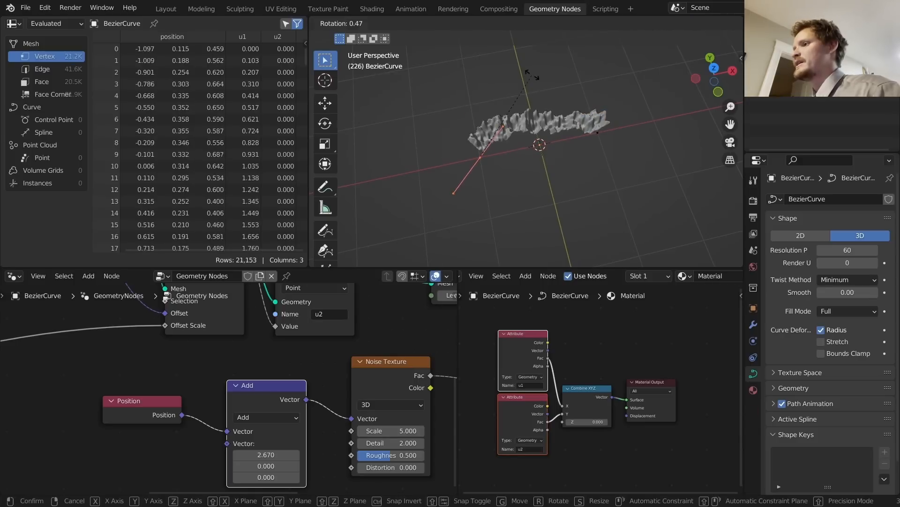
left_click(546, 239)
key("e")
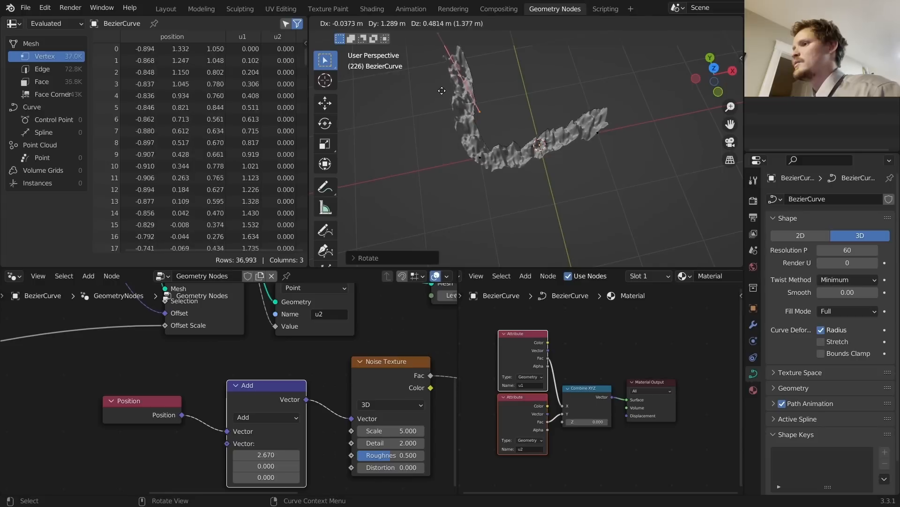
left_click(513, 115)
key("Tab")
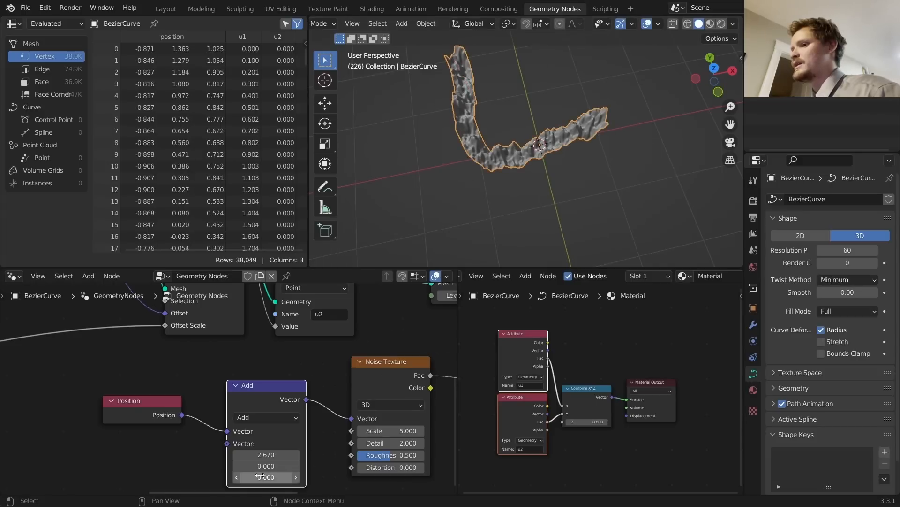
Step: Nudge the Add X offset further, then undo and delete the Position and Add nodes
left_click_drag(266, 455, 300, 455)
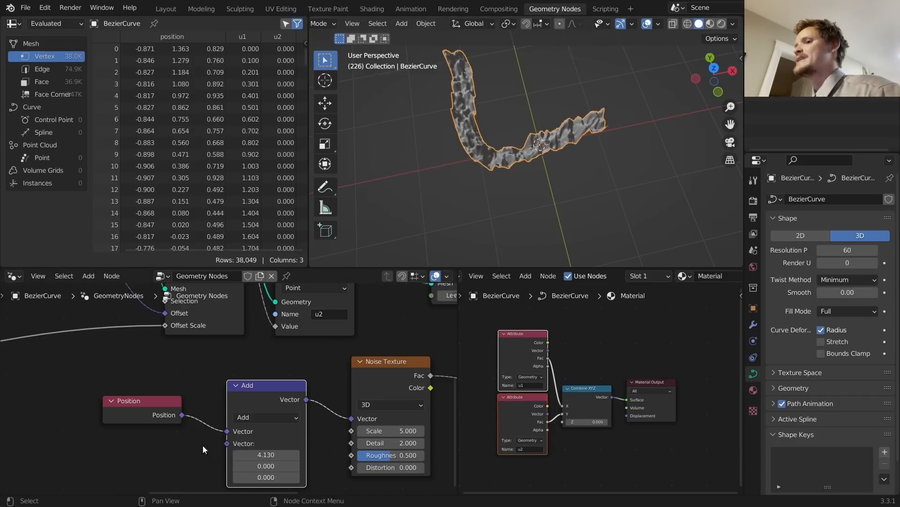
left_click_drag(173, 454, 271, 393)
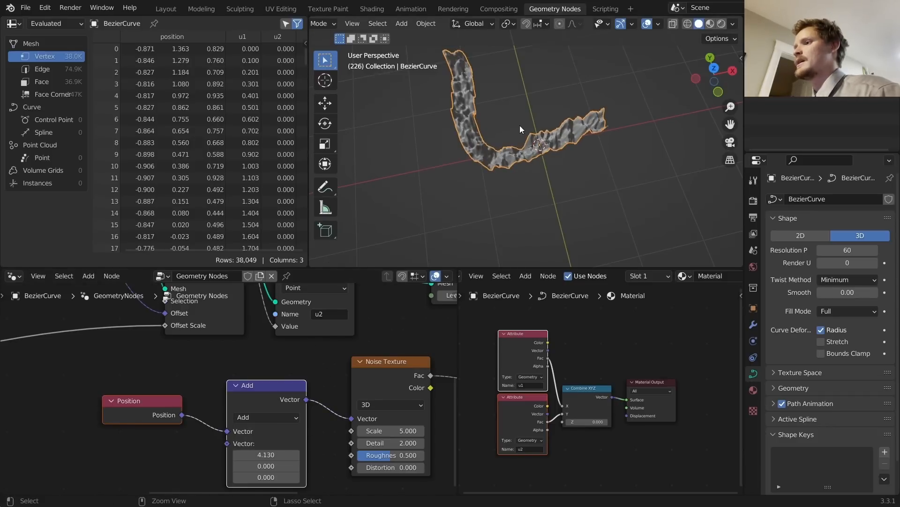
key("ctrl+z")
key("ctrl+z")
key("ctrl+z")
key("ctrl+z")
key("ctrl+z")
key("ctrl+z")
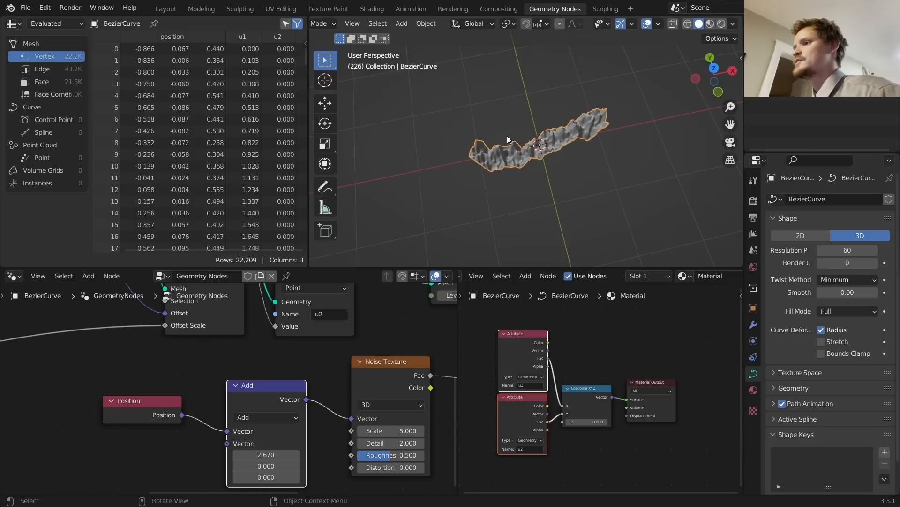
left_click_drag(117, 463, 249, 388)
key("x")
Step: Add a Named Attribute node by searching 'name'
scroll(235, 384, "down", 6)
middle_click_drag(269, 345, 280, 377)
scroll(255, 374, "up", 3)
middle_click_drag(167, 428, 231, 361)
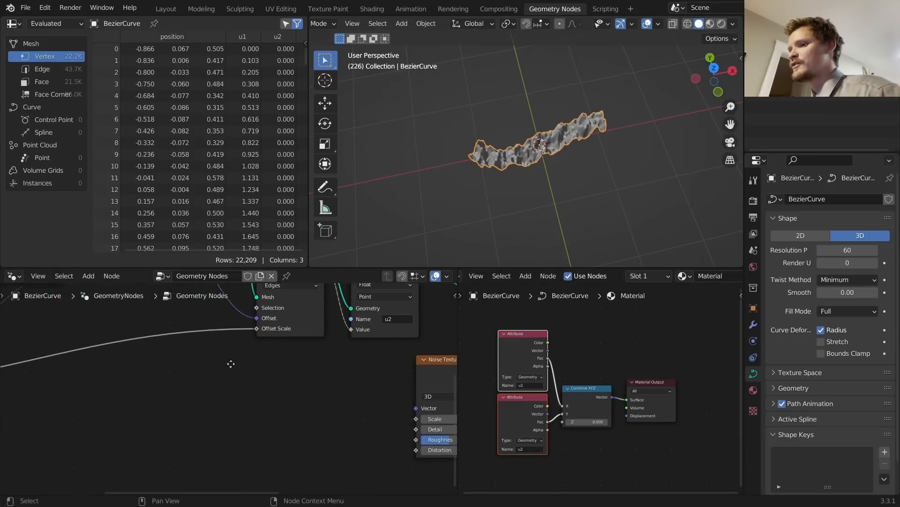
key("shift+a")
left_click(188, 255)
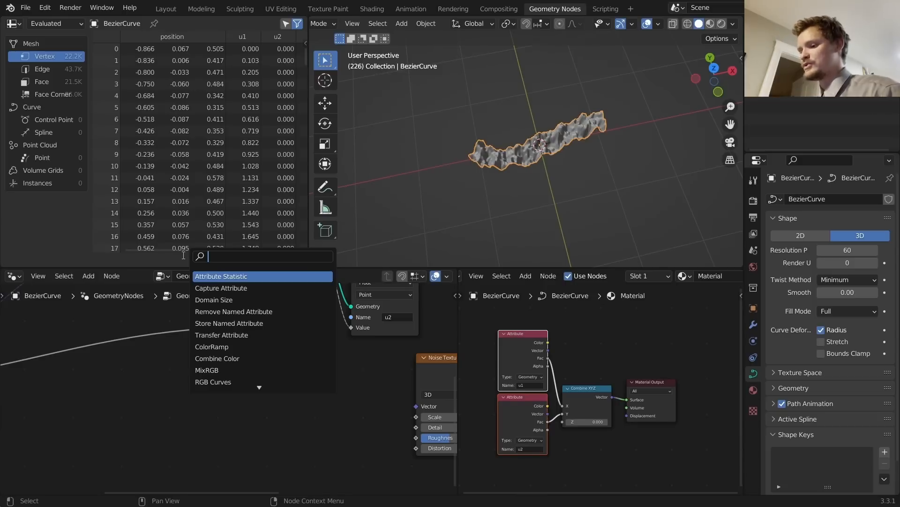
type("name")
key("Return")
Step: Add two stacked Named Attribute nodes reading the attributes u1 and u2
left_click(142, 394)
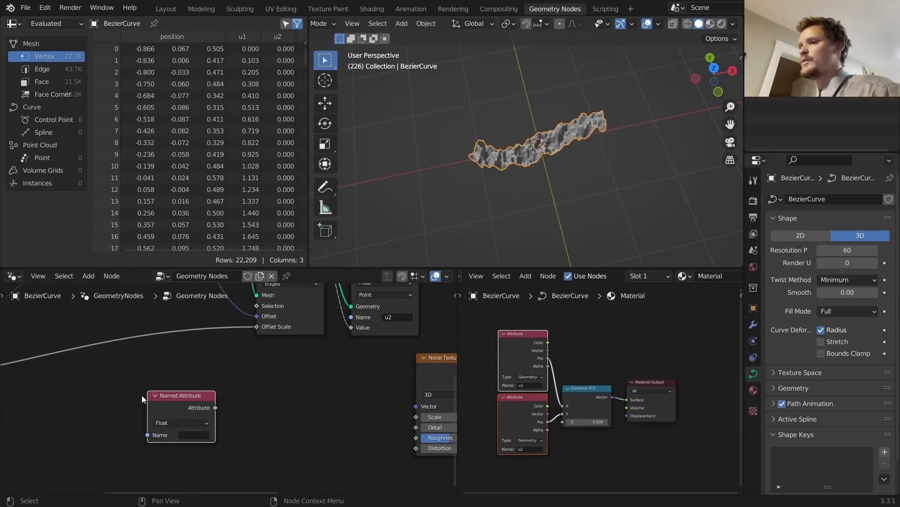
scroll(191, 383, "down", 6)
scroll(271, 424, "up", 5)
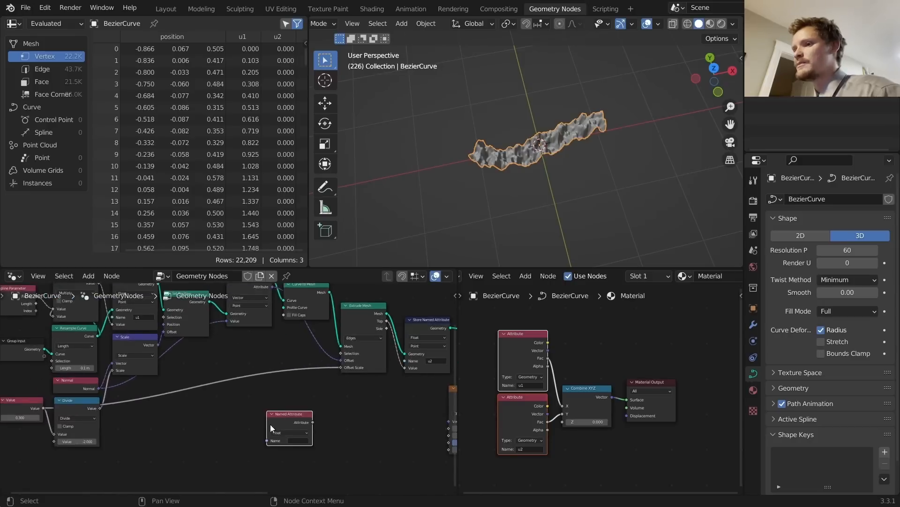
left_click(290, 402)
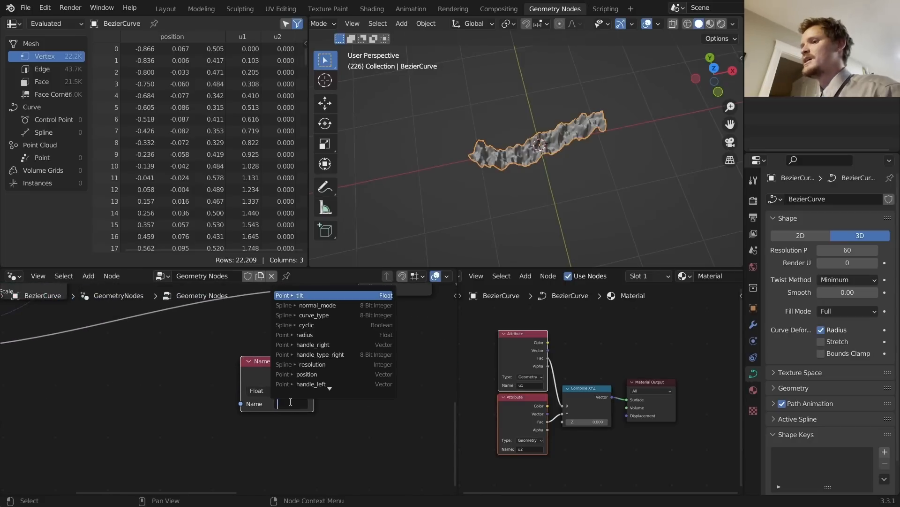
type("u1")
key("Return")
left_click_drag(278, 361, 276, 339)
key("shift+d")
left_click(280, 396)
left_click(291, 437)
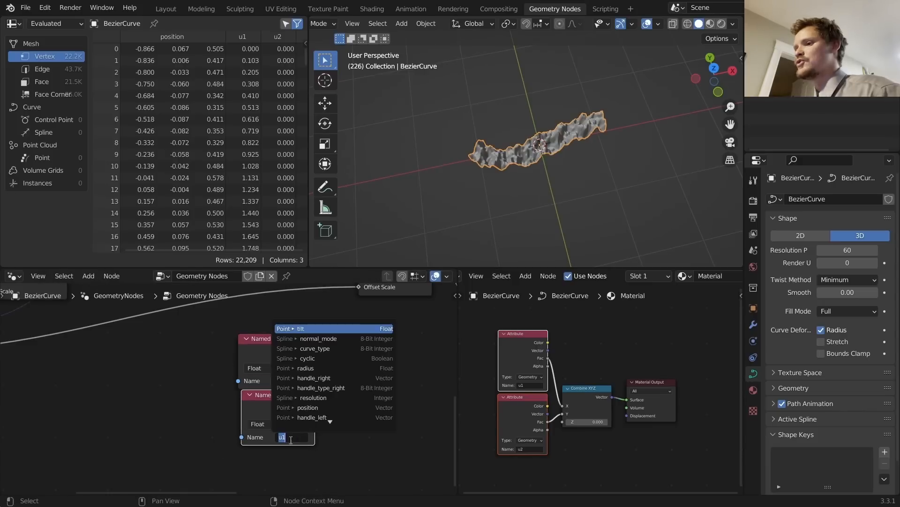
type("u2")
key("Return")
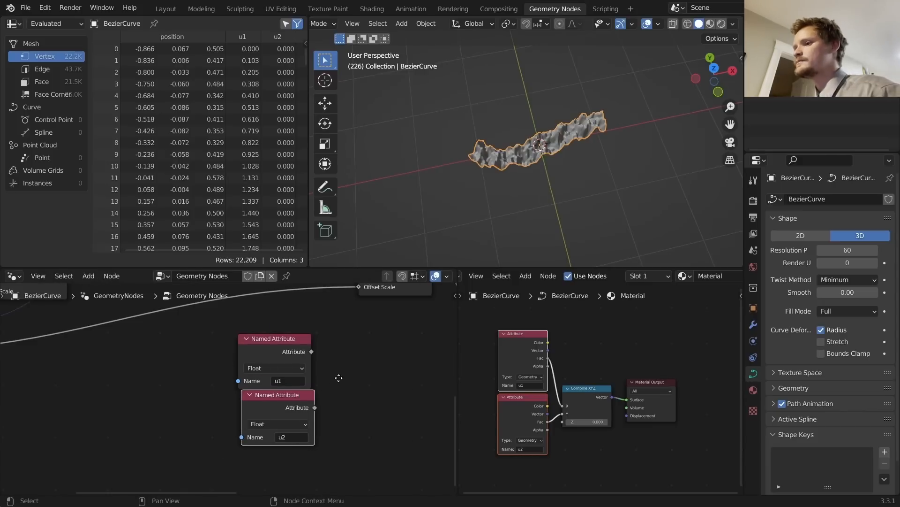
Step: Feed u1 and u2 into a Combine XYZ's X and Y, driving the Noise Texture Vector
middle_click_drag(338, 377, 227, 379)
key("shift+a")
left_click(240, 254)
type("combine")
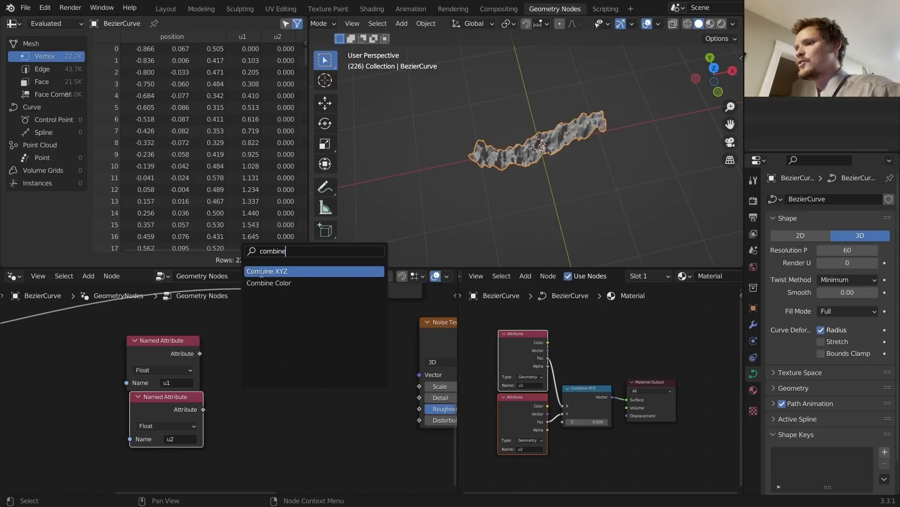
left_click(261, 273)
left_click(255, 370)
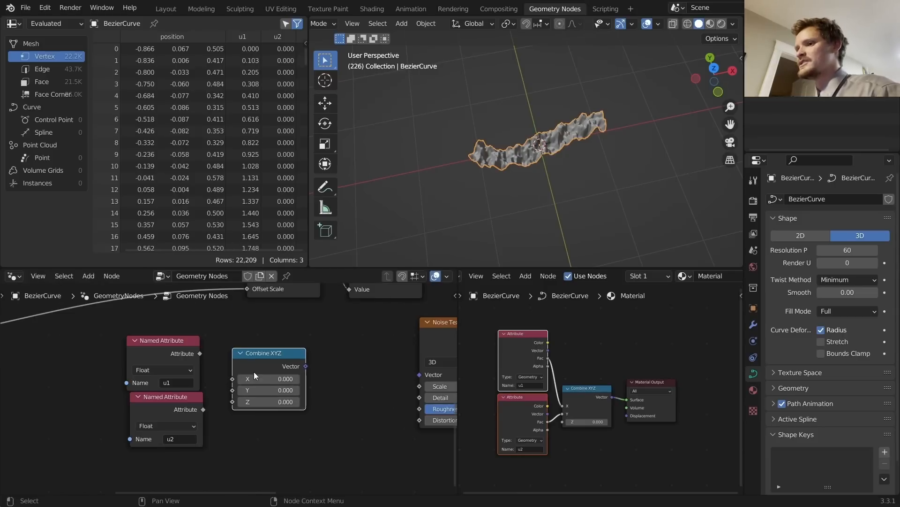
right_click_drag(190, 368, 300, 358, "alt")
right_click_drag(188, 411, 274, 376, "alt")
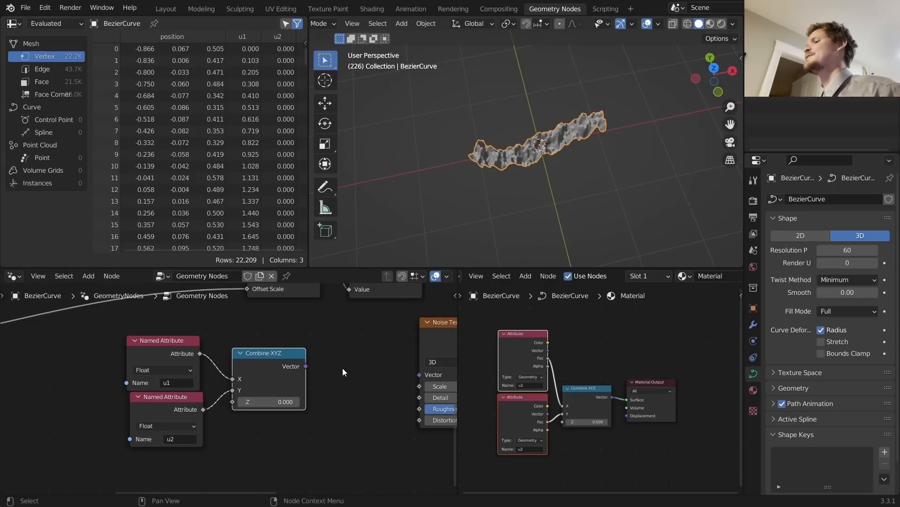
middle_click_drag(343, 368, 291, 363)
right_click_drag(246, 362, 386, 356, "alt")
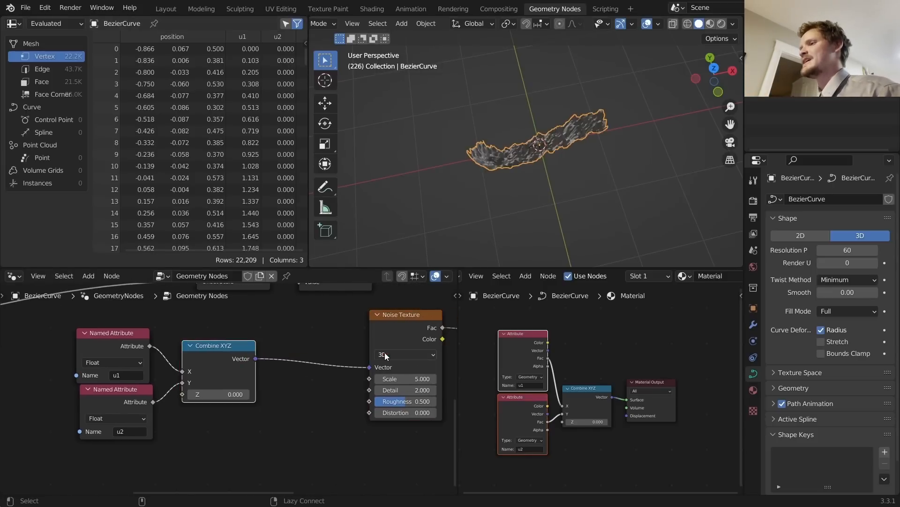
Step: Move a curve handle in top view so the ribbon bends into a V
scroll(510, 170, "up", 6)
scroll(511, 169, "down", 4)
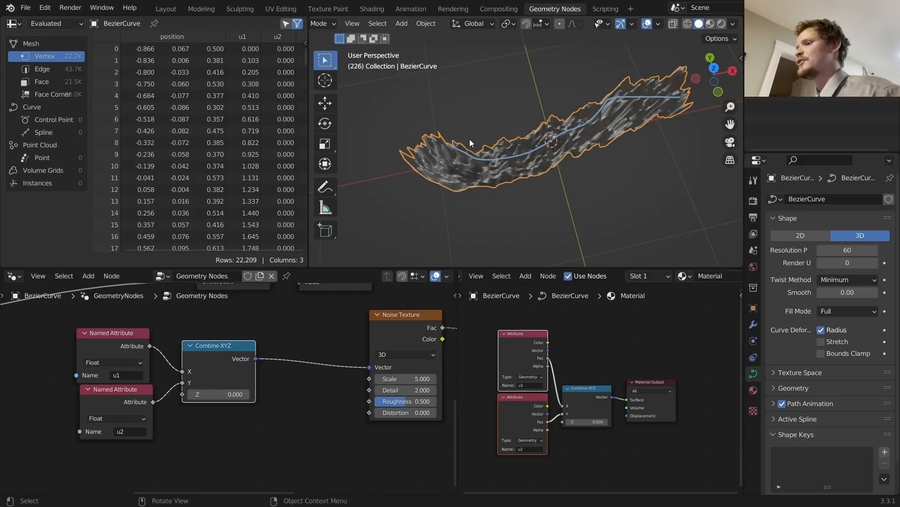
scroll(470, 147, "down", 4)
key("Tab")
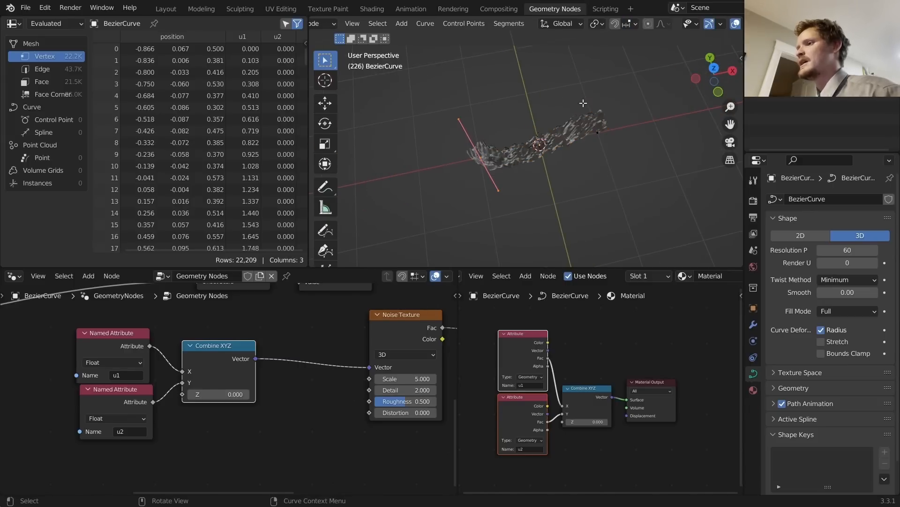
left_click(714, 68)
key("g")
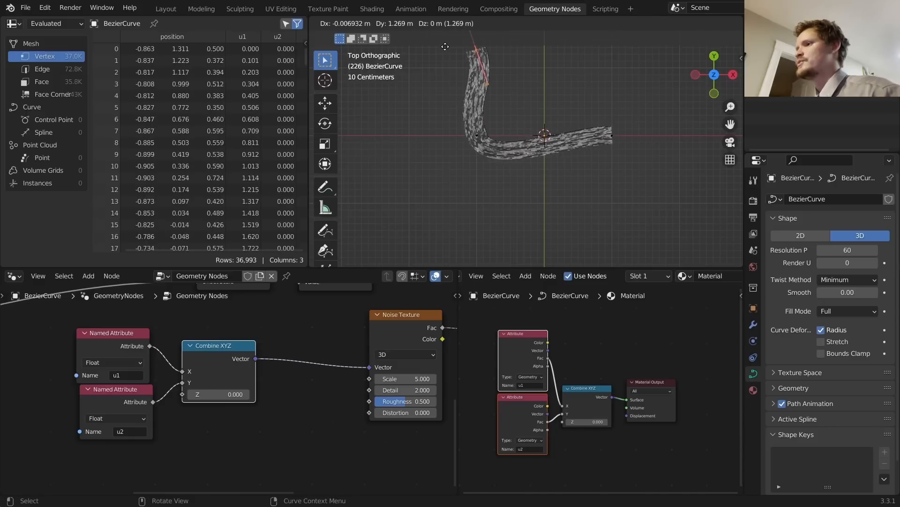
left_click(445, 46)
key("Tab")
middle_click_drag(527, 125, 585, 81)
Step: Start adding another node through the node editor's add-node search
middle_click_drag(370, 381, 376, 360)
key("shift+a")
left_click(281, 254)
Step: Insert a Math Add node between u1 and Combine XYZ, raising its value above 0.5
type("math")
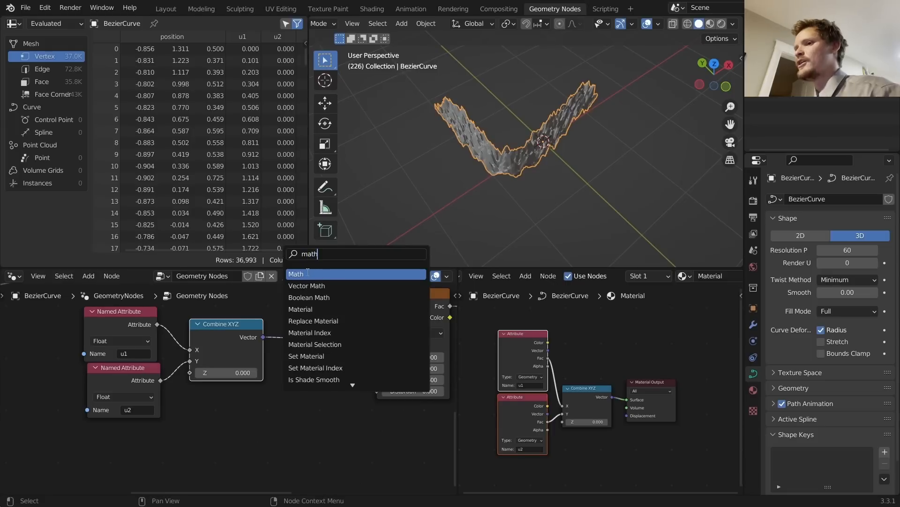
key("Return")
left_click(208, 313)
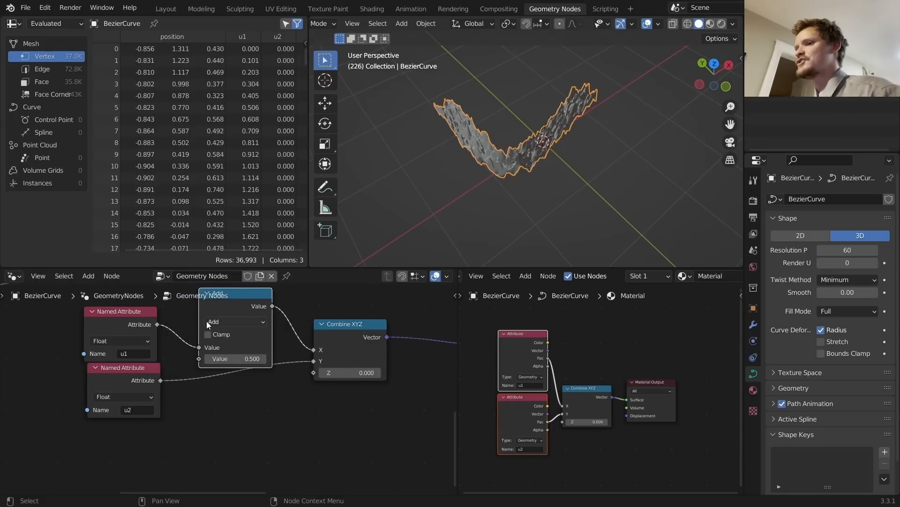
middle_click_drag(210, 324, 231, 339)
left_click_drag(258, 374, 284, 370, "shift")
middle_click_drag(549, 183, 522, 116)
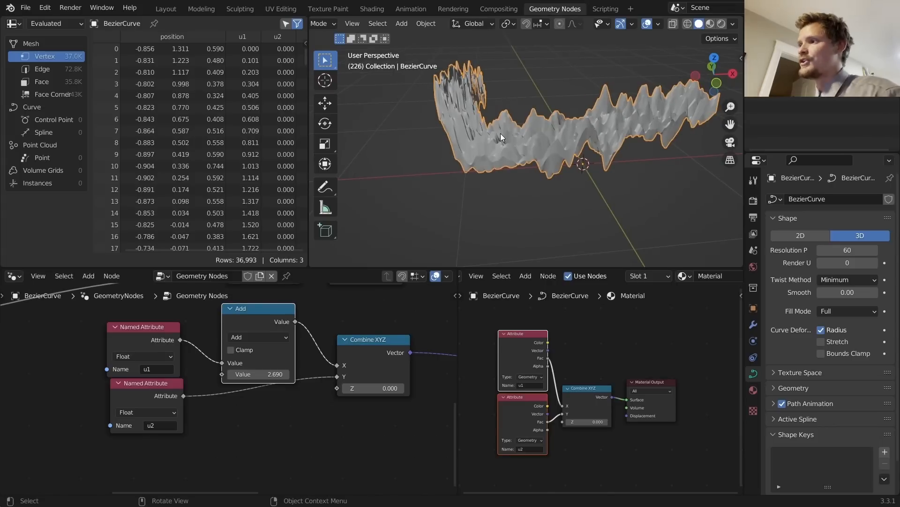
scroll(323, 369, "down", 1)
middle_click_drag(462, 197, 513, 218)
Step: Put a Math Subtract 0.5 node after the Noise Texture and compare the ribbon with it muted
middle_click_drag(382, 334, 303, 345)
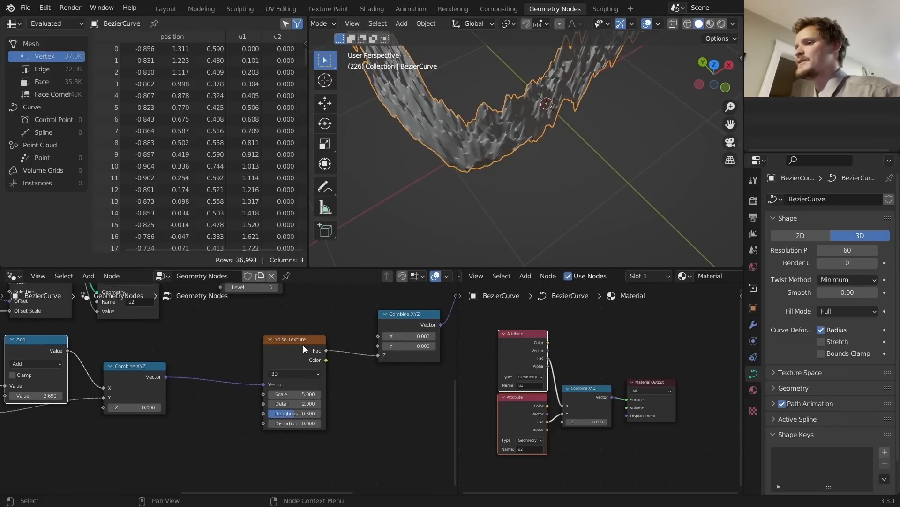
left_click_drag(303, 345, 242, 352)
key("shift+a")
left_click(299, 252)
type("m")
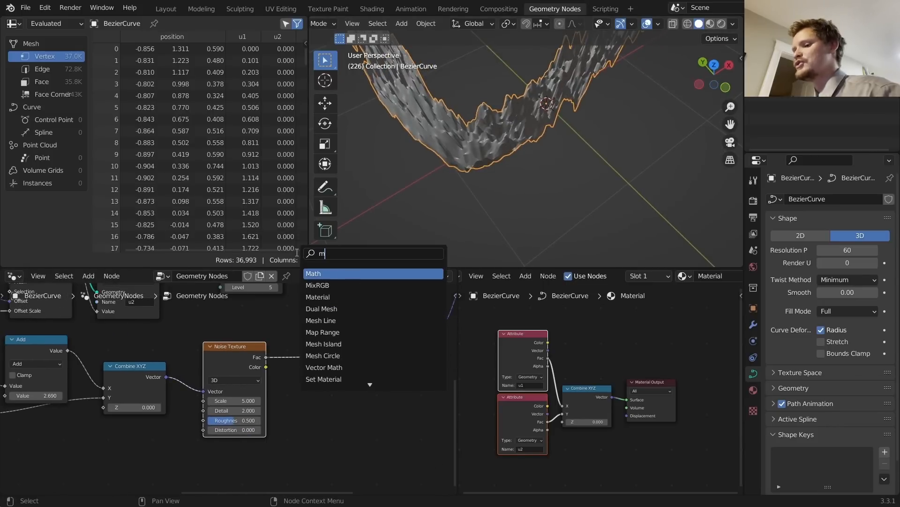
type("ath")
key("Return")
left_click(319, 338)
left_click(323, 346)
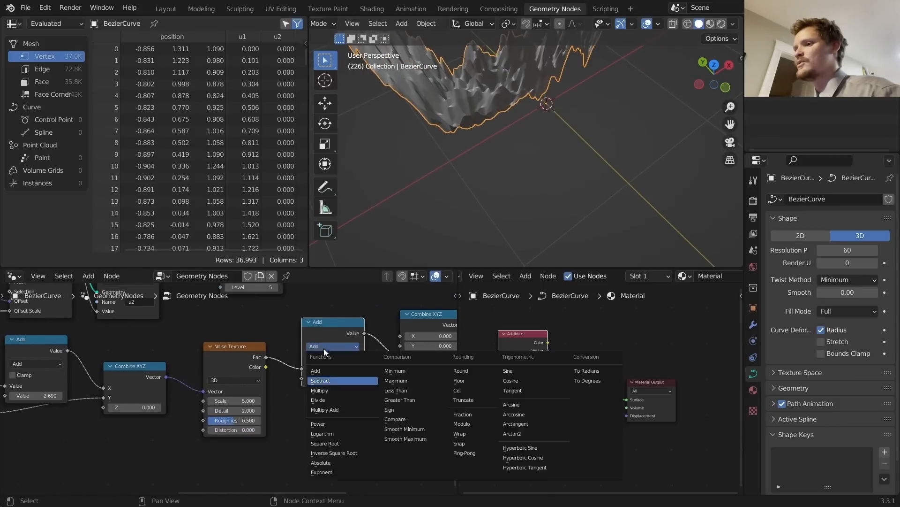
left_click(328, 380)
middle_click_drag(509, 159, 411, 150)
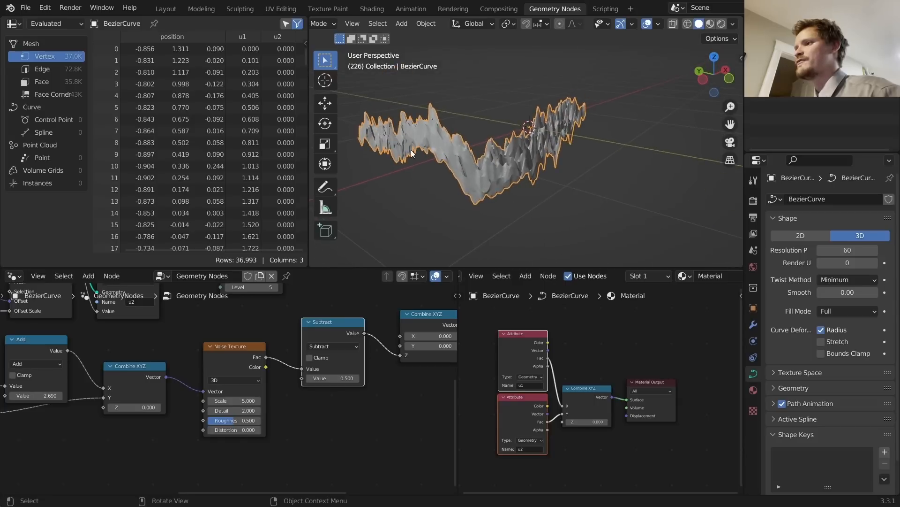
left_click(703, 81)
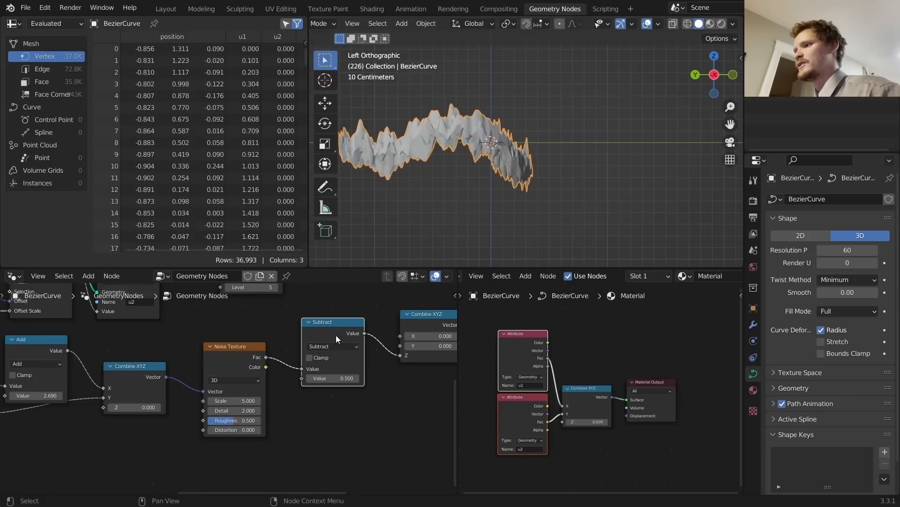
key("m")
key("m")
Step: Duplicate the Subtract node as a Multiply by 0.1 before Combine XYZ
key("shift+d")
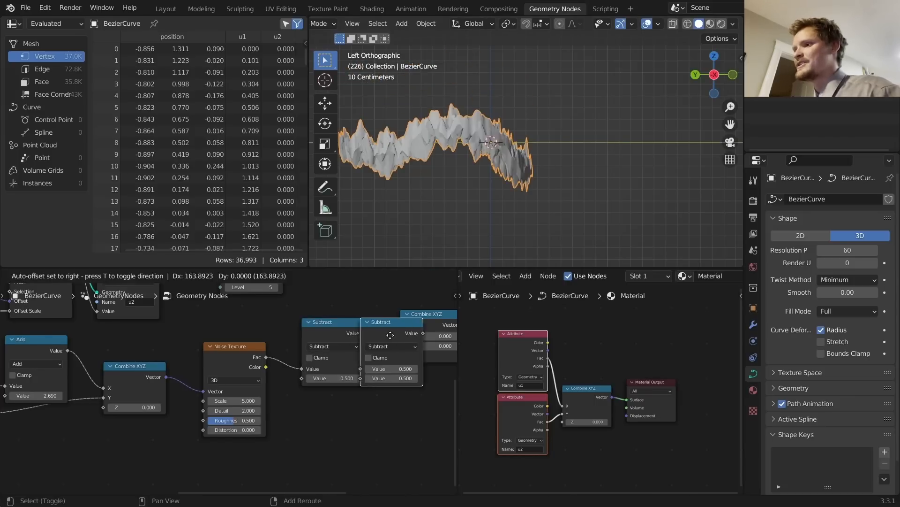
left_click(422, 351)
left_click(421, 348)
left_click(427, 371)
left_click(427, 374)
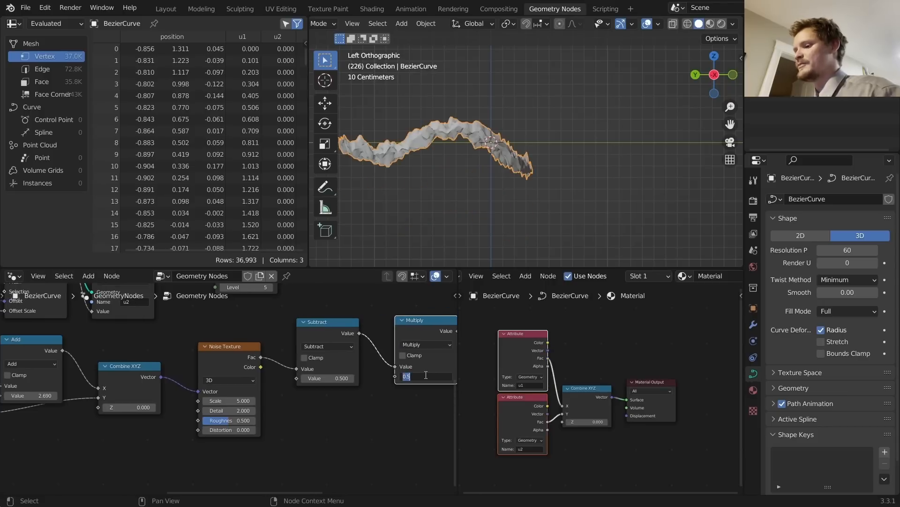
type(".1")
key("Return")
middle_click_drag(702, 201, 471, 147)
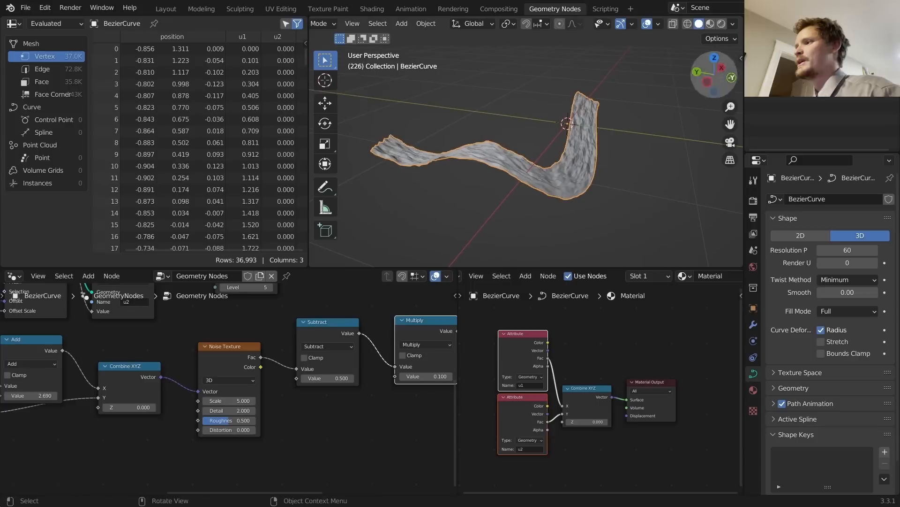
Step: Check the ribbon from the left side, then return to a perspective view
left_click(707, 82)
key("Tab")
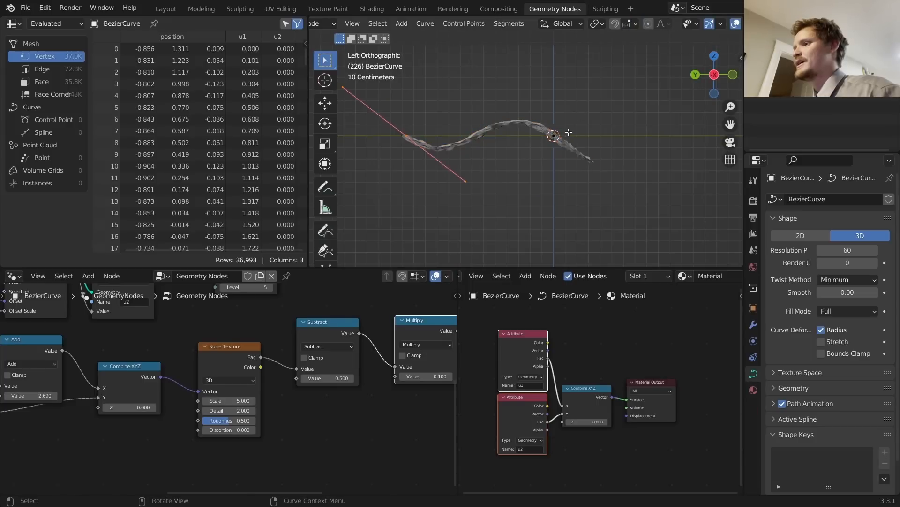
key("Tab")
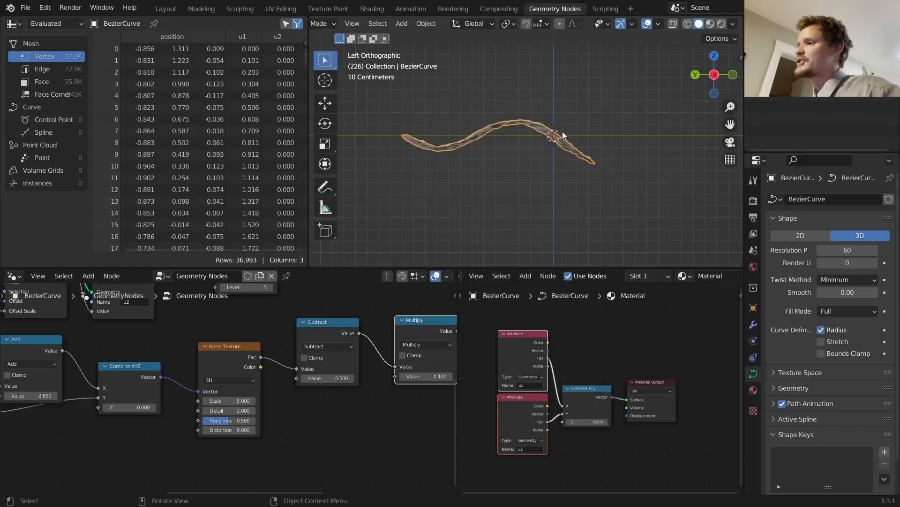
middle_click_drag(562, 131, 528, 183)
Step: Try rotating the curve's end control point in edit mode, undoing each attempt
key("Tab")
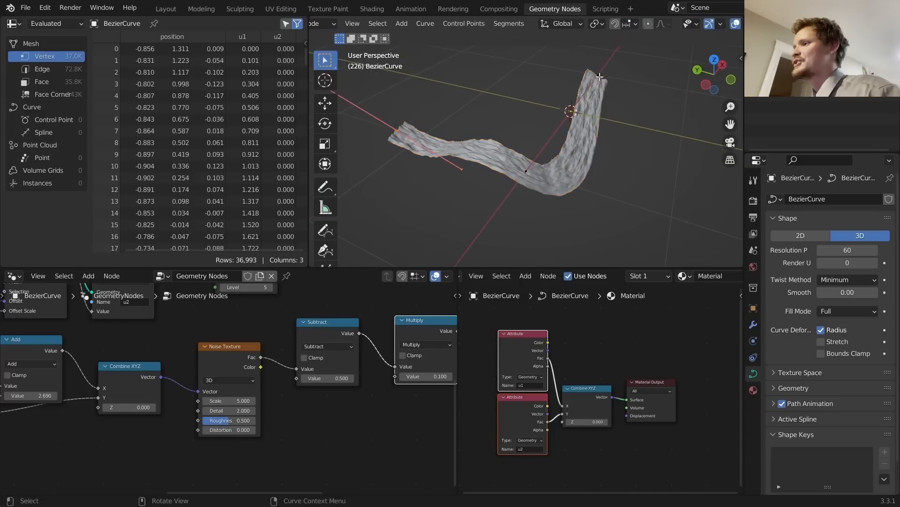
left_click(610, 85)
key("r")
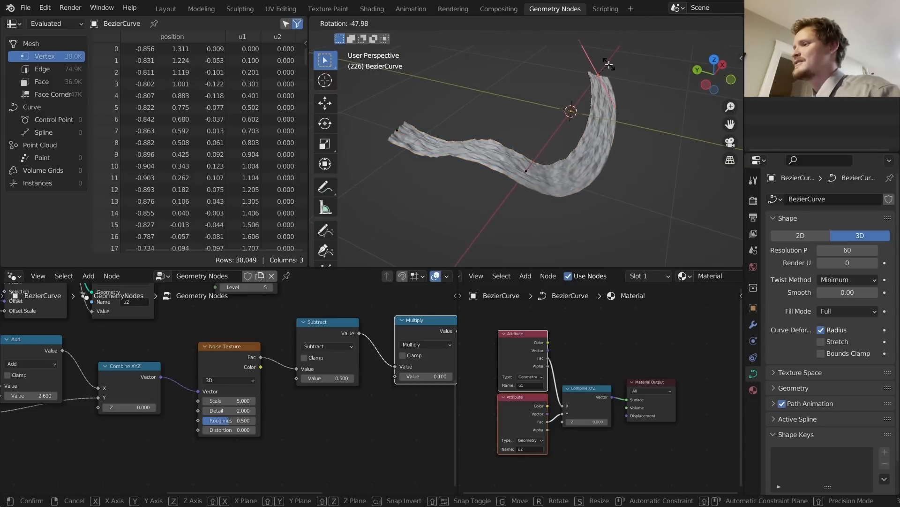
left_click(609, 64)
key("ctrl+z")
left_click(703, 84)
key("r")
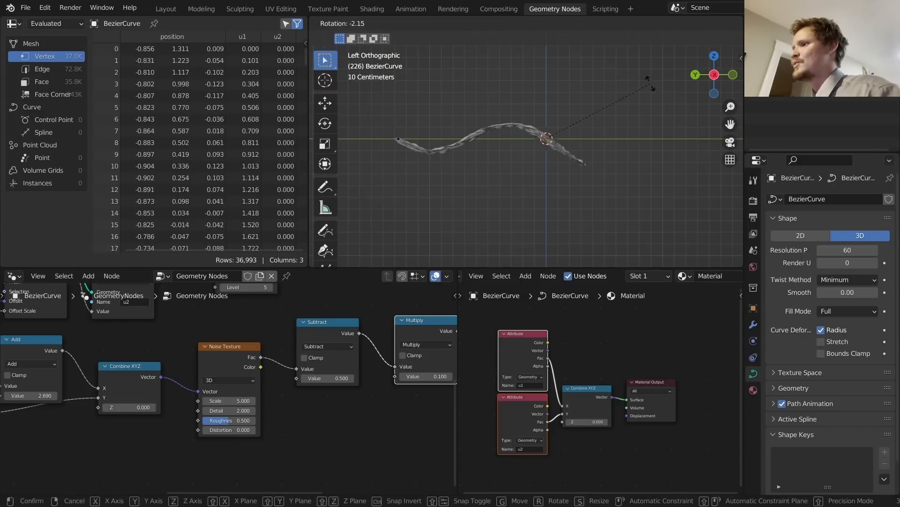
left_click(596, 51)
key("ctrl+z")
middle_click_drag(541, 77, 514, 132)
key("Tab")
Step: Connect a Scene Time node to the Add node's second input and play the animation
key("space")
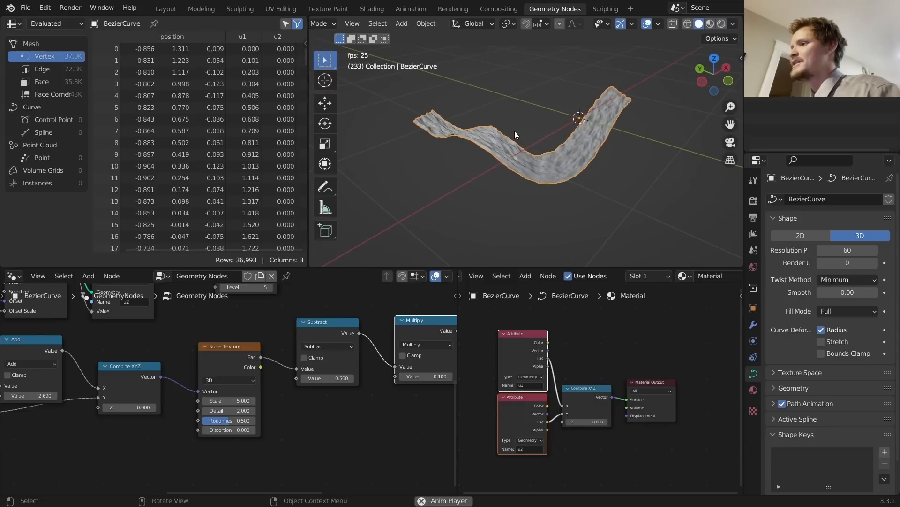
key("space")
middle_click_drag(40, 382, 285, 336)
left_click_drag(243, 349, 151, 409)
type("time")
key("Return")
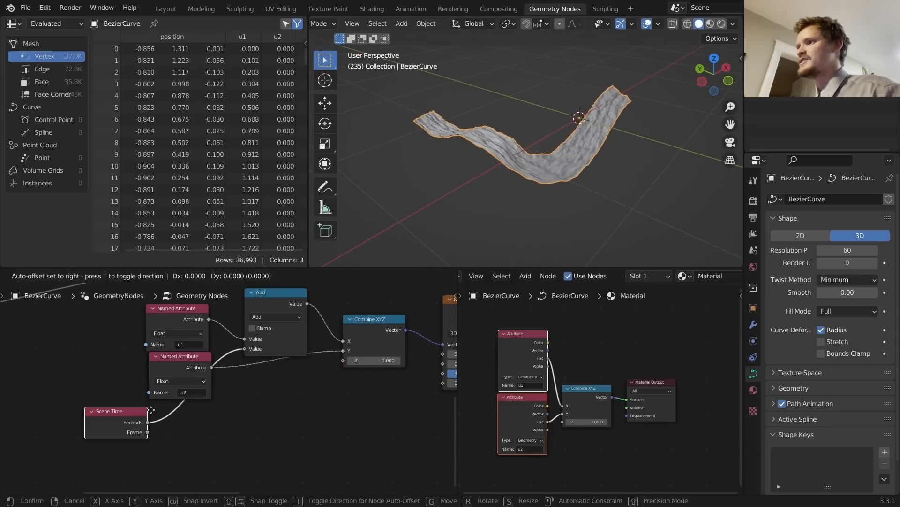
left_click(151, 409)
key("space")
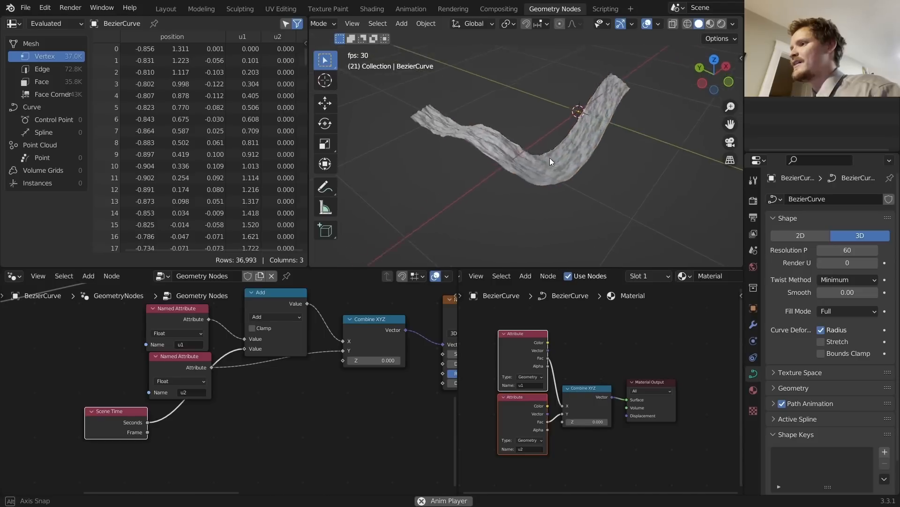
middle_click_drag(550, 158, 657, 177)
key("space")
Step: Reshape the curve path in top view by moving and rotating a control point
left_click(557, 188)
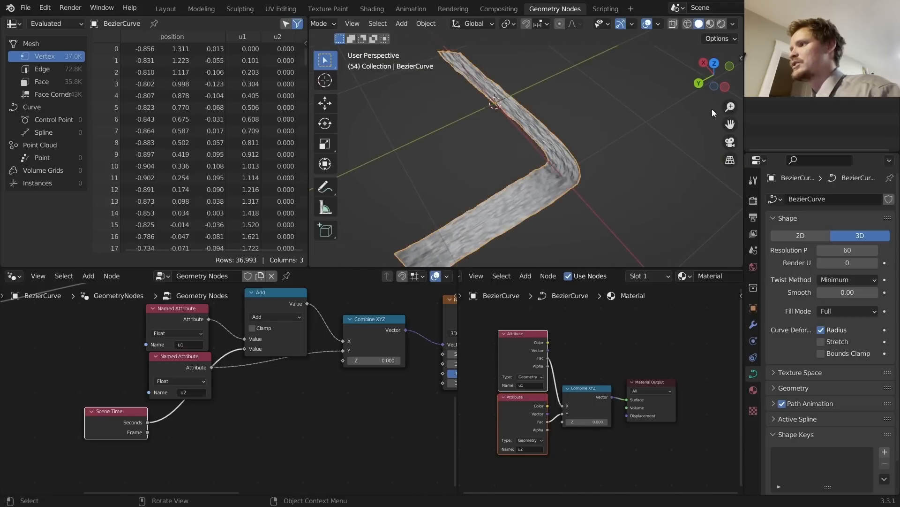
left_click(715, 63)
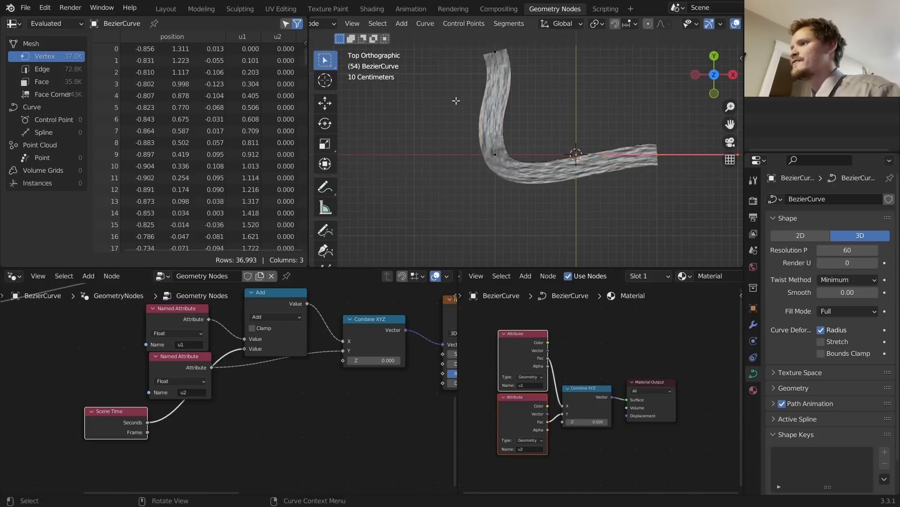
key("g")
left_click(544, 164)
key("r")
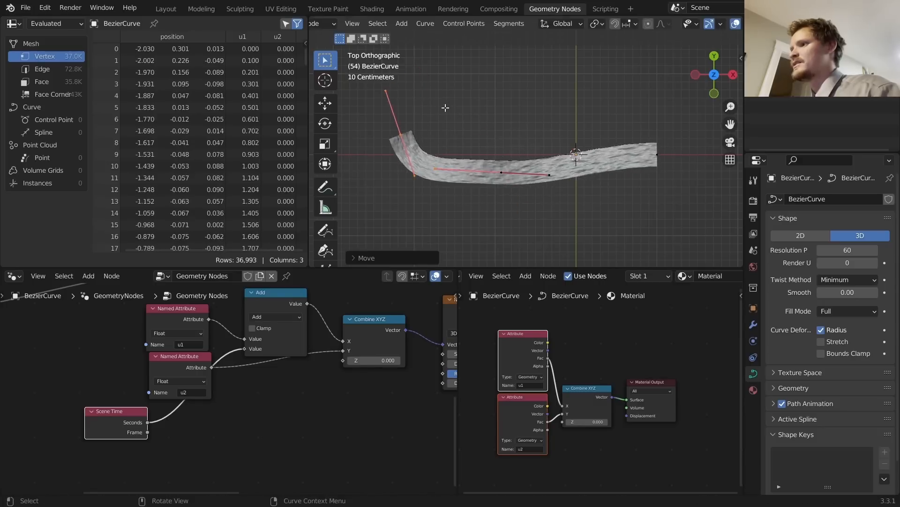
left_click(429, 89)
key("g")
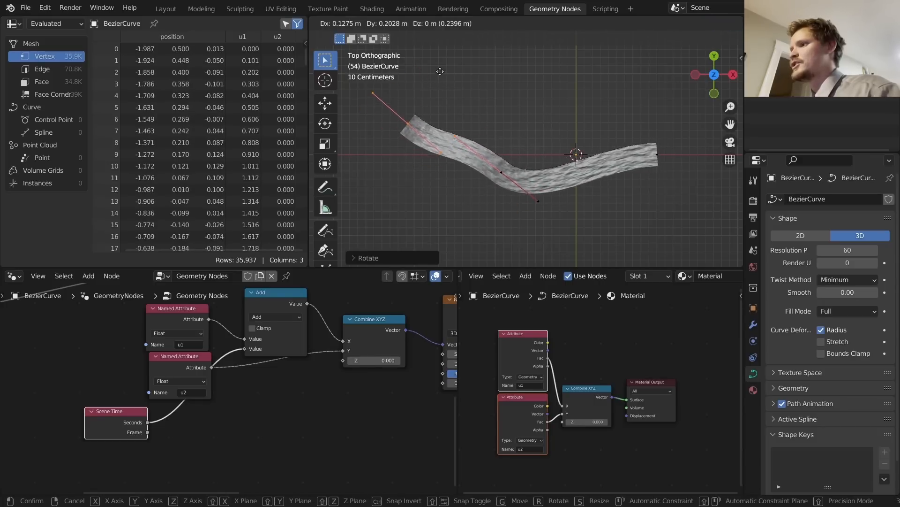
left_click(442, 70)
key("Tab")
middle_click_drag(491, 131, 677, 88)
Step: Flatten the curve points onto the ground with a Z scale of 0
key("Tab")
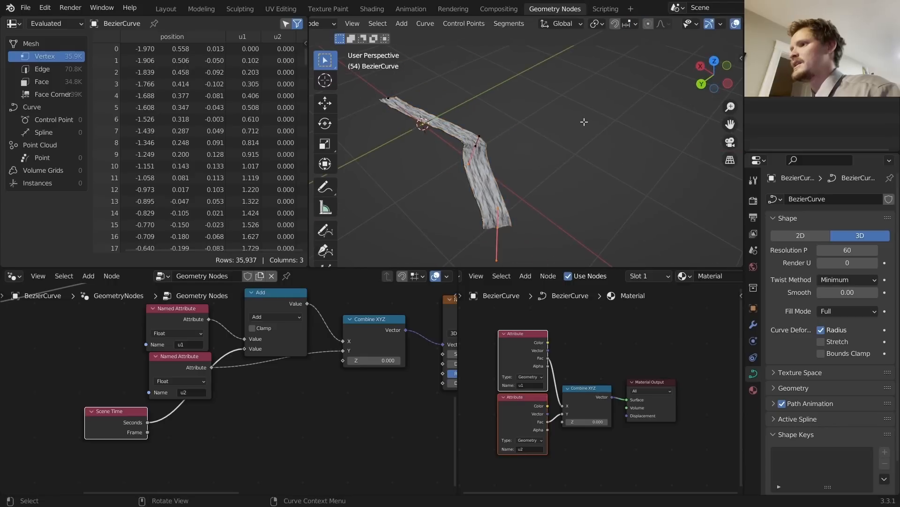
key("s")
key("z")
key("0")
key("Return")
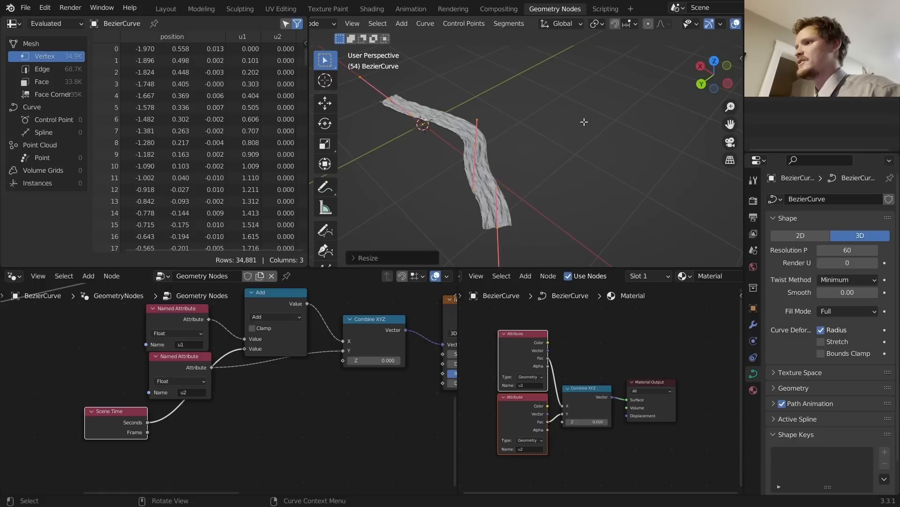
key("Tab")
Step: Play the animation and orbit around to watch the noise move along the ribbon
middle_click_drag(584, 121, 431, 128)
key("space")
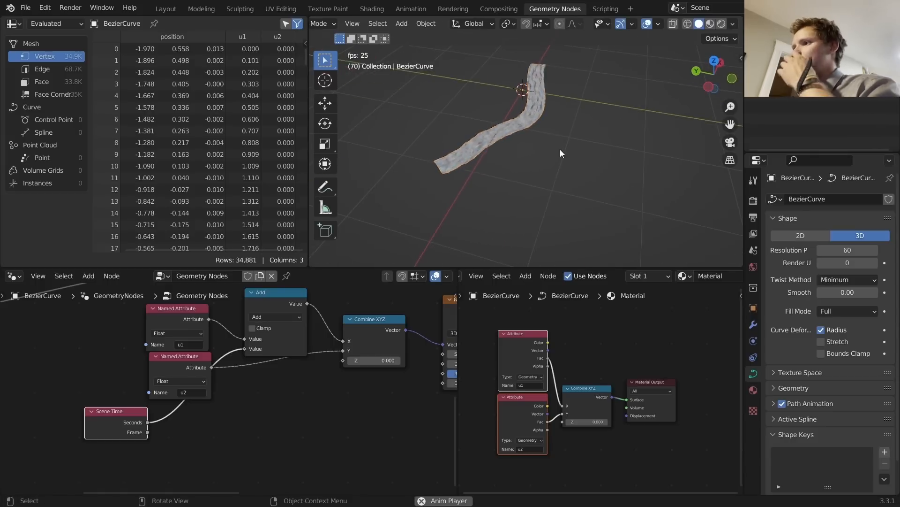
scroll(533, 140, "up", 2)
middle_click_drag(531, 137, 644, 151)
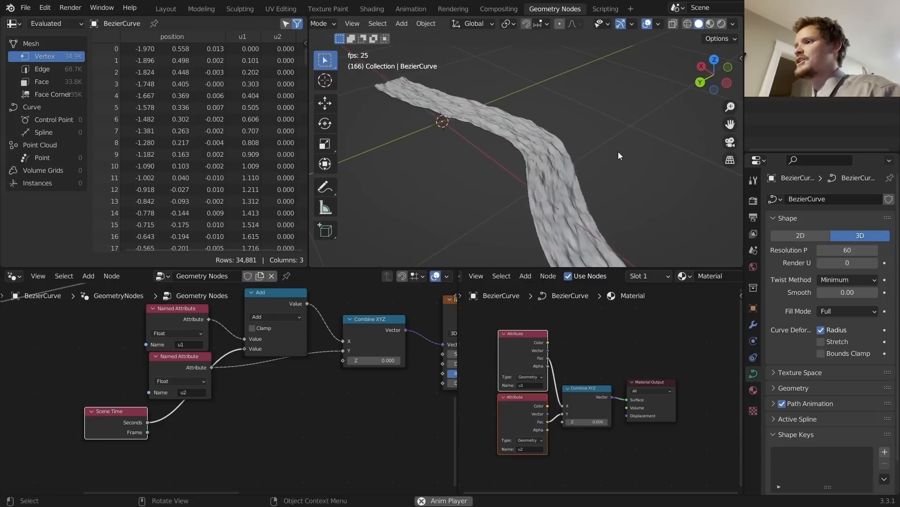
key("space")
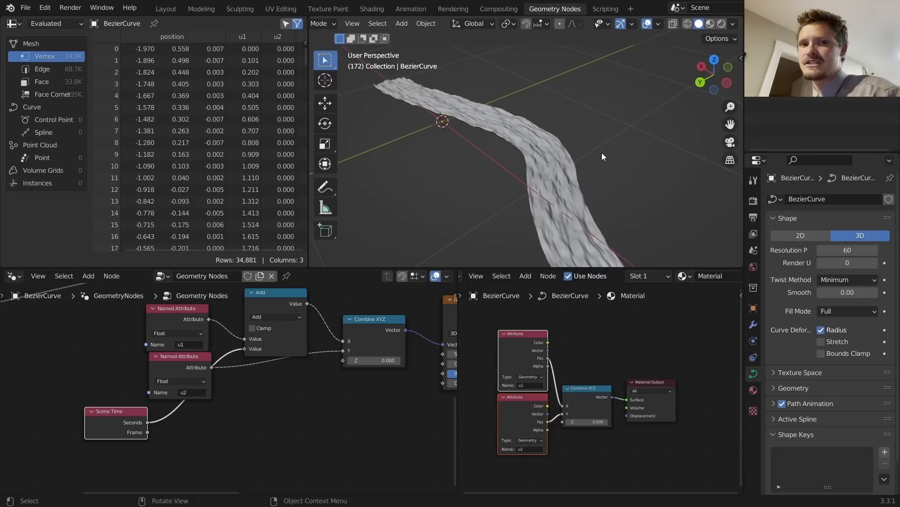
middle_click_drag(397, 361, 95, 412)
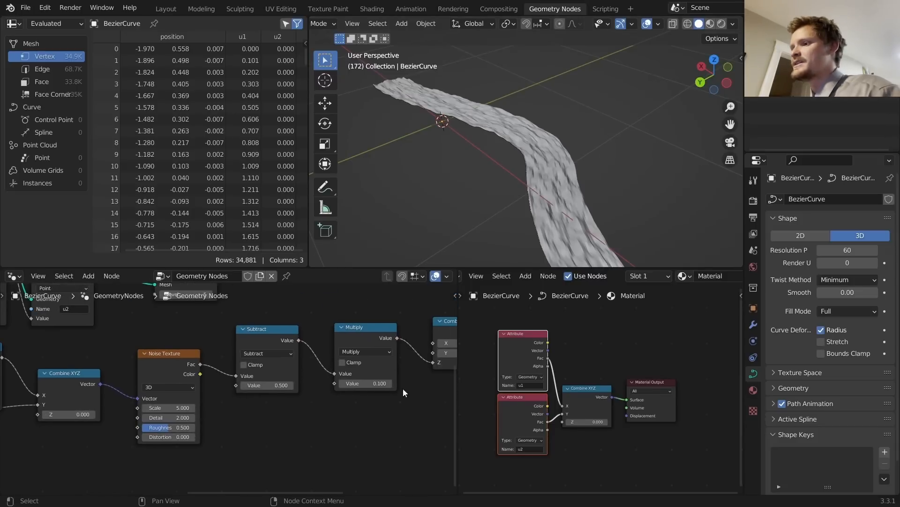
Step: Set the Noise Texture Scale to 1 after briefly trying 2
scroll(561, 174, "up", 4)
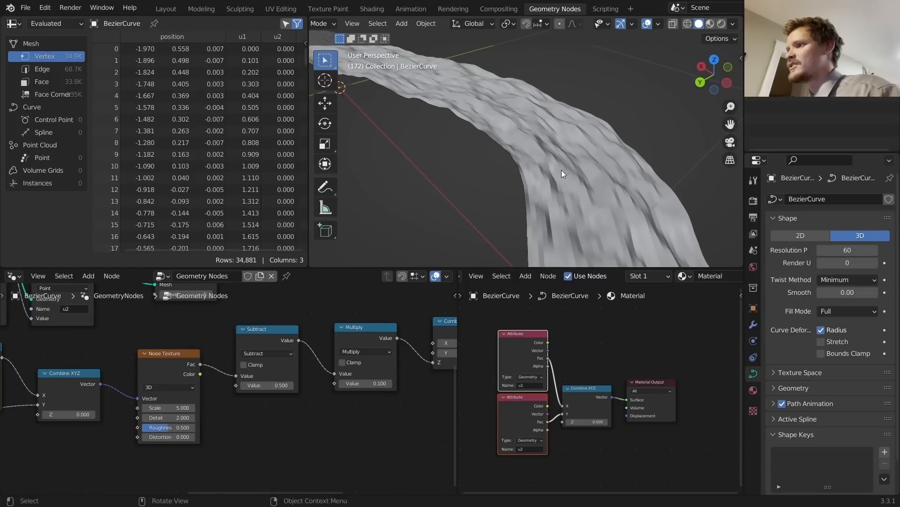
scroll(569, 176, "down", 4)
middle_click_drag(179, 414, 307, 391)
left_click(307, 386)
type("2")
key("Return")
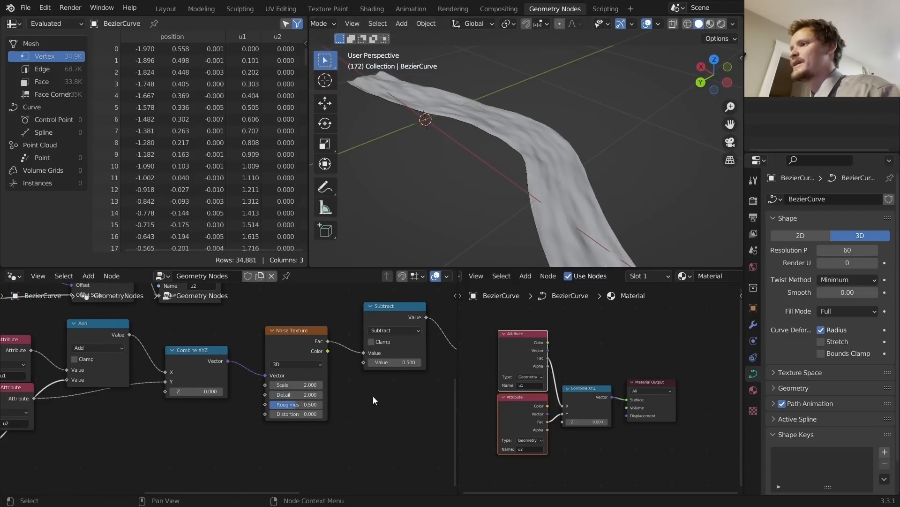
key("space")
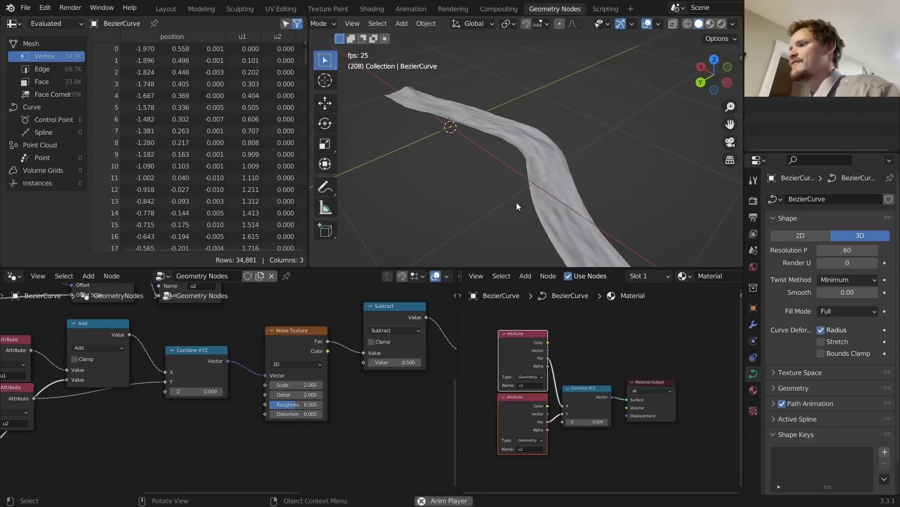
left_click(297, 384)
type("1")
key("Return")
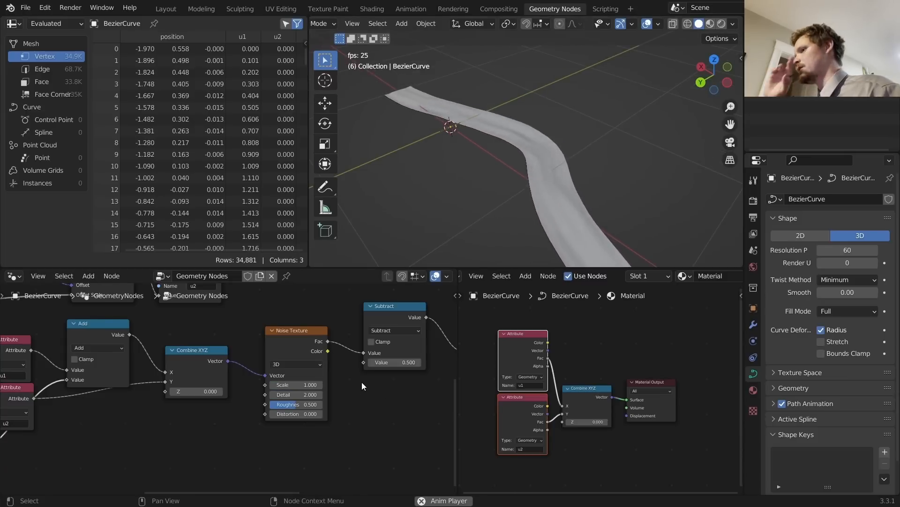
Step: Duplicate the Combine XYZ and Noise Texture pair below and wire u1 and u2 into it
scroll(337, 404, "down", 2)
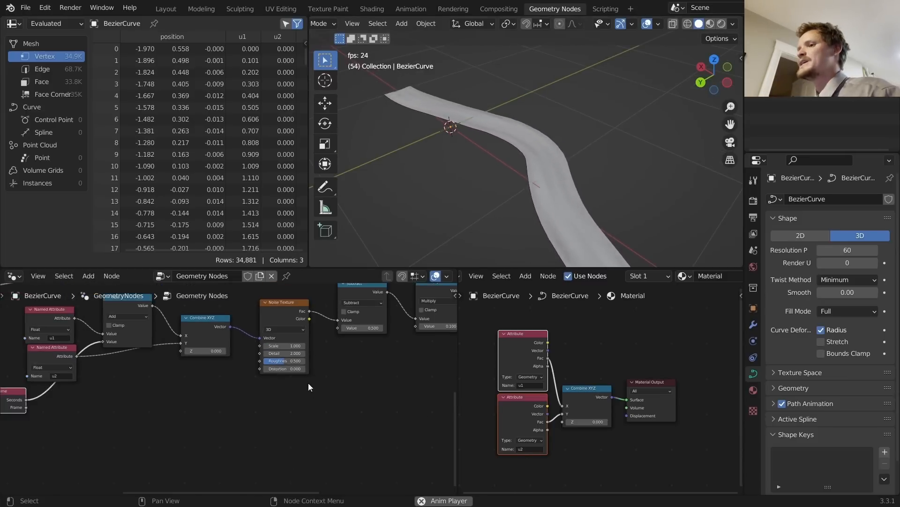
left_click_drag(308, 382, 224, 328)
key("shift+d")
left_click(220, 416)
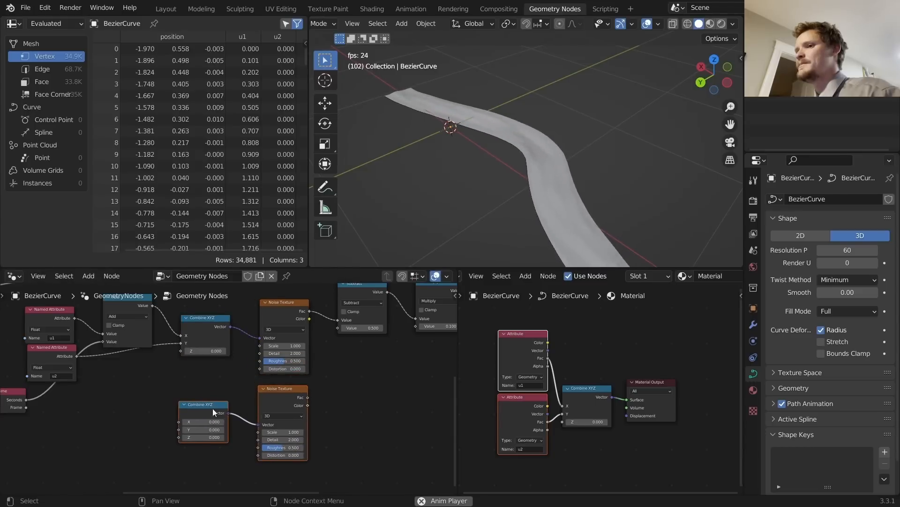
middle_click_drag(200, 403, 325, 397)
right_click_drag(172, 315, 306, 393, "alt")
right_click_drag(186, 349, 305, 415, "alt")
Step: Copy the Add node onto the link feeding the lower Combine XYZ
left_click(264, 300)
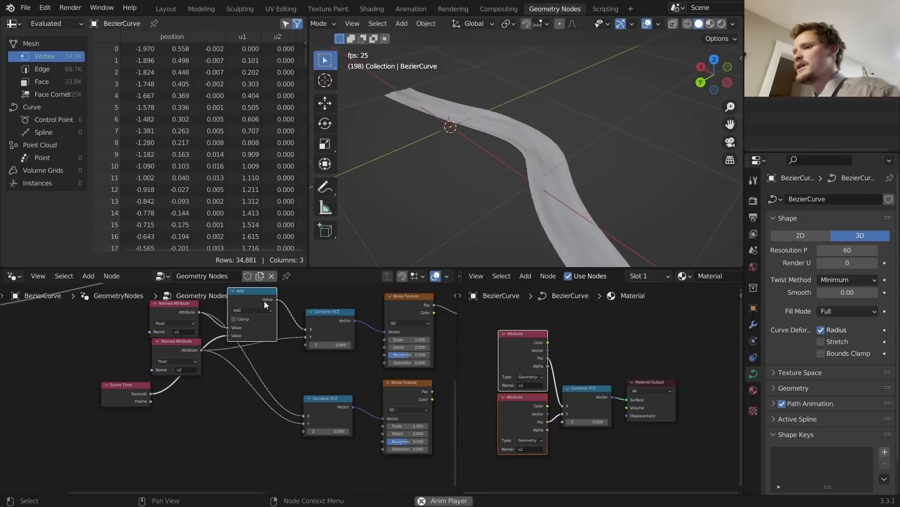
key("shift+d")
left_click(285, 376)
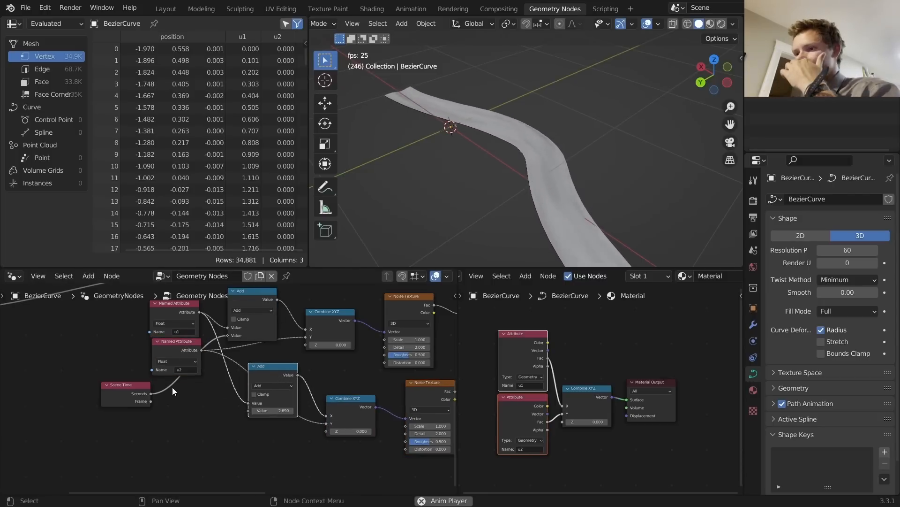
Step: Link Scene Time into the second noise and double it with a Multiply 2 node
scroll(130, 378, "up", 2)
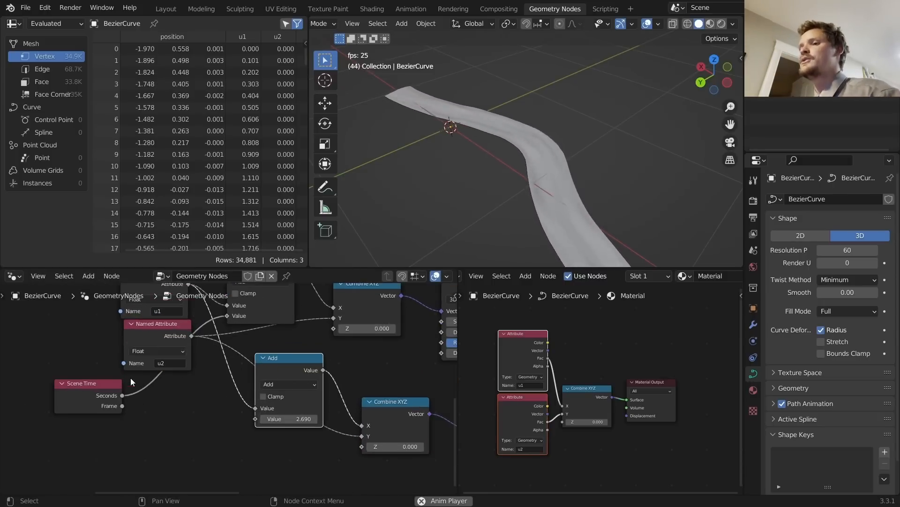
left_click_drag(91, 390, 258, 420)
left_click(291, 364)
key("shift+d")
left_click(181, 394)
left_click(179, 411)
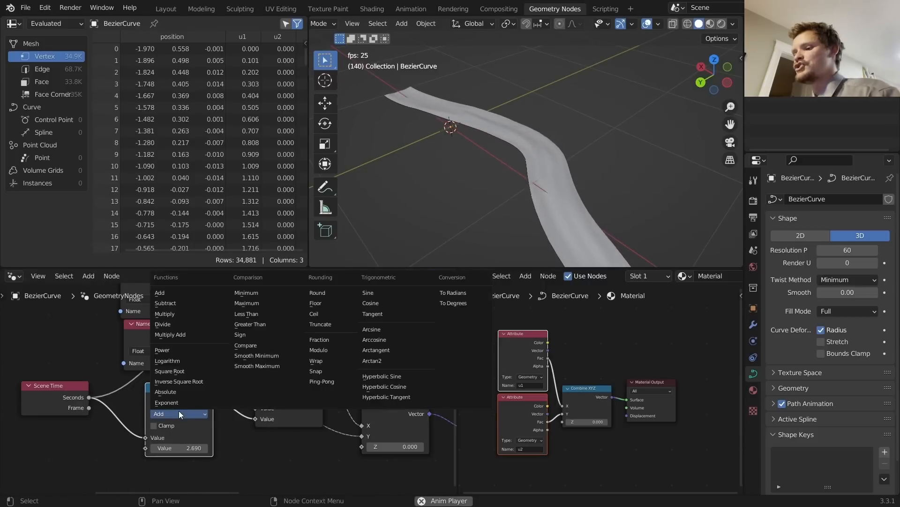
key("m")
left_click(179, 448)
type("2")
key("Return")
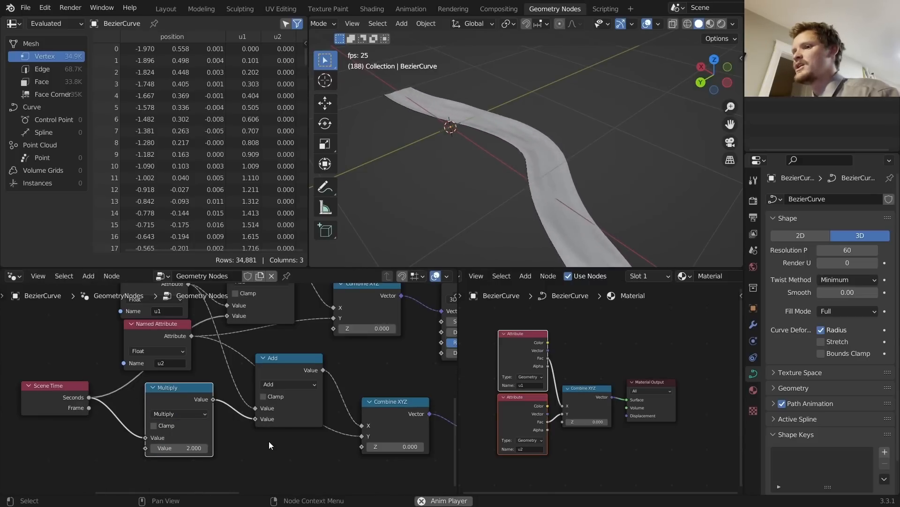
Step: Feed the second noise's Fac into a duplicated Subtract 0.5 node
scroll(281, 426, "down", 6)
middle_click_drag(315, 403, 209, 414)
scroll(215, 410, "up", 3)
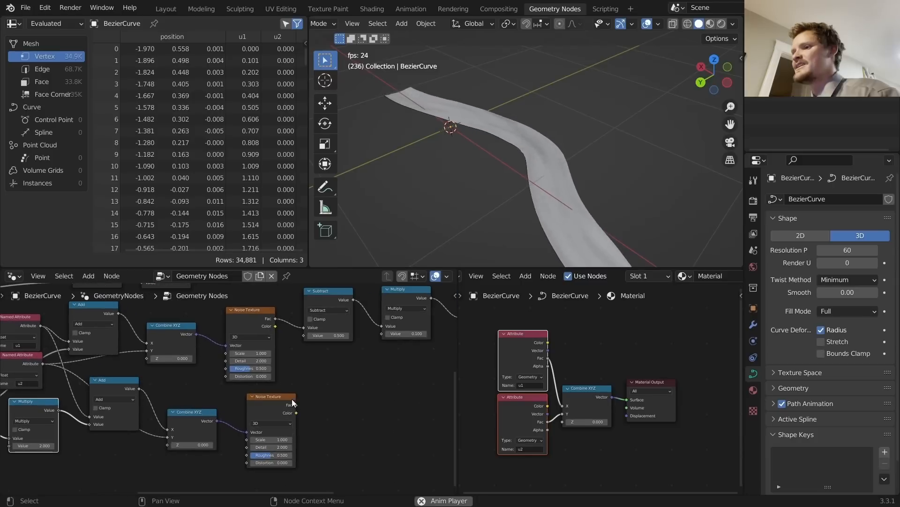
left_click_drag(278, 404, 267, 409)
left_click(325, 327)
key("shift+d")
left_click(330, 431)
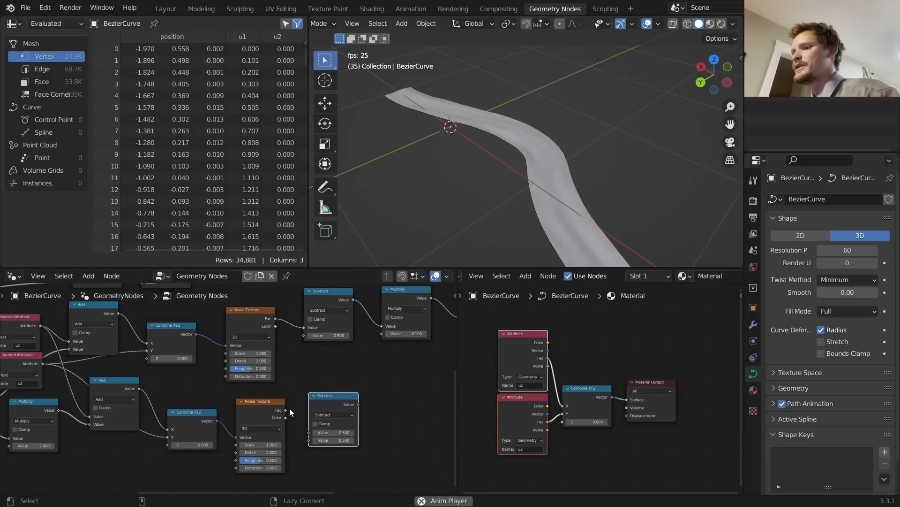
right_click_drag(285, 409, 324, 418, "alt")
Step: Scale the second noise by 0.1 with a duplicated Multiply node after its Subtract
middle_click_drag(364, 407, 266, 425)
left_click(301, 320)
key("shift+d")
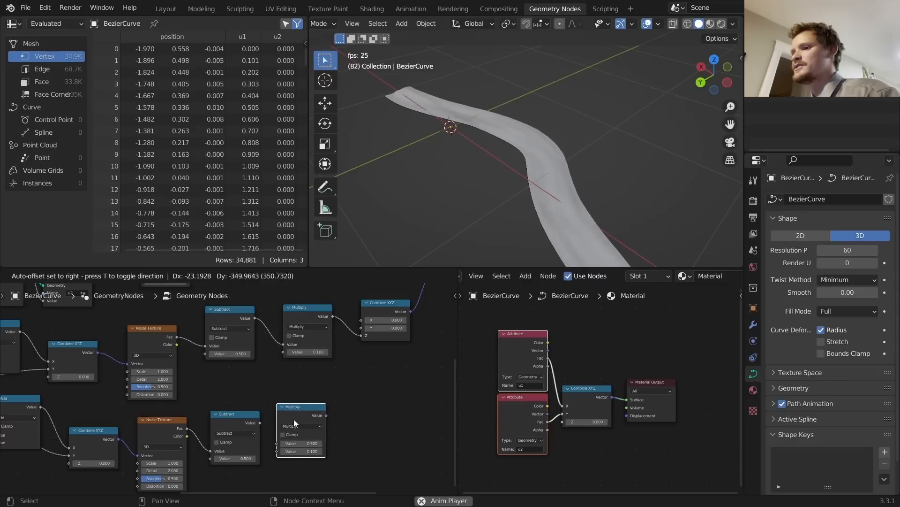
left_click(293, 419)
right_click_drag(257, 424, 308, 417, "alt")
Step: Insert an Add node before Combine XYZ Z that sums both noise layers
left_click_drag(316, 310, 307, 331)
key("shift+d")
left_click(345, 334)
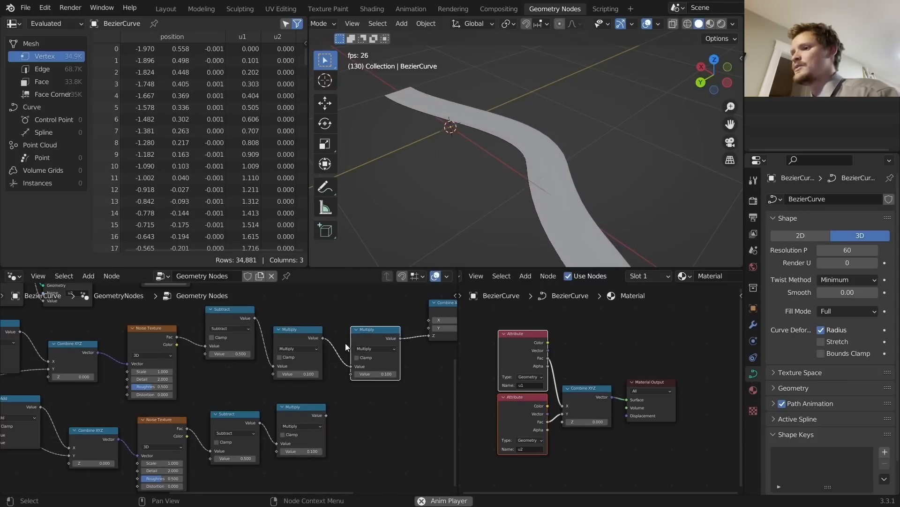
left_click(360, 349)
left_click(359, 360)
right_click_drag(303, 422, 375, 362, "alt")
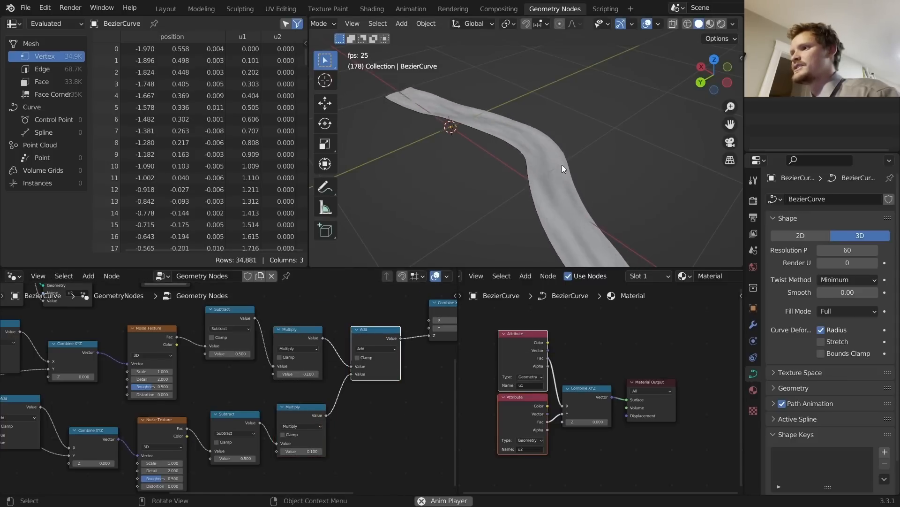
mouse_move(558, 171)
middle_mouse_down()
mouse_move(554, 187)
mouse_move(562, 178)
middle_mouse_up()
Step: Set the second Noise Texture's Scale to 4
middle_click_drag(131, 434, 256, 382)
scroll(258, 389, "up", 5)
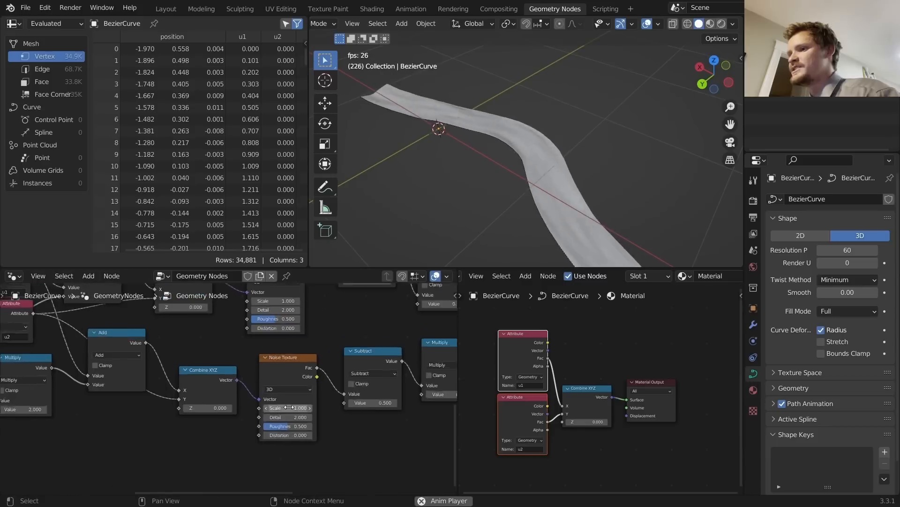
left_click(309, 413)
type("4")
key("Return")
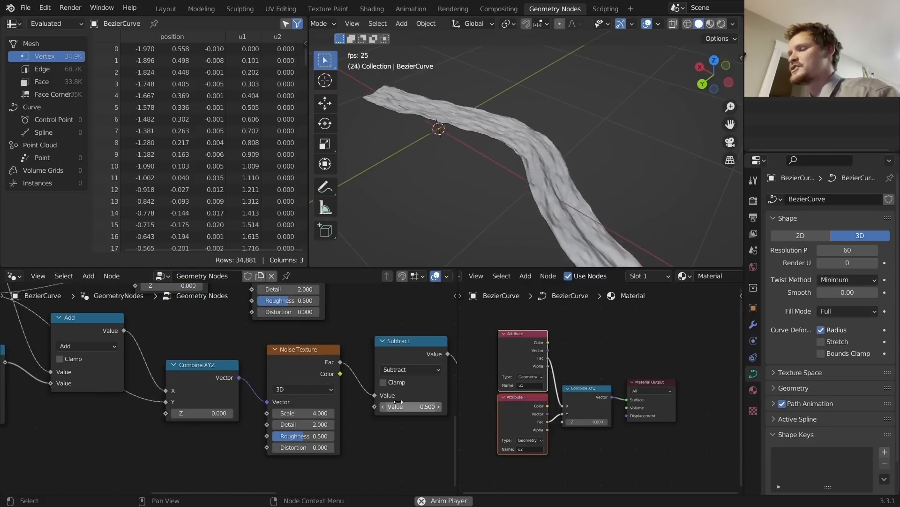
key("space")
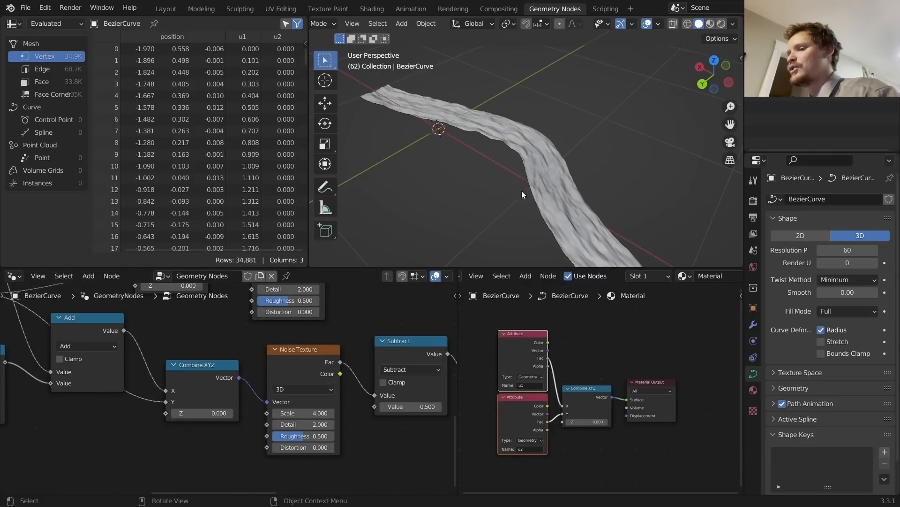
Step: Preview the animation with the second noise's multiplier set to 0
scroll(329, 362, "down", 7)
middle_click_drag(377, 342, 272, 364)
scroll(298, 374, "up", 5)
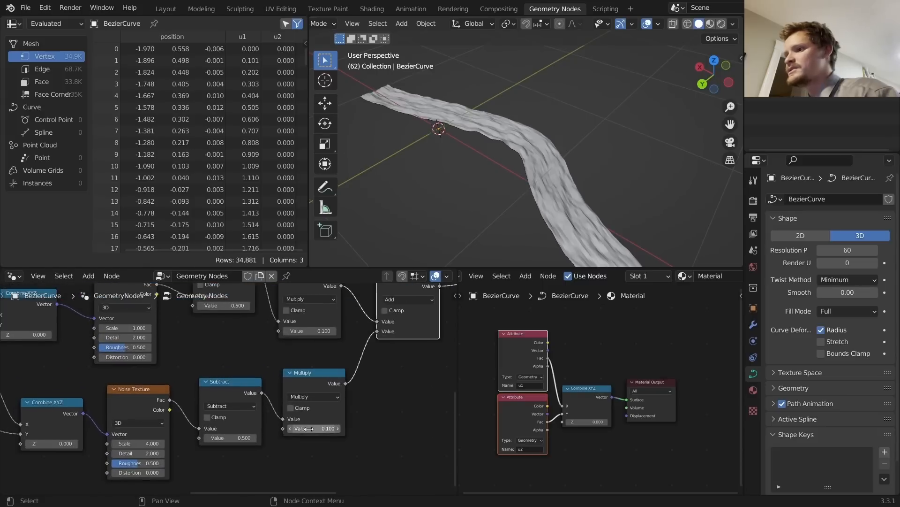
type("0")
key("Return")
key("space")
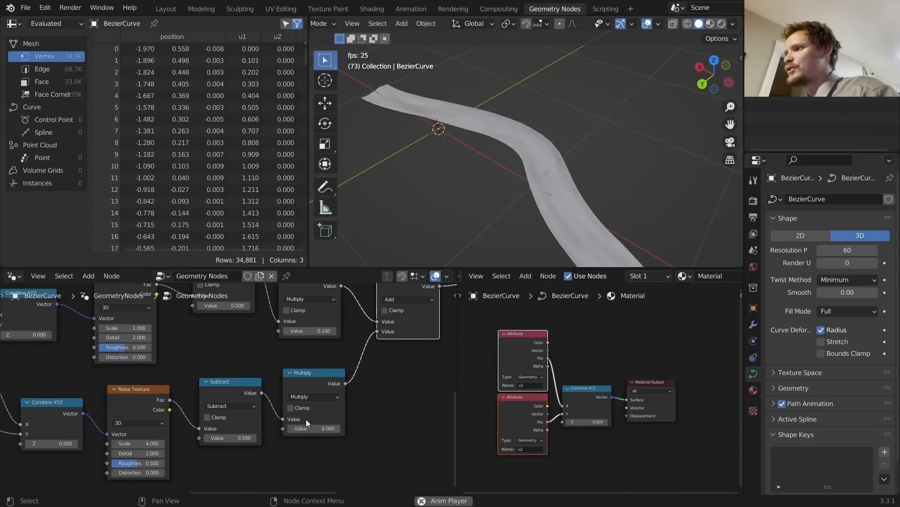
key("space")
Step: Mute the upper Multiply and preview the second noise alone at strength 0.1
middle_click_drag(321, 280, 333, 306)
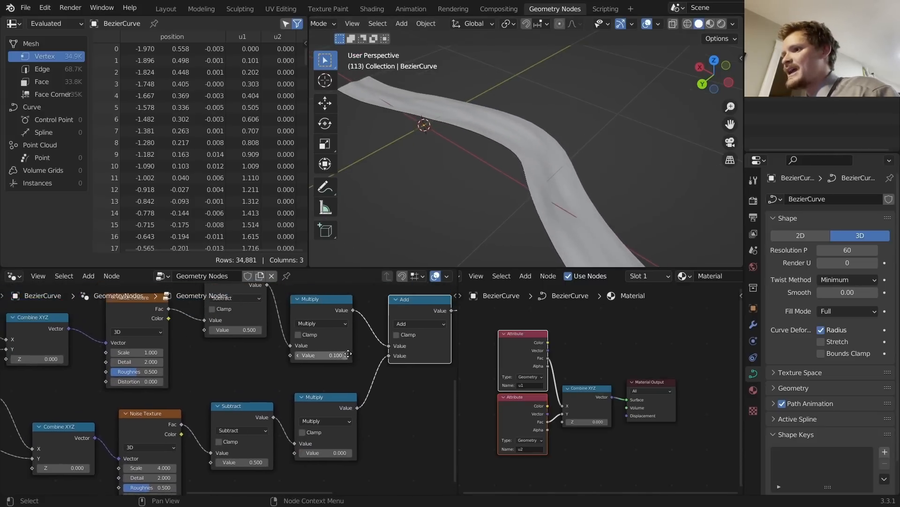
left_click(333, 306)
key("m")
left_click(347, 399)
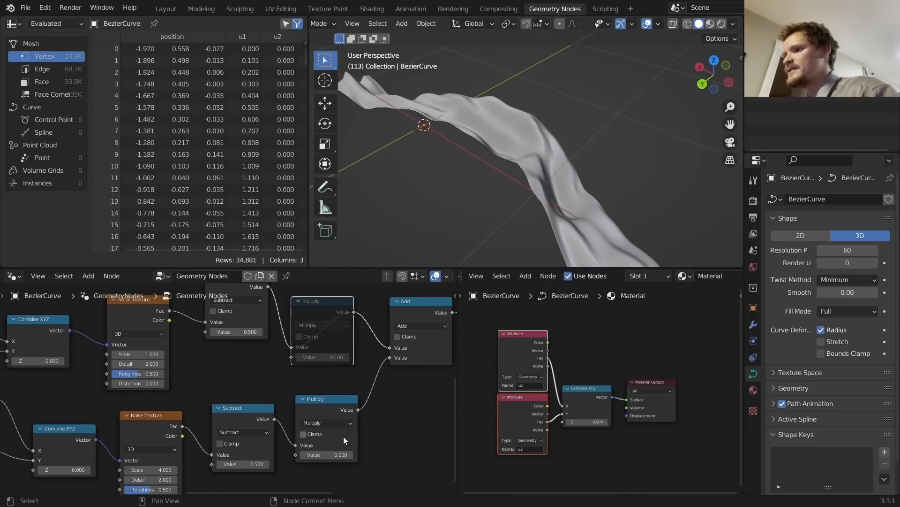
left_click(334, 448)
type(".1")
key("Return")
key("space")
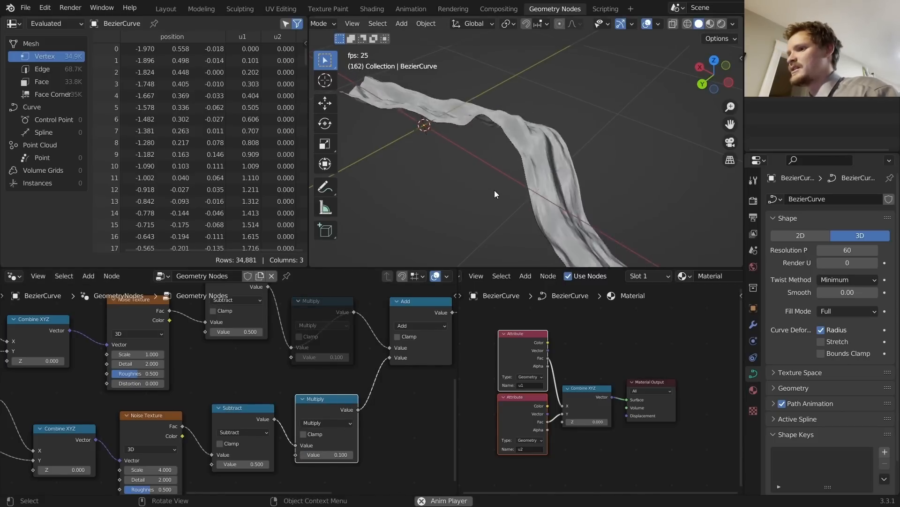
middle_click_drag(495, 190, 535, 193)
key("space")
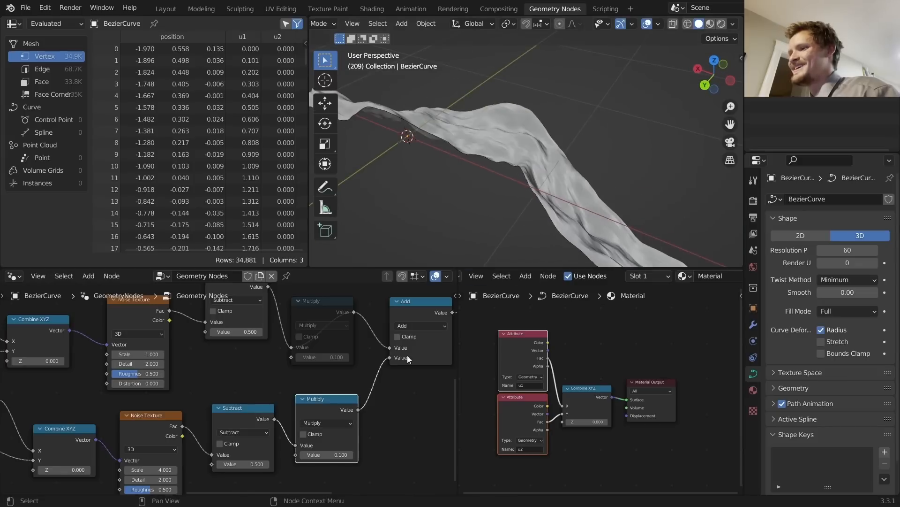
Step: Lower the second noise strength to 0.01, unmute the upper Multiply, and replay
type(".01")
key("Return")
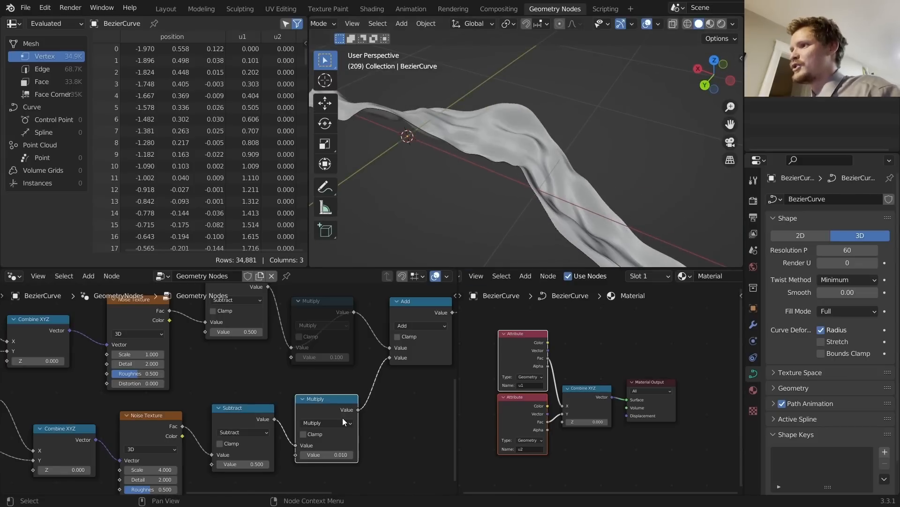
scroll(395, 386, "down", 1)
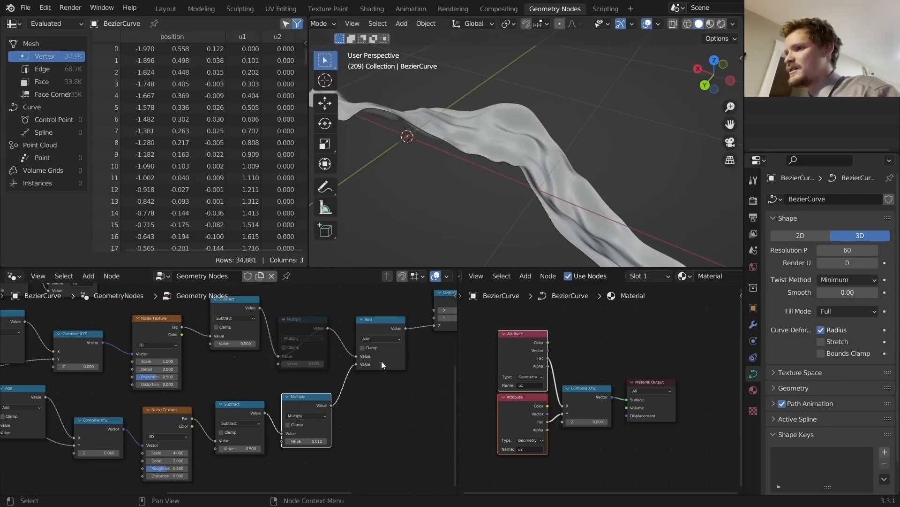
left_click(306, 325)
key("m")
key("space")
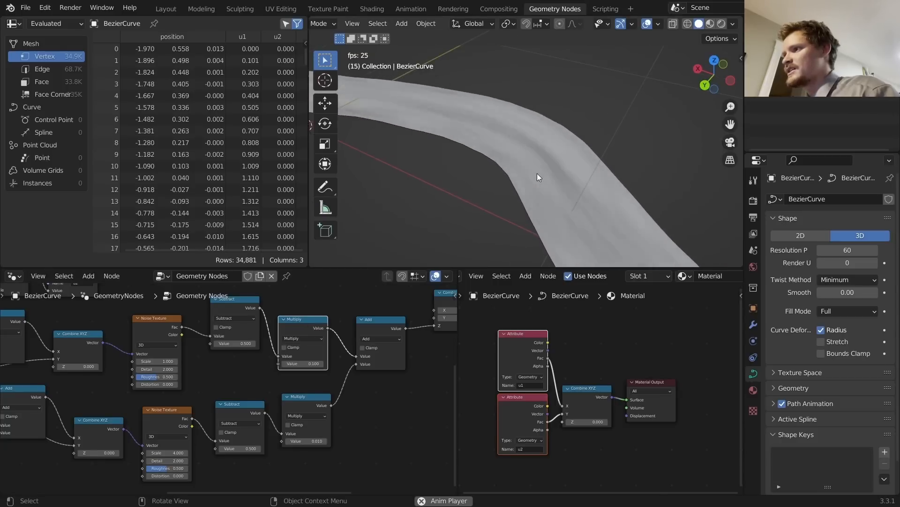
Step: Add a Set Shade Smooth node between Set Material and Group Output
key("space")
middle_click_drag(309, 360, 175, 395)
scroll(244, 359, "up", 7)
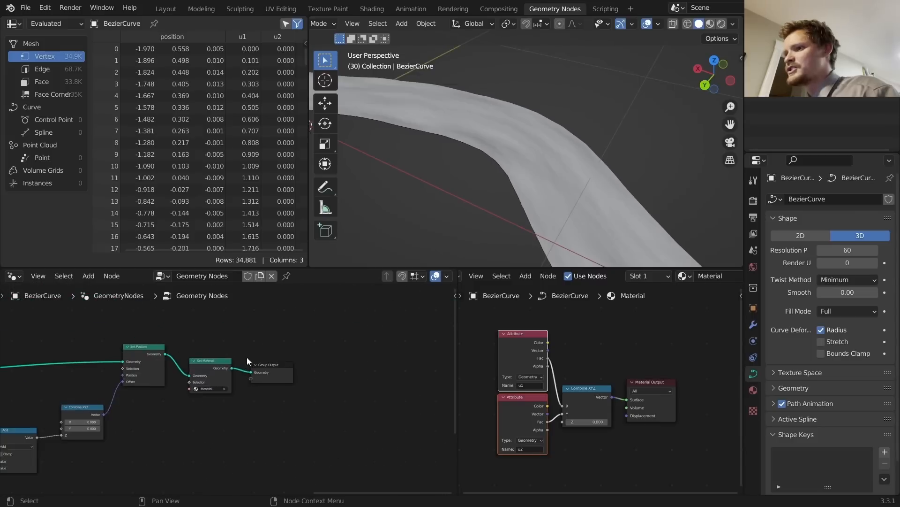
key("shift+a")
left_click(212, 253)
type("sh")
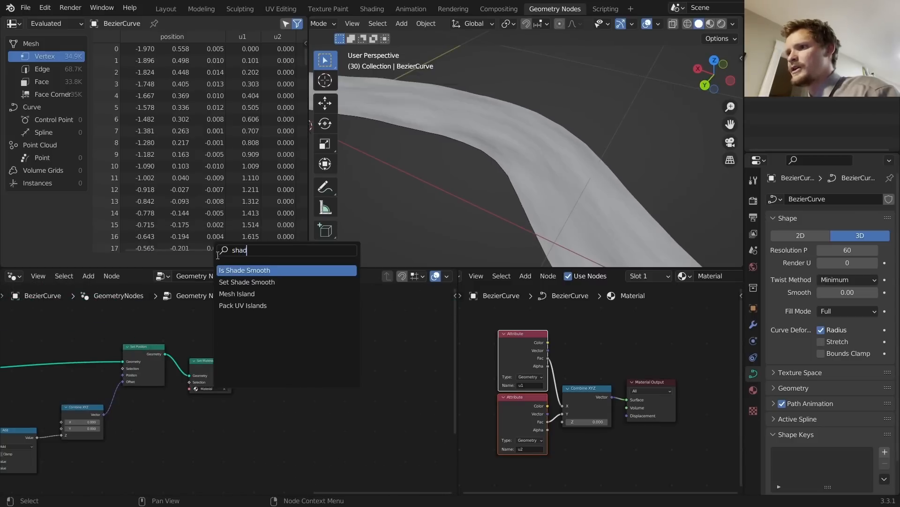
type("ad")
left_click(248, 282)
left_click(276, 359)
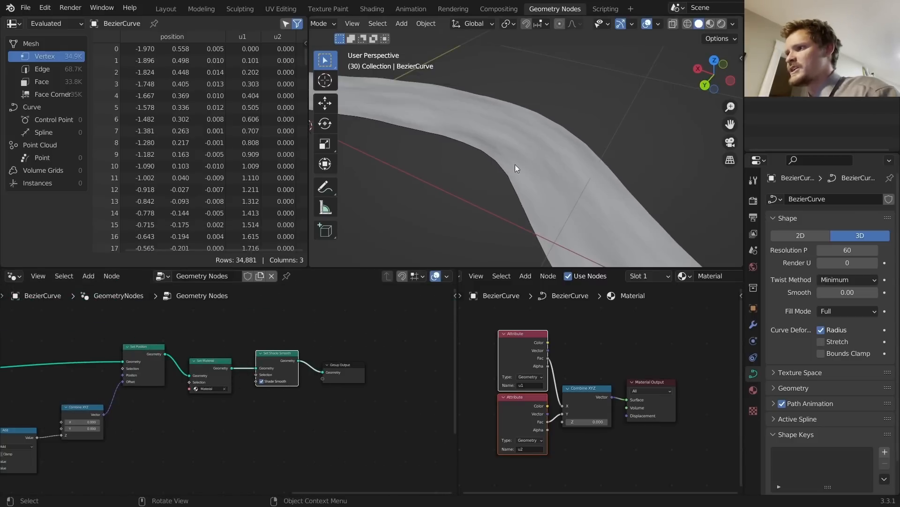
Step: Replay the animation with the fine noise multiplier at 0.040
middle_click_drag(171, 457, 358, 371)
middle_click_drag(162, 412, 257, 380)
scroll(258, 381, "up", 9)
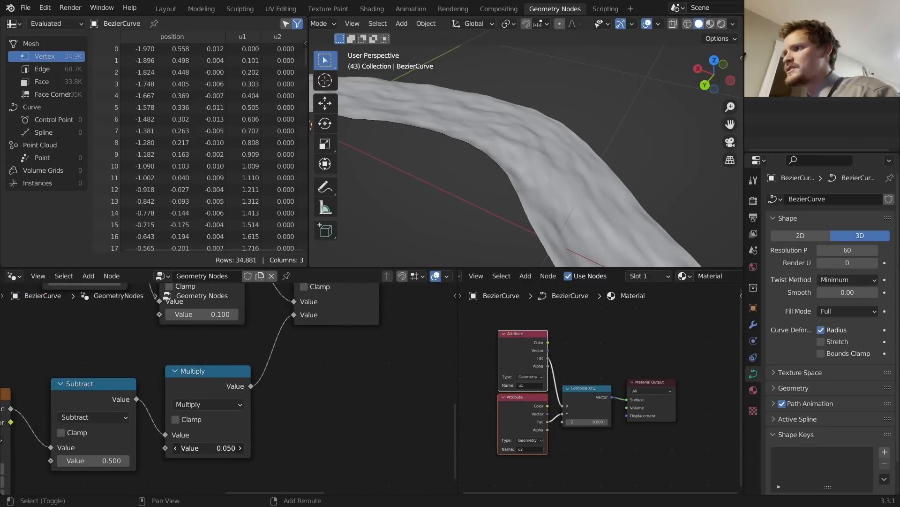
key("space")
scroll(547, 159, "down", 7)
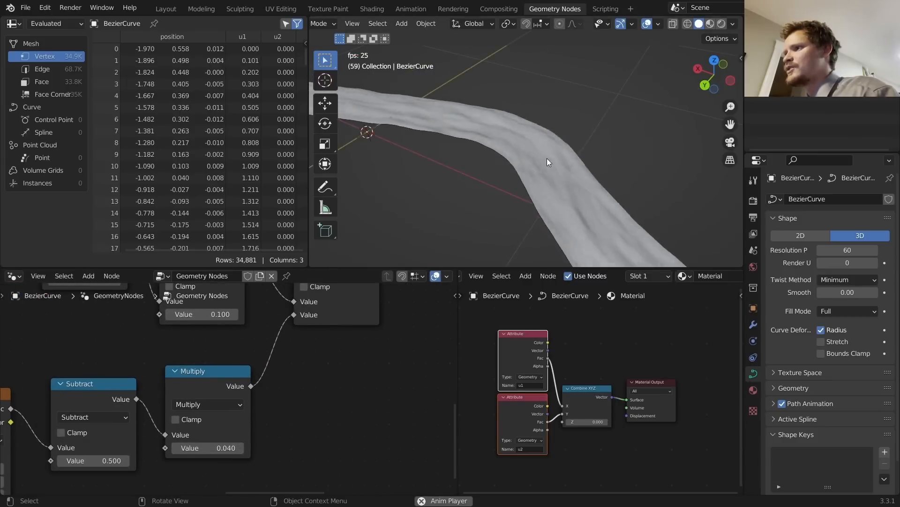
scroll(536, 169, "up", 3)
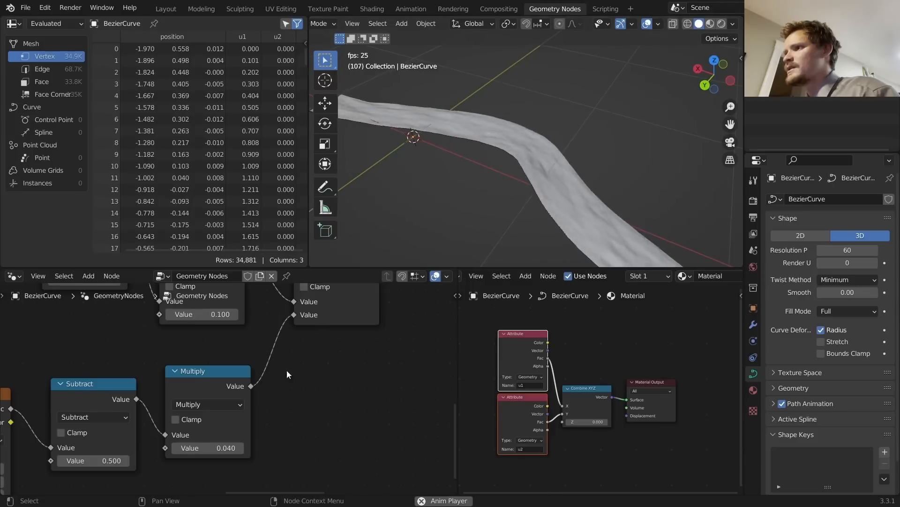
scroll(288, 372, "down", 7)
middle_click_drag(113, 373, 52, 392)
Step: Reroute the Scene Time links and insert a Multiply 0.5 node on one of them
left_click_drag(177, 403, 34, 394)
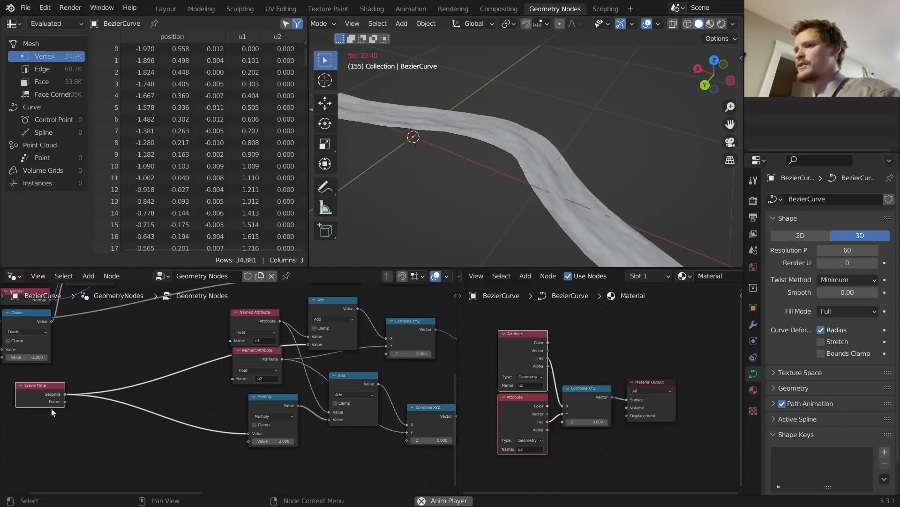
right_click_drag(177, 426, 186, 352, "shift")
middle_click_drag(129, 369, 166, 365)
left_click(312, 406)
key("shift+d")
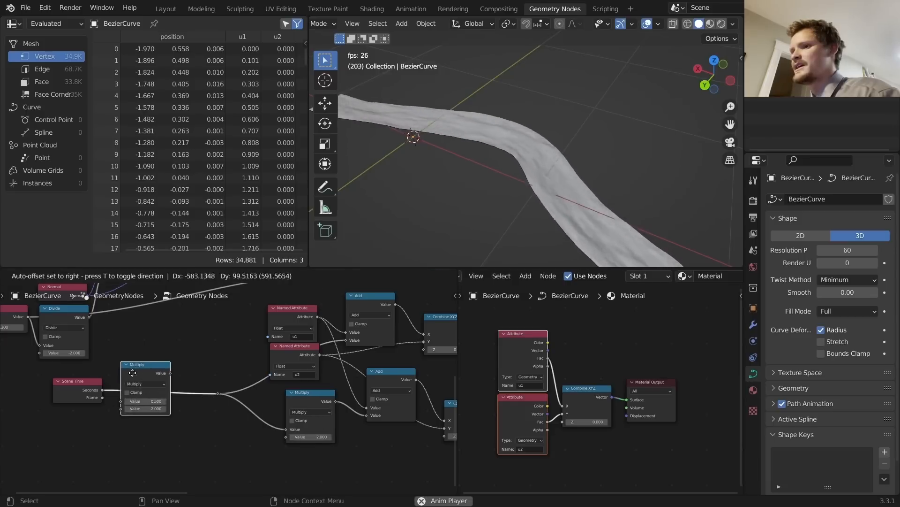
left_click(156, 377)
left_click(159, 407)
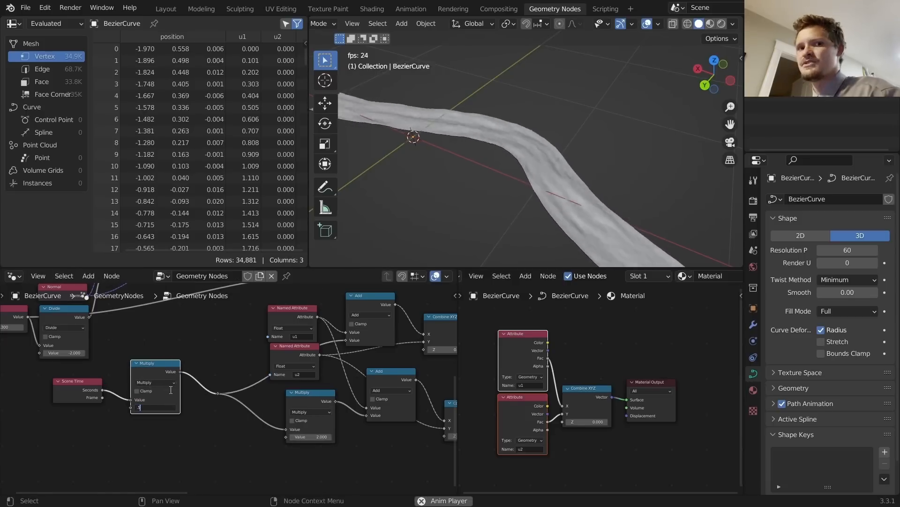
type("0.5")
key("Return")
Step: Try the lower Multiply at 4, then settle on 2.5
middle_click_drag(490, 189, 490, 204)
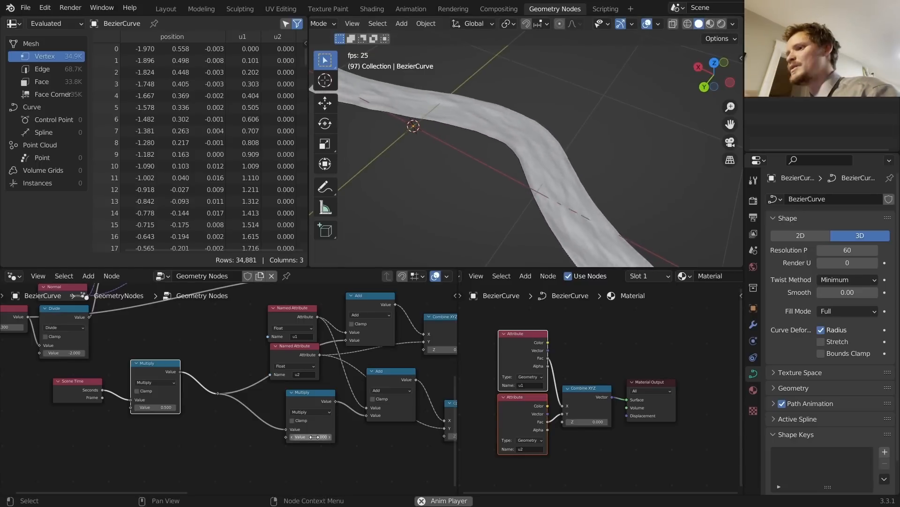
left_click(315, 437)
key("Return")
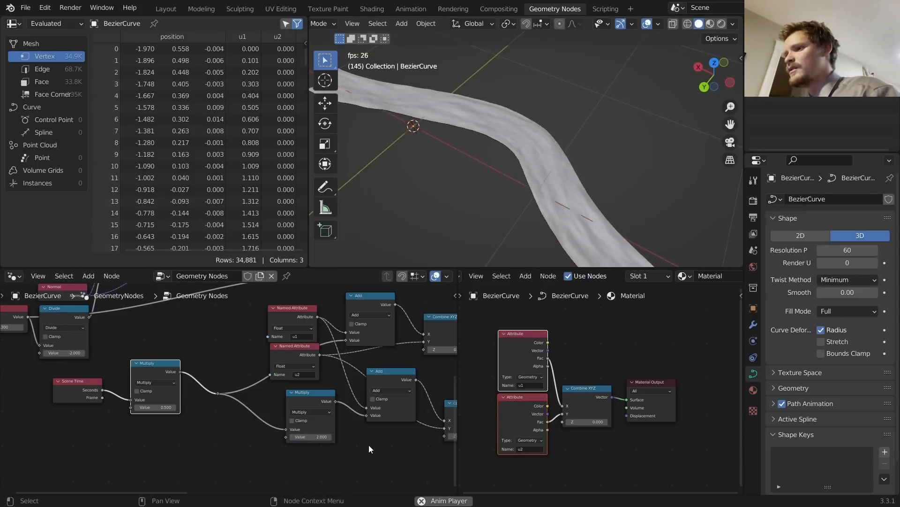
middle_click_drag(371, 435, 324, 439)
left_click_drag(339, 377, 341, 386)
middle_click_drag(289, 454, 288, 445)
left_click(265, 432)
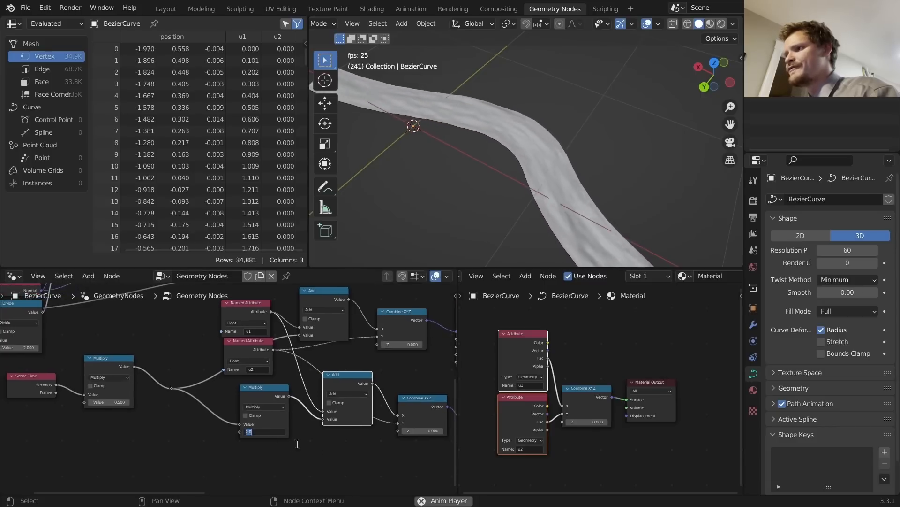
type("4")
key("Return")
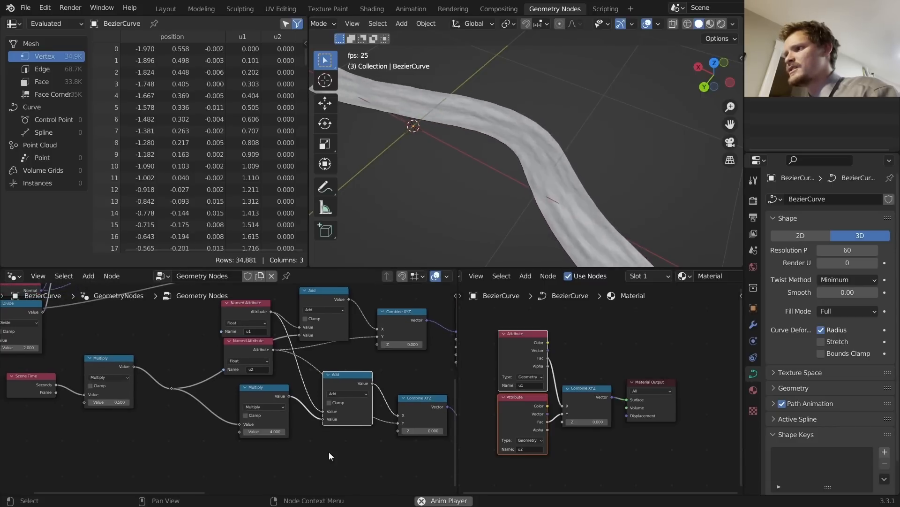
left_click(270, 431)
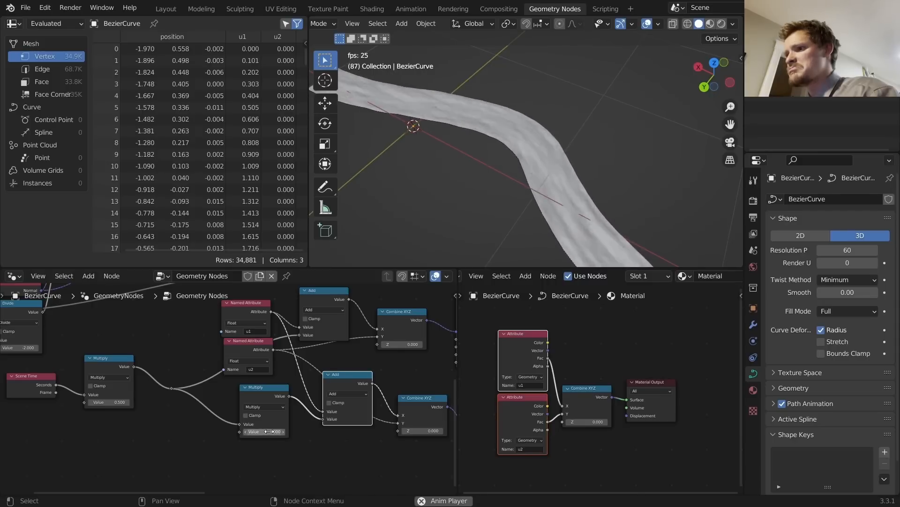
type("2.5")
key("Return")
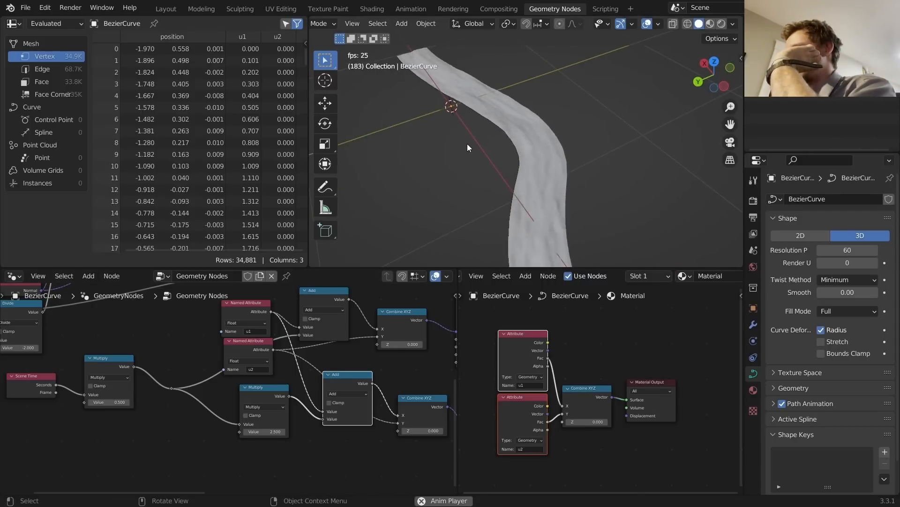
Step: Set the displacement strength multiplier to 0.02 and inspect the ribbon
middle_click_drag(392, 378, 133, 380)
left_click(370, 421)
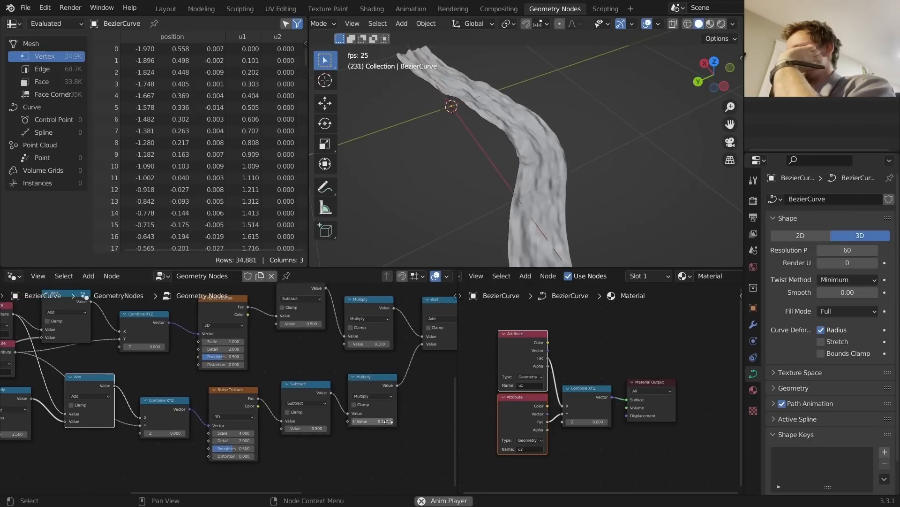
type("0.02")
key("Return")
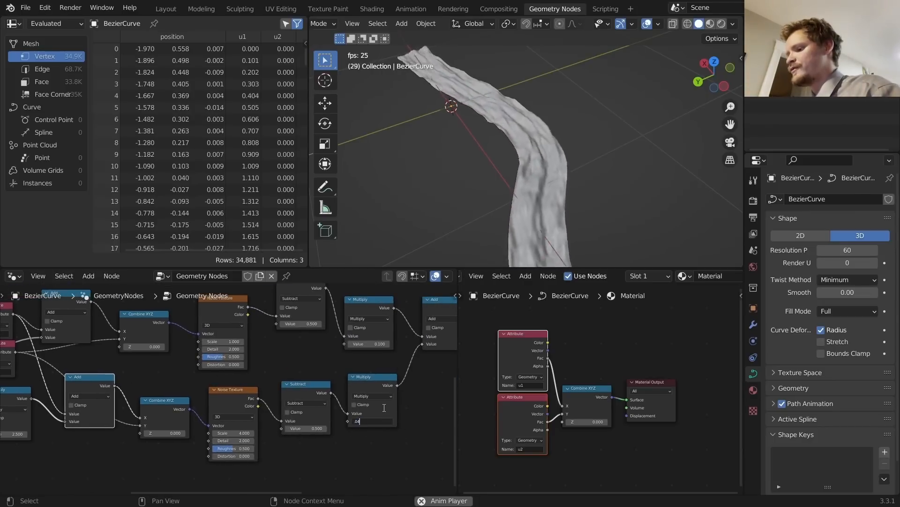
middle_click_drag(576, 193, 474, 125)
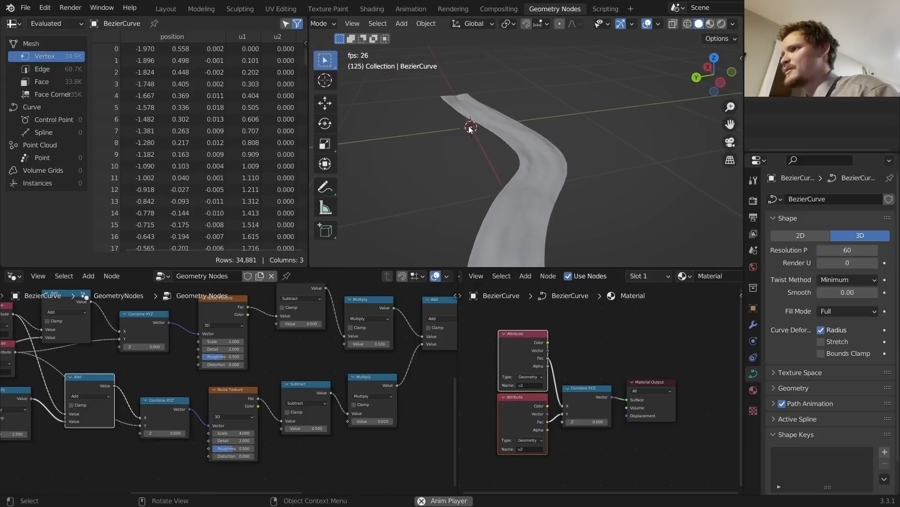
scroll(547, 149, "up", 3)
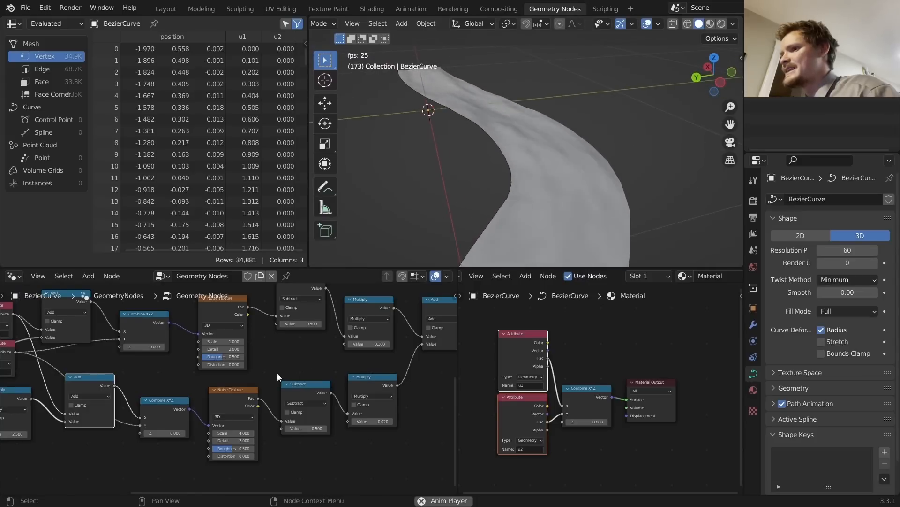
scroll(525, 229, "up", 2)
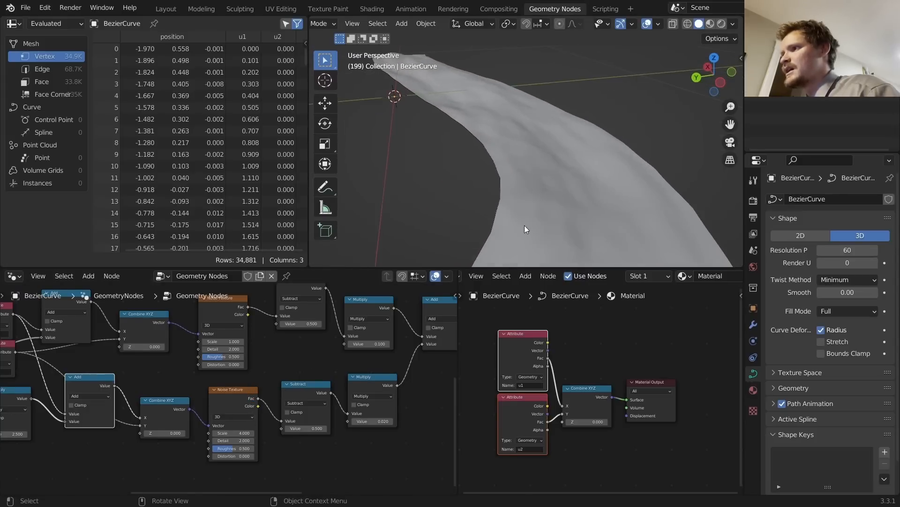
scroll(299, 419, "up", 2)
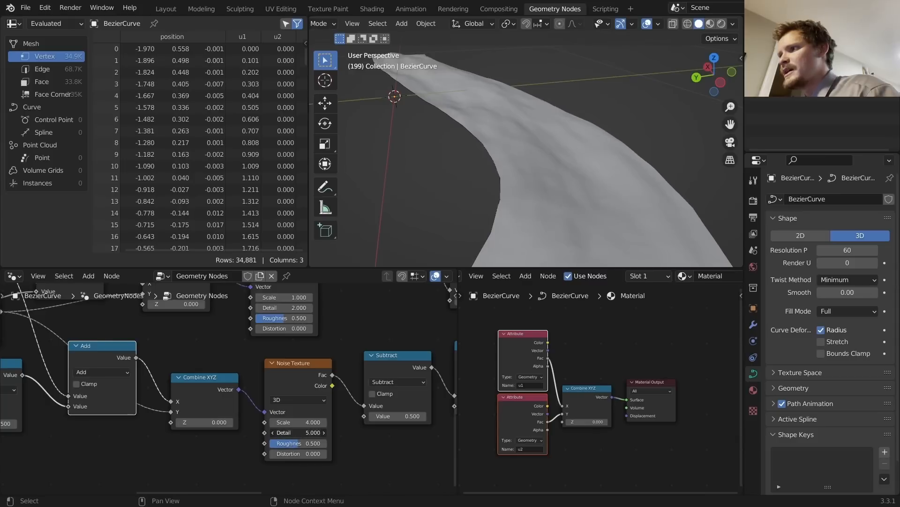
Step: Test Subdivide Mesh at level 6, then return it to level 5
middle_click_drag(549, 178, 585, 192)
middle_click_drag(377, 339, 277, 469)
middle_click_drag(371, 370, 377, 481)
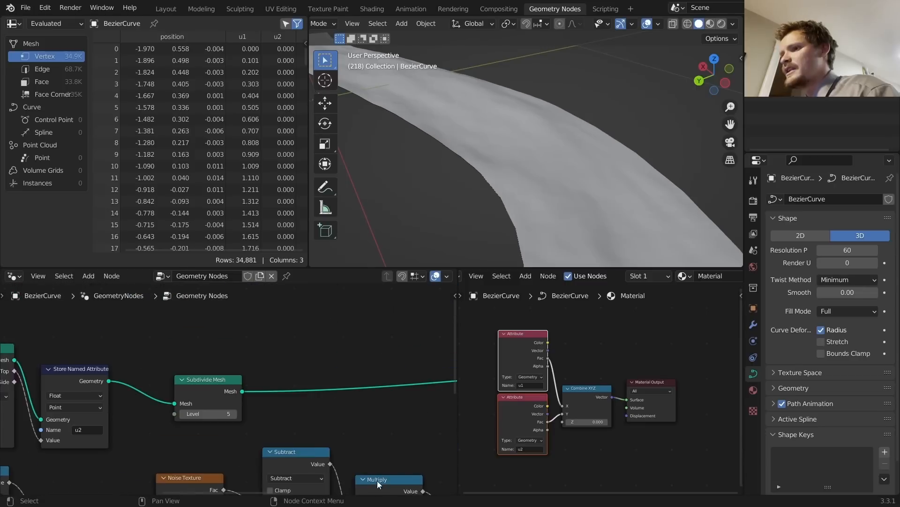
left_click(234, 417)
key("space")
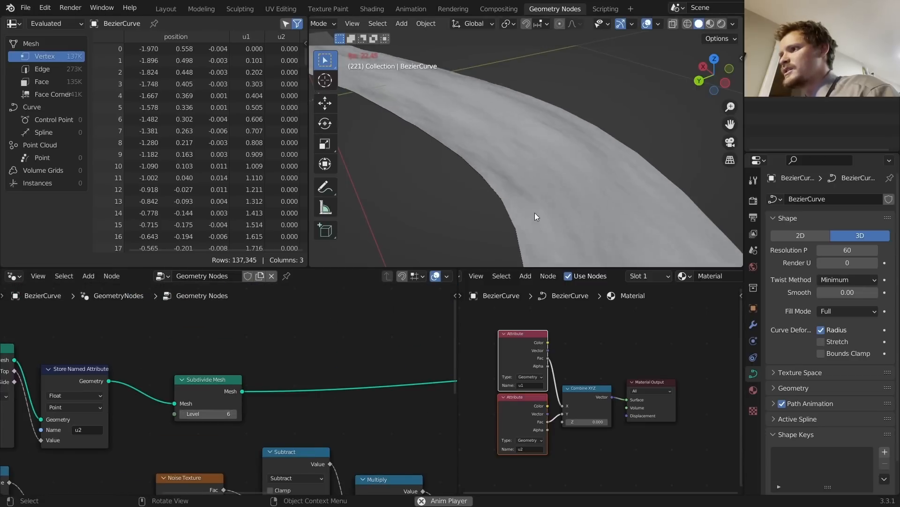
scroll(534, 169, "down", 6)
scroll(520, 178, "up", 3)
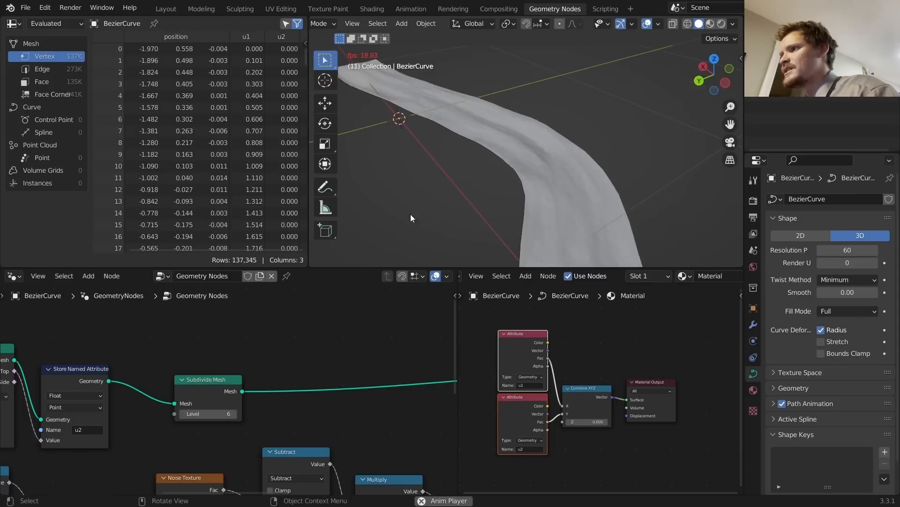
left_click(182, 416)
Step: Set the first Noise Texture's Distortion to 0.960 after comparing against 0
middle_click_drag(260, 431, 322, 411)
middle_click_drag(265, 441, 274, 415)
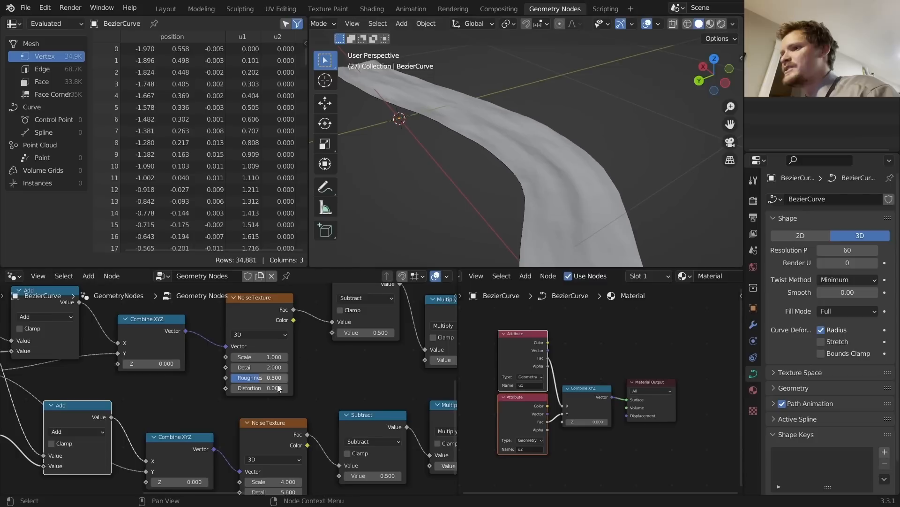
left_click_drag(259, 388, 282, 388)
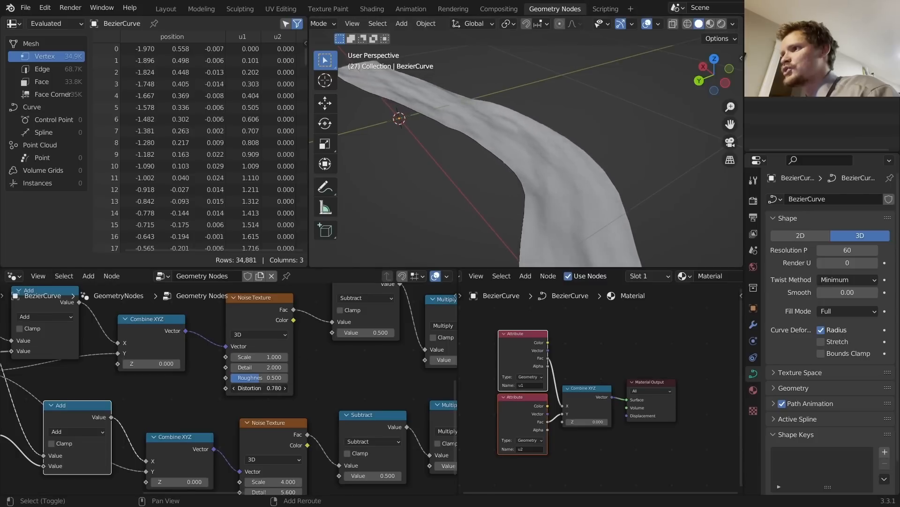
key("space")
middle_click_drag(521, 143, 493, 202)
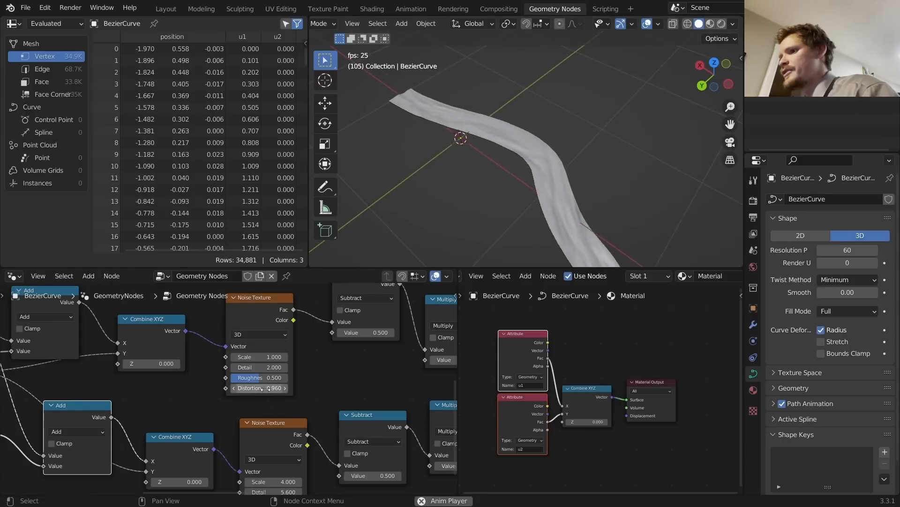
type("00")
key("Return")
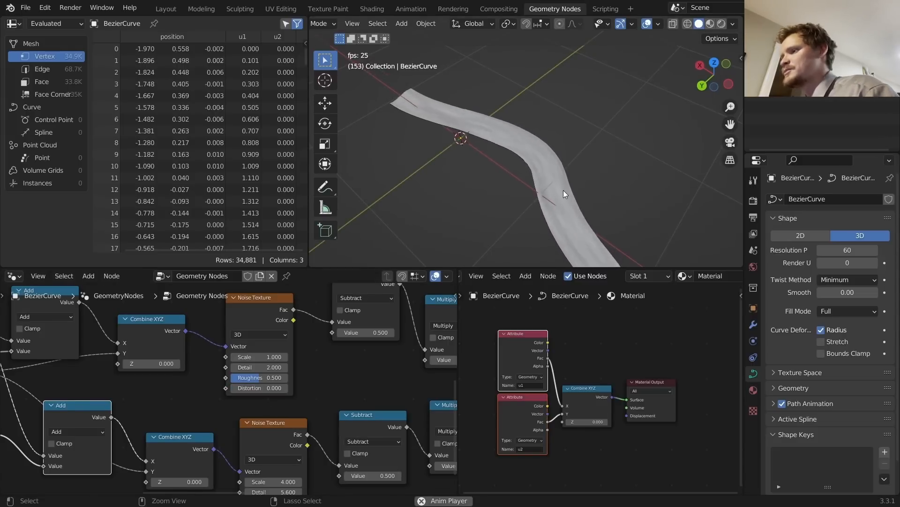
key("ctrl+z")
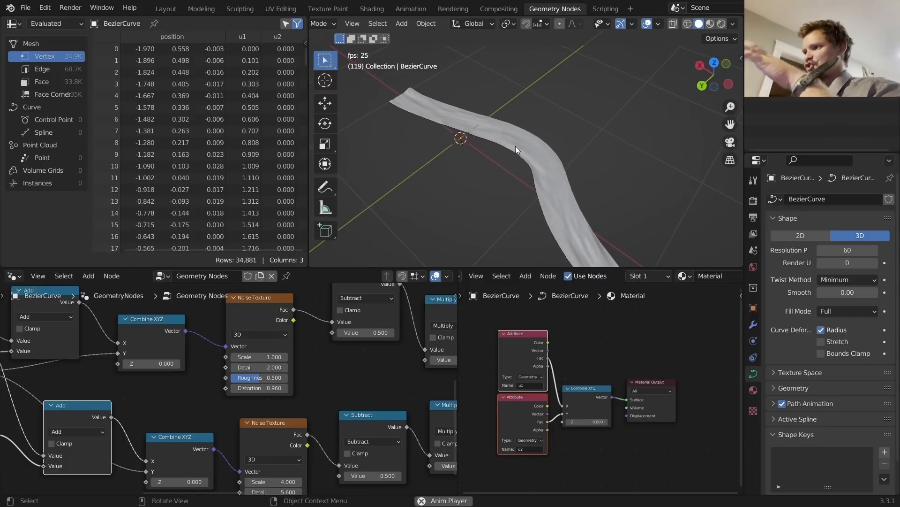
Step: Set the second Noise Texture's Distortion to 1.000 and switch the curve into Edit Mode
middle_click_drag(418, 383, 446, 293)
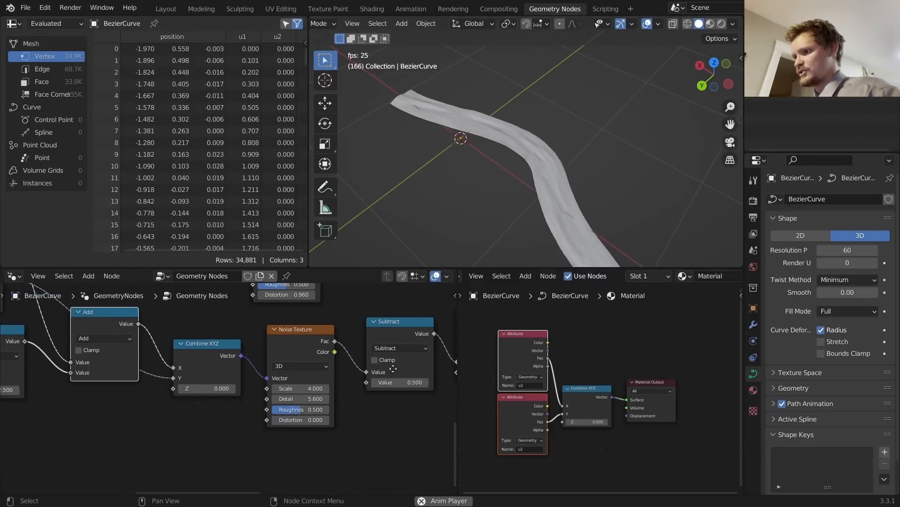
middle_click_drag(393, 369, 295, 411)
left_click_drag(204, 464, 280, 459)
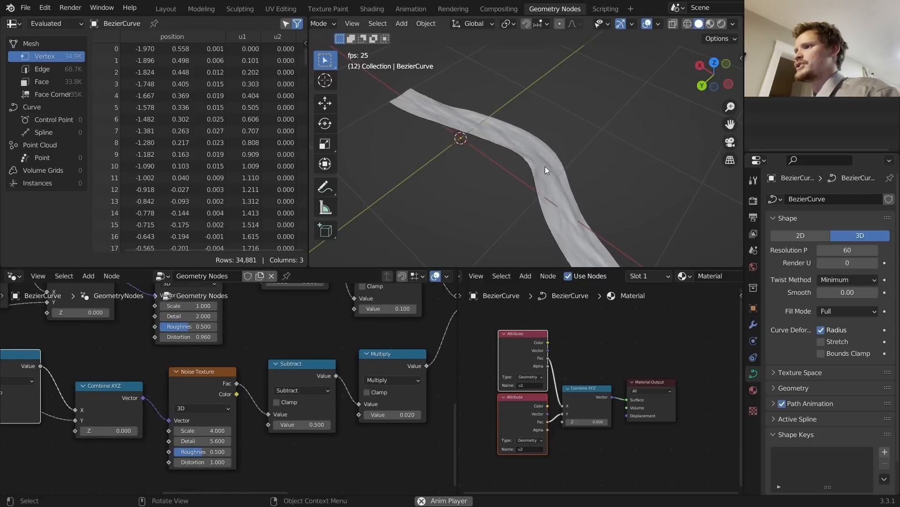
mouse_move(533, 167)
middle_mouse_down("shift")
mouse_move(496, 138)
mouse_move(524, 159)
middle_mouse_up("shift")
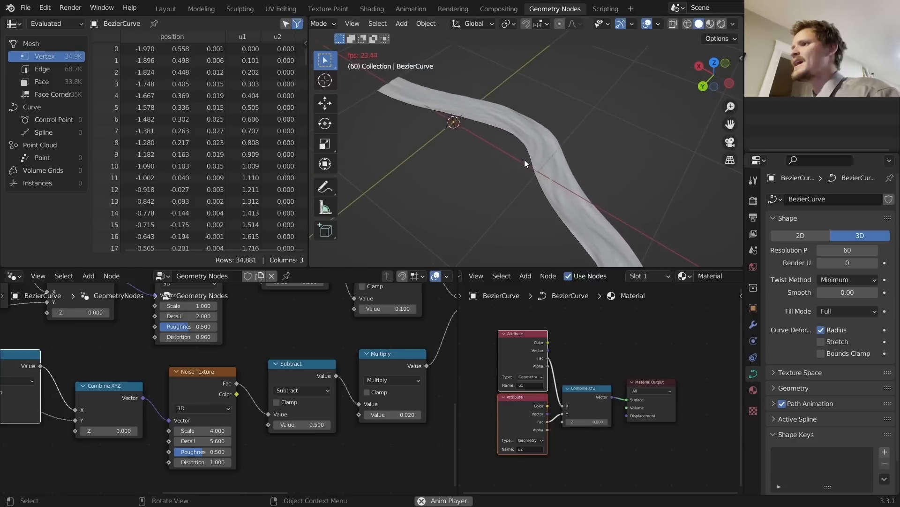
scroll(539, 140, "down", 2)
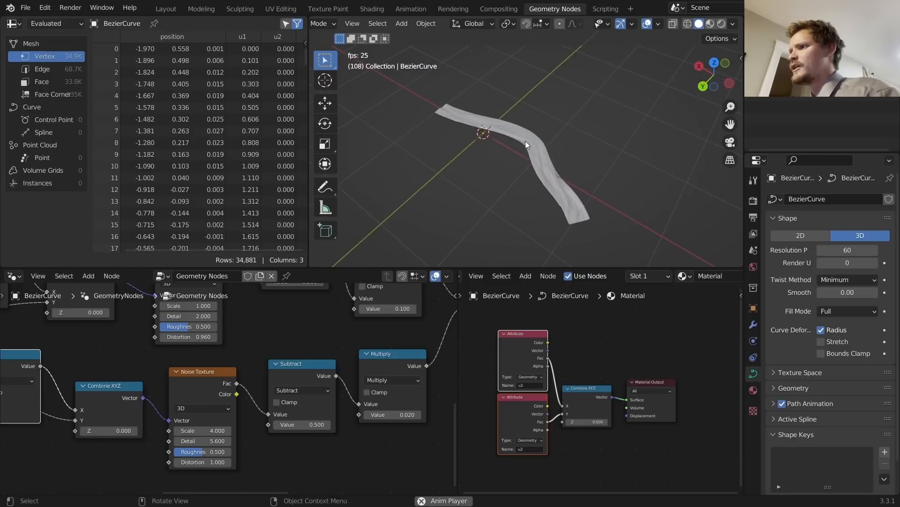
key("Tab")
Step: Add a circle to the curve, try shifting it along X, then undo that move
key("shift+a")
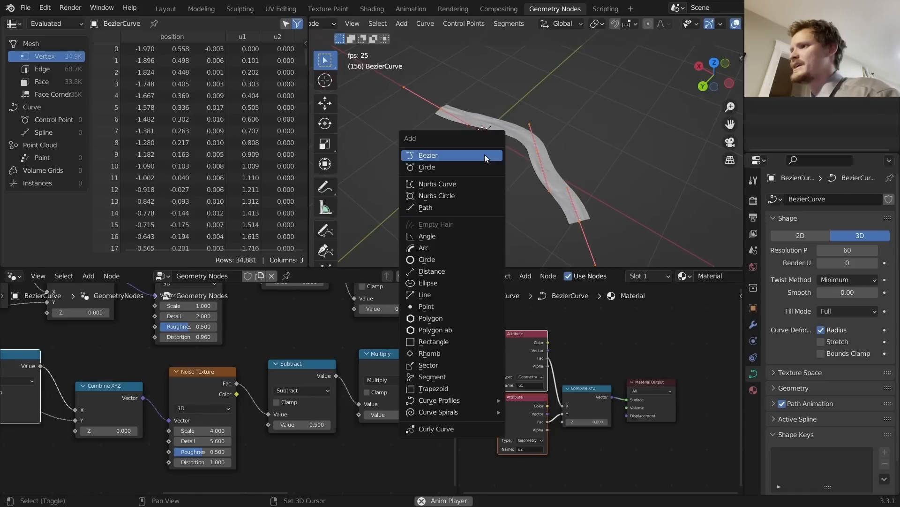
left_click(462, 168)
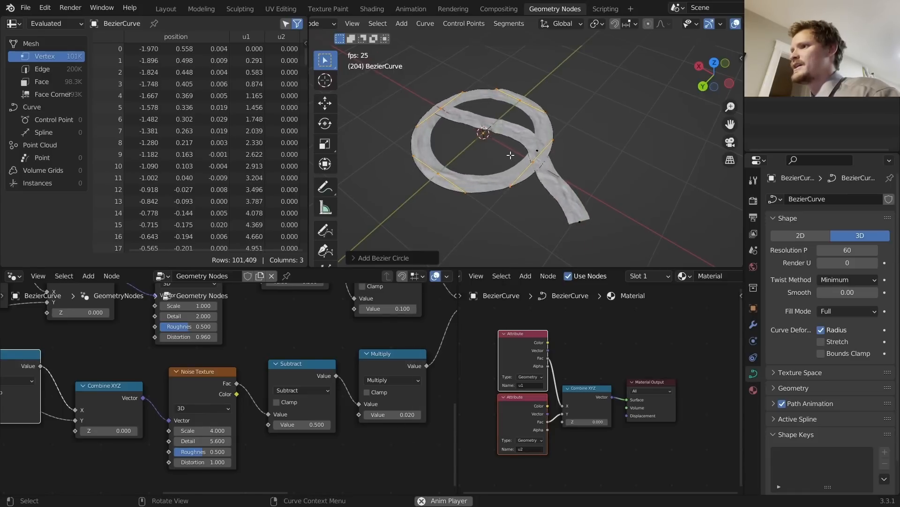
key("Tab")
scroll(502, 154, "up", 5)
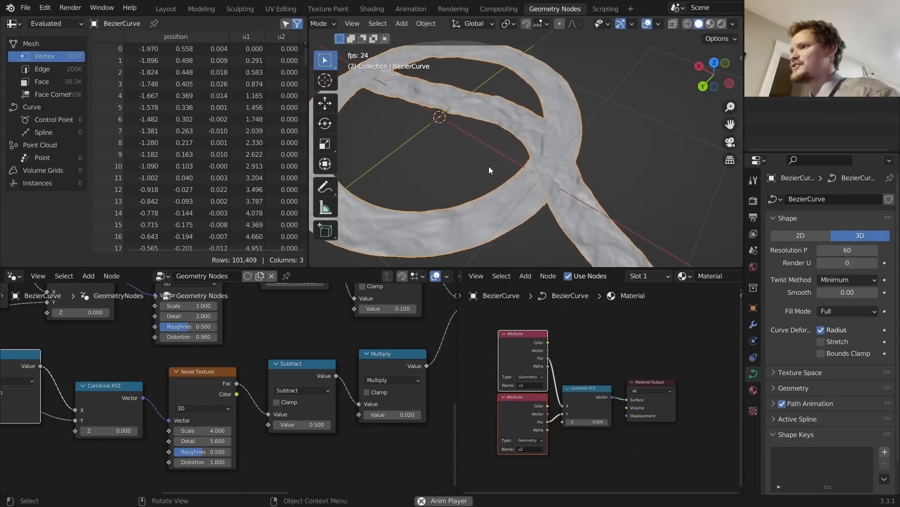
key("g")
key("x")
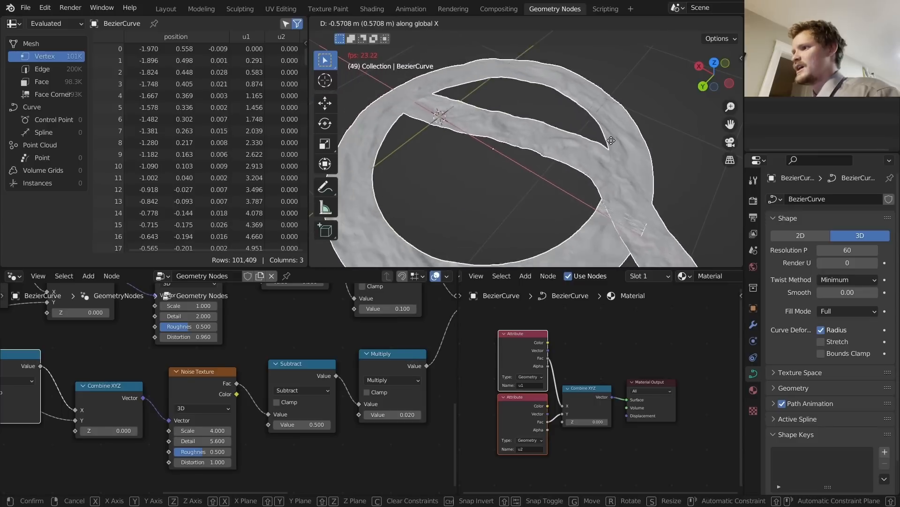
left_click(605, 140)
key("ctrl+z")
Step: Start playback and move the curve to a new position along the X axis
key("space")
scroll(605, 144, "down", 5)
key("g")
key("x")
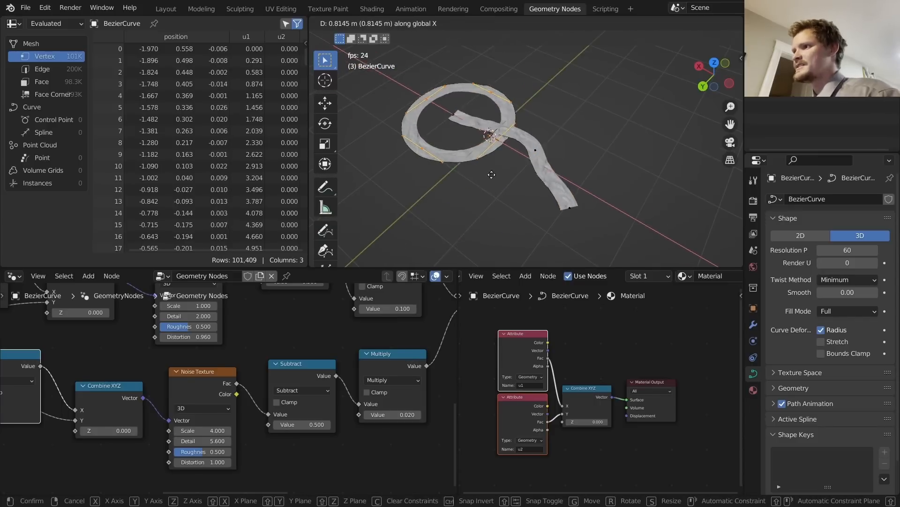
left_click(447, 137)
Step: Circle the wrinkled seam on the river with an annotation
scroll(493, 145, "up", 5)
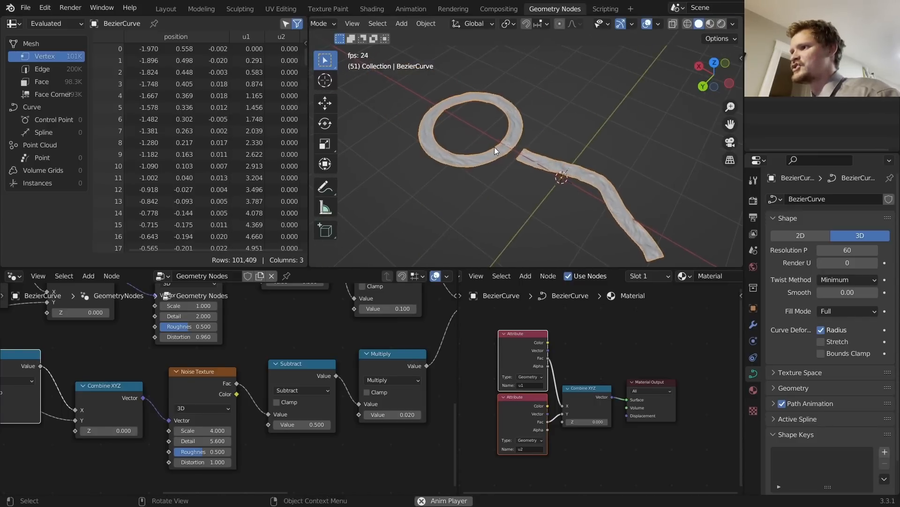
scroll(491, 144, "up", 5)
middle_click_drag(438, 137, 558, 157, "shift")
key("d")
mouse_move(567, 163)
left_mouse_down()
mouse_move(469, 103)
mouse_move(582, 137)
left_mouse_up()
scroll(550, 127, "down", 6)
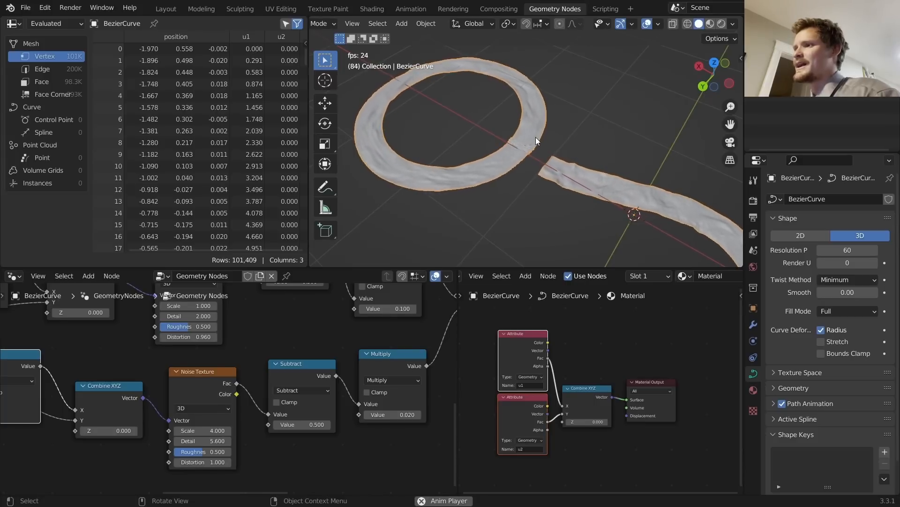
middle_click_drag(538, 156, 559, 173, "shift")
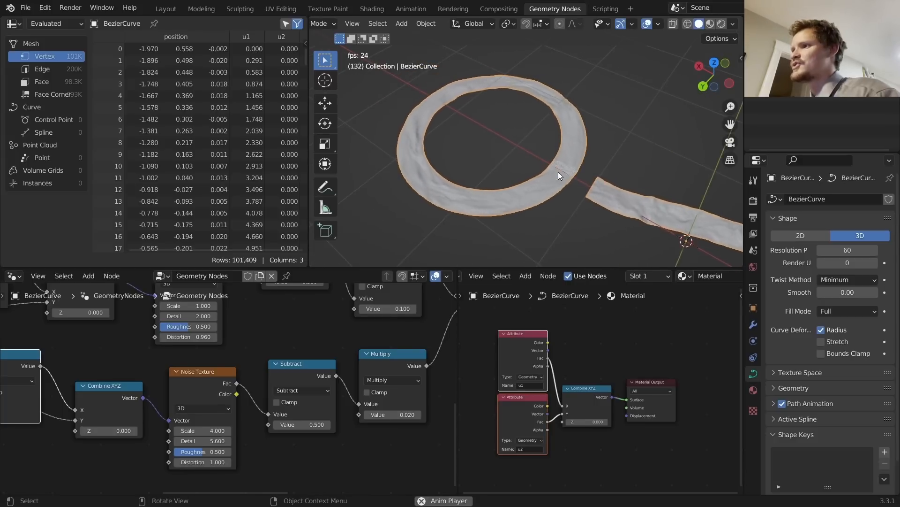
Step: Delete the BezierCurve, undo the deletion, and toggle the curve through edit mode
key("x")
left_click(558, 171)
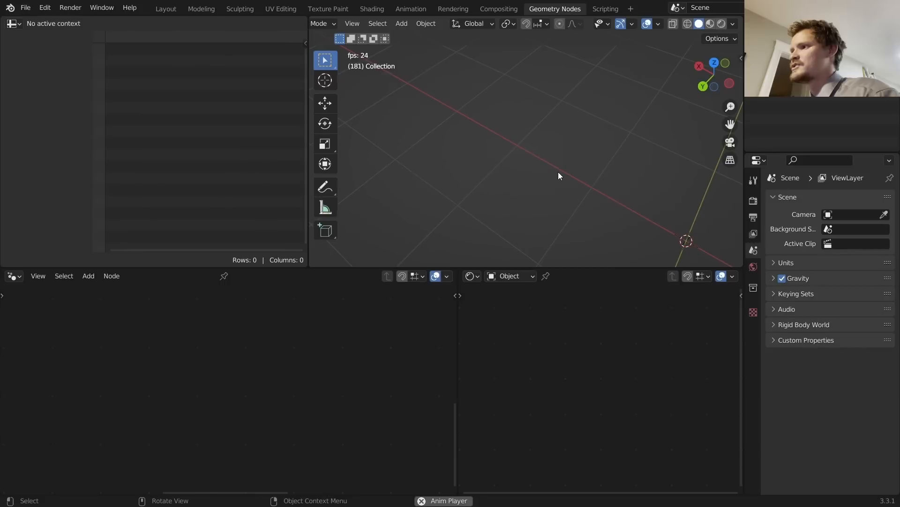
key("ctrl+z")
key("Tab")
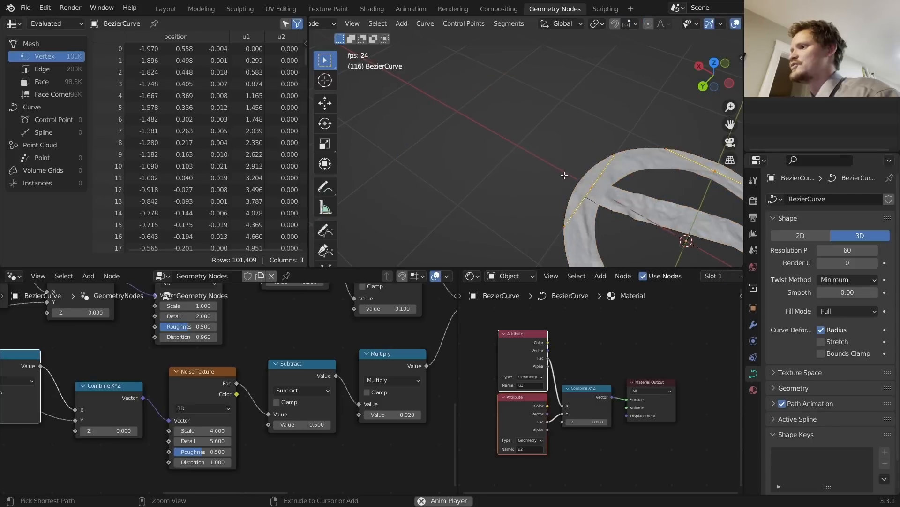
key("Tab")
middle_click_drag(601, 185, 446, 95, "shift")
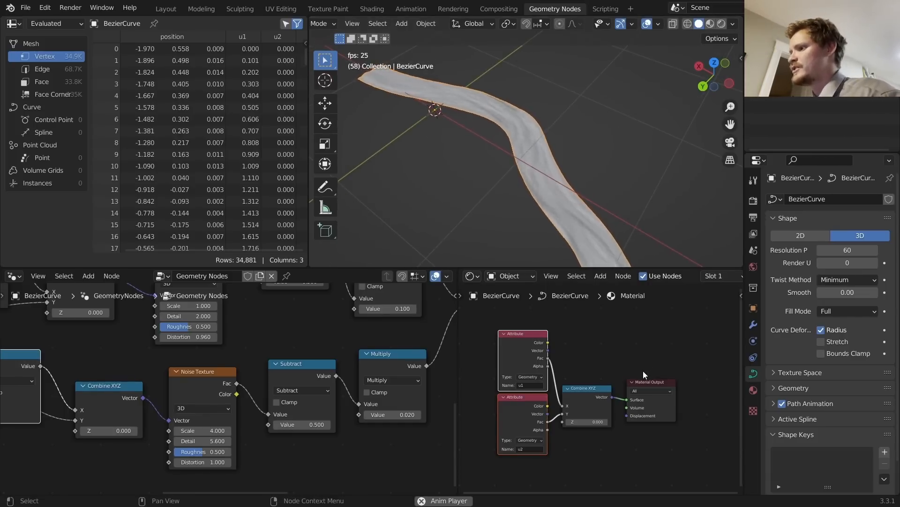
Step: Switch to Material Preview, inspect the ribbon from low and high angles, and stop playback
left_click(724, 24)
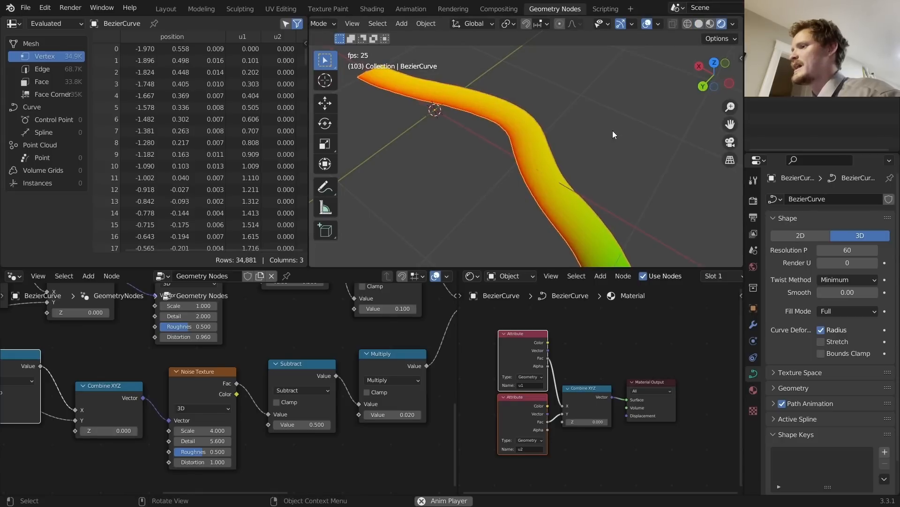
middle_click_drag(524, 148, 494, 106)
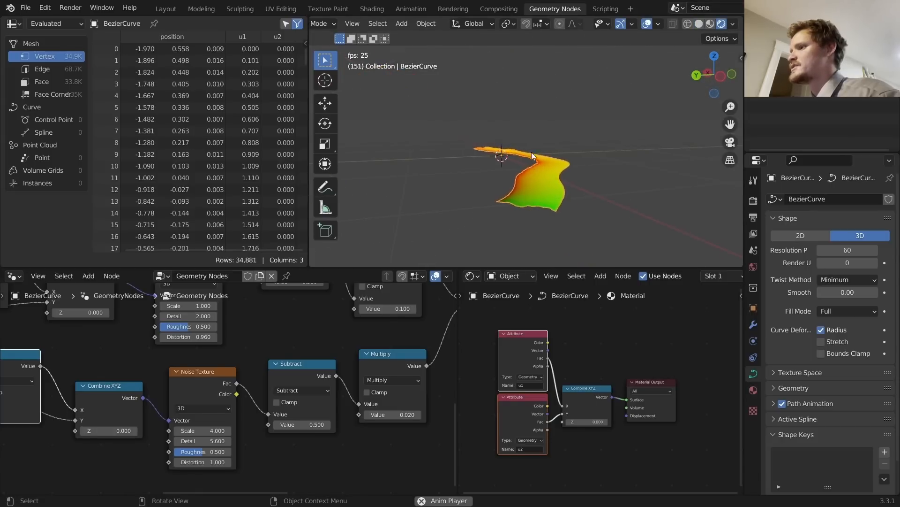
middle_click_drag(531, 152, 581, 199)
key("space")
Step: Add a Principled BSDF below Combine XYZ and connect it to the material Surface
middle_click_drag(617, 375, 555, 342)
key("shift+a")
left_click(570, 324)
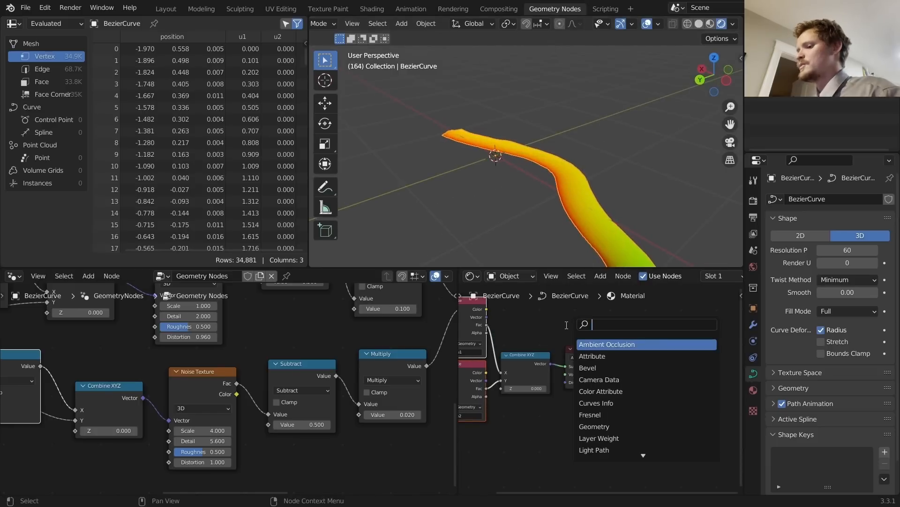
type("pri")
key("Return")
left_click(485, 421)
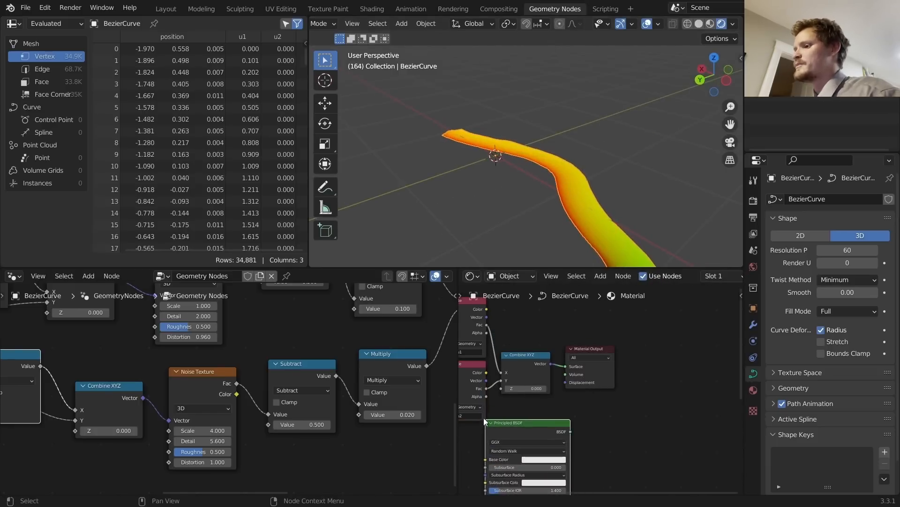
left_click_drag(570, 431, 566, 366)
Step: Set the render engine to Cycles on GPU Compute, then bring up the World colour choices
left_click(753, 201)
left_click(831, 204)
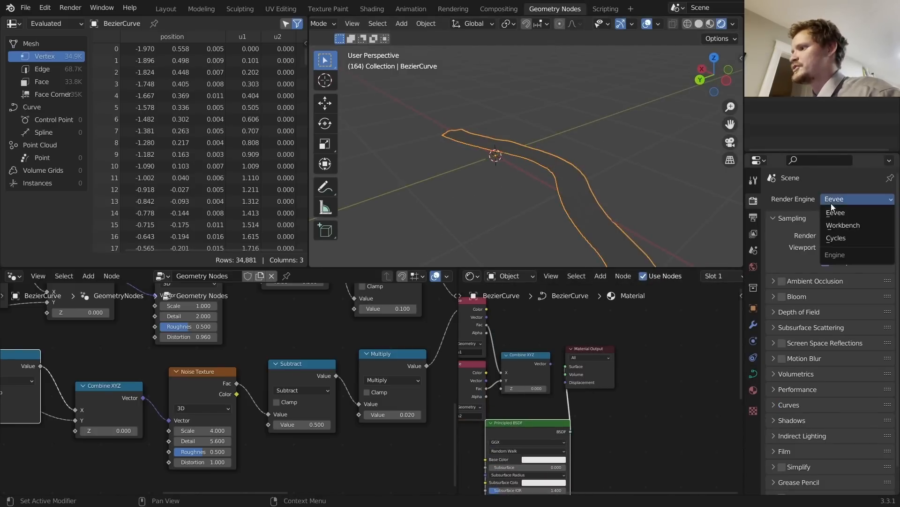
left_click(837, 232)
left_click(839, 227)
left_click(836, 254)
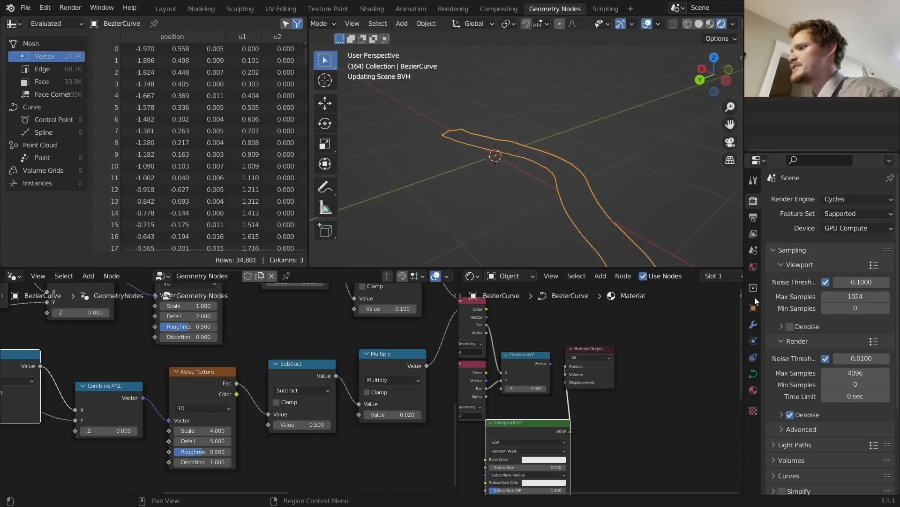
left_click(753, 268)
left_click(822, 274)
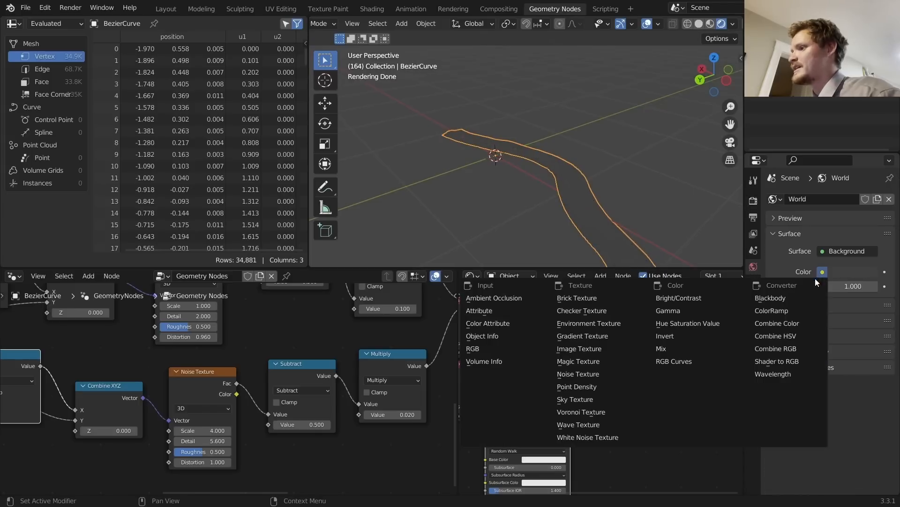
Step: Light the world with an Environment Texture using the first HDRI in the HDRIs folder
left_click(616, 323)
left_click(871, 289)
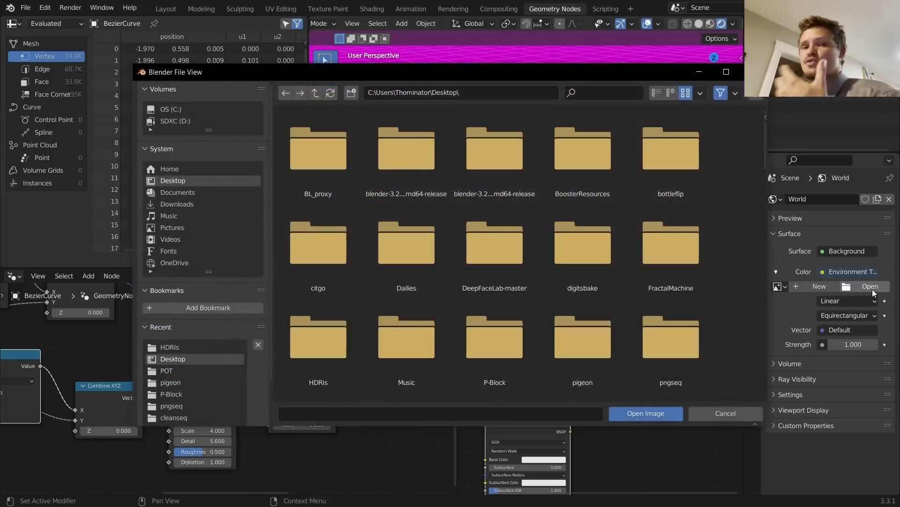
left_click(207, 349)
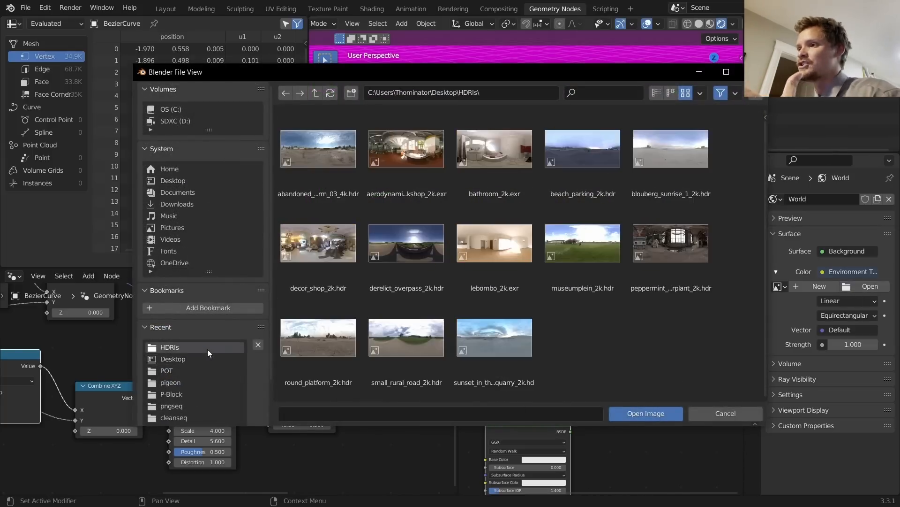
double_click(333, 162)
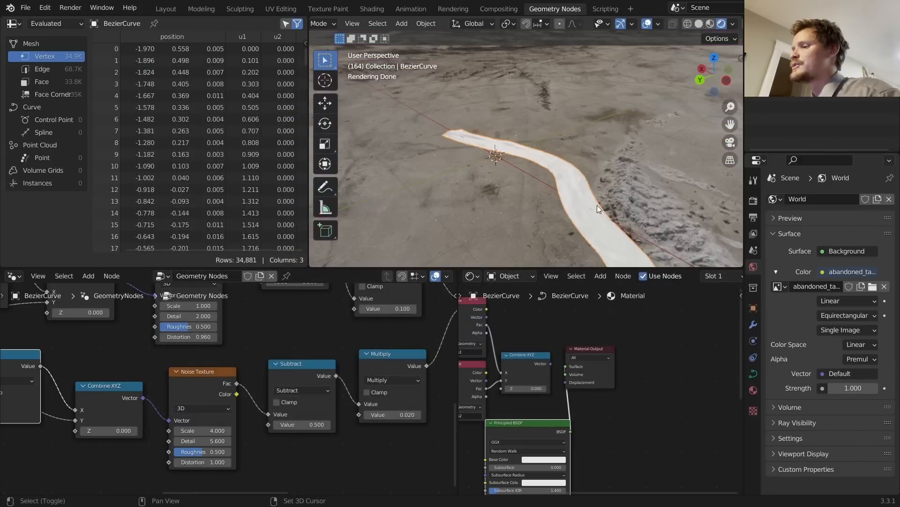
middle_click_drag(554, 168, 691, 162)
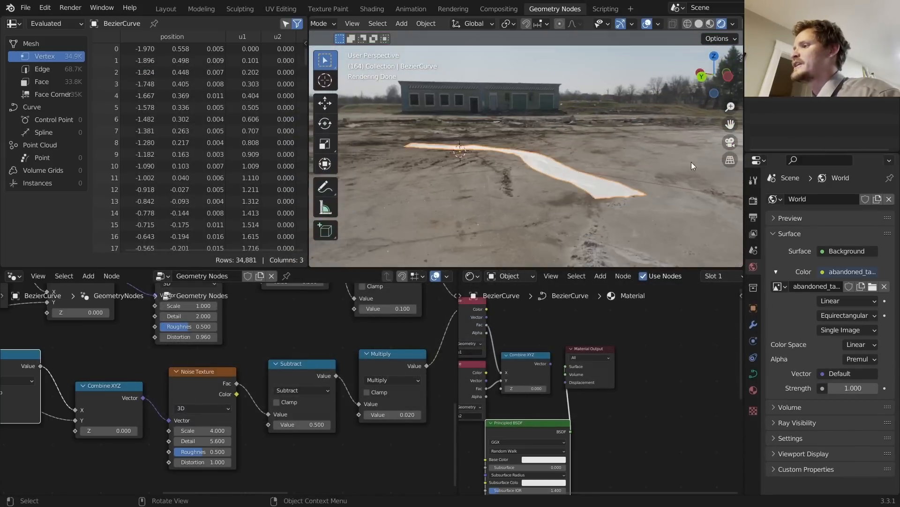
left_click(753, 201)
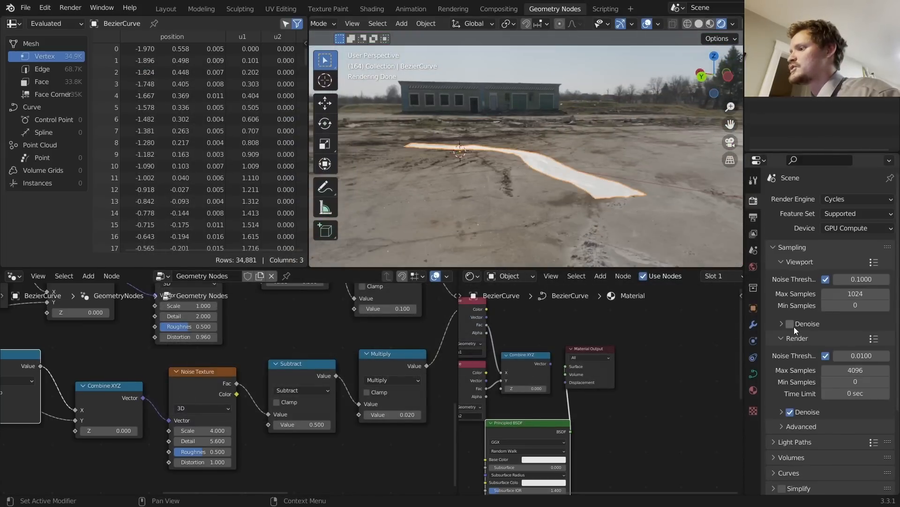
Step: Enable a Transparent film background in the render settings
scroll(797, 436, "down", 5)
left_click(797, 429)
scroll(793, 441, "down", 3)
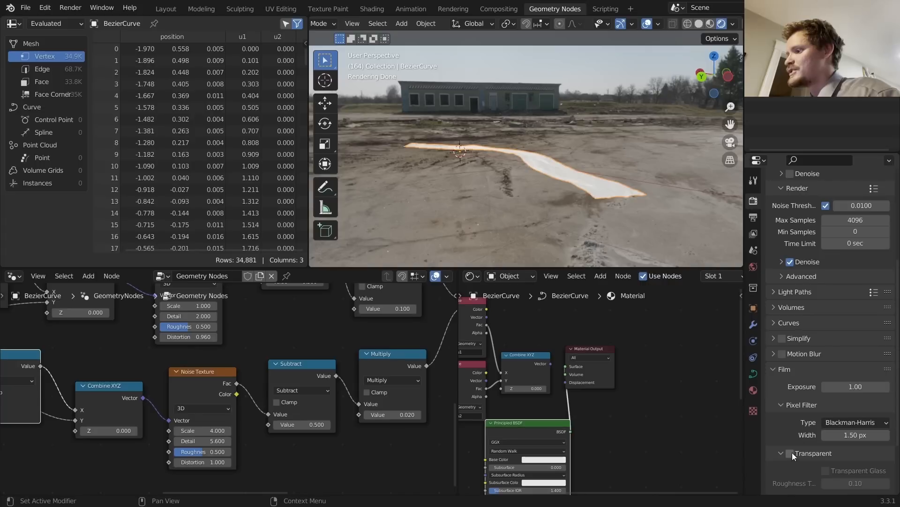
left_click(791, 453)
scroll(521, 140, "up", 3)
middle_click_drag(520, 140, 491, 185)
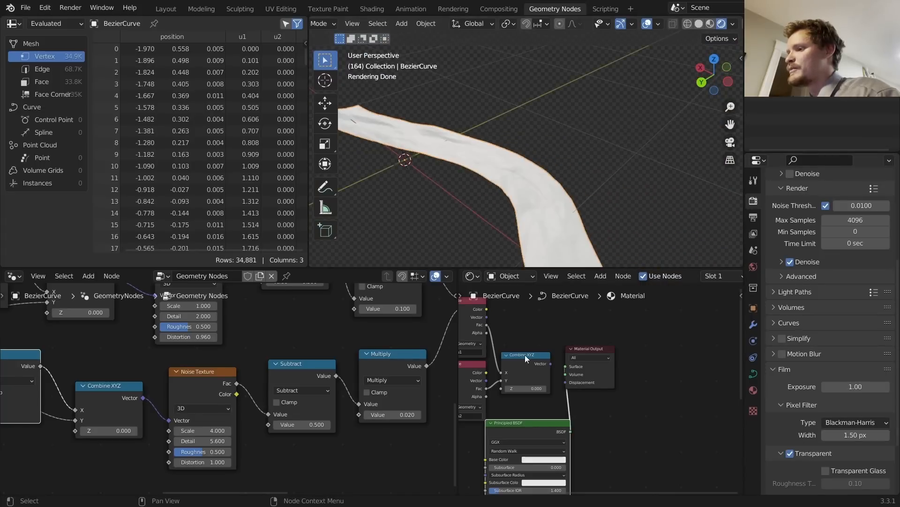
Step: Set the Principled BSDF Roughness to 0 and Transmission to 1
middle_click_drag(528, 458, 597, 321)
left_click_drag(596, 391, 556, 392)
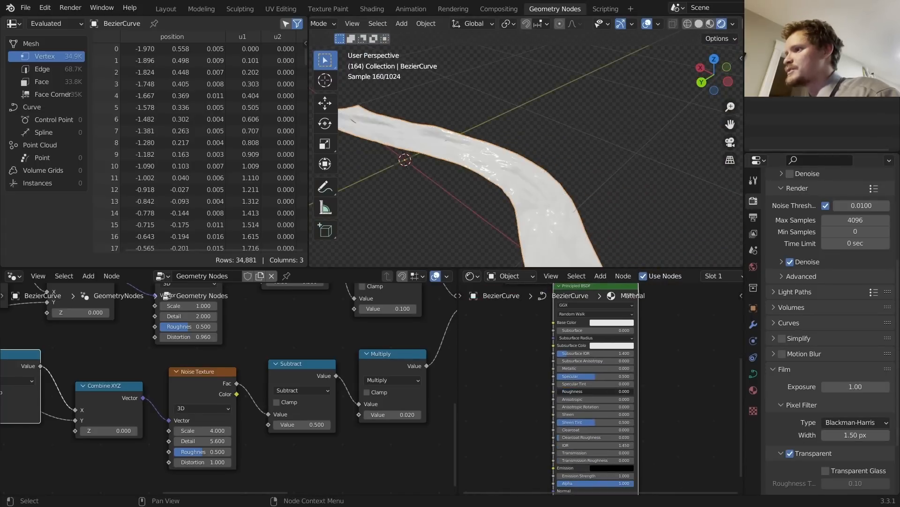
middle_click_drag(565, 361, 598, 347)
mouse_move(446, 148)
middle_mouse_down()
mouse_move(438, 157)
mouse_move(449, 146)
middle_mouse_up()
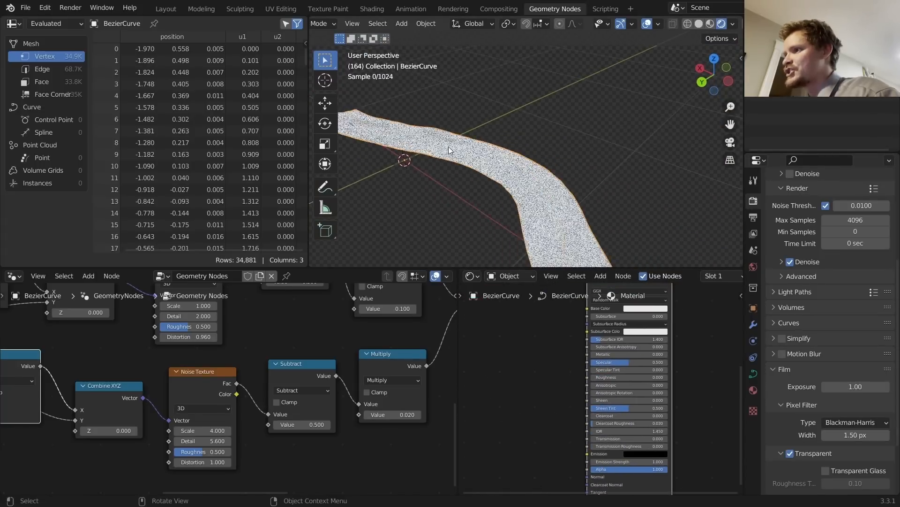
scroll(471, 166, "up", 3)
middle_click_drag(630, 434, 624, 396)
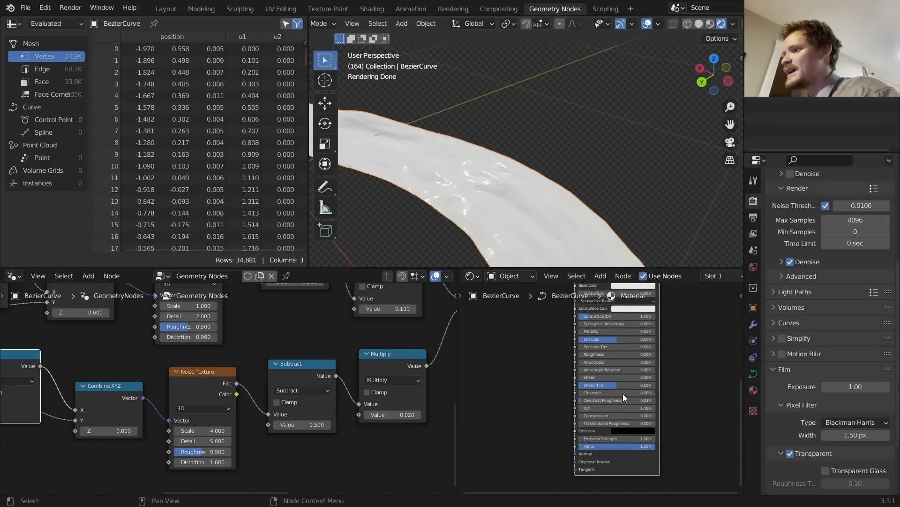
left_click_drag(591, 415, 655, 416)
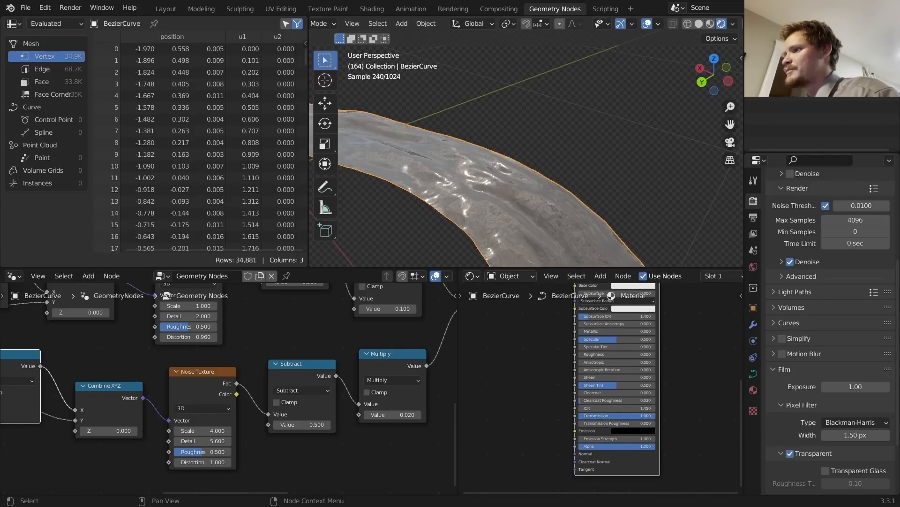
Step: Give the Principled BSDF a light teal base colour (H 0.487, S 0.412, V 0.800)
scroll(522, 167, "down", 4)
middle_click_drag(521, 181, 521, 144, "shift")
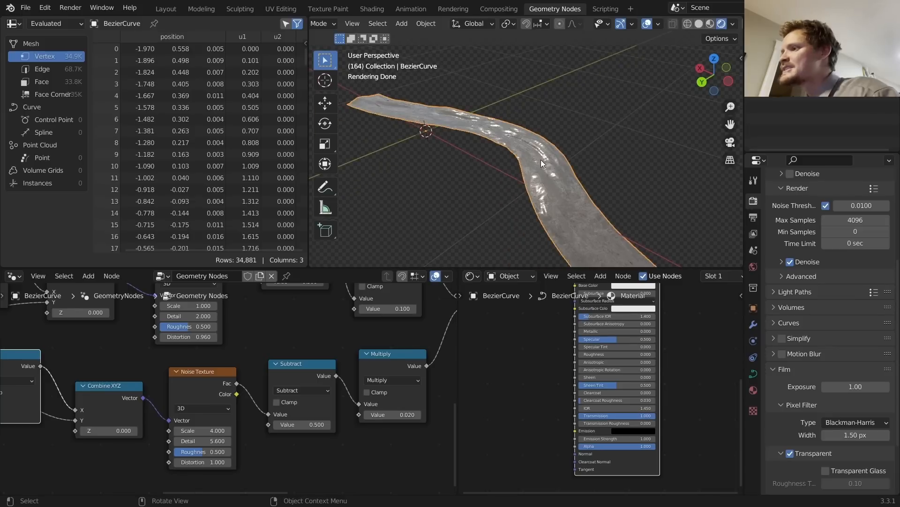
scroll(653, 328, "up", 2)
scroll(652, 327, "up", 1)
middle_click_drag(652, 324, 645, 378)
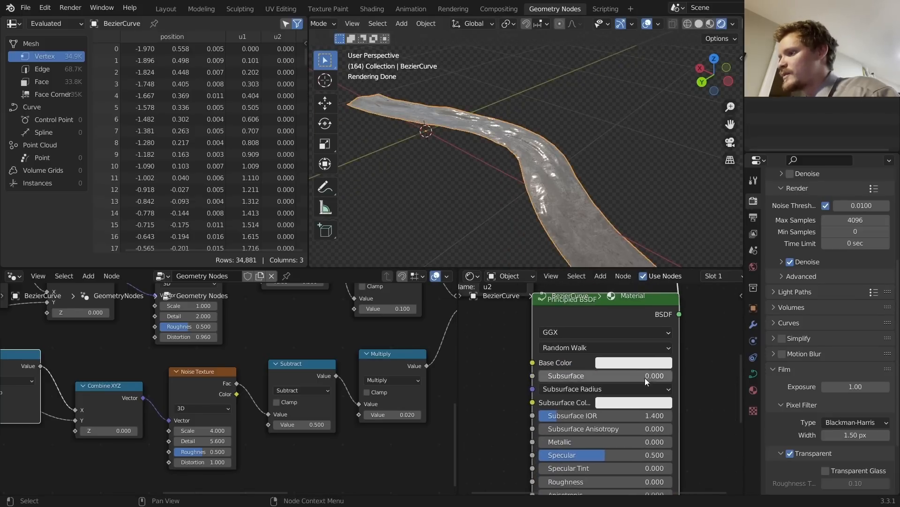
left_click(640, 361)
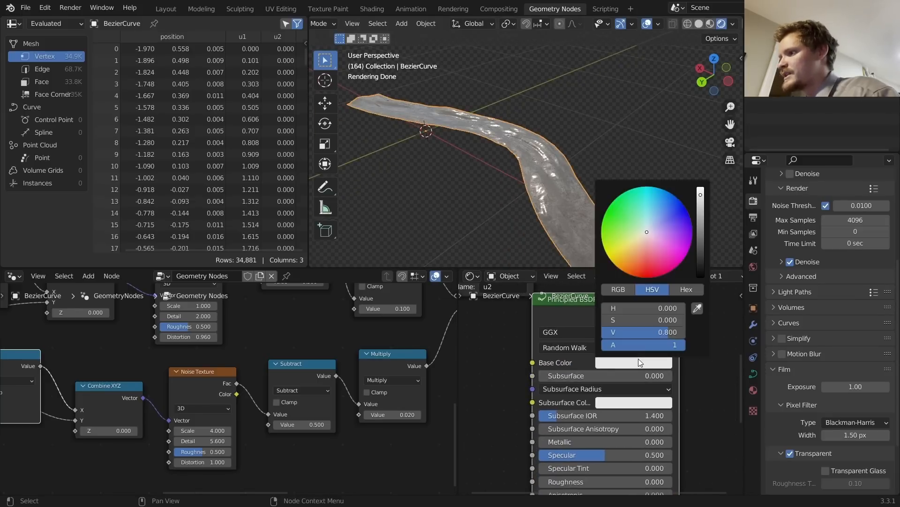
left_click(645, 224)
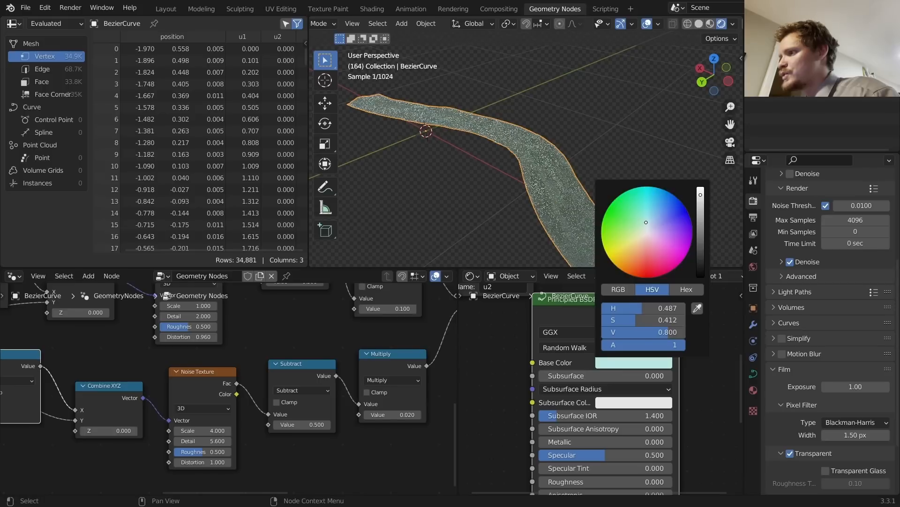
Step: Play the animation and view the deselected glassy river from lower angles
key("space")
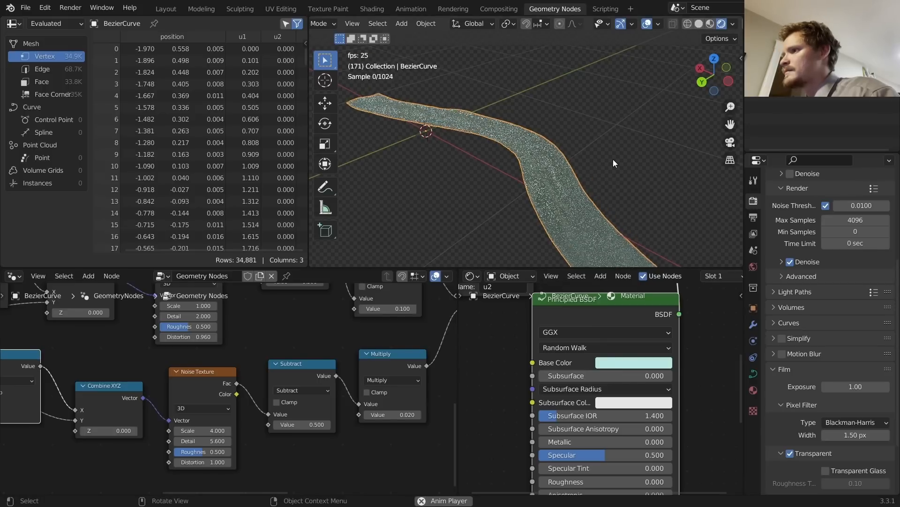
left_click(613, 159)
middle_click_drag(548, 162, 528, 165)
key("space")
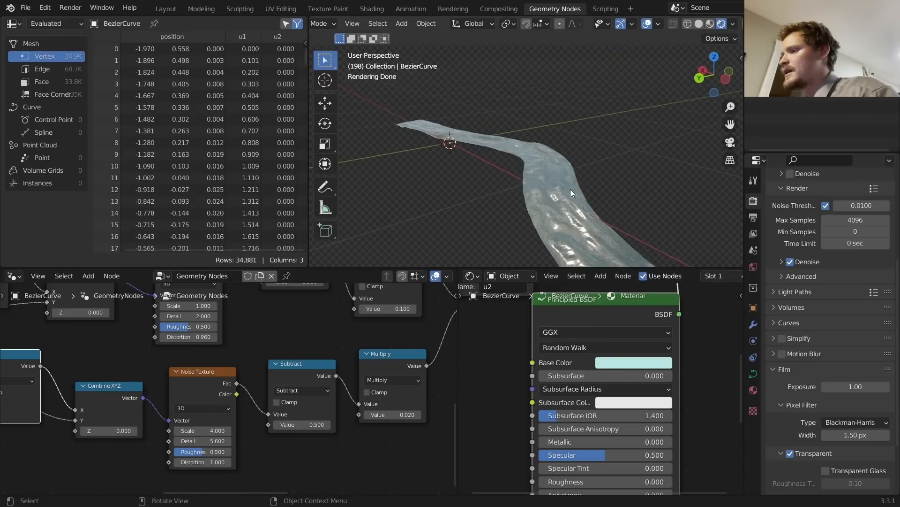
mouse_move(571, 235)
middle_mouse_down()
mouse_move(549, 159)
mouse_move(531, 190)
middle_mouse_up()
middle_click_drag(237, 356, 281, 411)
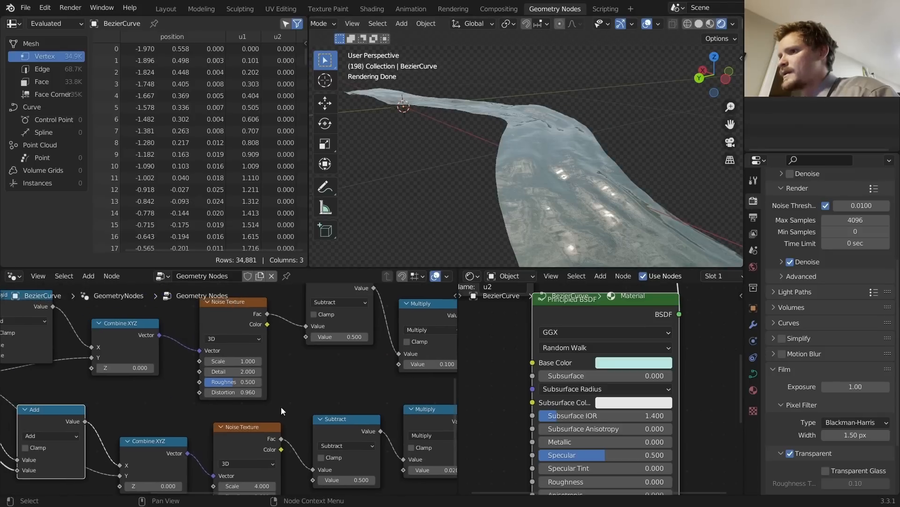
left_click_drag(242, 359, 303, 364)
middle_click_drag(458, 238, 546, 156)
scroll(540, 156, "down", 3)
key("space")
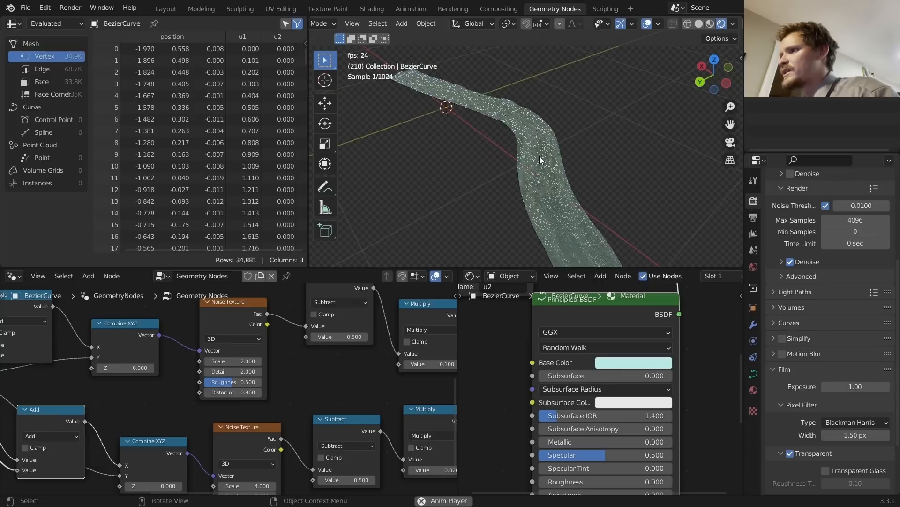
key("space")
mouse_move(234, 362)
left_mouse_down()
mouse_move(270, 362)
mouse_move(234, 363)
left_mouse_up()
key("space")
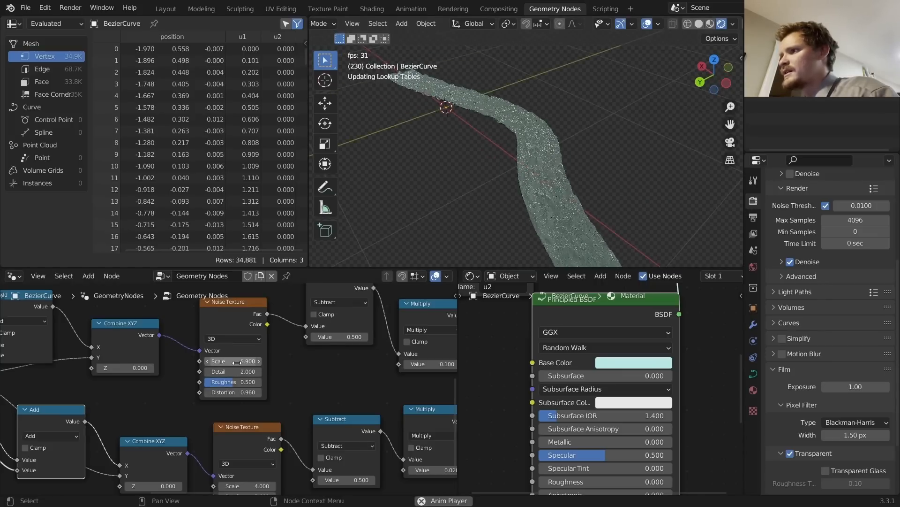
left_click(235, 361)
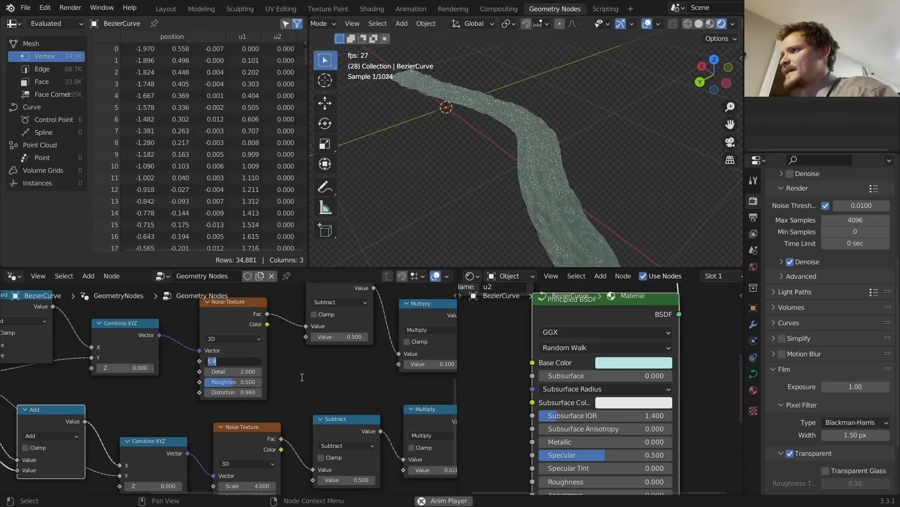
type("1")
key("Return")
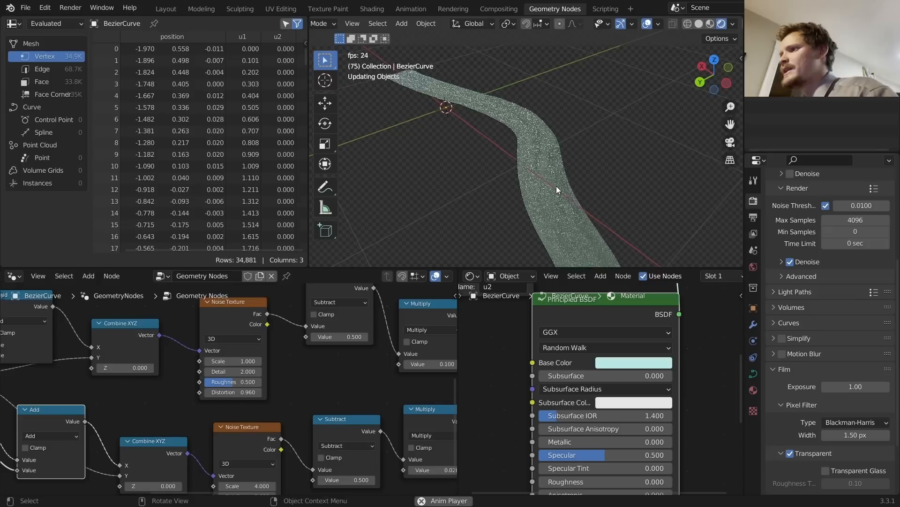
key("space")
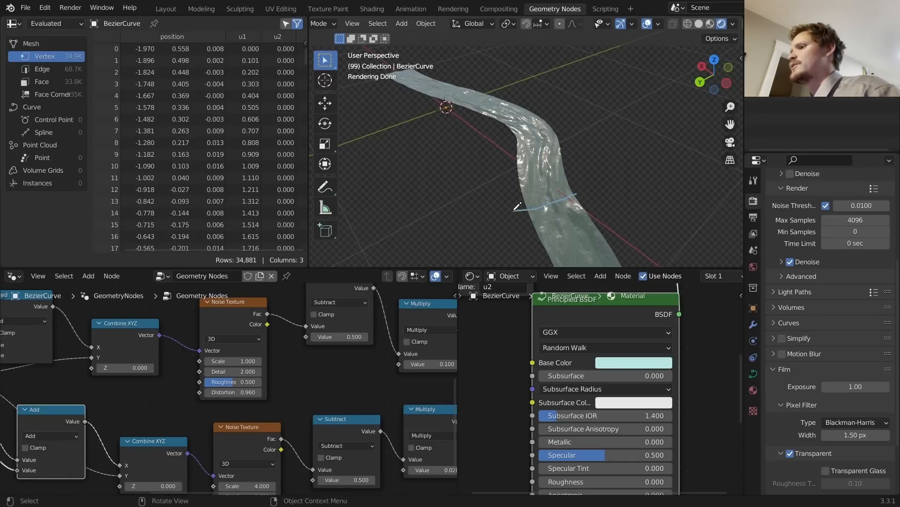
scroll(516, 217, "up", 3)
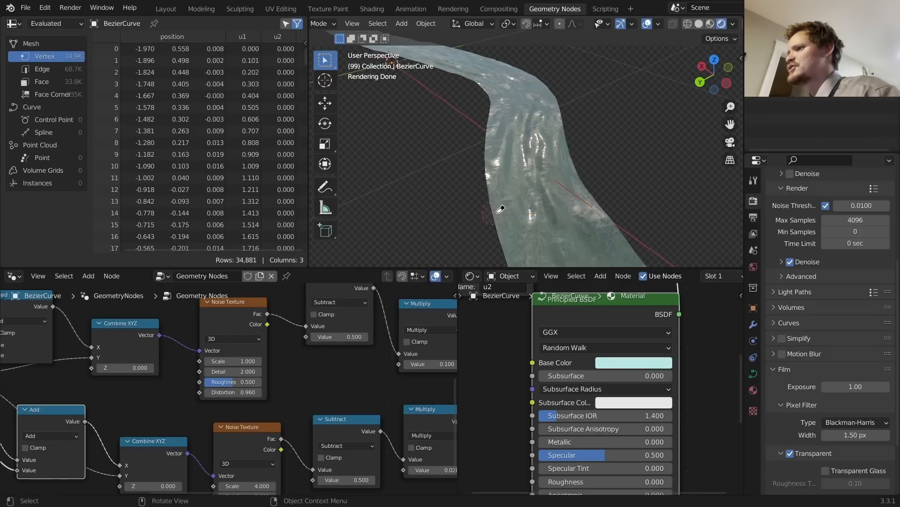
scroll(562, 172, "down", 2)
Step: Move the Scene Time and Multiply nodes further left to make room
middle_click_drag(557, 166, 555, 171)
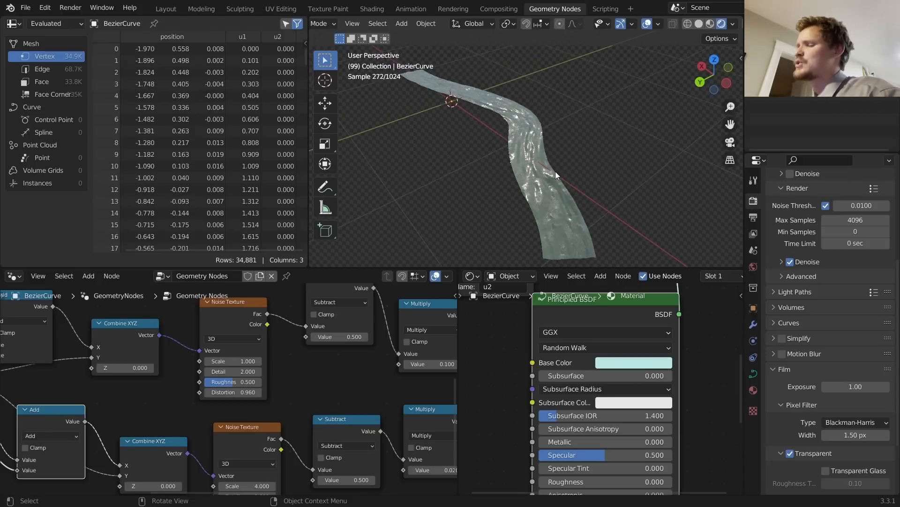
key("Tab")
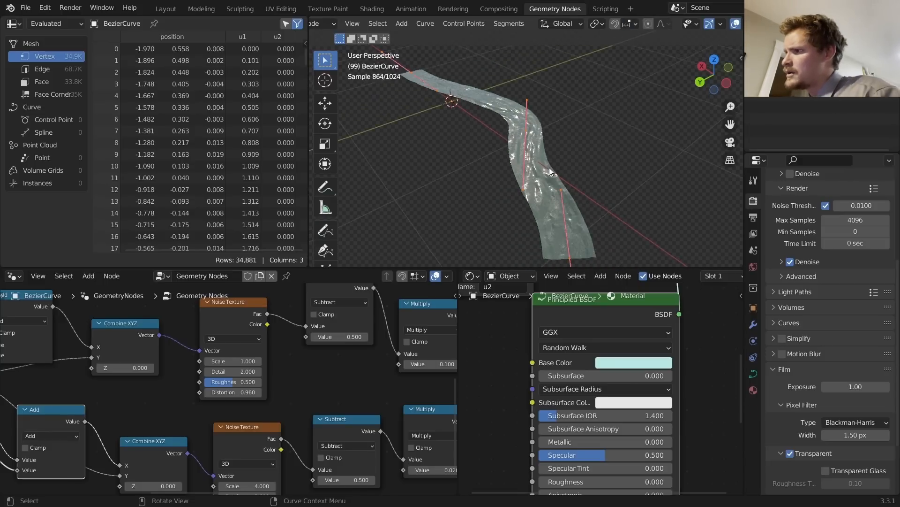
key("Tab")
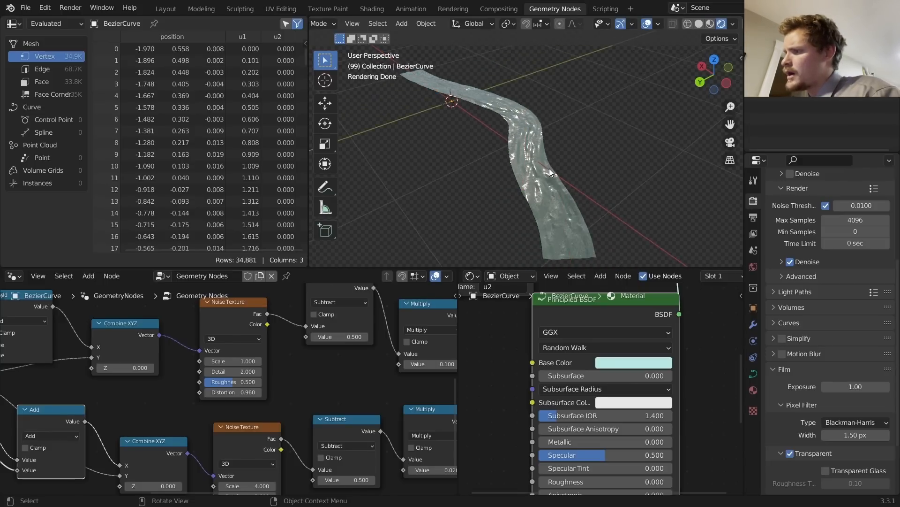
scroll(239, 382, "down", 3)
middle_click_drag(239, 382, 381, 338)
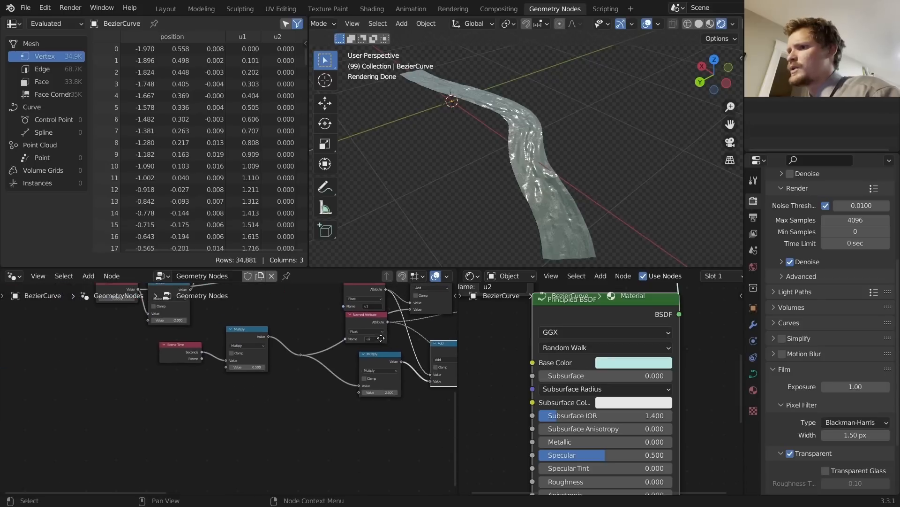
left_click_drag(185, 357, 145, 358)
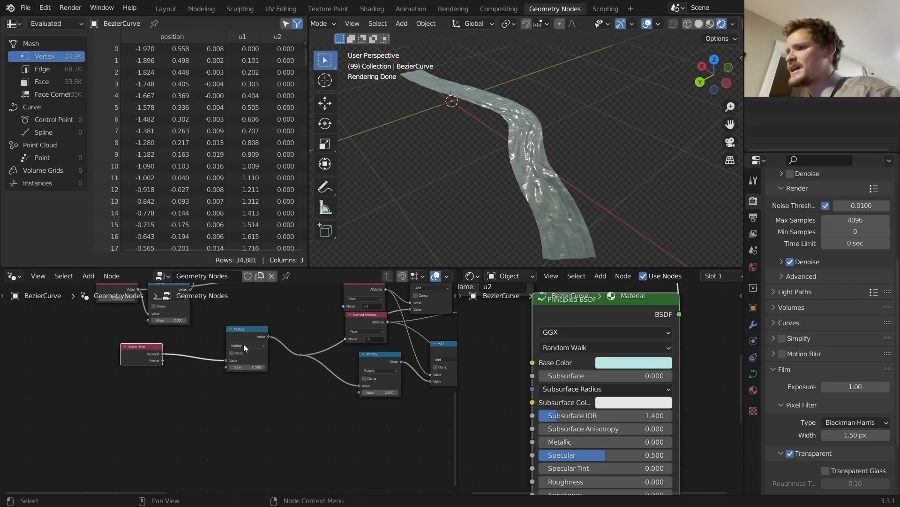
left_click_drag(252, 339, 206, 343)
Step: Duplicate the Multiply node onto the link and set its value to 1.000
key("shift+d")
left_click(272, 344)
scroll(272, 347, "up", 2)
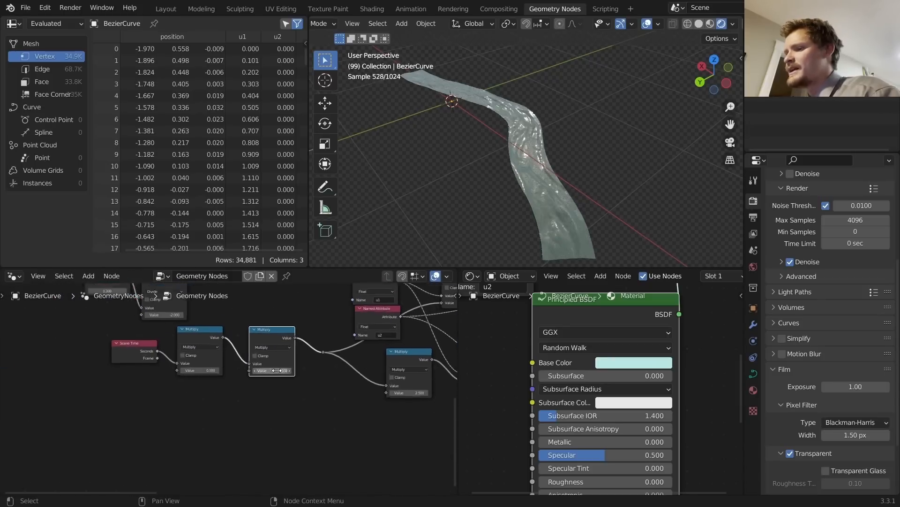
left_click(277, 368)
type("1")
key("Return")
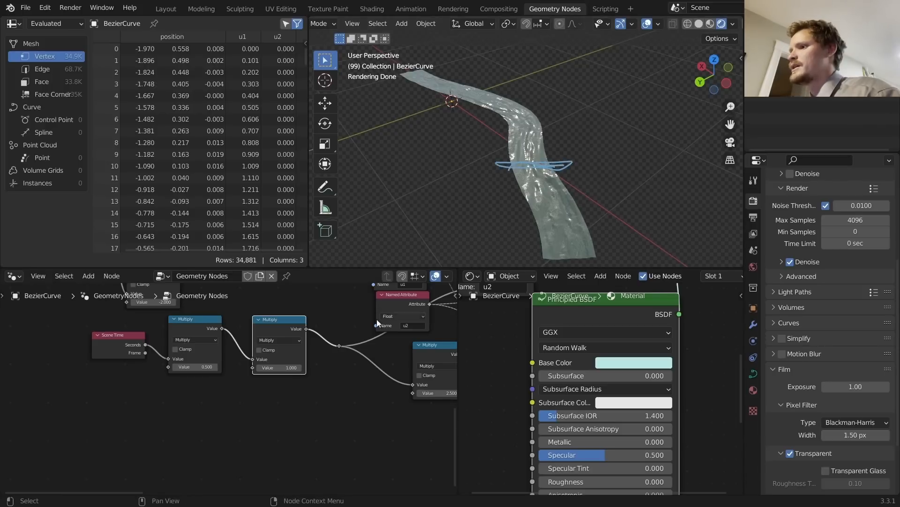
Step: Duplicate the u2 Named Attribute node and place the copy below the others
middle_click_drag(404, 318, 410, 349)
left_click(406, 332)
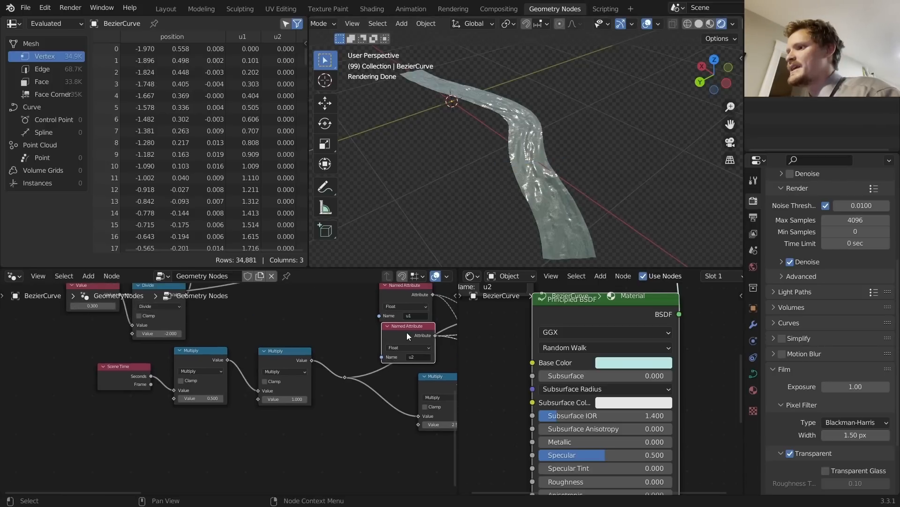
key("shift+d")
left_click(96, 441)
middle_click_drag(166, 426, 249, 381)
Step: Preview the u2 attribute in the water material, turning the river plain white
key("shift+a")
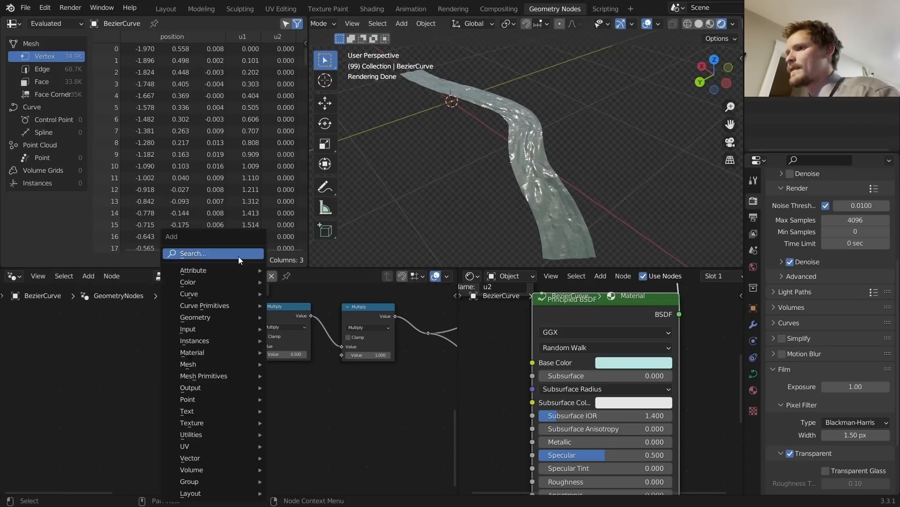
key("ctrl+z")
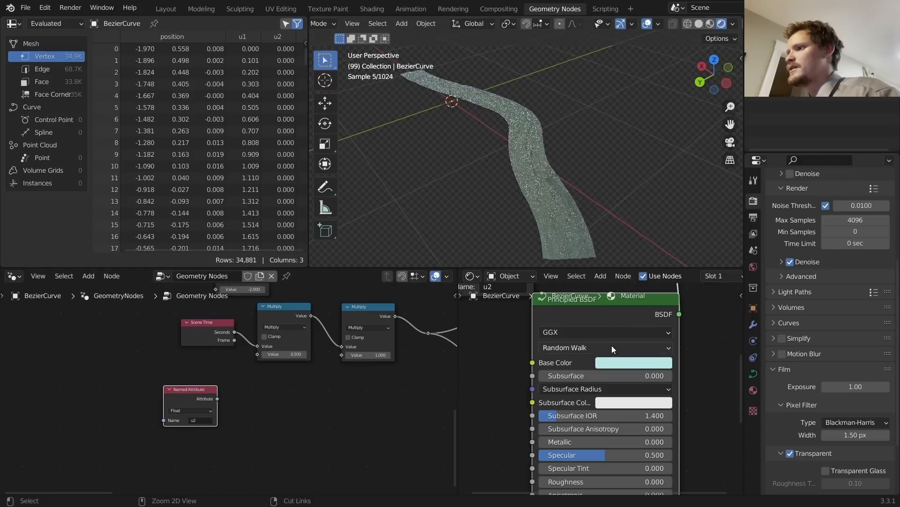
scroll(539, 354, "down", 6)
left_click(559, 320, "ctrl+shift")
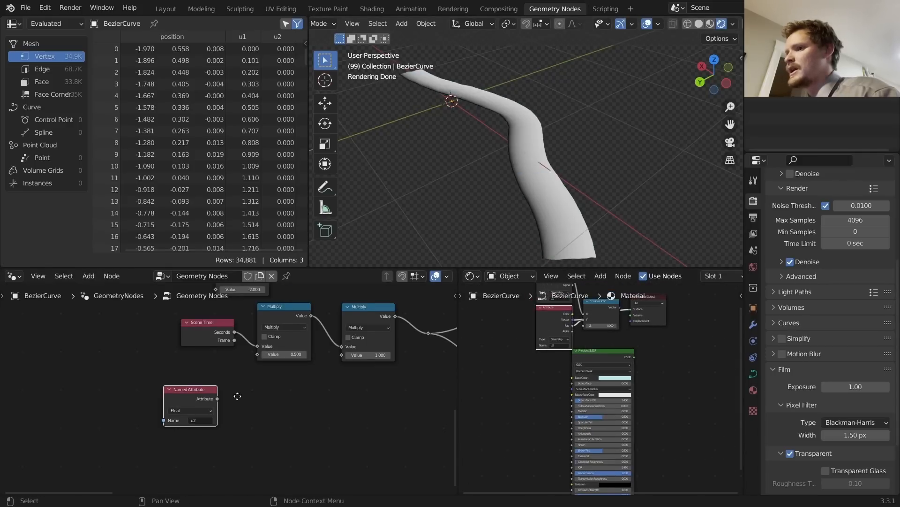
Step: Add a Color node, found by searching 'col', beside the copied u2 Named Attribute
scroll(237, 396, "up", 2)
key("shift+a")
left_click(293, 259)
type("co")
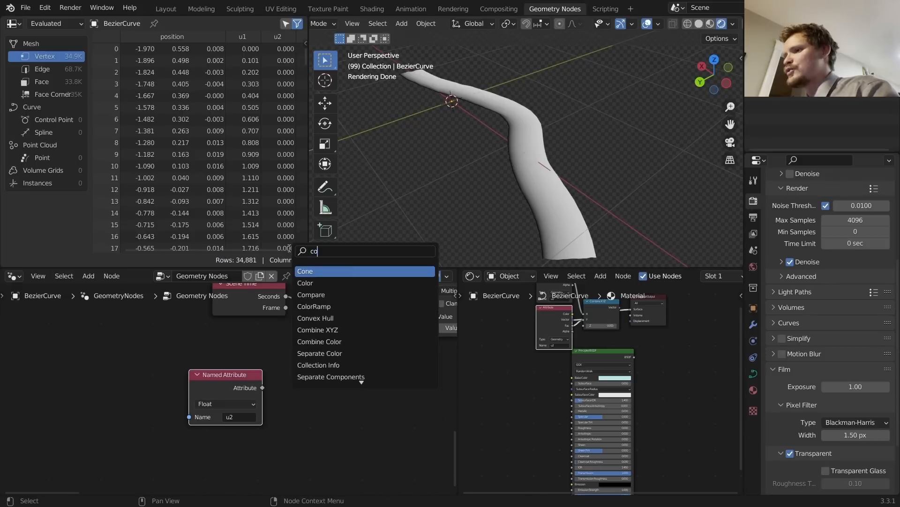
type("lo")
key("Return")
left_click(320, 367)
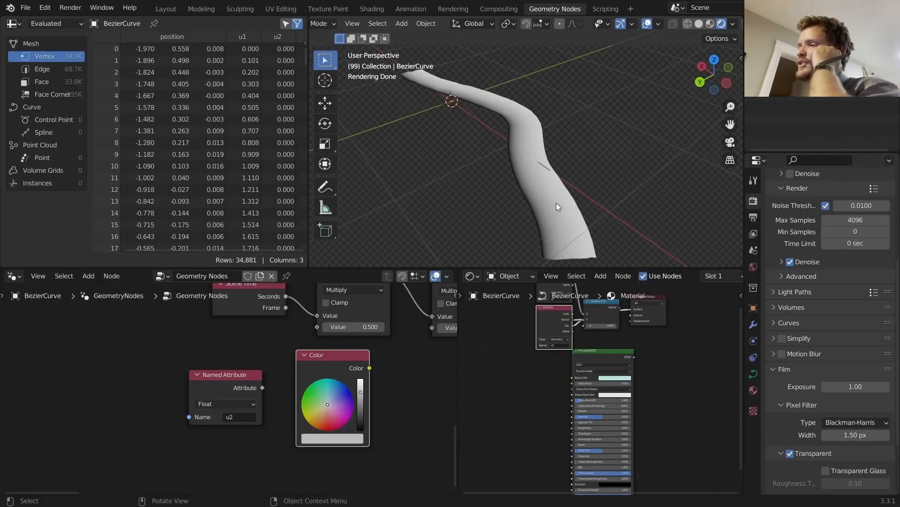
scroll(265, 362, "up", 2)
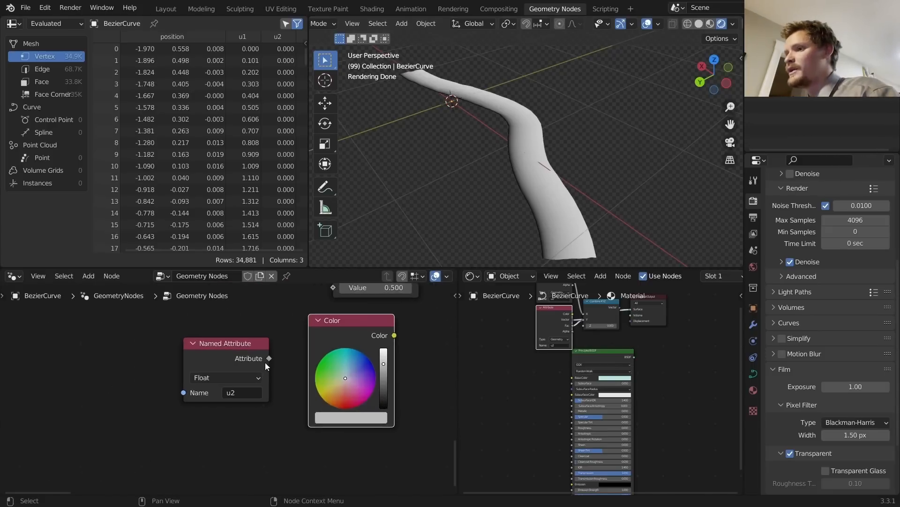
Step: Replace the Color node with a ColorRamp fed by the u2 Named Attribute
key("x")
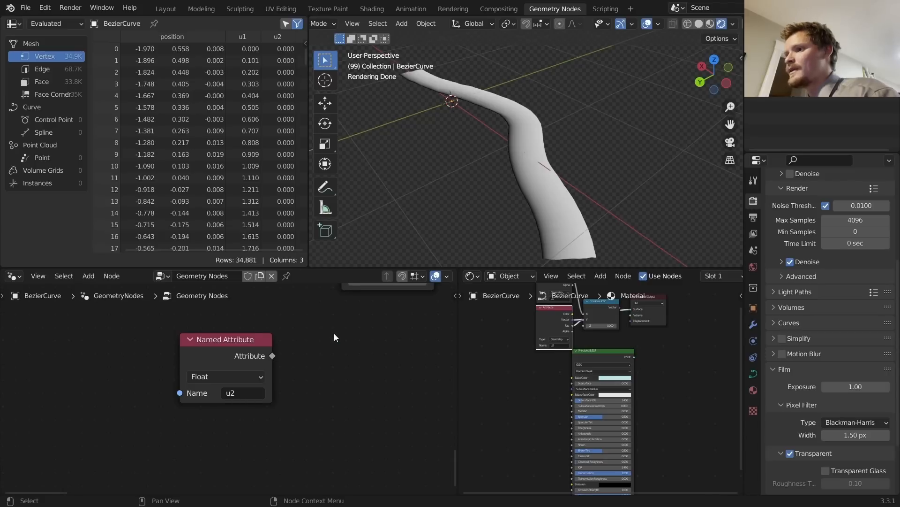
key("shift+a")
type("colo")
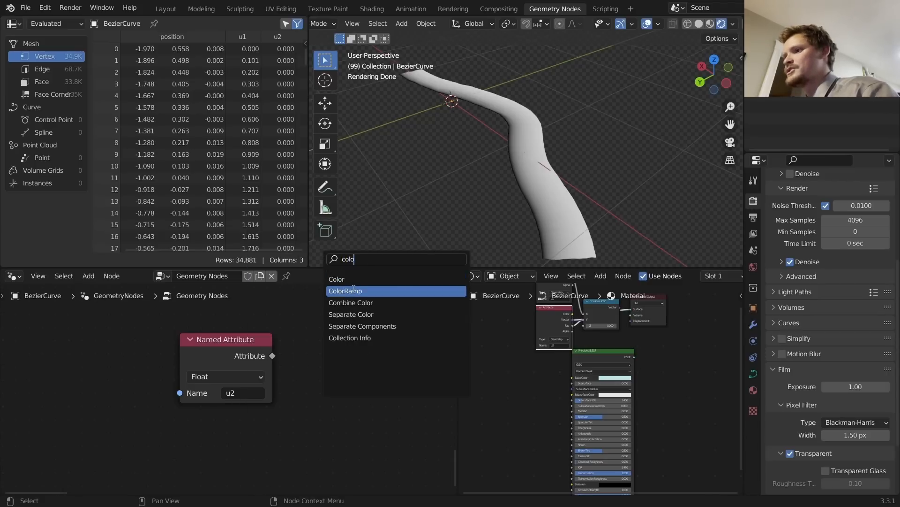
key("Return")
left_click(346, 341)
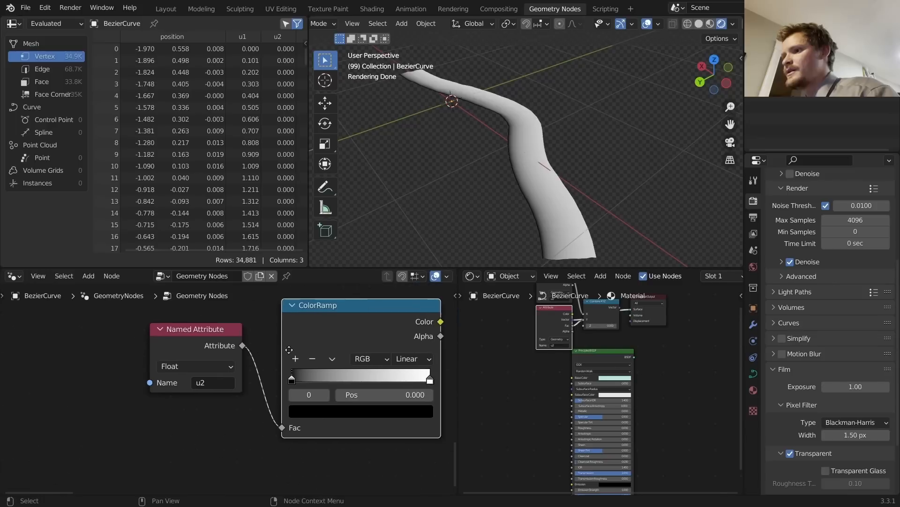
Step: Make the ramp black–white–black, feed it into the lower Multiply, and play in Solid shading
left_click(309, 414)
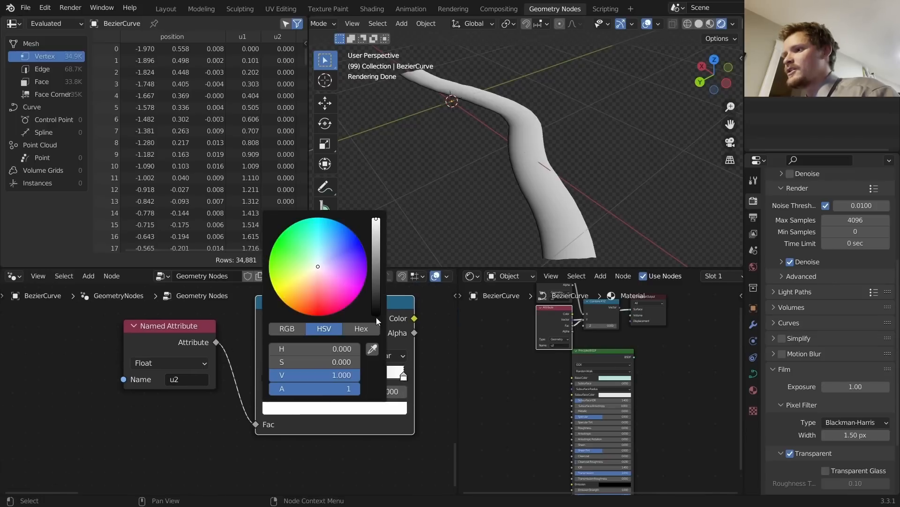
left_click(376, 318)
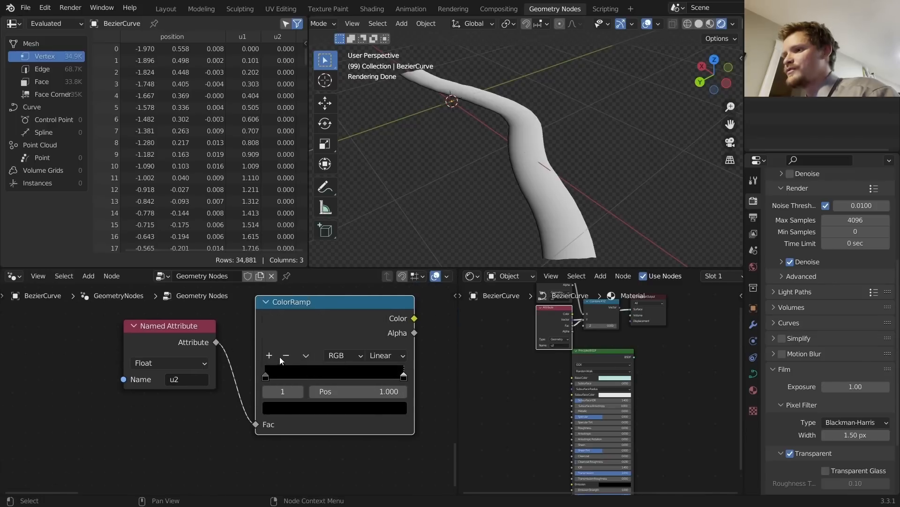
left_click(325, 403)
left_click(374, 244)
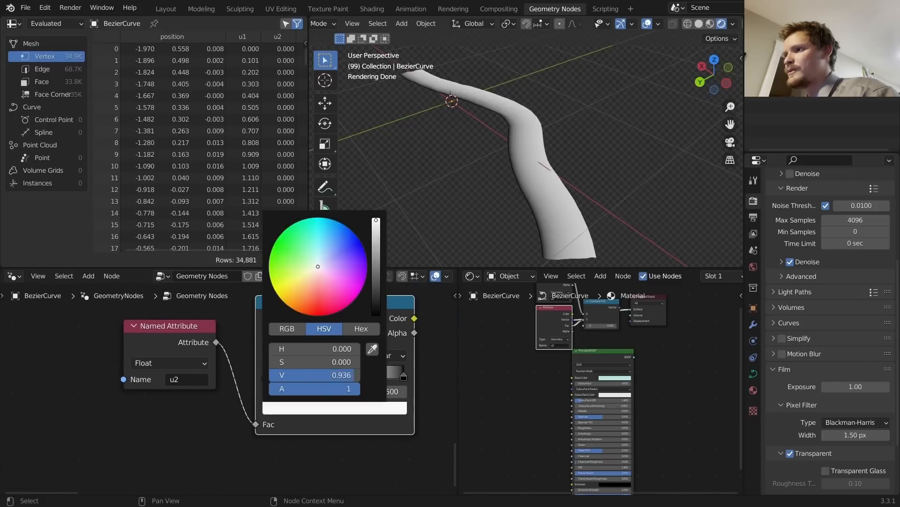
scroll(362, 358, "down", 3)
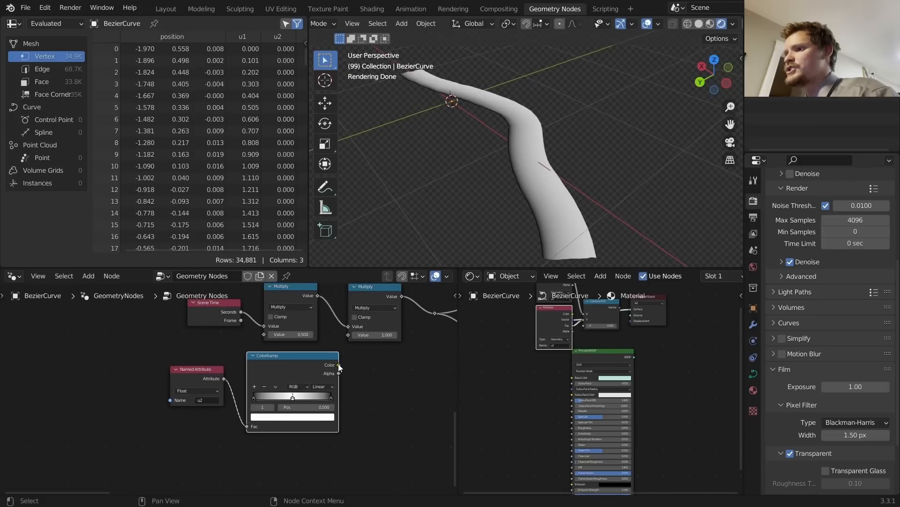
left_click_drag(349, 339, 349, 335)
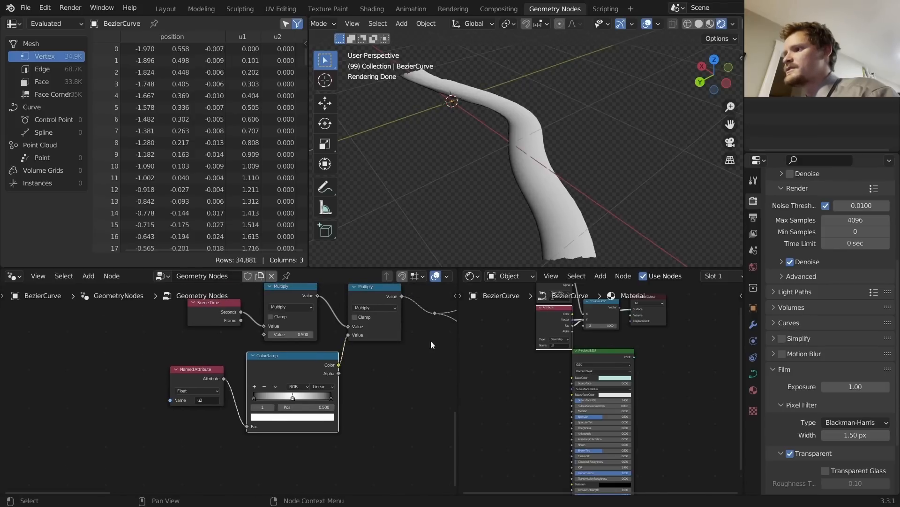
left_click(703, 23)
key("space")
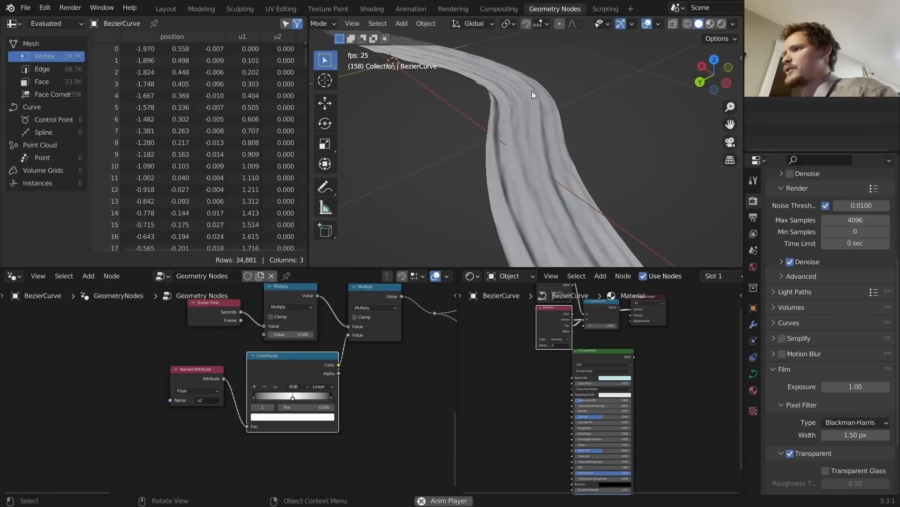
Step: Set the ColorRamp's left stop brightness to 0.2
middle_click_drag(532, 91, 571, 105)
scroll(288, 359, "up", 3)
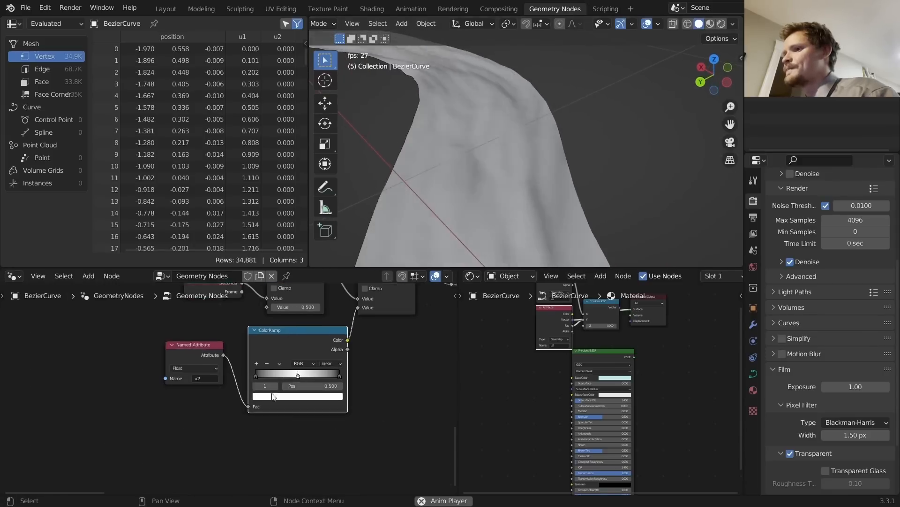
left_click(267, 385)
left_click(285, 399)
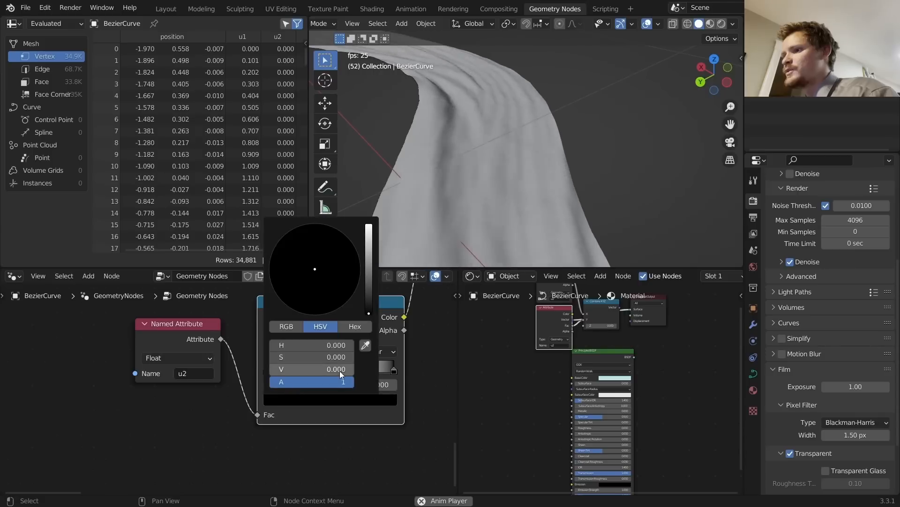
left_click(331, 369)
type(".2")
key("Return")
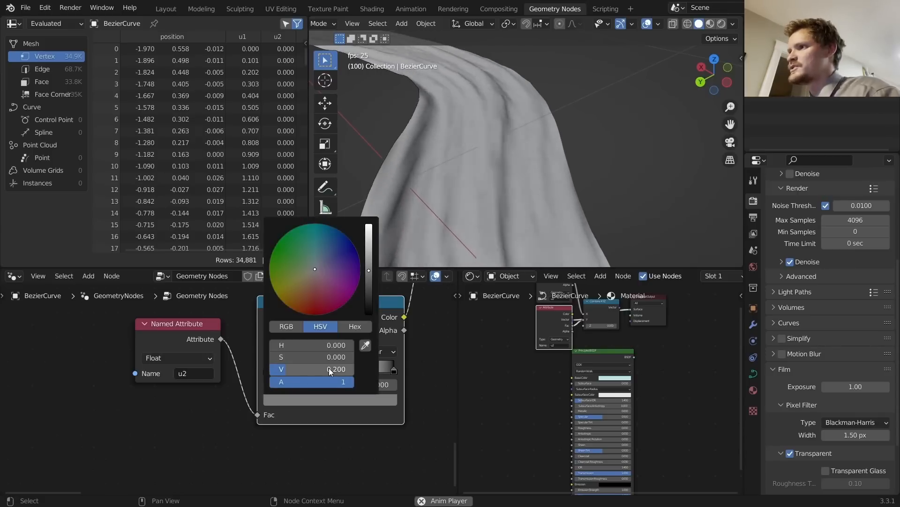
Step: Edit the right-end stop's brightness value so both ends are dark grey
left_click(298, 384)
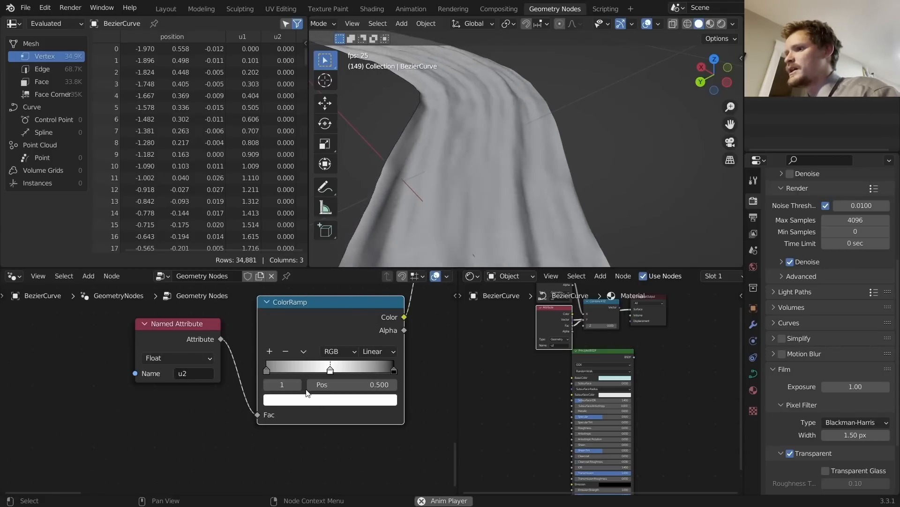
left_click(299, 384)
left_click(316, 399)
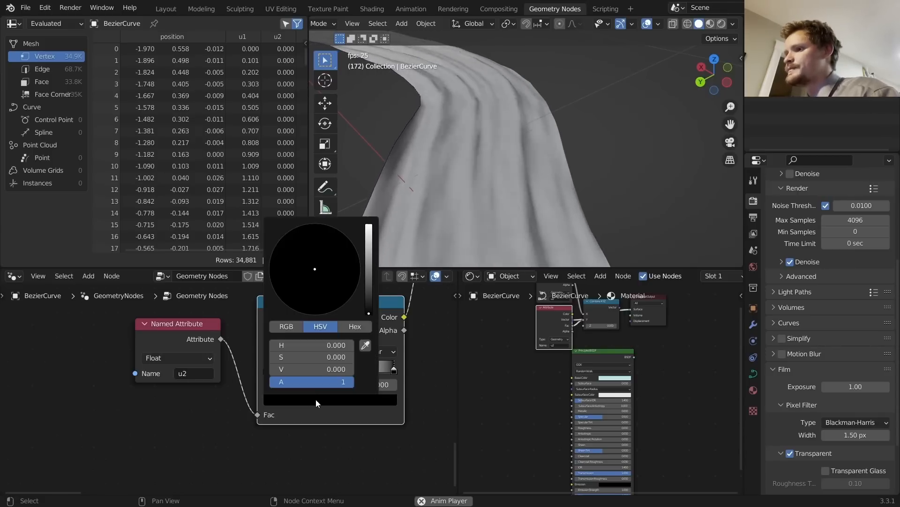
double_click(301, 371)
key("BackSpace")
type("1")
key("Return")
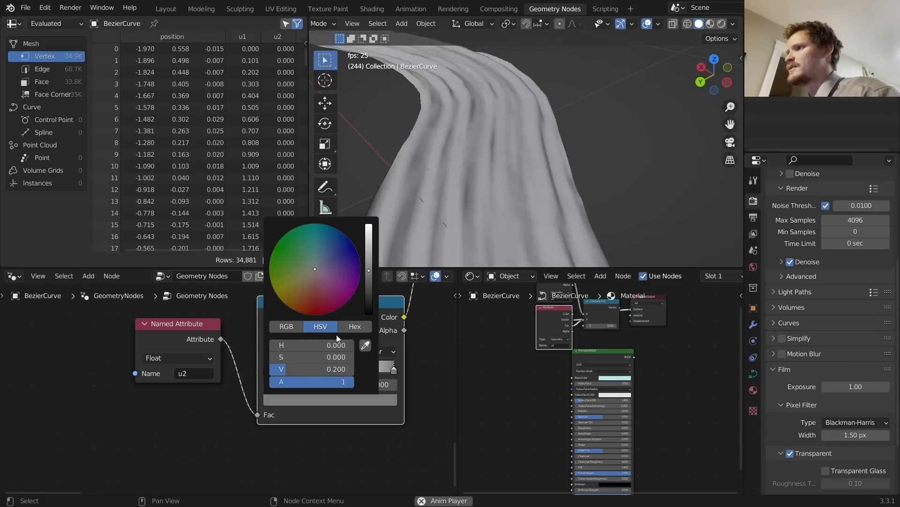
Step: Change the ColorRamp interpolation from Linear to Ease
left_click(378, 351)
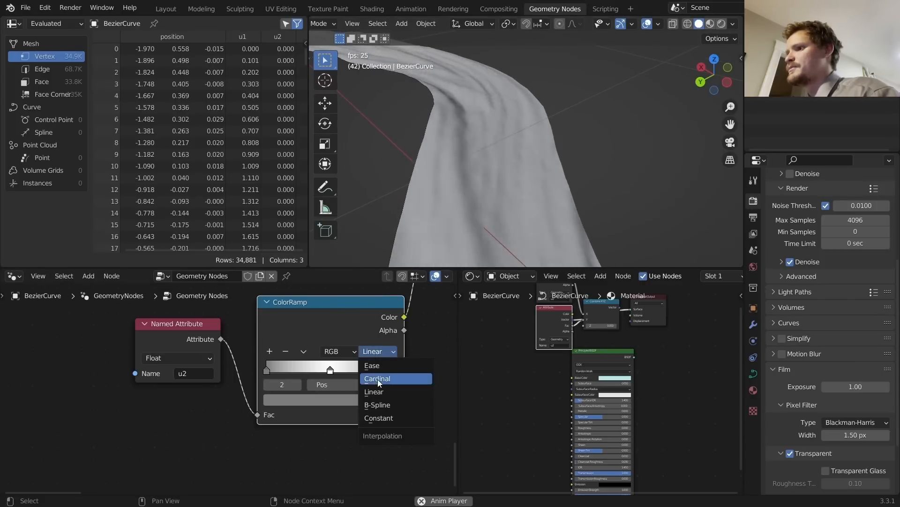
left_click(378, 367)
scroll(575, 109, "down", 4)
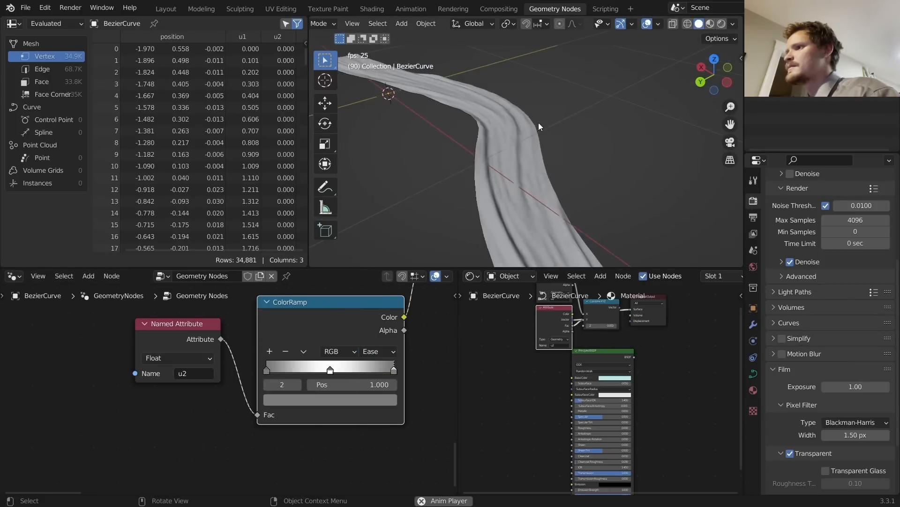
middle_click_drag(497, 143, 449, 139)
scroll(528, 165, "down", 2)
scroll(446, 139, "up", 2)
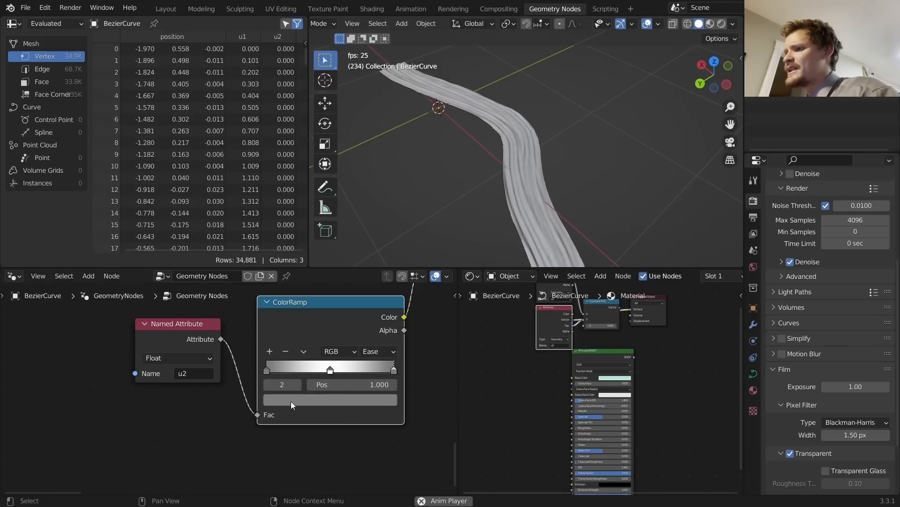
middle_click_drag(171, 412, 63, 446)
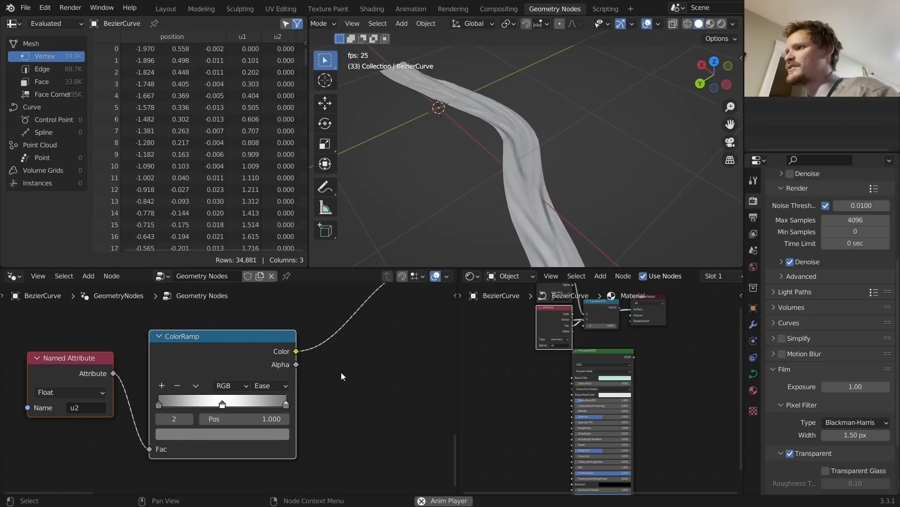
Step: Insert a clamped Math Add node after the ColorRamp that adds 0.400
key("shift+a")
left_click(288, 257)
type("m")
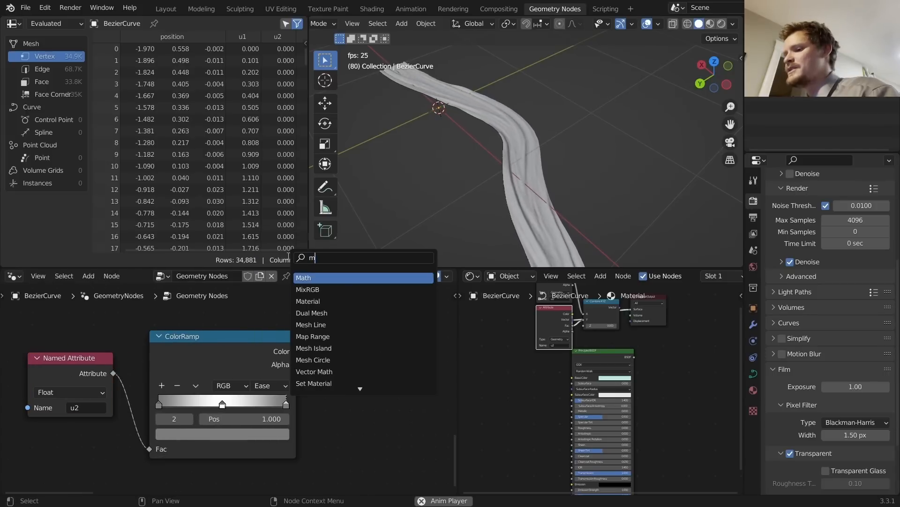
type("ath")
key("Return")
left_click(368, 326)
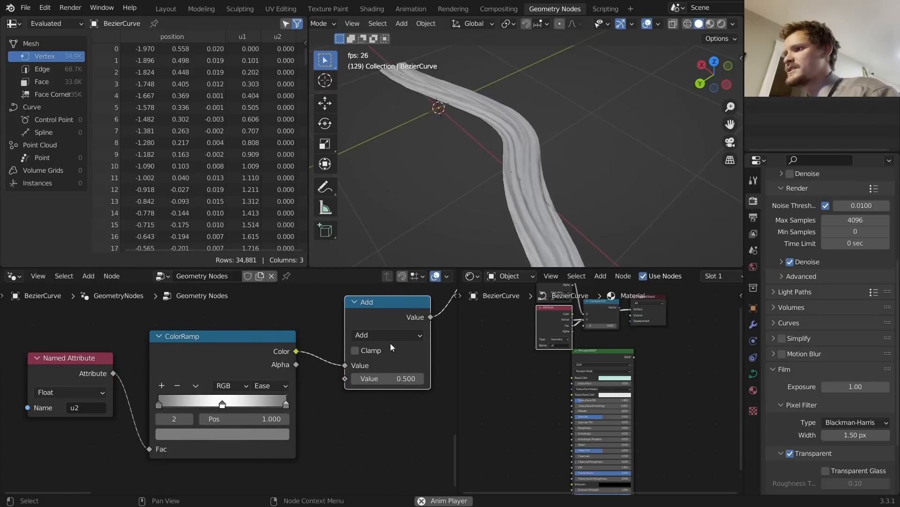
middle_click_drag(373, 346, 348, 332)
scroll(348, 332, "up", 2)
left_click(349, 327)
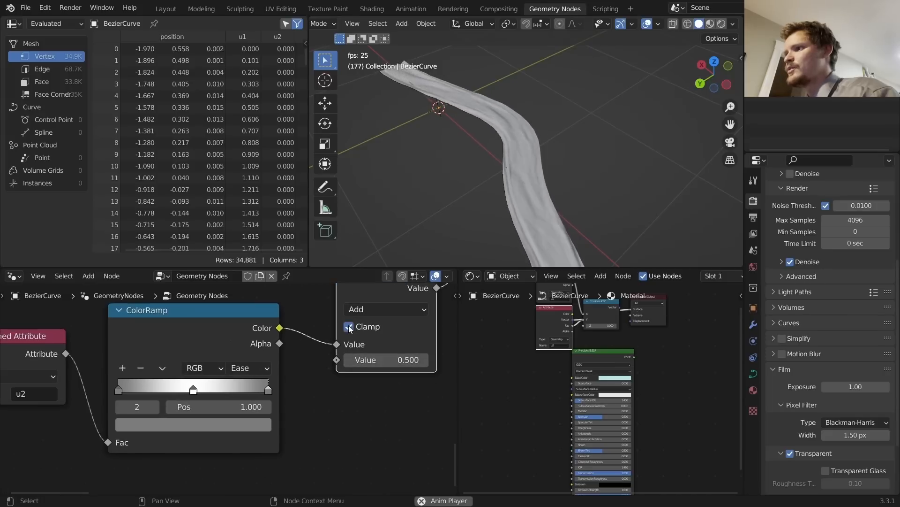
mouse_move(389, 360)
left_mouse_down()
mouse_move(365, 360)
mouse_move(399, 360)
left_mouse_up()
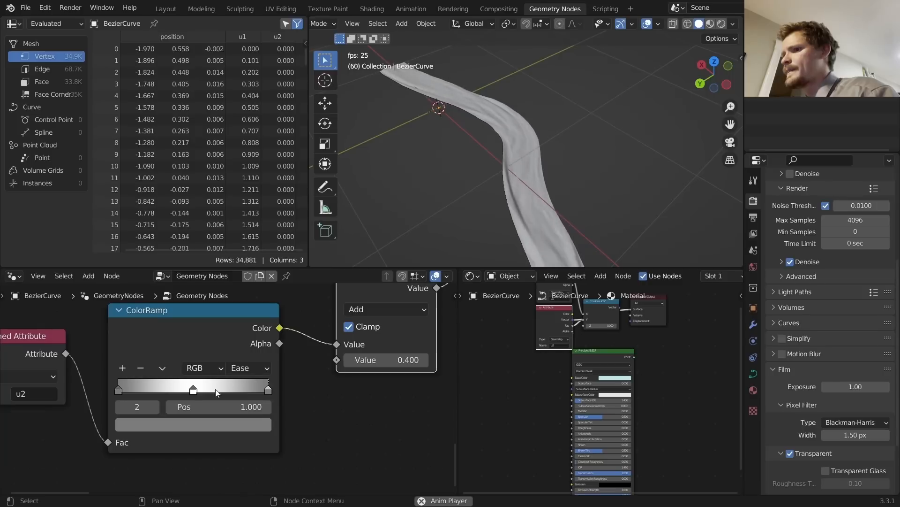
Step: Try sliding the first ColorRamp stop to 0.380, then undo the change
left_click(119, 407)
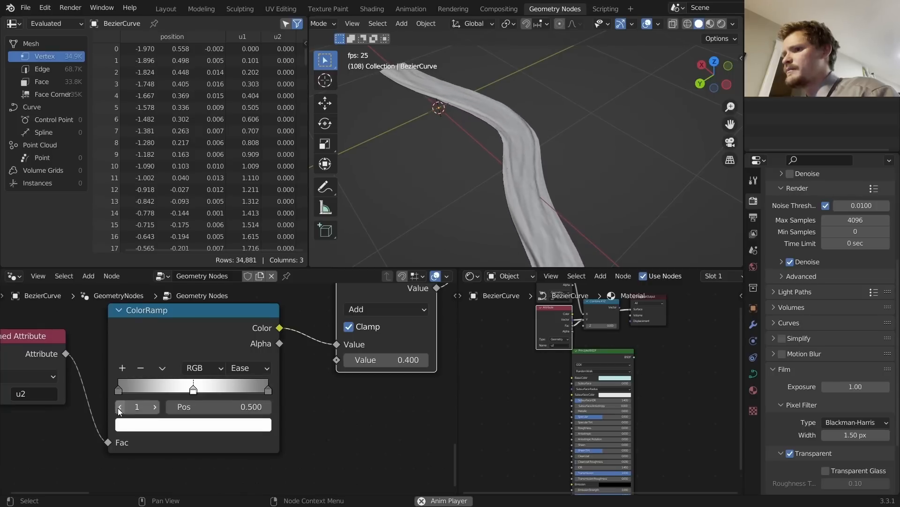
left_click(119, 407)
left_click_drag(211, 406, 253, 407)
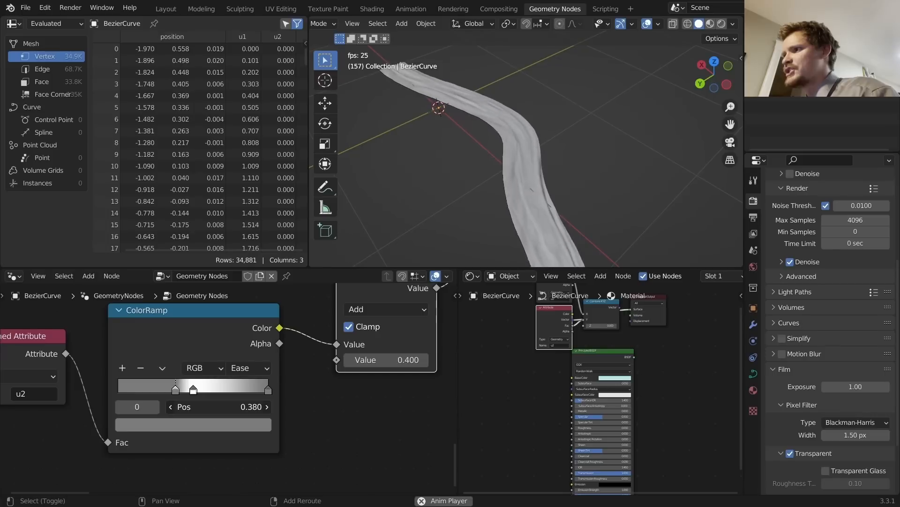
key("ctrl+z")
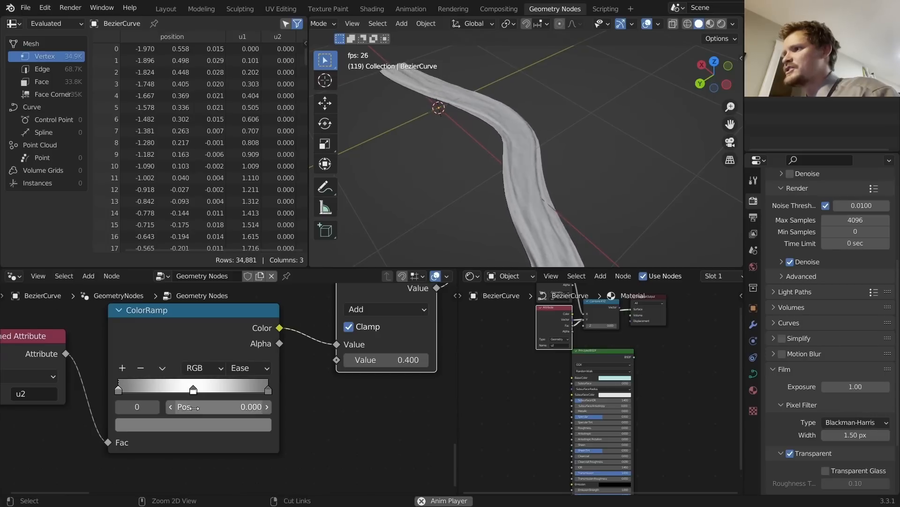
Step: Raise the width Value node from 0.390 to 0.810 to widen the river
scroll(229, 388, "down", 7)
scroll(219, 389, "down", 2)
scroll(112, 363, "down", 3)
middle_click_drag(146, 337, 180, 441)
middle_click_drag(190, 370, 217, 392)
scroll(223, 388, "up", 3)
left_click_drag(218, 379, 441, 380, "shift")
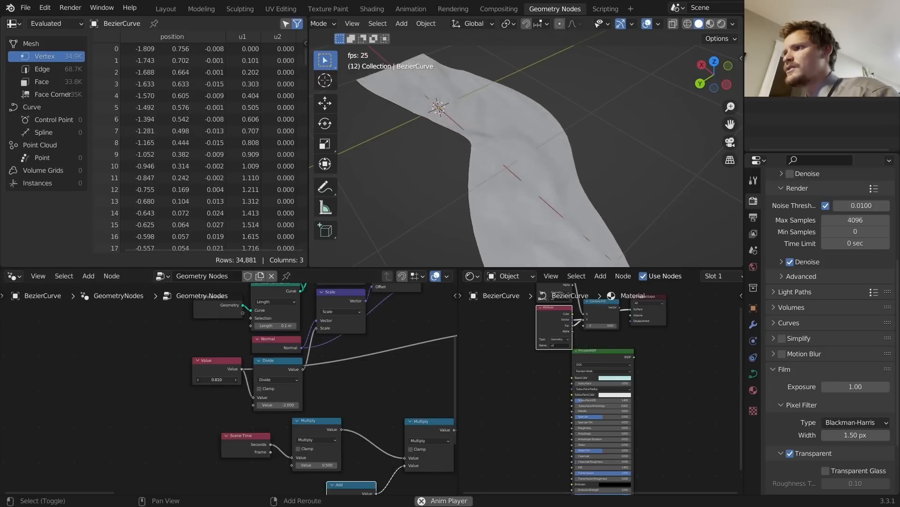
Step: Undo the 0.810 width and set the width Value to 0.520 instead
middle_click_drag(491, 204, 443, 112)
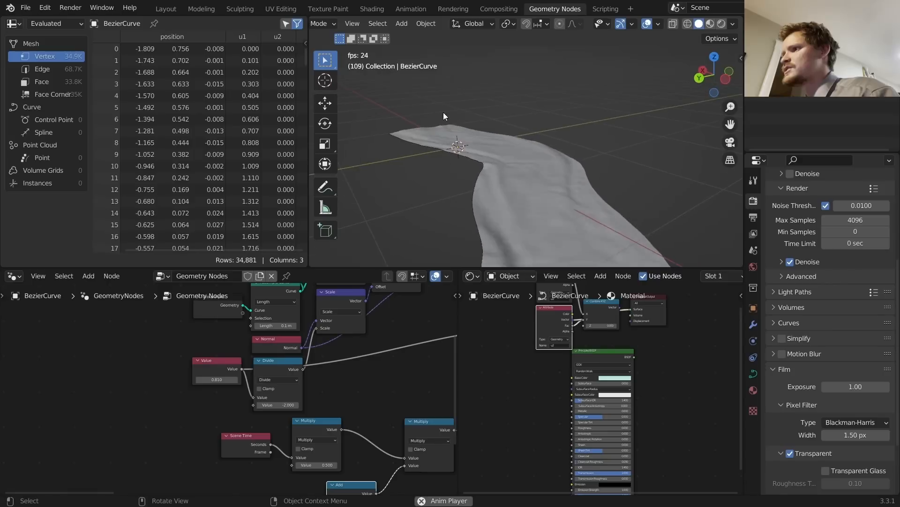
key("ctrl+z")
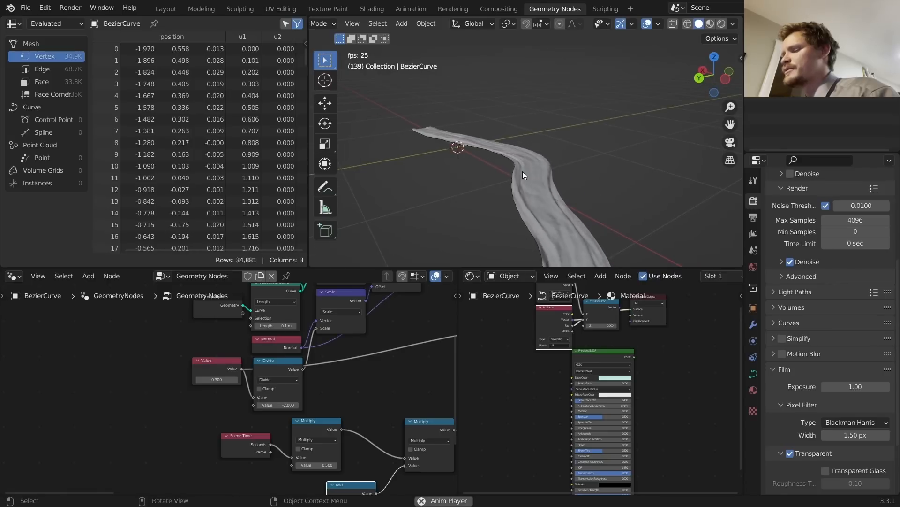
left_click_drag(223, 379, 244, 379)
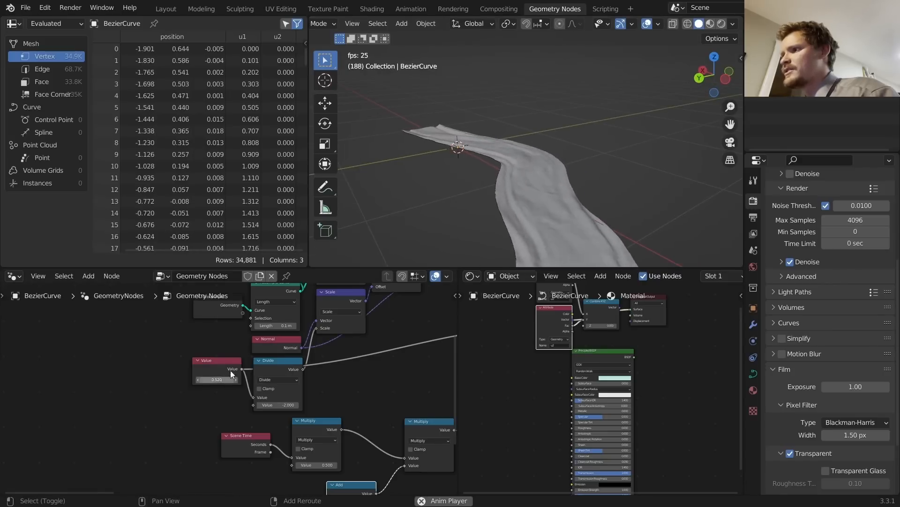
middle_click_drag(481, 179, 479, 213)
middle_click_drag(317, 421, 298, 314)
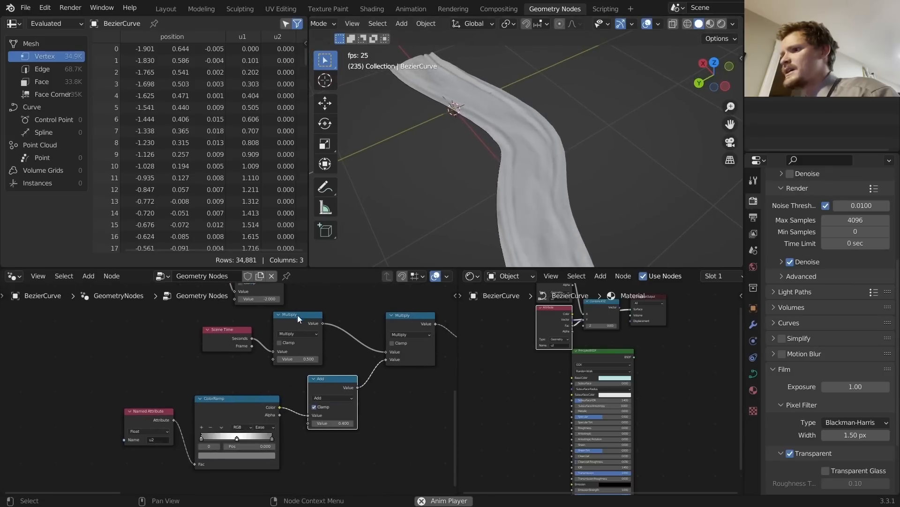
Step: Change the Add node's second value to 0.500
scroll(327, 412, "up", 4)
scroll(327, 411, "up", 2)
left_click(374, 443)
type(".5")
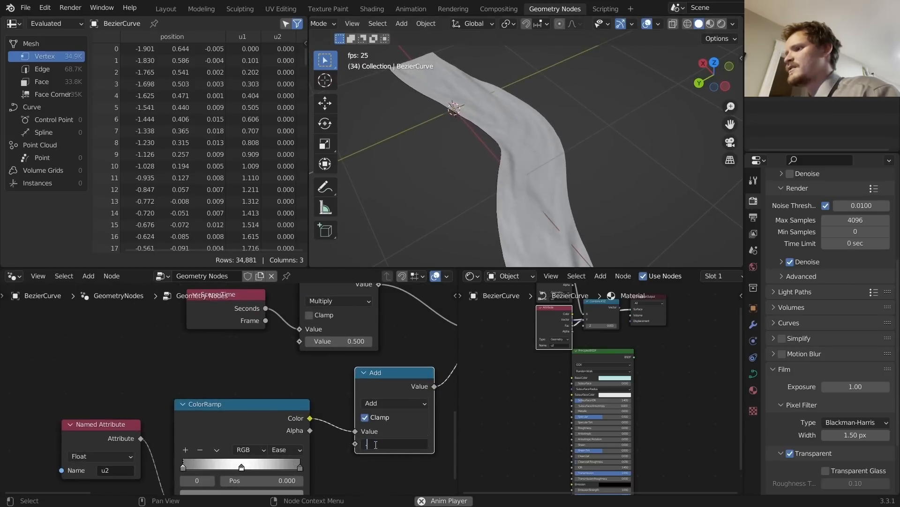
key("Return")
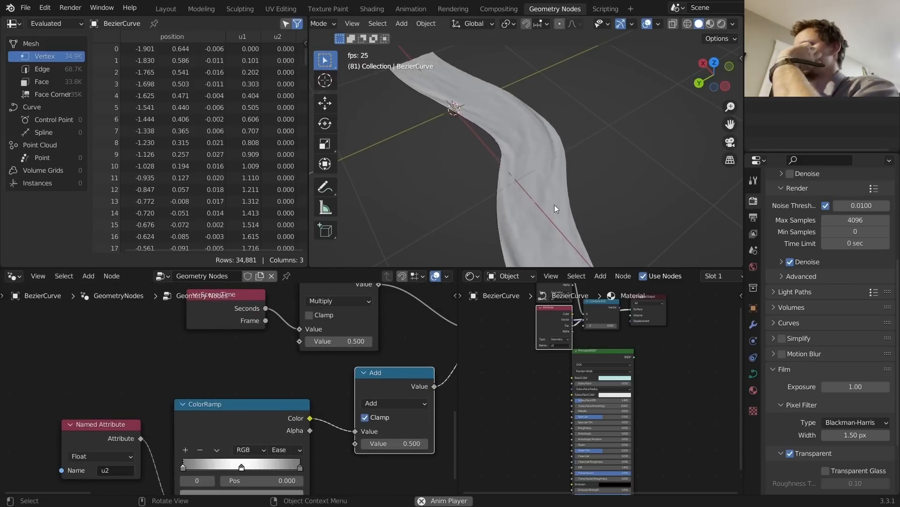
Step: Switch the viewport to Rendered shading to preview the river
scroll(302, 370, "down", 3)
middle_click_drag(302, 370, 37, 406)
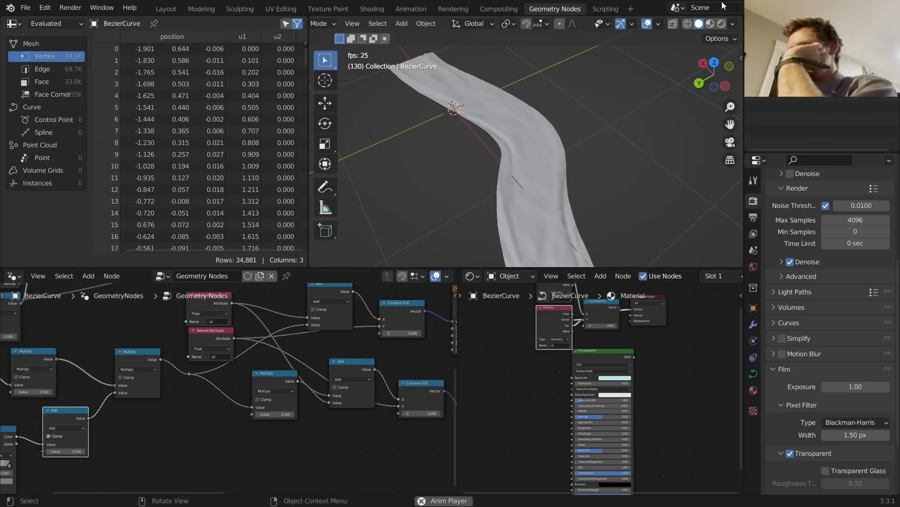
left_click(723, 24)
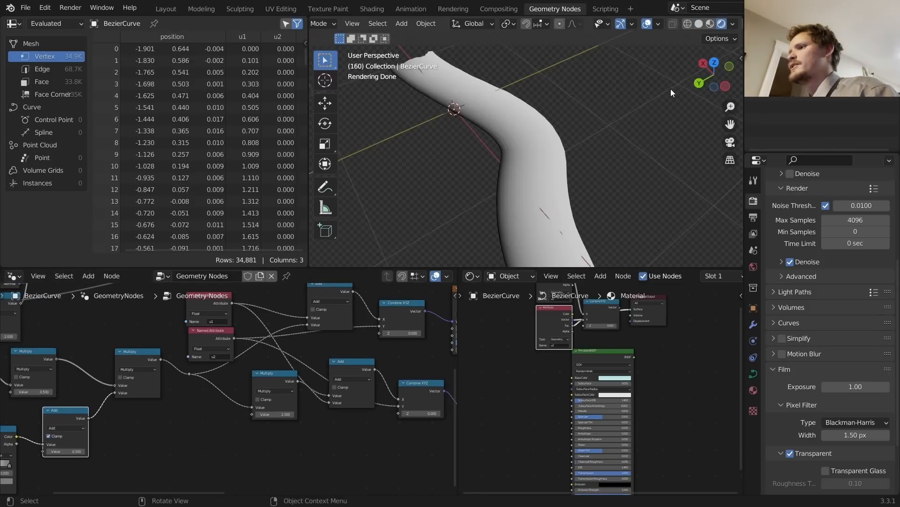
Step: Connect the Principled BSDF to the Material Output Surface and check its Base Color
left_click(620, 357, "ctrl+shift")
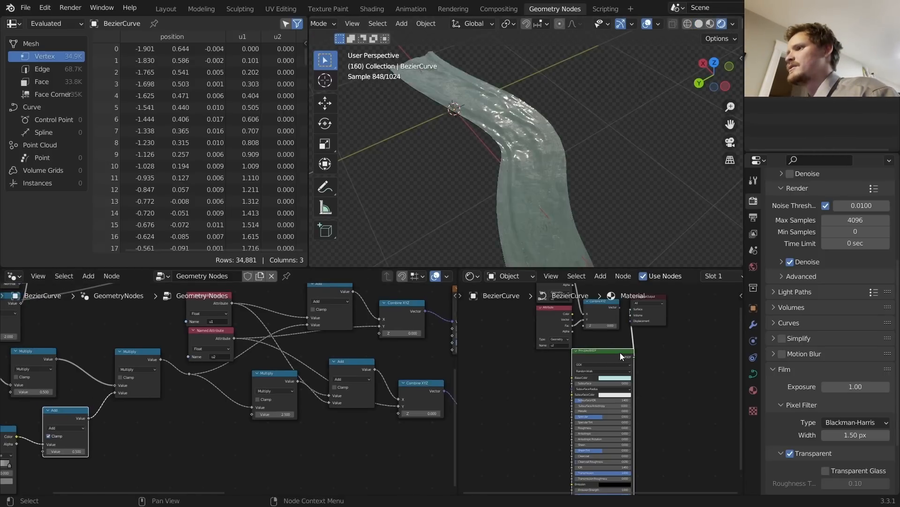
scroll(609, 333, "up", 3)
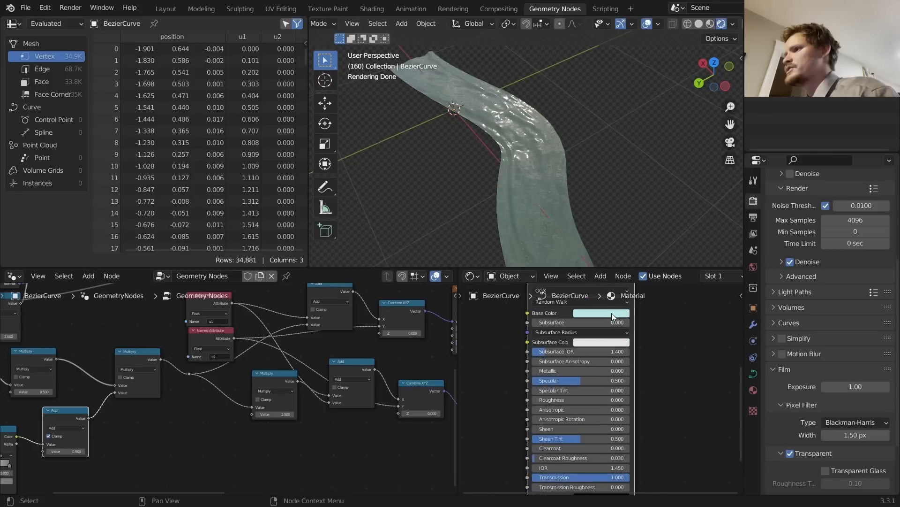
left_click(612, 313)
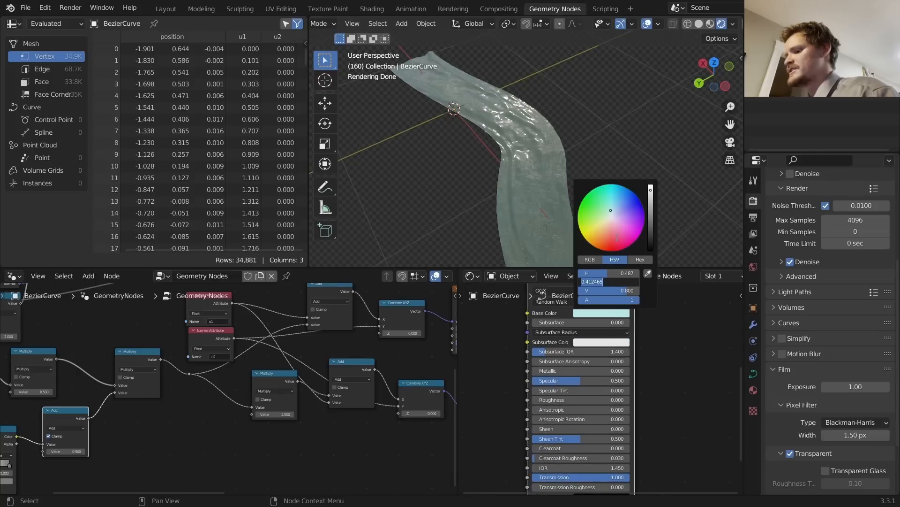
Step: In Edit Mode, raise the curve's end control point along Z
key("space")
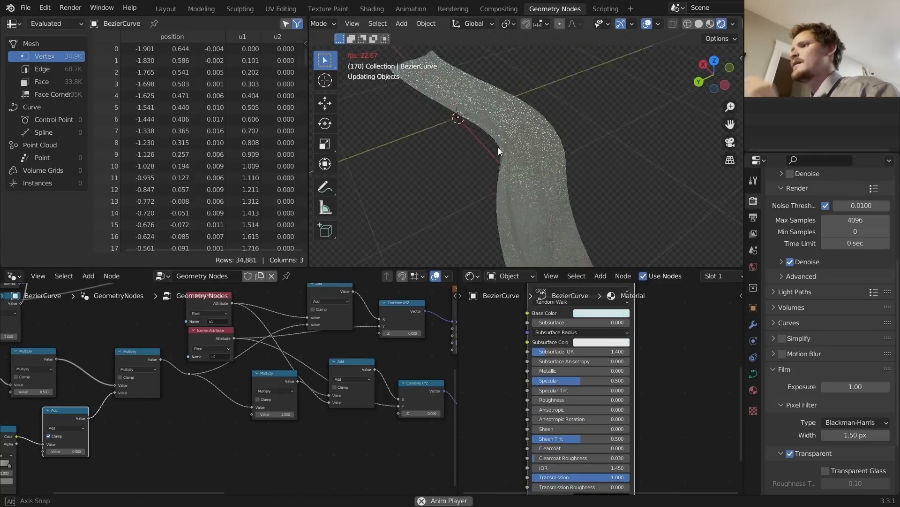
key("space")
middle_click_drag(532, 174, 575, 175)
key("Tab")
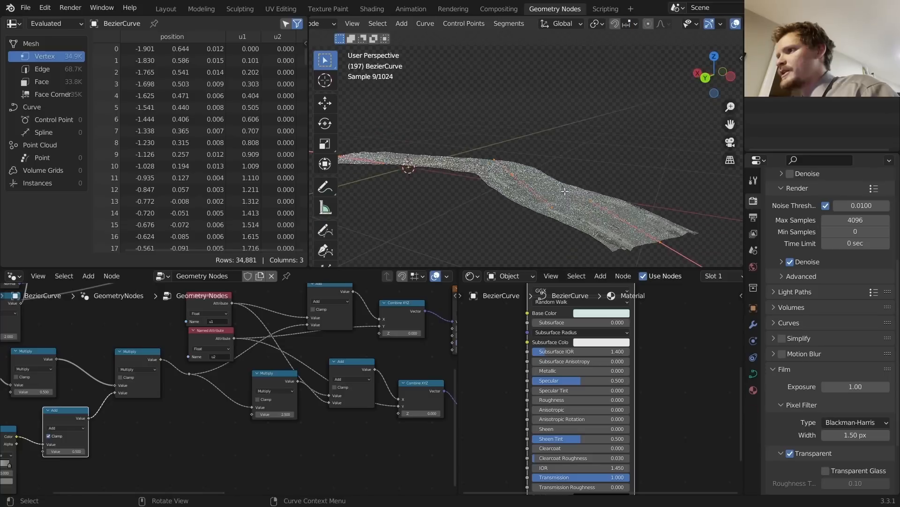
left_click_drag(482, 211, 545, 149)
key("g")
key("z")
left_click(545, 119)
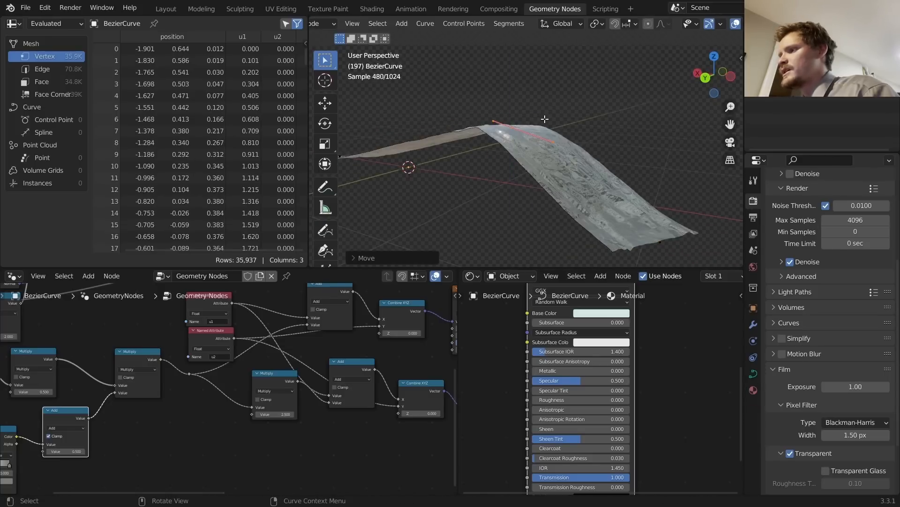
scroll(580, 209, "down", 3)
Step: Extrude a new end point and position it and its handle in top view
key("e")
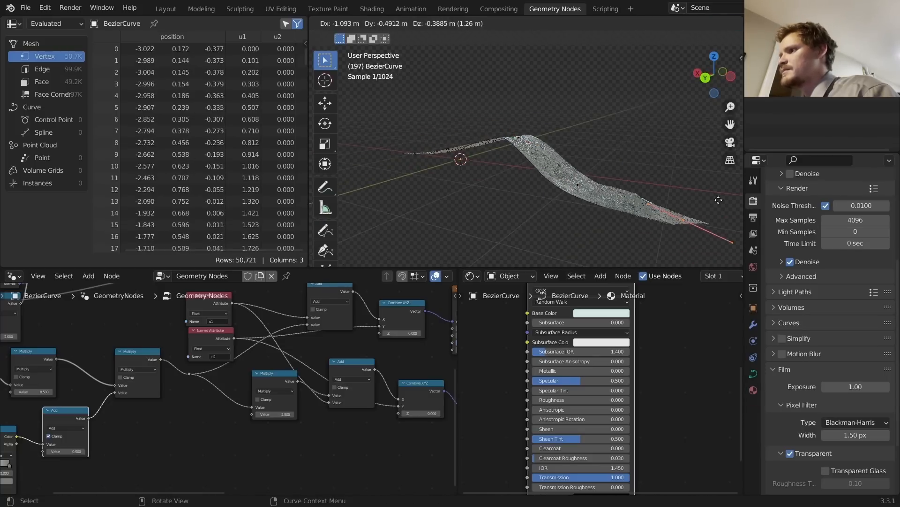
left_click(656, 181)
left_click(715, 56)
scroll(539, 178, "down", 2)
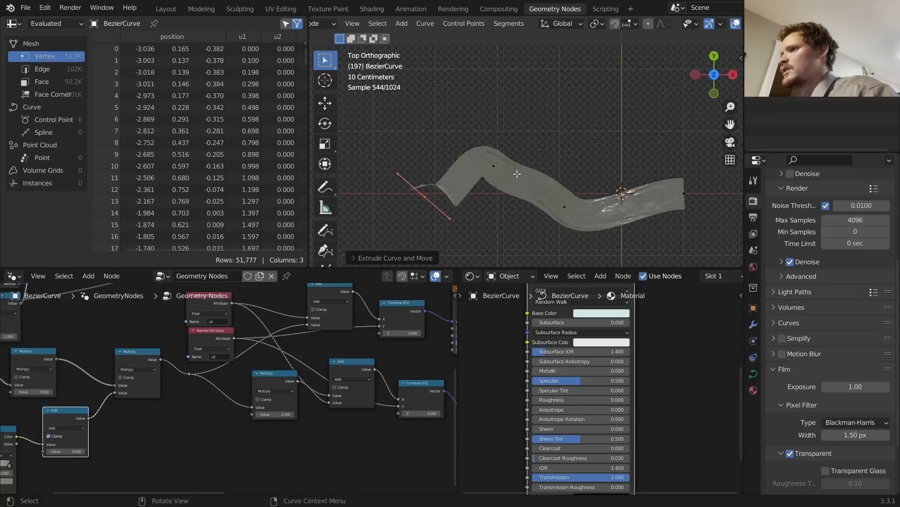
key("g")
left_click(474, 198)
key("r")
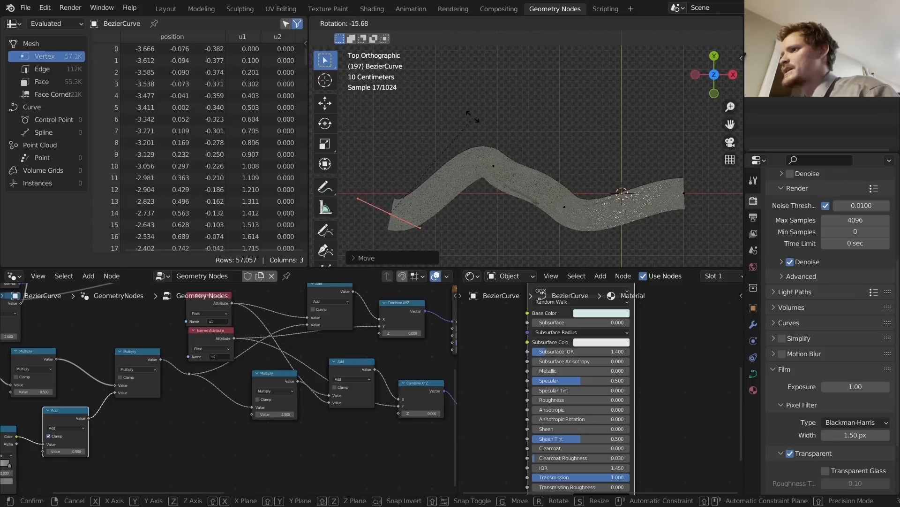
left_click(466, 111)
key("g")
left_click(439, 143)
Step: Rotate another control point's handle near-horizontal, shift it lower left, and exit Edit Mode
left_click_drag(466, 196, 507, 152)
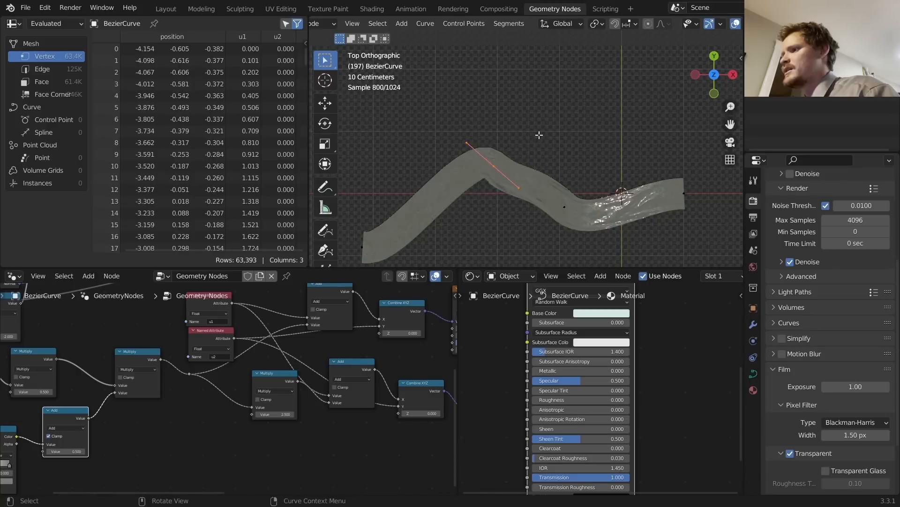
key("r")
left_click(503, 105)
key("g")
left_click(472, 119)
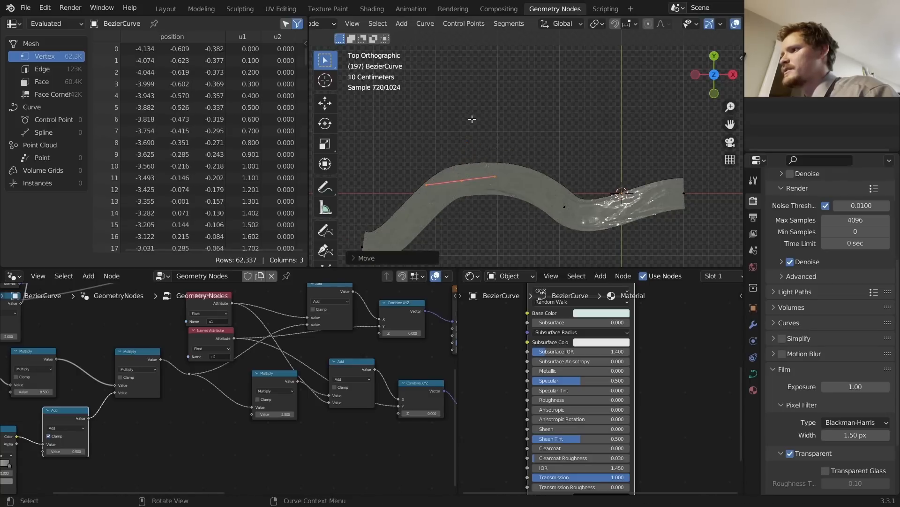
middle_click_drag(504, 187, 527, 148)
key("Tab")
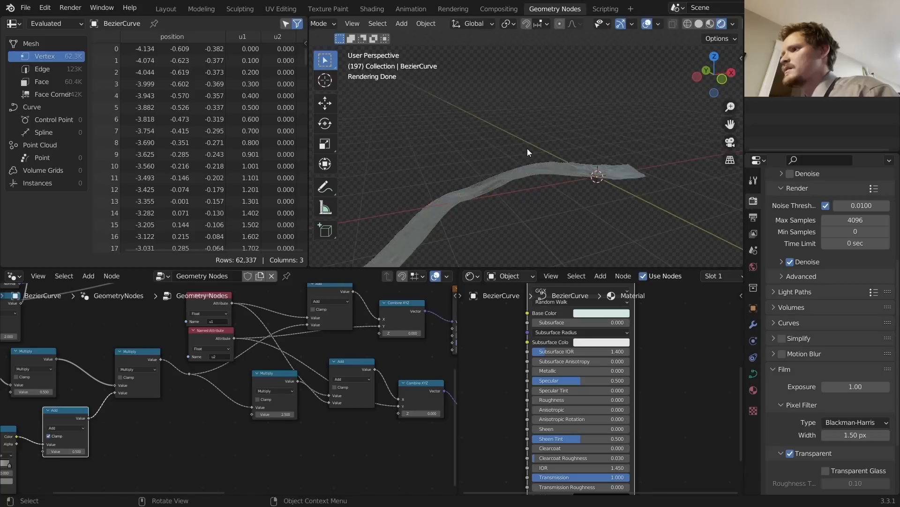
Step: Play the animation and orbit around the reshaped river
key("space")
middle_click_drag(459, 197, 597, 160)
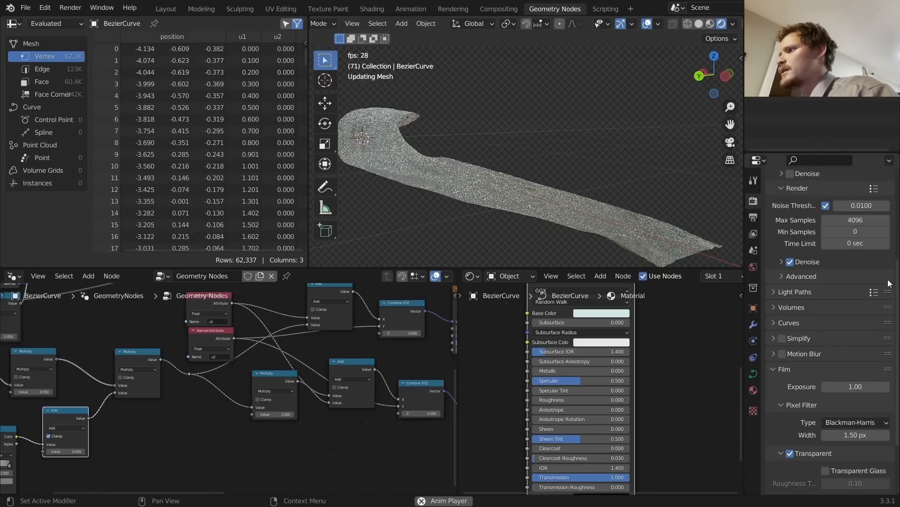
scroll(795, 235, "up", 3)
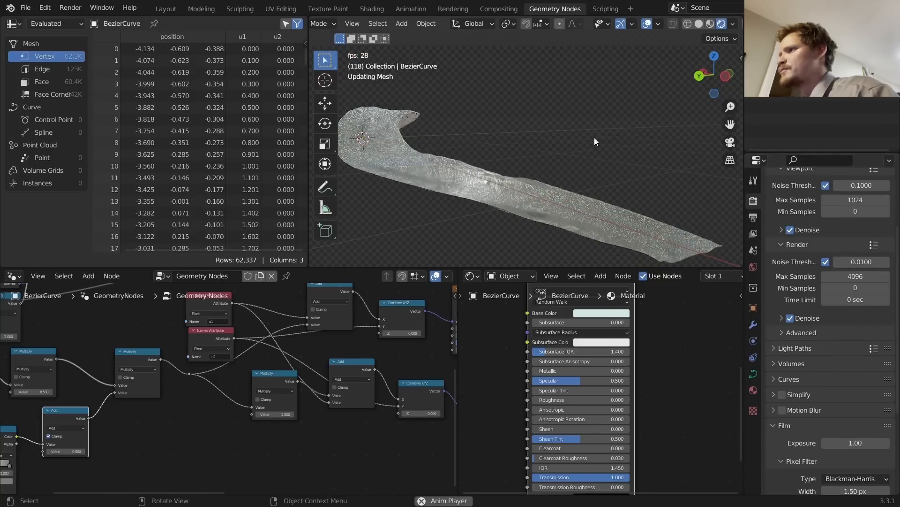
key("Tab")
key("Tab")
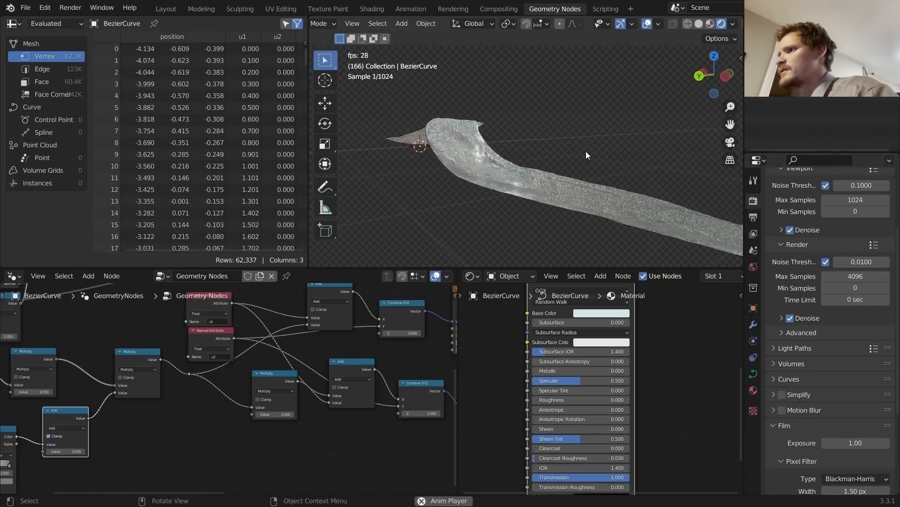
middle_click_drag(586, 151, 551, 178)
middle_click_drag(471, 128, 508, 165)
key("space")
key("space")
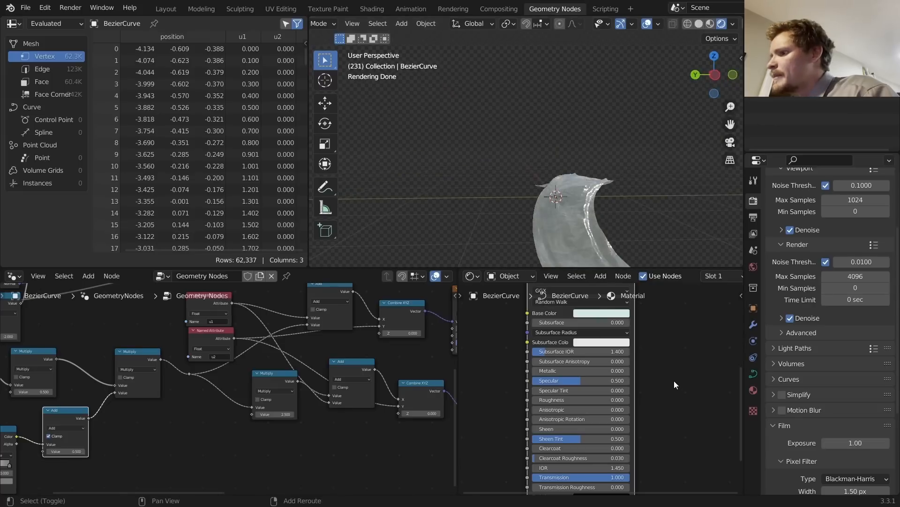
Step: Set the Principled BSDF IOR to 1.330
middle_click_drag(673, 384, 670, 349)
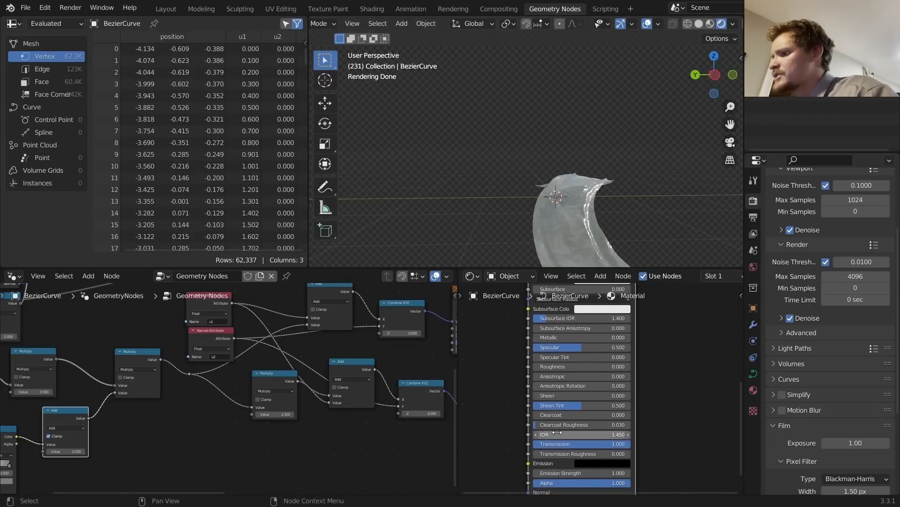
mouse_move(571, 436)
left_mouse_down()
mouse_move(624, 436)
mouse_move(580, 436)
left_mouse_up()
key("ctrl+z")
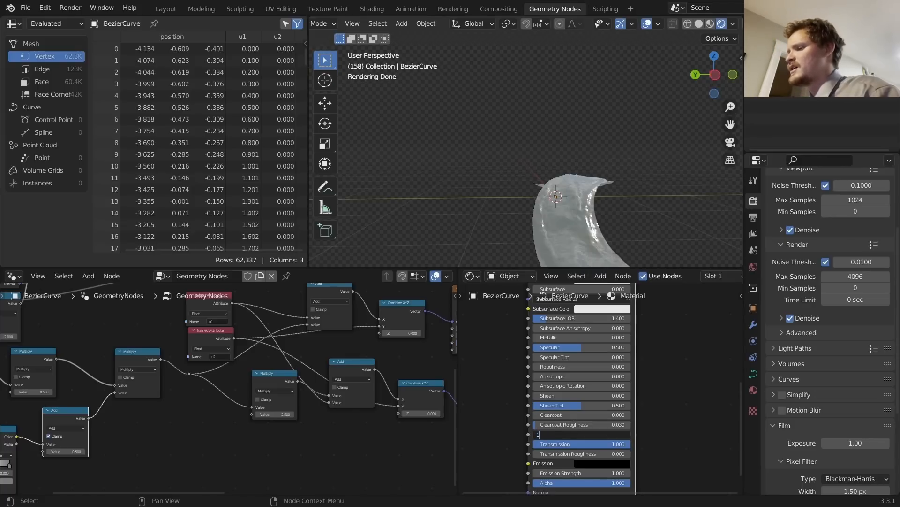
key("Return")
middle_click_drag(592, 187, 523, 117)
scroll(527, 136, "up", 3)
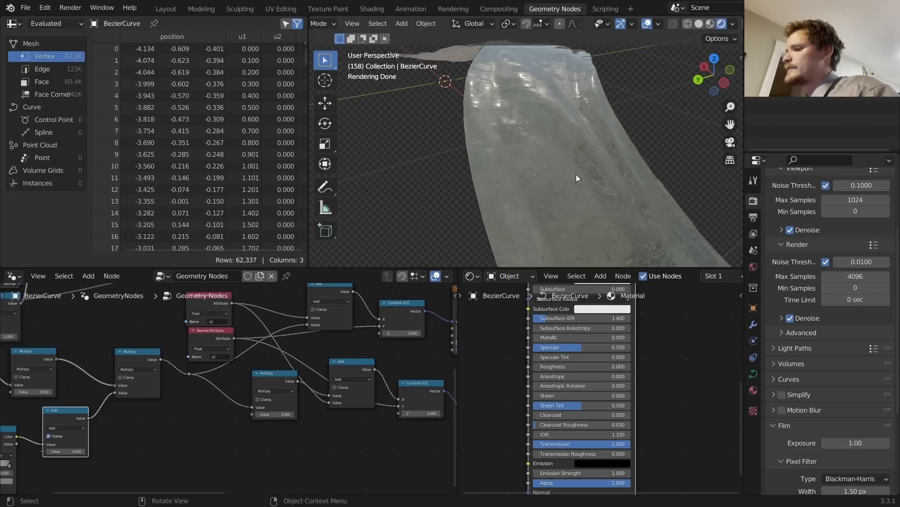
Step: Test Transmission Roughness and Metallic, leaving both at 0.000
mouse_move(589, 451)
left_mouse_down()
mouse_move(634, 451)
mouse_move(586, 451)
left_mouse_up()
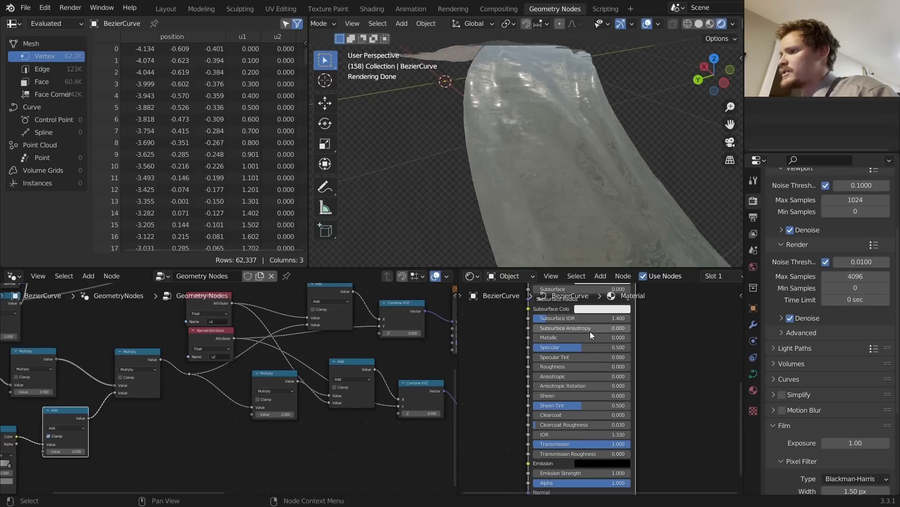
mouse_move(544, 337)
left_mouse_down()
mouse_move(578, 337)
mouse_move(535, 337)
left_mouse_up()
scroll(541, 143, "down", 4)
middle_click_drag(528, 122, 645, 139)
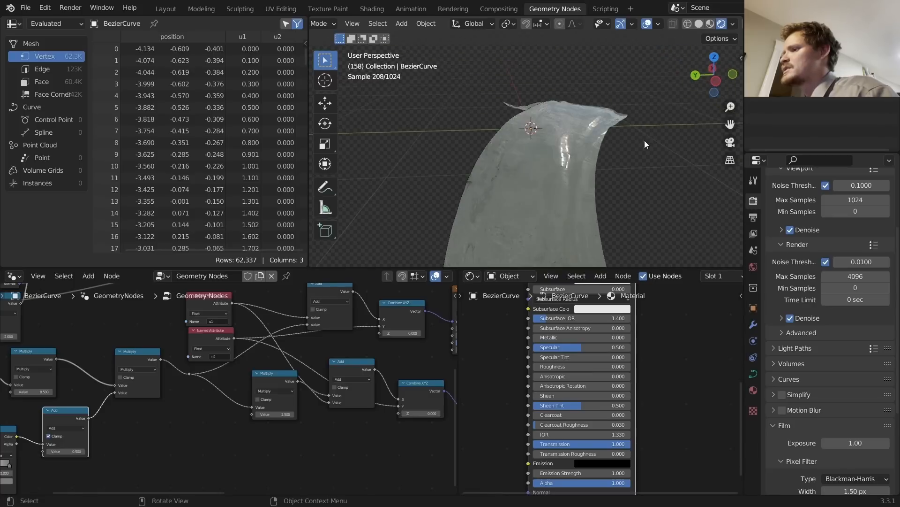
scroll(606, 143, "down", 6)
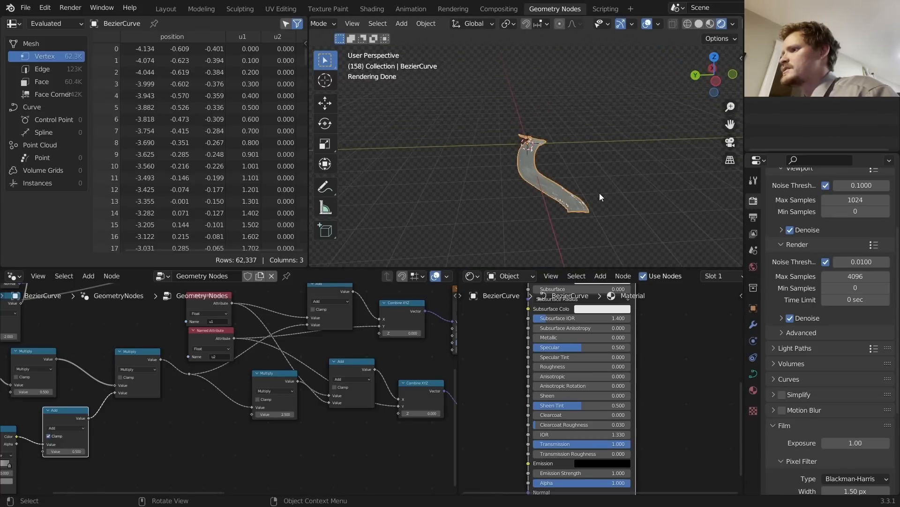
Step: Delete the extra curve points in Edit Mode to shorten the ribbon
key("Tab")
key("x")
left_click(615, 185)
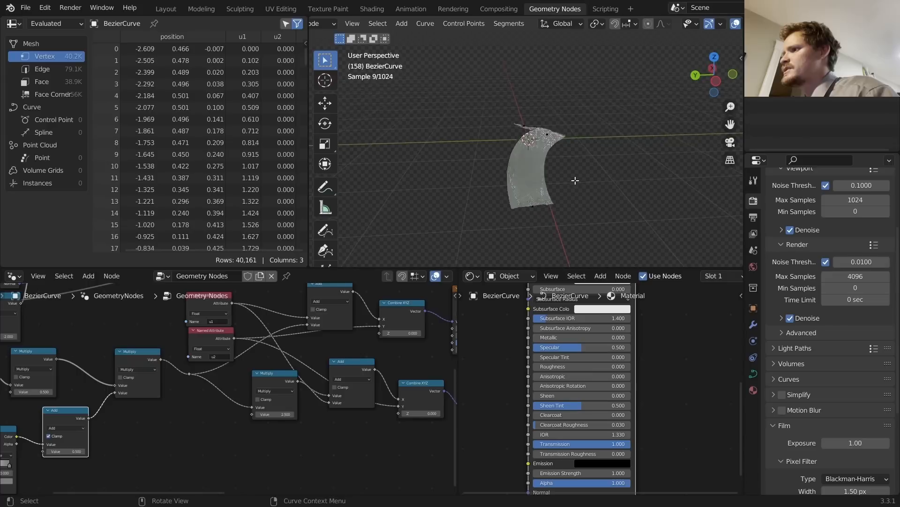
middle_click_drag(575, 180, 610, 178)
key("x")
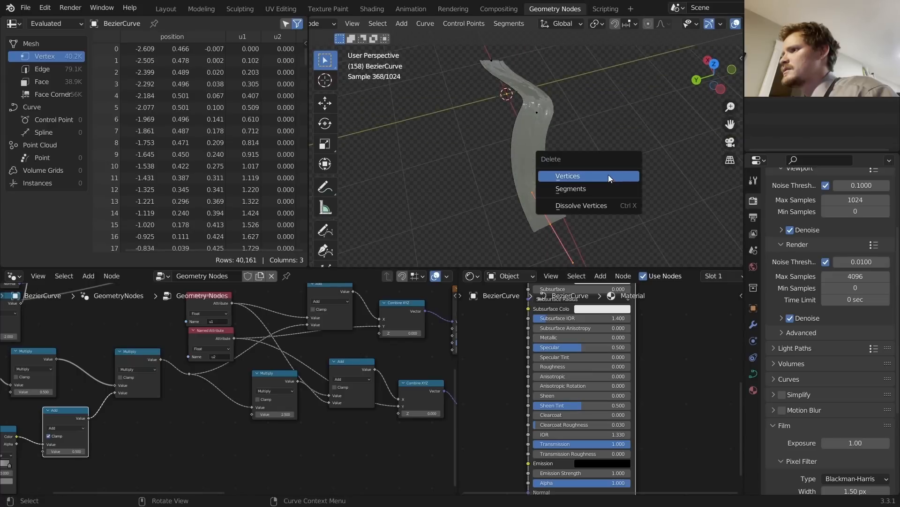
left_click(610, 176)
key("Tab")
Step: Play the animation and orbit to inspect the shortened water ribbon
middle_click_drag(550, 108, 598, 238)
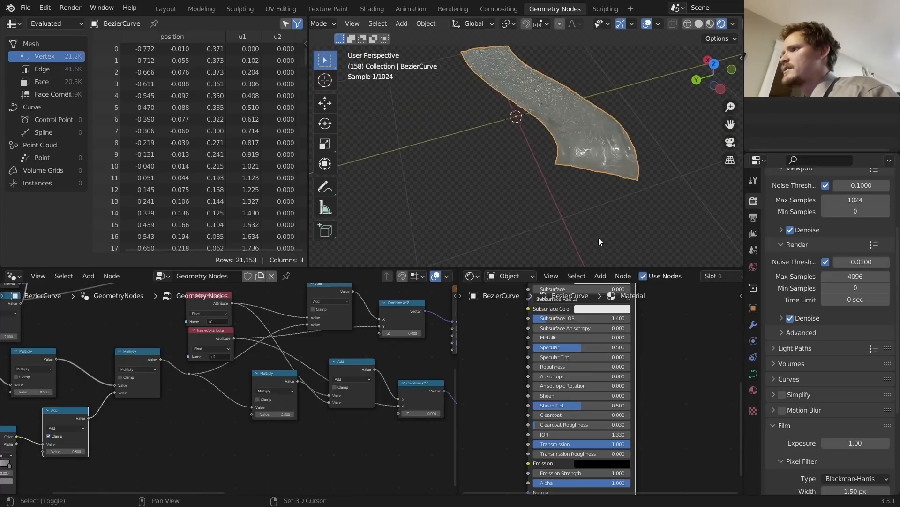
middle_click_drag(553, 129, 515, 161)
key("space")
scroll(576, 126, "up", 3)
key("space")
scroll(558, 141, "down", 1)
key("space")
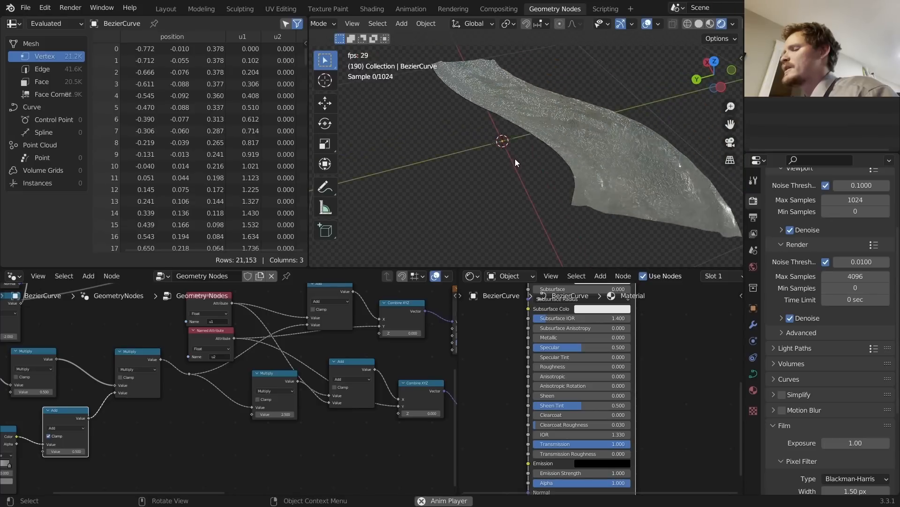
middle_click_drag(540, 118, 503, 125)
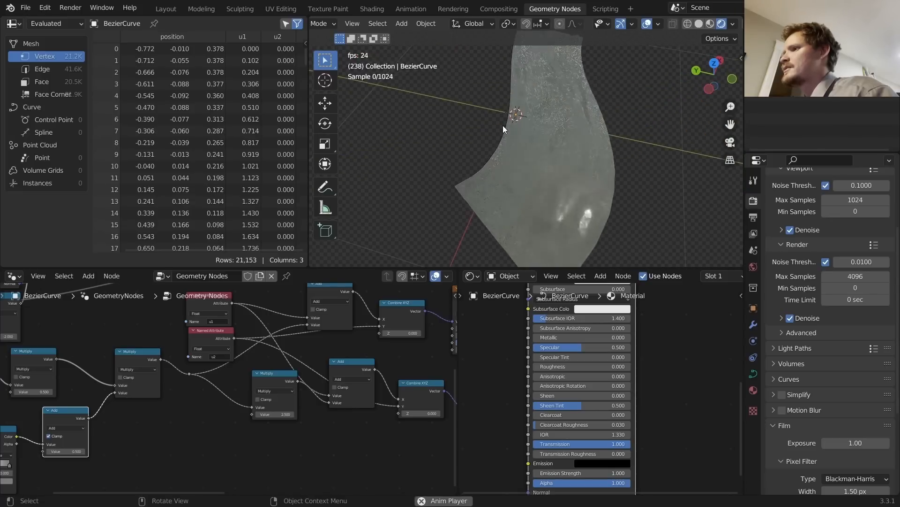
key("space")
key("shift+a")
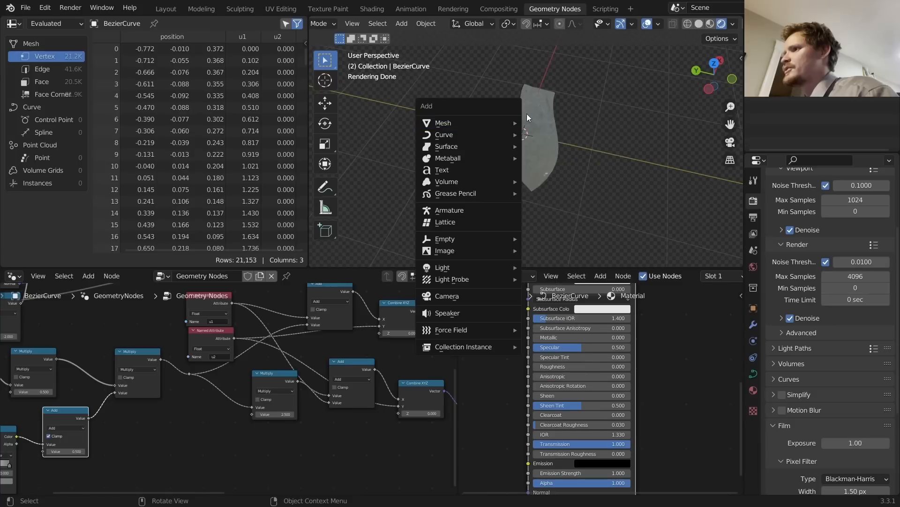
key("Escape")
key("Tab")
key("shift+a")
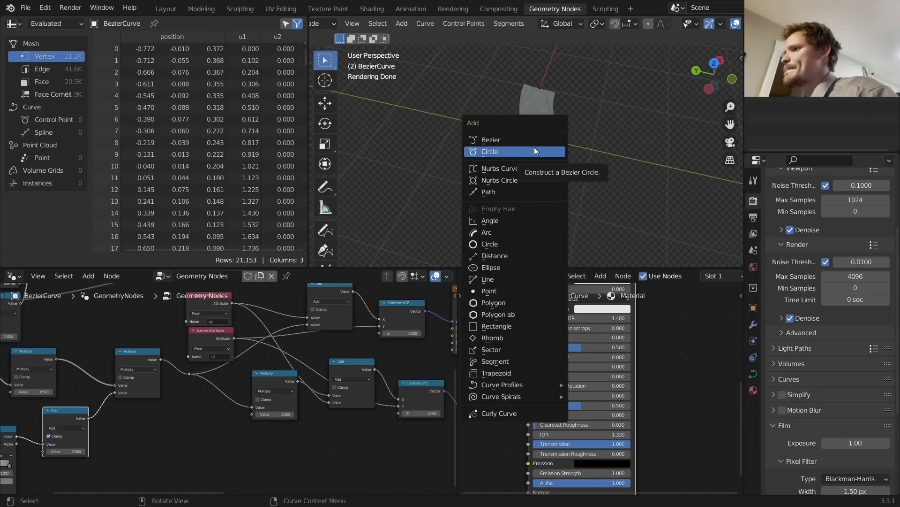
left_click(503, 231)
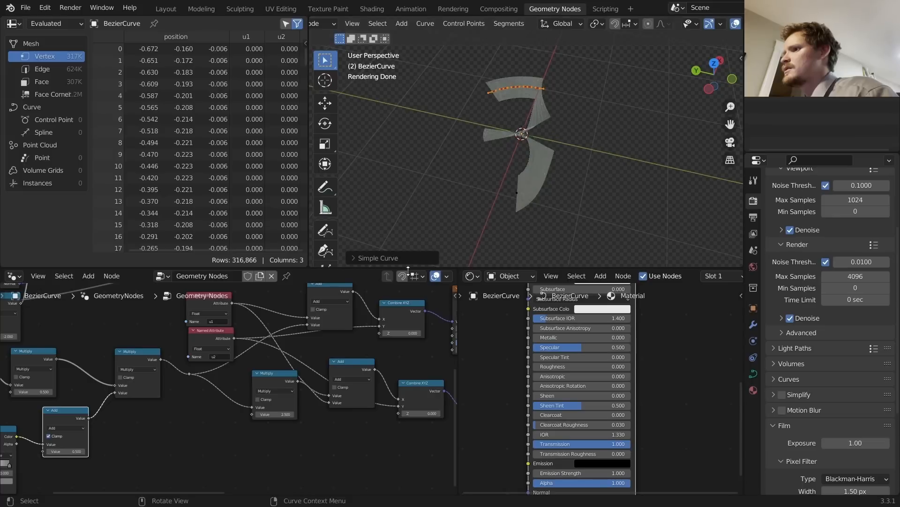
left_click(394, 258)
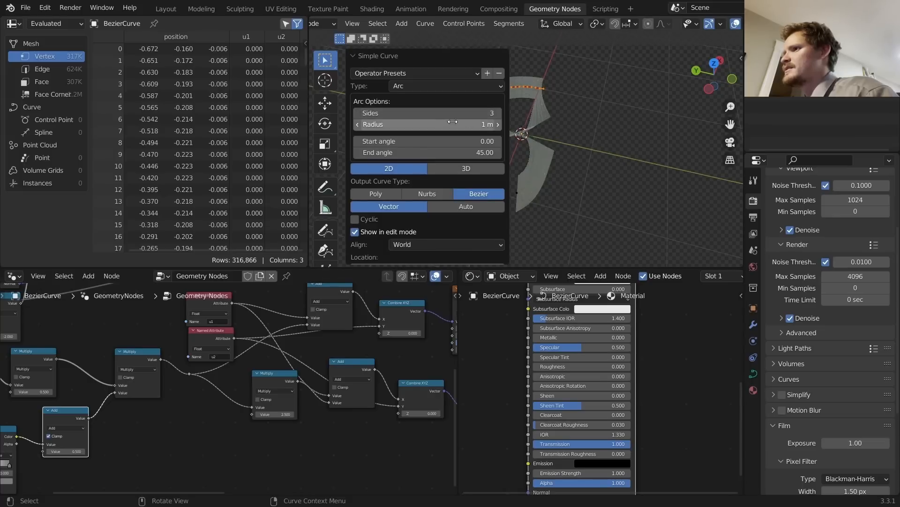
left_click(566, 117)
key("Tab")
scroll(538, 88, "up", 6)
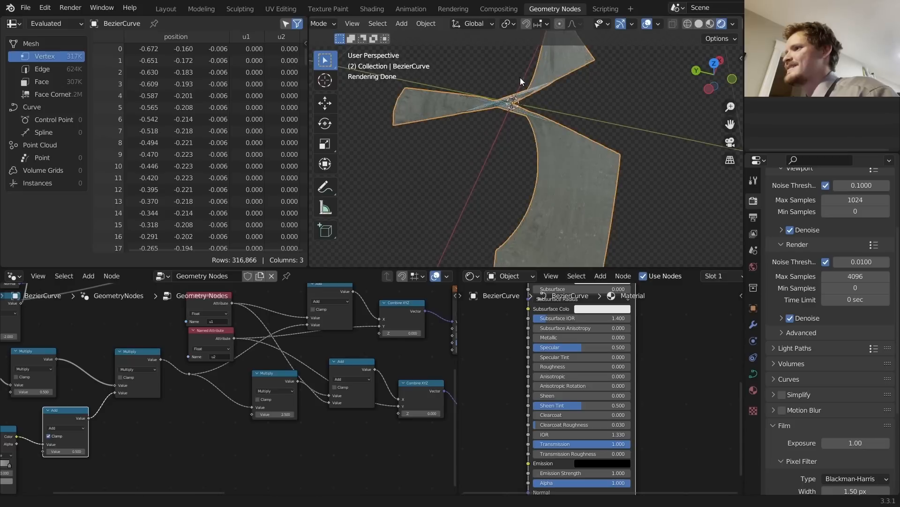
middle_click_drag(519, 78, 532, 190, "shift")
key("ctrl+z")
key("ctrl+z")
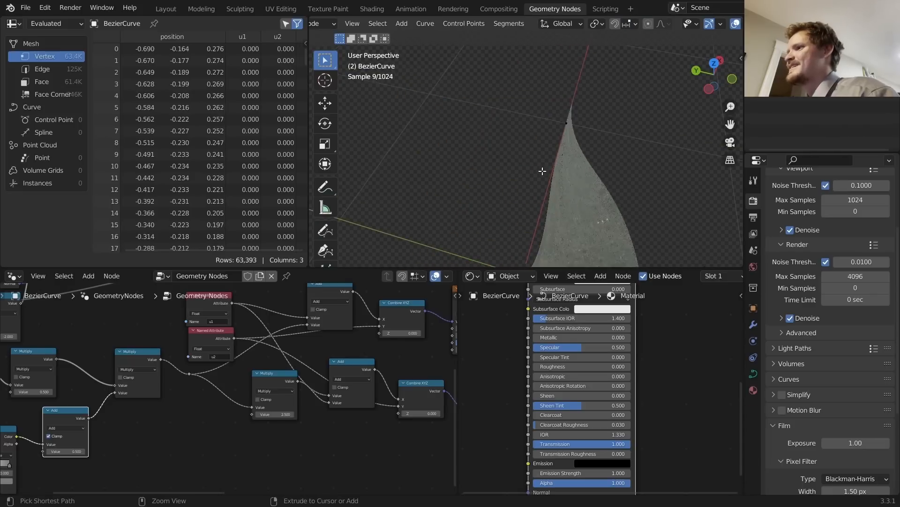
scroll(542, 169, "down", 3)
key("ctrl+z")
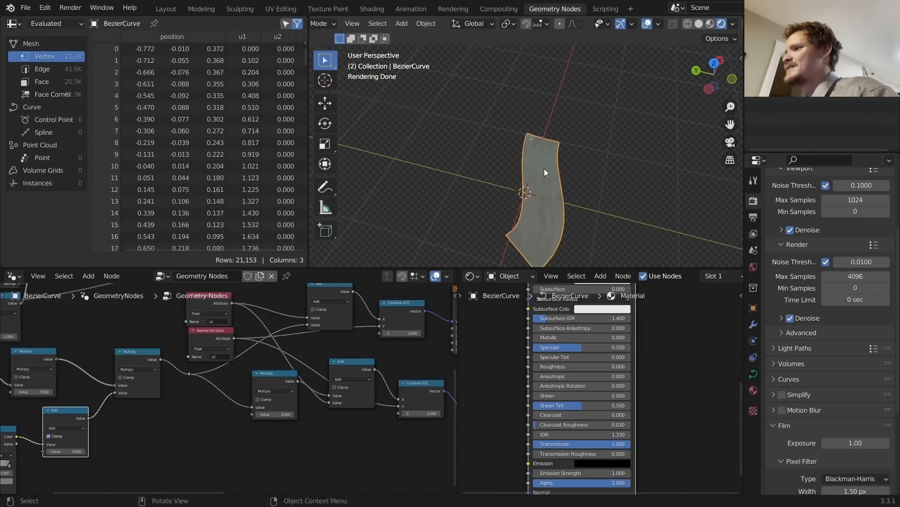
key("Tab")
key("shift+a")
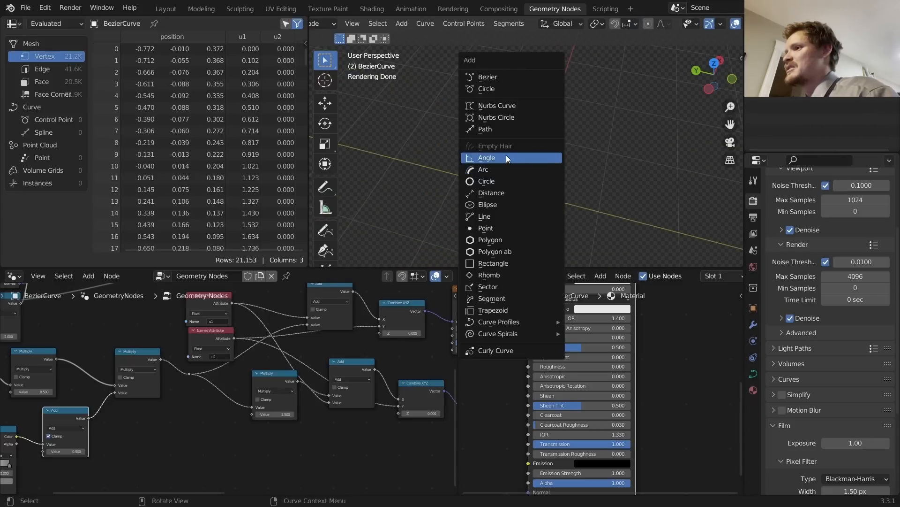
left_click(496, 88)
key("g")
key("x")
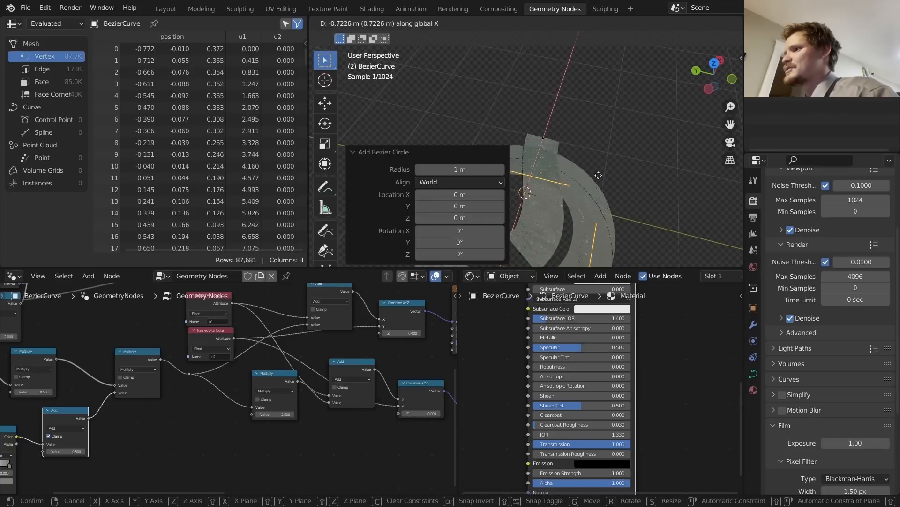
left_click(583, 147)
key("Tab")
key("space")
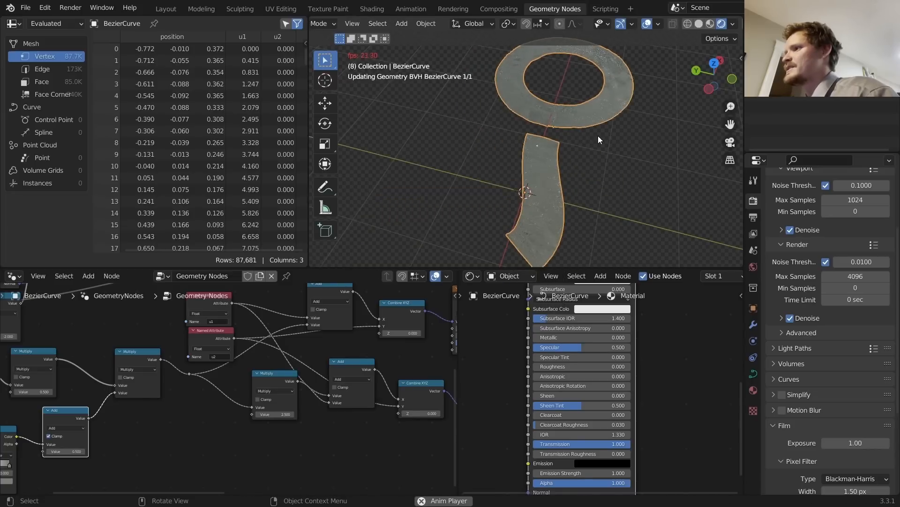
left_click(598, 136)
middle_click_drag(589, 128, 570, 146, "shift")
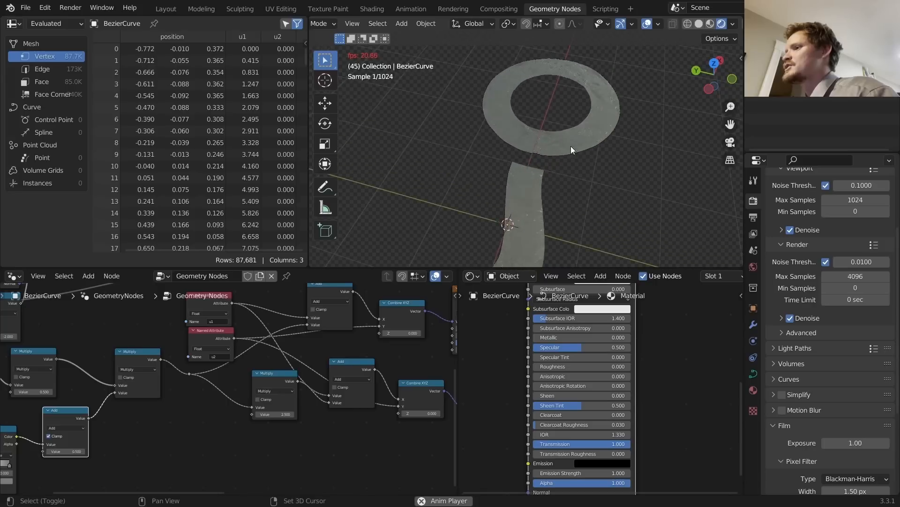
scroll(563, 145, "up", 4)
key("d")
mouse_move(553, 172)
left_mouse_down()
mouse_move(571, 98)
mouse_move(551, 165)
left_mouse_up()
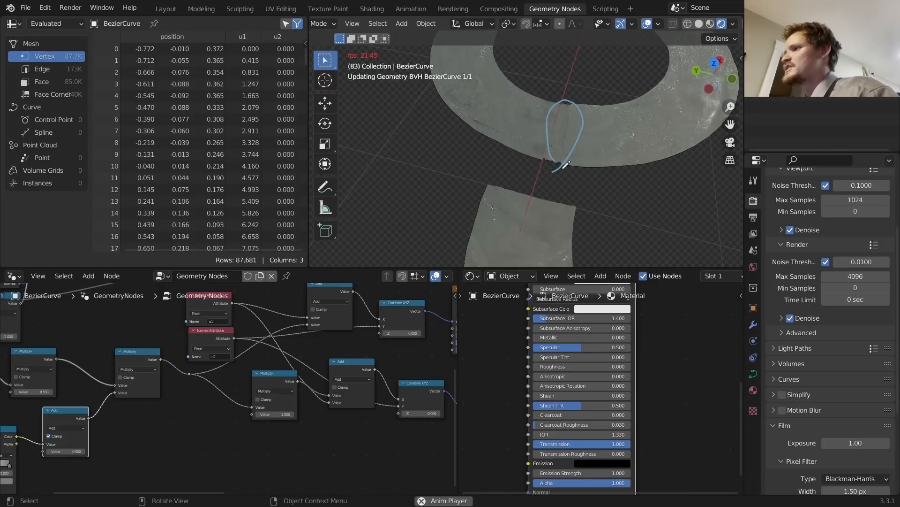
key("ctrl+z")
scroll(605, 151, "down", 4)
mouse_move(565, 133)
middle_mouse_down()
mouse_move(543, 118)
mouse_move(622, 126)
mouse_move(615, 109)
mouse_move(563, 135)
mouse_move(572, 141)
middle_mouse_up()
key("space")
key("Tab")
key("x")
left_click(569, 140)
scroll(526, 164, "down", 7)
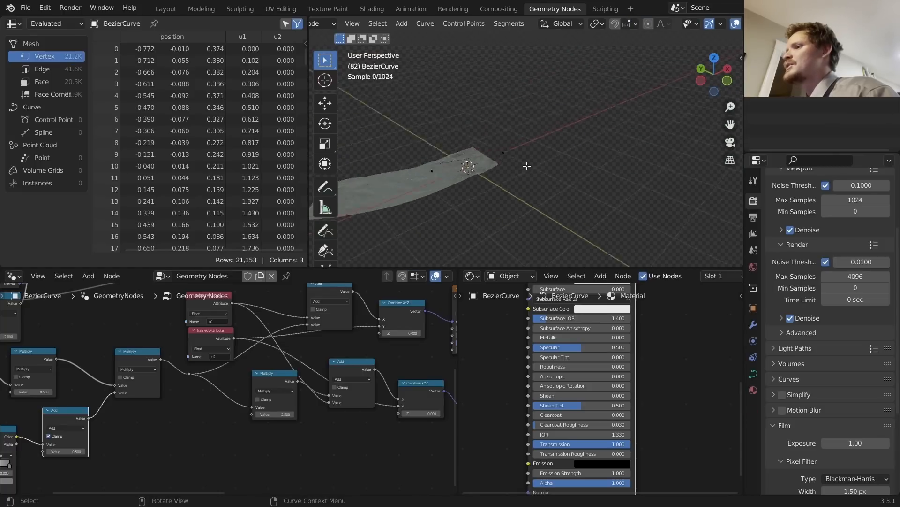
key("Tab")
scroll(471, 170, "up", 6)
middle_click_drag(471, 170, 588, 214, "shift")
key("space")
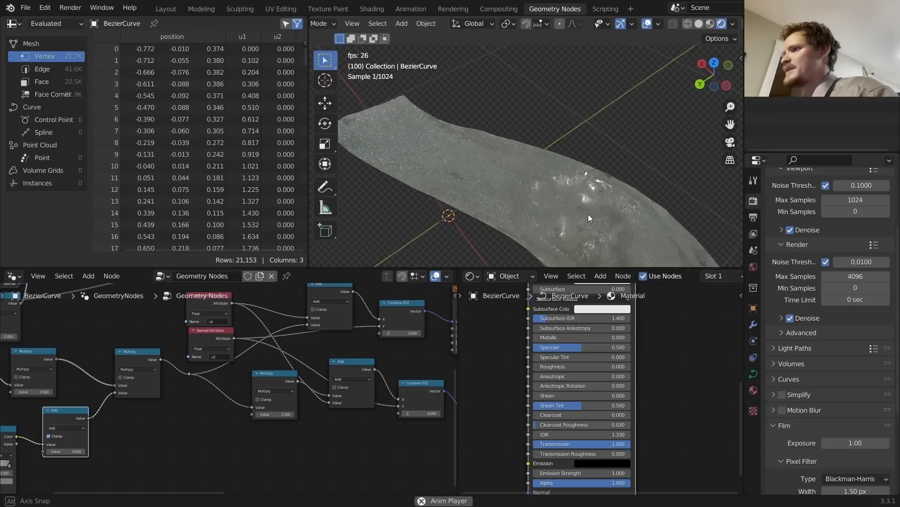
key("space")
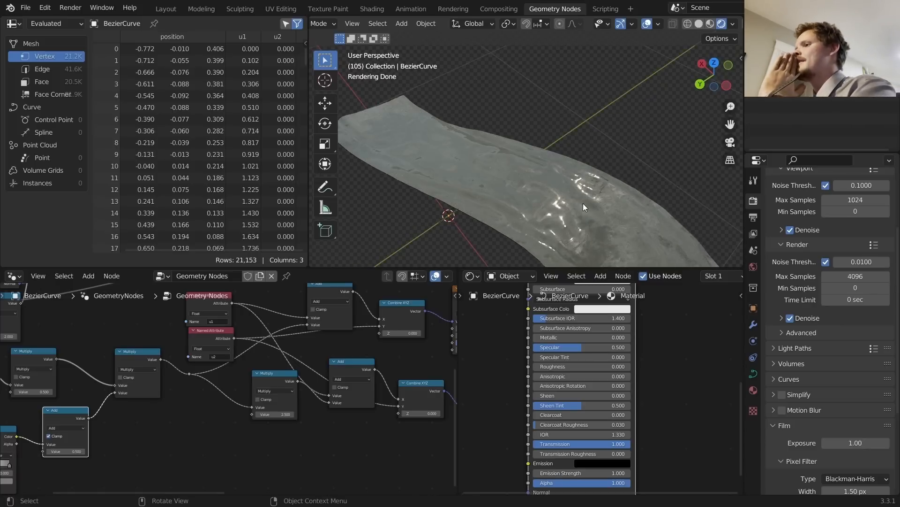
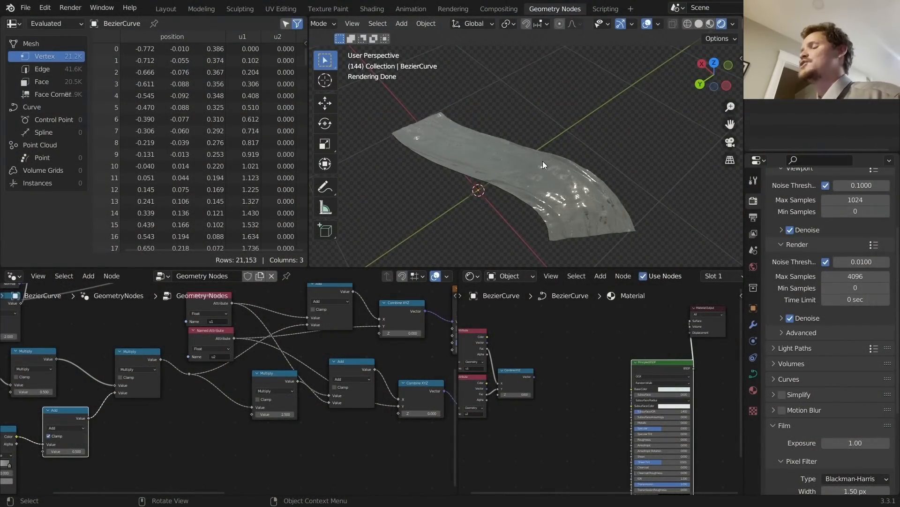
Step: Preview the Combine XYZ output on the ribbon, then restore the Principled BSDF water shader
scroll(542, 162, "up", 1)
left_click(542, 161)
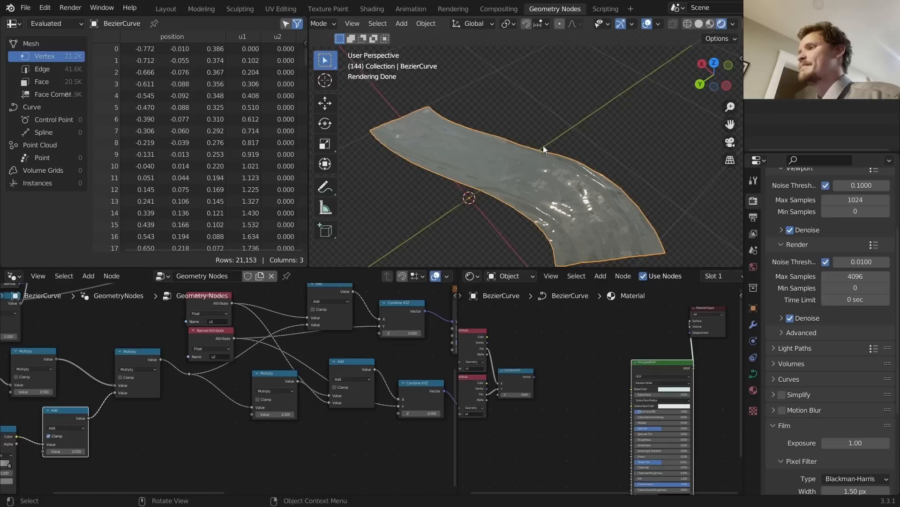
left_click(515, 376, "ctrl+shift")
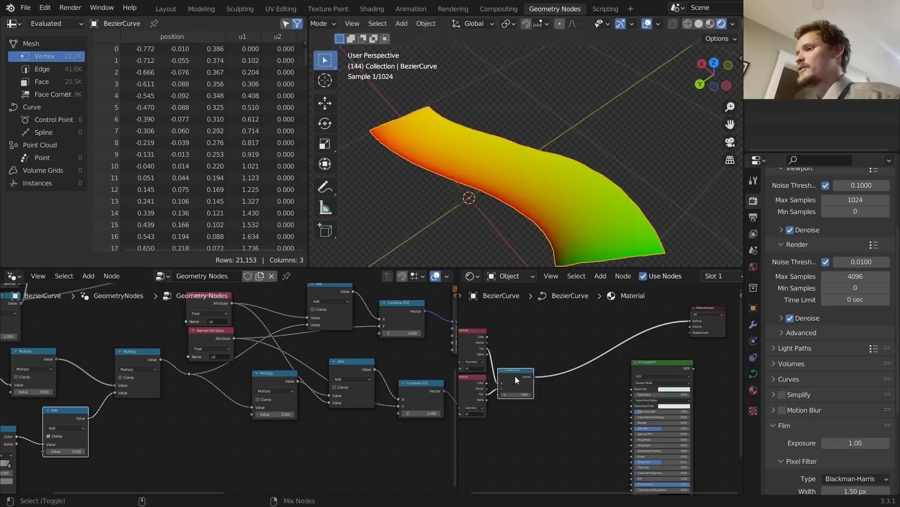
left_click(641, 374, "ctrl+shift")
Step: Play the water animation, stop it at frame 221, and bring up the File menu
key("space")
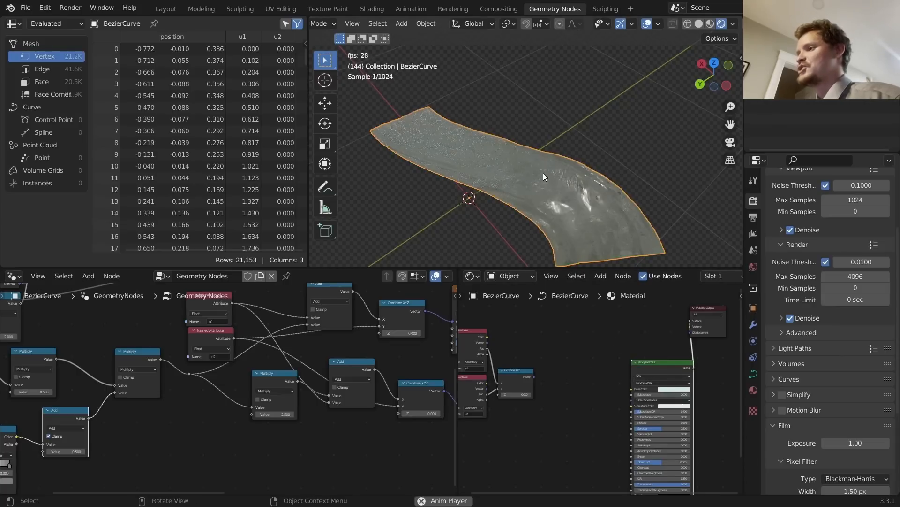
key("space")
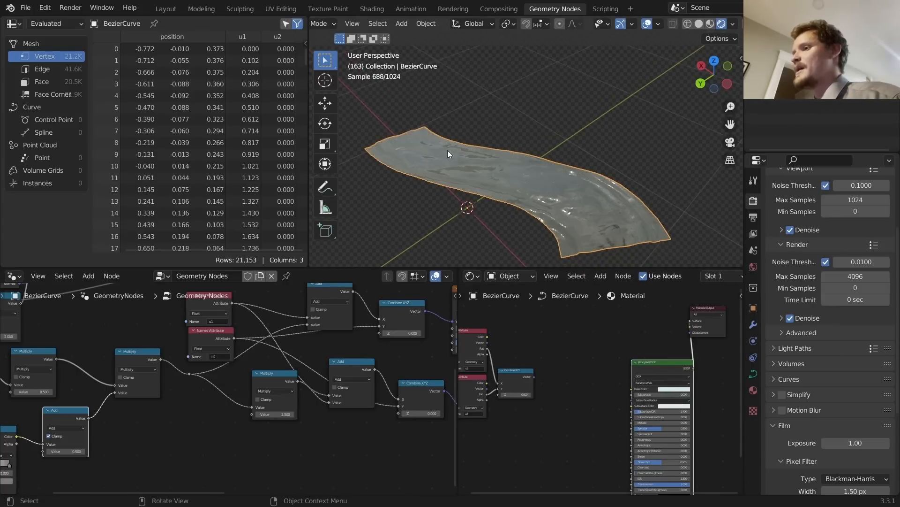
key("space")
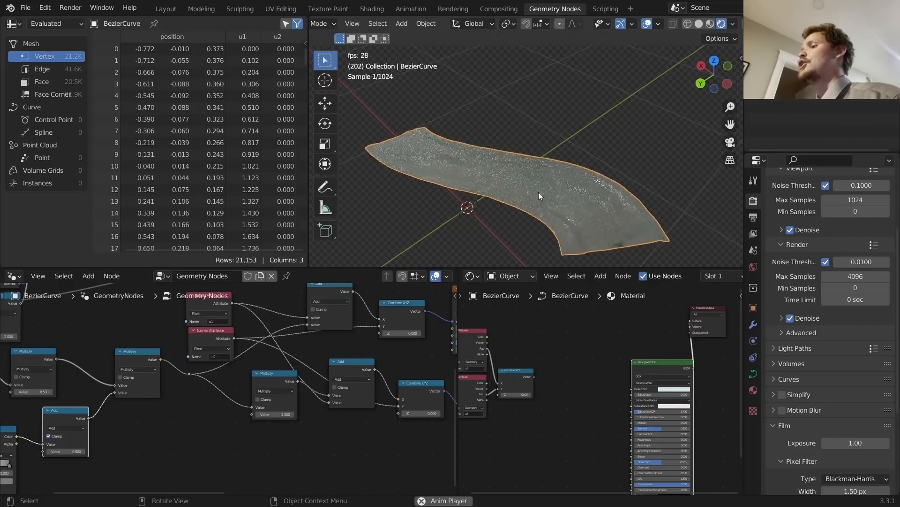
key("space")
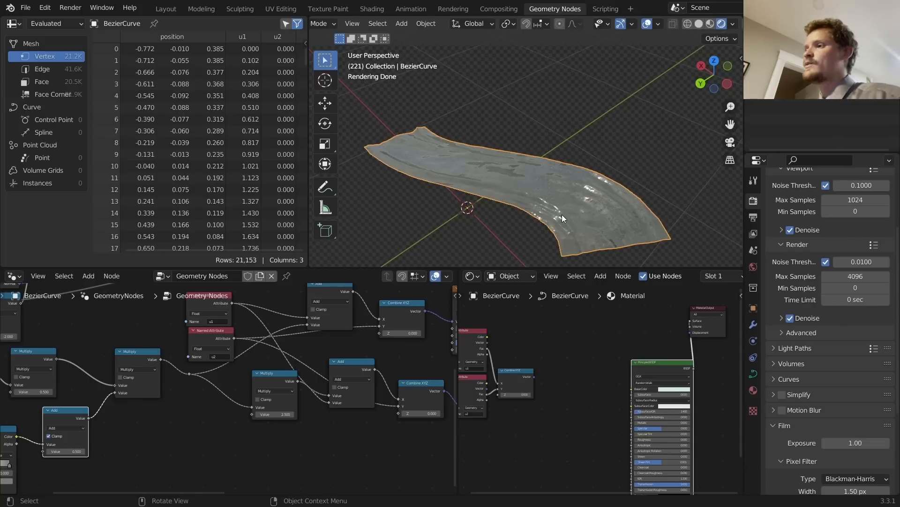
left_click(26, 8)
Step: Open rivergenerator3.blend from recent files without saving, in Rendered shading
mouse_move(83, 43)
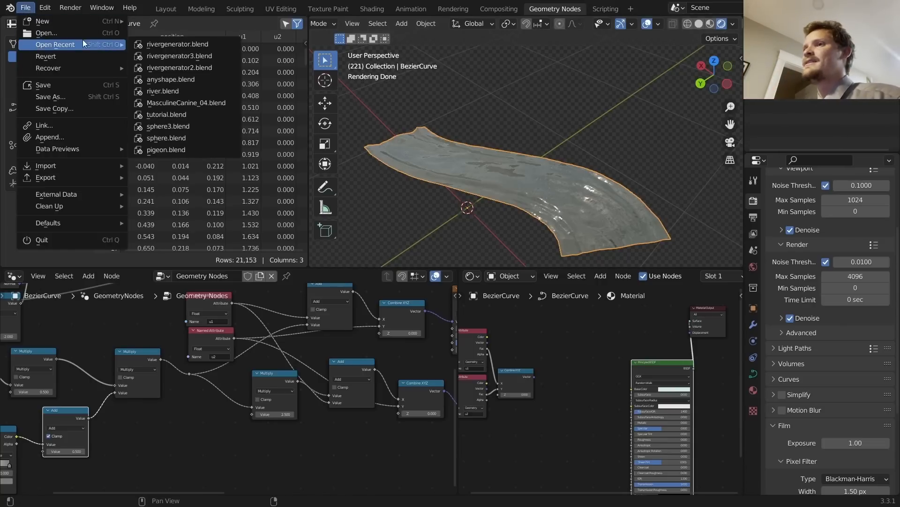
left_click(207, 56)
left_click(477, 272)
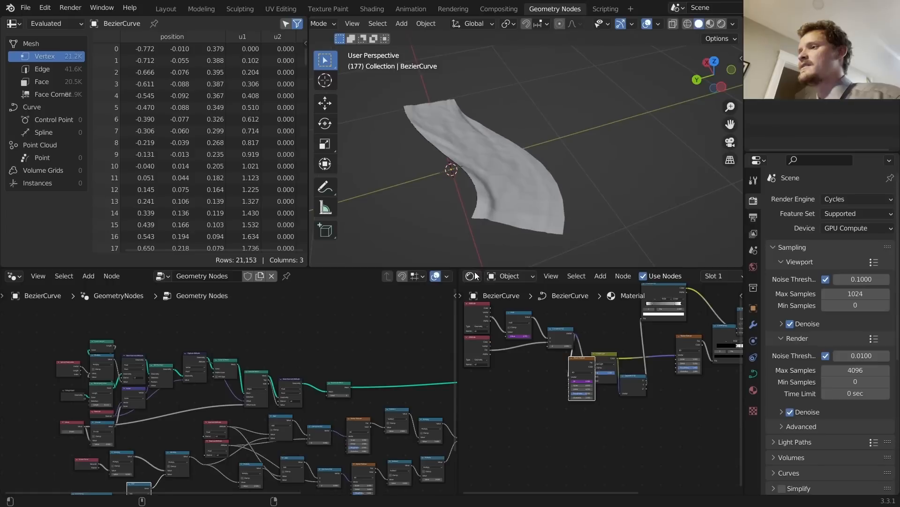
left_click(721, 25)
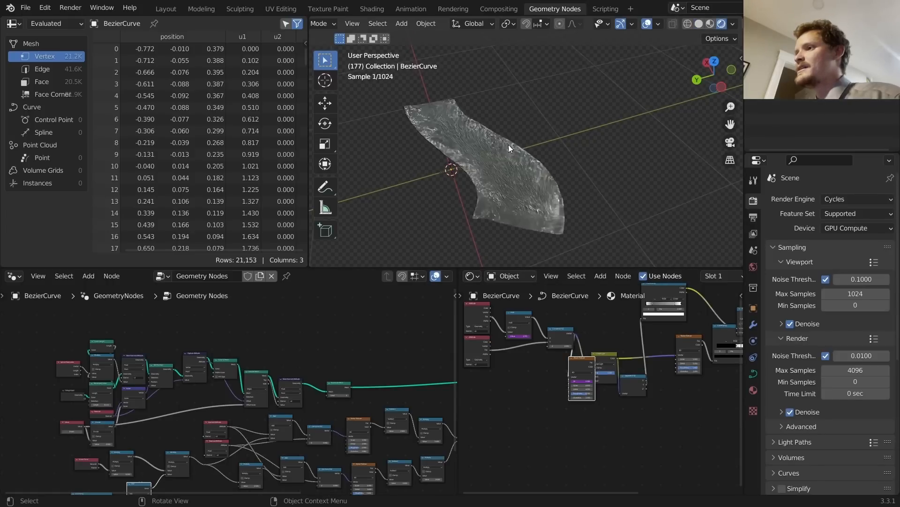
Step: Play the water animation from a top-down view and stop at frame 85
scroll(516, 160, "up", 2)
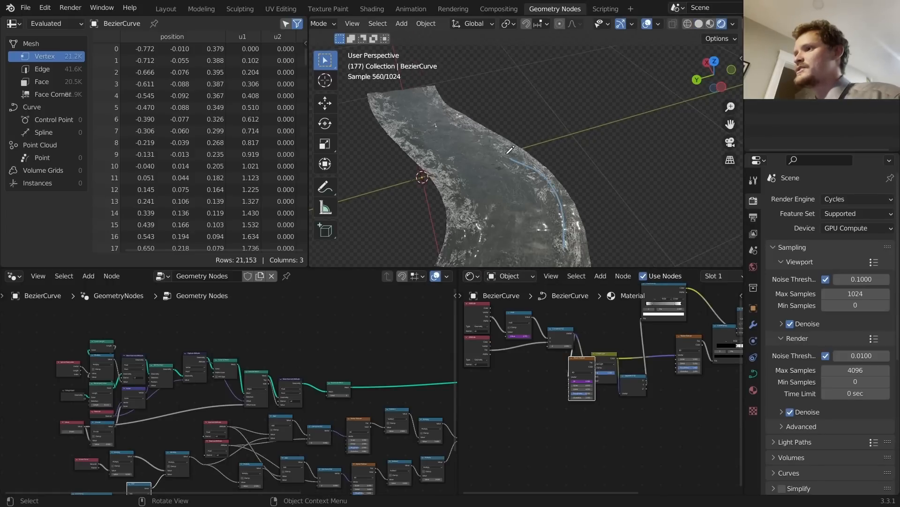
key("space")
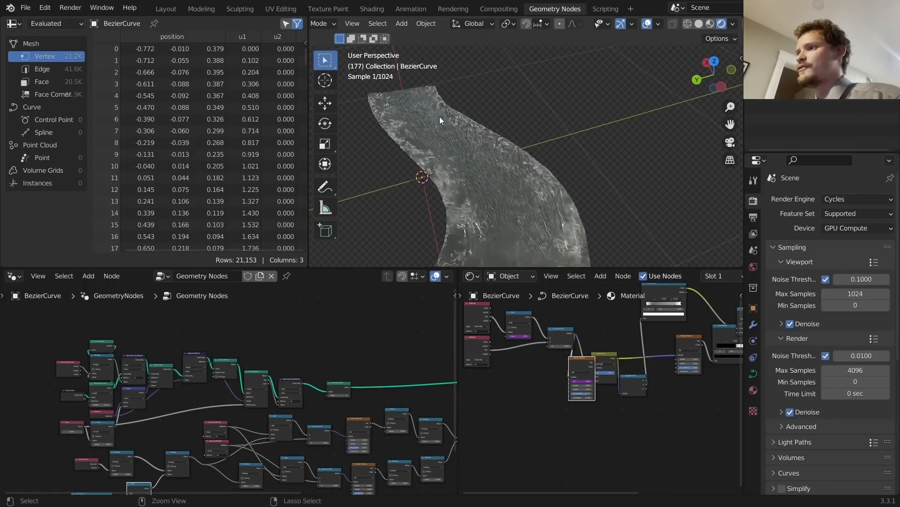
scroll(482, 140, "down", 1)
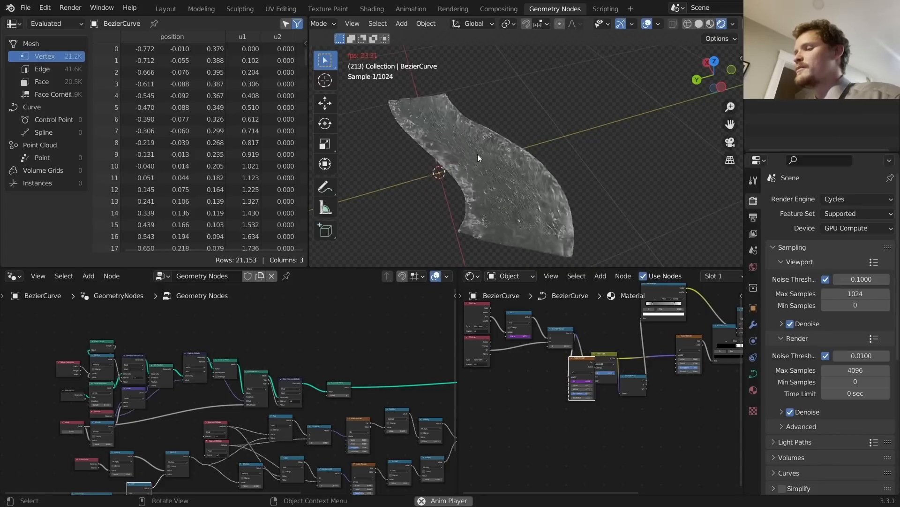
middle_click_drag(477, 154, 479, 173)
key("space")
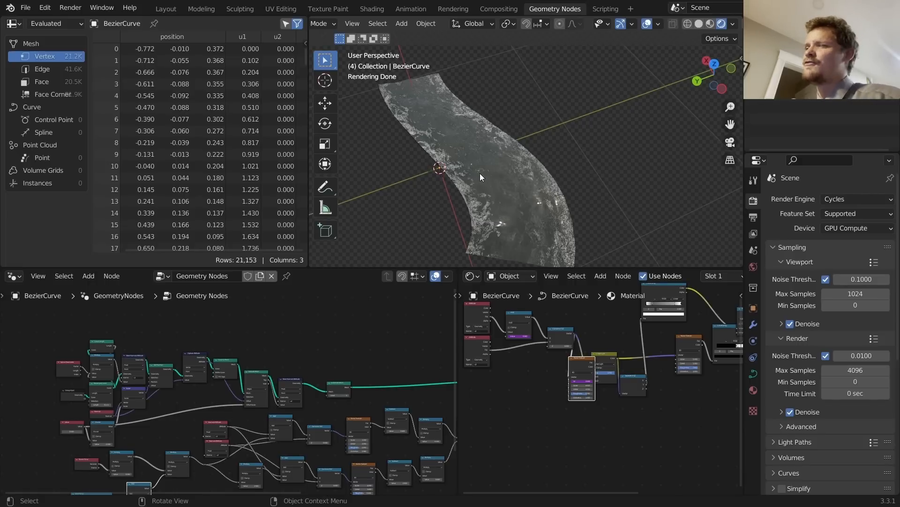
key("space")
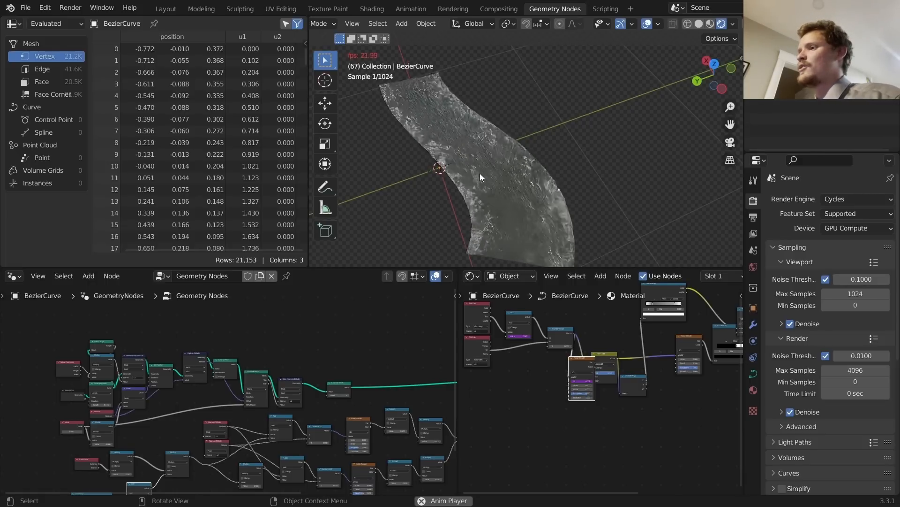
key("space")
Step: Add a test Bezier circle to the curve, move it along X, and frame it
key("Tab")
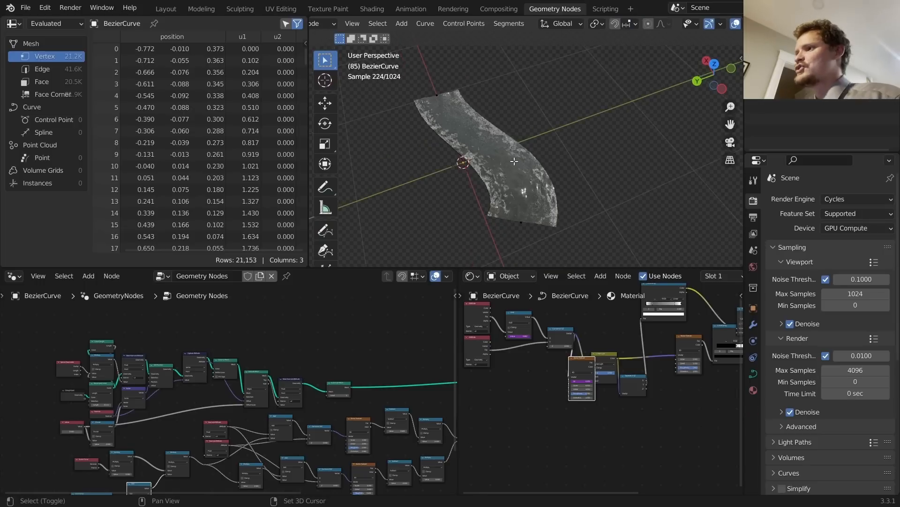
key("shift+a")
left_click(512, 159)
key("g")
key("x")
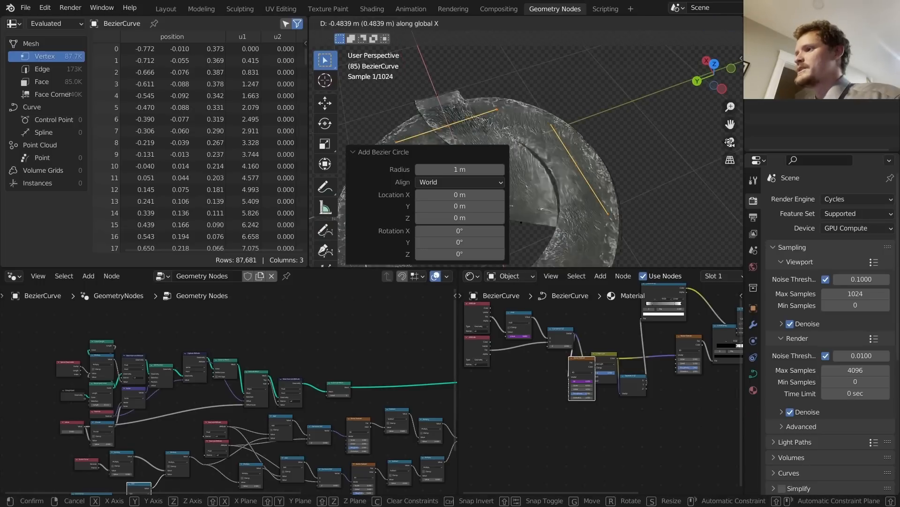
left_click(676, 184)
key("Tab")
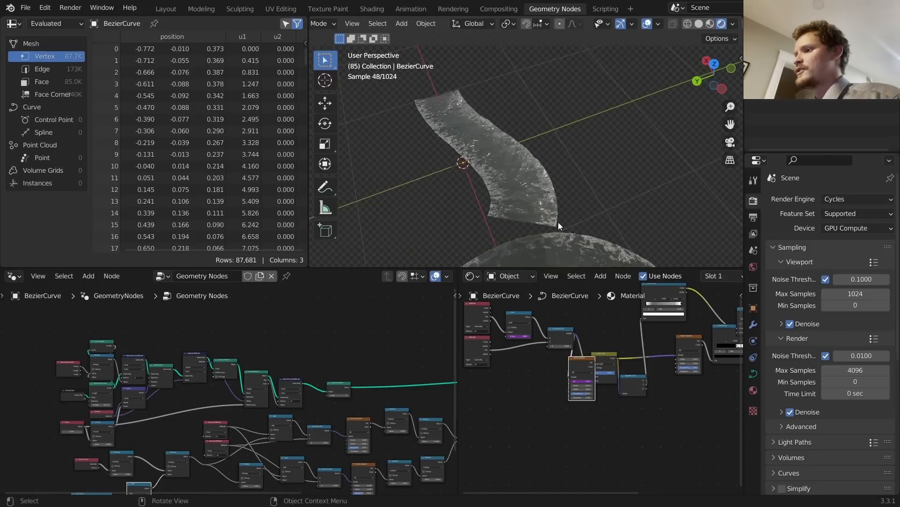
middle_click_drag(558, 211, 539, 86, "shift")
middle_click_drag(549, 173, 543, 53, "shift")
scroll(530, 104, "down", 4)
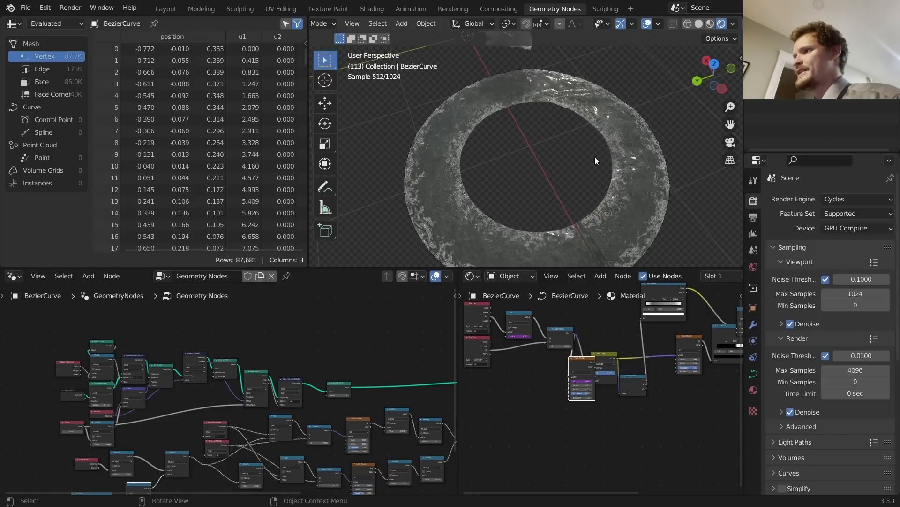
Step: Delete the test circle's vertices in Edit Mode and save rivergenerator3.blend
key("x")
left_click(621, 140)
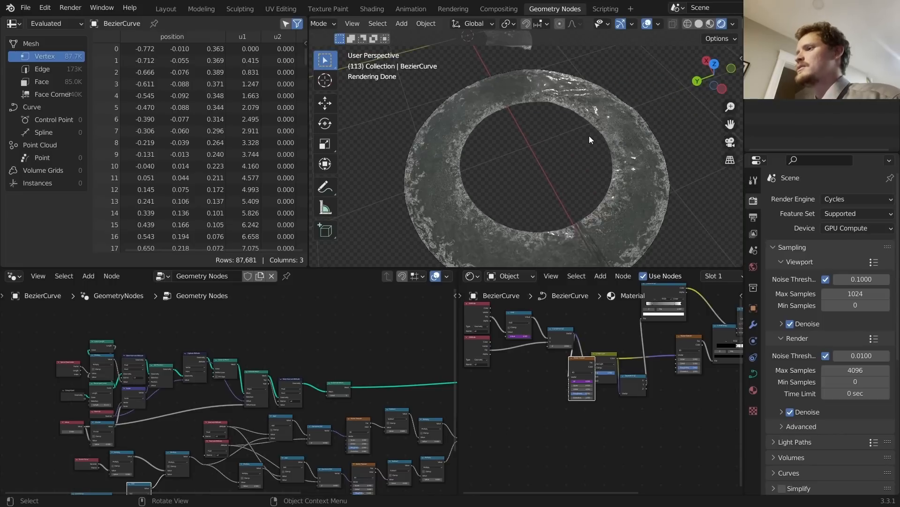
scroll(582, 131, "down", 4)
key("Tab")
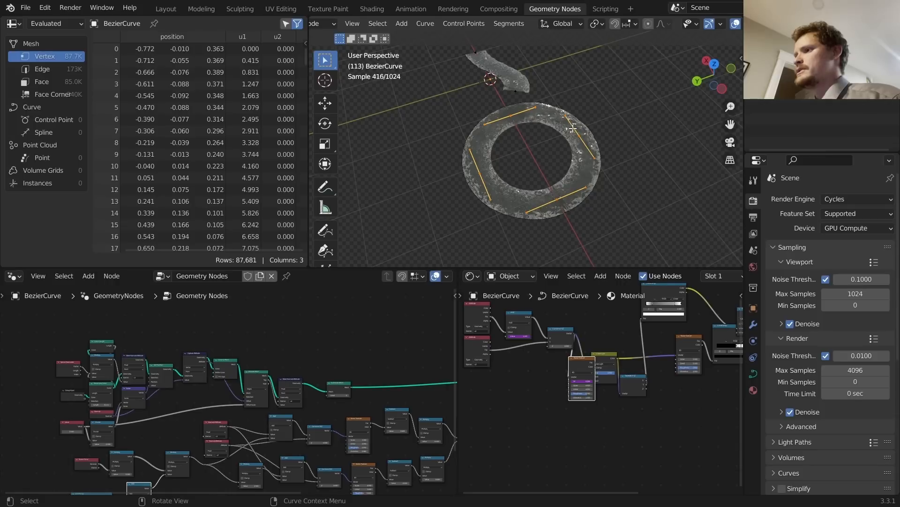
key("x")
left_click(575, 130)
key("Tab")
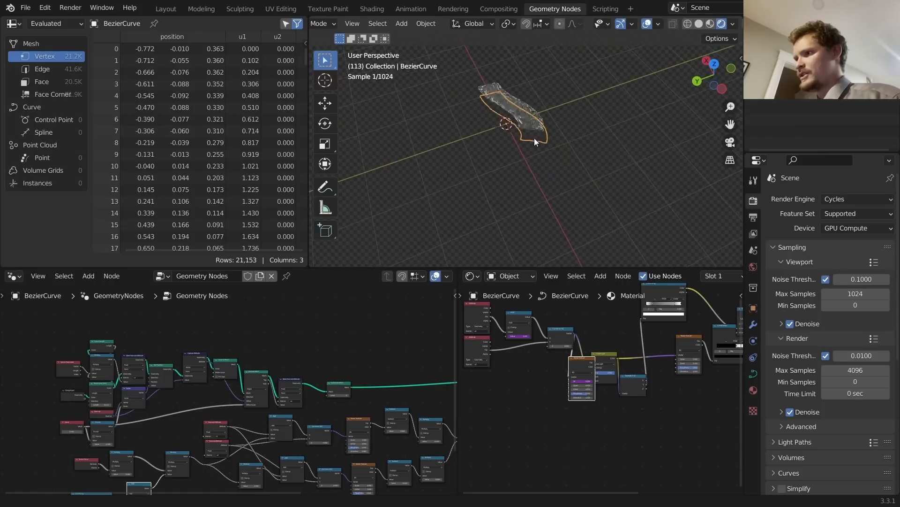
key("ctrl+s")
scroll(497, 108, "up", 4)
Step: Open rivergenerator.blend from recent files in Rendered shading
left_click(26, 8)
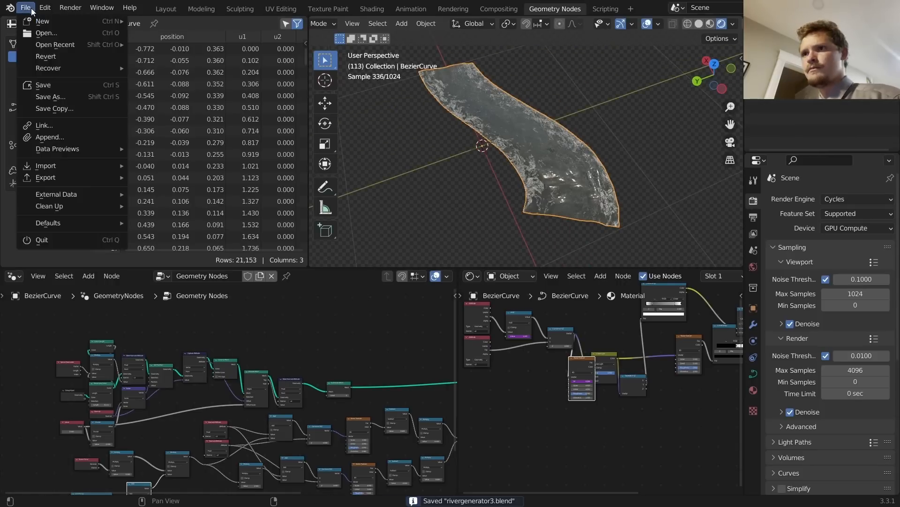
mouse_move(56, 44)
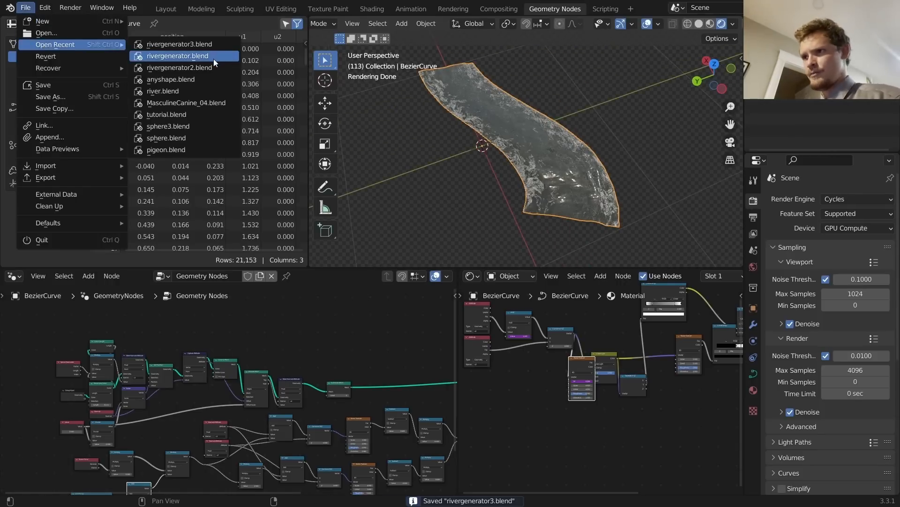
left_click(214, 57)
left_click(723, 23)
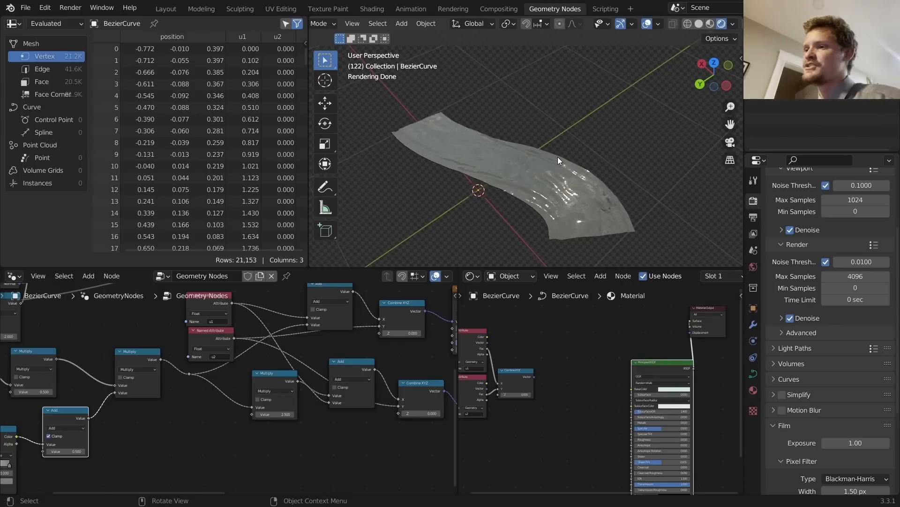
Step: Sketch two annotation strokes on the ribbon, undo both, and frame the Attribute and Combine XYZ nodes
scroll(342, 308, "down", 4)
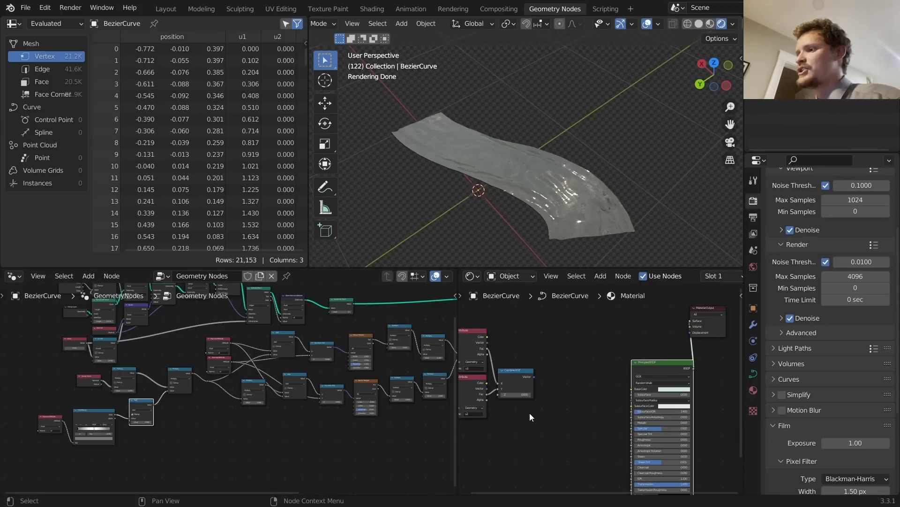
middle_click_drag(530, 417, 571, 370)
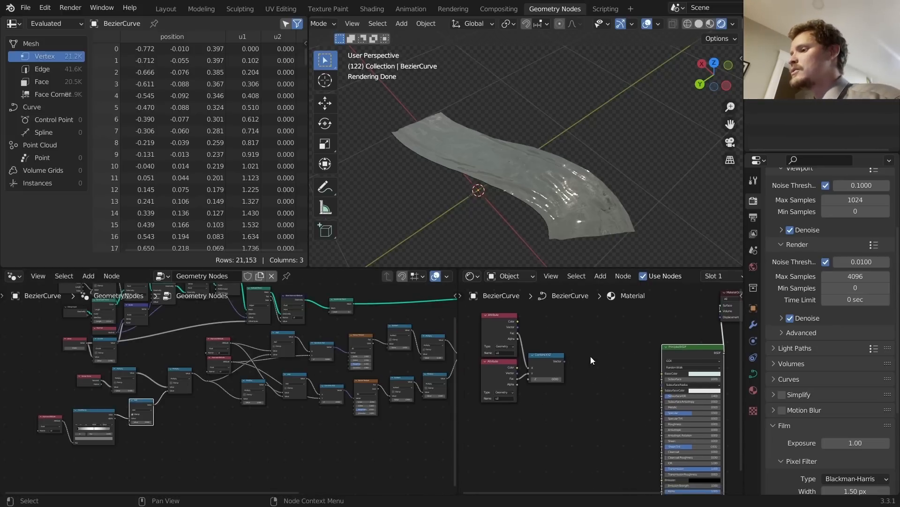
left_click_drag(559, 222, 418, 127)
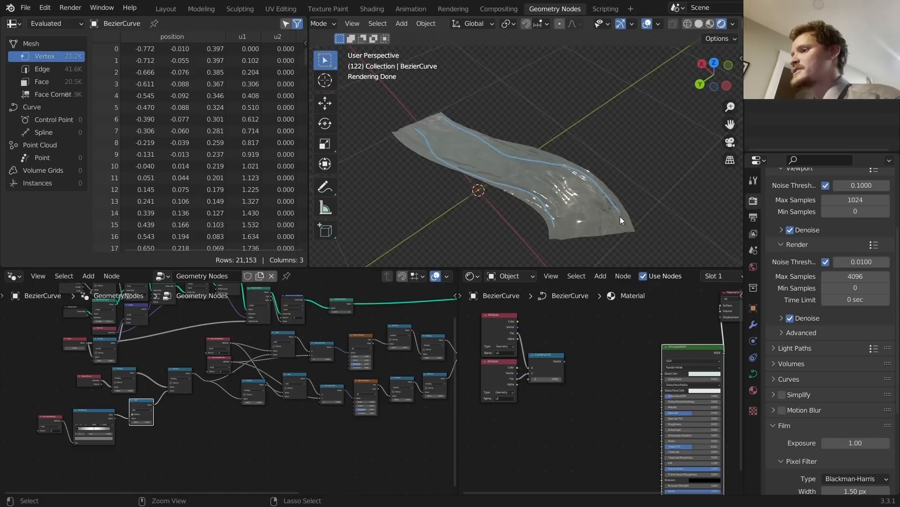
key("ctrl+z")
key("ctrl+z")
mouse_move(579, 186)
left_mouse_down()
mouse_move(610, 186)
mouse_move(605, 196)
mouse_move(518, 190)
left_mouse_up()
key("ctrl+z")
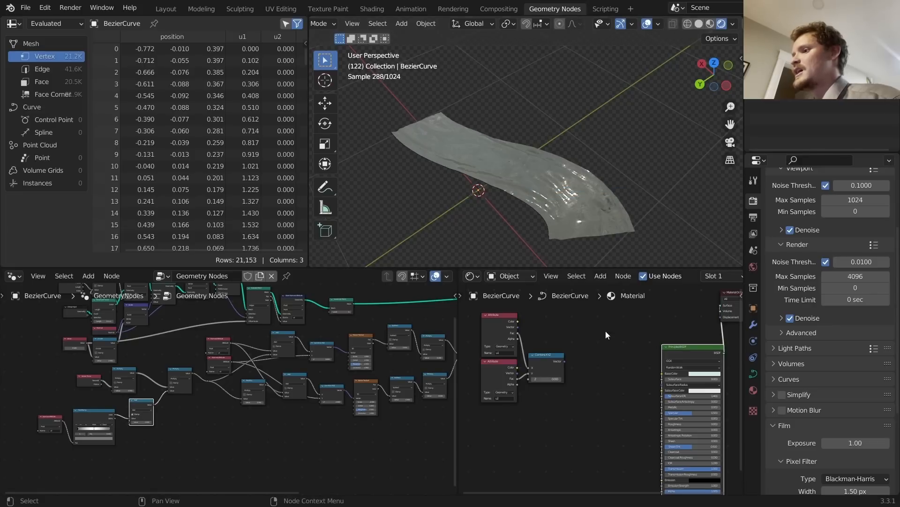
scroll(540, 348, "up", 2)
middle_click_drag(539, 349, 625, 384)
Step: Preview the u1 and u2 attribute outputs on the ribbon
left_click(522, 325, "ctrl+shift")
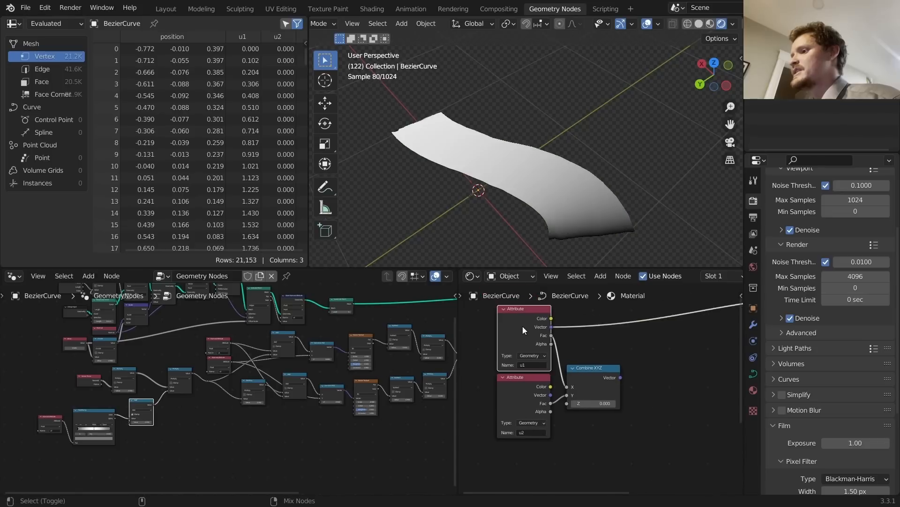
left_click(525, 382, "ctrl+shift")
left_click(525, 381, "ctrl+shift")
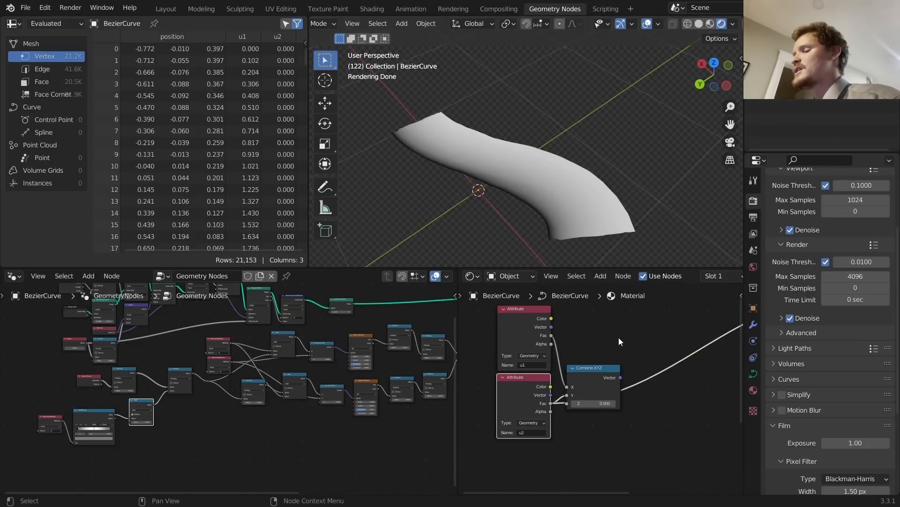
middle_click_drag(647, 361, 571, 344)
Step: Add a Noise Texture onto the shader link and shift it left
key("shift+a")
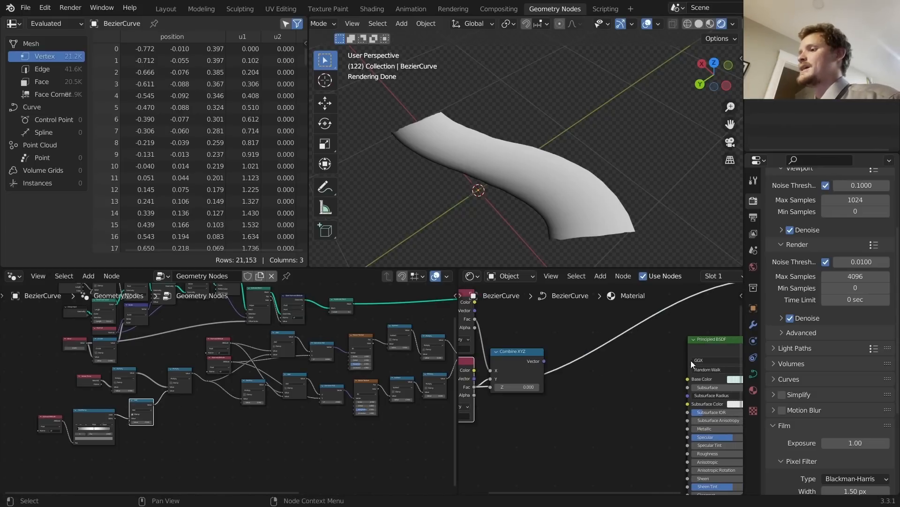
key("shift+a")
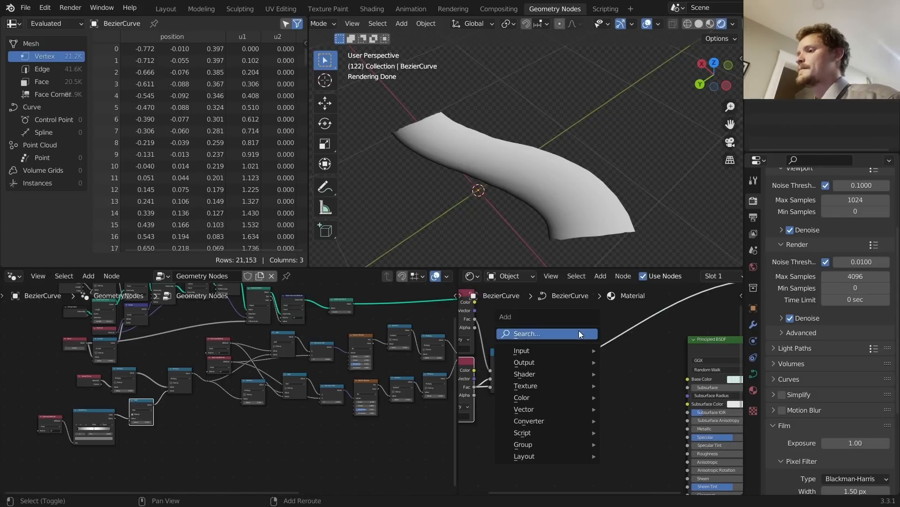
left_click(579, 330)
type("noise")
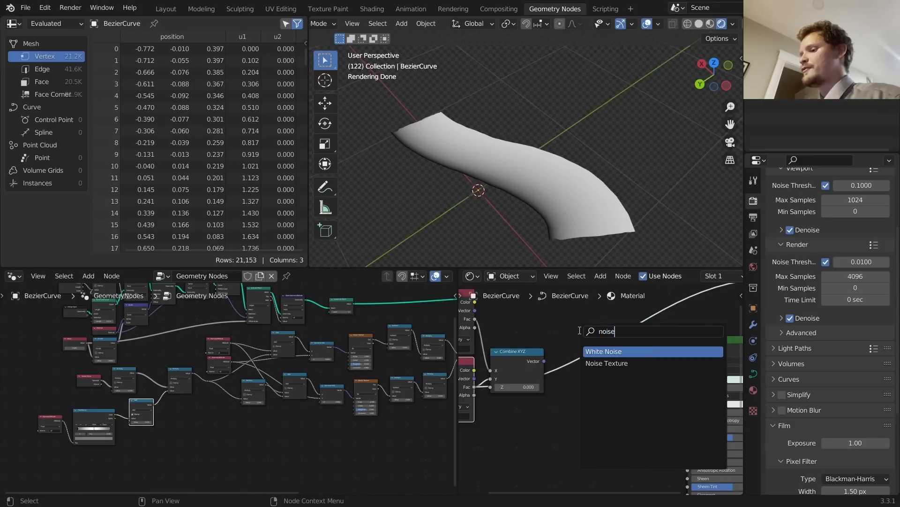
left_click(607, 363)
left_click(605, 392)
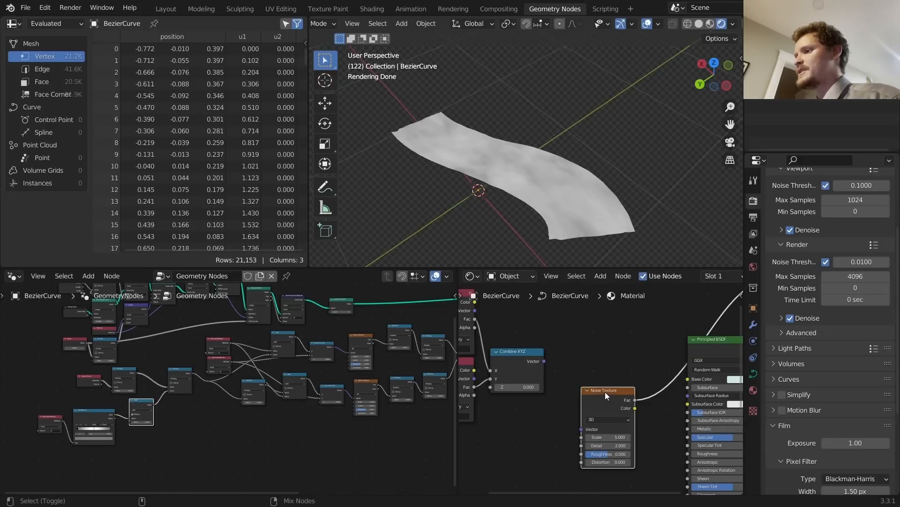
middle_click_drag(605, 392, 639, 340)
left_click_drag(639, 340, 545, 367)
Step: Add a ColorRamp node via the search for 'color'
key("shift+a")
left_click(558, 355)
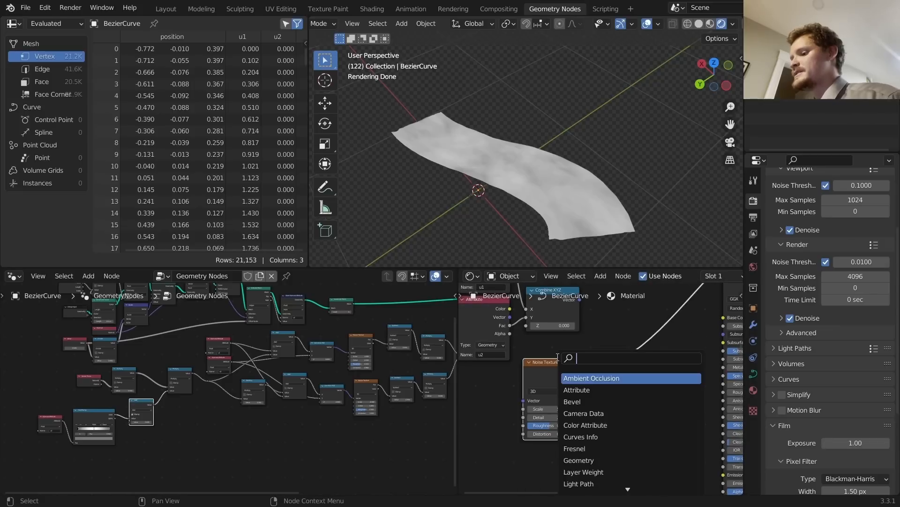
type("color")
key("Return")
Step: Insert the ColorRamp on the noise-to-shader link and pull its stops inward for contrast
left_click(655, 397)
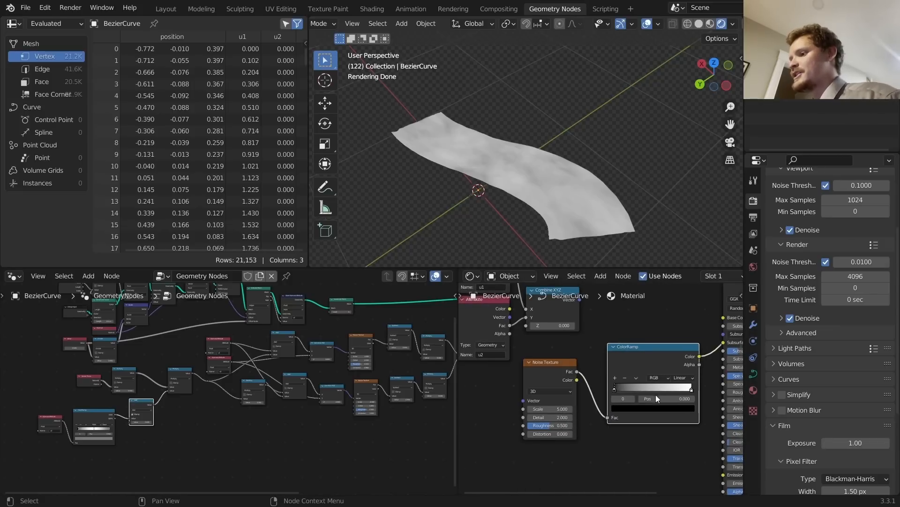
scroll(656, 394, "up", 1)
mouse_move(651, 398)
left_mouse_down()
mouse_move(690, 399)
mouse_move(647, 402)
left_mouse_up()
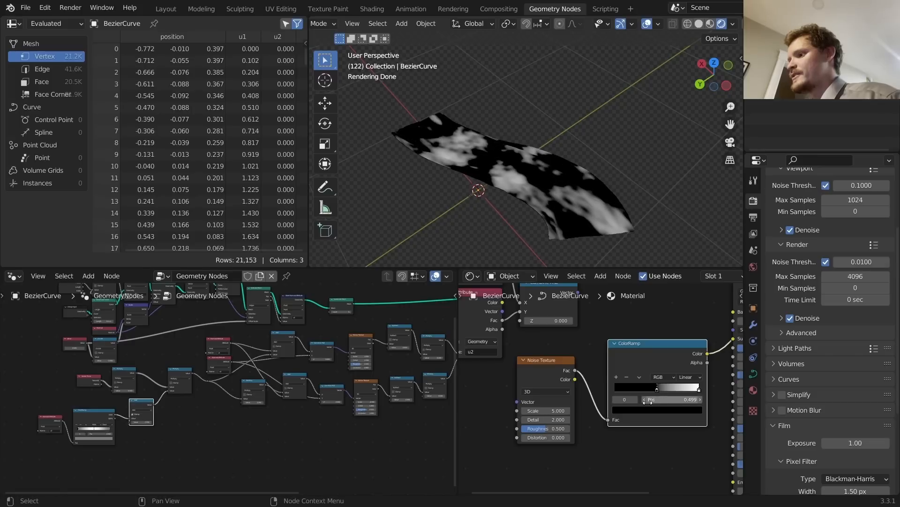
left_click_drag(699, 389, 662, 390)
Step: Set the noise Scale to 25 and raise its Roughness
middle_click_drag(558, 412, 557, 390)
left_click(555, 389)
type("25")
key("Return")
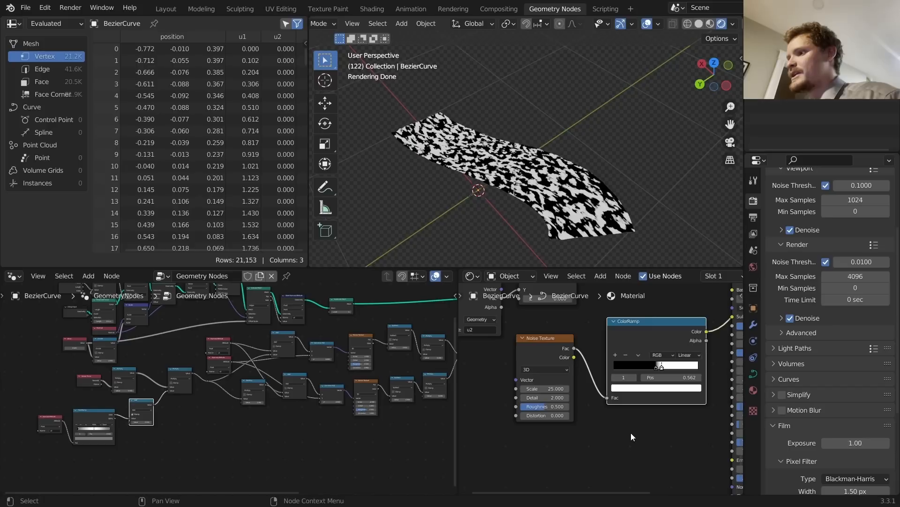
left_click_drag(544, 407, 562, 406)
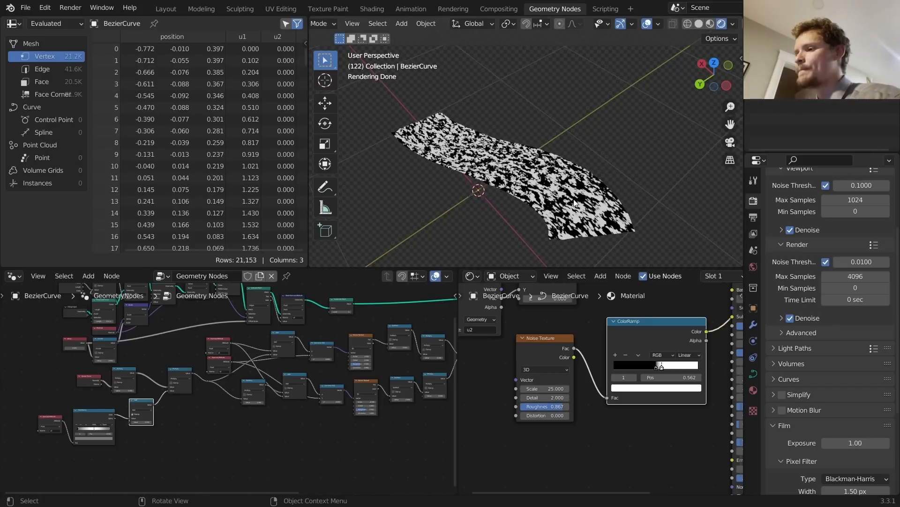
Step: Connect Combine XYZ to the Noise Texture Vector input and select both Attribute nodes
middle_click_drag(550, 329, 585, 355)
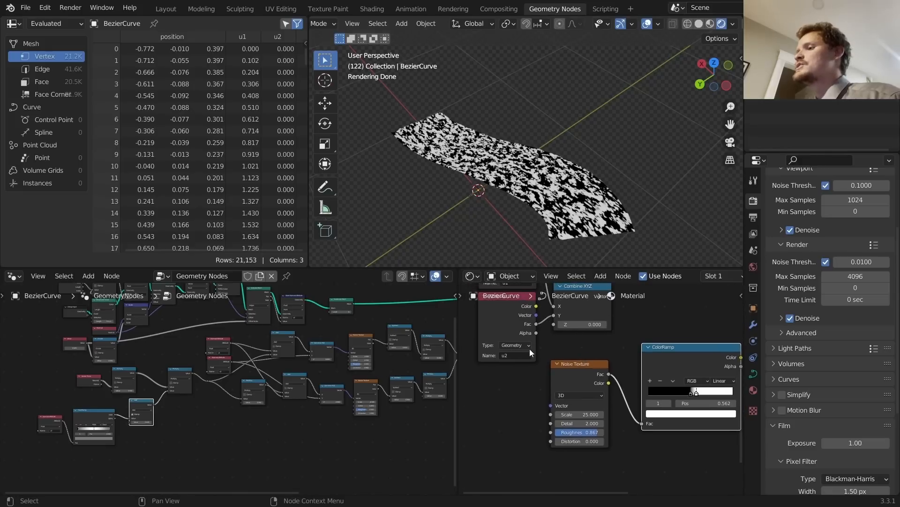
scroll(530, 348, "down", 2)
key("g")
left_click(514, 385)
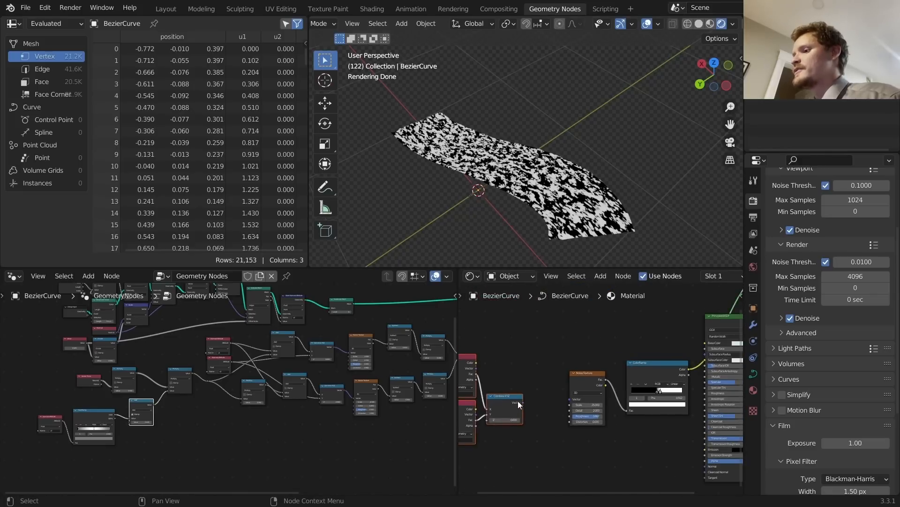
right_click_drag(518, 400, 573, 393, "alt")
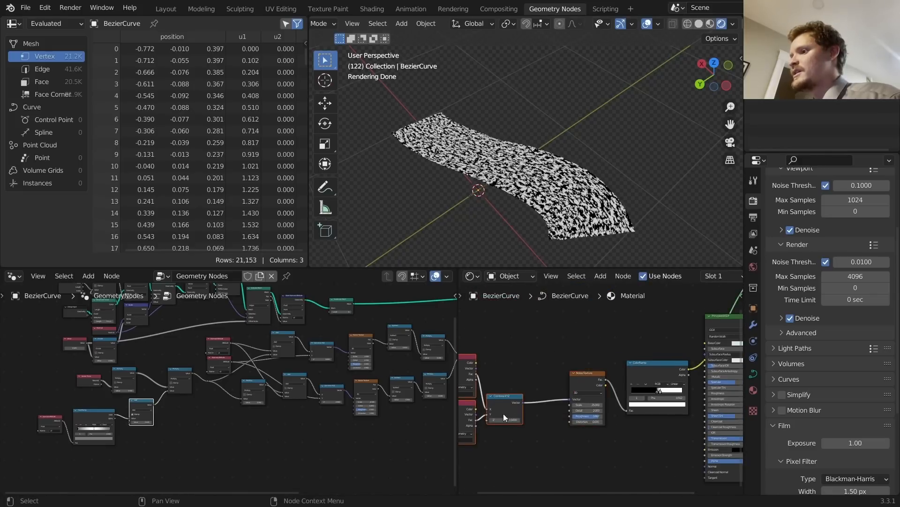
middle_click_drag(503, 414, 577, 372)
left_click(594, 405)
left_click(533, 388)
left_click(521, 345, "shift")
Step: Insert a Vector Math Add node before the Noise Texture with X driven by #frame/100
left_click_drag(521, 345, 451, 352)
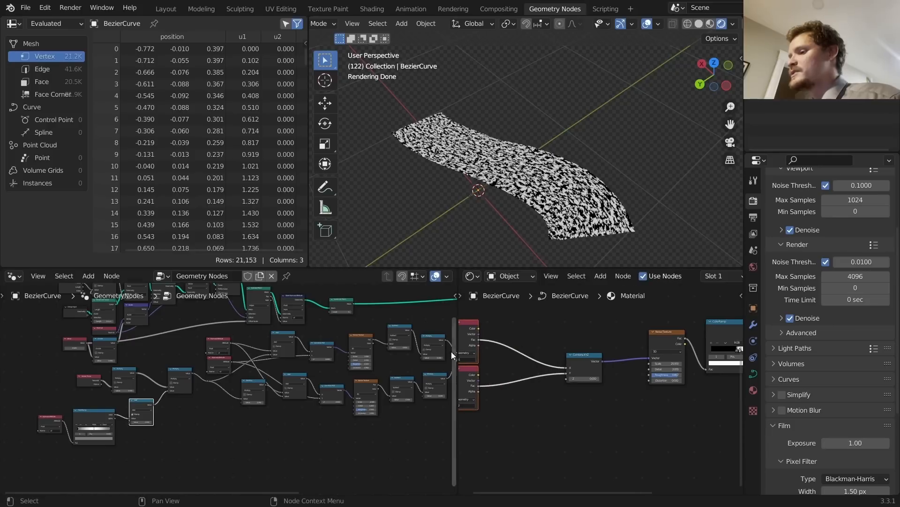
key("shift+a")
type("vec")
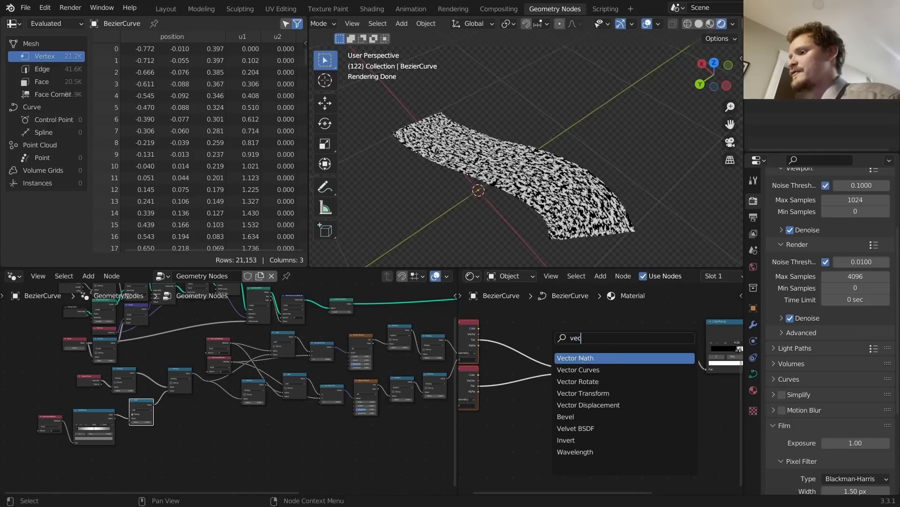
key("Return")
left_click(608, 359)
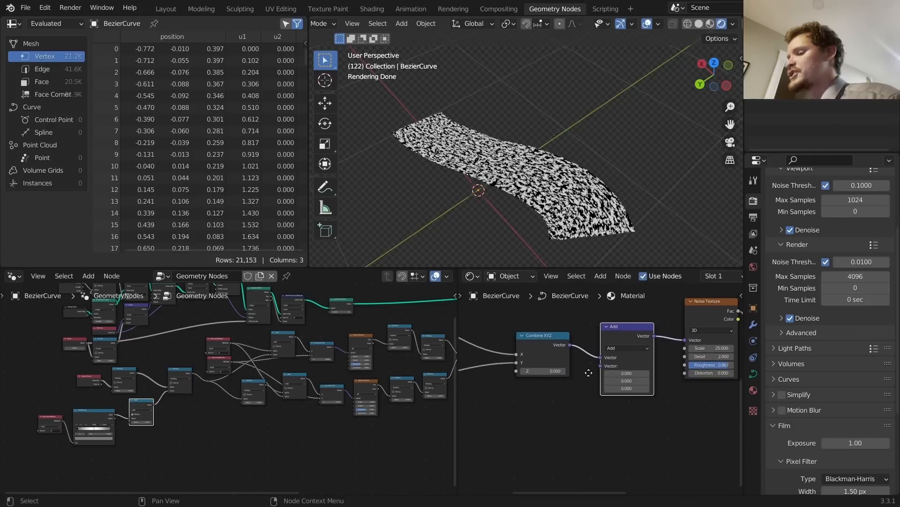
middle_click_drag(588, 373, 571, 372)
left_click_drag(602, 375, 650, 376)
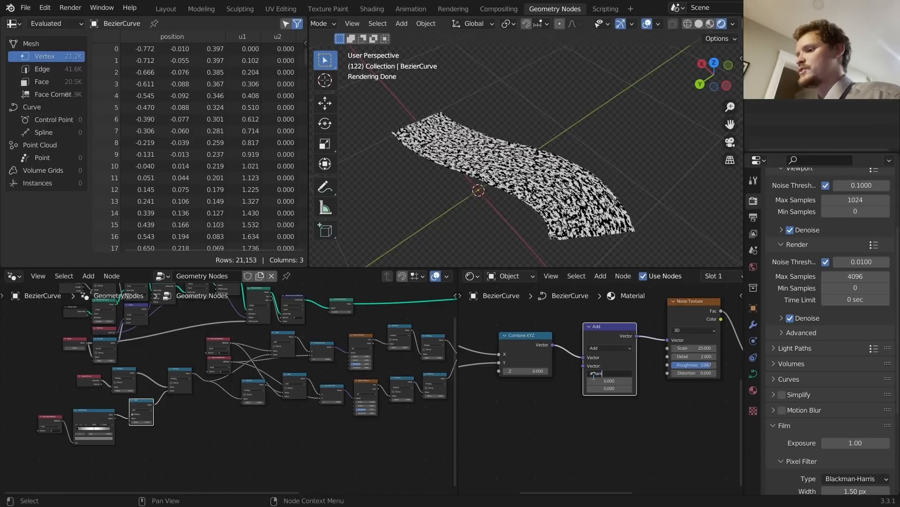
key("Return")
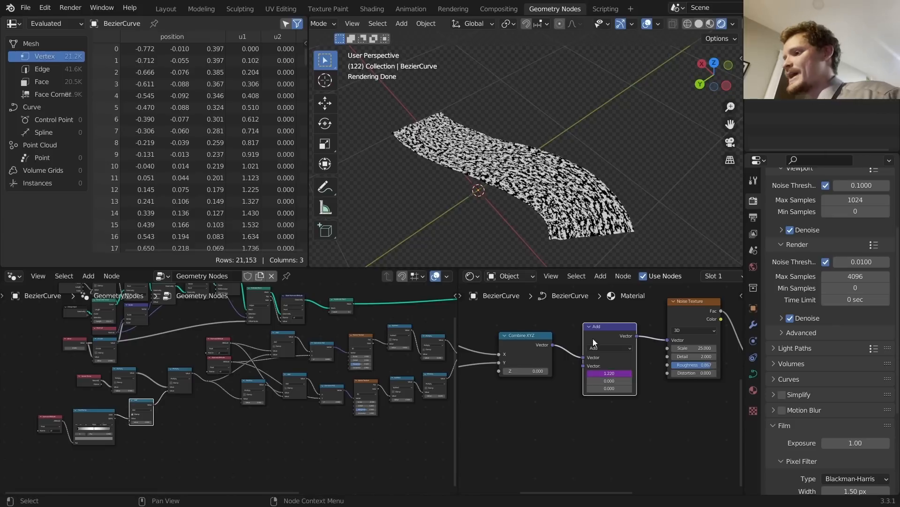
Step: Check the driven X value and play the animation to watch the noise drift
scroll(593, 338, "up", 3)
left_click(628, 366)
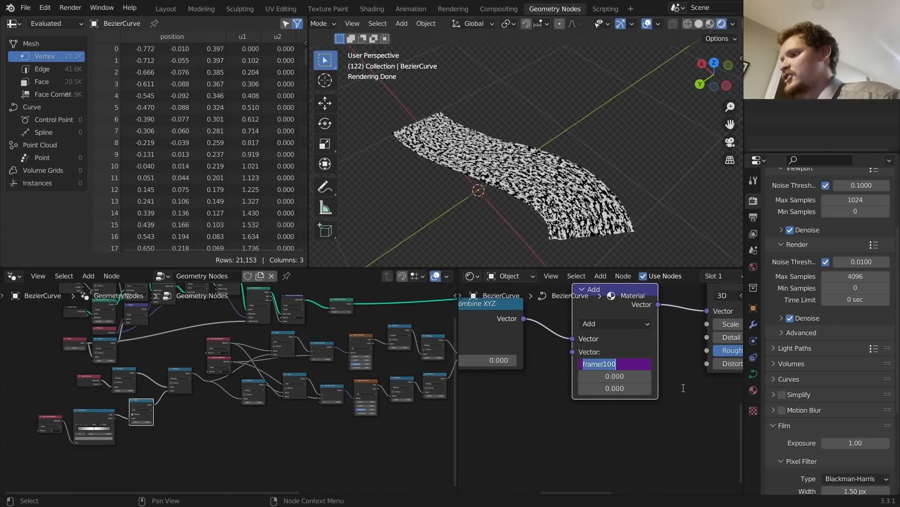
key("Escape")
key("space")
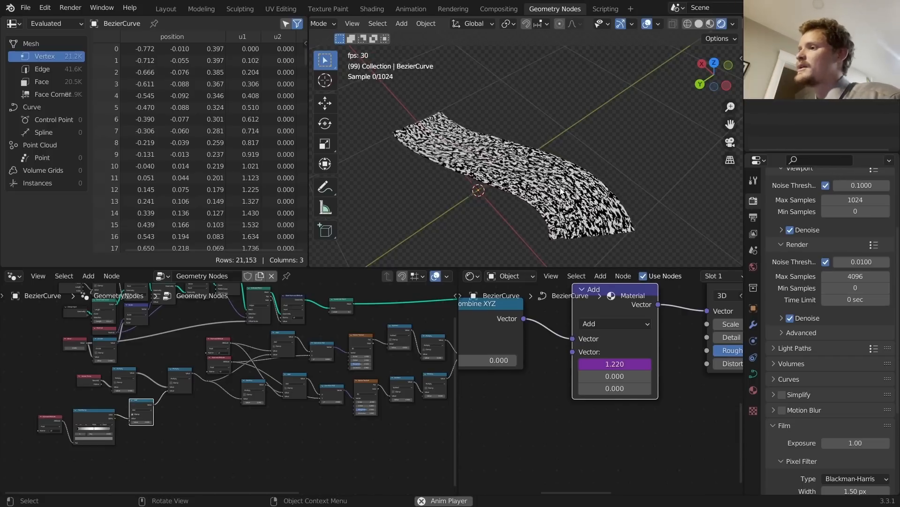
Step: Stop playback, raise the noise Distortion to 2, and play again
scroll(591, 196, "up", 2)
key("space")
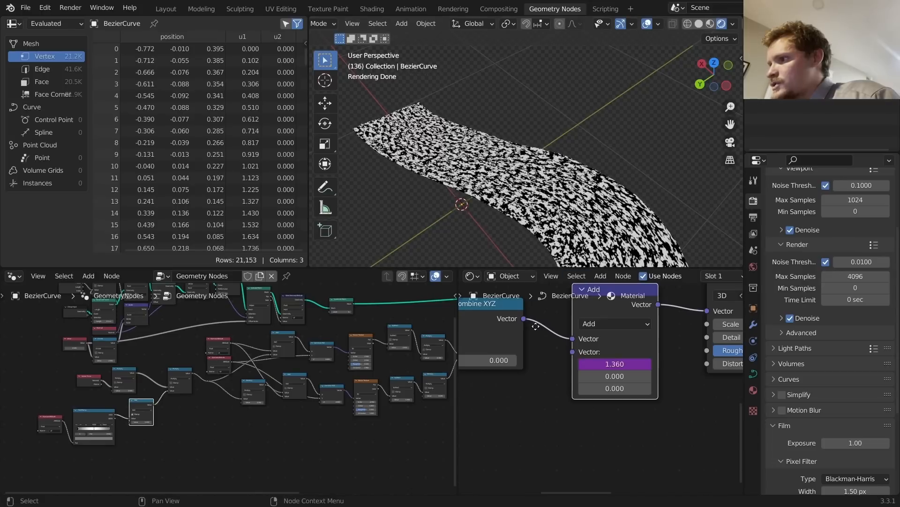
middle_click_drag(496, 342, 651, 333)
scroll(651, 333, "down", 5)
middle_click_drag(517, 369, 343, 390)
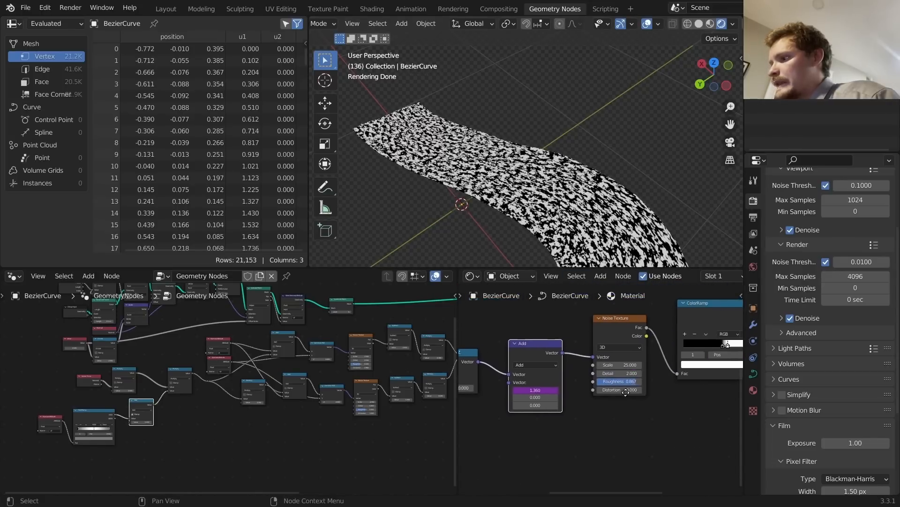
scroll(614, 385, "up", 4)
left_click_drag(620, 390, 632, 390)
key("space")
key("space")
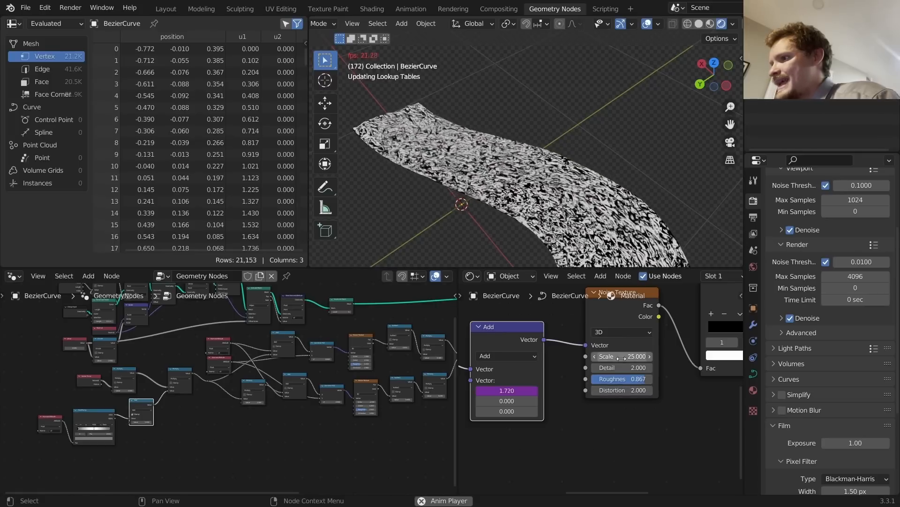
Step: Switch the Noise Texture to 4D with W at 0.24
left_click(615, 332)
left_click(618, 377)
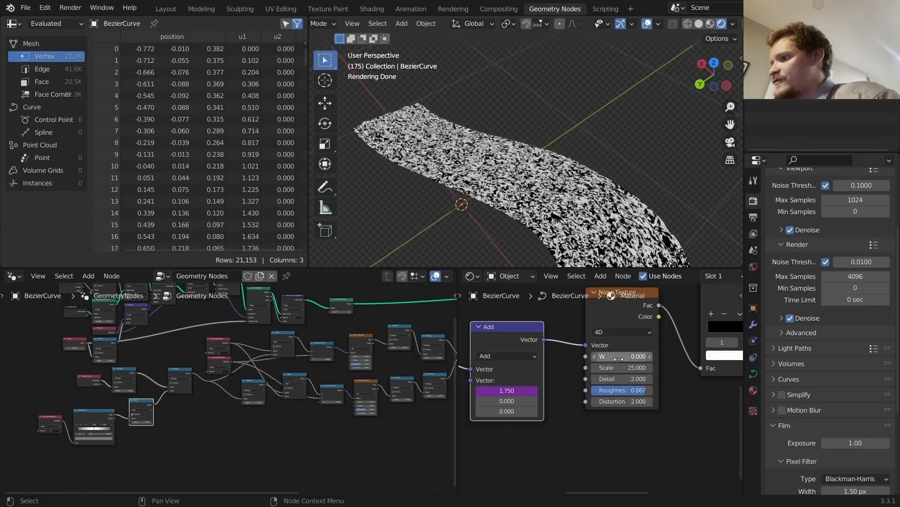
left_click_drag(624, 356, 625, 356, "shift")
left_click(626, 356)
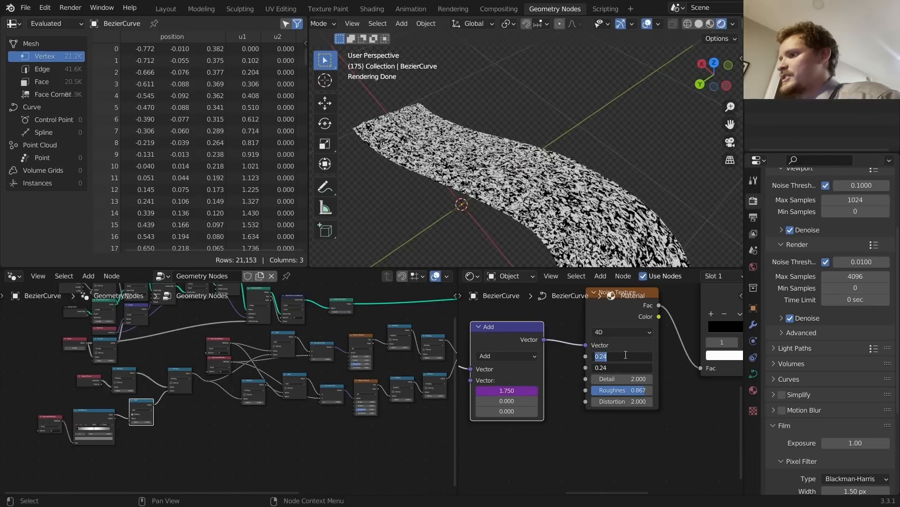
key("Return")
Step: Drive the noise W value with #frame/500 and preview the evolving pattern
left_click(635, 355)
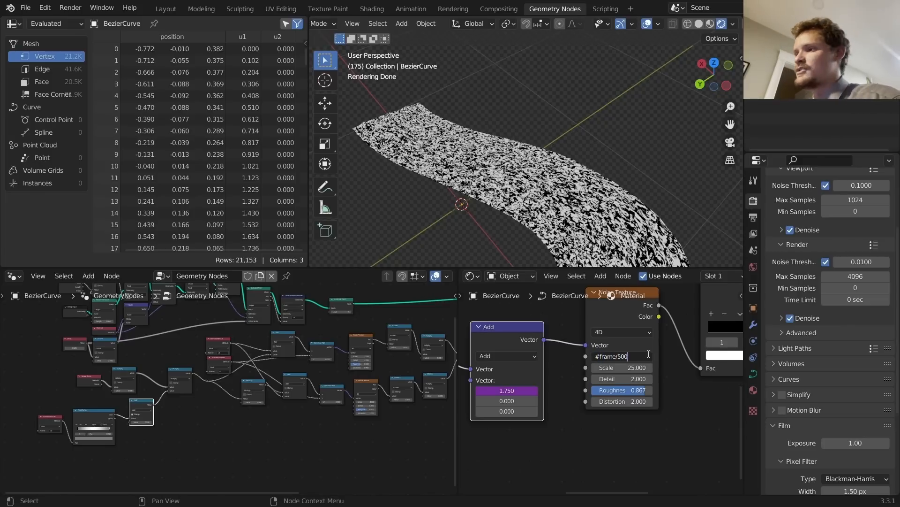
type("#frame/500")
key("Return")
key("space")
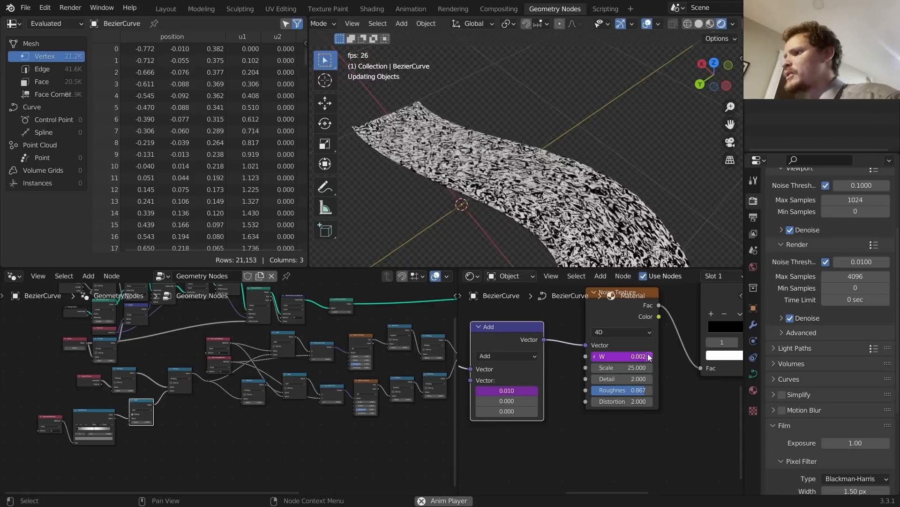
key("space")
Step: Move the Principled BSDF and Material Output nodes right to make room
scroll(615, 313, "down", 8)
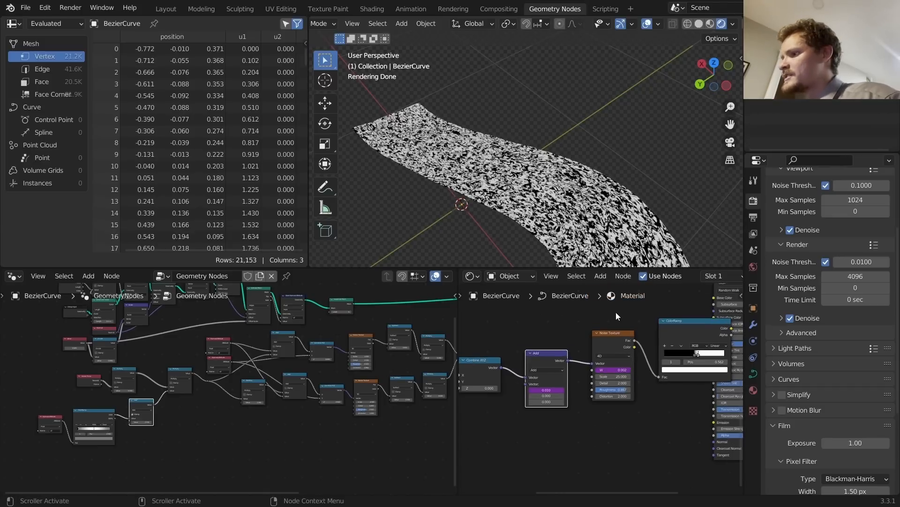
left_click_drag(679, 371, 620, 319)
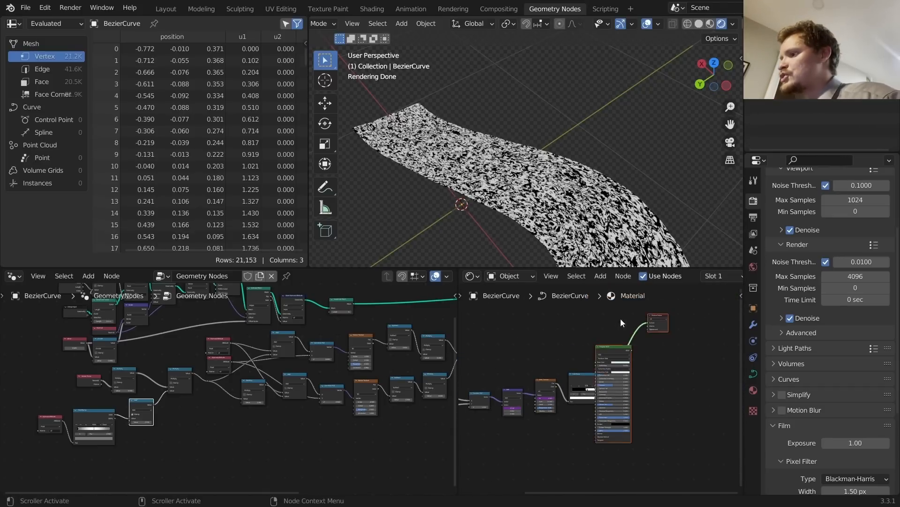
key("g")
left_click(676, 325)
middle_click_drag(523, 359, 644, 353)
scroll(611, 385, "up", 6)
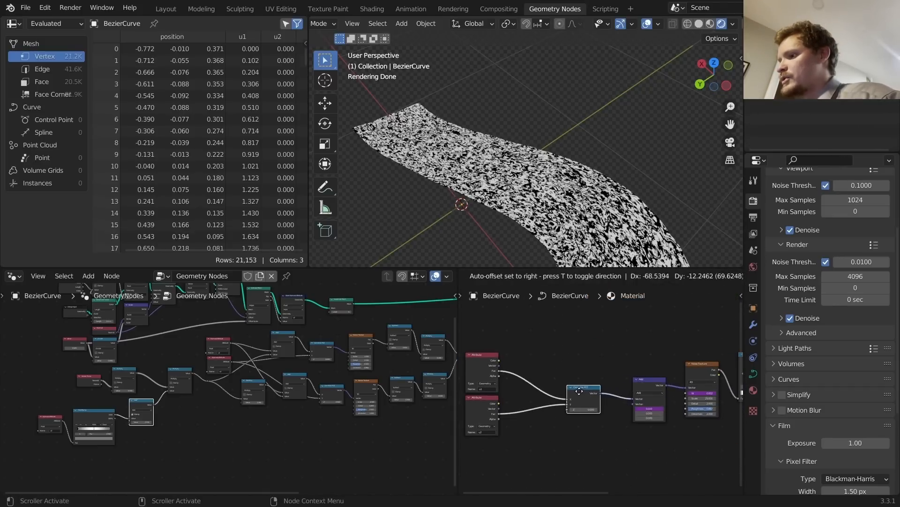
scroll(536, 390, "up", 2)
middle_click_drag(524, 353, 589, 351)
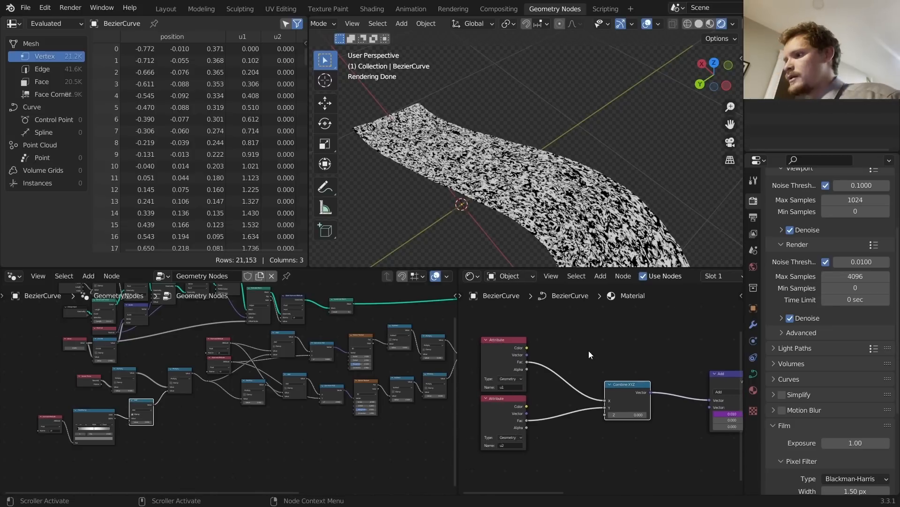
Step: Add a new ColorRamp and feed it the second Attribute node's Fac output
key("shift+a")
type("c")
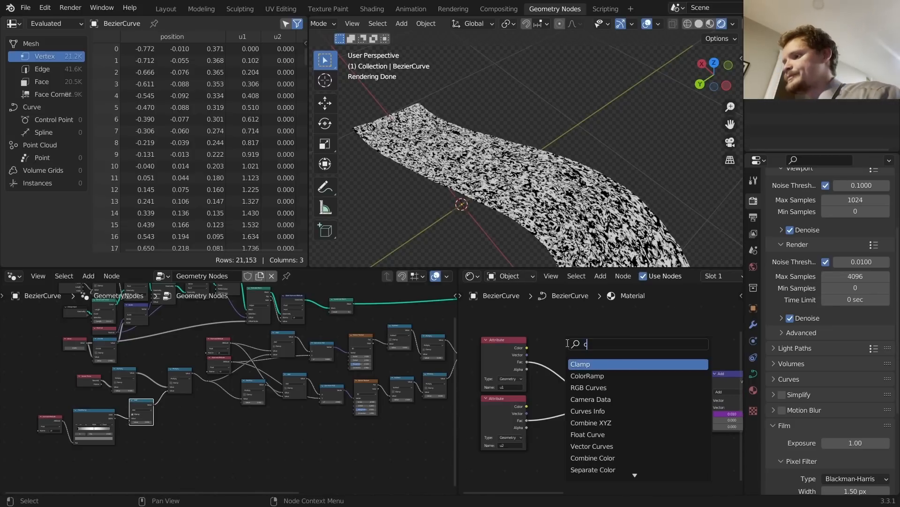
key("Escape")
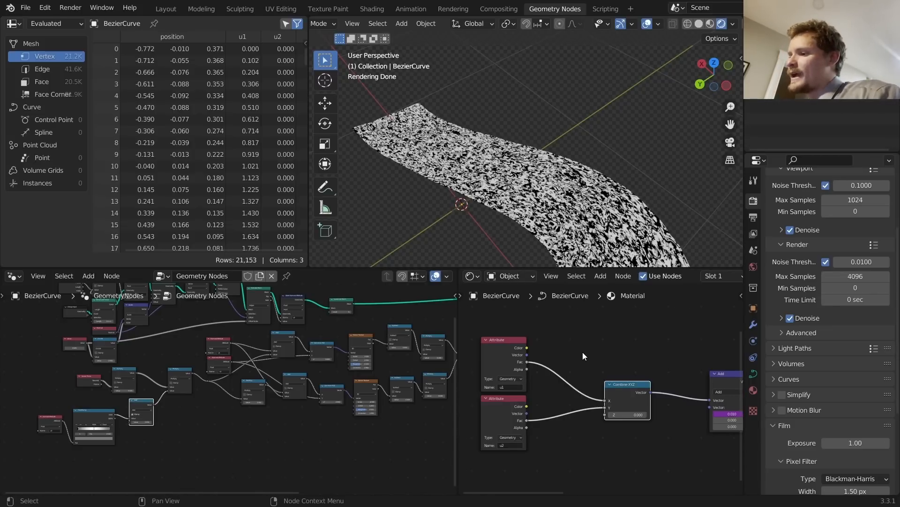
key("shift+a")
type("colo")
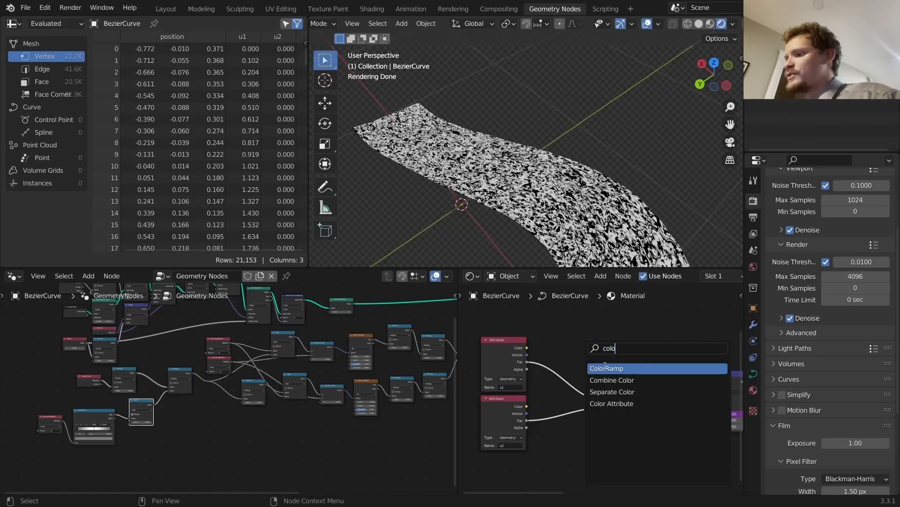
key("Return")
left_click(605, 367)
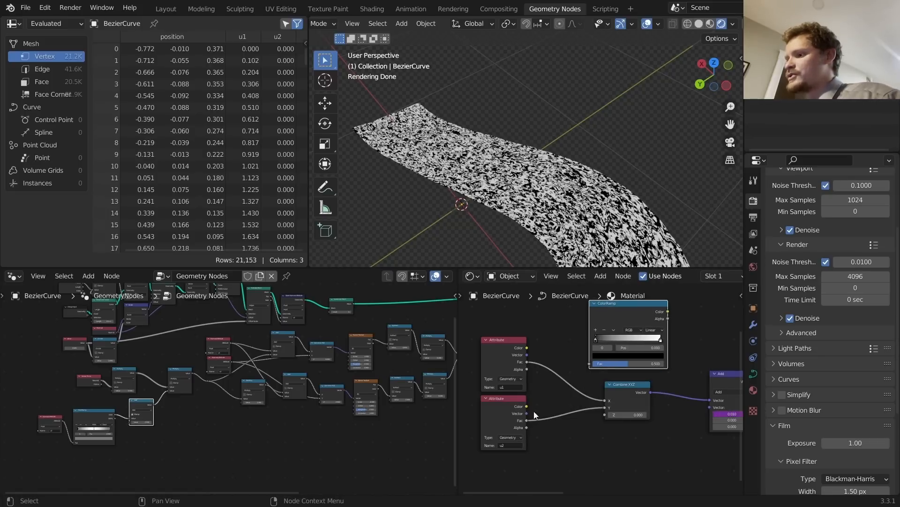
left_click_drag(527, 420, 590, 364)
scroll(578, 345, "up", 4)
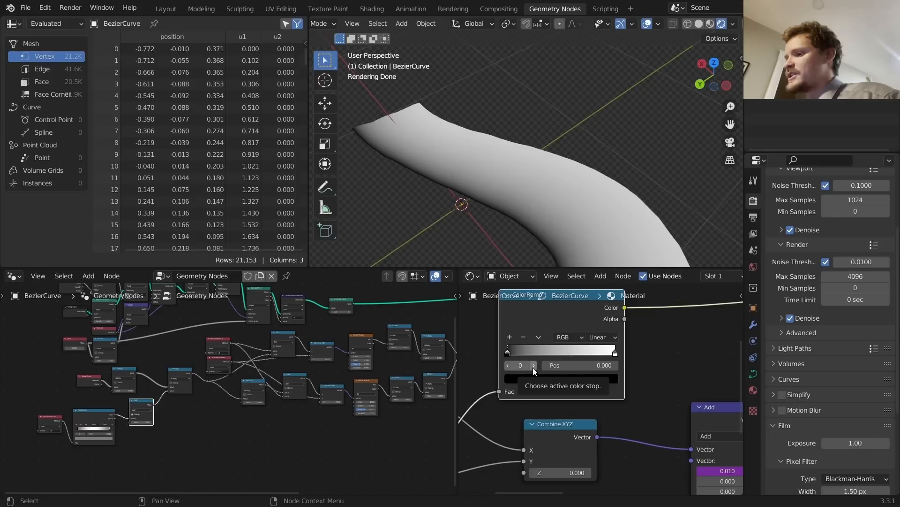
Step: Make the ColorRamp's start and end stops white and the middle stop black
left_click(534, 366)
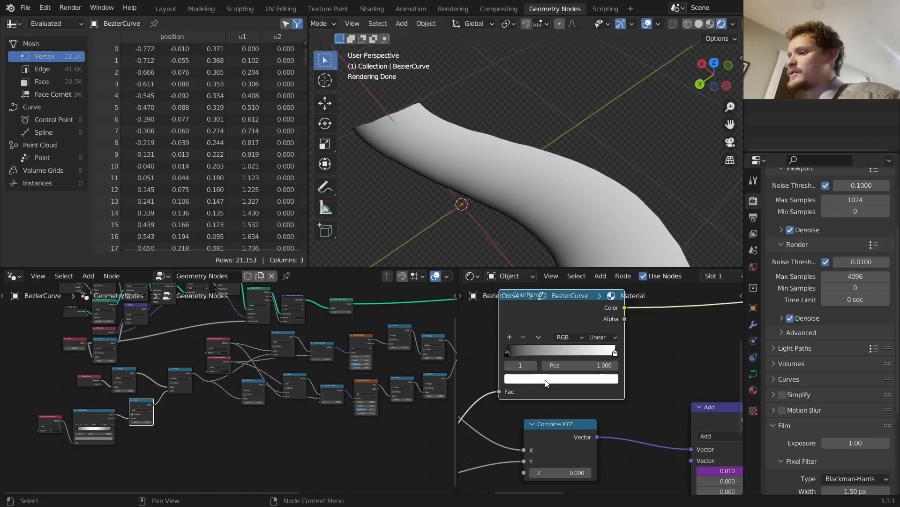
left_click(547, 380)
left_click(508, 365)
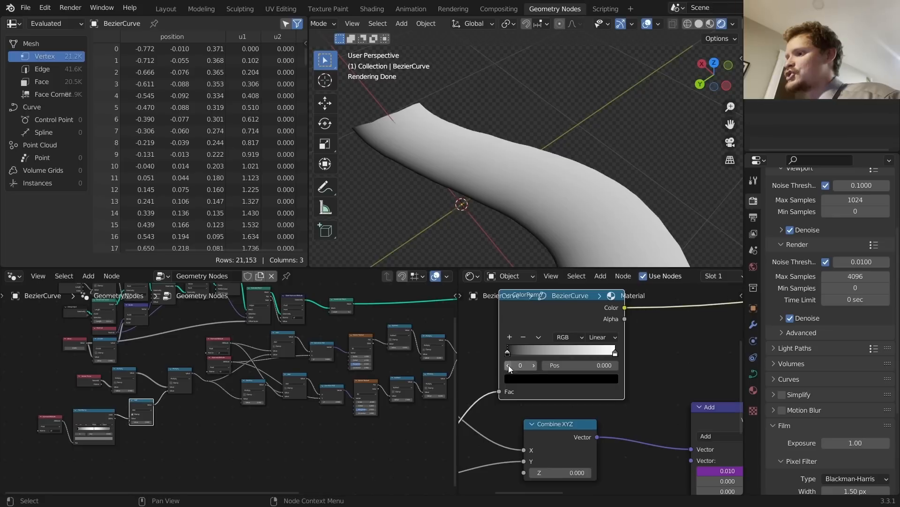
left_click(524, 382)
left_click(592, 242)
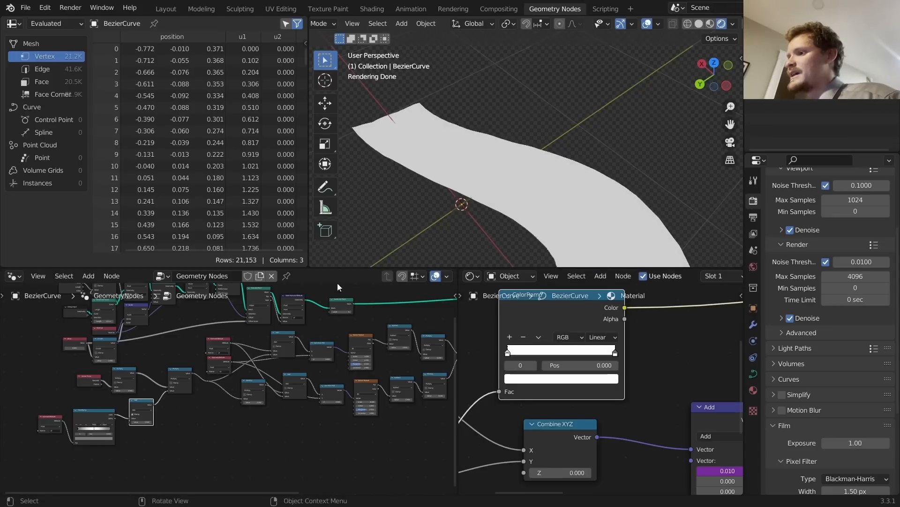
left_click(563, 379)
left_click(595, 303)
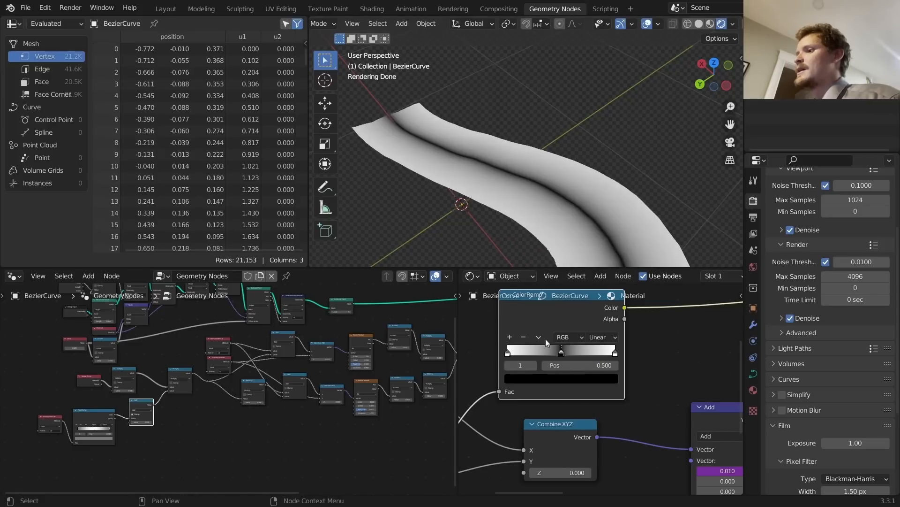
Step: Add a second black stop and slide both black stops inward to about 0.167, leaving white edges
left_click_drag(578, 365, 648, 365)
left_click(510, 337)
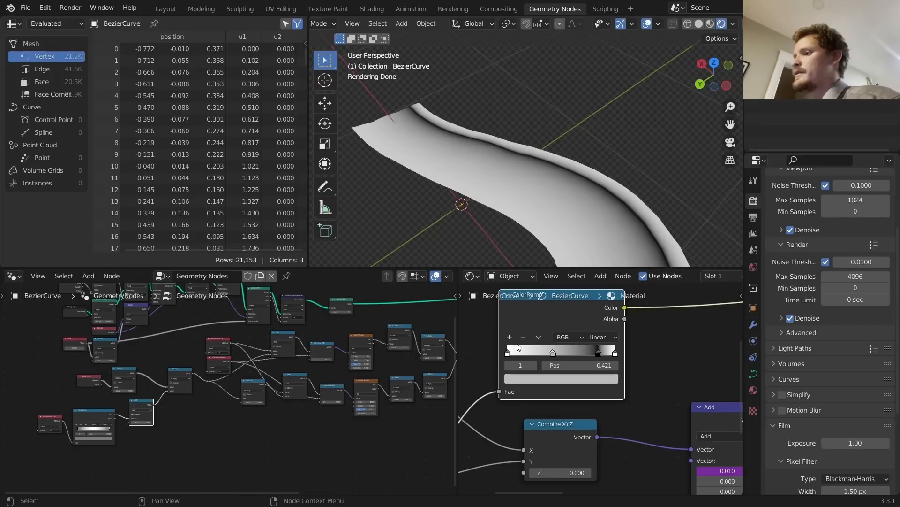
left_click(578, 377)
left_click(595, 304)
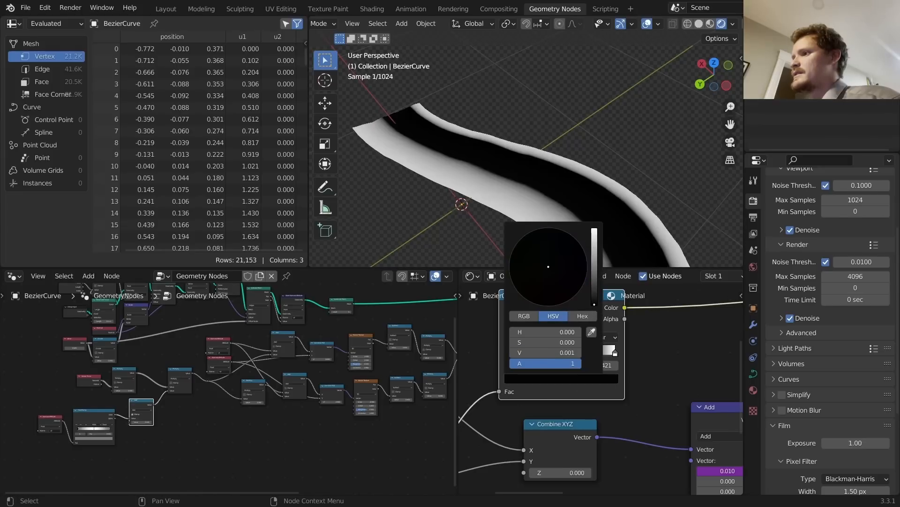
left_click_drag(582, 365, 525, 365)
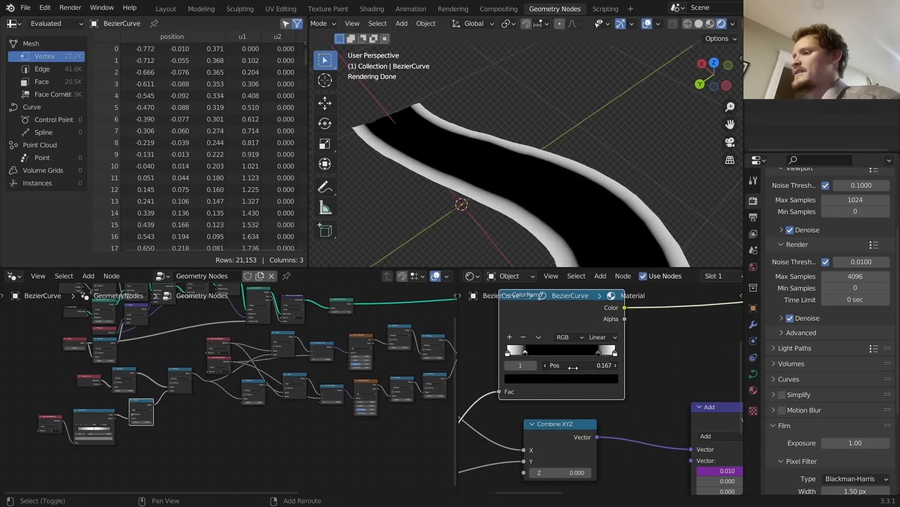
scroll(661, 428, "down", 3)
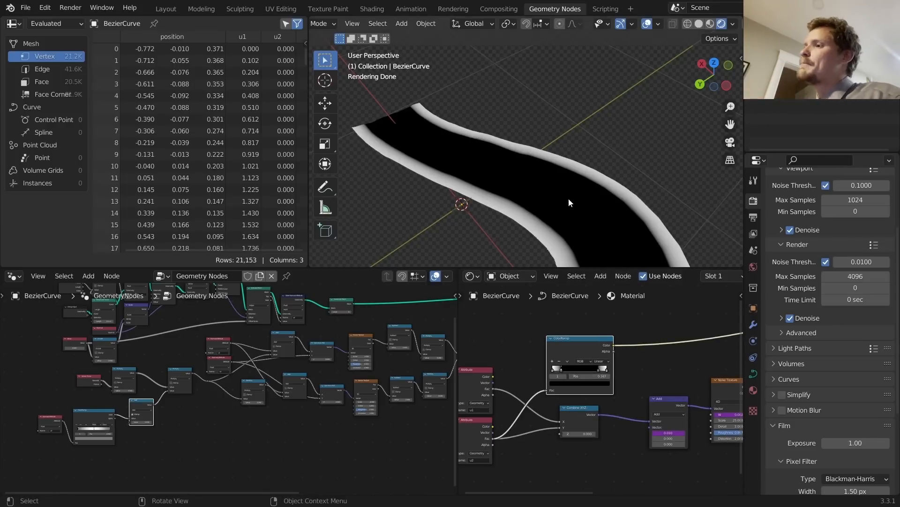
scroll(516, 176, "down", 3)
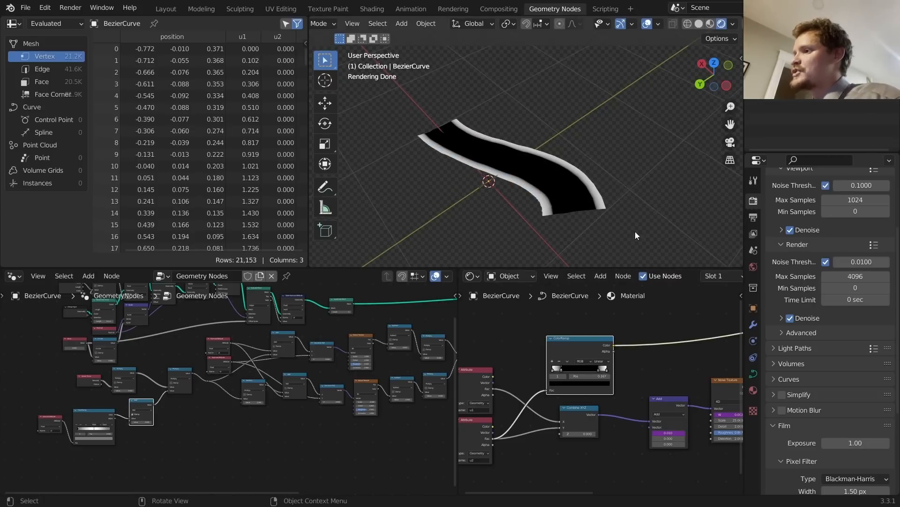
Step: Disconnect the ColorRamp's Fac input and spread the nodes apart to make room
middle_click_drag(592, 340, 617, 321)
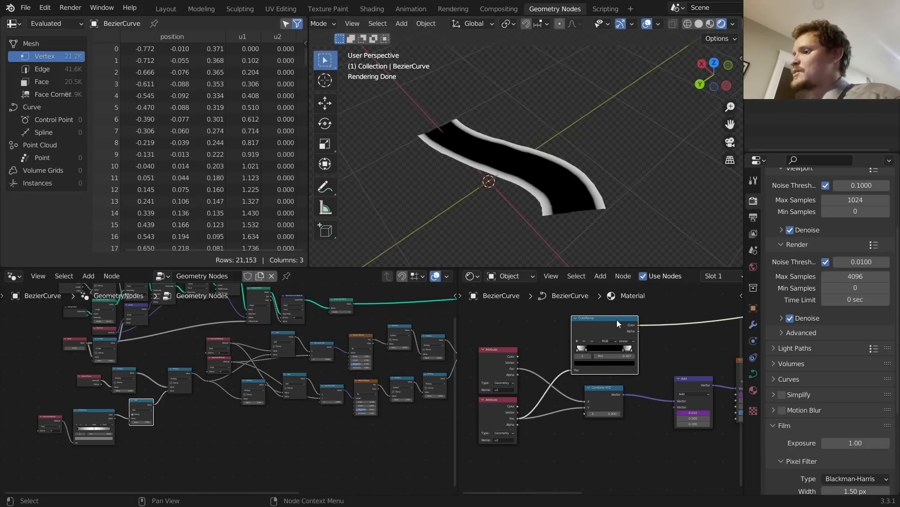
right_click_drag(569, 379, 560, 362, "ctrl")
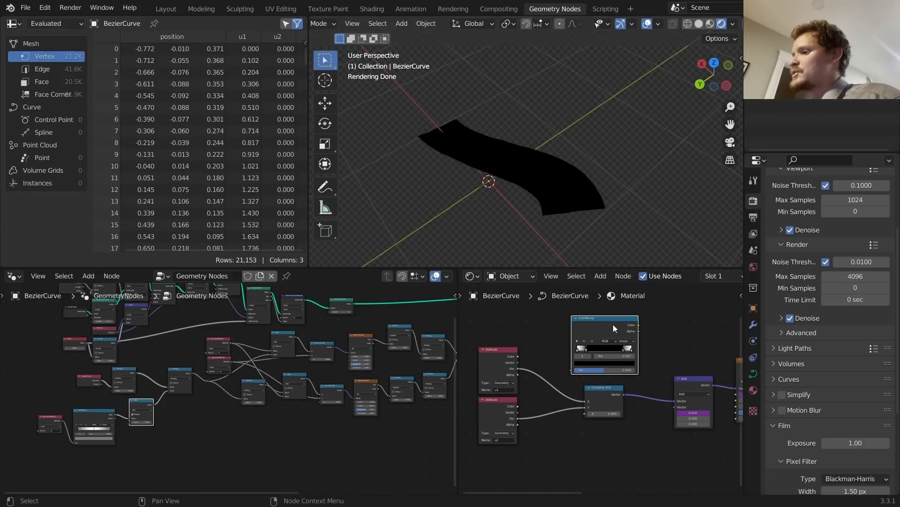
left_click_drag(612, 324, 673, 310)
middle_click_drag(580, 450, 614, 441)
left_click_drag(636, 378, 592, 377)
middle_click_drag(604, 336, 560, 356)
Step: Add a Mix node fed by the Combine XYZ vector
key("shift+a")
left_click(572, 347)
type("mix")
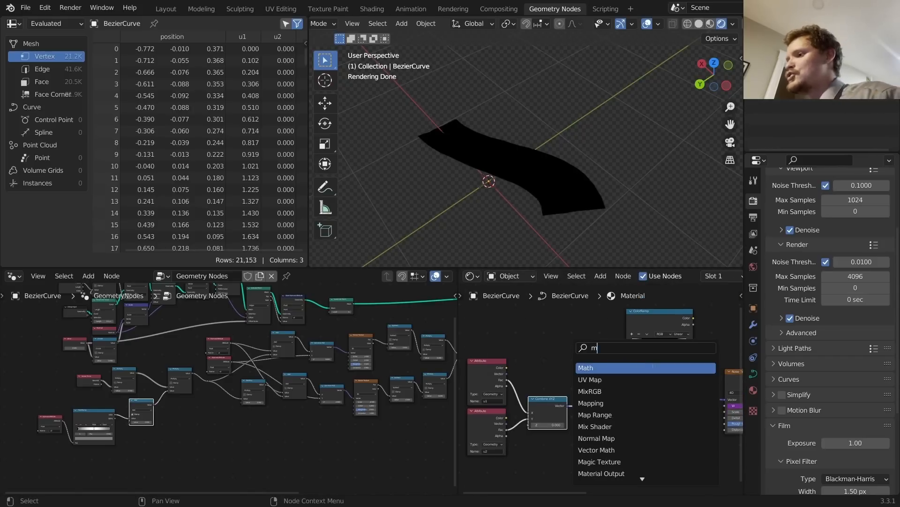
key("Return")
left_click(613, 368)
right_click_drag(558, 403, 584, 370, "alt")
left_click_drag(584, 354, 591, 387)
Step: Add a Noise Texture and plug it into the Mix node's second colour input
key("shift+a")
type("noi")
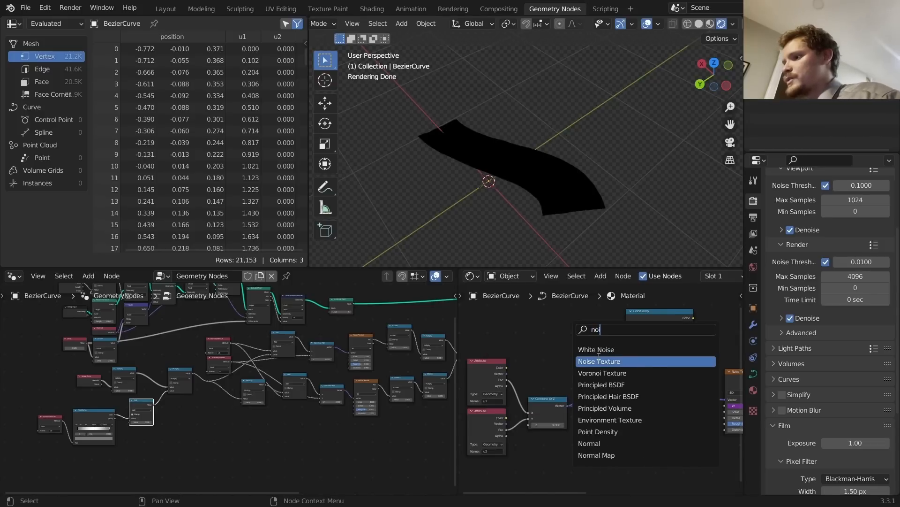
left_click(599, 356)
left_click(551, 353)
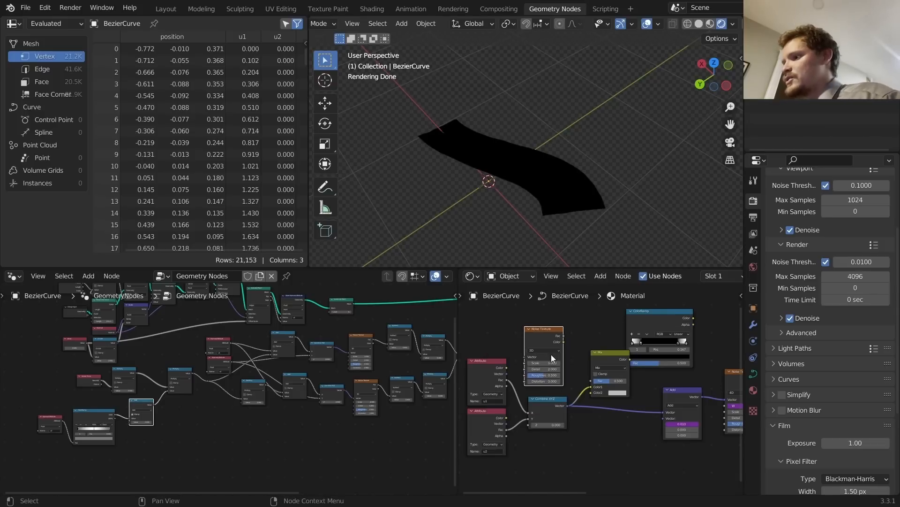
right_click_drag(552, 356, 615, 379, "alt")
scroll(597, 387, "up", 1)
left_click_drag(590, 380, 590, 392)
middle_click_drag(610, 350, 634, 354)
scroll(593, 390, "up", 1)
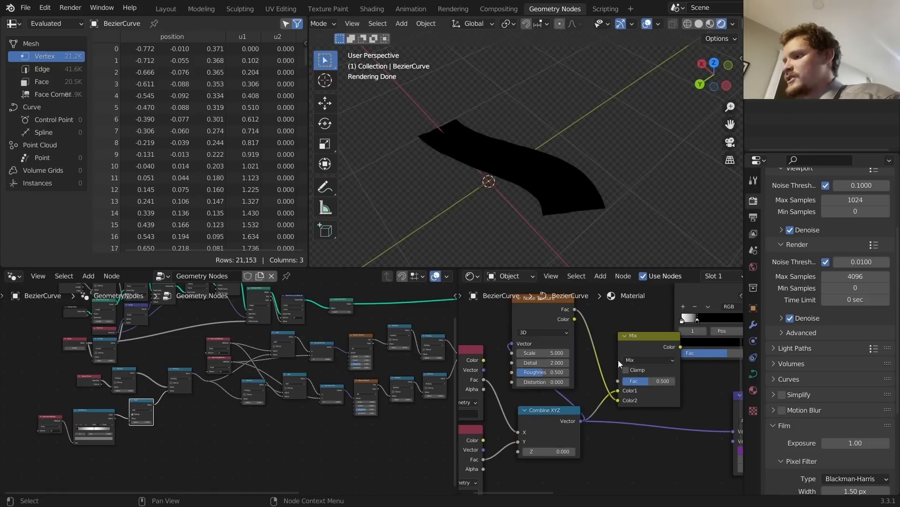
middle_click_drag(648, 369, 554, 393)
Step: Set the Mix blend mode to Linear Light and route its result toward the ColorRamp, keeping noise Scale 5
left_click(556, 381)
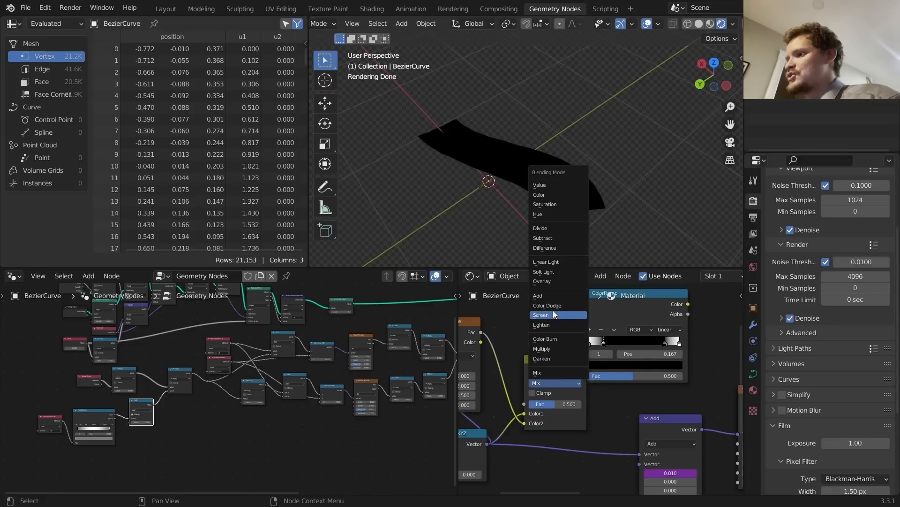
left_click(547, 262)
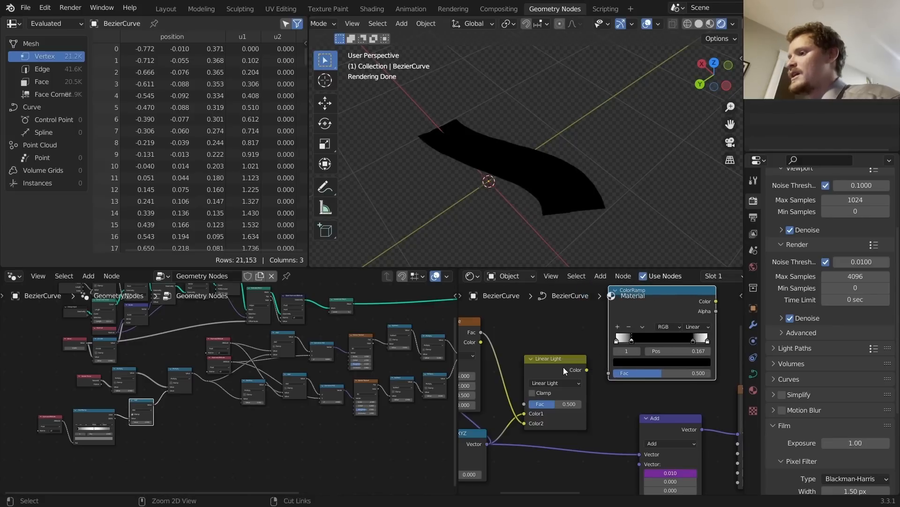
left_click_drag(565, 367, 614, 371)
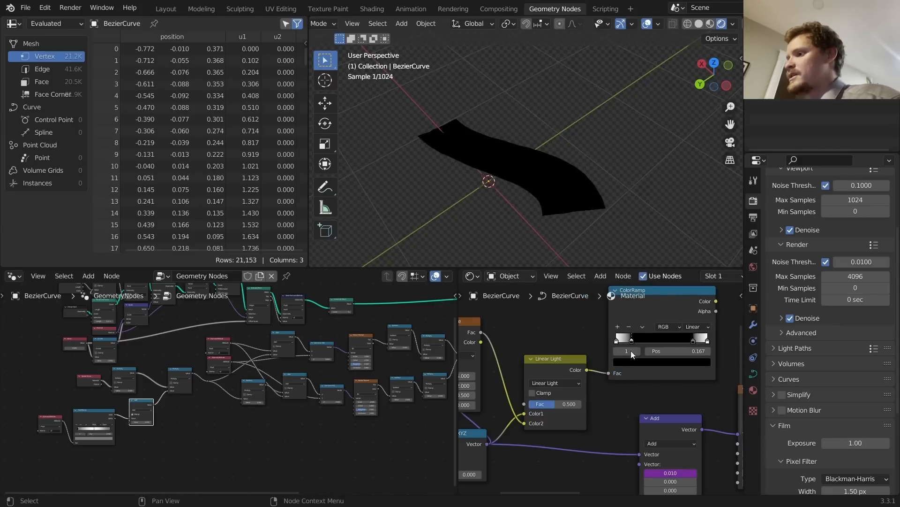
middle_click_drag(544, 404, 649, 366)
left_click_drag(551, 342, 600, 342)
scroll(560, 356, "down", 5)
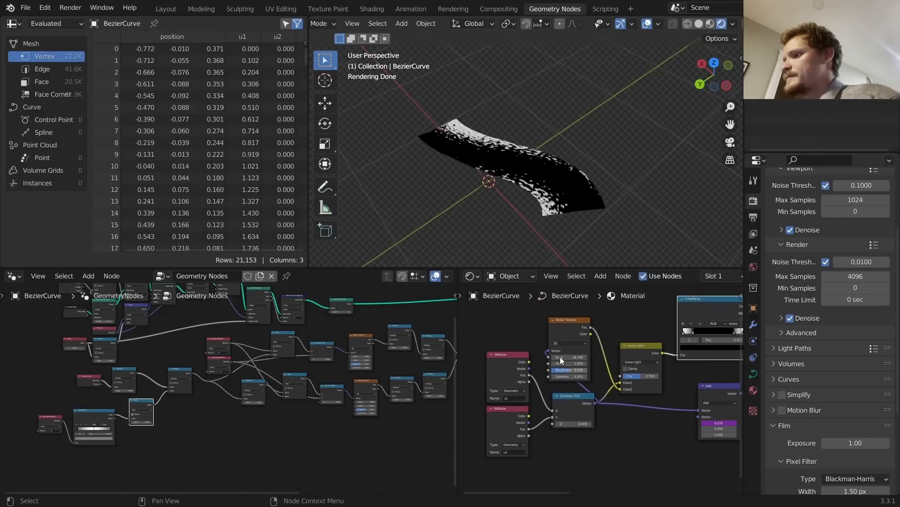
middle_click_drag(658, 360, 543, 384)
key("ctrl+z")
left_click_drag(597, 333, 679, 328)
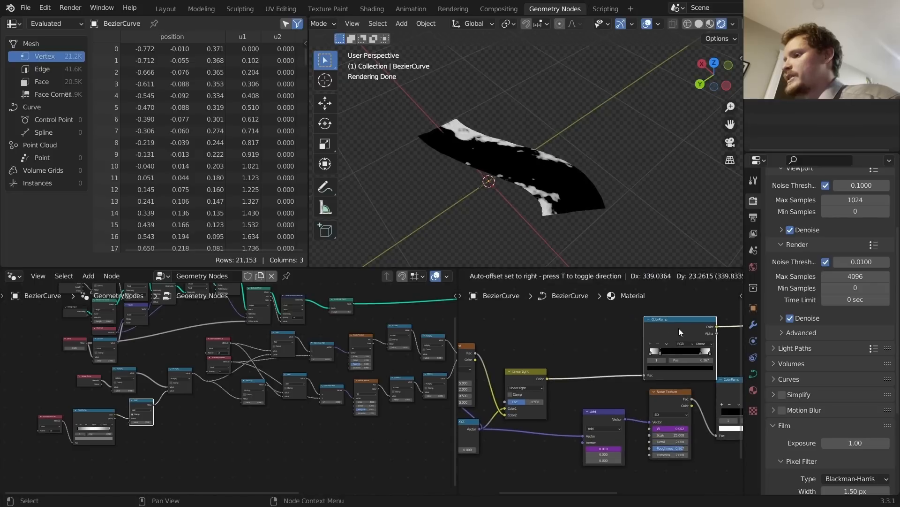
Step: Insert a Separate XYZ node so its Y output drives the ColorRamp Fac
key("shift+a")
left_click(620, 331)
type("se")
left_click(647, 349)
left_click(570, 340)
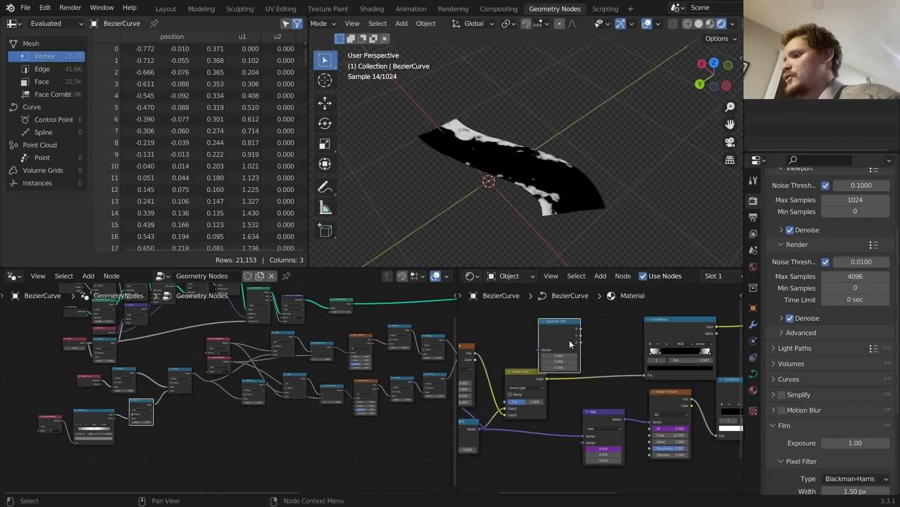
right_click_drag(539, 376, 574, 341, "alt")
left_click_drag(595, 335, 649, 374)
scroll(513, 177, "up", 3)
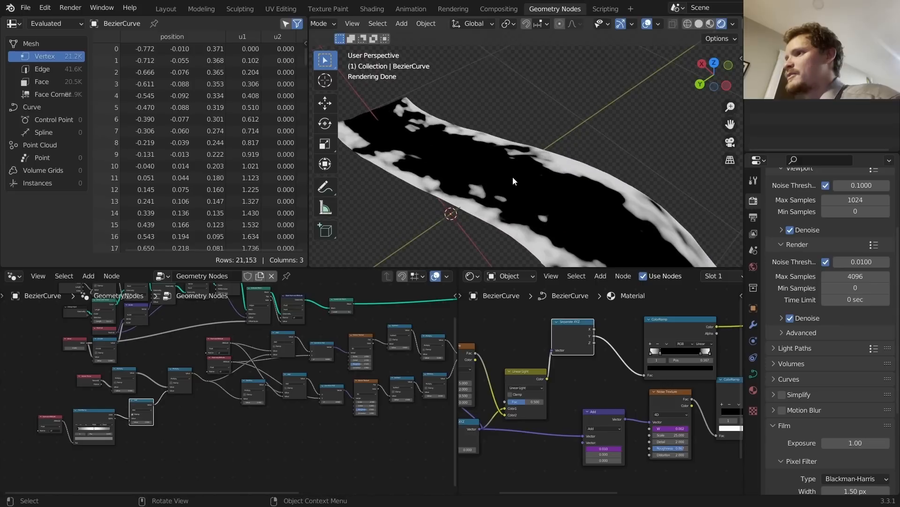
scroll(518, 385, "down", 3)
middle_click_drag(518, 384, 599, 365)
scroll(600, 364, "up", 2)
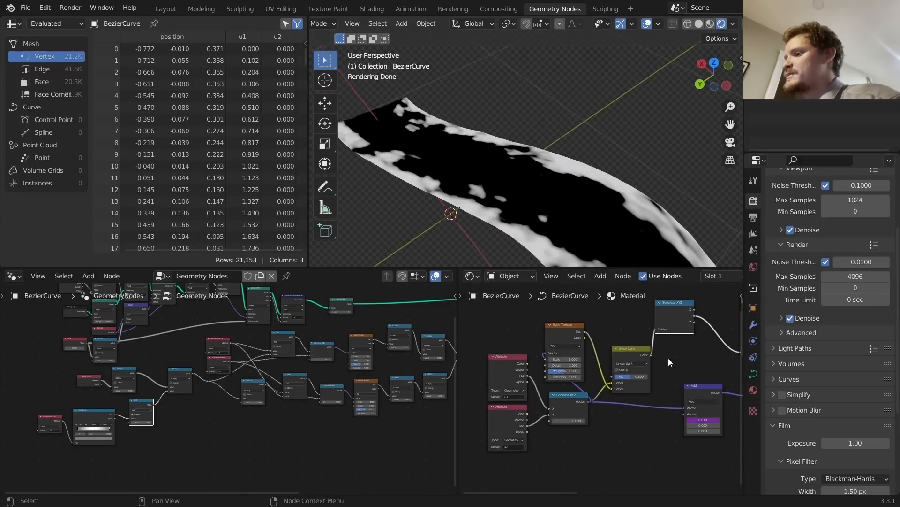
scroll(601, 389, "up", 3)
left_click_drag(576, 404, 579, 408)
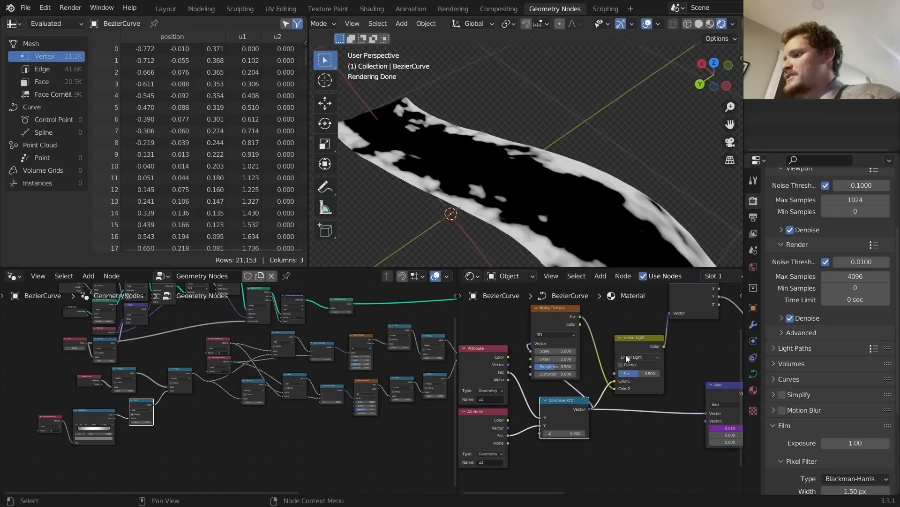
Step: Lower the Linear Light factor to about 0.247 and play the animation to preview the ragged foam
left_click_drag(650, 373, 630, 373)
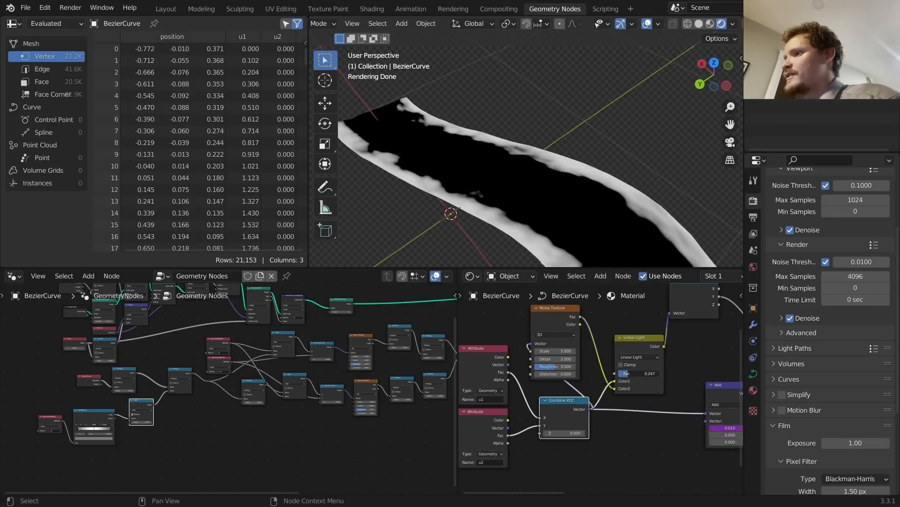
key("space")
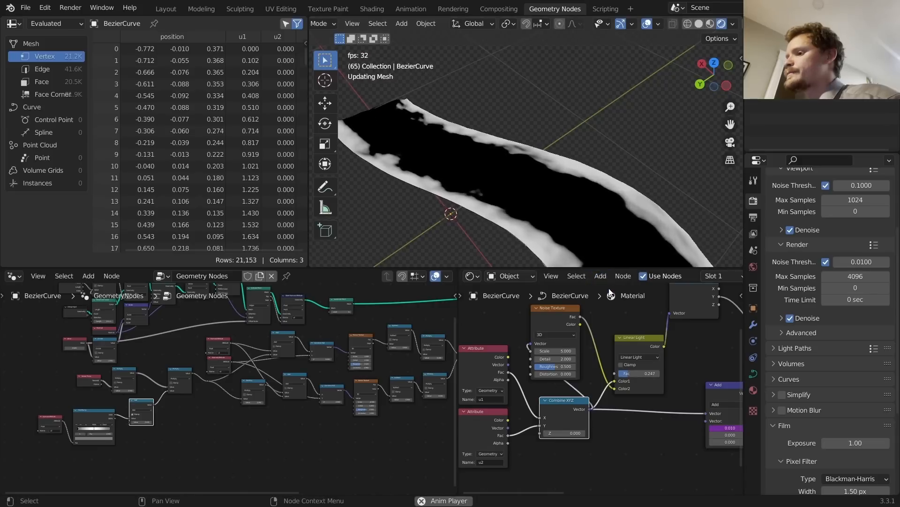
key("space")
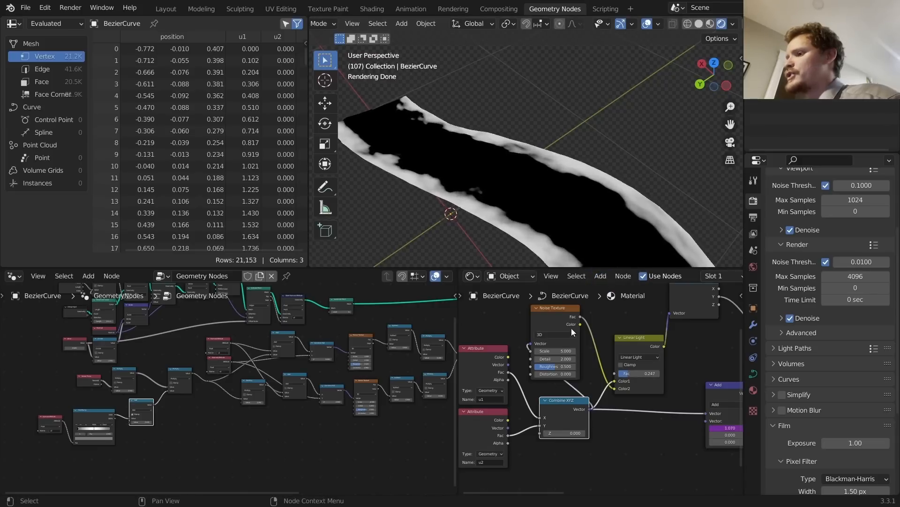
scroll(563, 342, "down", 2)
left_click_drag(489, 435, 571, 397)
Step: Insert a duplicated Add node between Combine XYZ and the noise, with offset #frame/200
key("g")
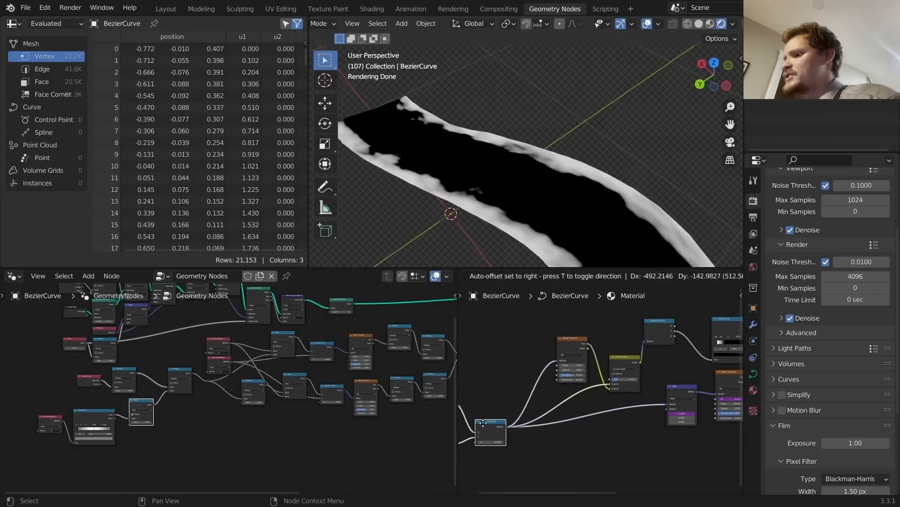
left_click(483, 422)
left_click(662, 424)
key("shift+d")
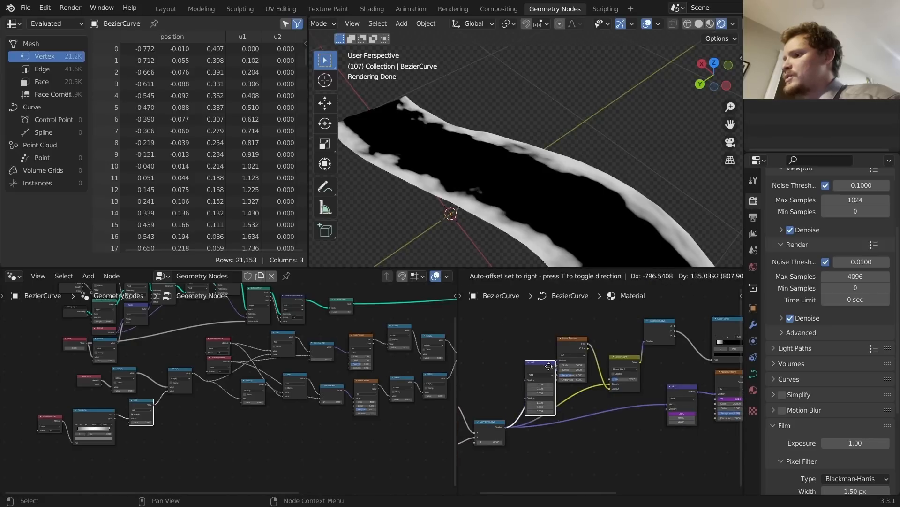
left_click(530, 362)
scroll(528, 391, "up", 2)
mouse_move(529, 391)
left_mouse_down()
mouse_move(582, 391)
mouse_move(522, 386)
left_mouse_up()
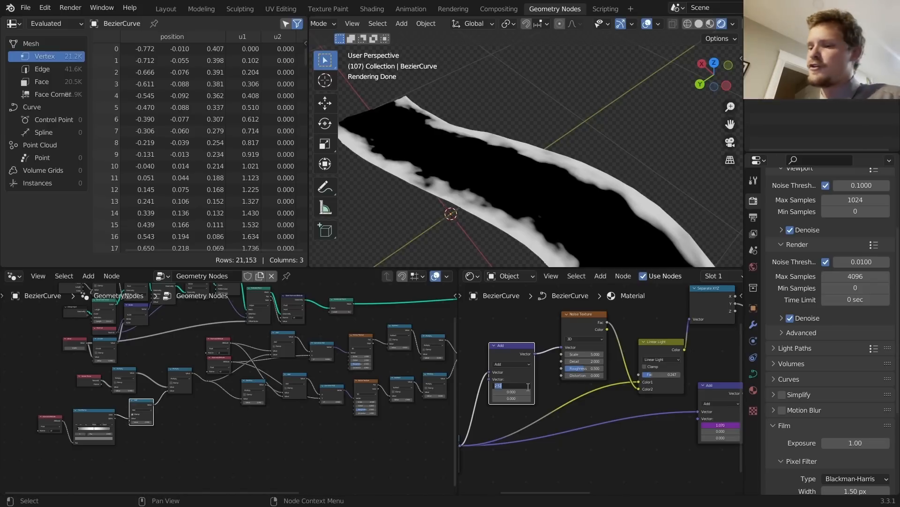
type("#frame/200")
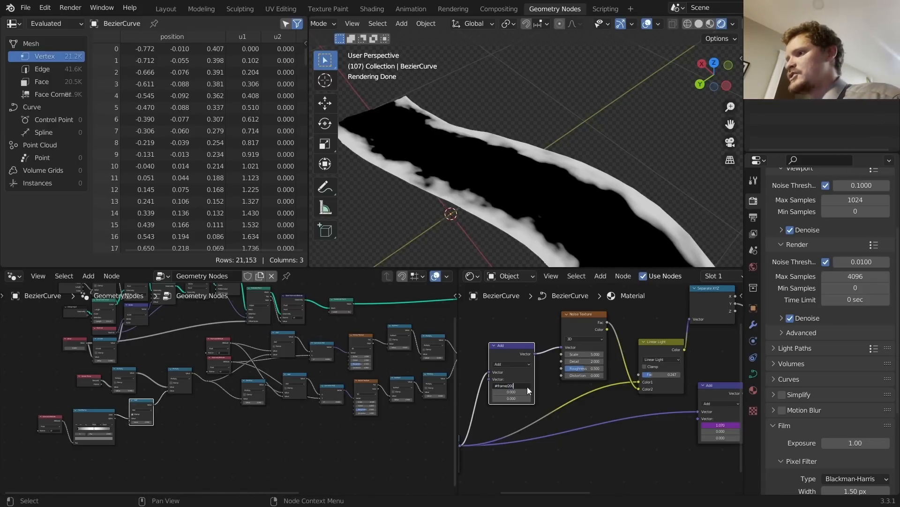
key("Return")
Step: Play the animation while previewing the drifting Noise Texture on the ribbon
key("space")
middle_click_drag(713, 388, 633, 382)
left_click(720, 360, "ctrl+shift")
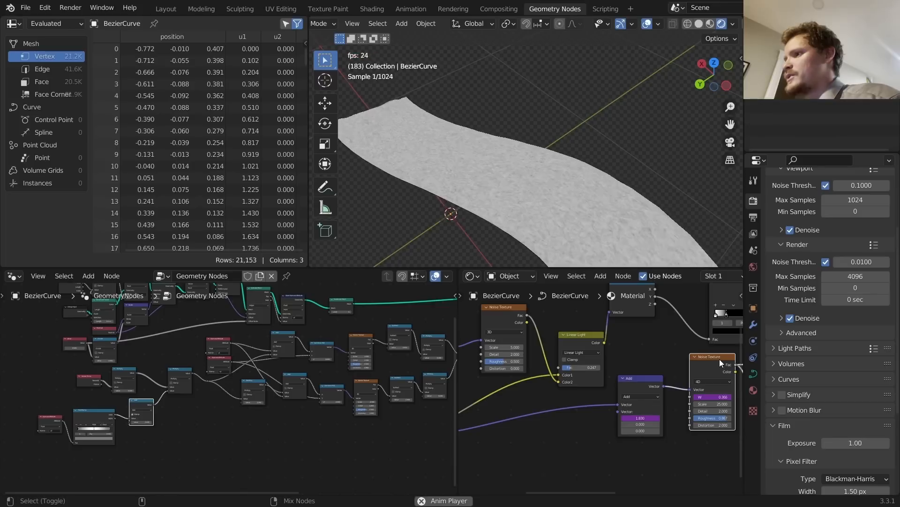
key("space")
scroll(708, 358, "down", 7)
Step: Preview the ColorRamp output on the ribbon during playback
middle_click_drag(689, 361, 568, 362)
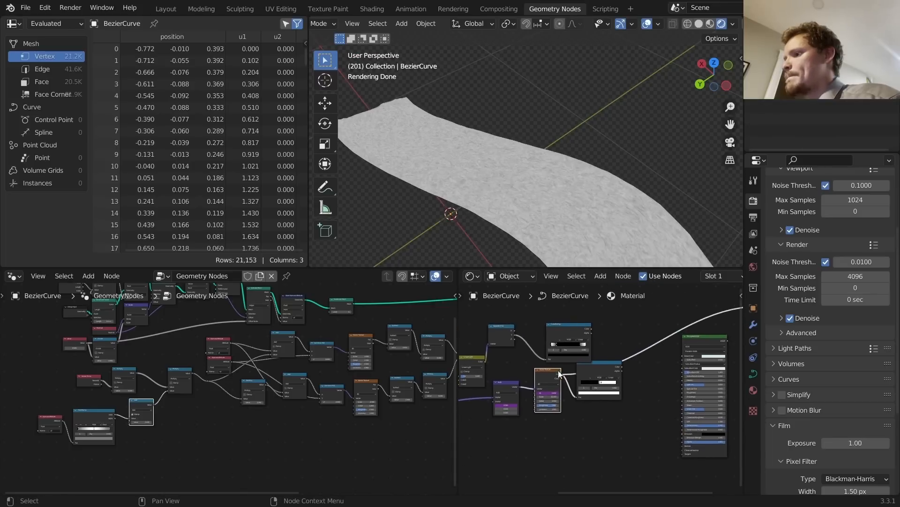
left_click(568, 327, "ctrl+shift")
key("space")
scroll(595, 336, "up", 2)
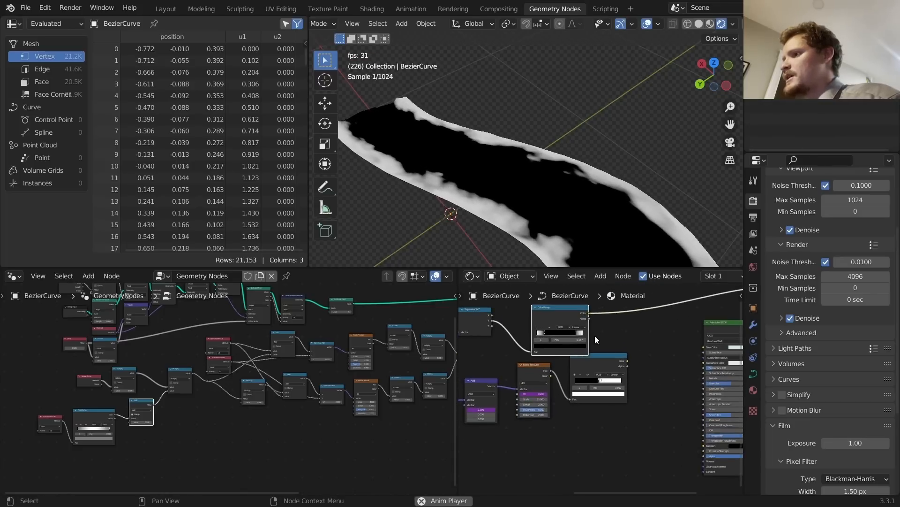
key("space")
left_click_drag(610, 357, 608, 373)
Step: Insert a Multiply Math node on the ramp-to-shader link and feed the upper ramp's Color into it
key("shift+a")
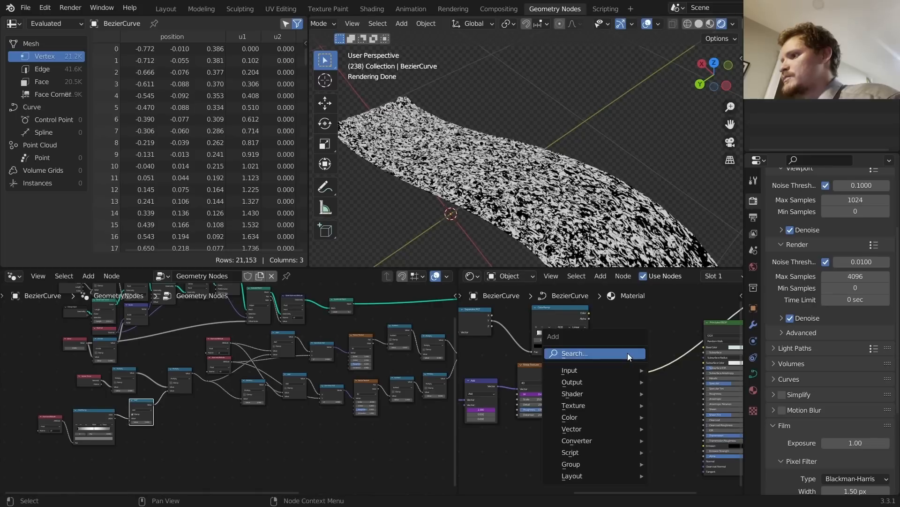
left_click(628, 353)
type("m")
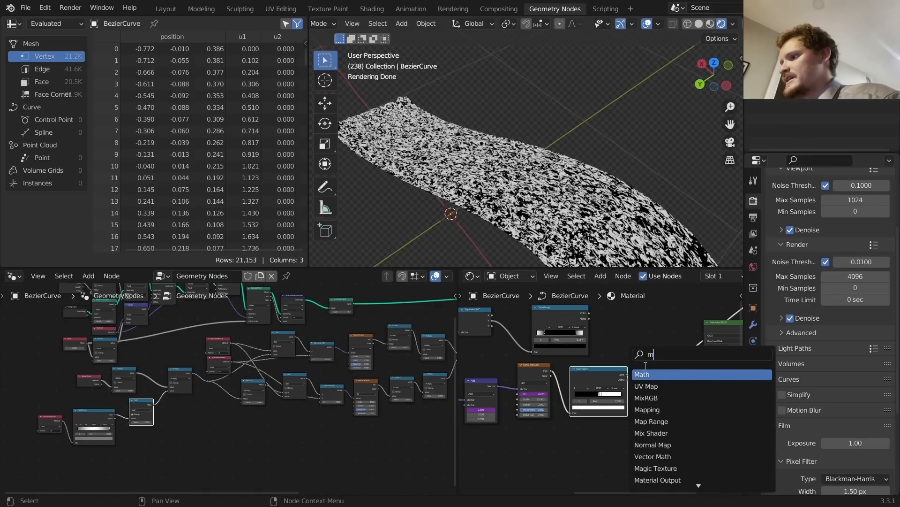
left_click(644, 373)
left_click(654, 359)
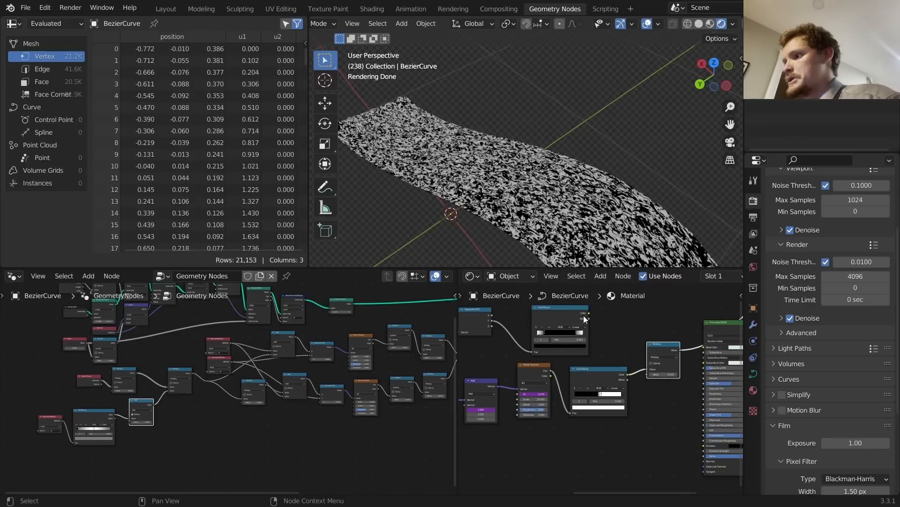
left_click_drag(589, 313, 649, 374)
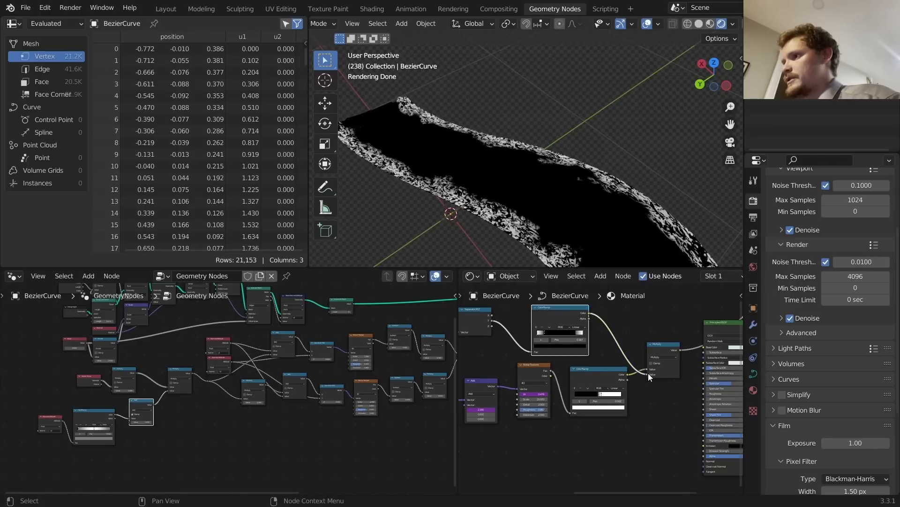
key("space")
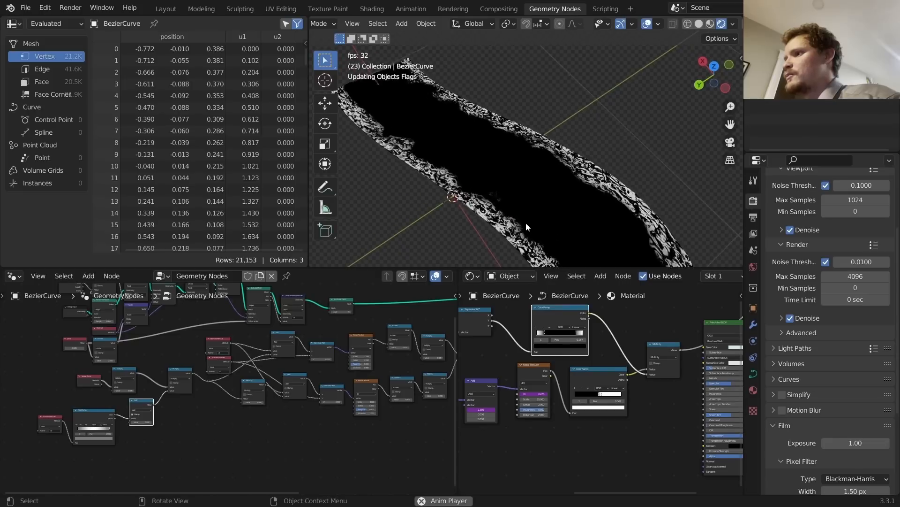
key("space")
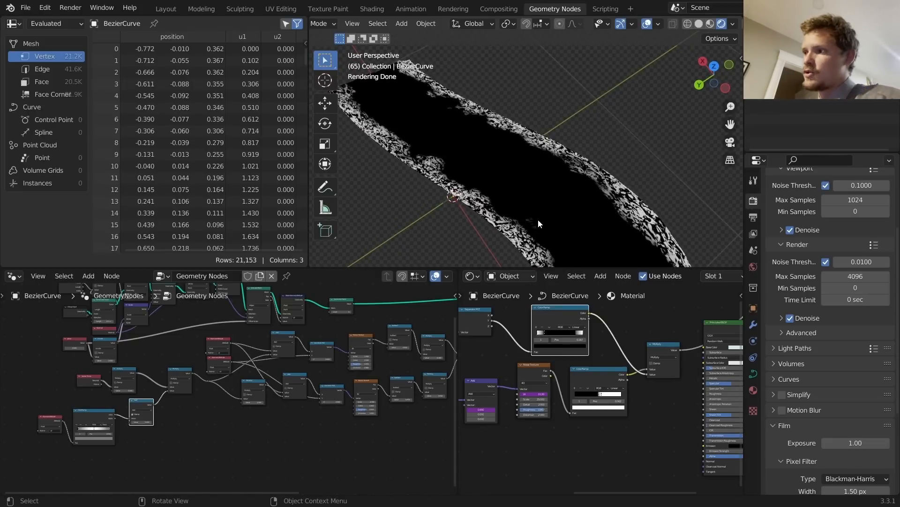
Step: Set the noise Detail to 4, Roughness to 0.780 and Distortion to 2.5
middle_click_drag(510, 369, 623, 349)
middle_click_drag(562, 346, 589, 367)
scroll(592, 370, "up", 6)
scroll(531, 371, "up", 2)
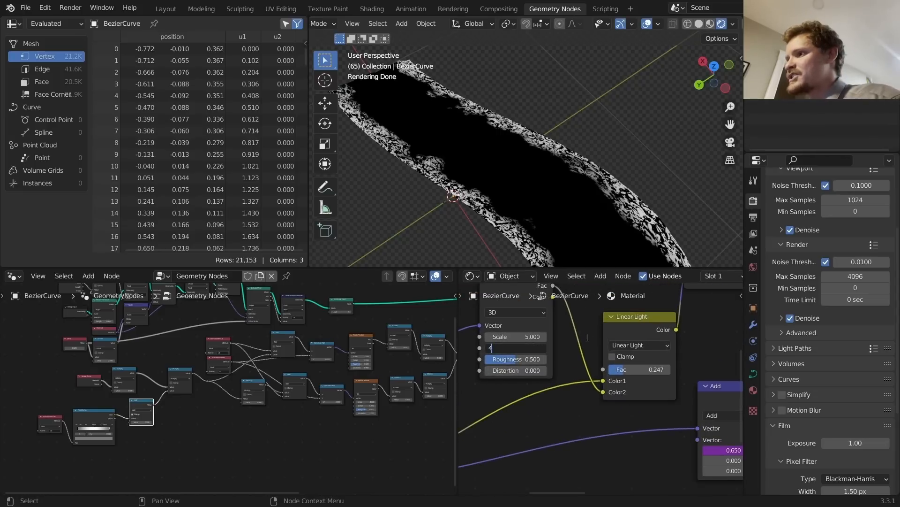
type("4")
key("Return")
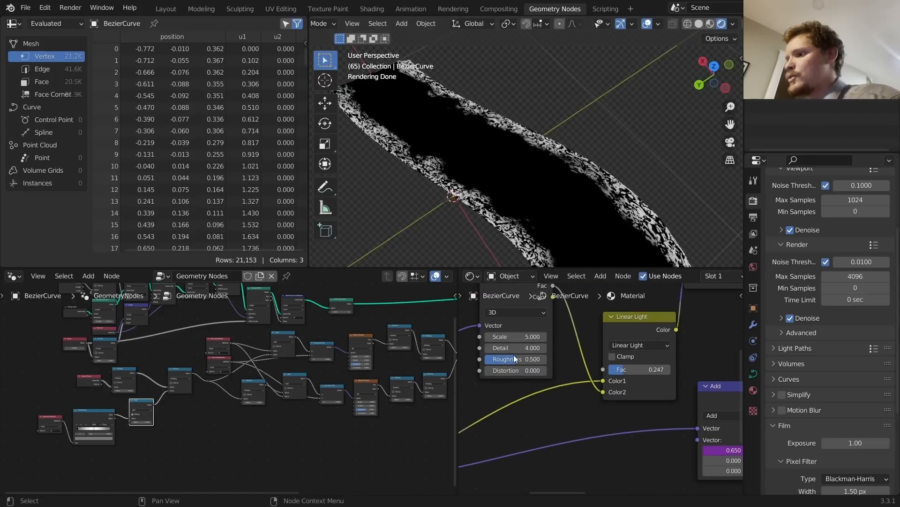
left_click_drag(515, 359, 521, 359)
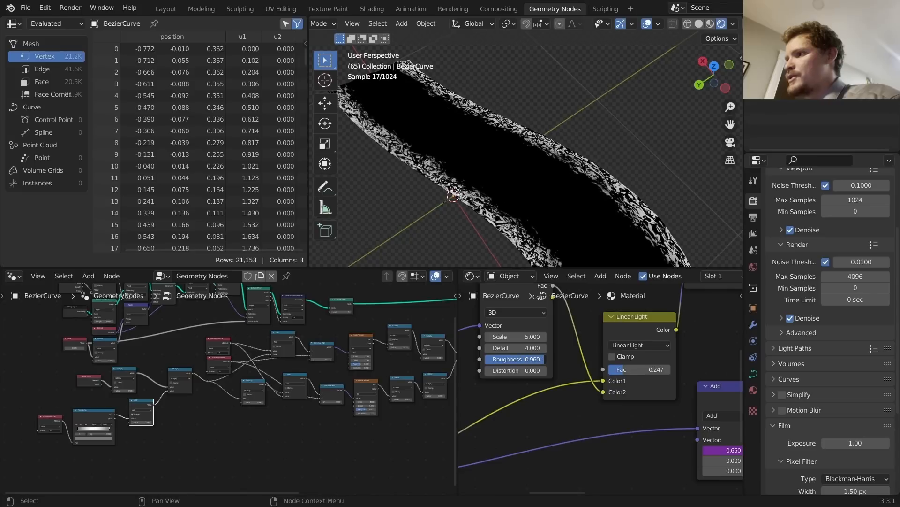
left_click_drag(531, 359, 527, 369)
key("space")
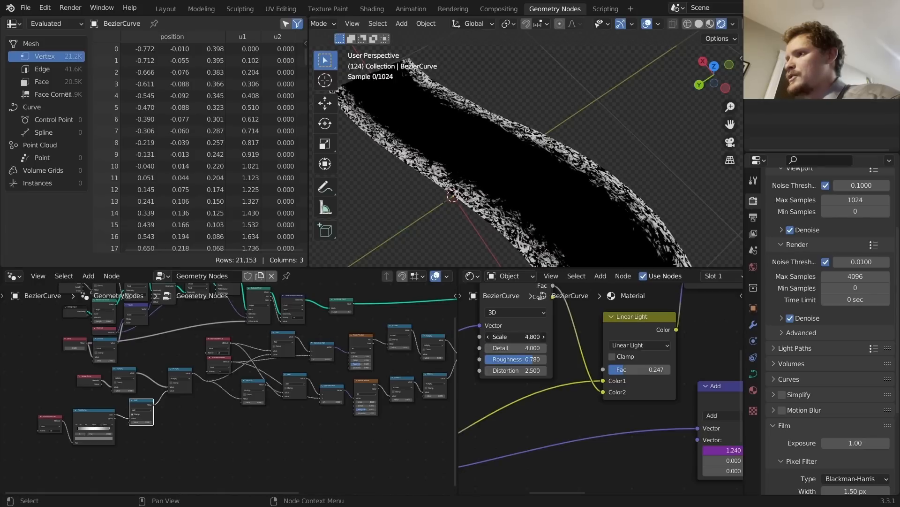
Step: Set the noise Scale to 2 and play to check the larger noise pattern
mouse_move(518, 336)
left_mouse_down()
mouse_move(528, 336)
mouse_move(519, 336)
left_mouse_up()
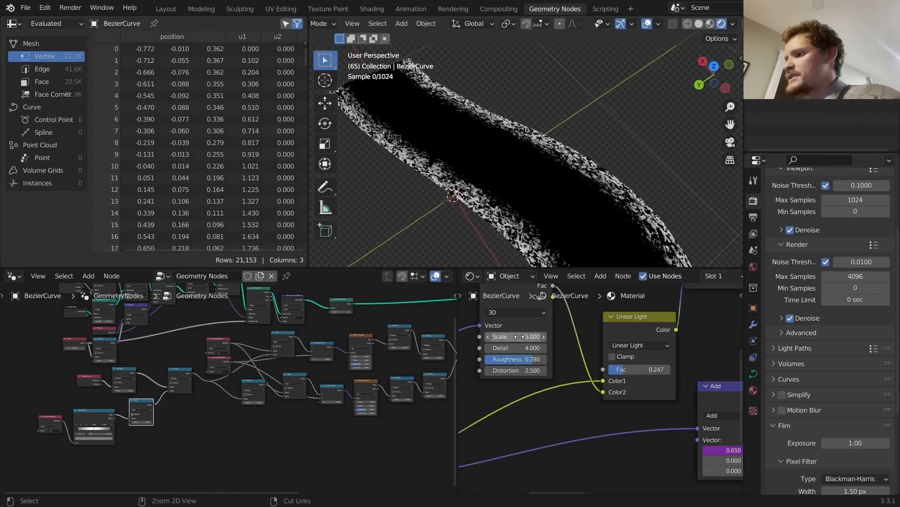
left_click(519, 337)
type("2")
key("Return")
key("space")
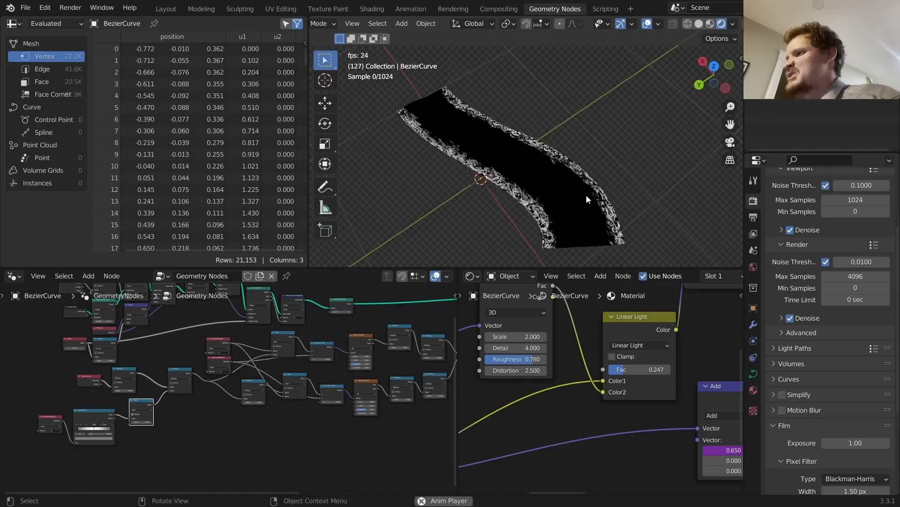
key("space")
Step: Raise the Linear Light factor to 0.767 and replay the animation
left_click_drag(632, 370, 660, 370)
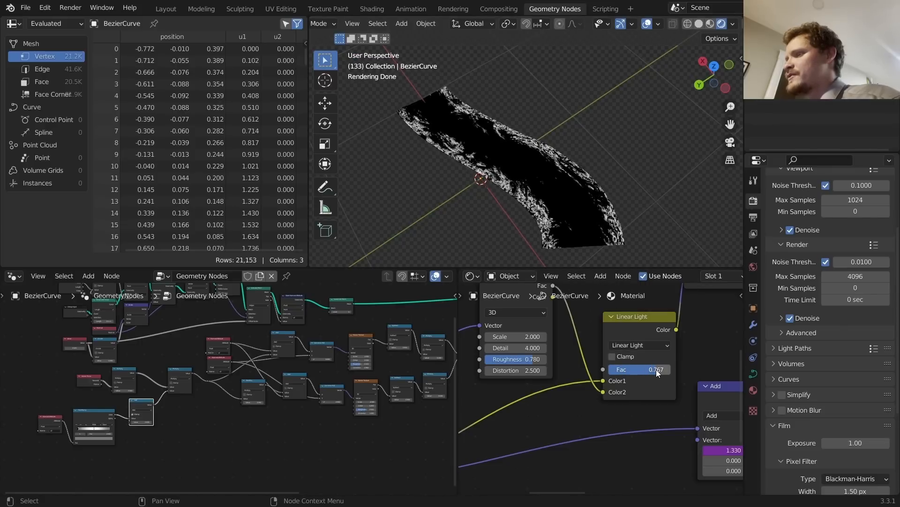
key("space")
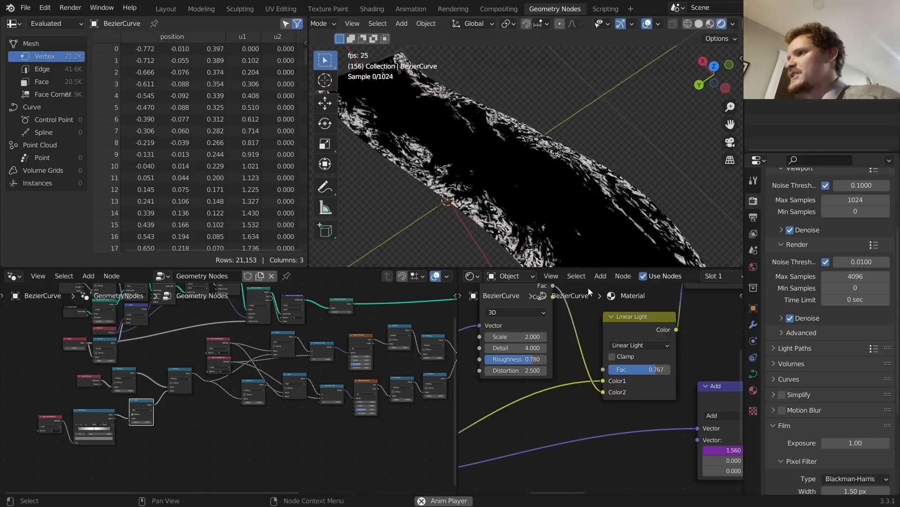
scroll(621, 338, "down", 5)
middle_click_drag(681, 356, 518, 378)
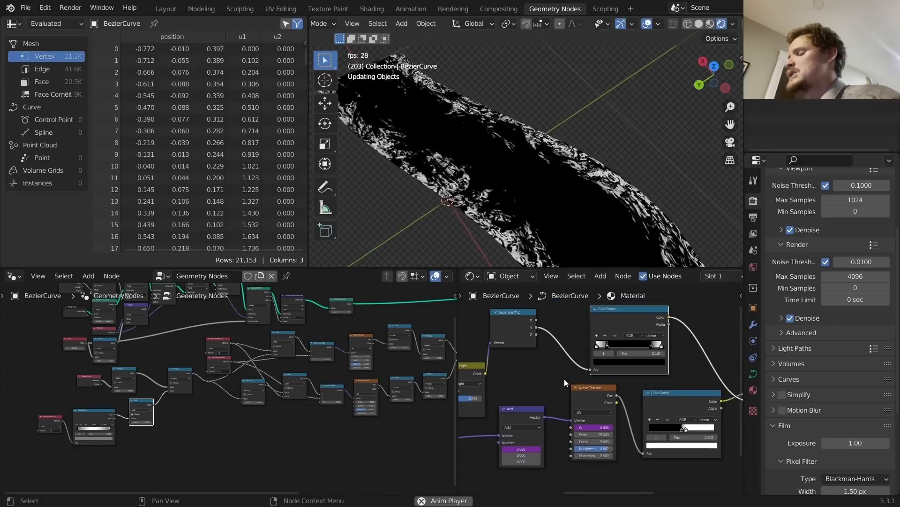
Step: Add a Mix colour node beside the Principled BSDF
middle_click_drag(684, 355, 549, 330)
scroll(553, 355, "down", 3)
key("space")
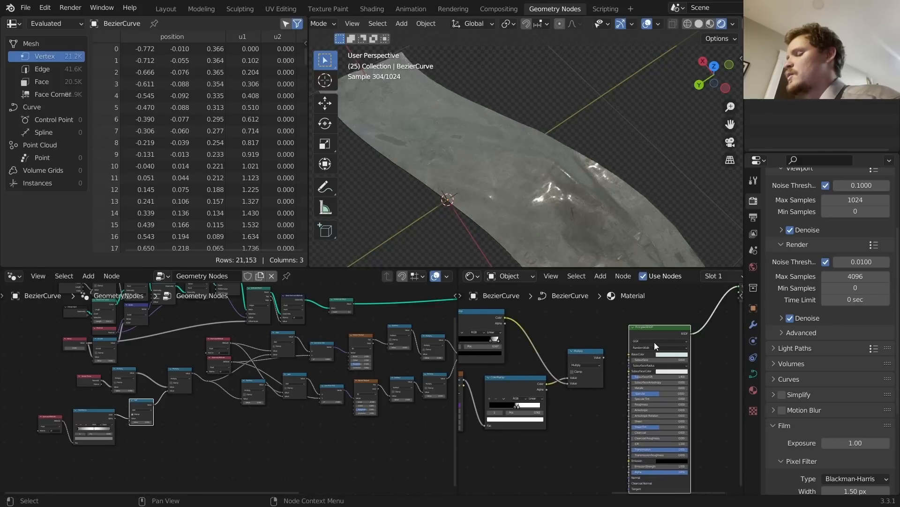
scroll(596, 348, "up", 5)
scroll(587, 330, "down", 5)
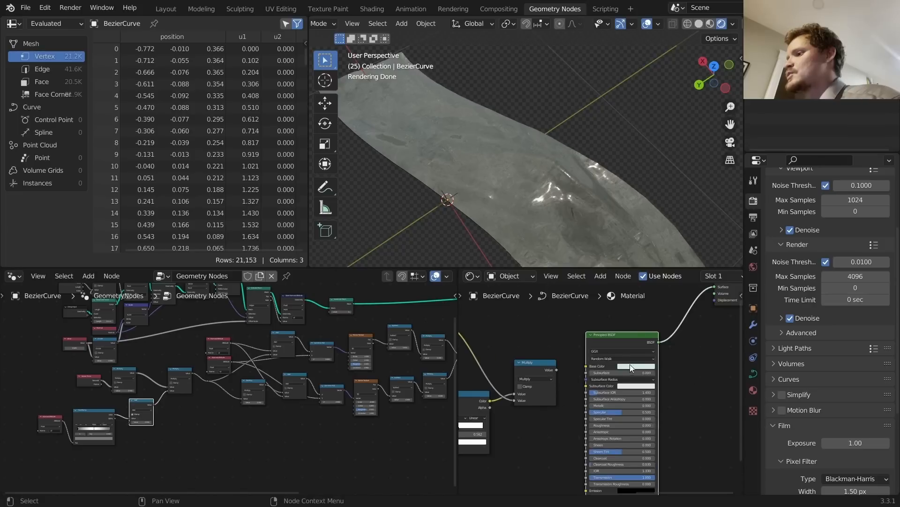
scroll(642, 335, "up", 3)
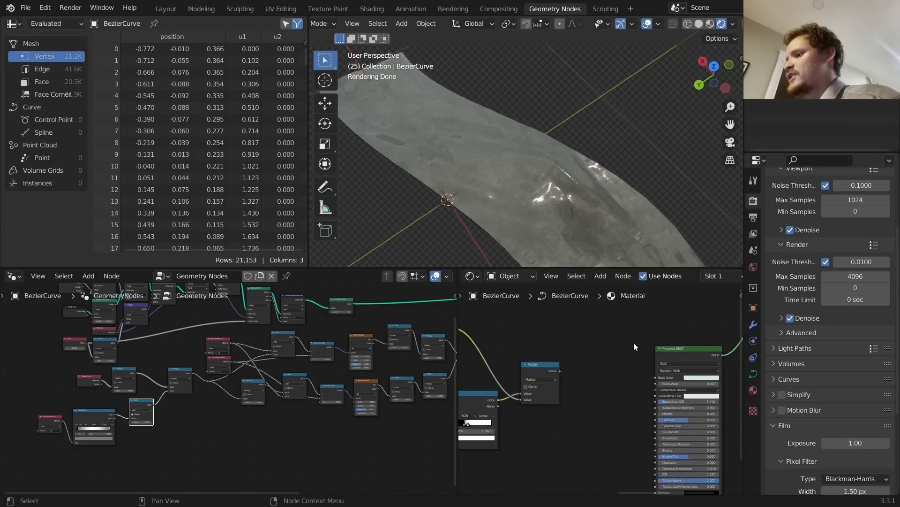
key("shift+a")
left_click(600, 333)
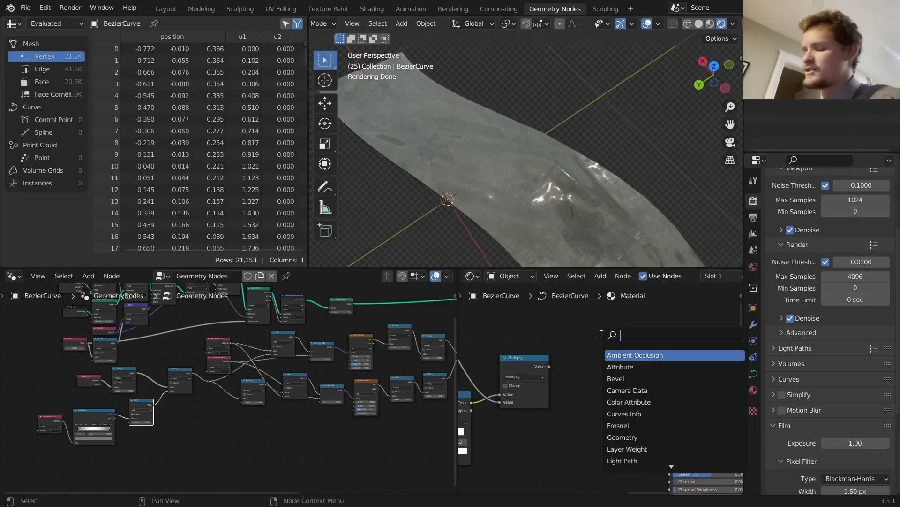
key("Return")
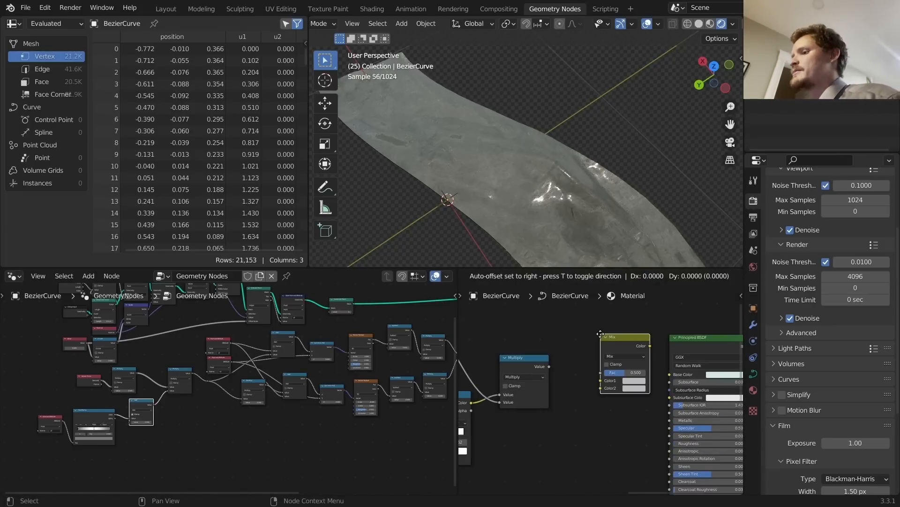
left_click(588, 330)
Step: Give the Mix node a dark water Color1 and full-bright light cyan Color2, feeding Base Color
scroll(602, 351, "up", 3)
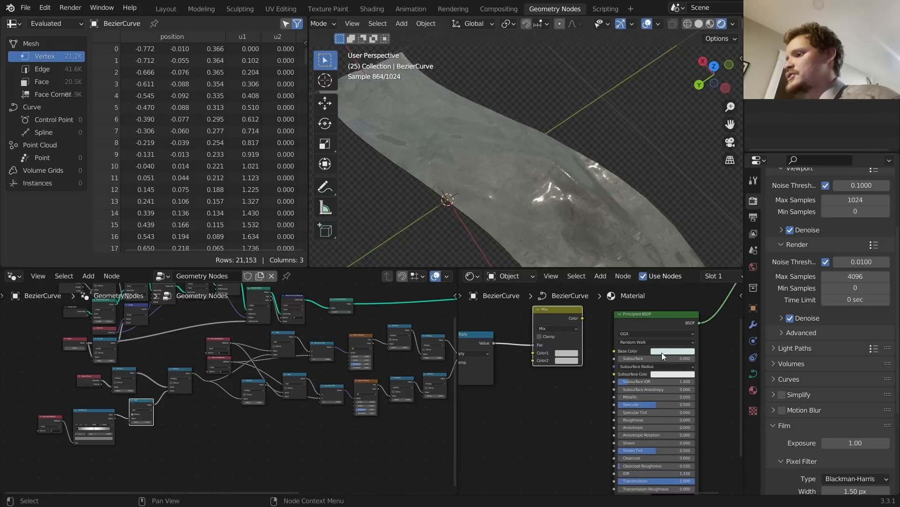
key("ctrl+v")
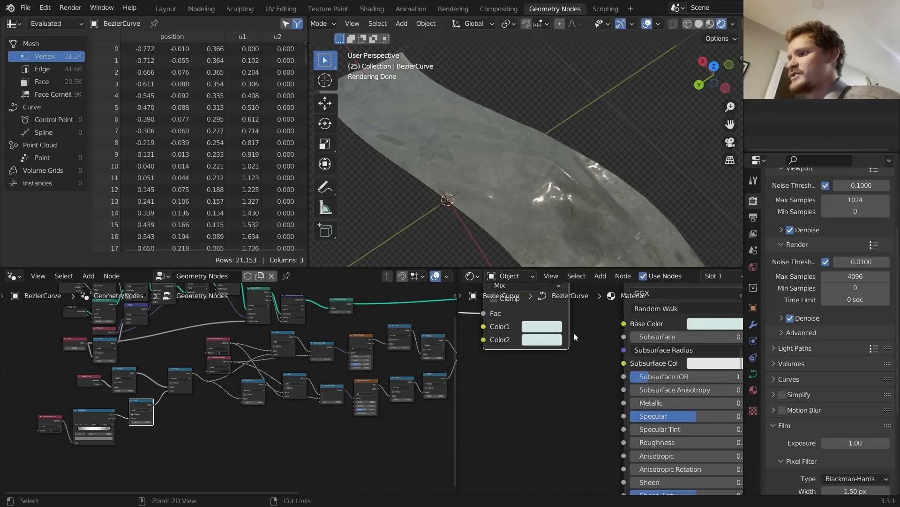
middle_click_drag(542, 341, 658, 390)
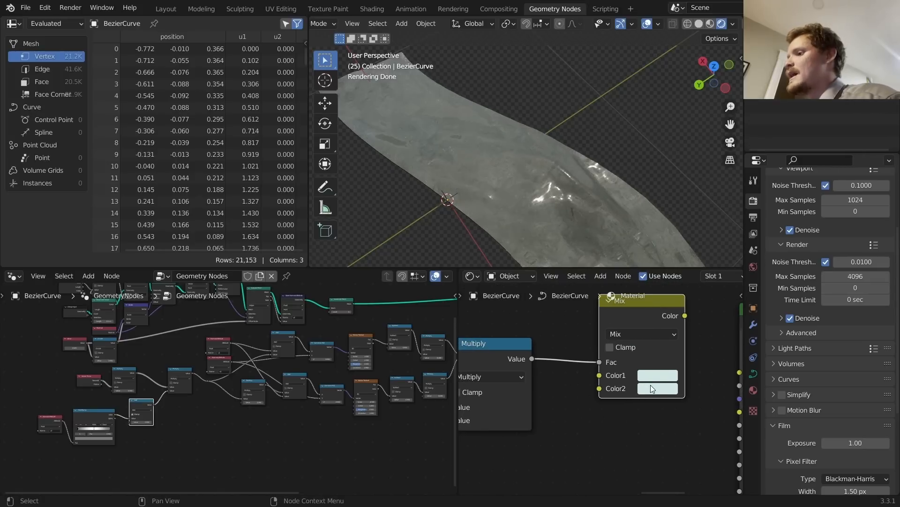
left_click(651, 384)
left_click_drag(743, 224, 743, 214)
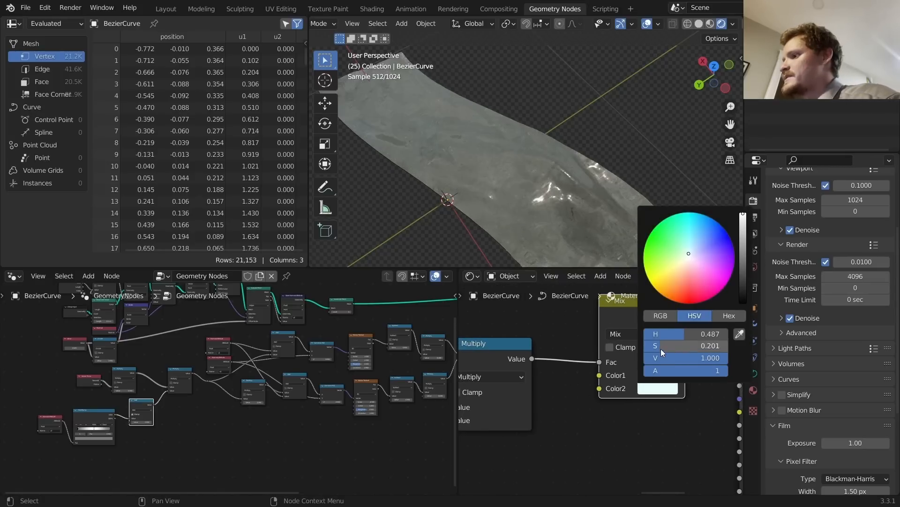
left_click(676, 378)
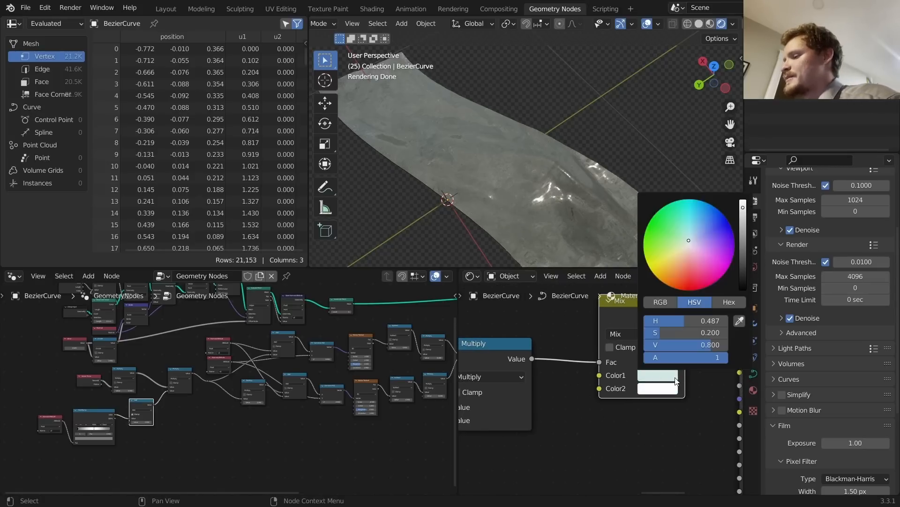
left_click(742, 230)
middle_click_drag(647, 347, 557, 380)
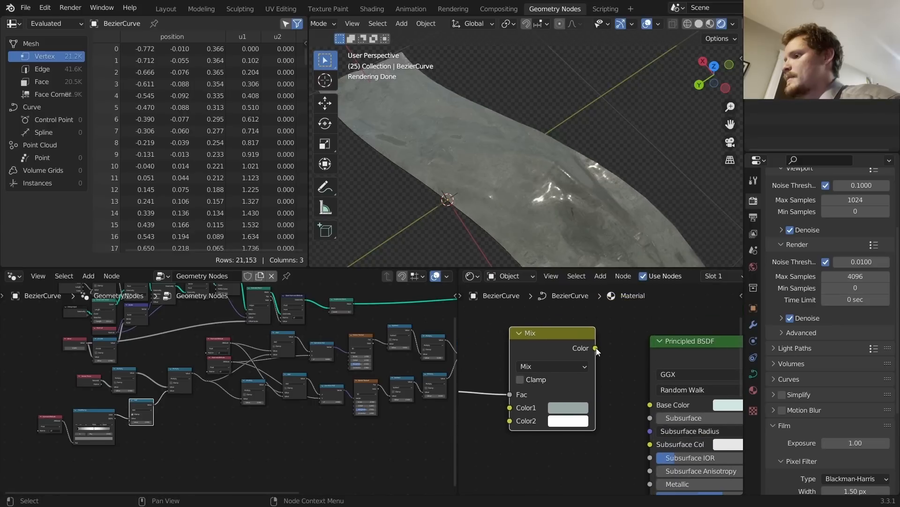
left_click_drag(655, 402, 655, 402)
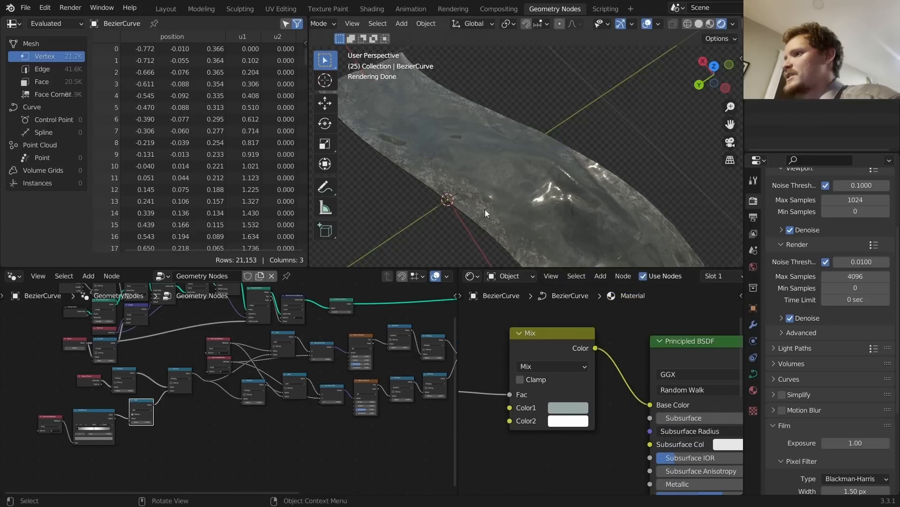
Step: Connect the Multiply output to the Principled BSDF Roughness input
scroll(469, 216, "up", 2)
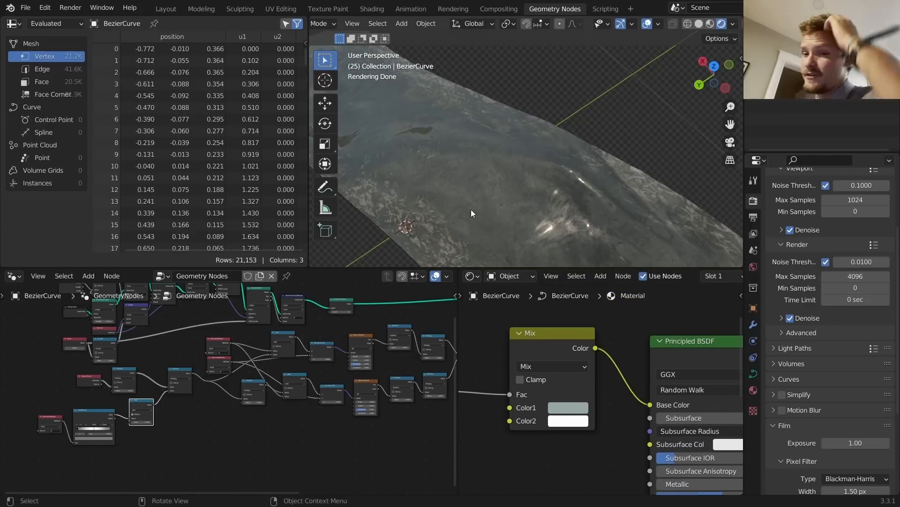
scroll(571, 409, "down", 5)
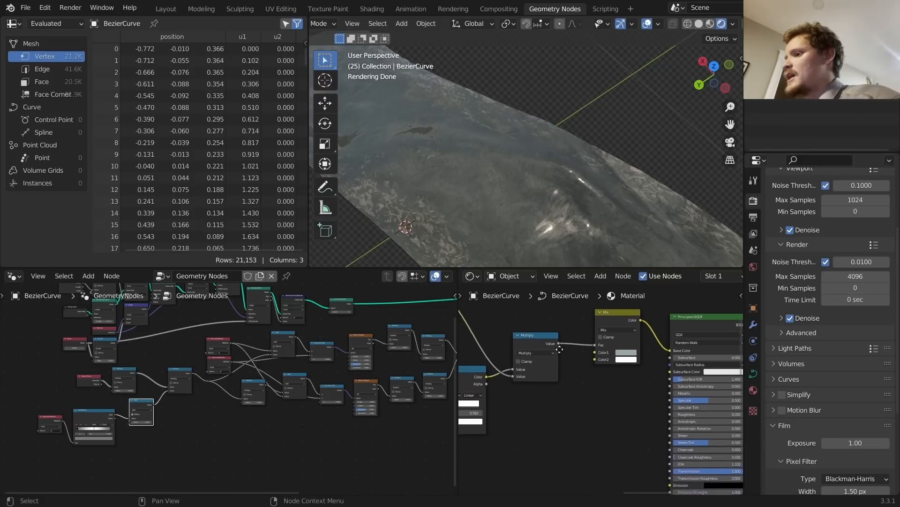
middle_click_drag(559, 349, 590, 342)
left_click(585, 339, "ctrl+shift")
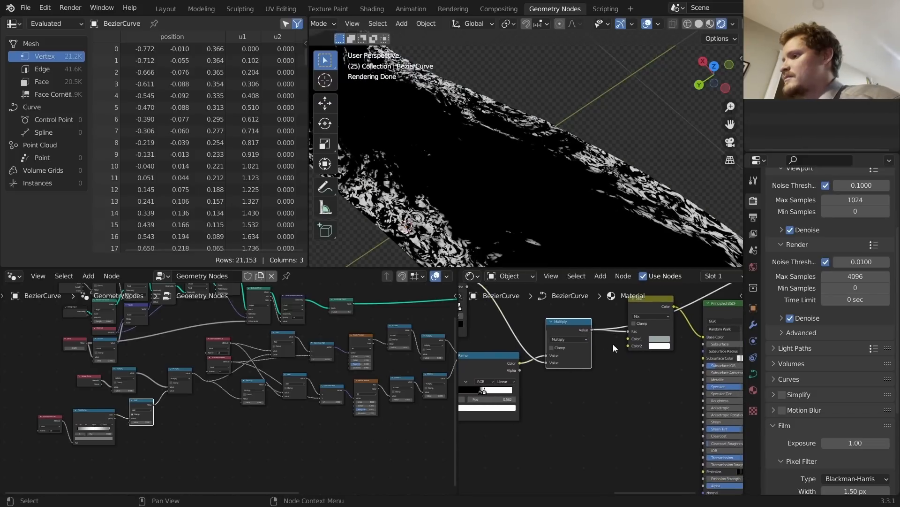
left_click_drag(699, 404, 704, 401)
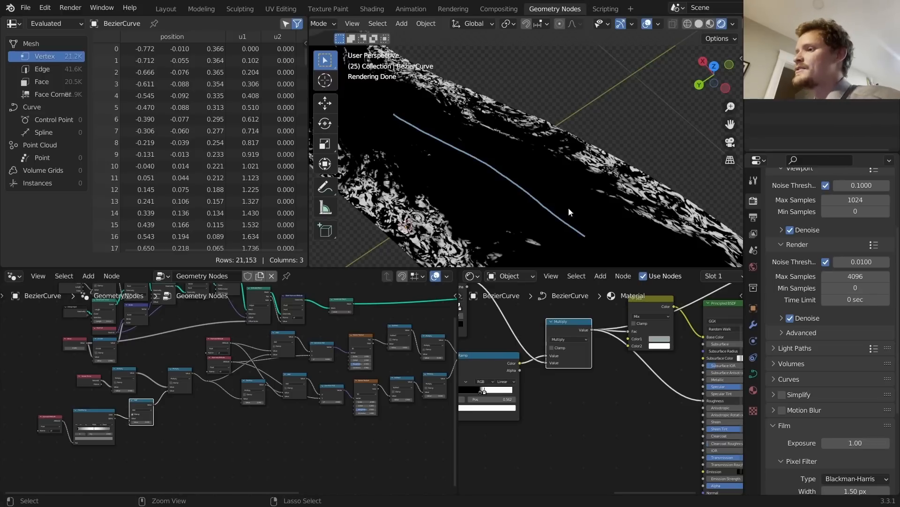
Step: Deselect the curve and preview the fully shaded water material from the Principled BSDF
left_click(383, 200)
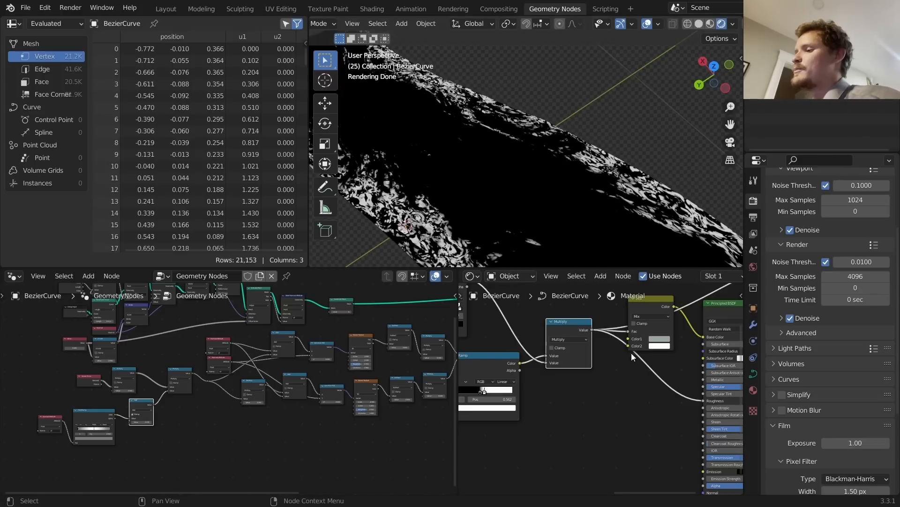
mouse_move(631, 353)
middle_mouse_down()
mouse_move(554, 358)
mouse_move(615, 329)
middle_mouse_up()
left_click(656, 319, "ctrl+shift")
key("shift+a")
Step: Add a Bump node fed by the Multiply output and play the animation to check it
left_click(621, 346)
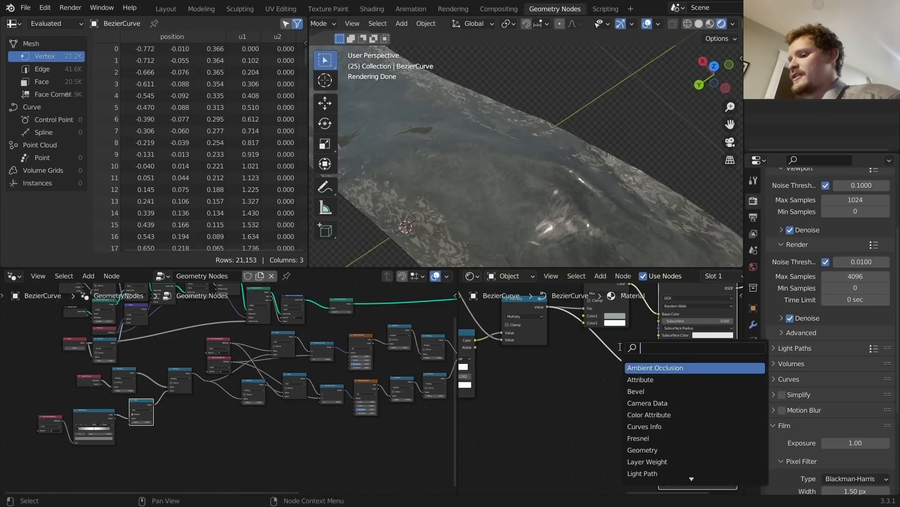
type("bum")
left_click(633, 366)
left_click(569, 379)
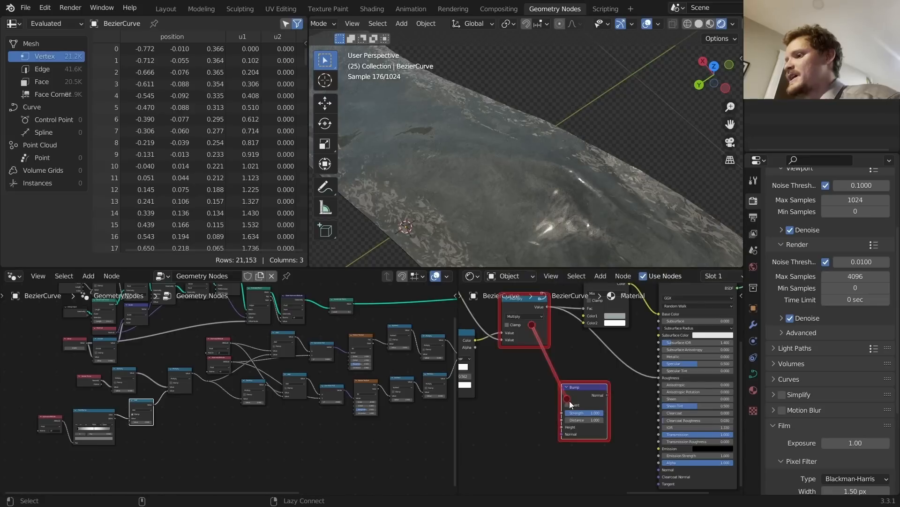
right_click_drag(570, 401, 562, 415, "alt")
left_click(581, 387, "ctrl+shift")
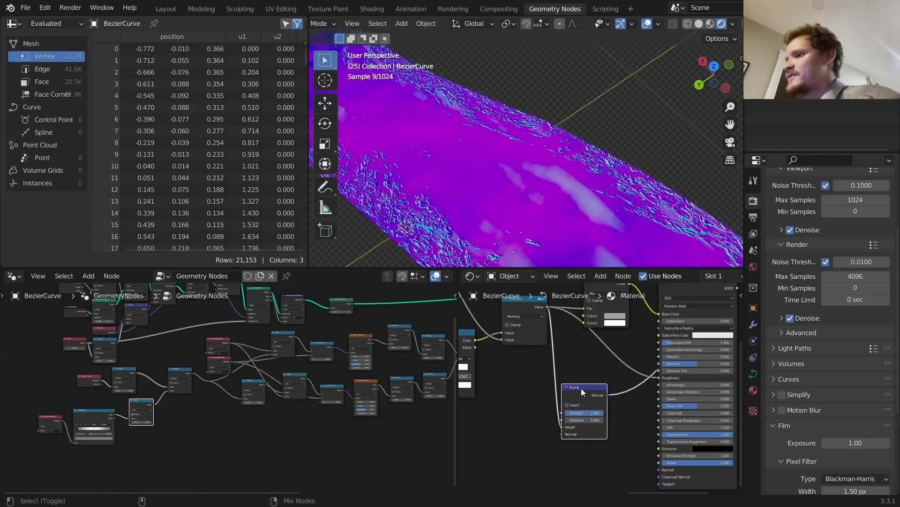
key("space")
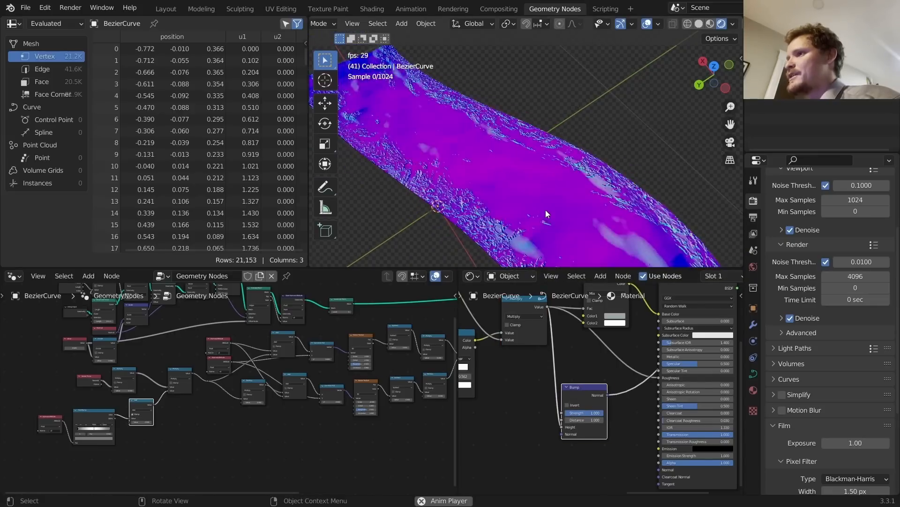
key("space")
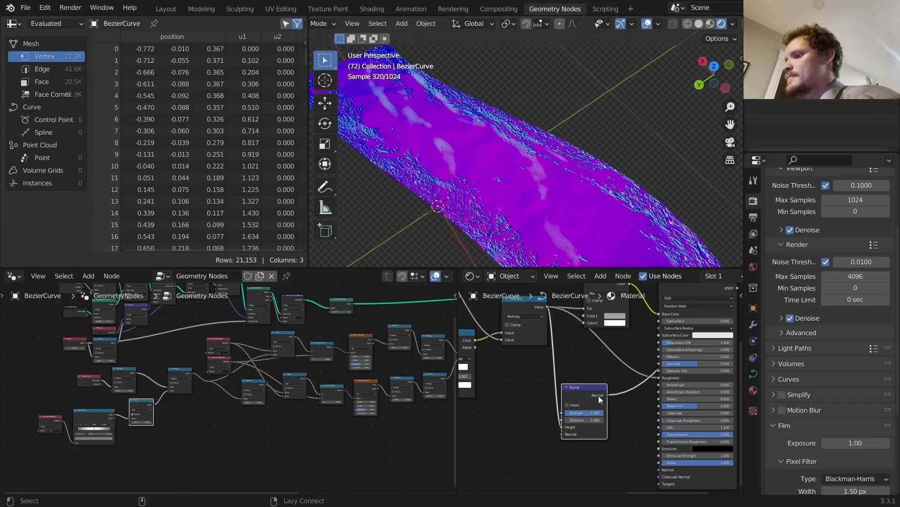
Step: Connect the Bump normal to the Principled Normal at Strength 0.500 and preview the ripples
right_click_drag(599, 396, 692, 463, "alt")
middle_click_drag(691, 345, 674, 380)
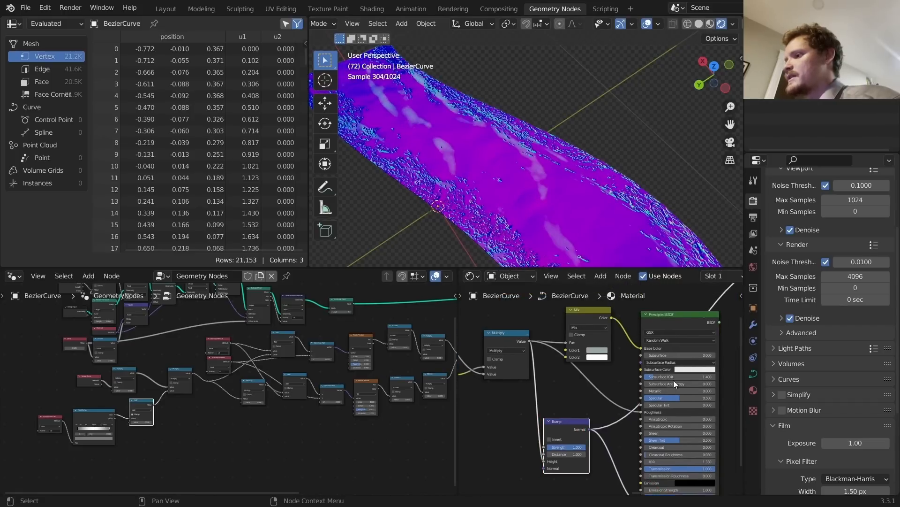
scroll(570, 398, "up", 2)
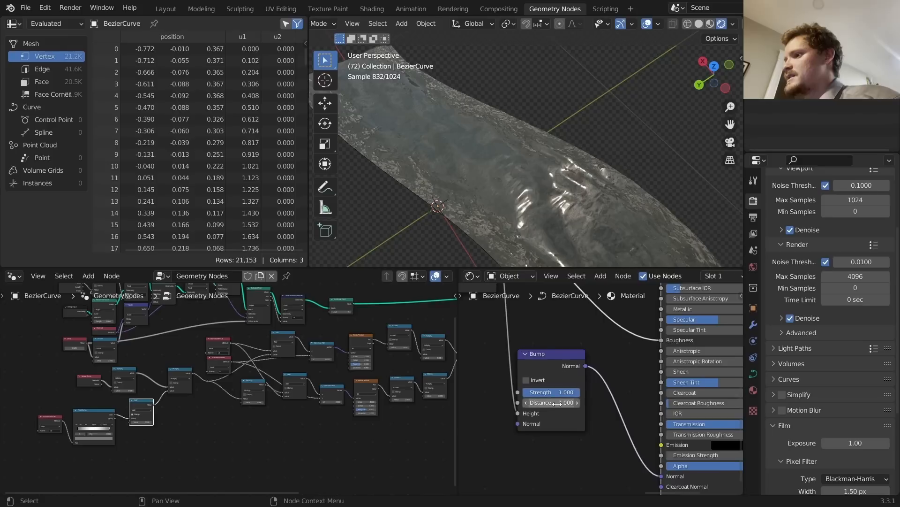
key("Return")
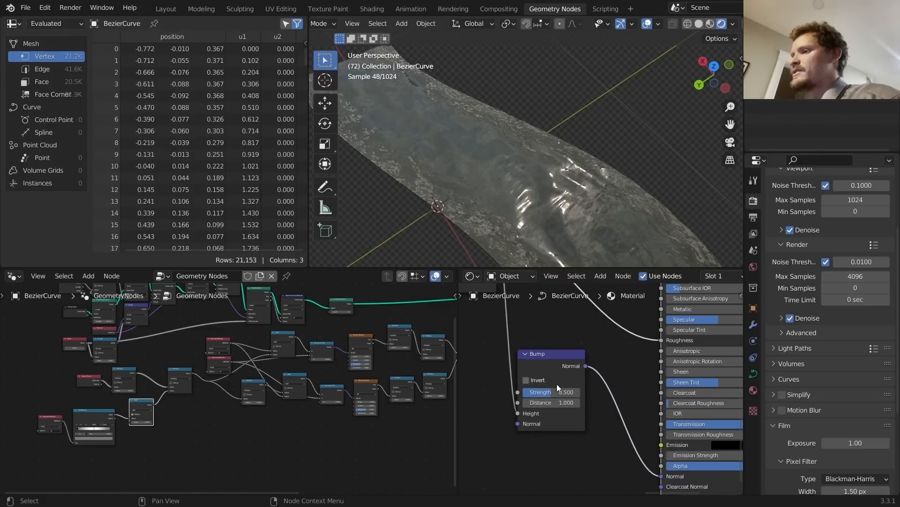
key("space")
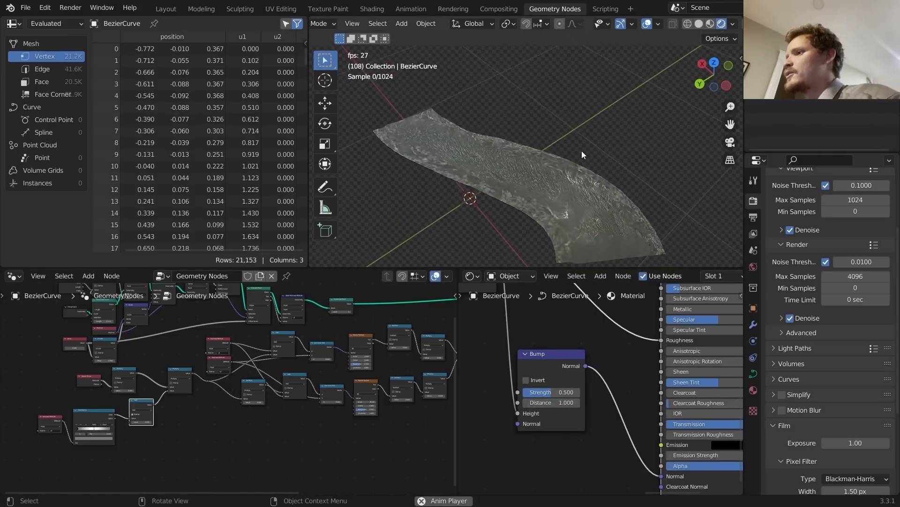
key("space")
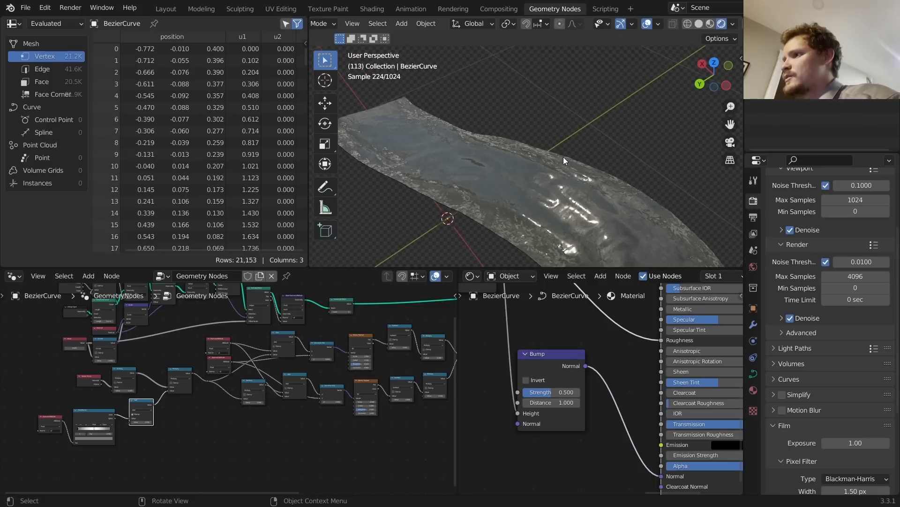
key("space")
key("space")
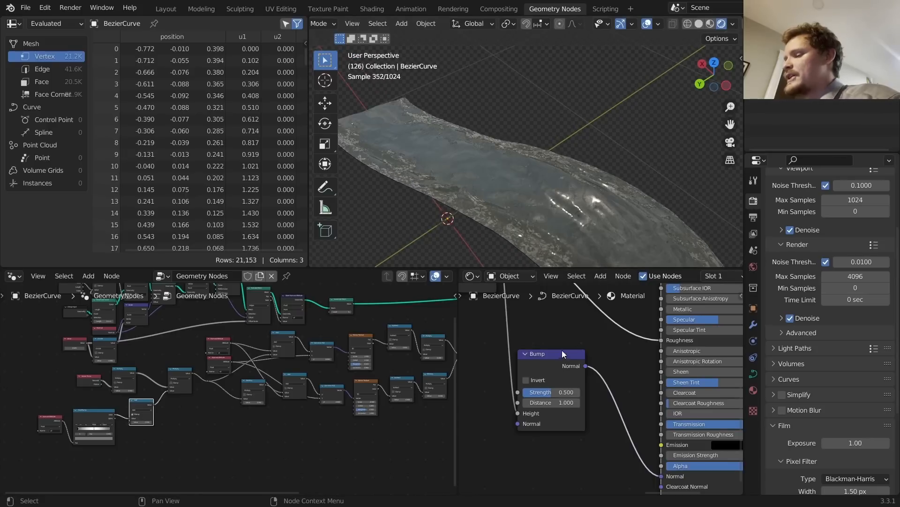
middle_click_drag(562, 350, 705, 409)
Step: Slide the foam ColorRamp stops, settling the second stop at 0.653
scroll(657, 360, "down", 5)
scroll(657, 360, "down", 3)
middle_click_drag(657, 359, 739, 379)
scroll(599, 359, "up", 6)
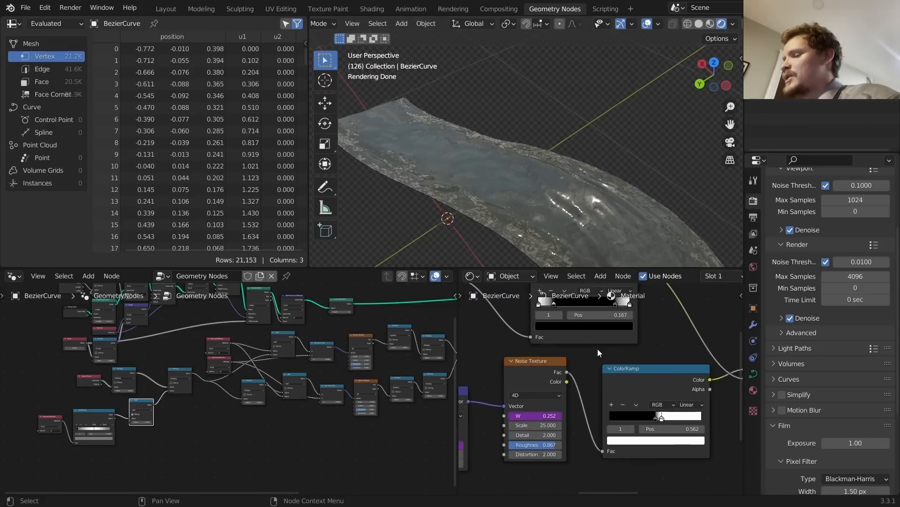
scroll(595, 348, "up", 3)
mouse_move(596, 348)
middle_mouse_down()
mouse_move(588, 333)
mouse_move(603, 384)
mouse_move(592, 337)
middle_mouse_up()
scroll(588, 333, "down", 3)
scroll(630, 402, "up", 2)
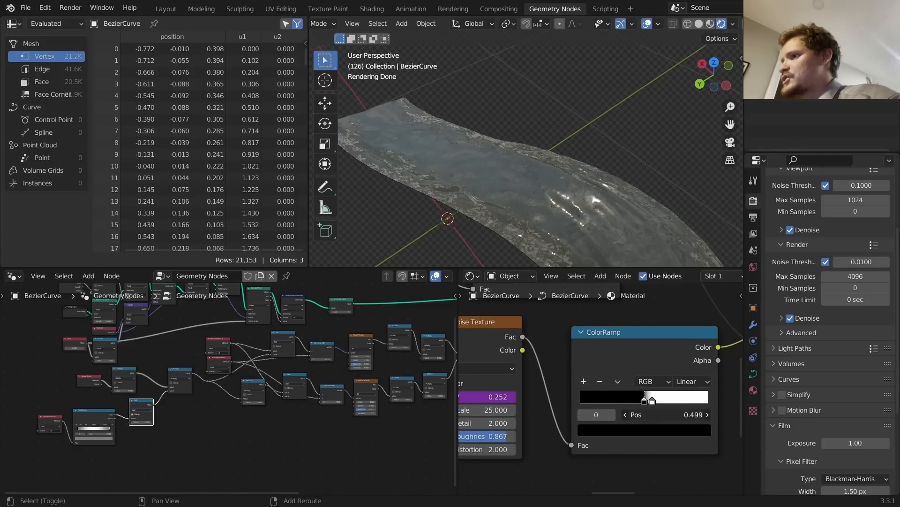
left_click_drag(645, 400, 626, 400)
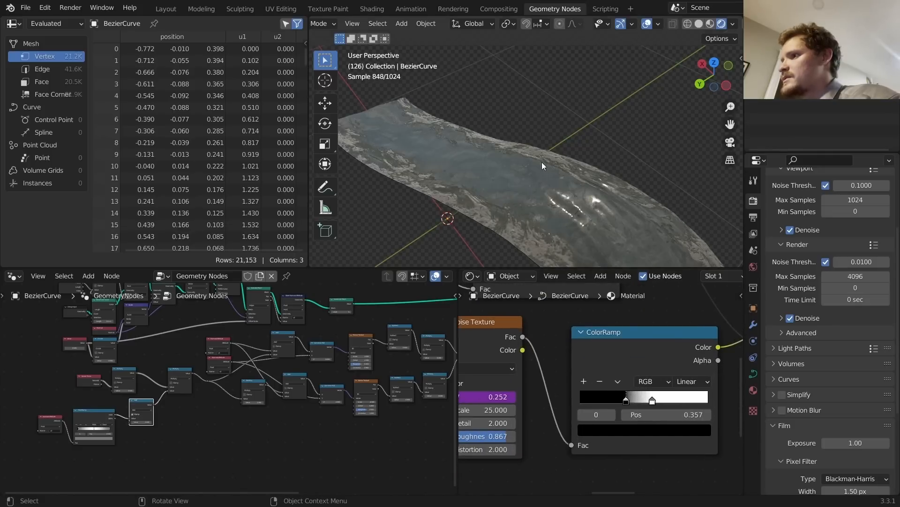
middle_click_drag(541, 162, 491, 192)
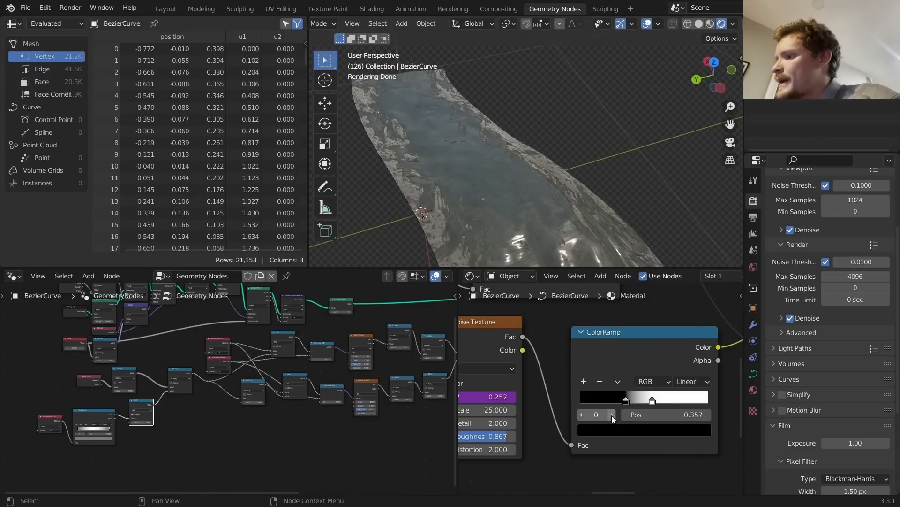
left_click_drag(652, 400, 634, 400)
middle_click_drag(544, 197, 586, 220)
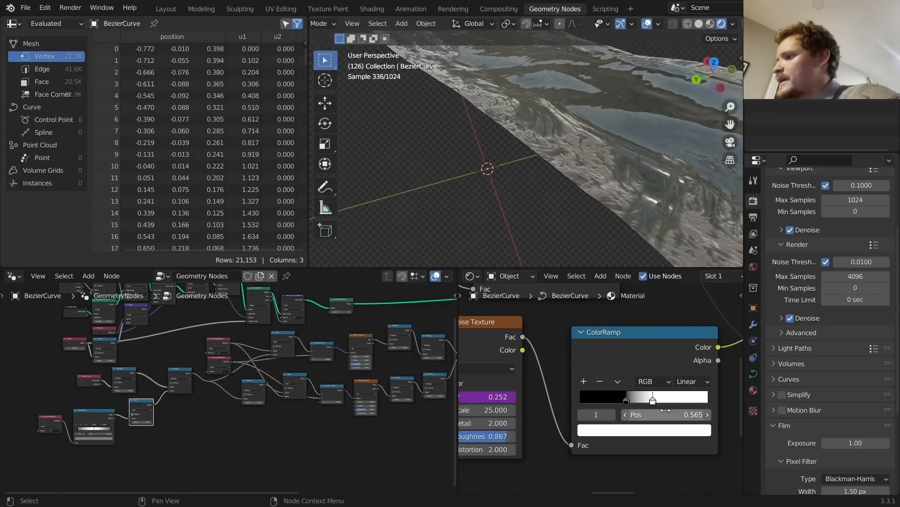
left_click_drag(665, 410, 683, 410)
Step: Raise the Noise Texture Scale to 68.200 and orbit to view the whole ribbon
scroll(581, 92, "down", 6)
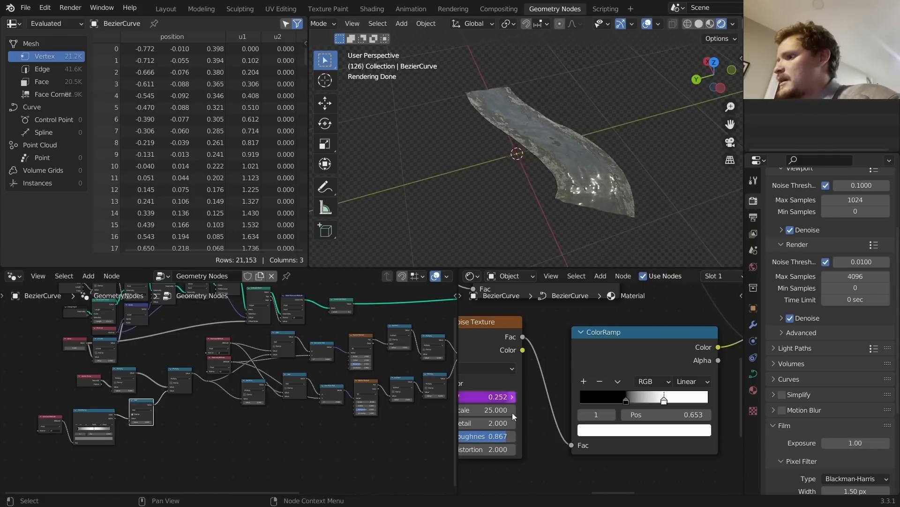
scroll(591, 148, "up", 5)
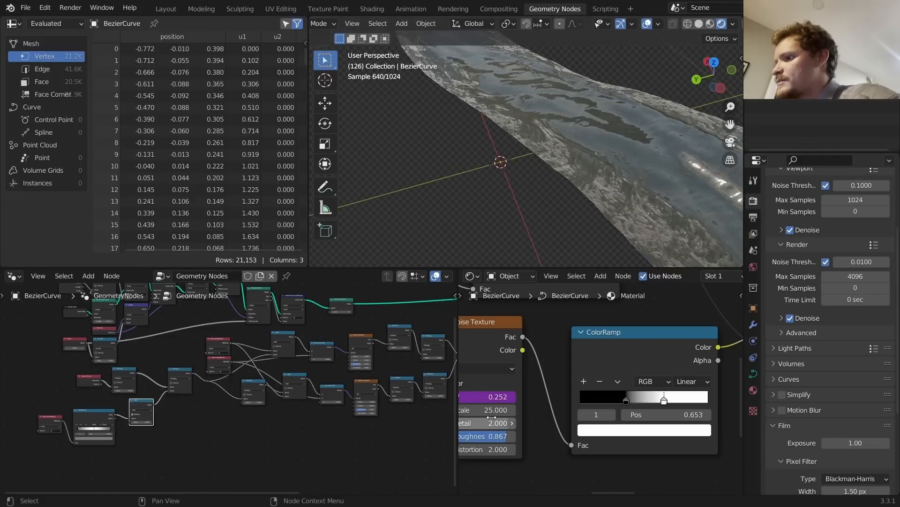
left_click_drag(491, 410, 491, 409)
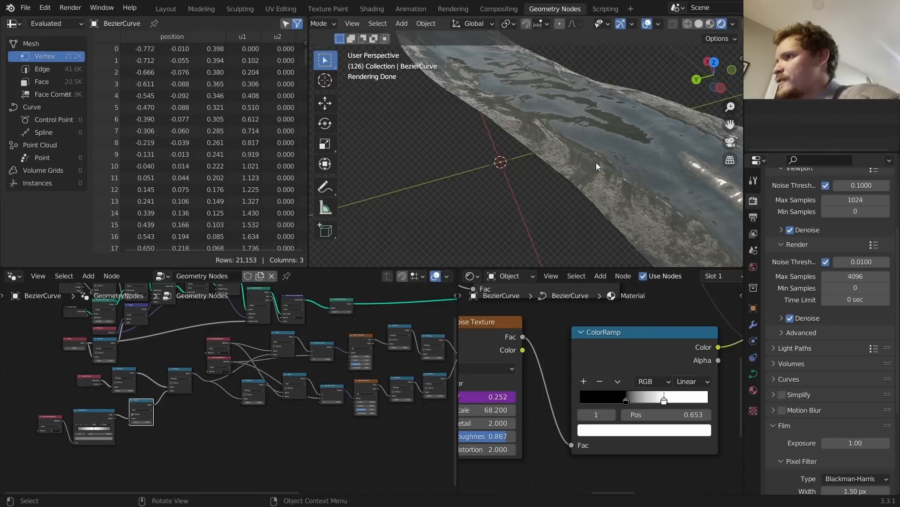
scroll(590, 159, "down", 6)
mouse_move(590, 159)
middle_mouse_down()
mouse_move(573, 170)
mouse_move(589, 177)
middle_mouse_up()
middle_click_drag(522, 356, 687, 371)
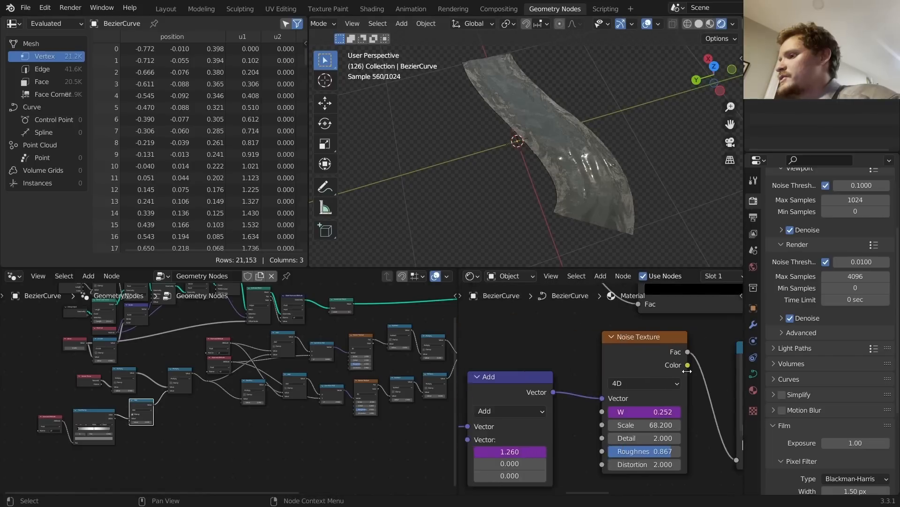
scroll(687, 371, "down", 3)
Step: Play the foam animation and change the first Add node's X driver to frame/50
key("space")
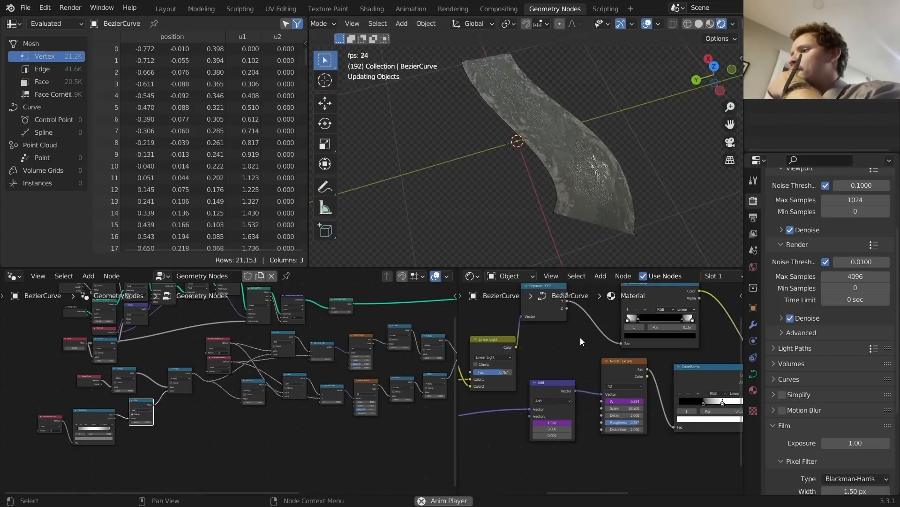
left_click(633, 401)
key("Escape")
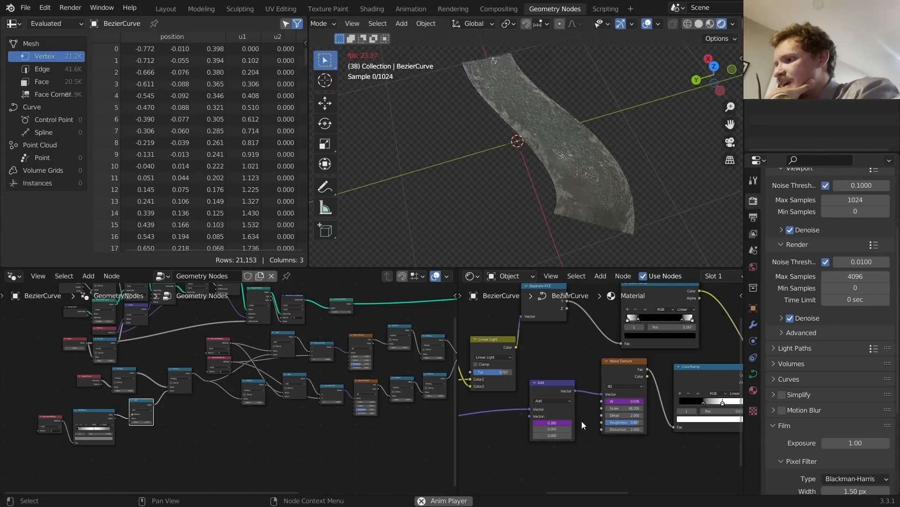
middle_click_drag(582, 420, 623, 408)
left_click(598, 406)
left_click(598, 407)
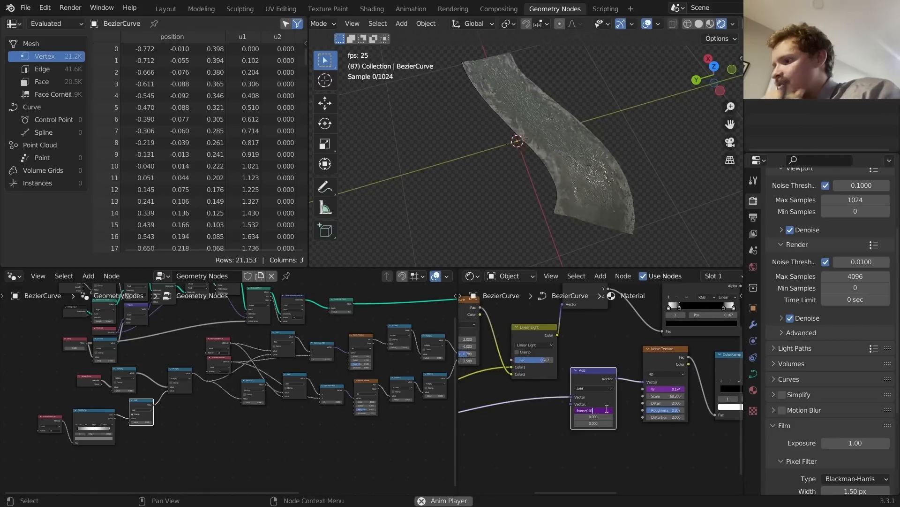
key("BackSpace")
type("50")
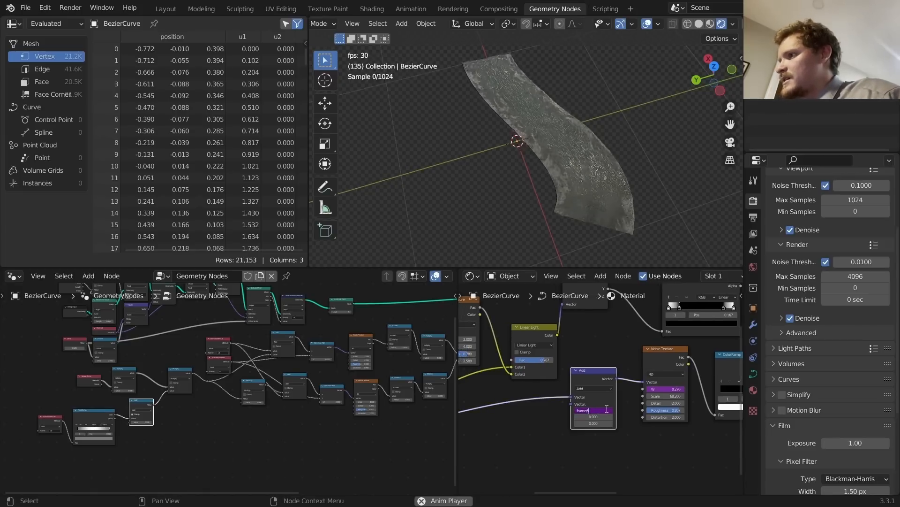
key("Return")
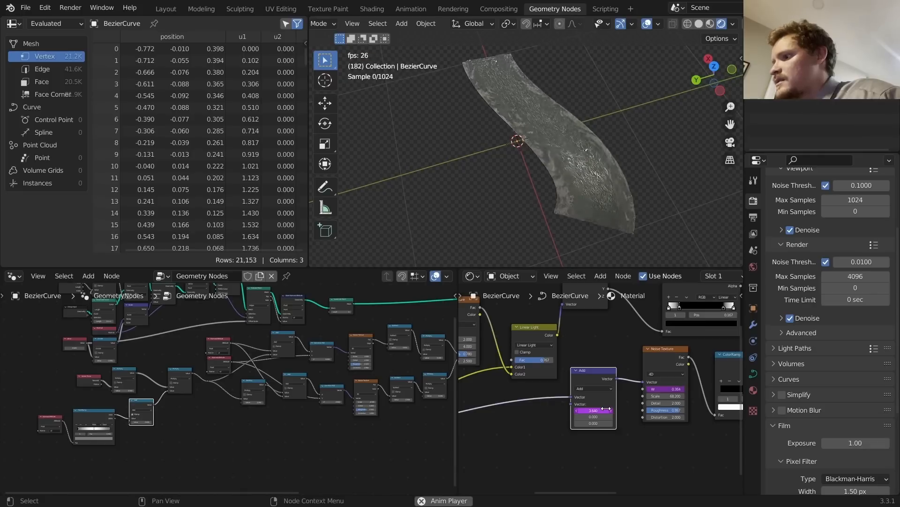
left_click(607, 409)
double_click(605, 411)
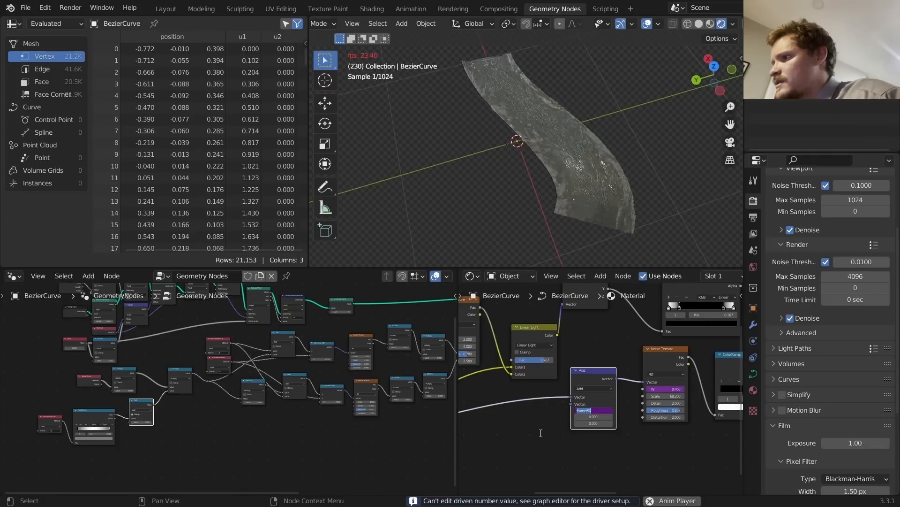
Step: Change the second Add node's 0.200 driver to frame/75
middle_click_drag(499, 370, 621, 392)
scroll(604, 388, "down", 5)
scroll(550, 385, "up", 5)
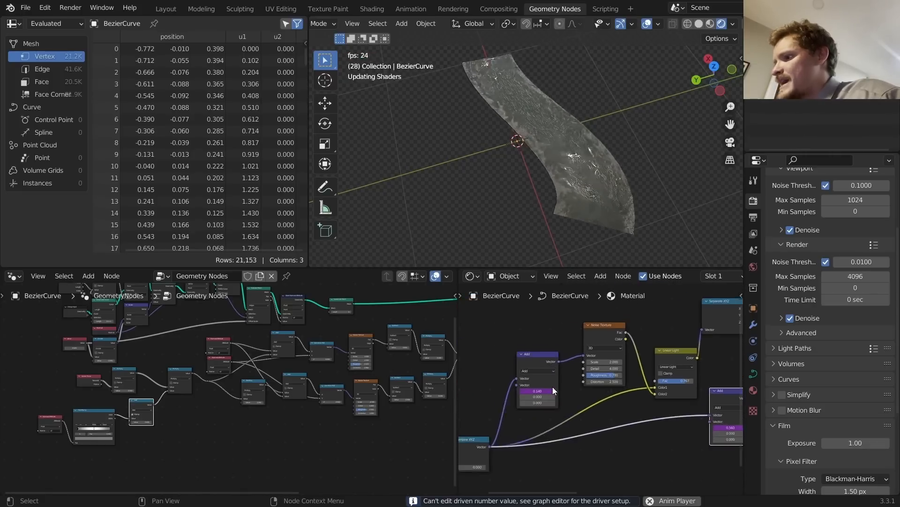
left_click(533, 391)
double_click(546, 390)
left_click(546, 391)
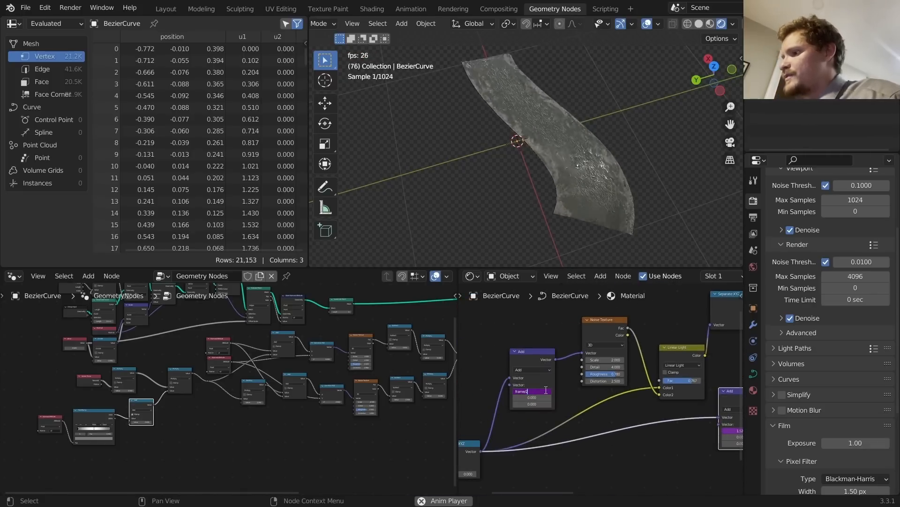
key("BackSpace")
key("BackSpace")
key("BackSpace")
type("75")
key("Return")
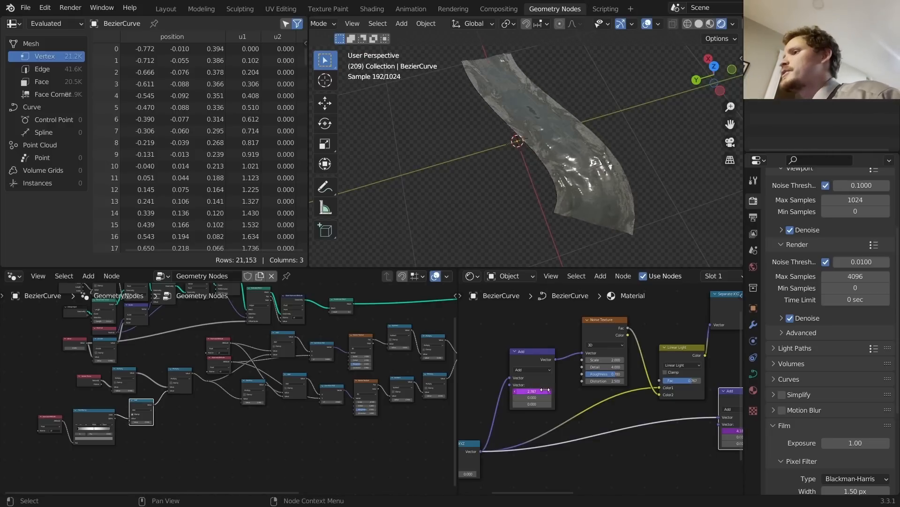
Step: Pan the node editor across the ColorRamp and Bump nodes to the Principled BSDF
scroll(538, 112, "up", 3)
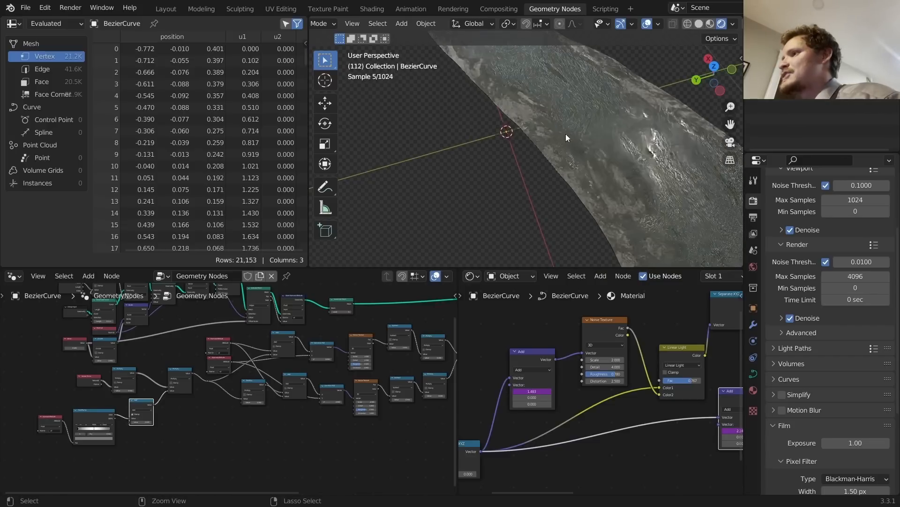
scroll(628, 358, "down", 3)
middle_click_drag(697, 352, 525, 355)
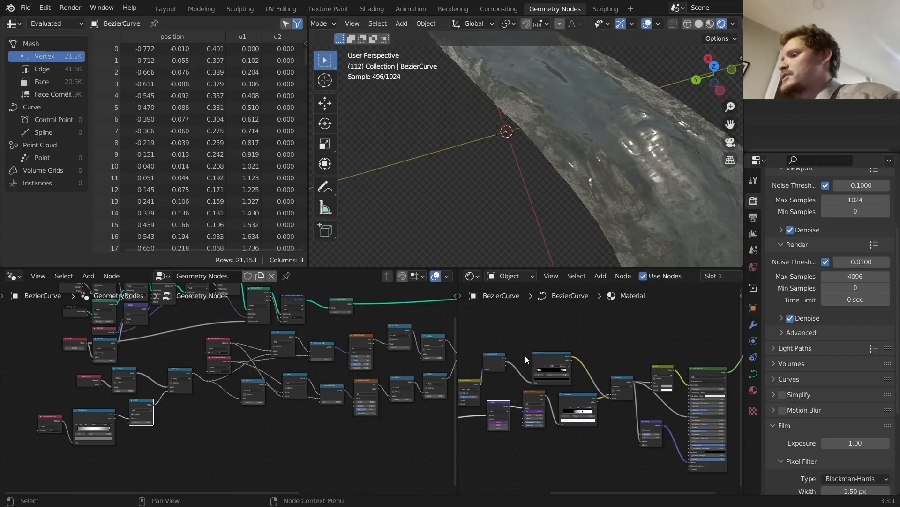
scroll(558, 373, "up", 2)
scroll(549, 367, "up", 1)
middle_click_drag(579, 375, 527, 344)
scroll(614, 384, "up", 1)
scroll(614, 385, "down", 2)
middle_click_drag(701, 441, 653, 411)
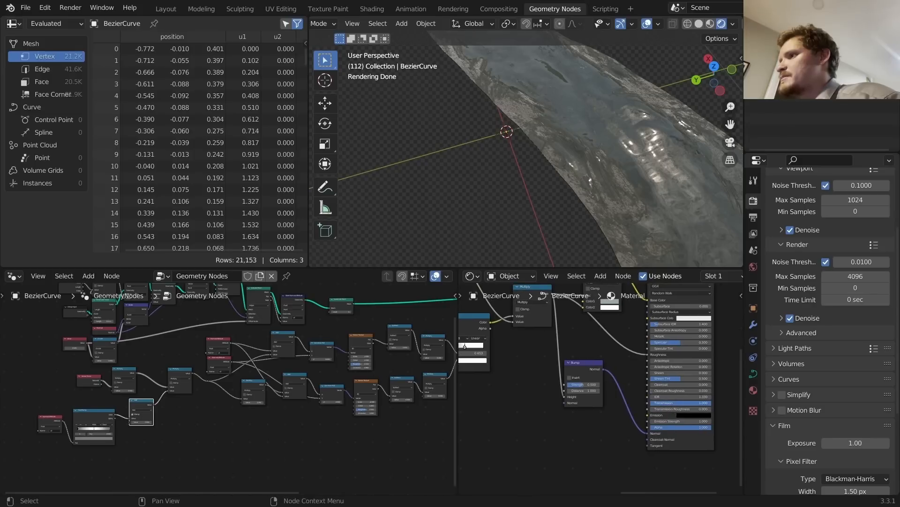
Step: Preview the ribbon with Transmission at 0, then undo back to 1.000
left_click_drag(669, 406, 650, 403)
key("space")
middle_click_drag(567, 120, 558, 102)
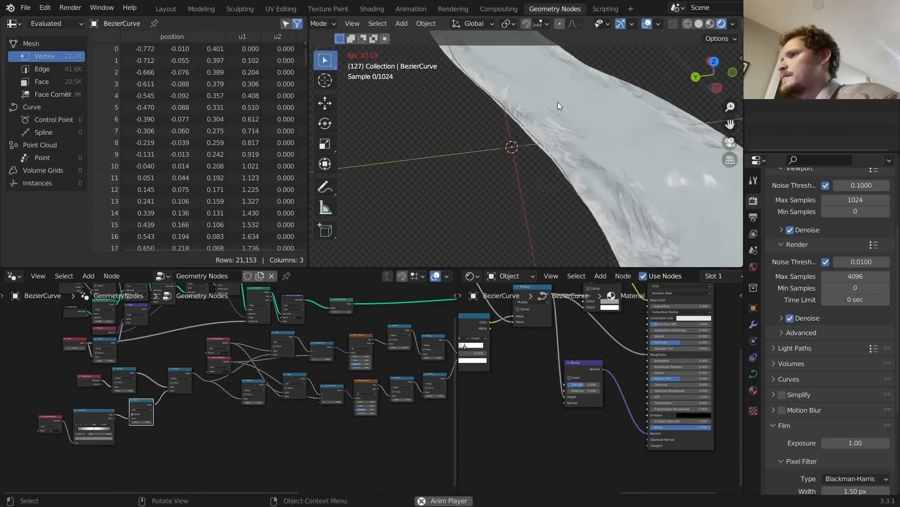
key("space")
key("space")
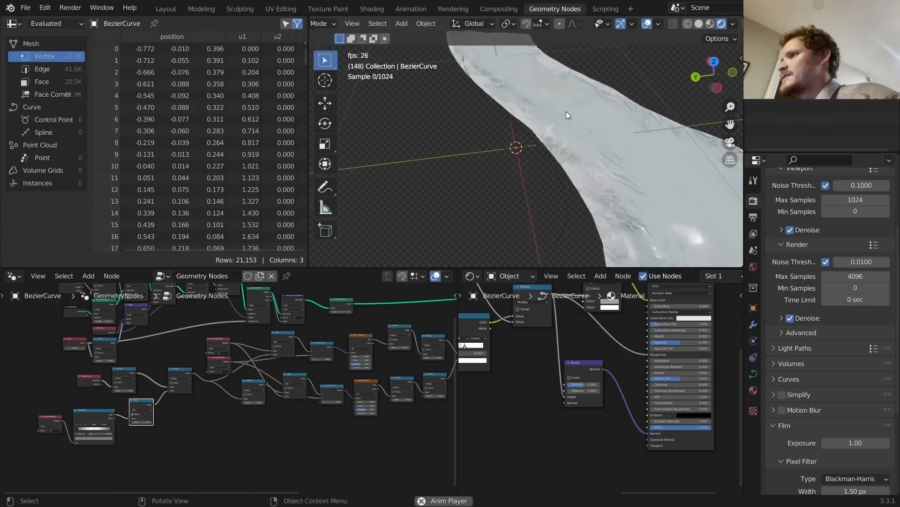
key("space")
key("ctrl+z")
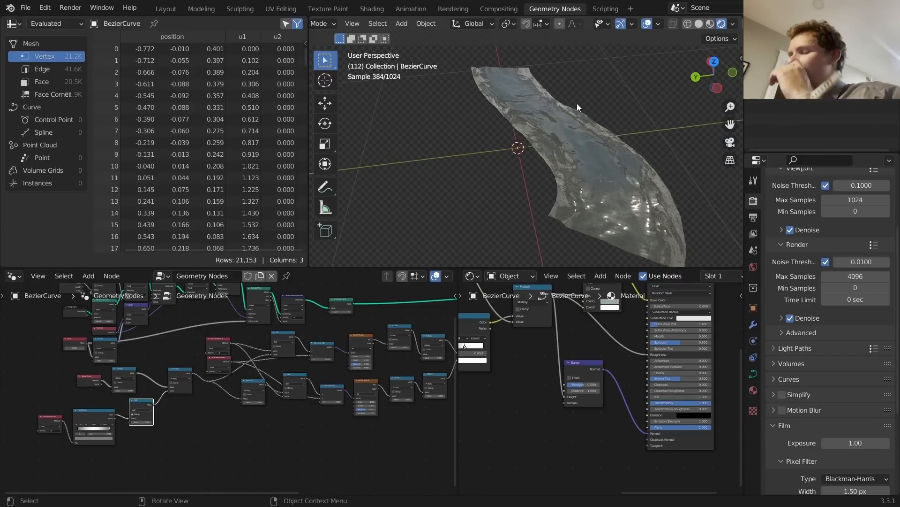
middle_click_drag(601, 360, 679, 390)
Step: Insert an Invert node on the Multiply link and connect its Color output to BSDF Transmission
key("shift+a")
left_click(640, 363)
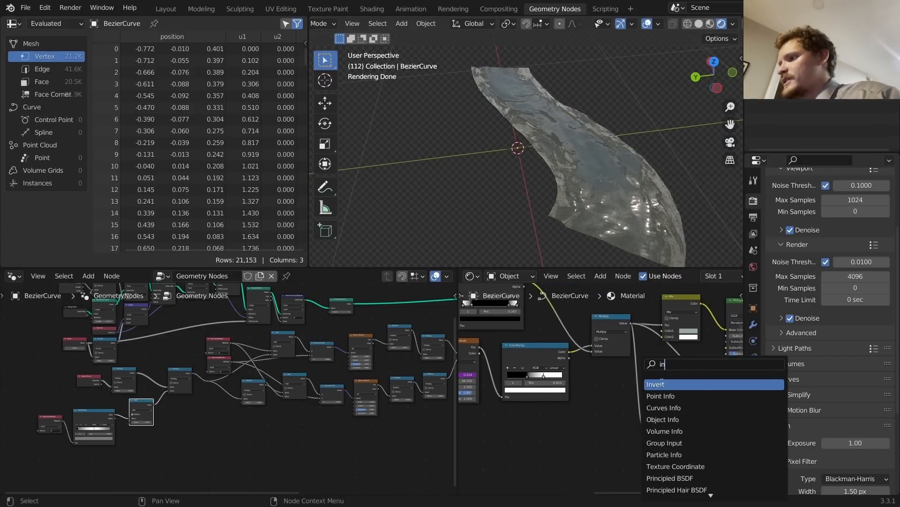
left_click(661, 385)
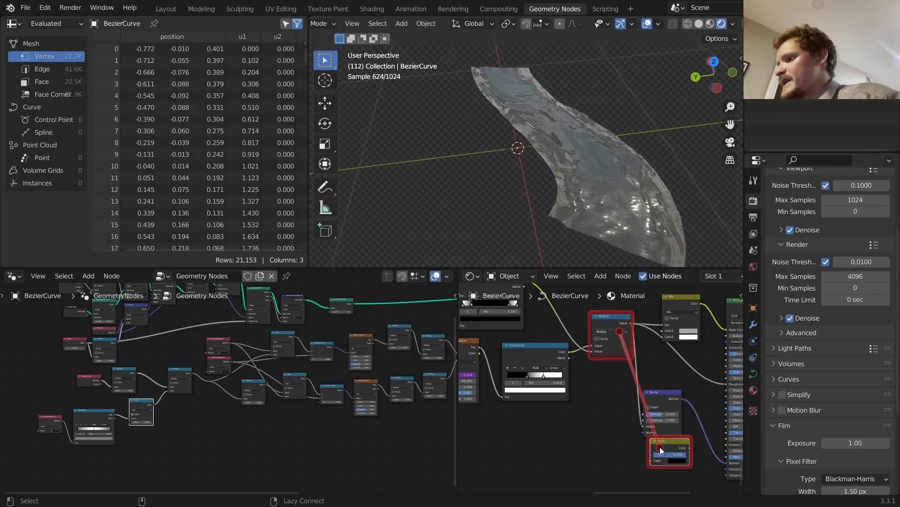
left_click(649, 456)
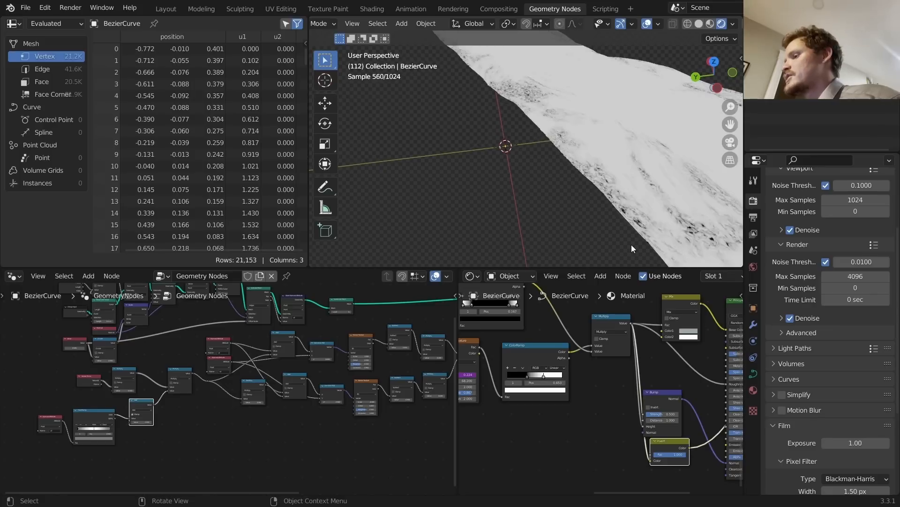
middle_click_drag(646, 398, 599, 362)
scroll(609, 371, "up", 2)
left_click_drag(603, 365, 660, 345)
scroll(666, 343, "down", 5)
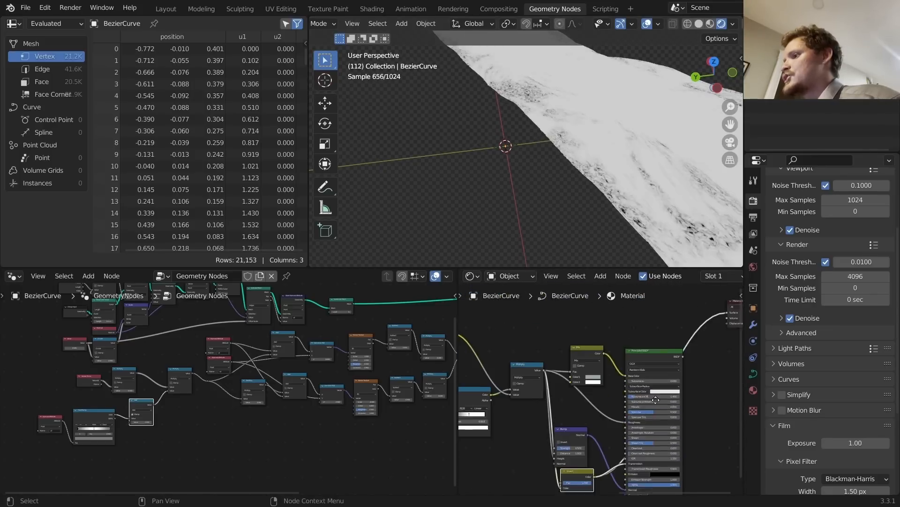
scroll(601, 155, "down", 4)
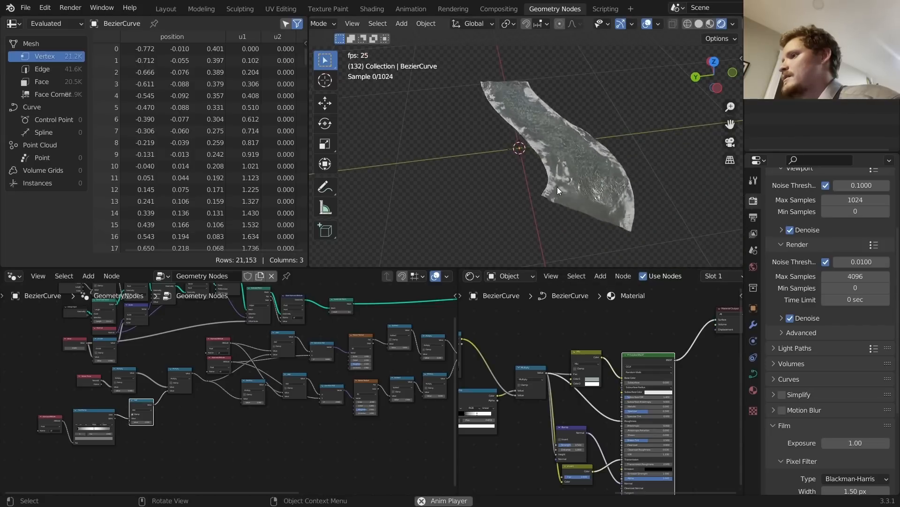
middle_click_drag(519, 379, 634, 370)
middle_click_drag(566, 366, 645, 374)
Step: Slide the noise ColorRamp's white stop to 0.881 and preview the sparser foam
middle_click_drag(596, 388, 519, 361)
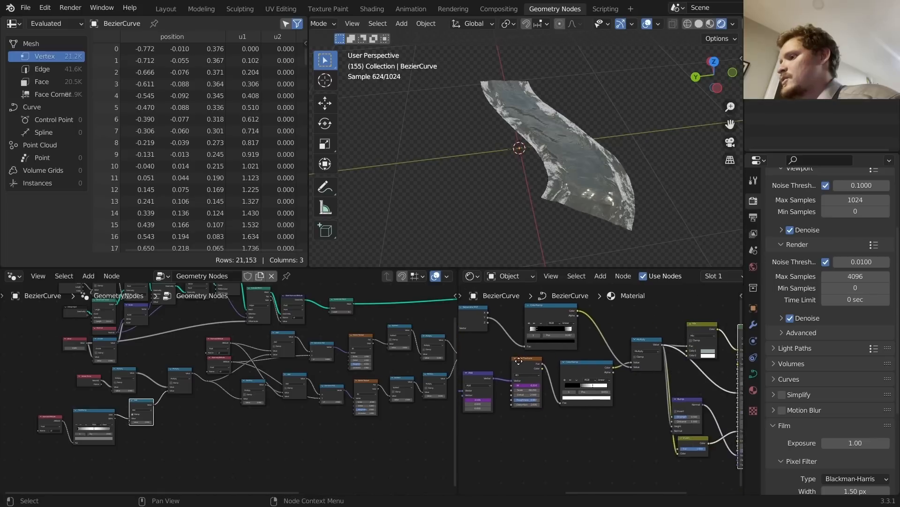
scroll(681, 347, "up", 4)
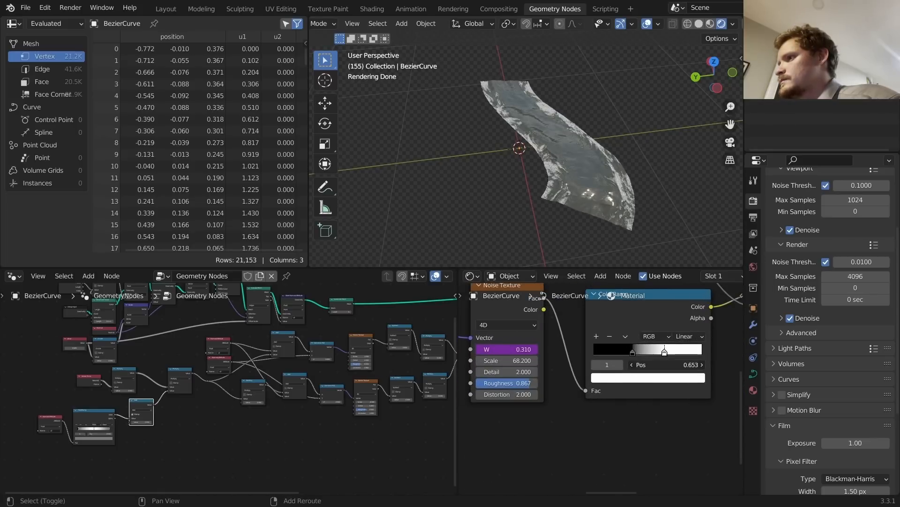
left_click_drag(664, 350, 681, 350)
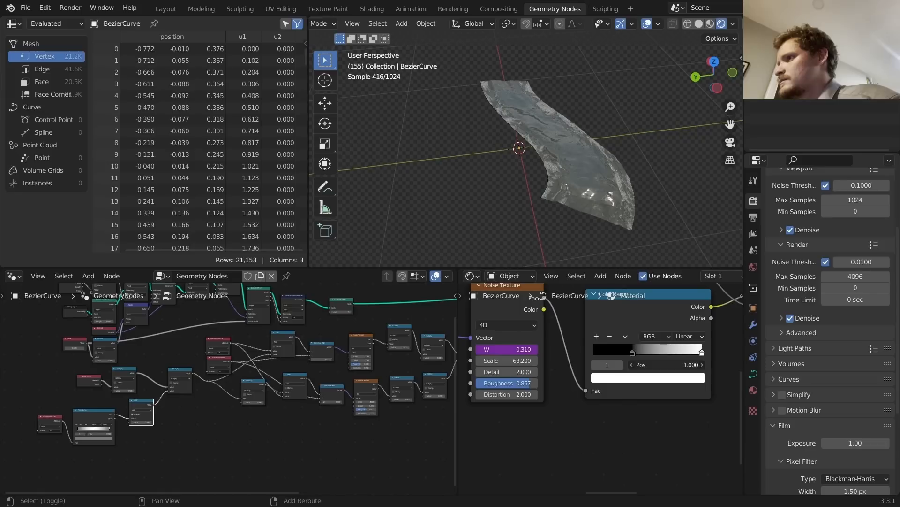
left_click_drag(671, 365, 659, 365)
key("space")
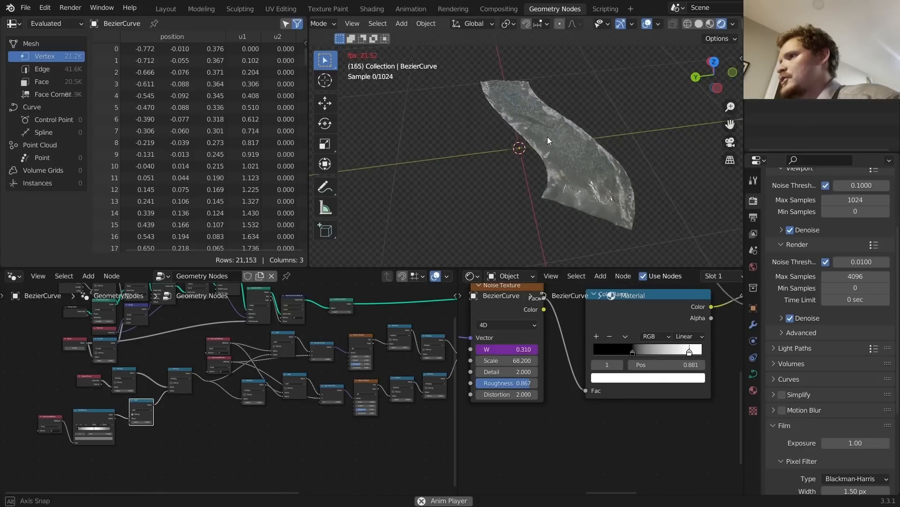
middle_click_drag(547, 136, 586, 165)
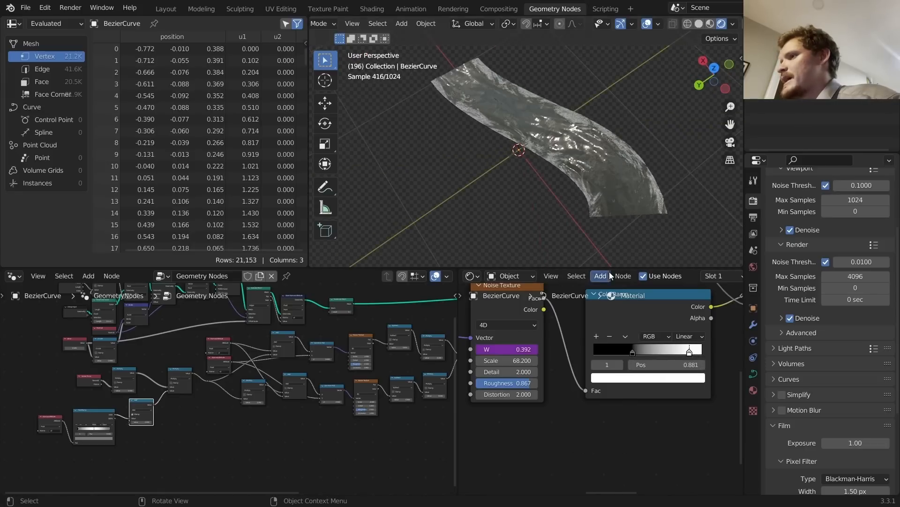
scroll(618, 358, "down", 6)
middle_click_drag(582, 287, 604, 350)
scroll(604, 350, "up", 4)
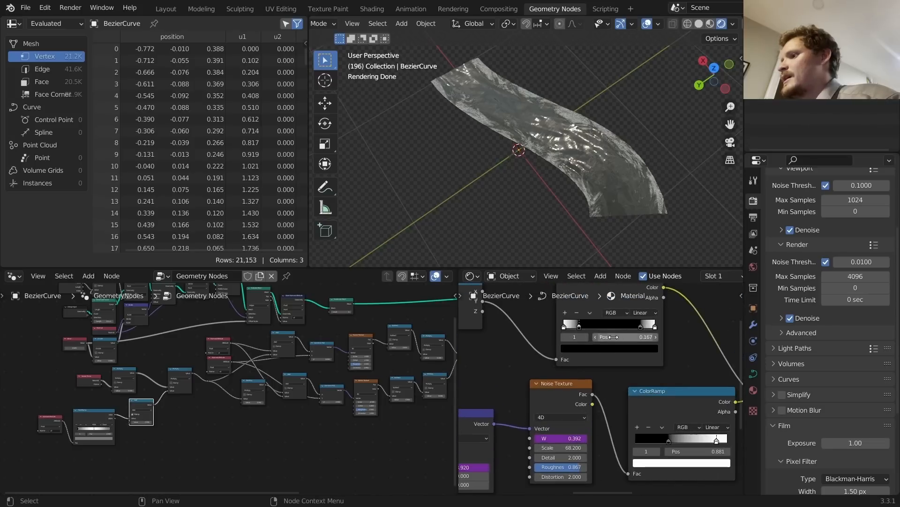
Step: Move the upper ColorRamp stop to 0.711 and darken both stops, the first to 0.641
mouse_move(611, 337)
left_mouse_down()
mouse_move(642, 336)
mouse_move(625, 336)
left_mouse_up()
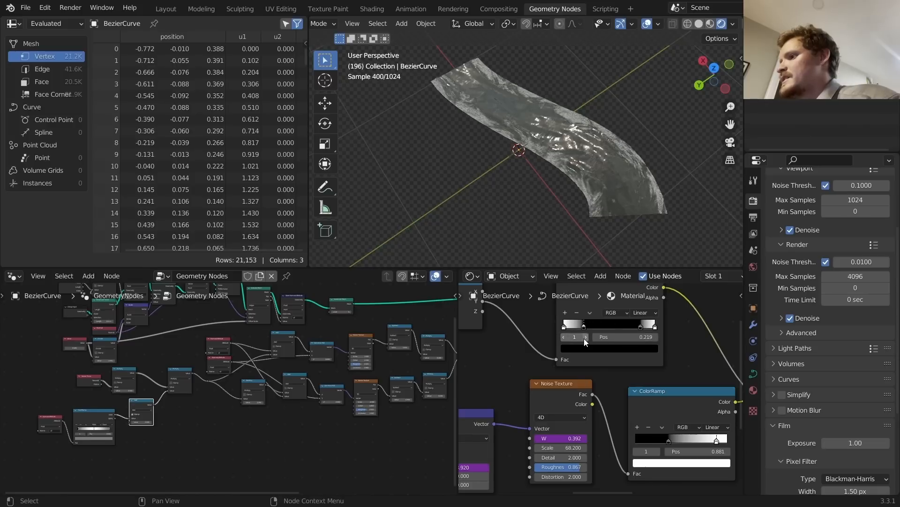
left_click_drag(646, 337, 618, 339)
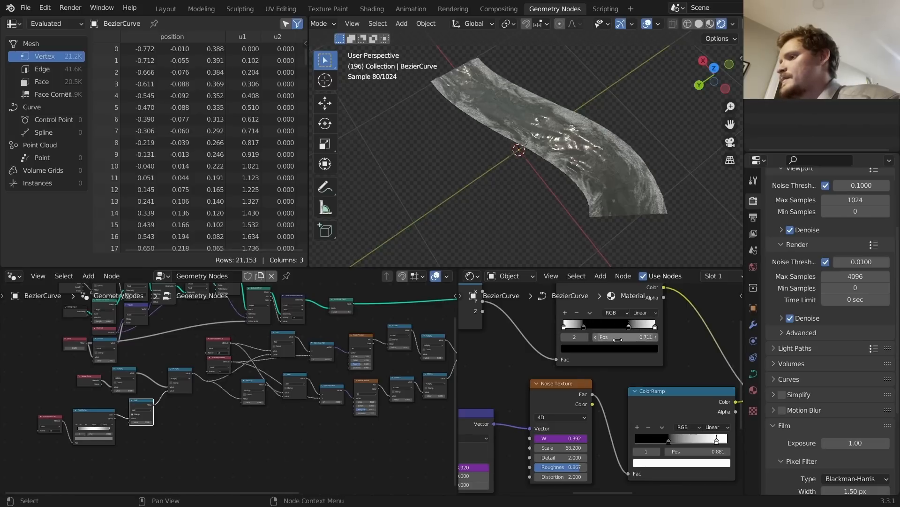
left_click(593, 349)
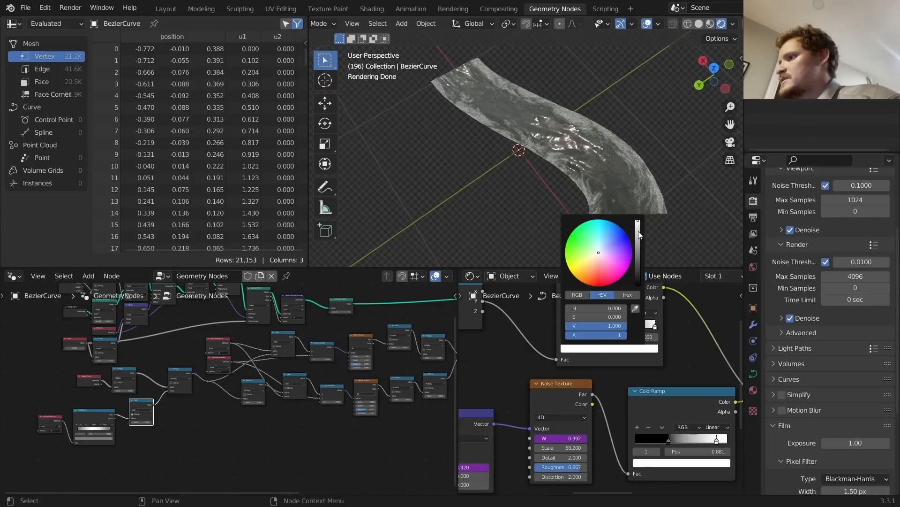
mouse_move(641, 235)
left_mouse_down()
mouse_move(638, 248)
mouse_move(638, 229)
left_mouse_up()
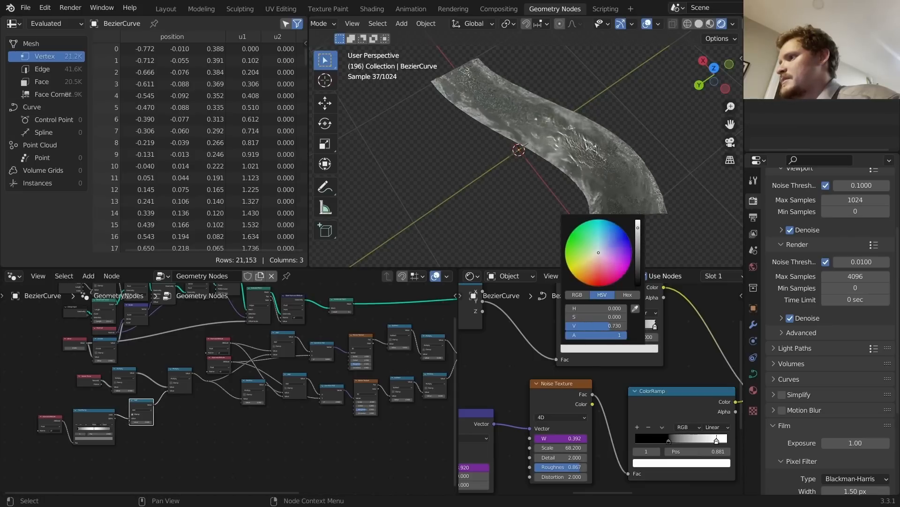
left_click_drag(567, 337, 564, 338)
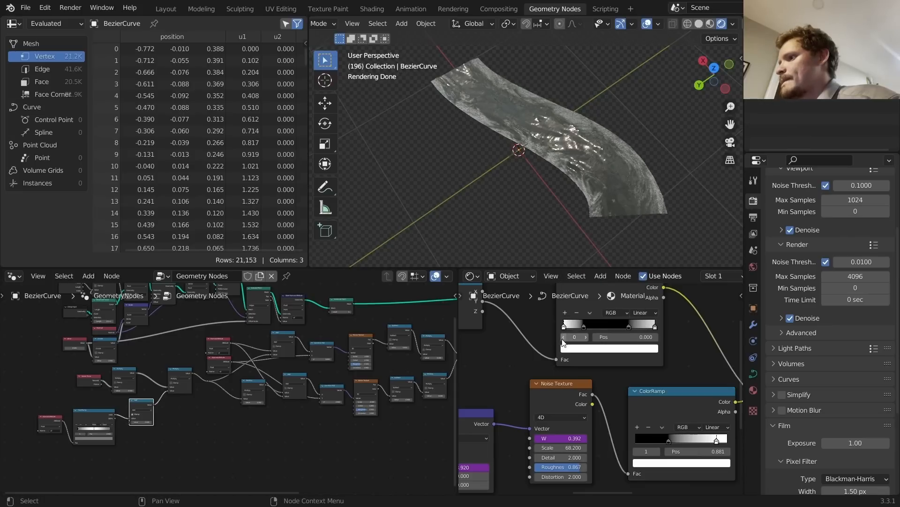
left_click(581, 351)
left_click(638, 230)
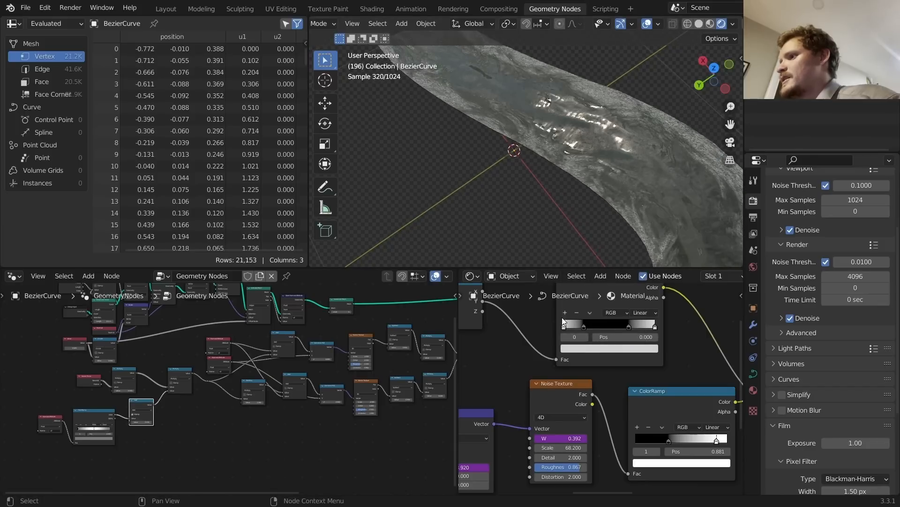
Step: Add a new upper ramp stop at 0.449 and edit its colour
left_click(565, 311)
left_click_drag(624, 337, 639, 337)
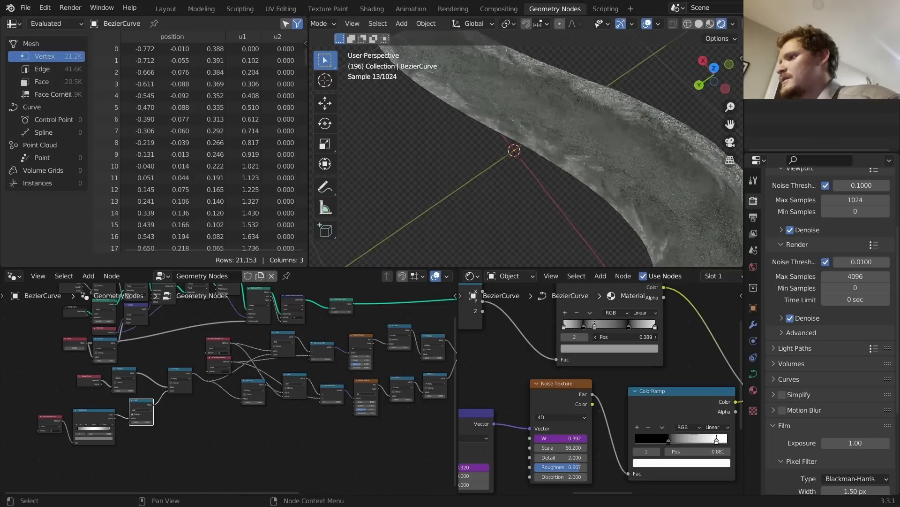
left_click(612, 349)
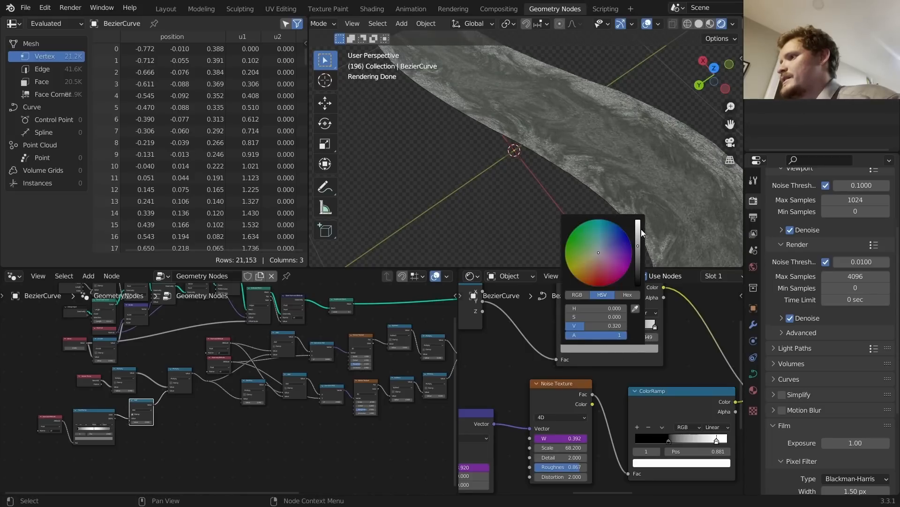
Step: Change the 0.449 ramp stop's colour and replay the animation to compare the foam
key("space")
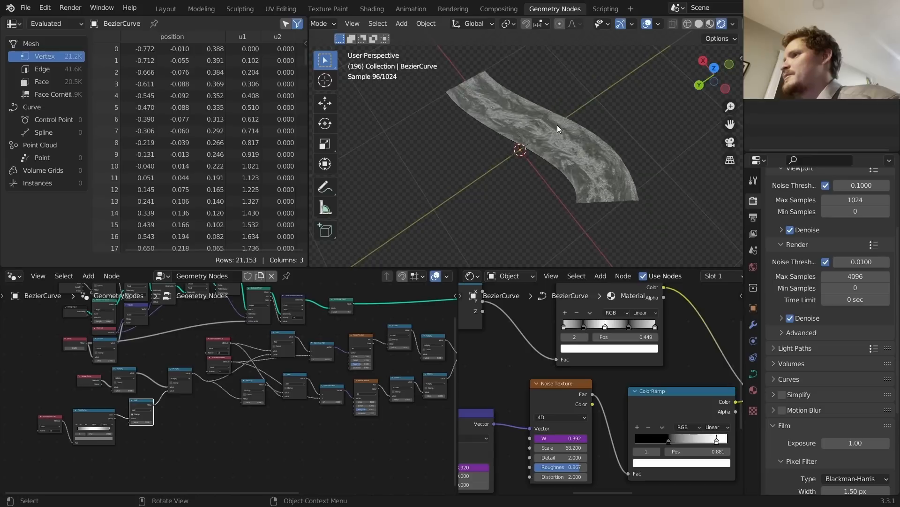
key("space")
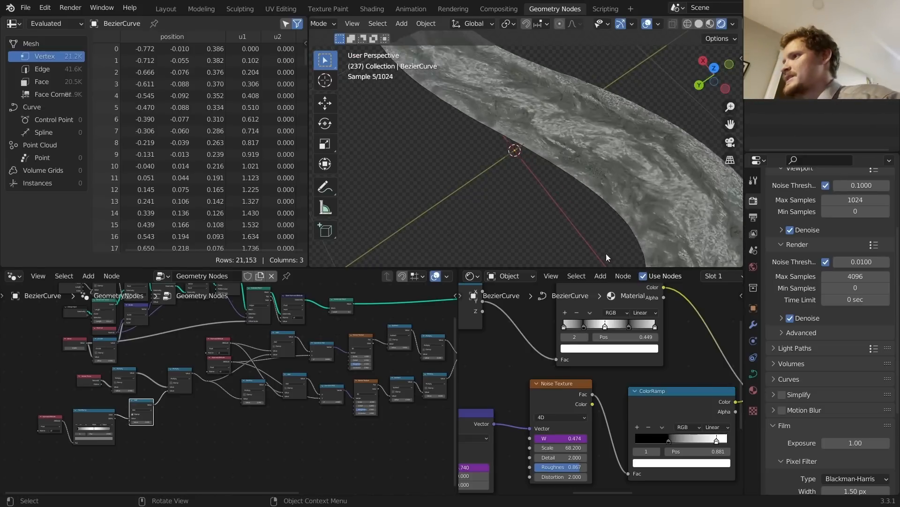
left_click(625, 348)
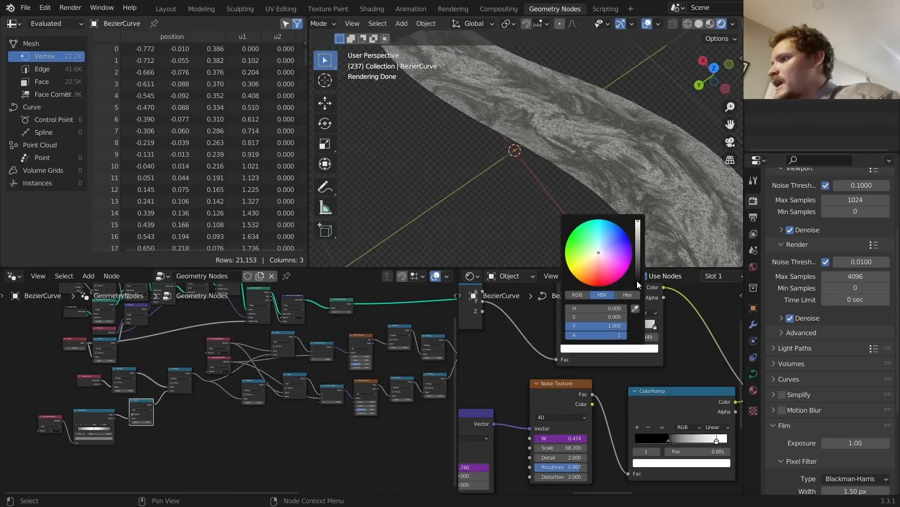
left_click_drag(636, 281, 640, 273)
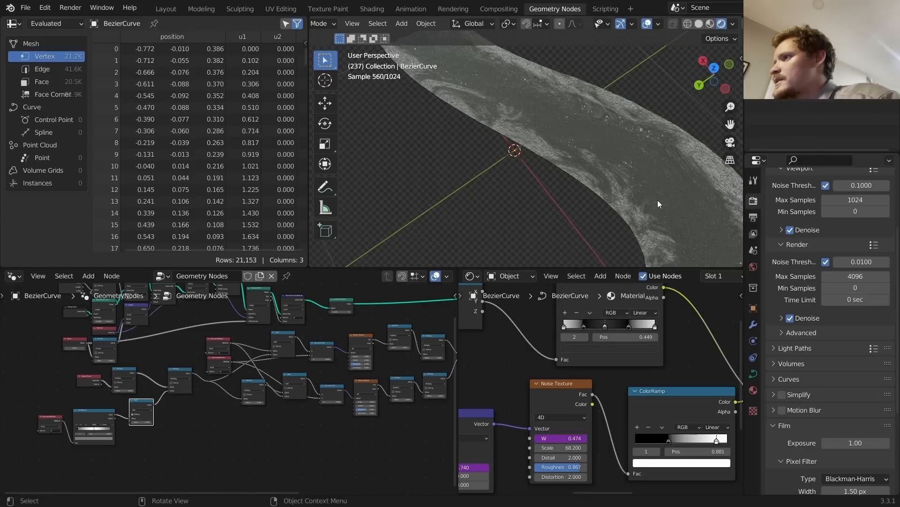
key("space")
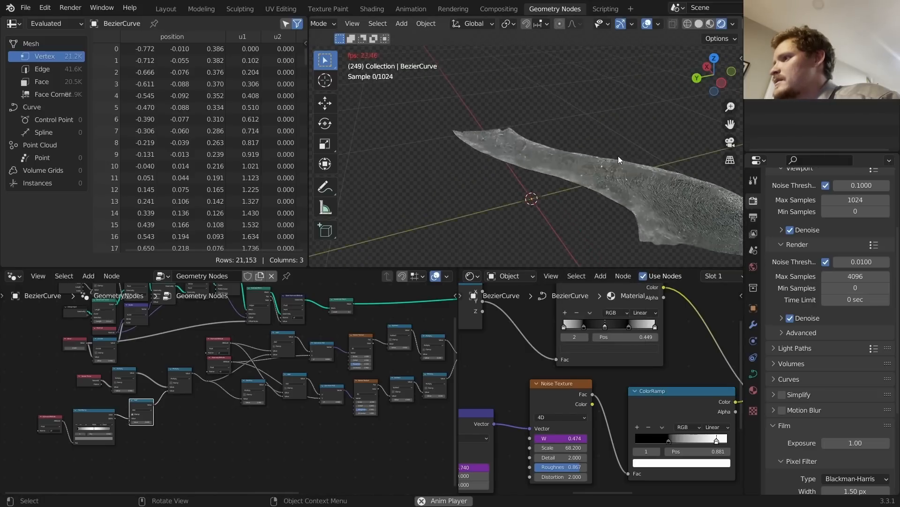
key("space")
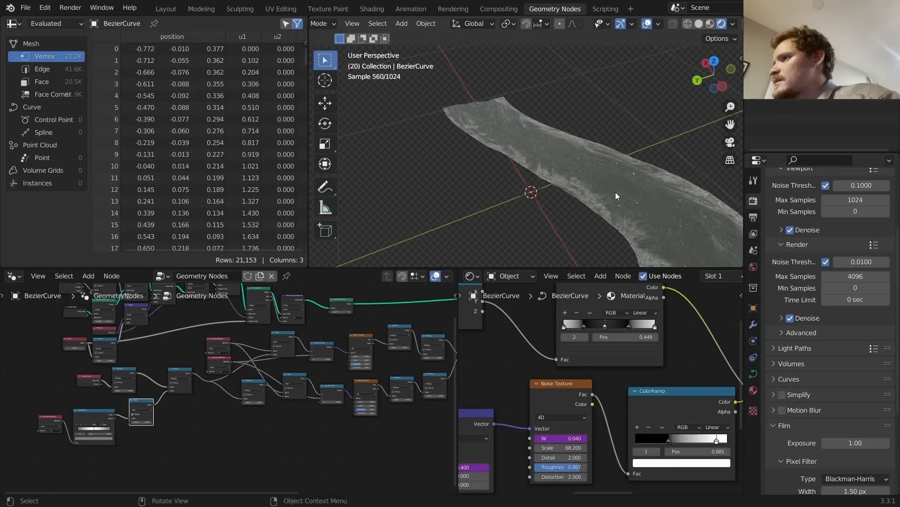
key("space")
key("space")
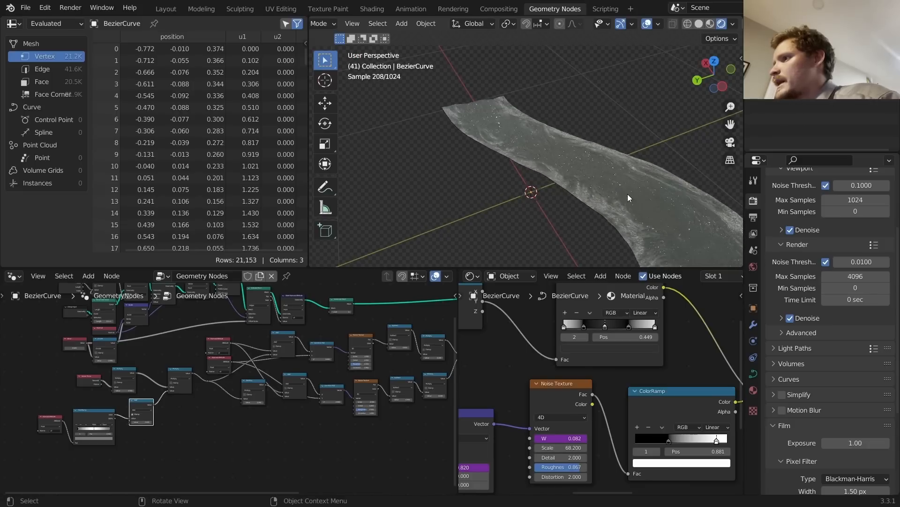
Step: Pan across the node tree to the Bump, Invert and Principled BSDF nodes
middle_click_drag(650, 407, 557, 297)
scroll(570, 323, "down", 7)
middle_click_drag(597, 374, 490, 347)
scroll(610, 393, "up", 5)
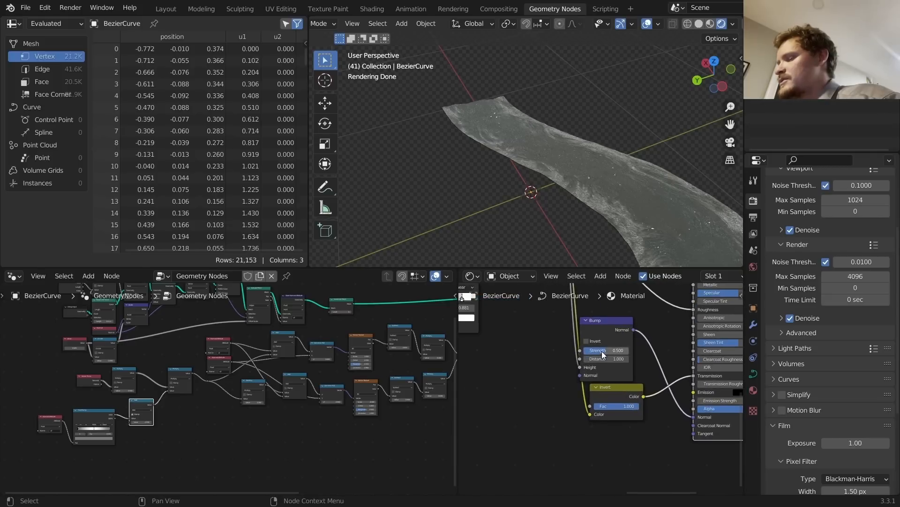
Step: Set the Bump Strength to 0.2 after a trial at zero, then preview playback
left_click_drag(601, 351, 563, 351)
key("ctrl+z")
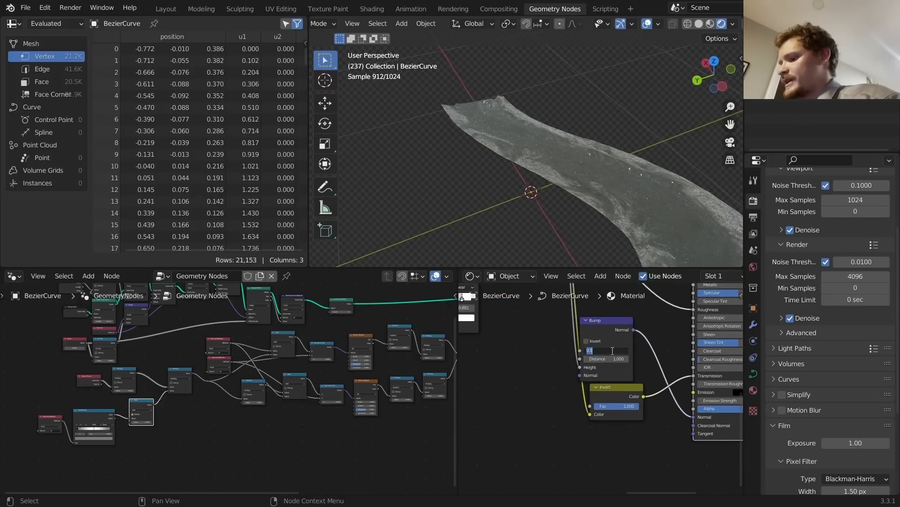
type("0.2")
key("Return")
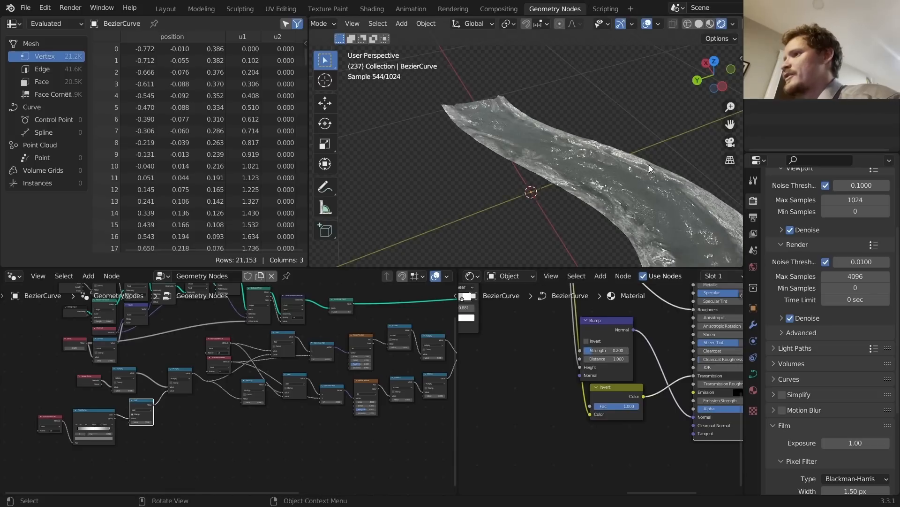
middle_click_drag(600, 167, 514, 146, "shift")
key("space")
key("space")
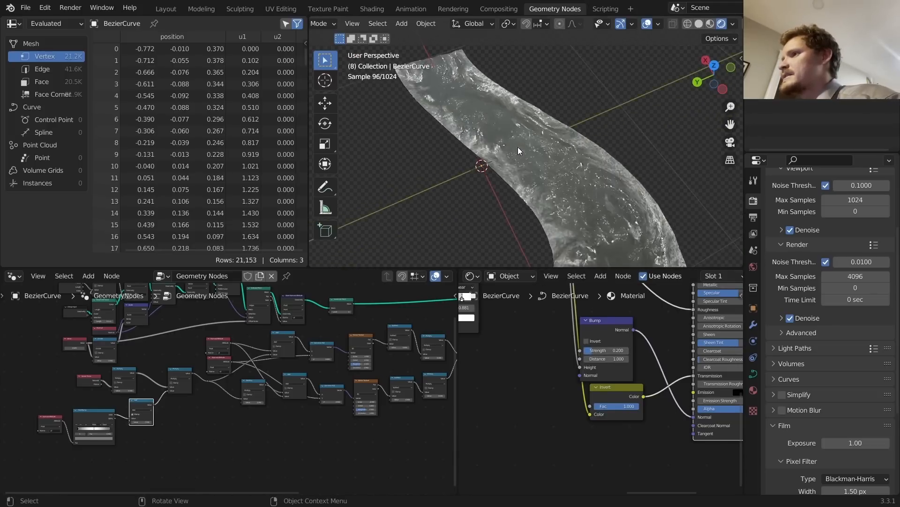
scroll(517, 147, "down", 4)
key("grave")
key("Escape")
Step: In Top view, extrude two new points from the river curve's lower end
key("Tab")
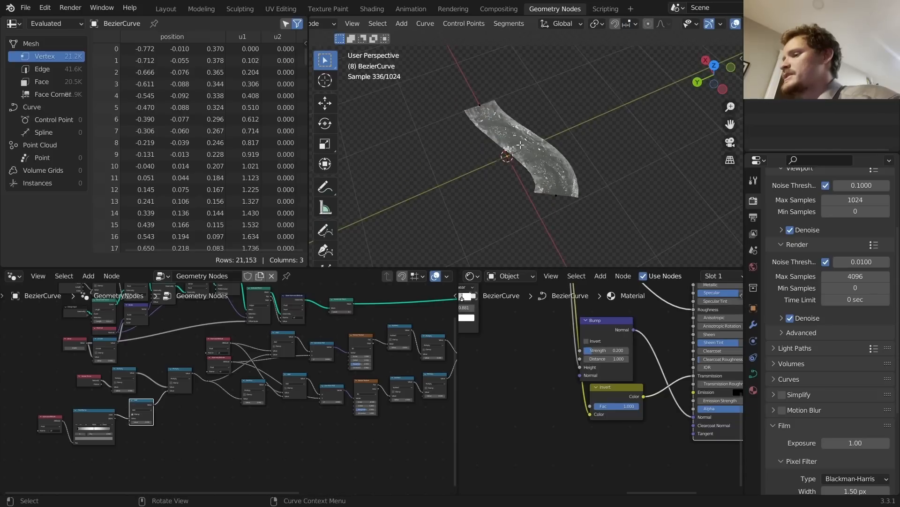
key("Tab")
key("Tab")
left_click_drag(539, 214, 602, 169)
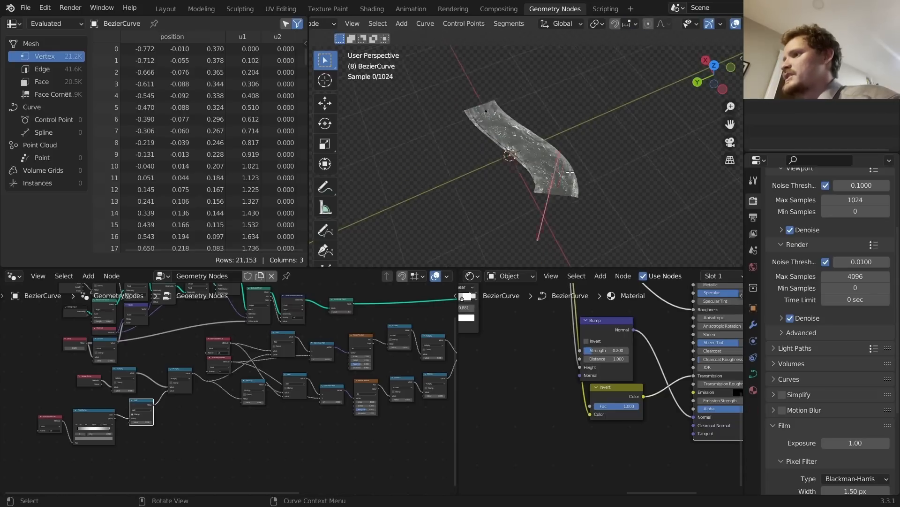
scroll(602, 165, "down", 3)
left_click(713, 66)
scroll(545, 140, "down", 4)
key("e")
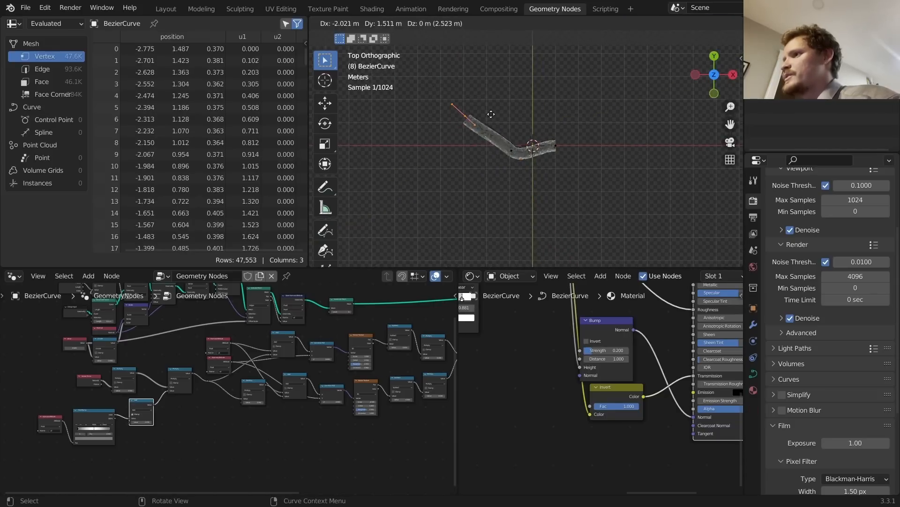
left_click(498, 104)
key("e")
left_click(565, 75)
Step: Rotate, move and scale the previous point's handles into a hooked bend, then play the animation
left_click_drag(437, 140, 490, 76)
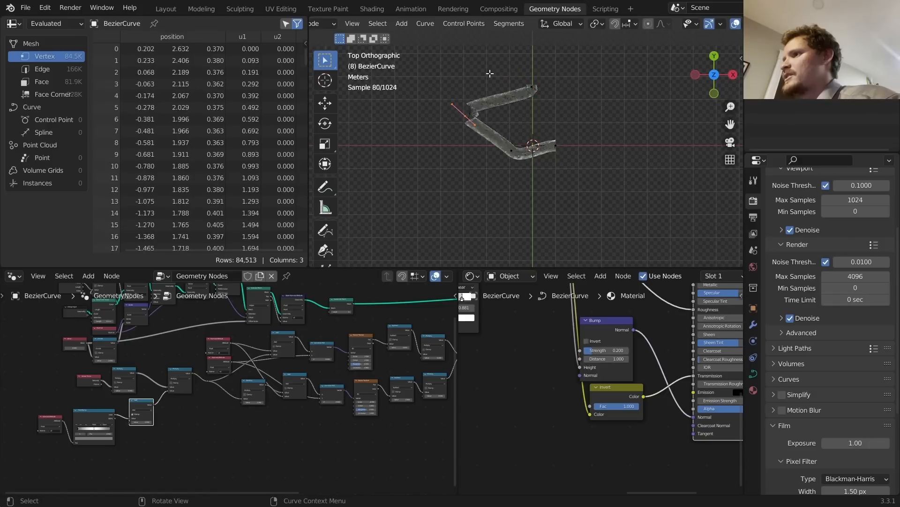
key("r")
left_click(549, 75)
key("r")
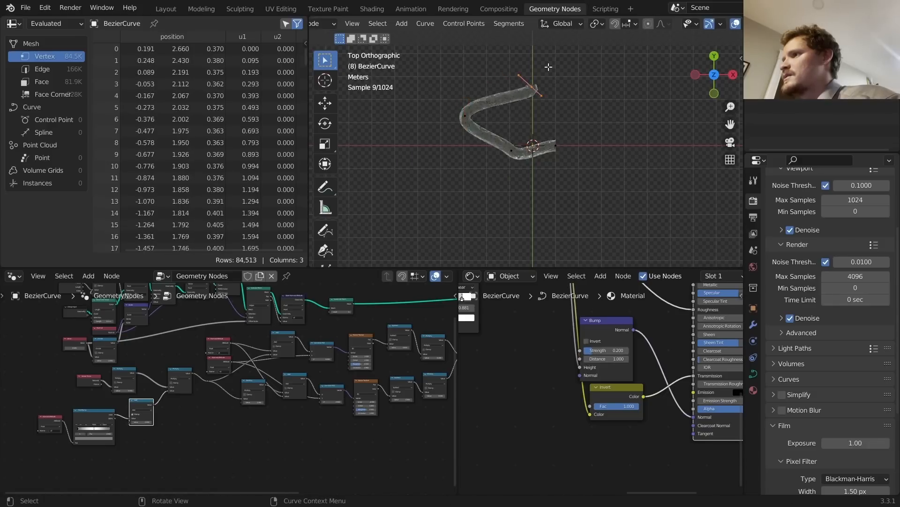
left_click(555, 71)
key("g")
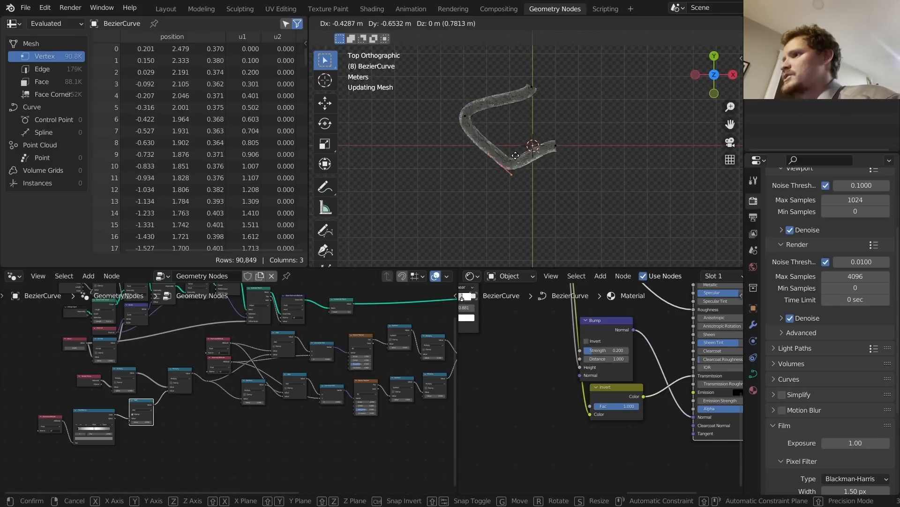
left_click(516, 156)
key("g")
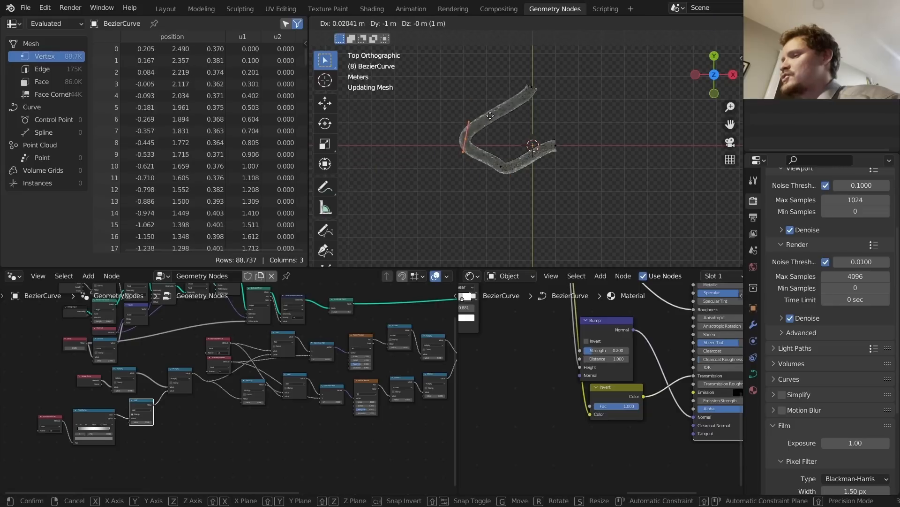
left_click(495, 81)
key("s")
left_click(505, 80)
key("Tab")
scroll(529, 136, "up", 6)
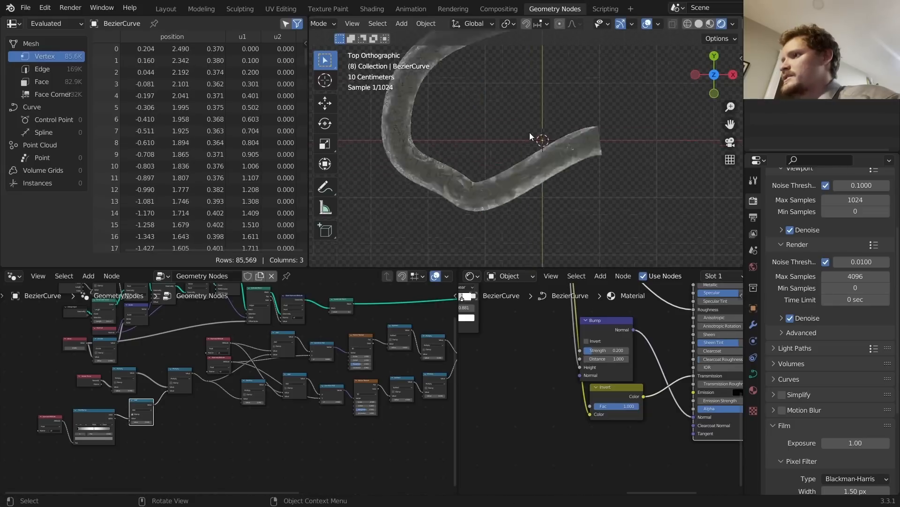
key("space")
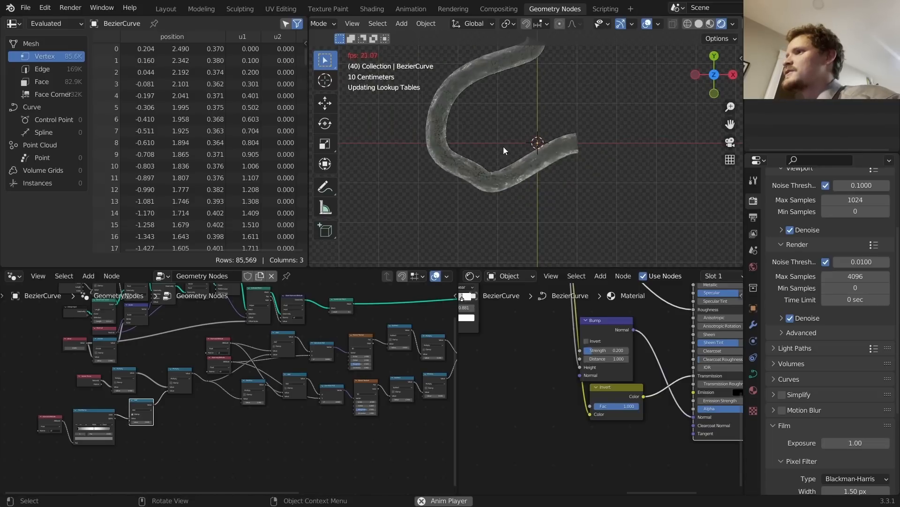
middle_click_drag(446, 115, 384, 75)
scroll(447, 121, "up", 5)
middle_click_drag(447, 121, 383, 86)
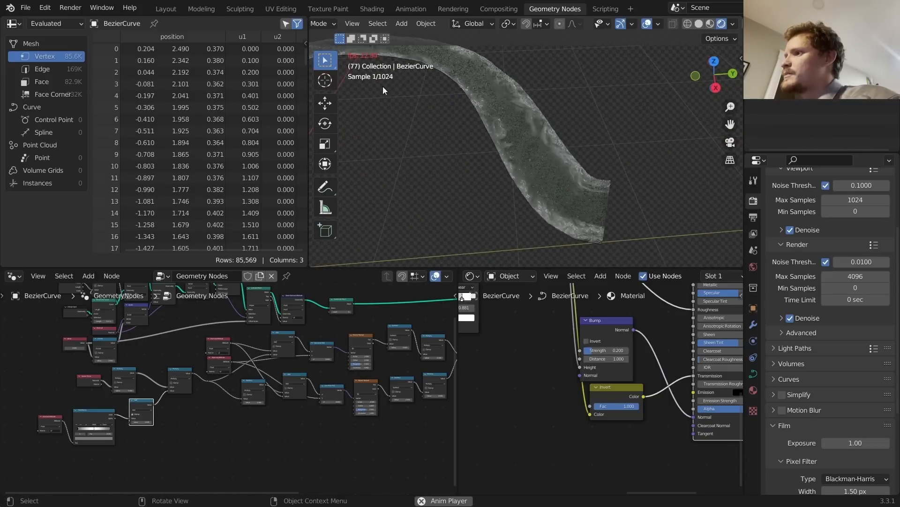
key("space")
left_click(698, 24)
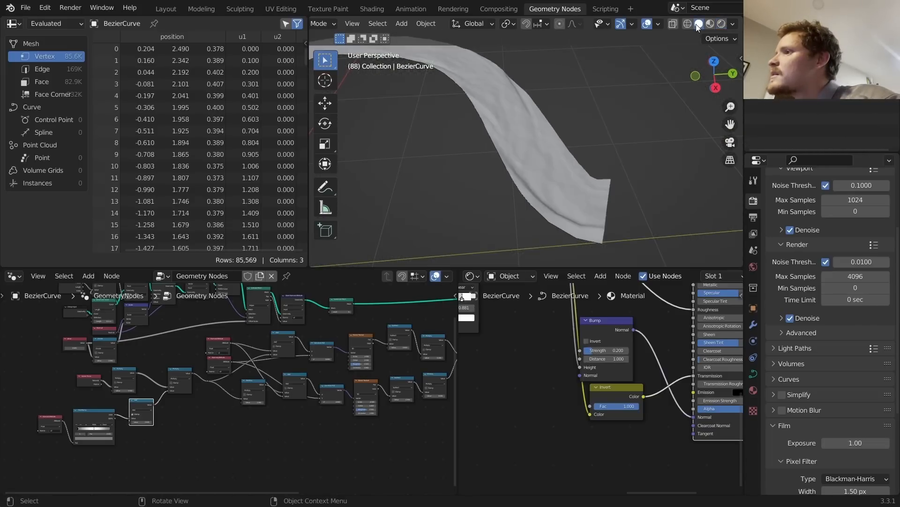
key("space")
middle_click_drag(423, 172, 394, 155)
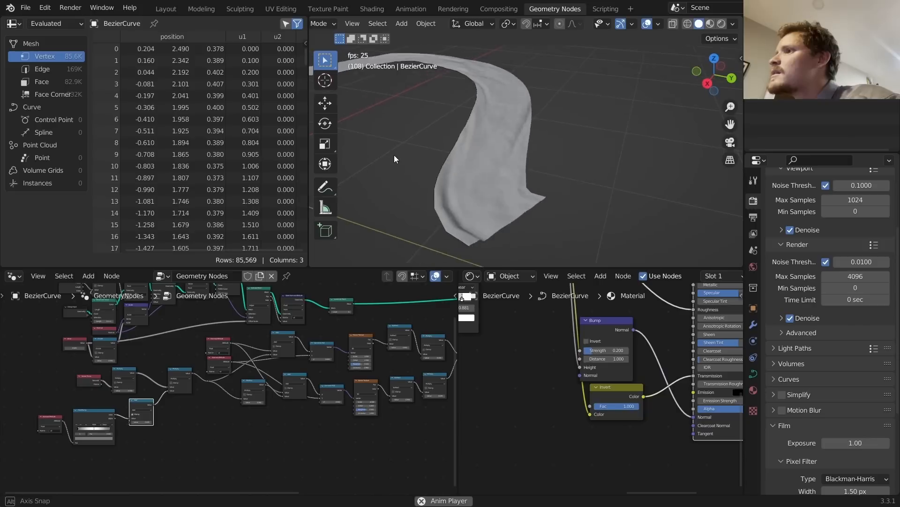
left_click(720, 25)
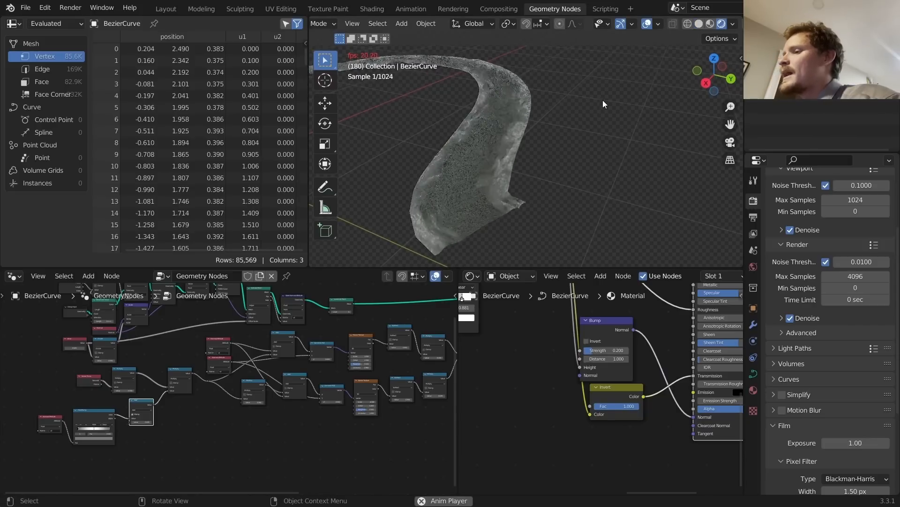
key("space")
scroll(497, 116, "down", 3)
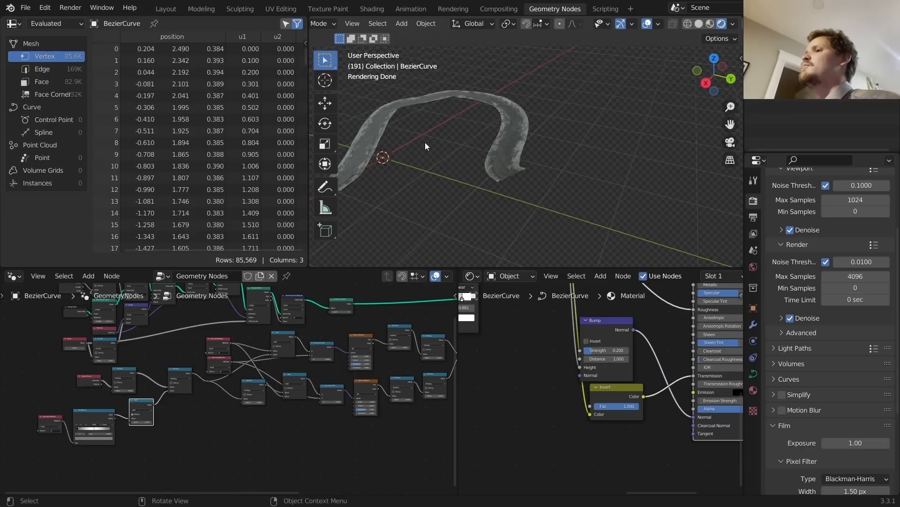
middle_click_drag(428, 143, 465, 144)
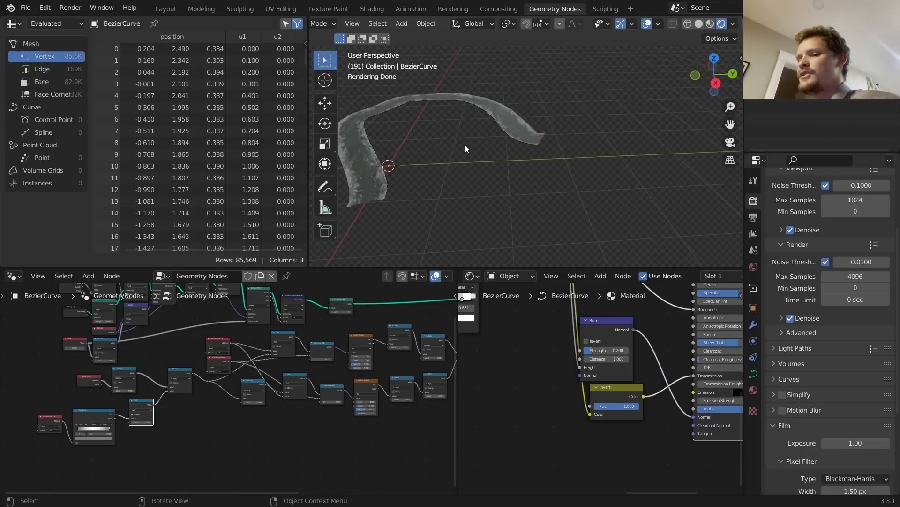
middle_click_drag(399, 167, 442, 162, "shift")
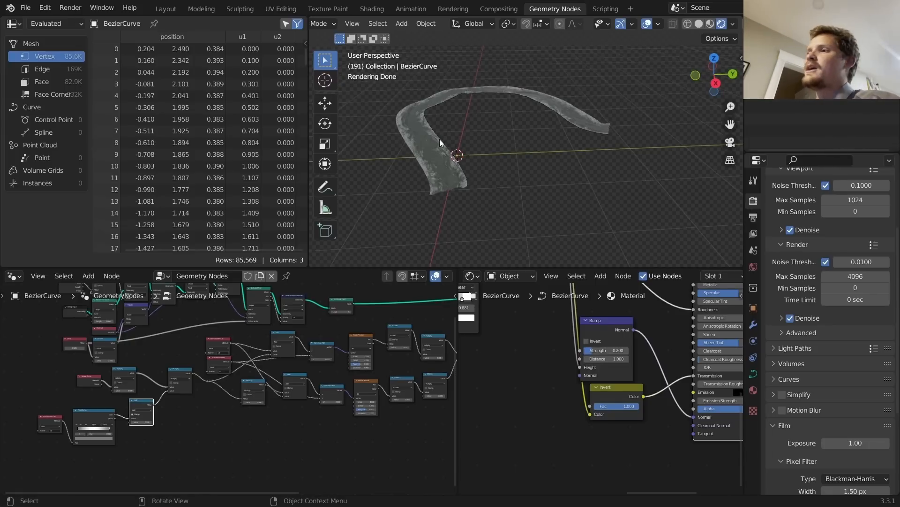
Step: Scale the river curve's points along Z to lift the ribbon into an arch, then play it
left_click(500, 92)
key("Tab")
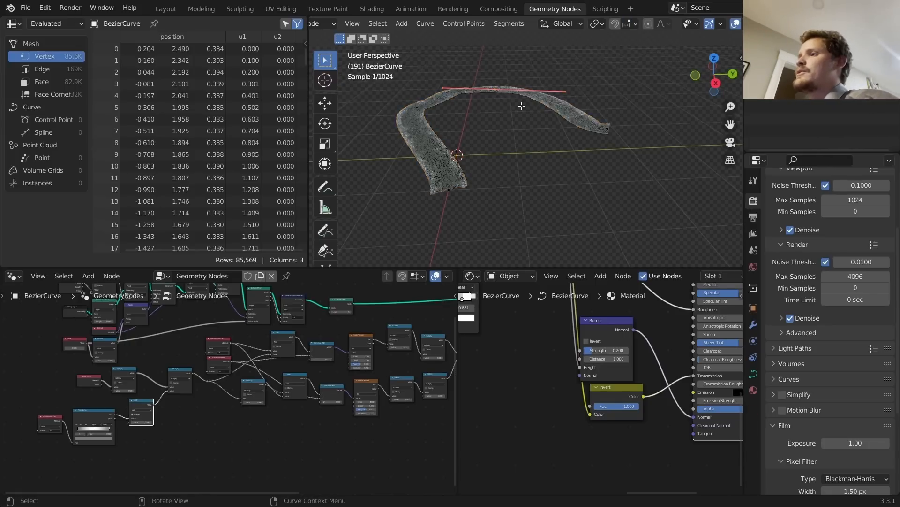
middle_click_drag(499, 92, 509, 81)
key("s")
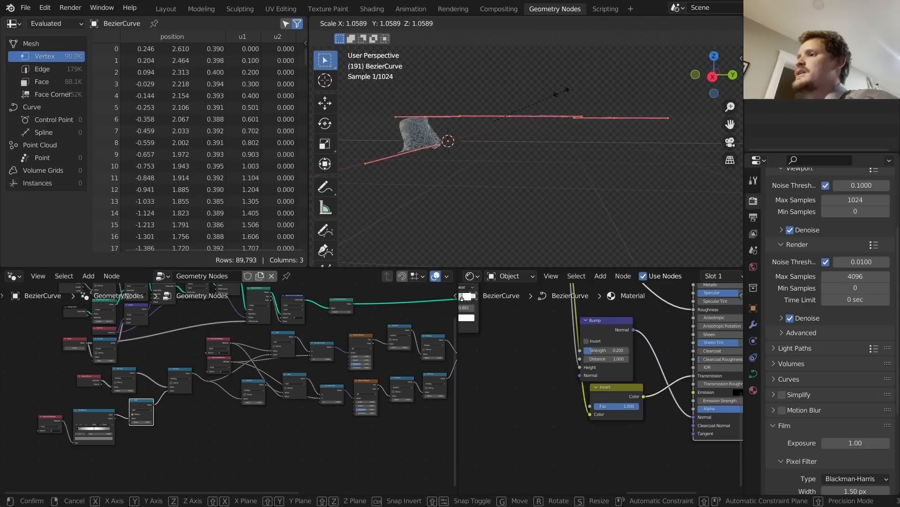
key("z")
left_click(606, 66)
key("Tab")
middle_click_drag(464, 144, 444, 162)
key("space")
scroll(397, 160, "up", 2)
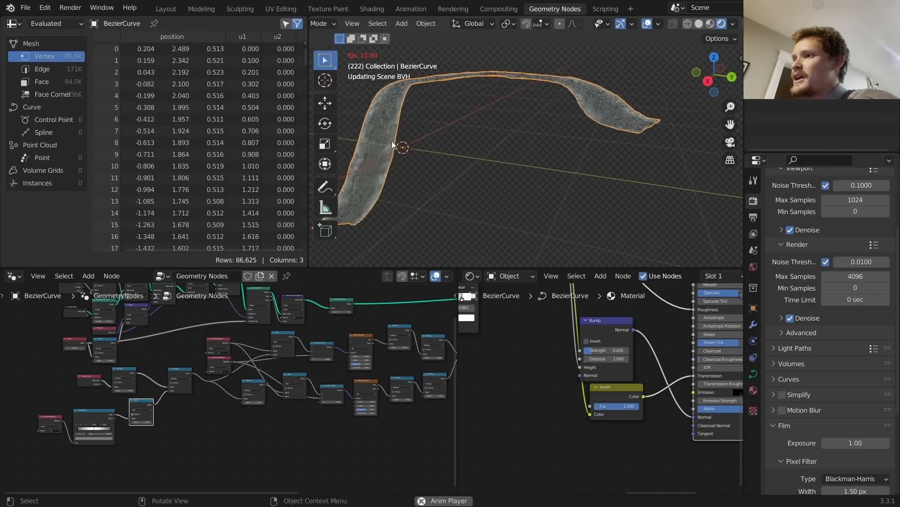
middle_click_drag(585, 108, 601, 143)
Step: Lower the curve points about 0.63 m along Z and stop playback
key("Tab")
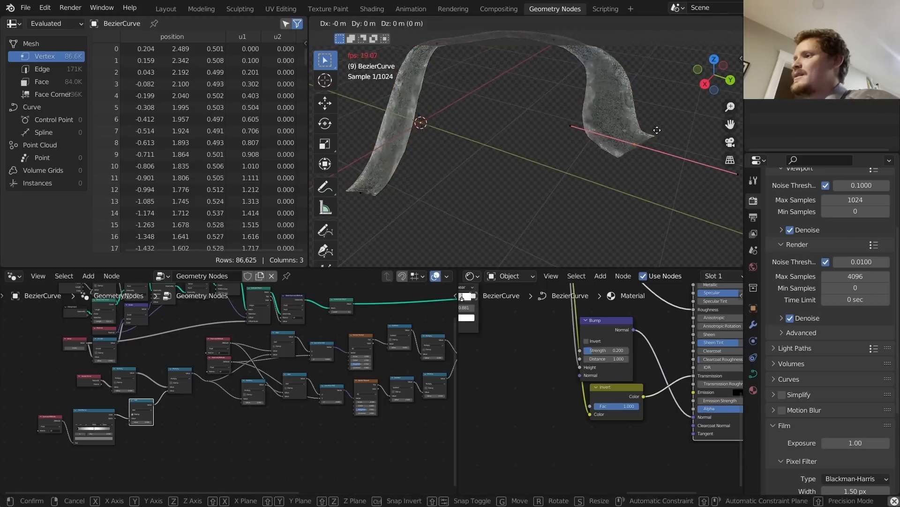
key("g")
key("z")
left_click(641, 180)
key("Tab")
middle_click_drag(641, 179, 616, 140)
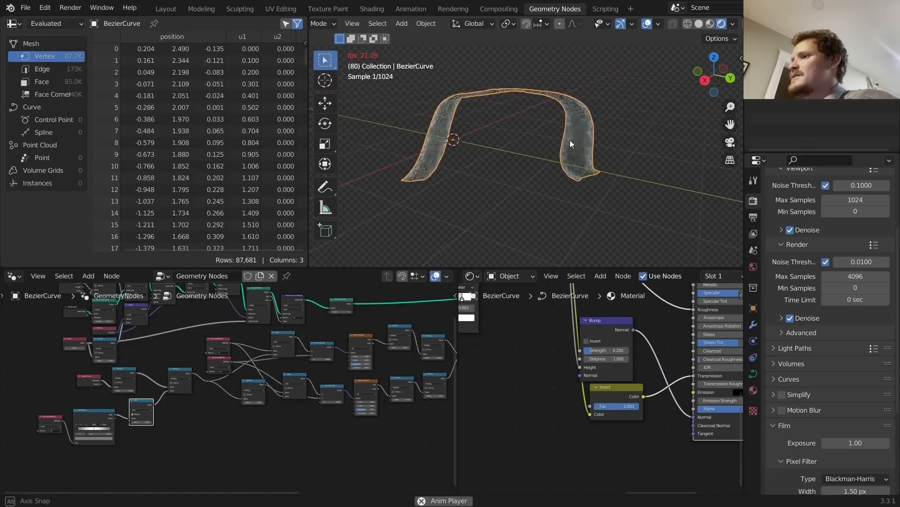
middle_click_drag(570, 140, 565, 168)
key("space")
Step: Delete the selected curve vertices
key("Tab")
key("x")
left_click(564, 168)
Step: Delete more curve points to shorten the ribbon, undoing the final deletion
key("x")
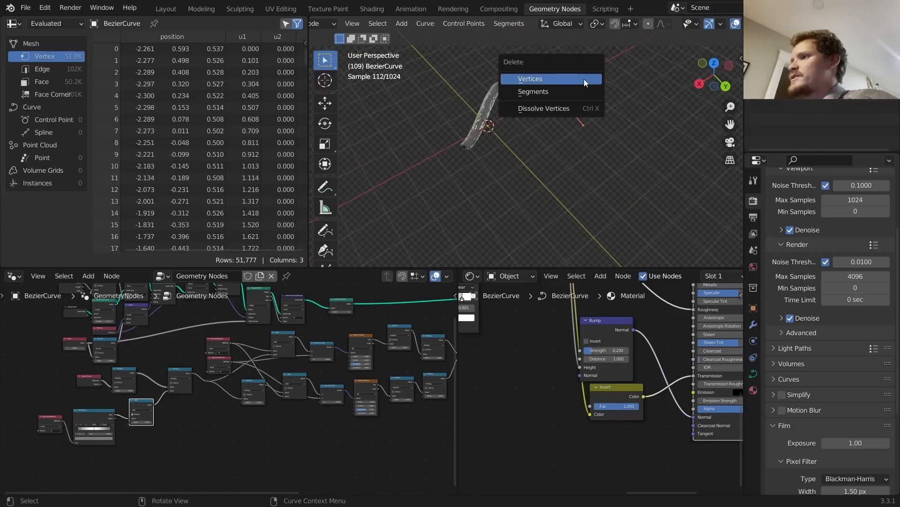
left_click(577, 79)
key("x")
left_click(476, 68)
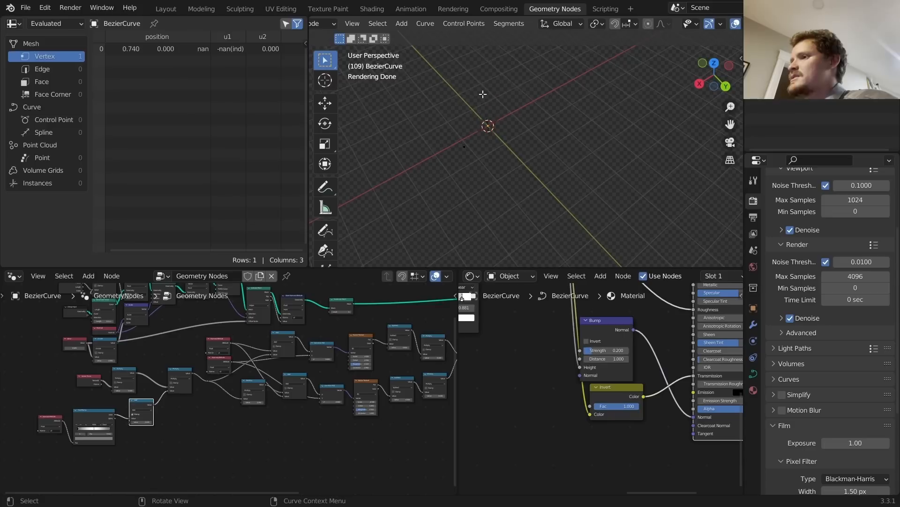
key("ctrl+z")
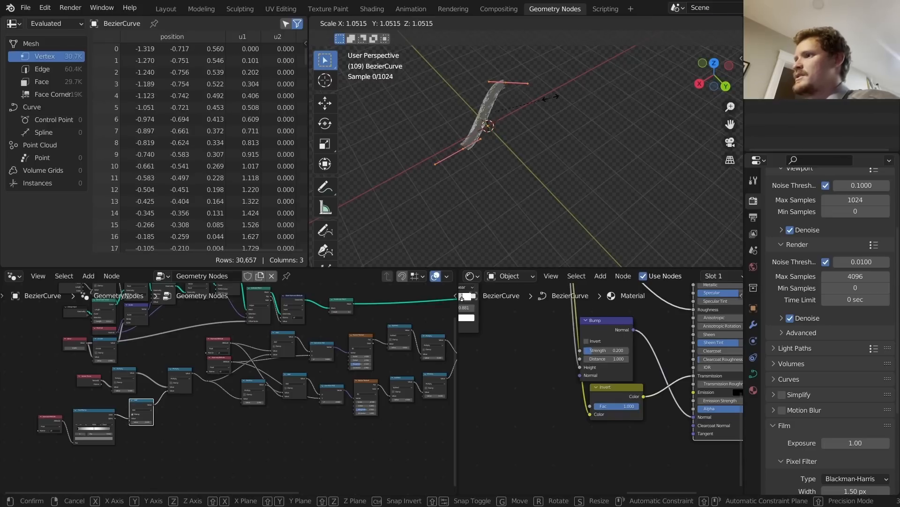
key("Tab")
Step: Scale the ribbon and rotate it 20.75° about Z
middle_click_drag(407, 124, 583, 178)
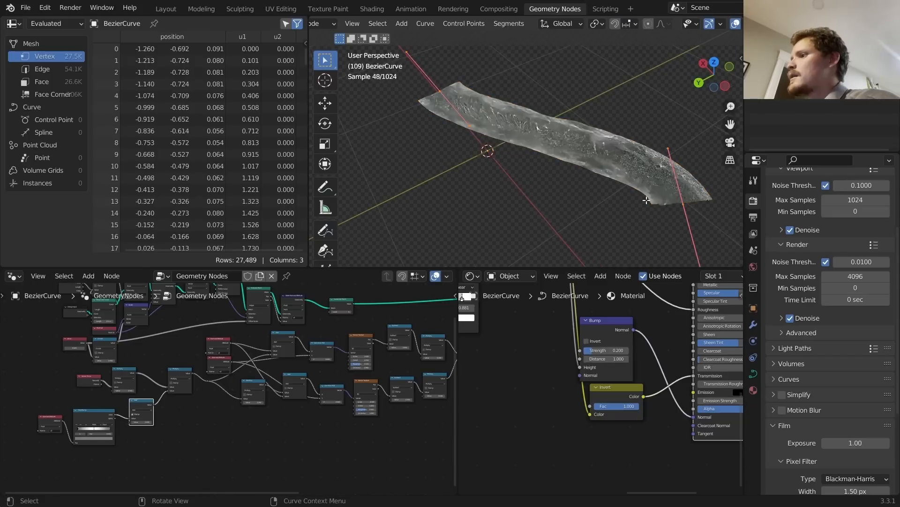
key("r")
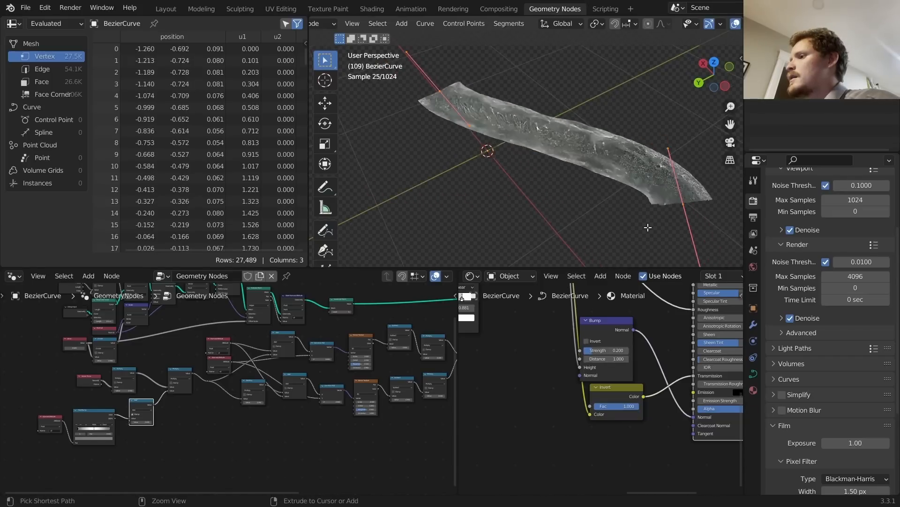
key("s")
left_click(702, 154)
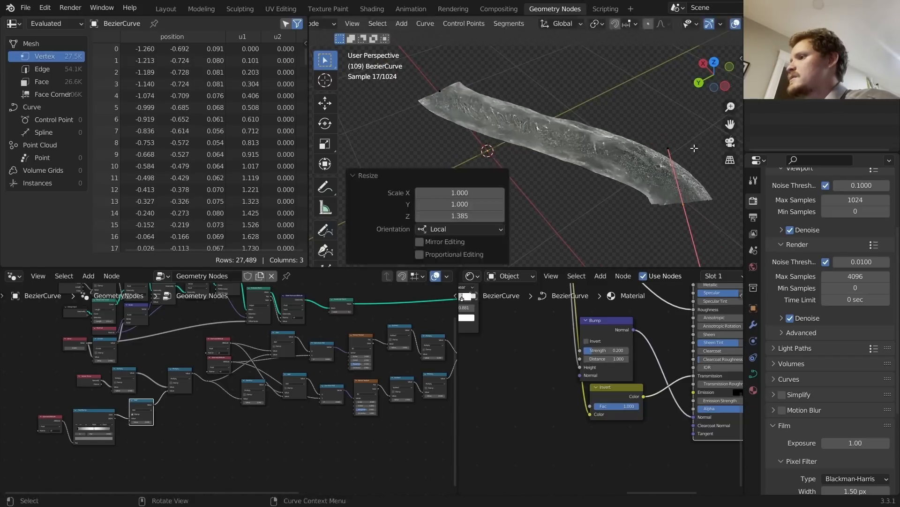
key("r")
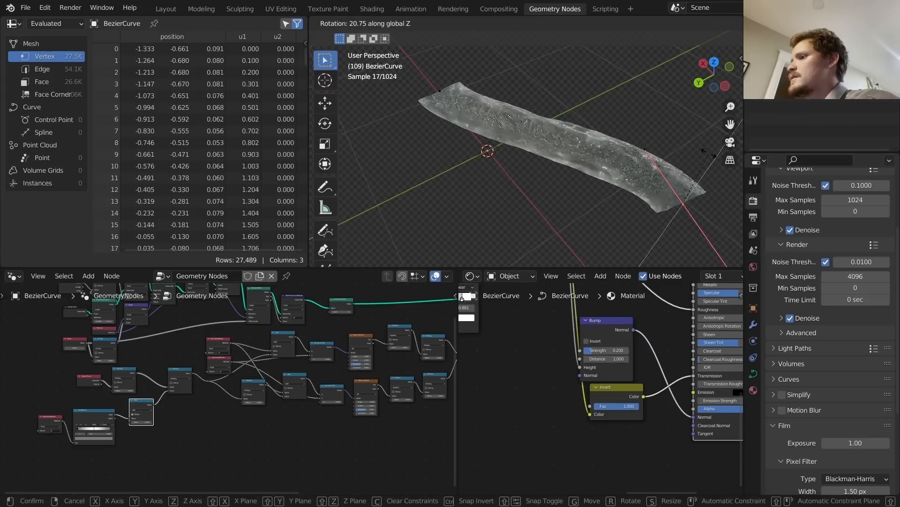
left_click(710, 167)
Step: Play the animation to review the rotated ribbon
key("Tab")
middle_click_drag(622, 162, 555, 160)
scroll(623, 150, "up", 1)
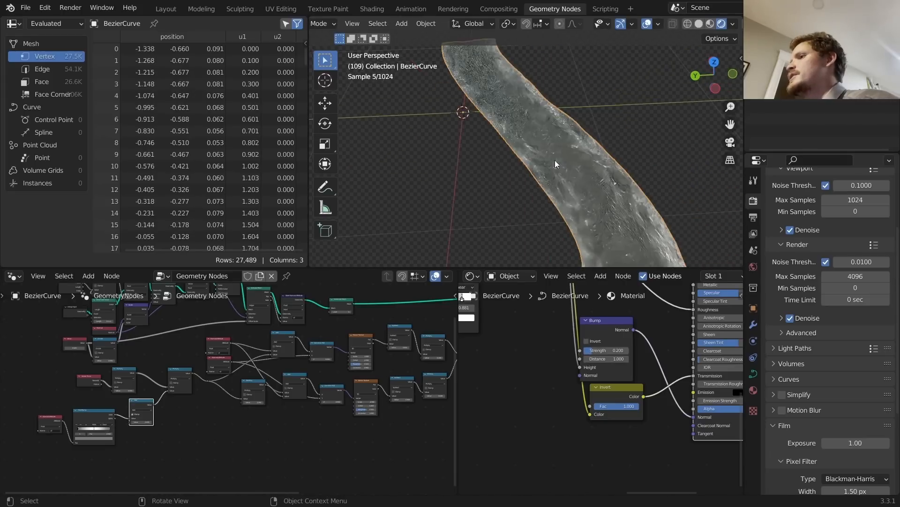
key("space")
scroll(569, 151, "down", 4)
key("space")
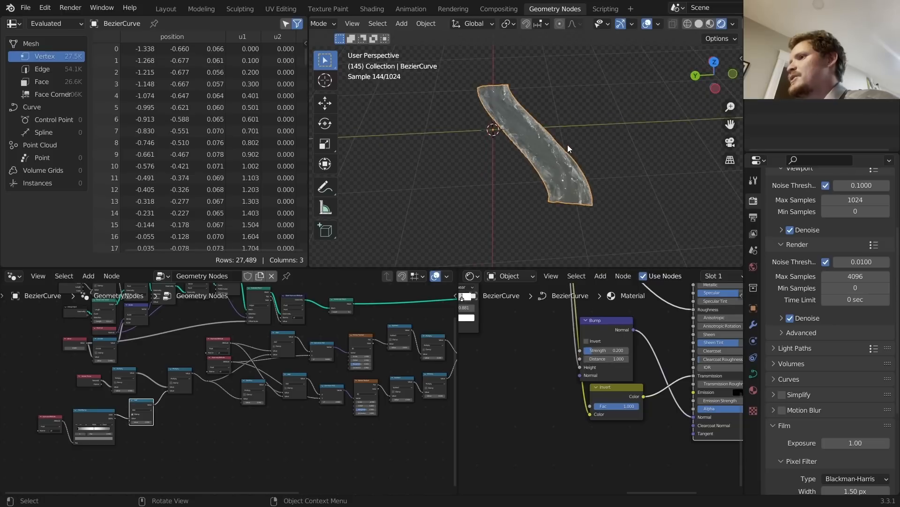
Step: Sketch a second winding river curve with the Draw tool in top view and preview both
key("Tab")
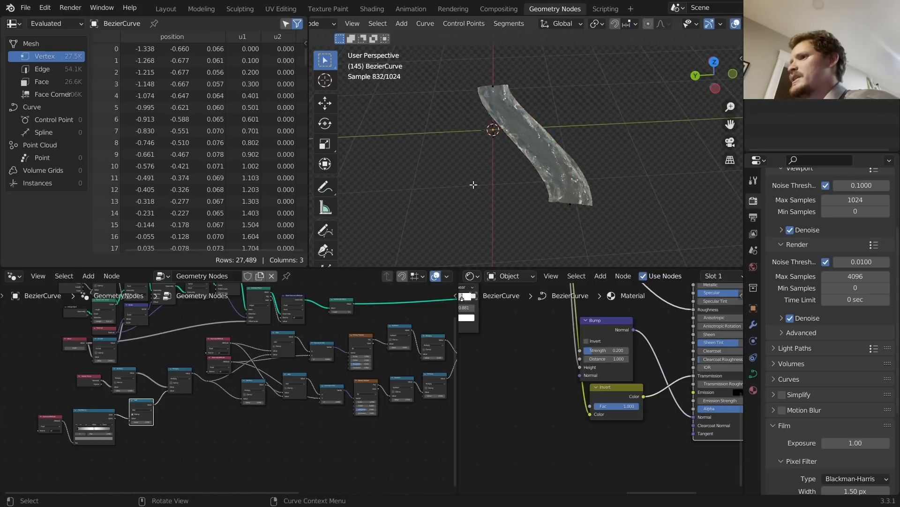
left_click(325, 229)
mouse_move(391, 137)
left_mouse_down()
mouse_move(393, 183)
mouse_move(488, 207)
left_mouse_up()
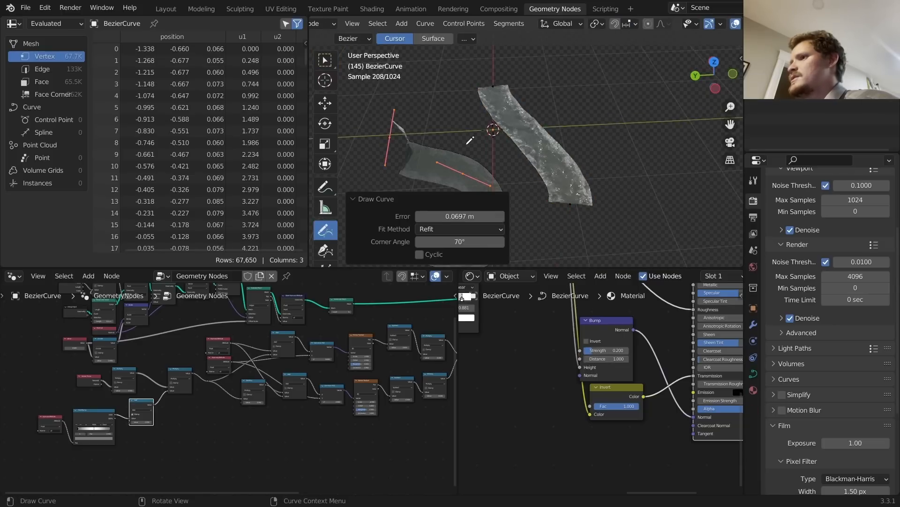
key("ctrl+z")
left_click(714, 63)
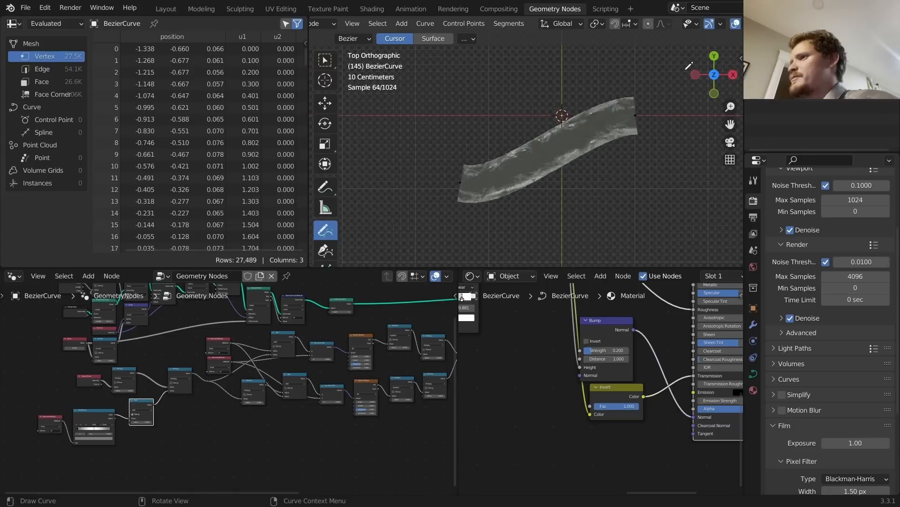
left_click_drag(609, 74, 643, 43)
key("Tab")
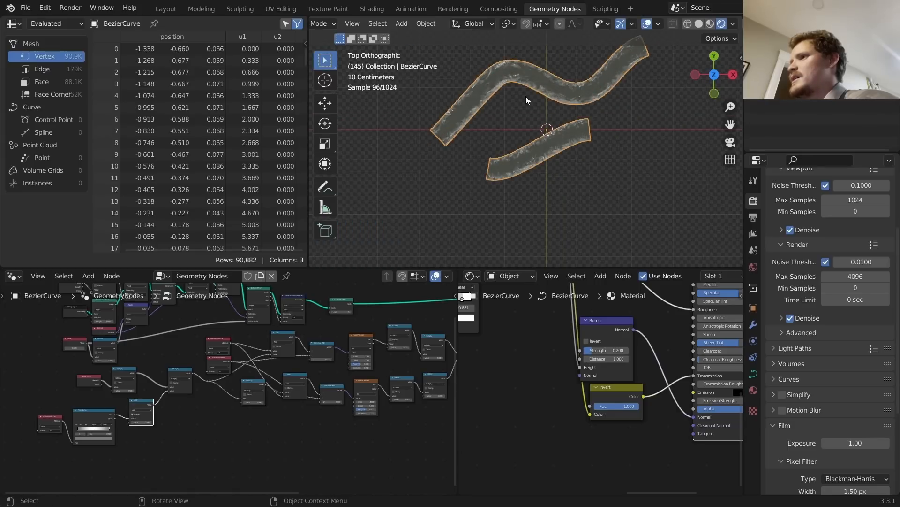
key("space")
middle_click_drag(508, 86, 527, 69)
scroll(576, 100, "up", 5)
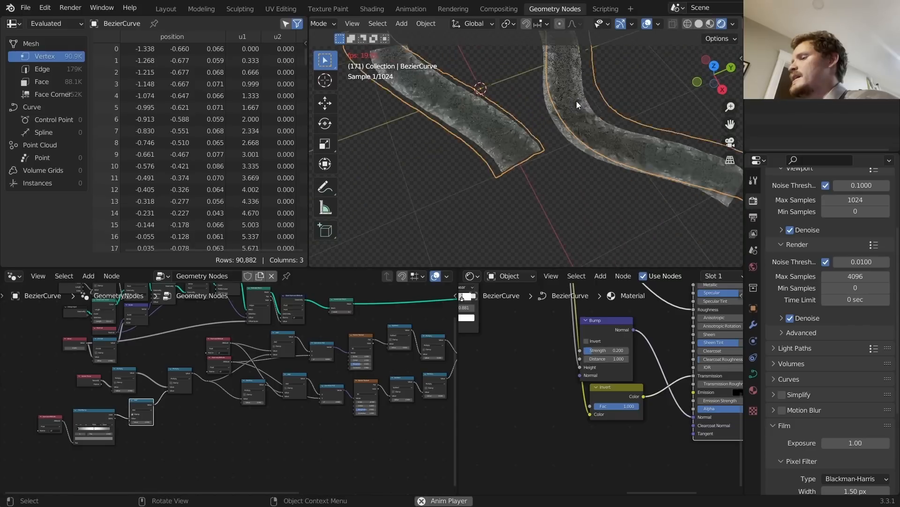
key("space")
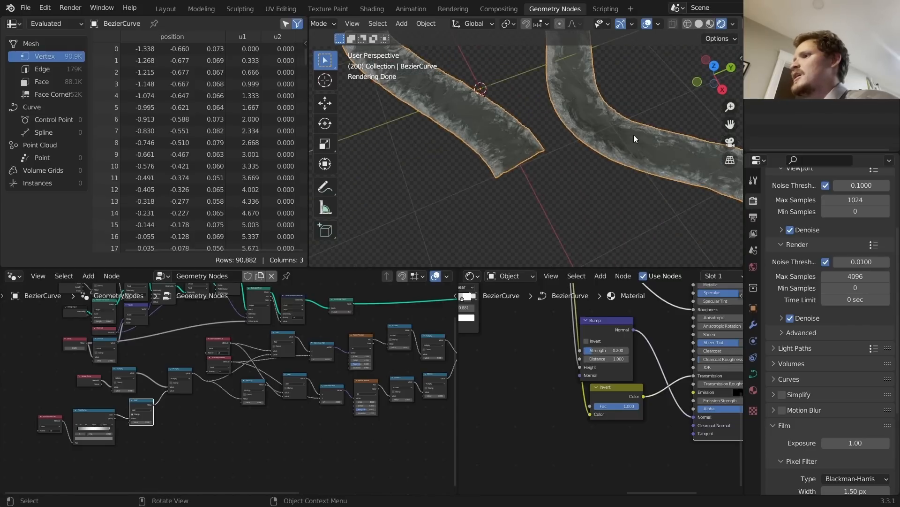
Step: Undo the drawn curve back to the single ribbon and replay the animation
middle_click_drag(612, 116, 581, 100)
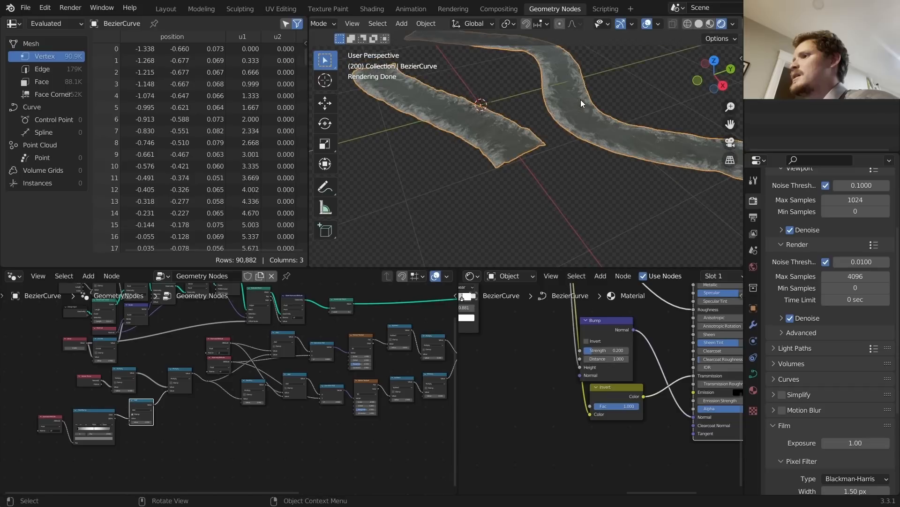
key("ctrl+z")
key("ctrl+z")
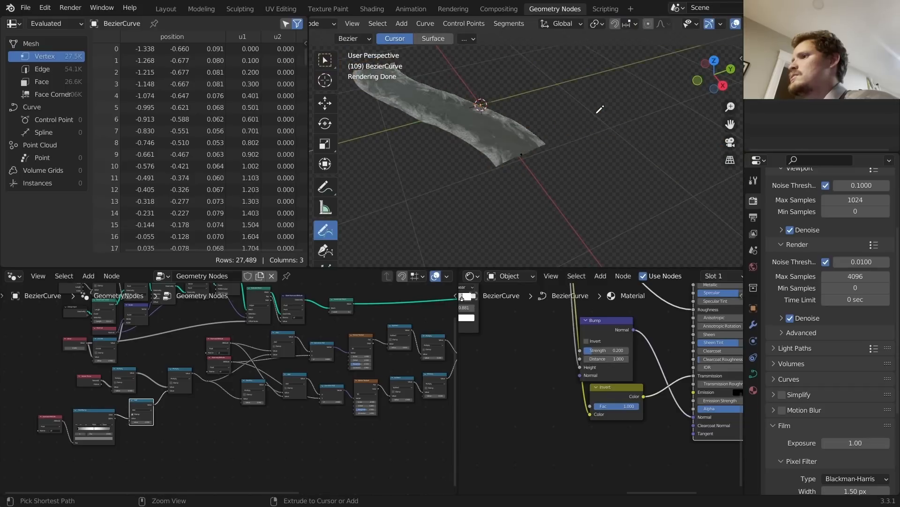
key("Tab")
middle_click_drag(486, 142, 536, 170, "shift")
key("space")
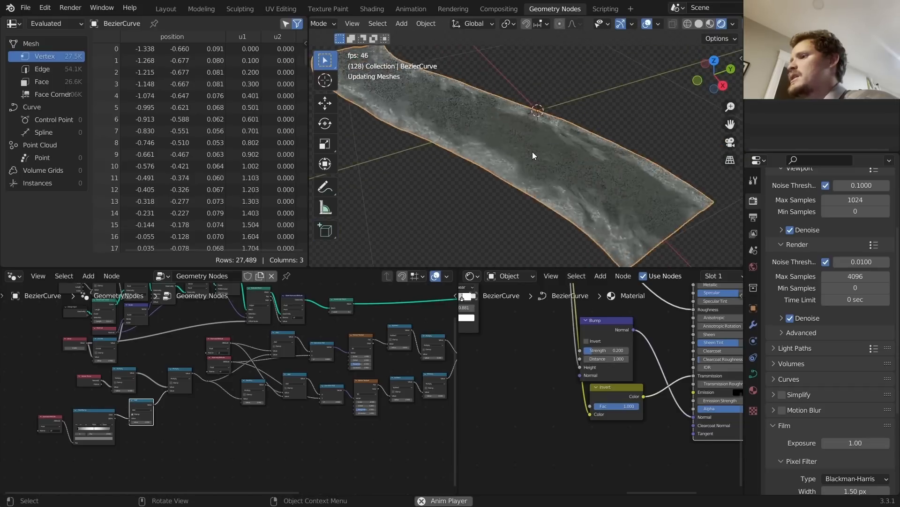
key("space")
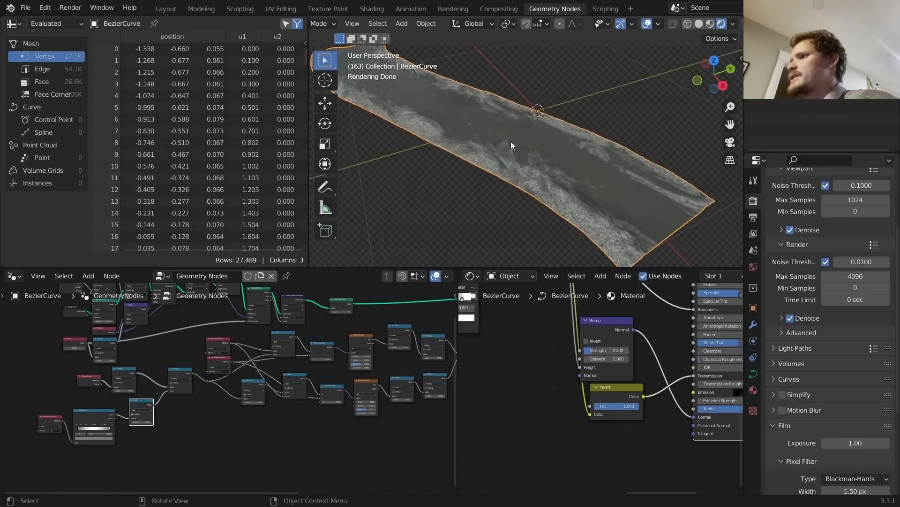
middle_click_drag(480, 134, 497, 183)
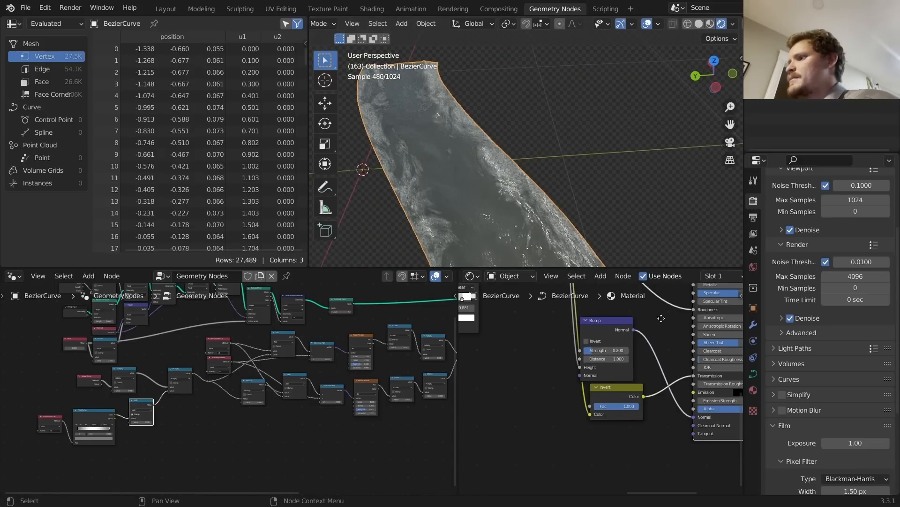
Step: Duplicate the Multiply node onto the ColorRamp link and set its value to 0.750
middle_click_drag(662, 318, 634, 361)
key("ctrl+z")
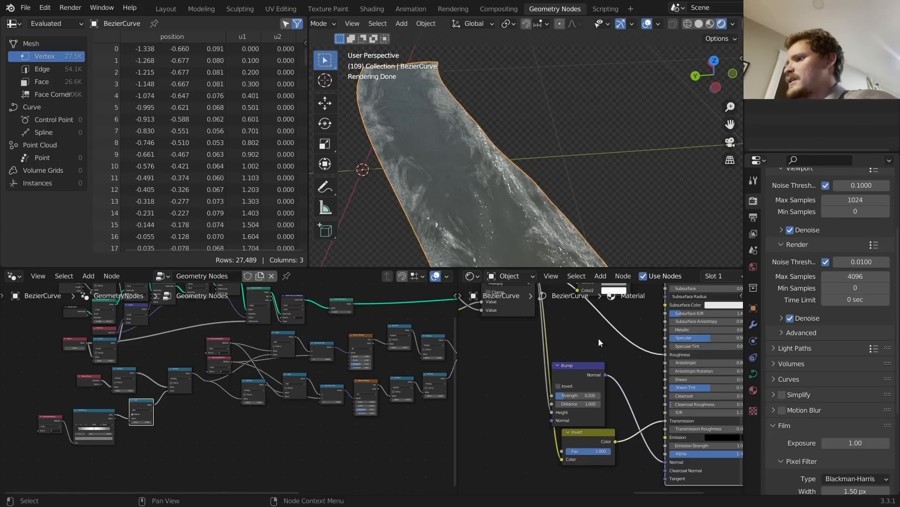
middle_click_drag(599, 337, 466, 426)
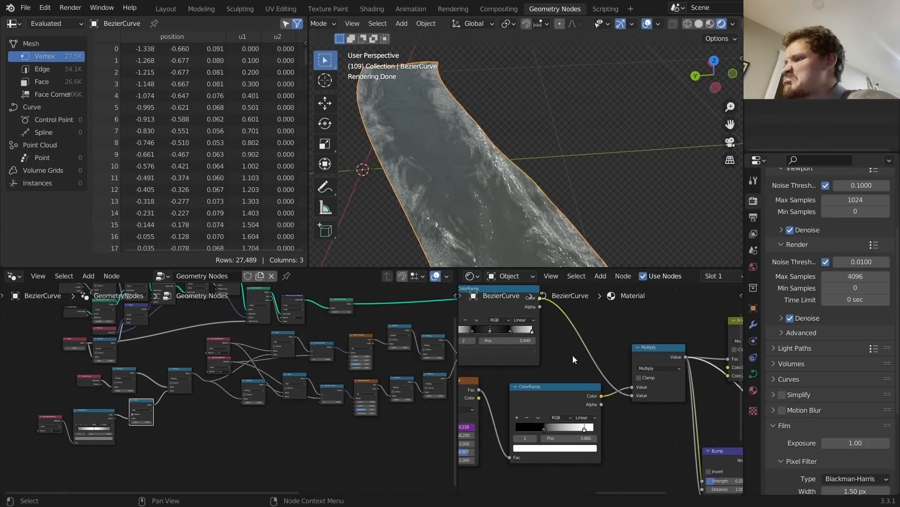
key("shift+d")
left_click(581, 334)
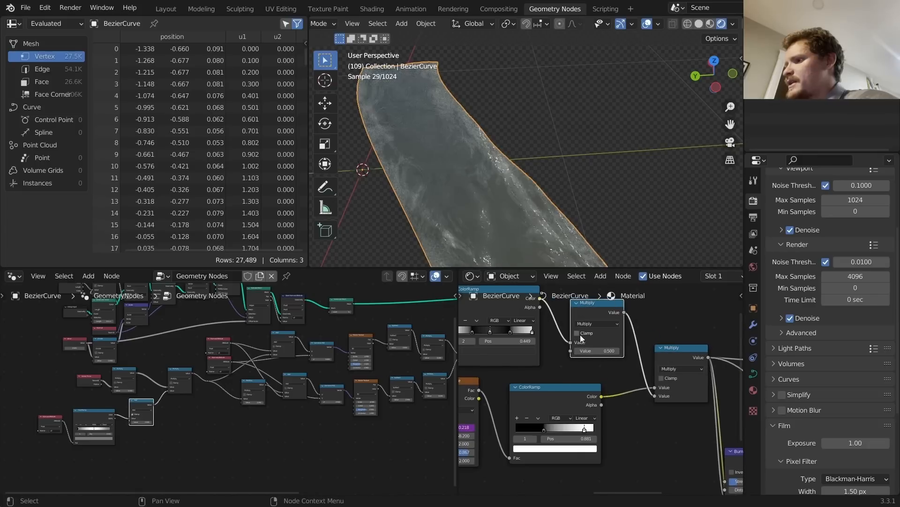
key("Return")
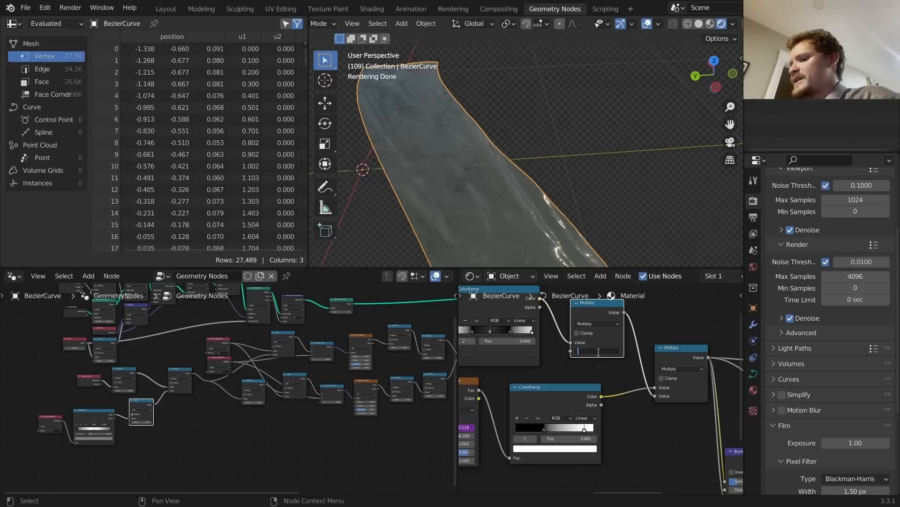
left_click(599, 352)
type(".75")
key("Return")
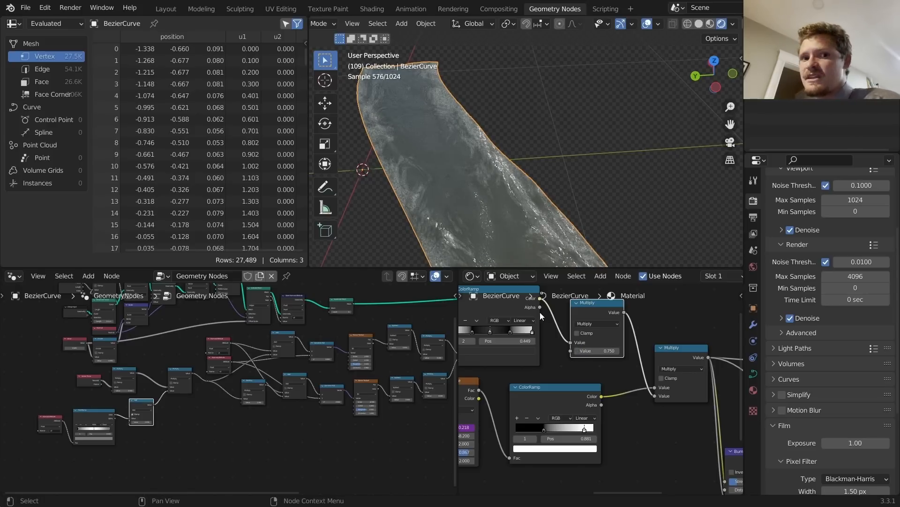
Step: Play the animation and orbit around the river to check the softened foam
scroll(506, 166, "down", 5)
key("space")
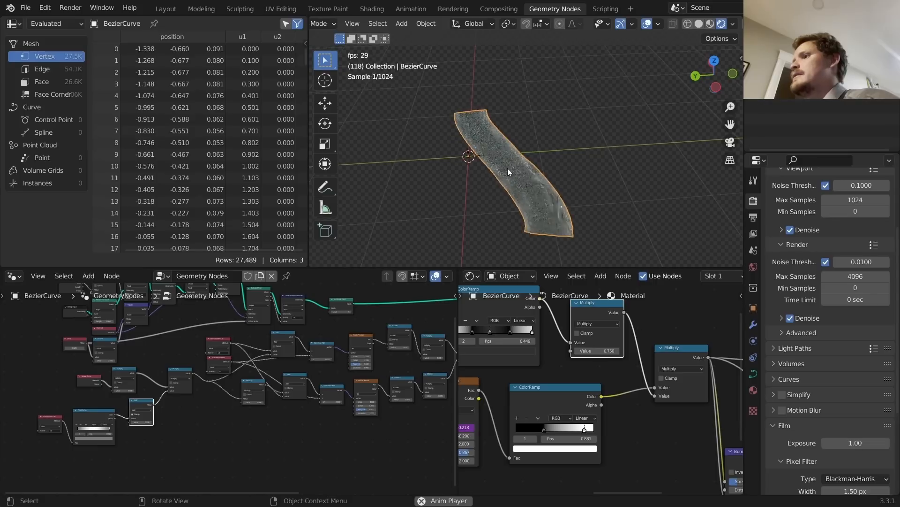
key("space")
key("space")
key("space")
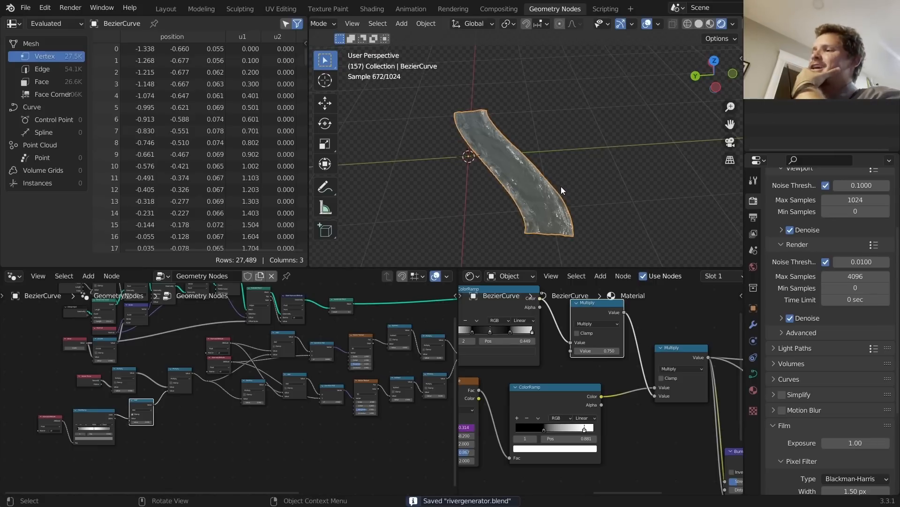
scroll(549, 195, "up", 4)
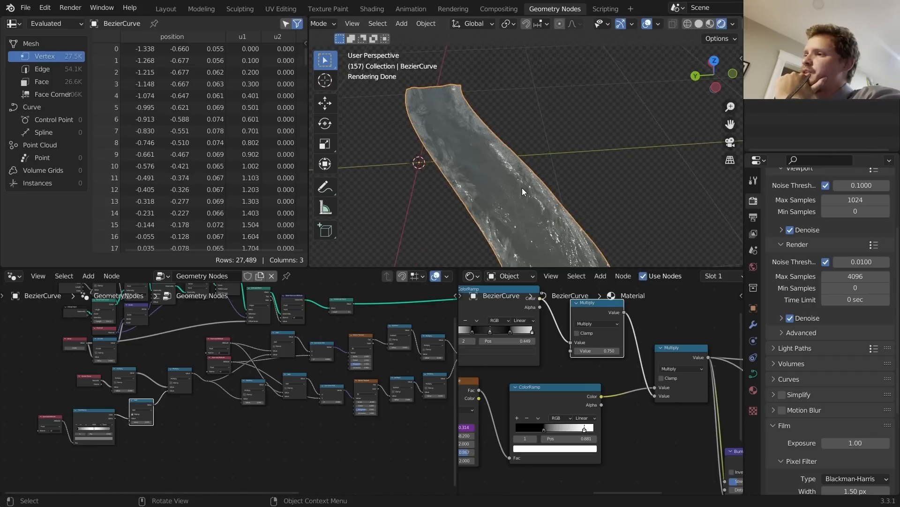
middle_click_drag(522, 187, 407, 157)
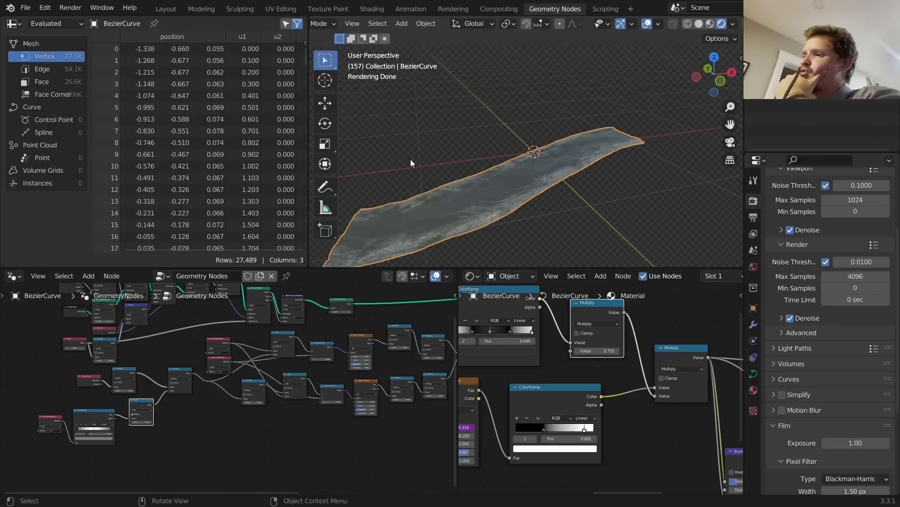
middle_click_drag(412, 160, 582, 201)
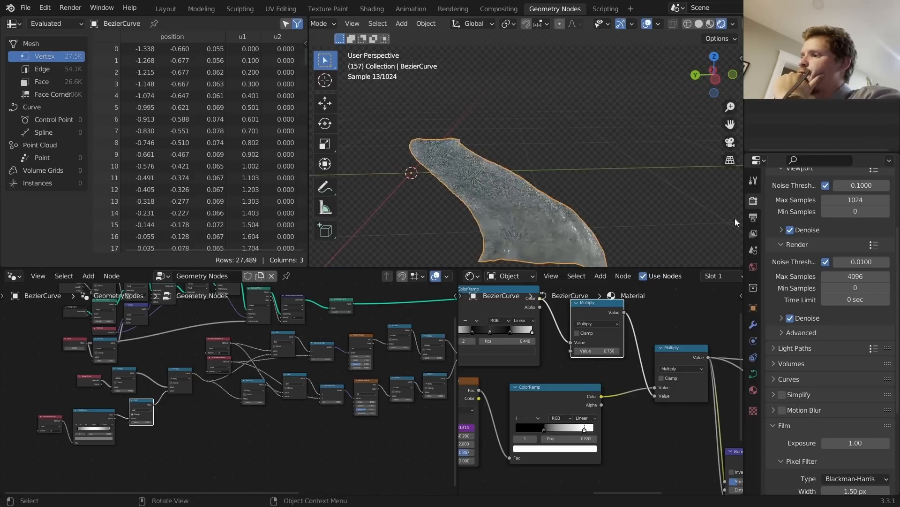
Step: Load museumplein_2k.hdr as the world environment image and preview the river under it
left_click(755, 266)
left_click(873, 287)
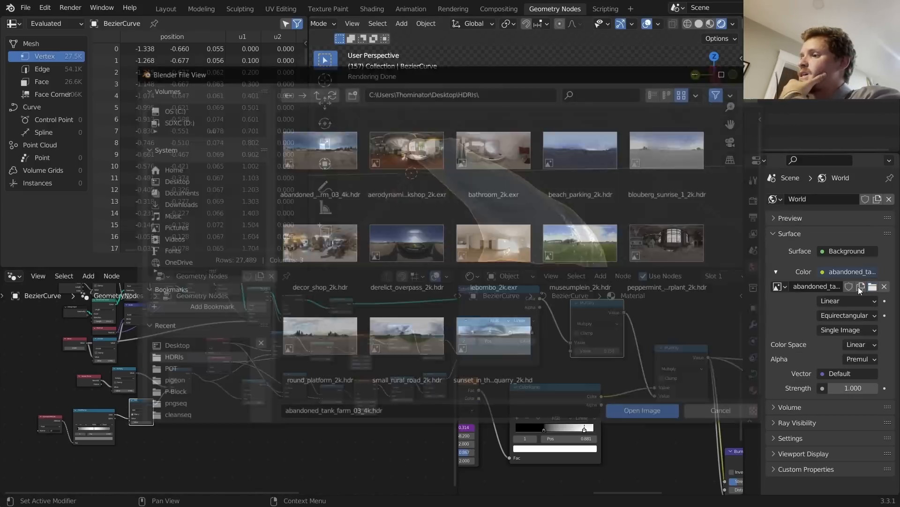
double_click(620, 220)
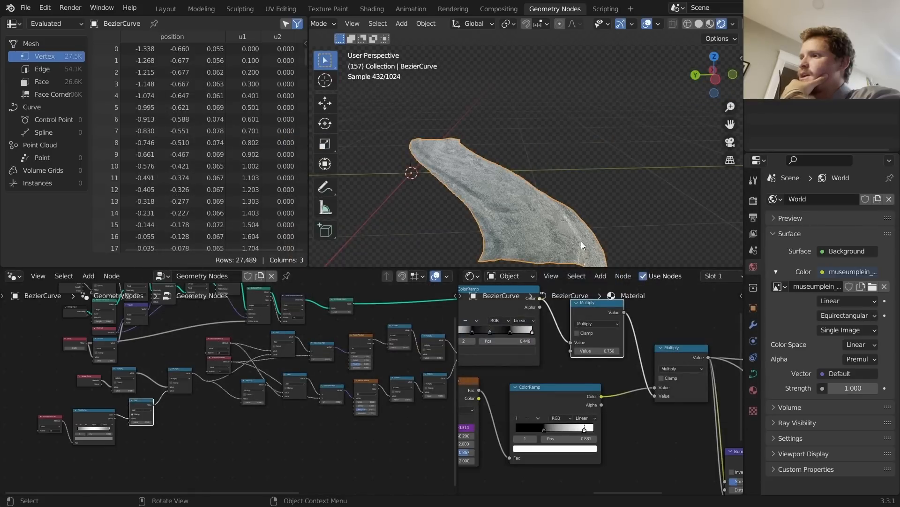
middle_click_drag(496, 170, 519, 223)
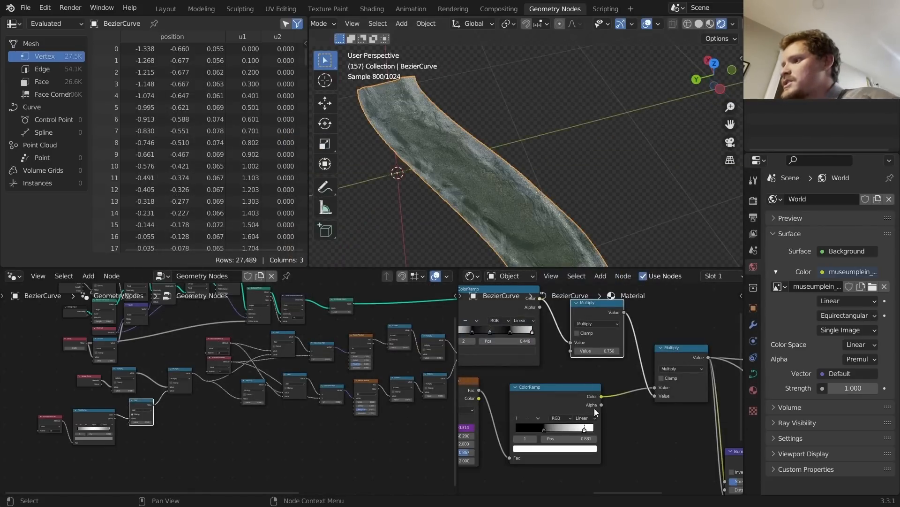
Step: Set the Bump node's strength to 0.100
middle_click_drag(598, 405, 480, 464)
mouse_move(630, 332)
left_mouse_down()
mouse_move(602, 333)
mouse_move(629, 334)
left_mouse_up()
left_click(628, 334)
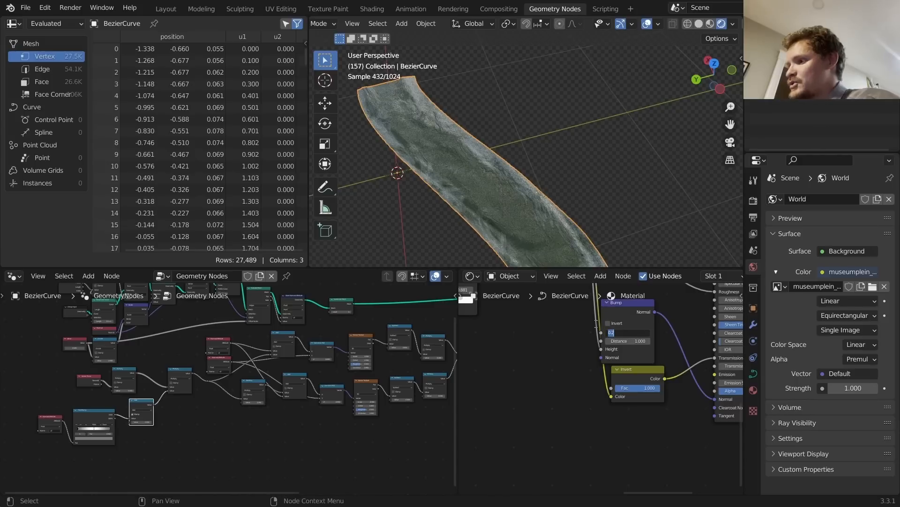
type("0.1")
key("Return")
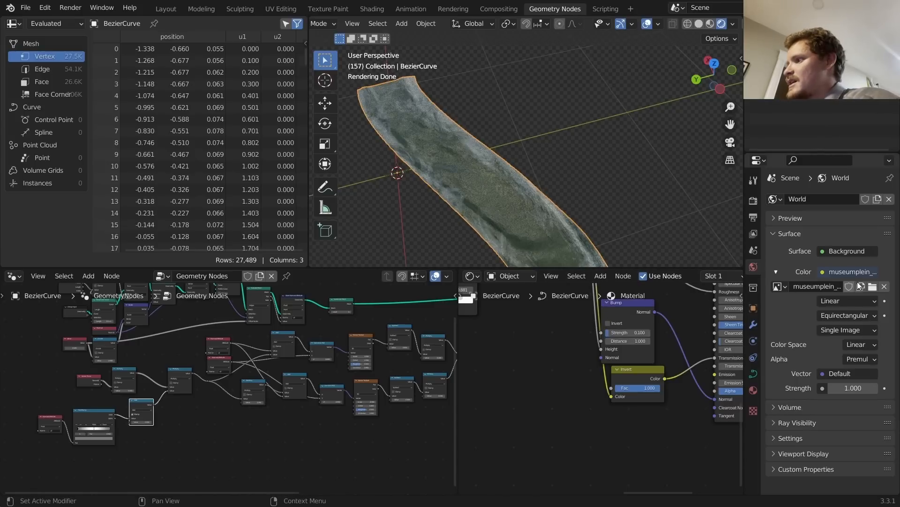
Step: Switch the world image back to the abandoned tank farm HDRI and play the animation
left_click(780, 286)
left_click(657, 418)
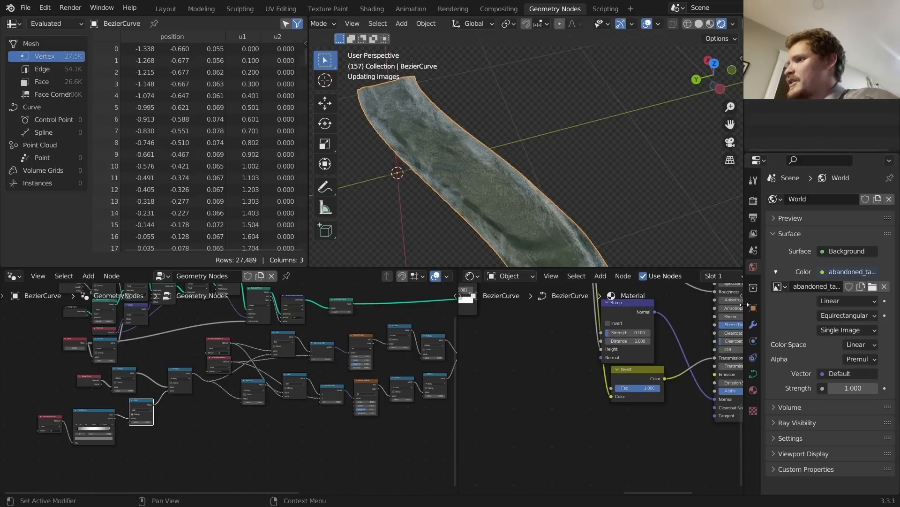
middle_click_drag(658, 235, 536, 190)
key("space")
key("space")
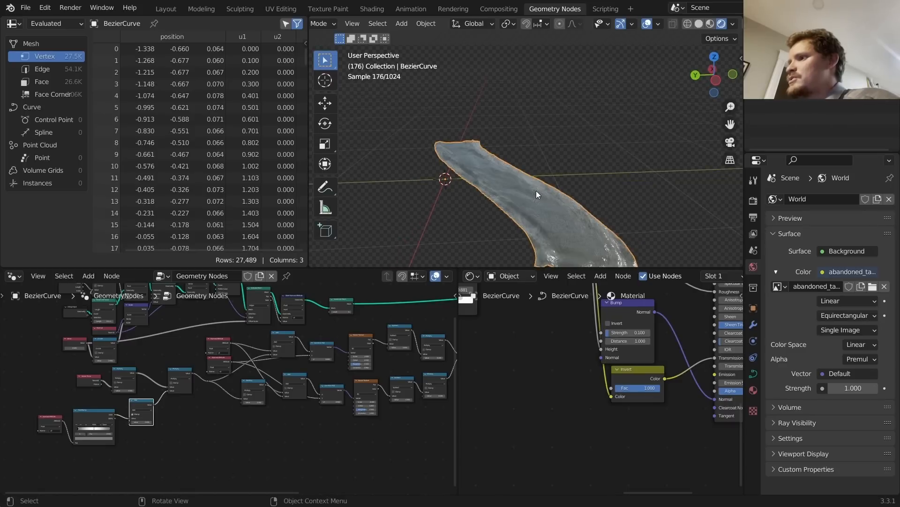
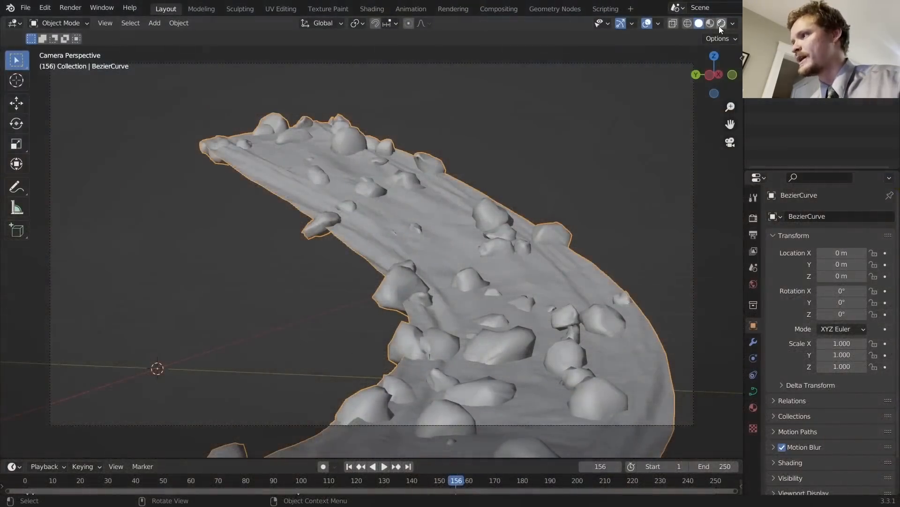
Step: Render the river in Rendered shading, play the animation to frame 169, and view it through the scene camera
left_click(720, 25)
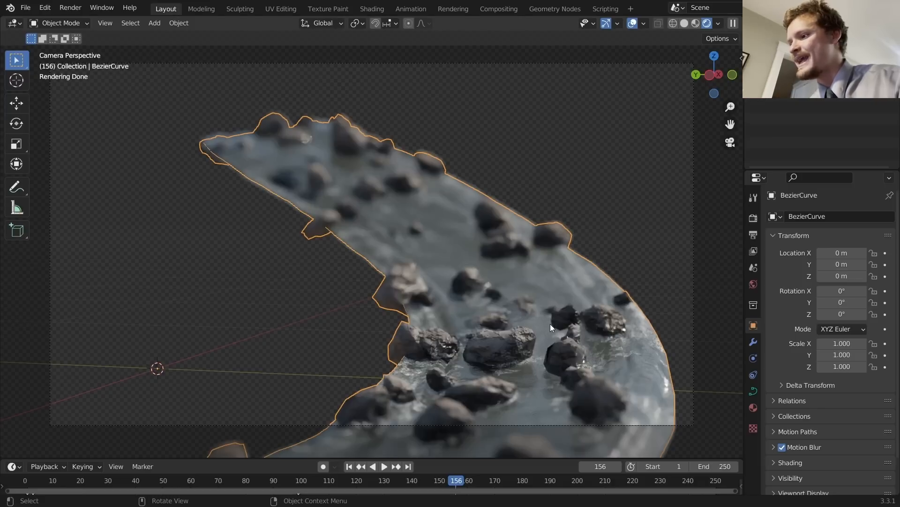
middle_click_drag(551, 324, 468, 275)
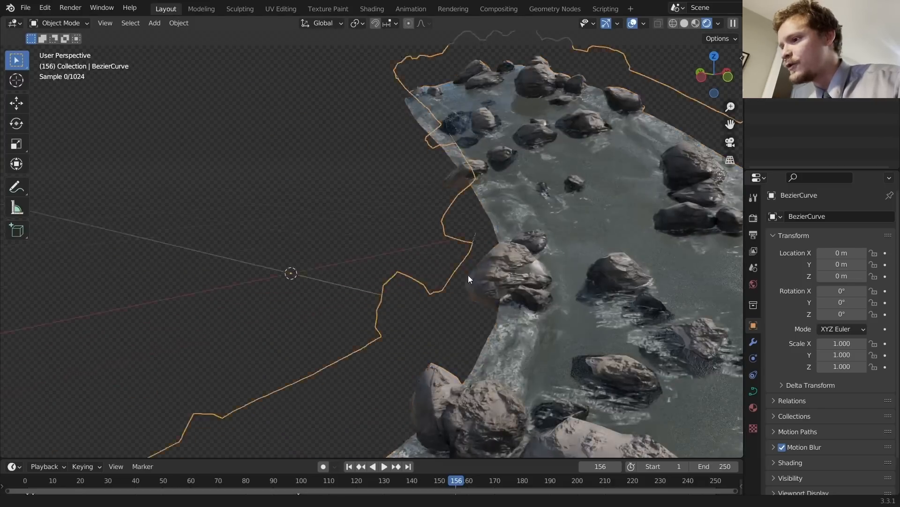
scroll(468, 275, "up", 3)
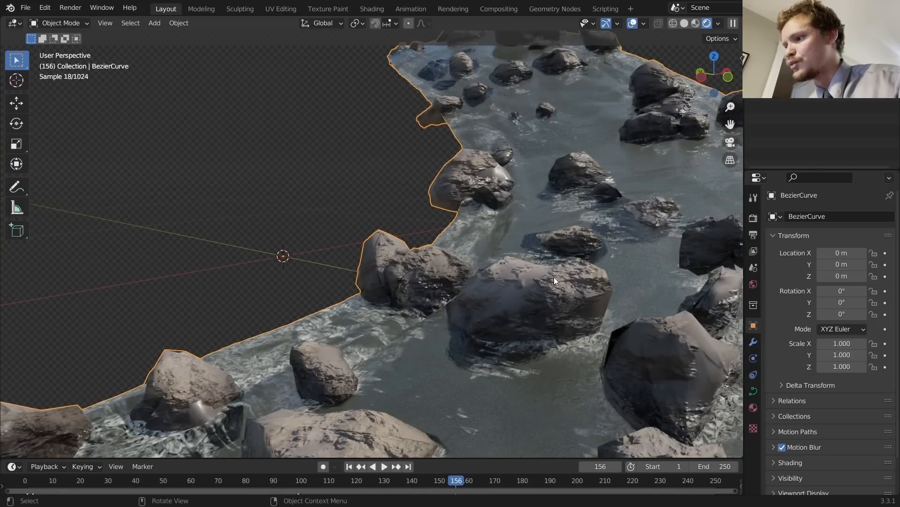
scroll(544, 275, "down", 6)
key("space")
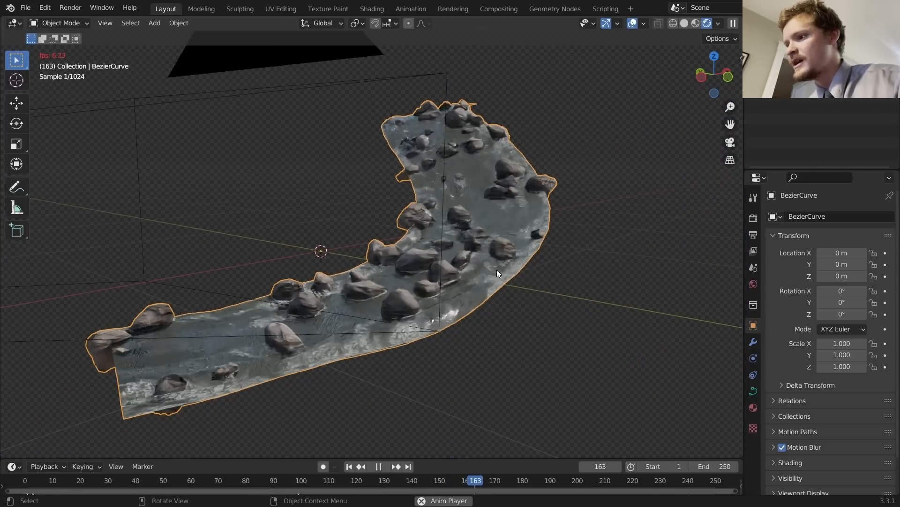
key("space")
left_click(730, 142)
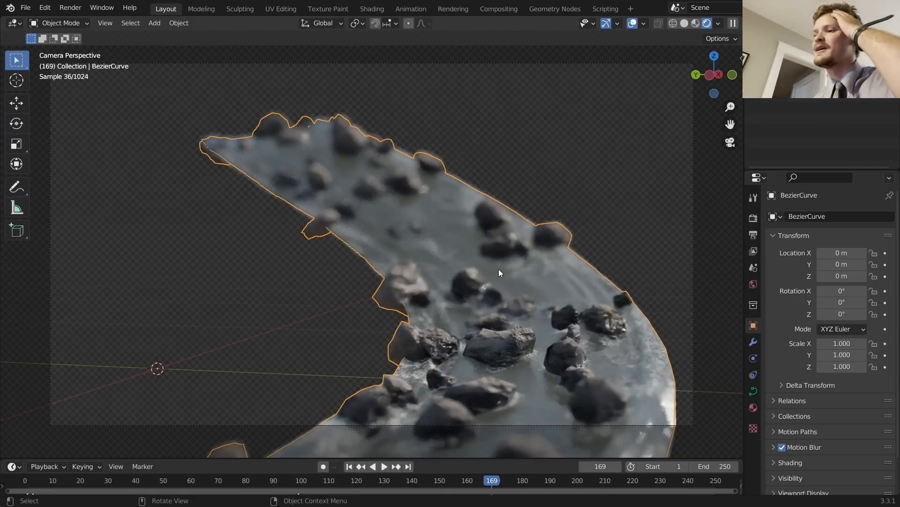
Step: Open the recent file rivergenerator.blend
left_click(22, 8)
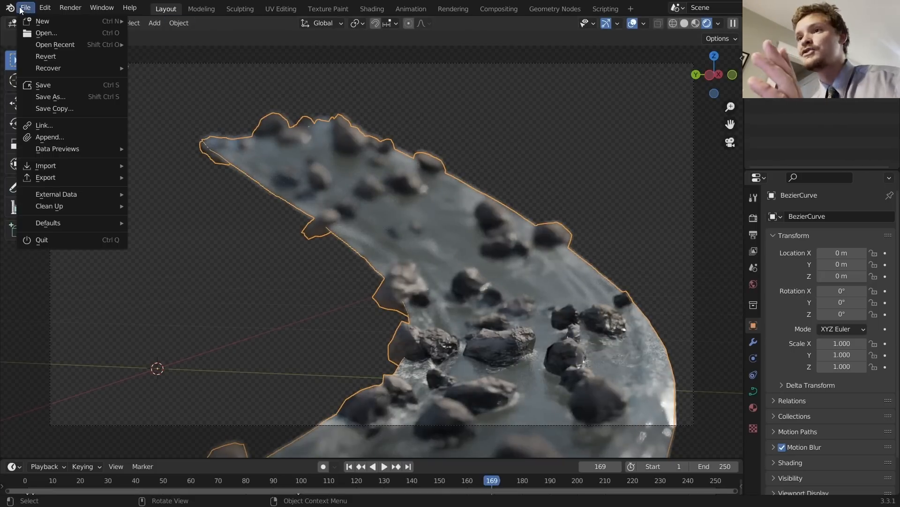
mouse_move(48, 46)
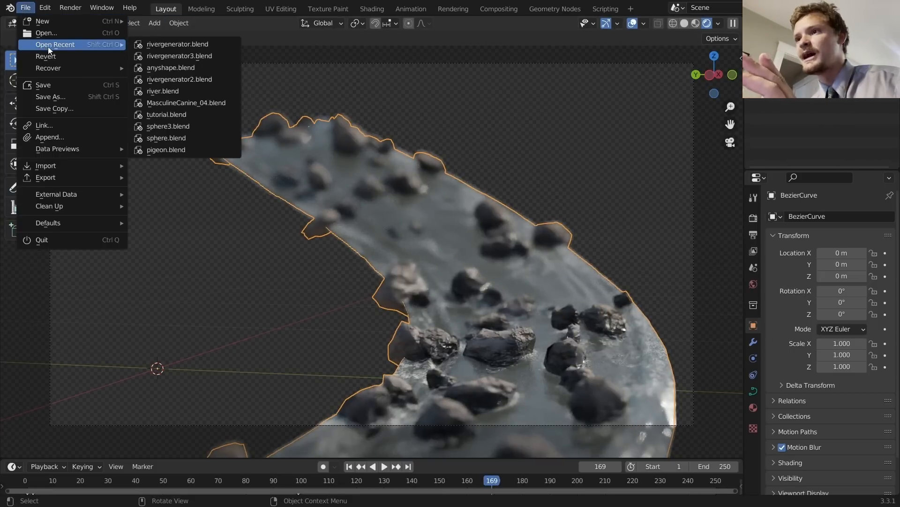
left_click(192, 56)
Step: Turn on Rendered shading and briefly play the river animation
left_click(722, 24)
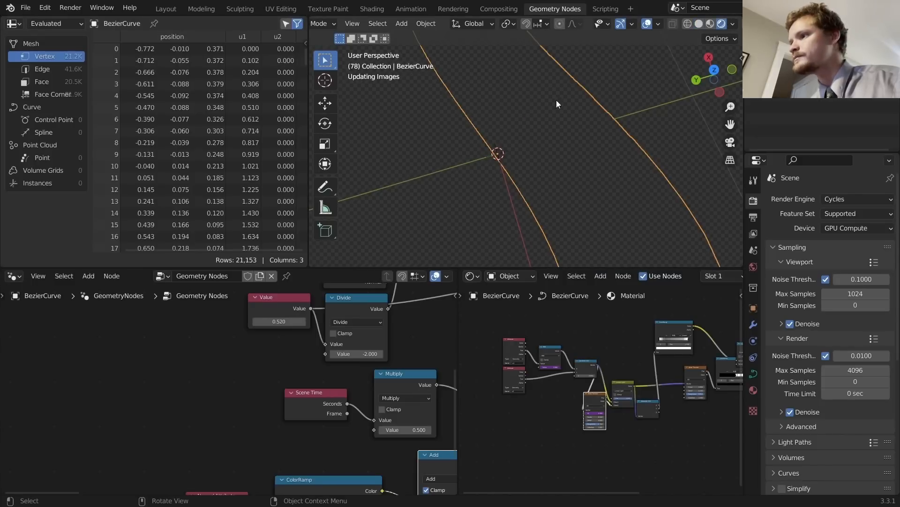
scroll(550, 105, "down", 5)
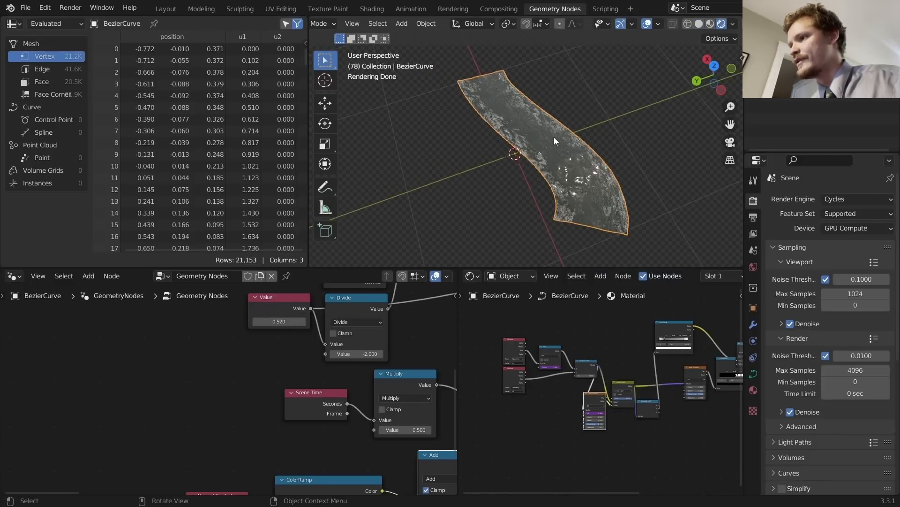
scroll(552, 137, "up", 3)
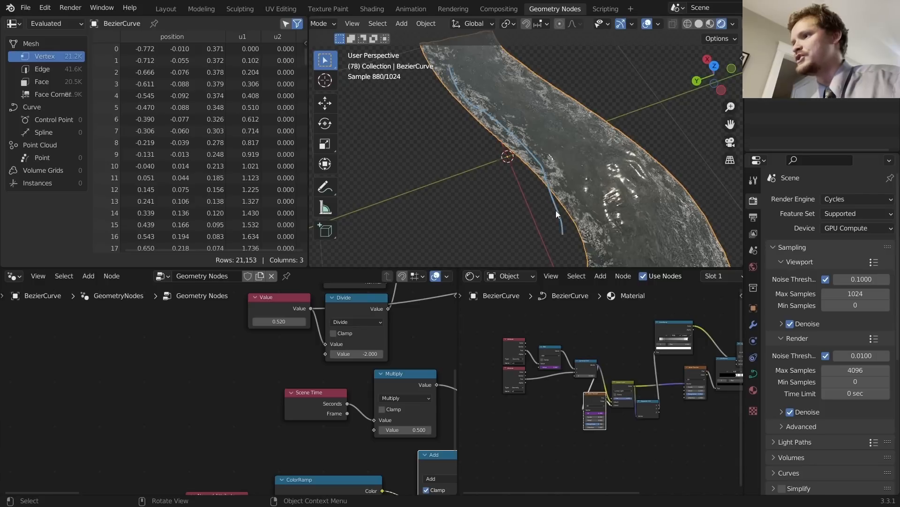
scroll(553, 202, "down", 3)
key("space")
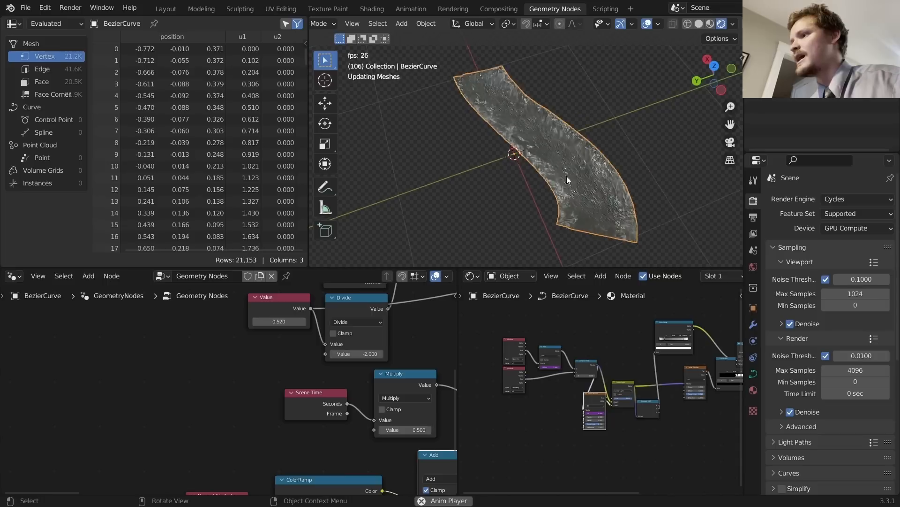
key("space")
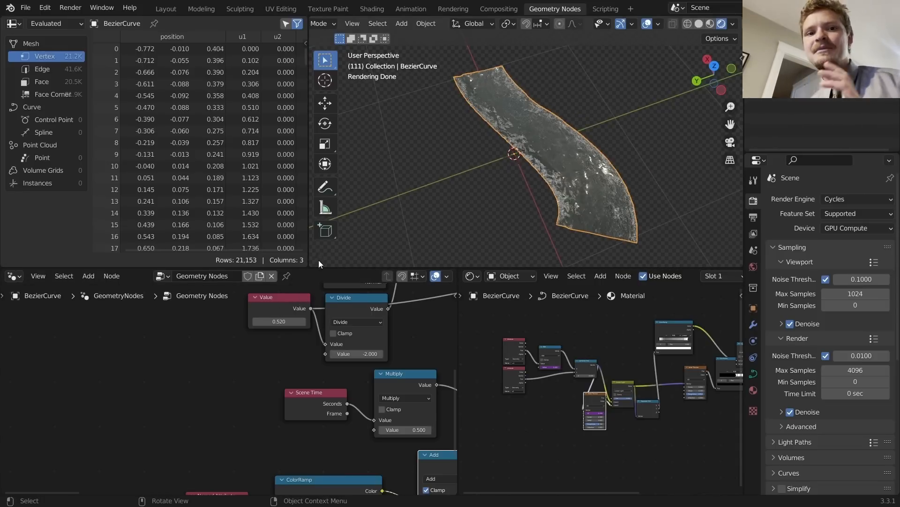
Step: Merge the Geometry Nodes editor over the Shader editor and fit the whole node tree
scroll(330, 359, "down", 1)
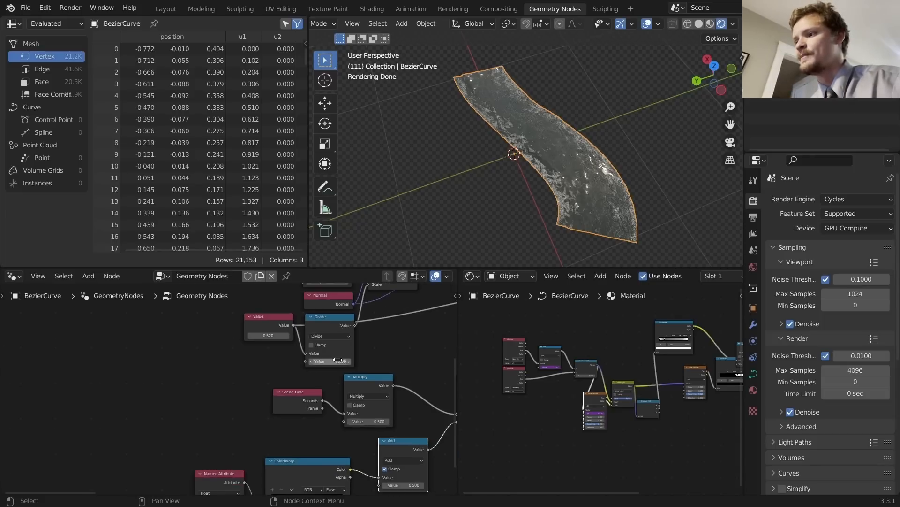
left_click_drag(455, 276, 492, 274)
scroll(585, 368, "down", 6)
middle_click_drag(565, 354, 384, 367)
scroll(384, 367, "up", 1)
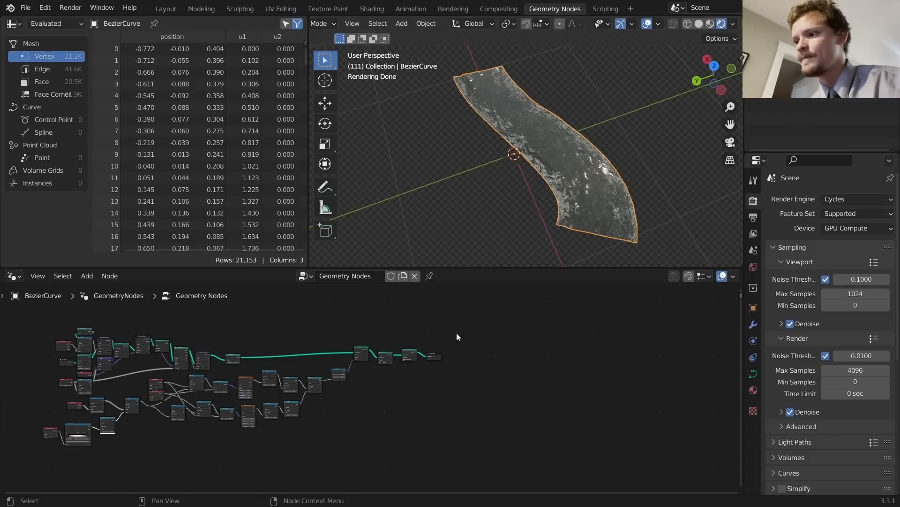
Step: Preview the Set Position output and play the deforming ribbon in Solid shading
scroll(427, 331, "up", 6)
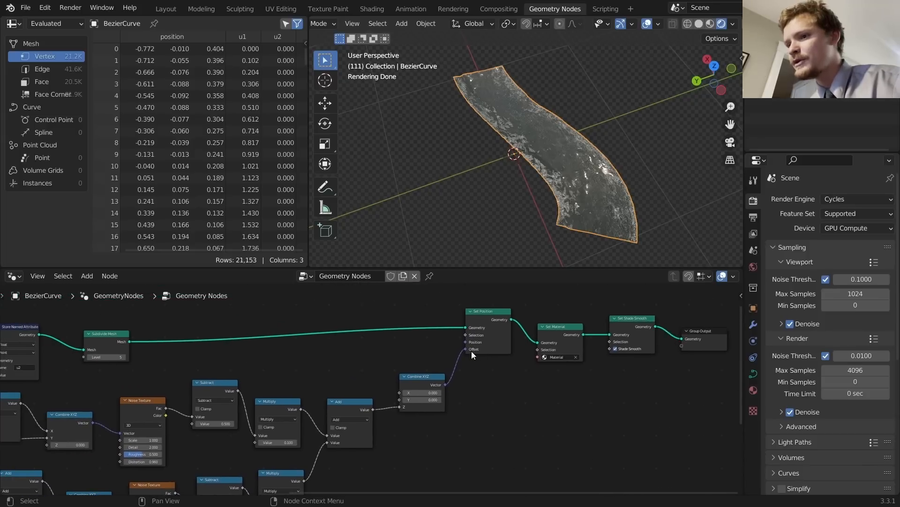
left_click(493, 317, "ctrl+shift")
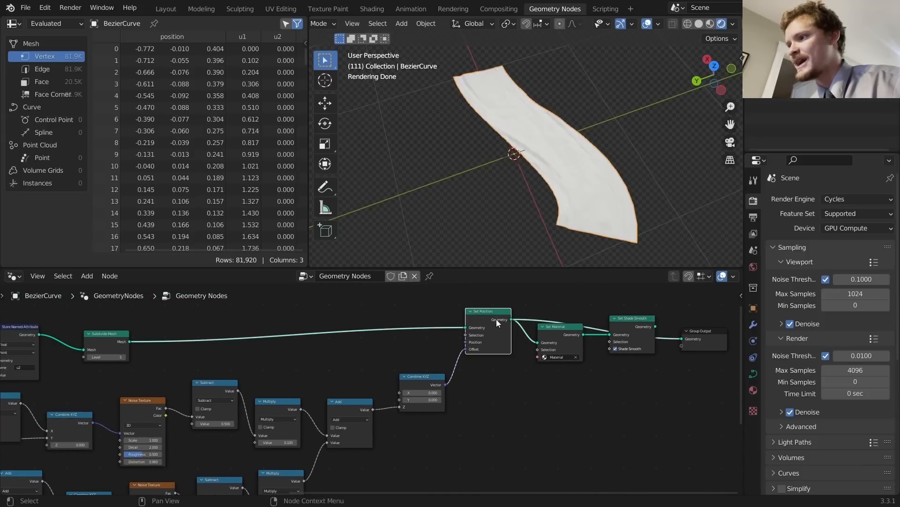
key("space")
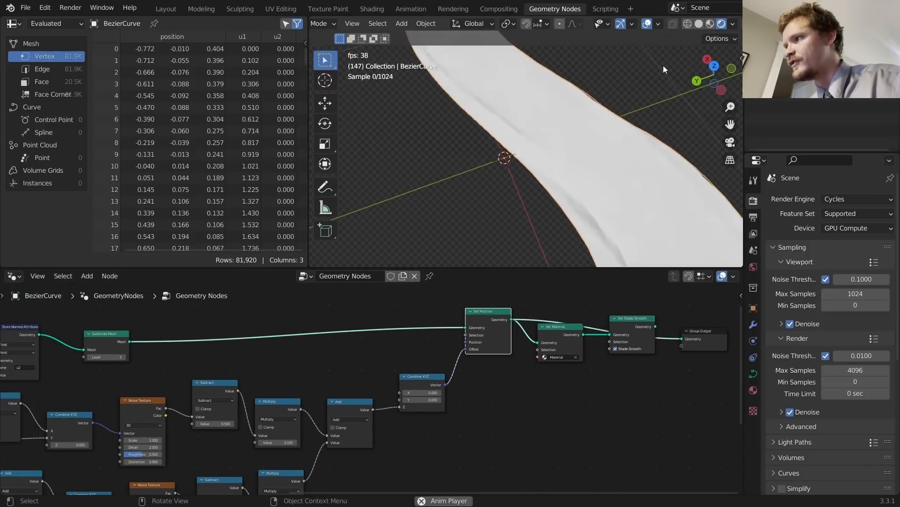
left_click(698, 25)
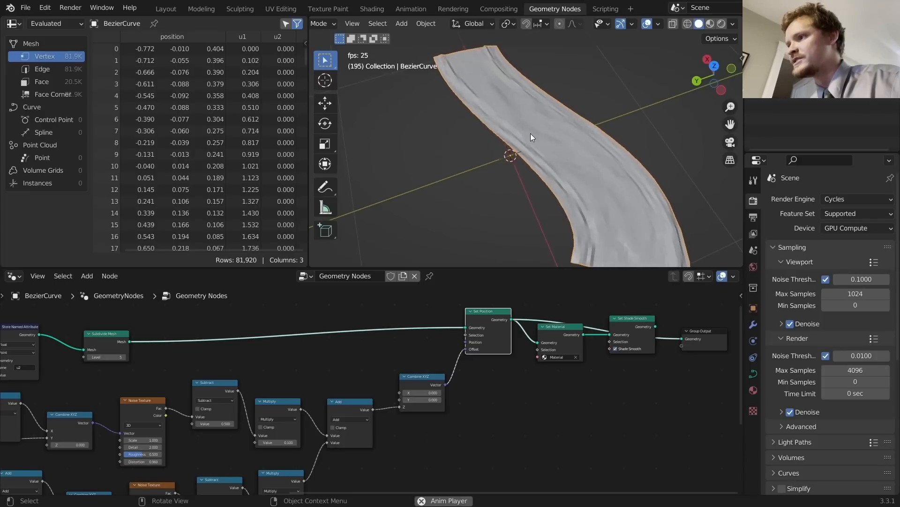
key("space")
middle_click_drag(224, 314, 266, 320)
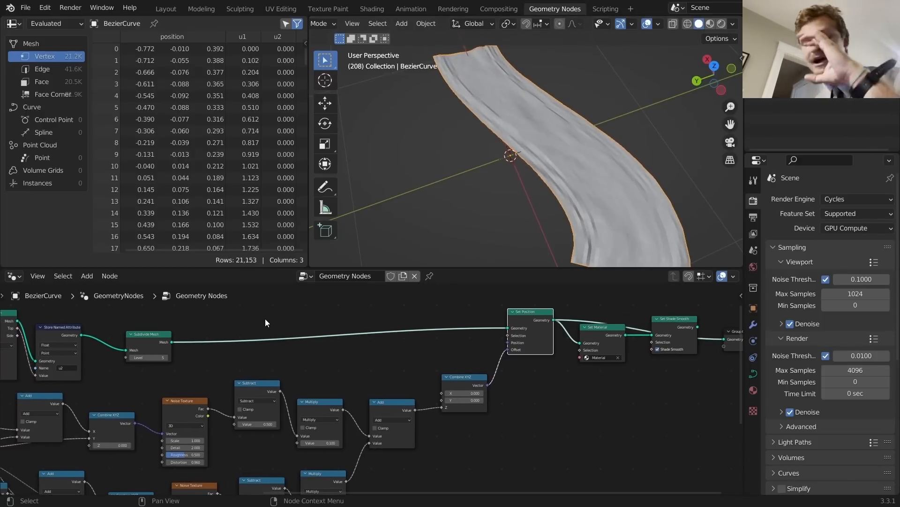
key("space")
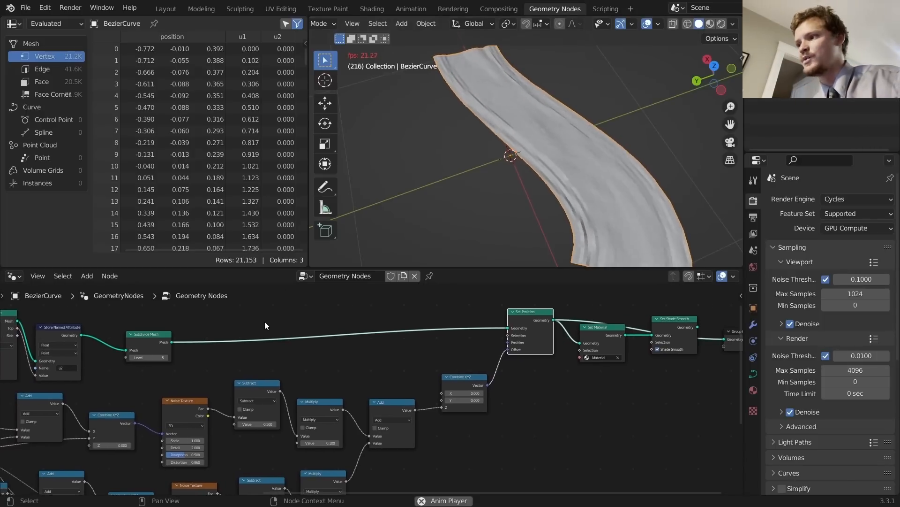
key("space")
Step: Preview the flat Subdivide Mesh output, checking it in wireframe and solid views
left_click(154, 340, "ctrl+shift")
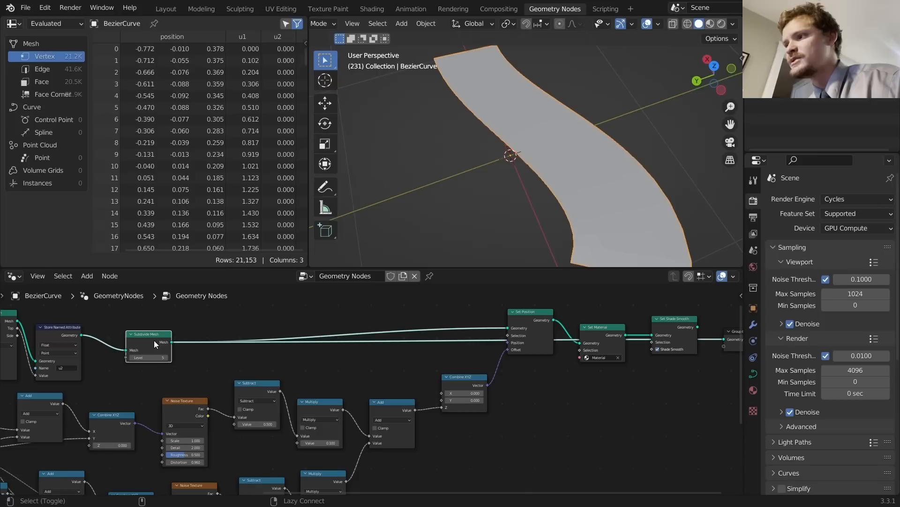
left_click(688, 24)
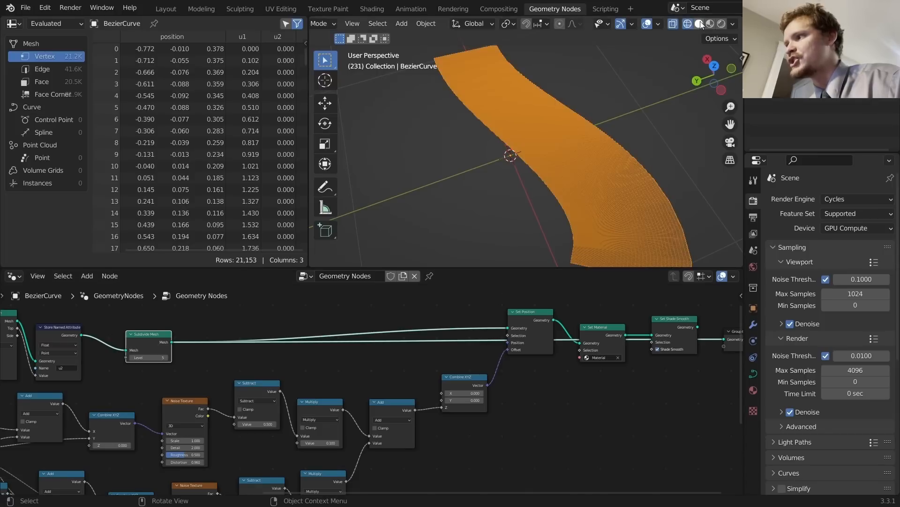
left_click(700, 24)
key("shift+a")
Step: Add a Distribute Points on Faces node fed by Subdivide Mesh
left_click(380, 255)
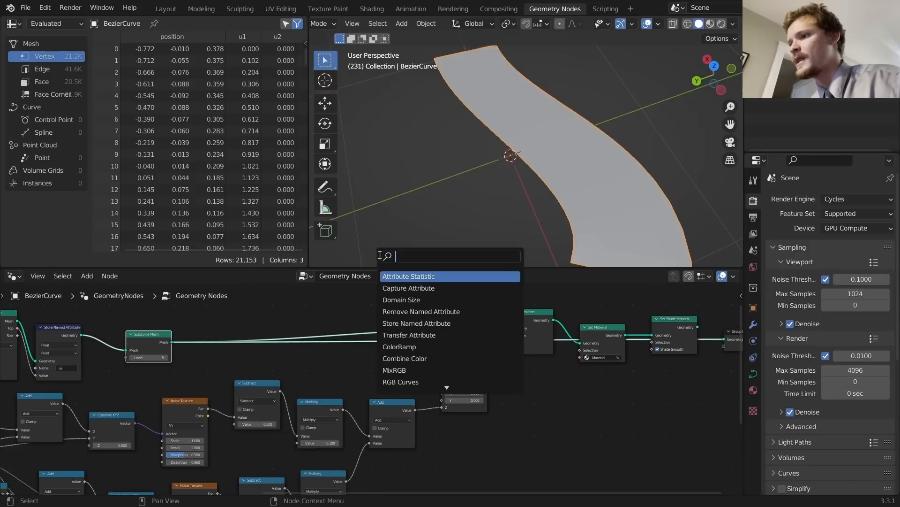
type("distri")
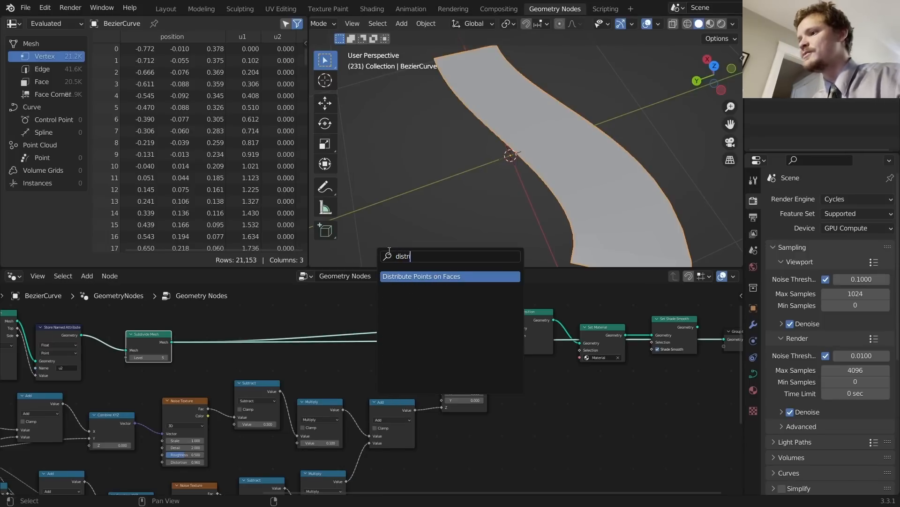
key("Return")
left_click(548, 404)
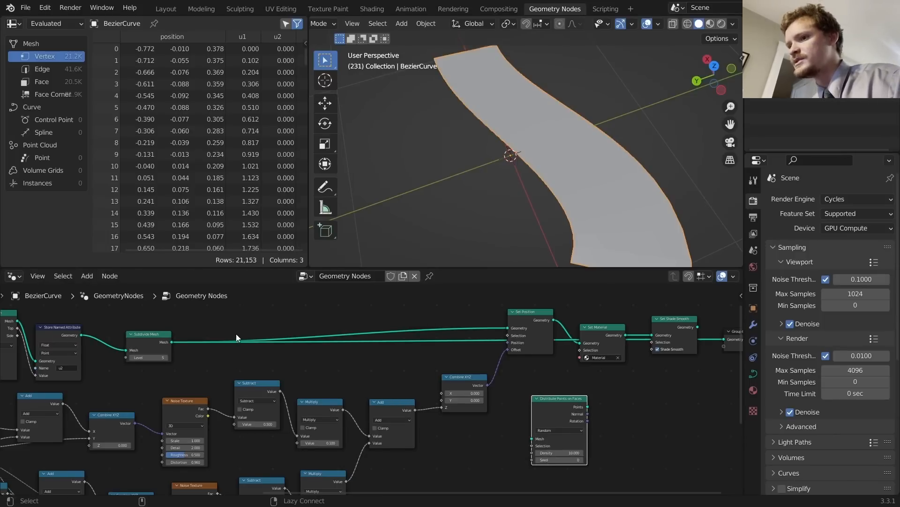
right_click_drag(158, 343, 534, 436, "alt")
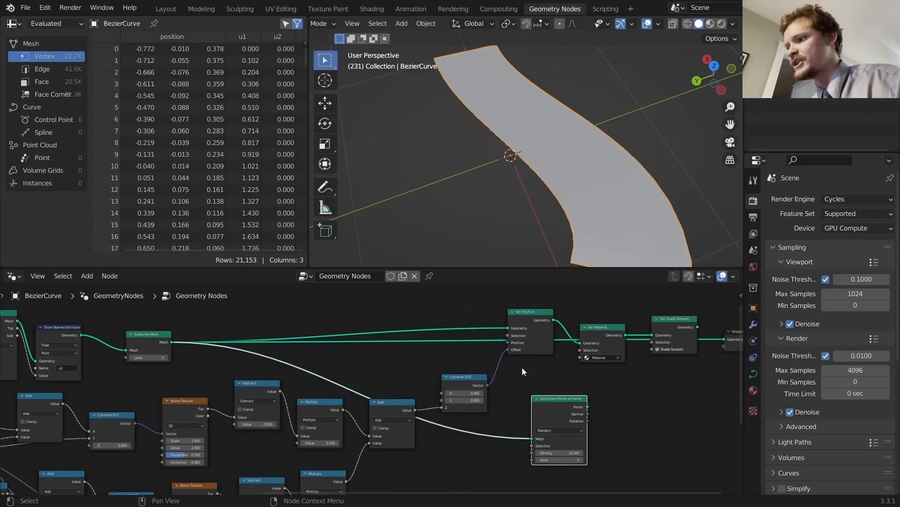
Step: Compare the Set Position and Set Shade Smooth previews, then preview the scattered points
left_click(538, 317, "alt+shift")
key("space")
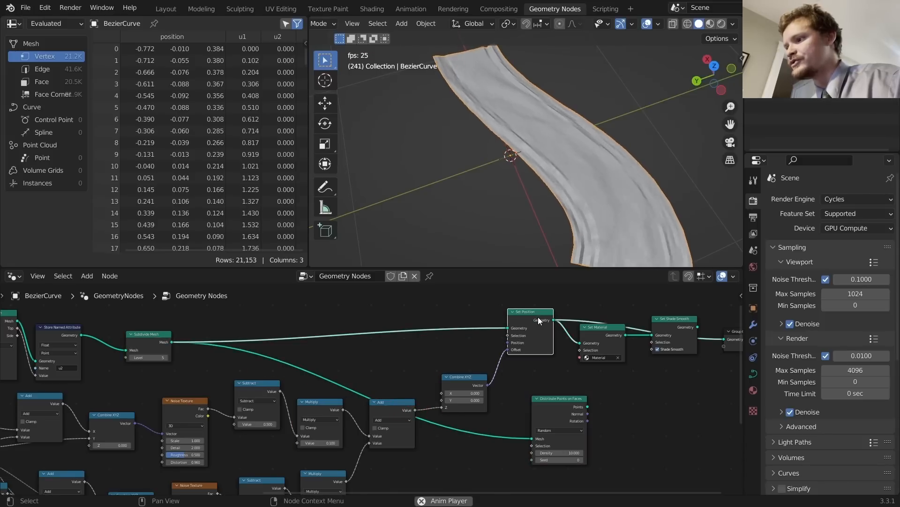
left_click(673, 324, "alt+shift")
key("space")
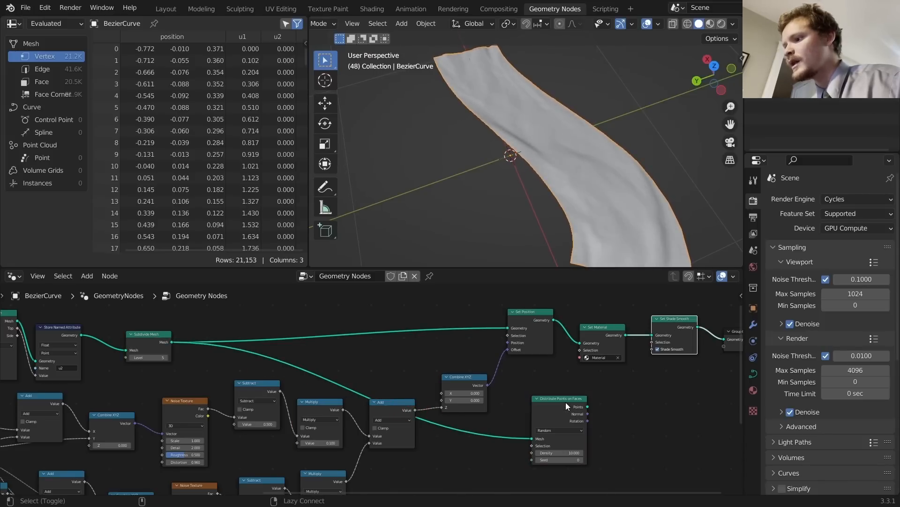
left_click(566, 402, "alt+shift")
middle_click_drag(576, 407, 517, 358)
scroll(520, 385, "up", 2)
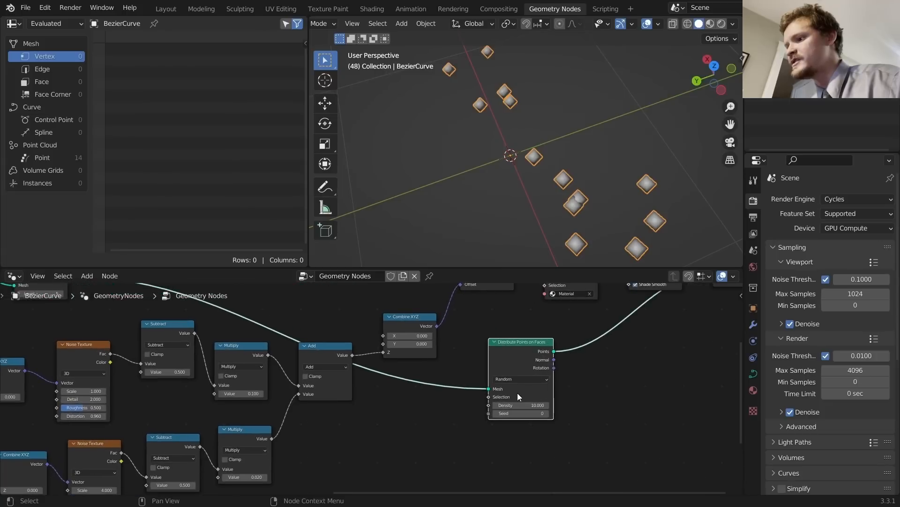
Step: Set distribution to Poisson Disk with Distance Min 0.1 m and Density Max 20
left_click(506, 378)
left_click(514, 393)
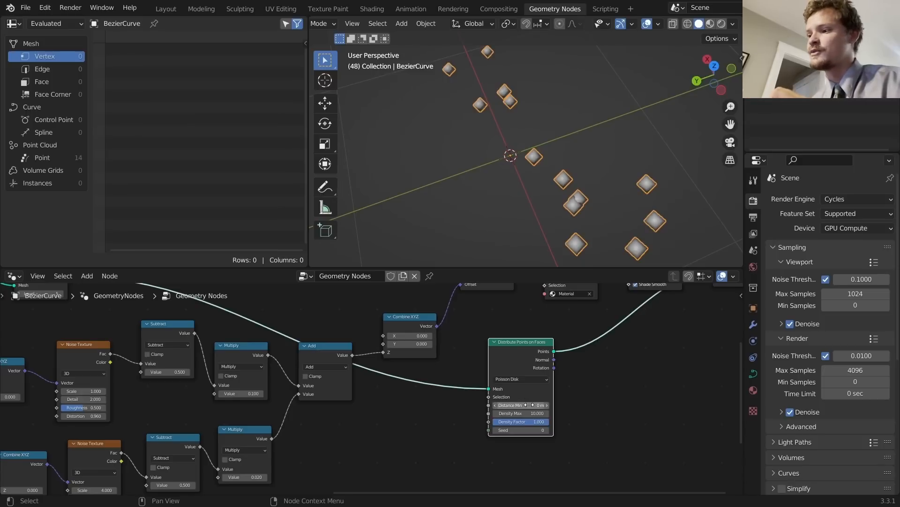
left_click(532, 405)
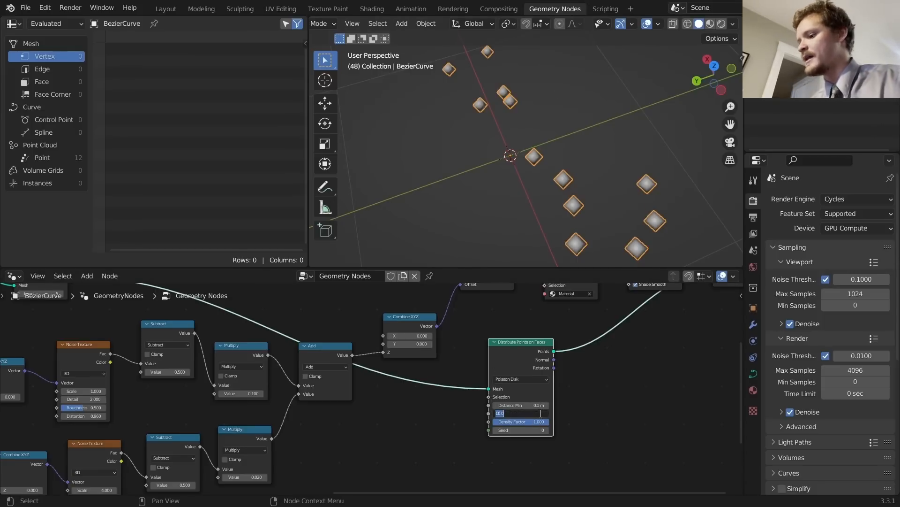
key("Return")
middle_click_drag(621, 339, 453, 387)
key("shift+a")
Step: Insert an Instance on Points node before the output
left_click(429, 255)
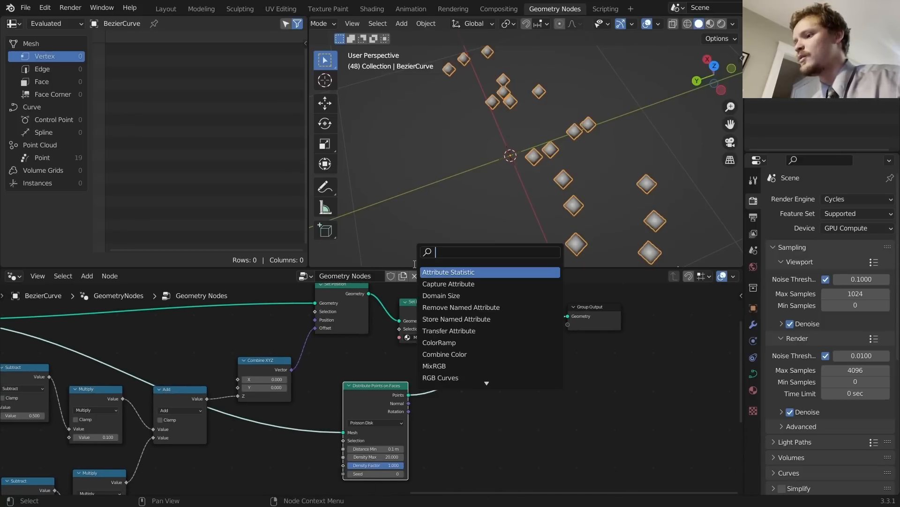
type("instance on")
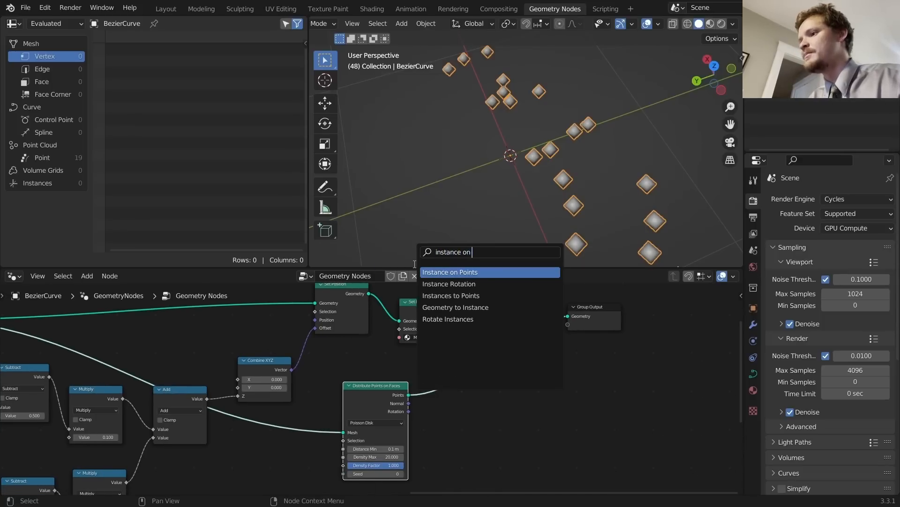
key("Return")
left_click(489, 373)
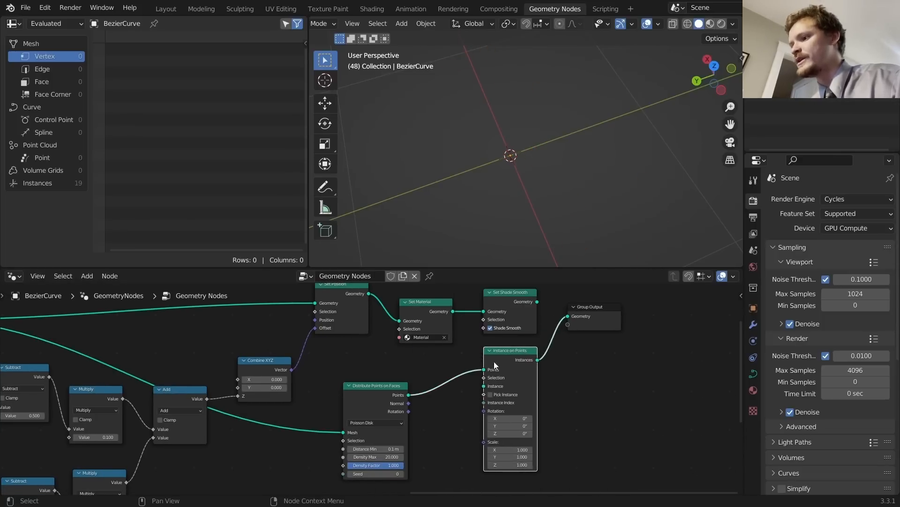
middle_click_drag(518, 394, 554, 356)
Step: Use a UV Sphere of radius 0.1 m as the instanced shape
left_click_drag(534, 354, 462, 434)
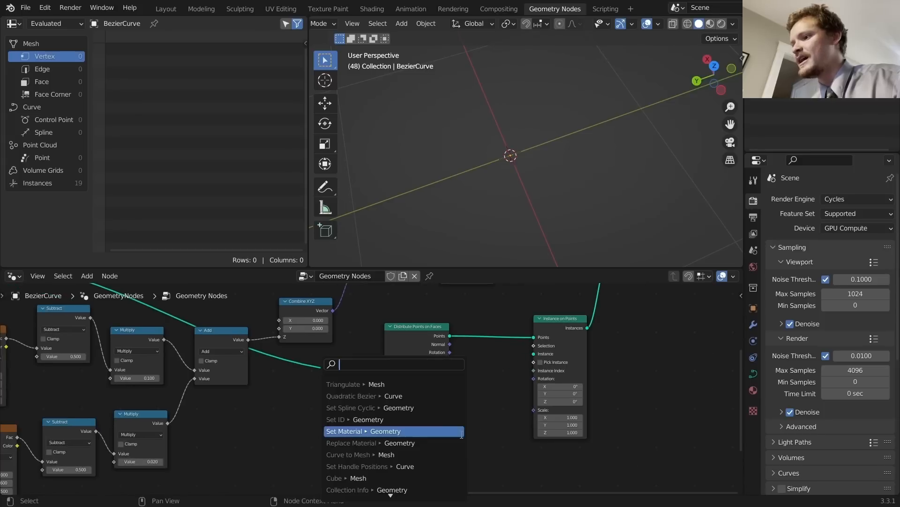
type("uv sph")
key("Return")
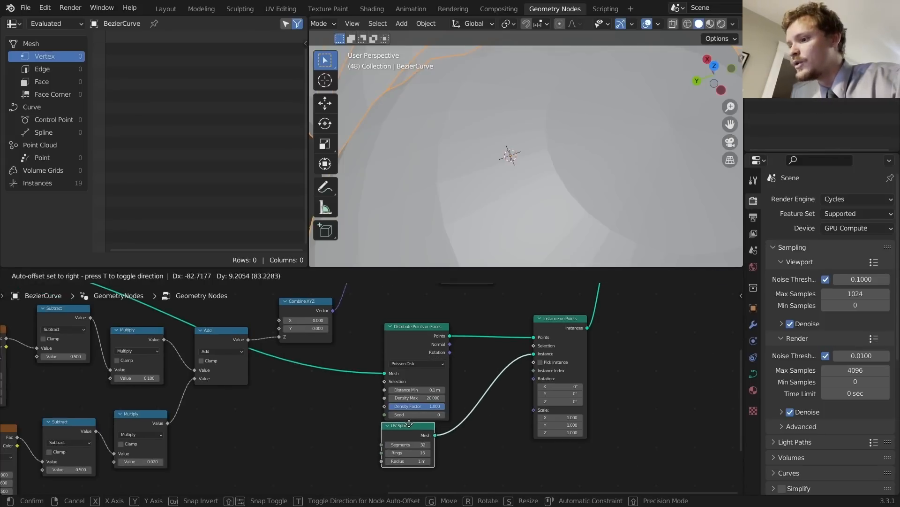
left_click(409, 423)
type(".25")
key("Return")
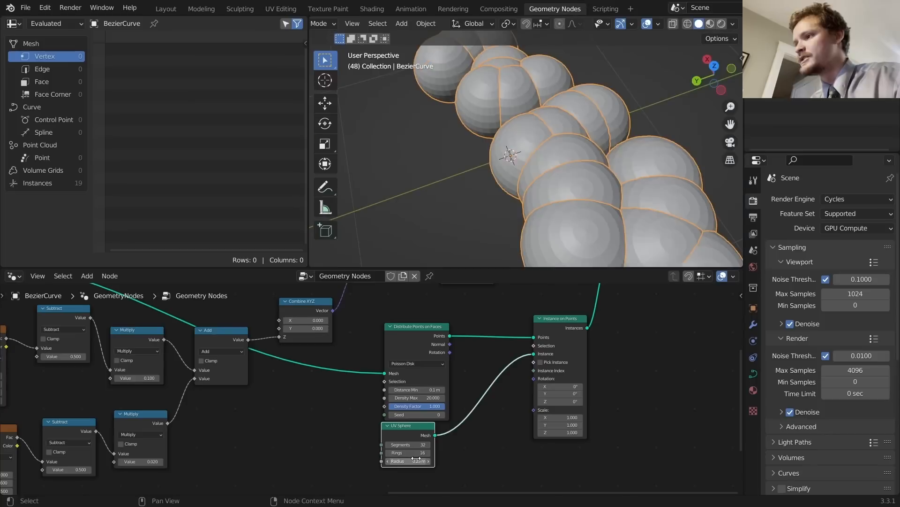
left_click(422, 460)
left_click(422, 460)
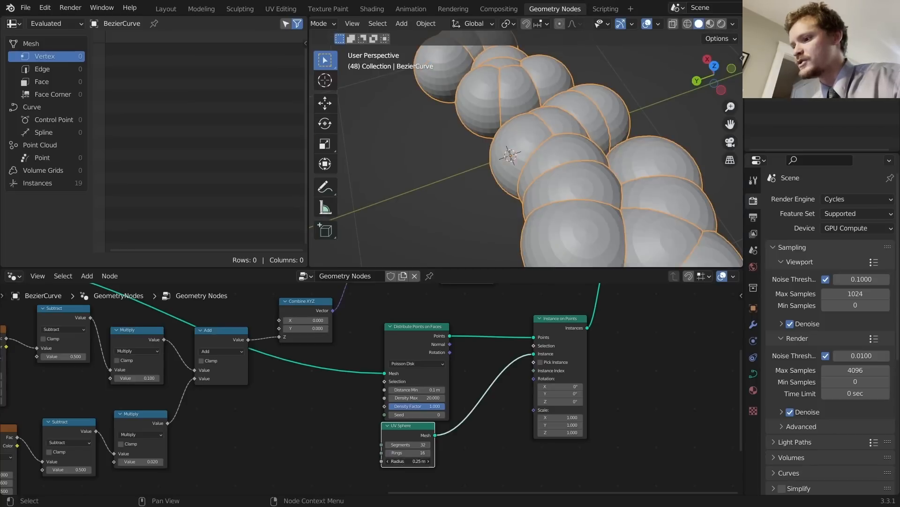
type(".1")
key("Return")
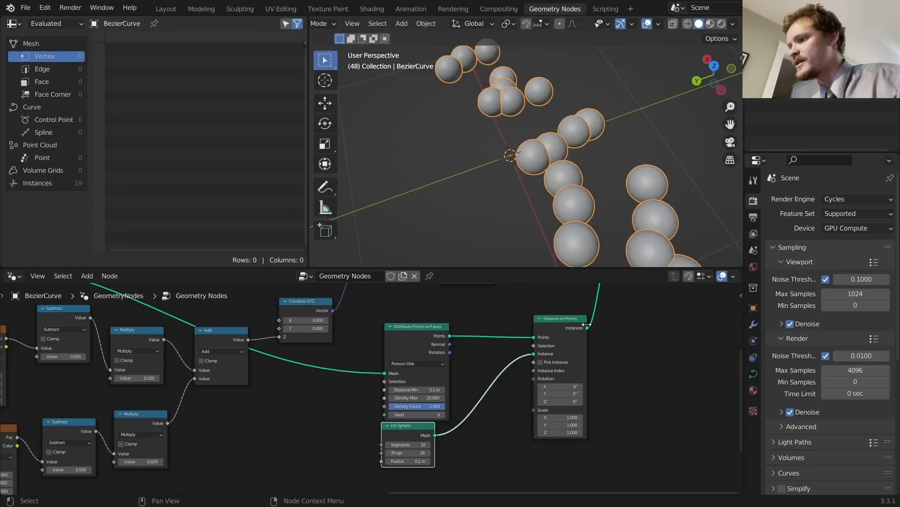
Step: Join the spheres with the ribbon geometry into the Group Output and play the animation
middle_click_drag(586, 324, 564, 431)
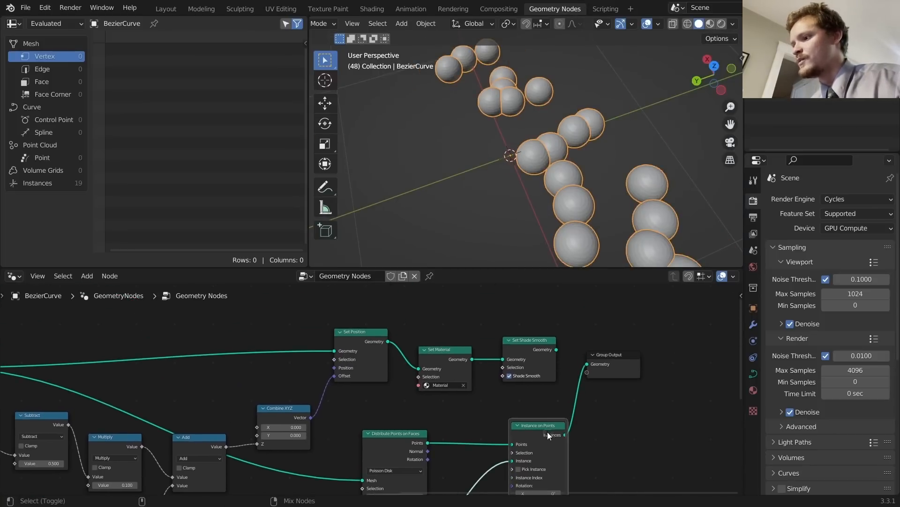
right_click_drag(547, 432, 532, 361, "ctrl+shift")
left_click(617, 358)
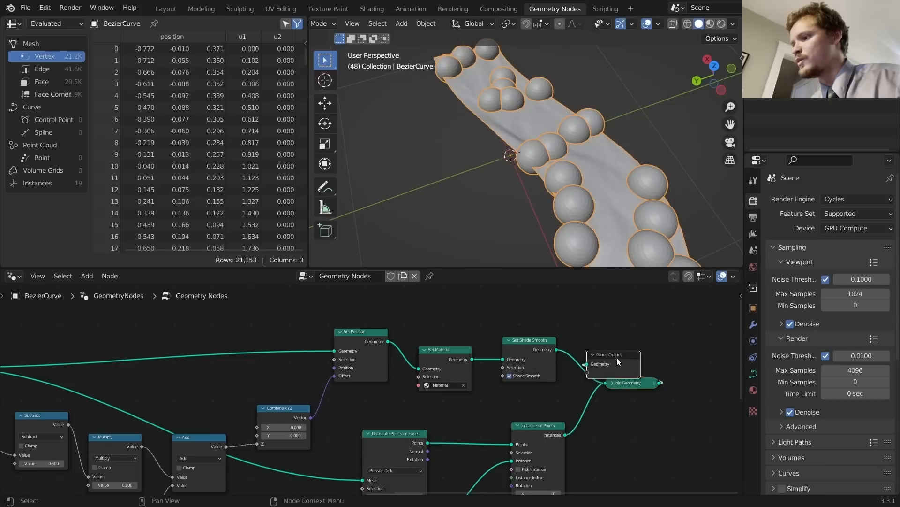
left_click_drag(617, 357, 722, 371)
key("space")
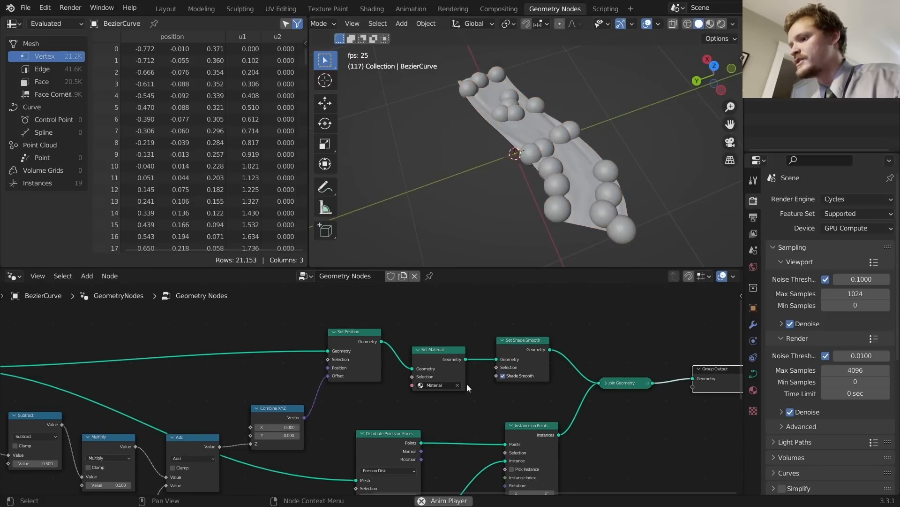
Step: Set Distance Min to 0.2 m and raise Density Max to 42.4
middle_click_drag(467, 385, 518, 472)
scroll(474, 404, "up", 1)
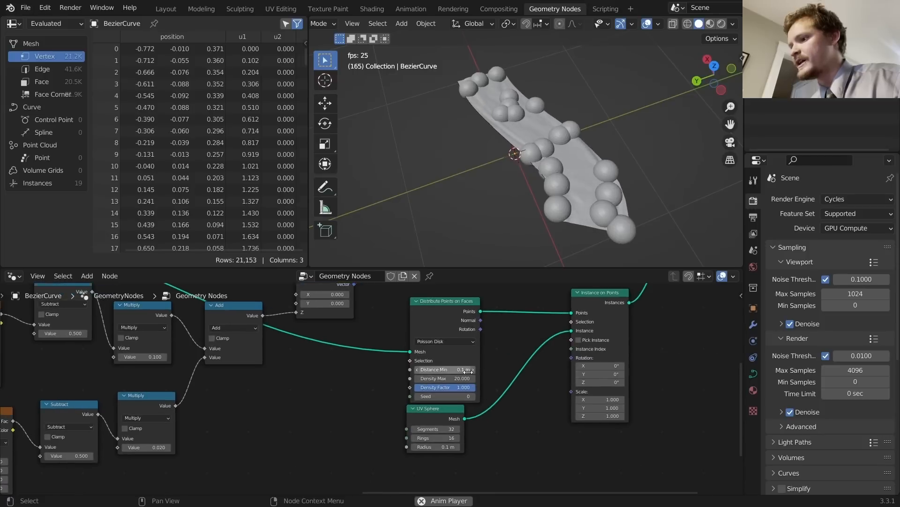
double_click(467, 369)
type(".2")
key("Return")
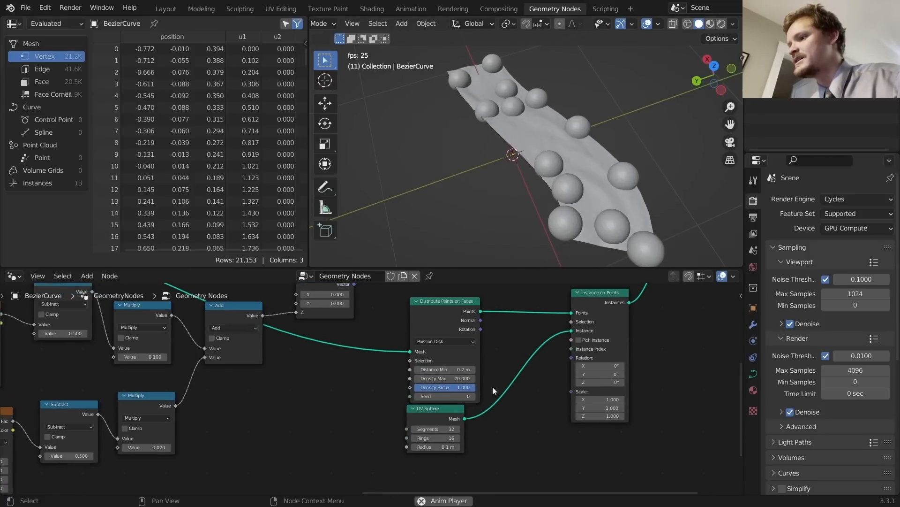
scroll(465, 420, "up", 2)
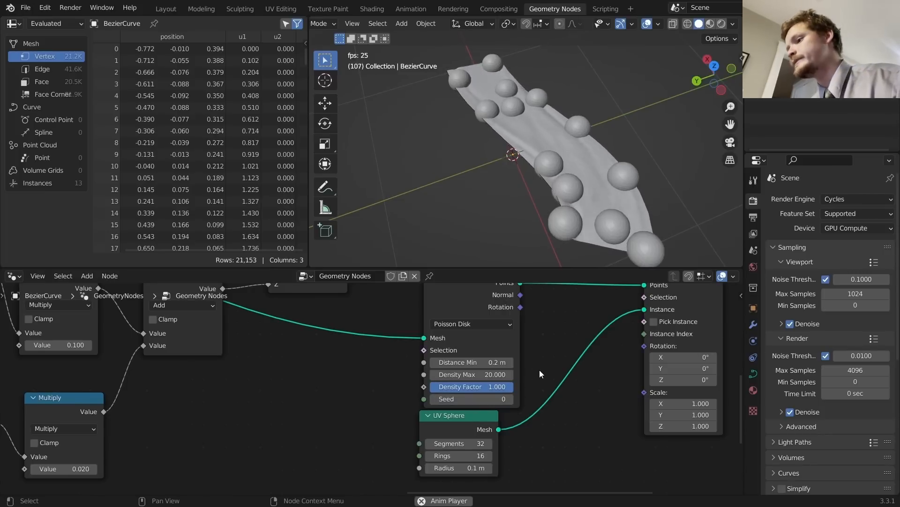
mouse_move(469, 373)
left_mouse_down()
mouse_move(516, 374)
mouse_move(487, 374)
left_mouse_up()
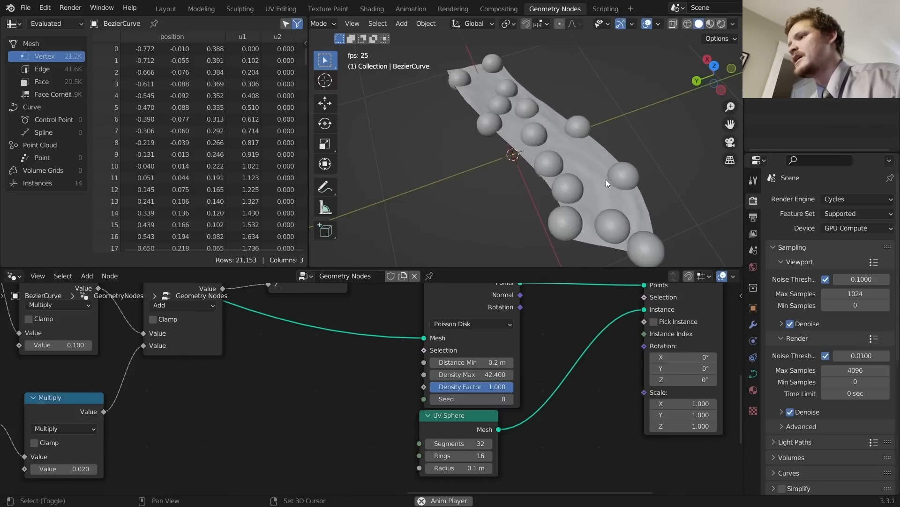
middle_click_drag(604, 179, 556, 166, "shift")
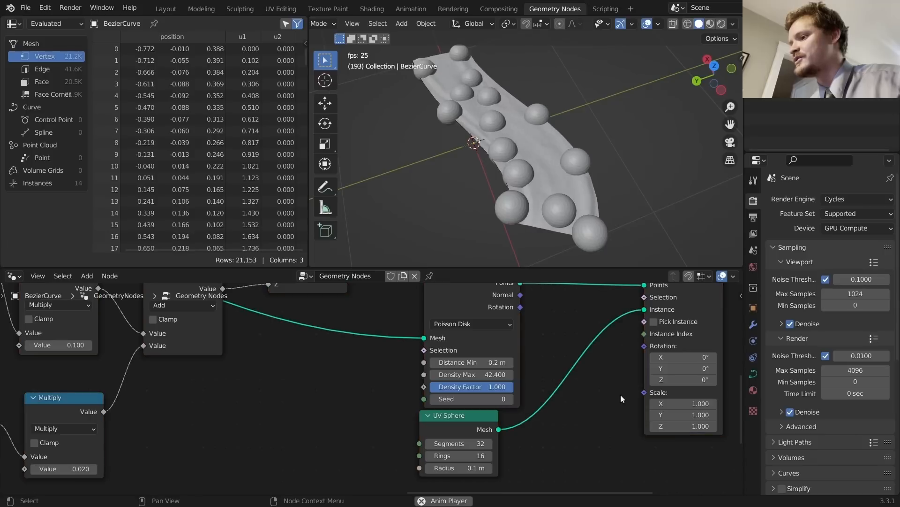
key("shift+a")
key("Escape")
Step: Save as rivergenerator3.blend and add a Random Value node driving the instance Scale
key("ctrl+s")
key("shift+a")
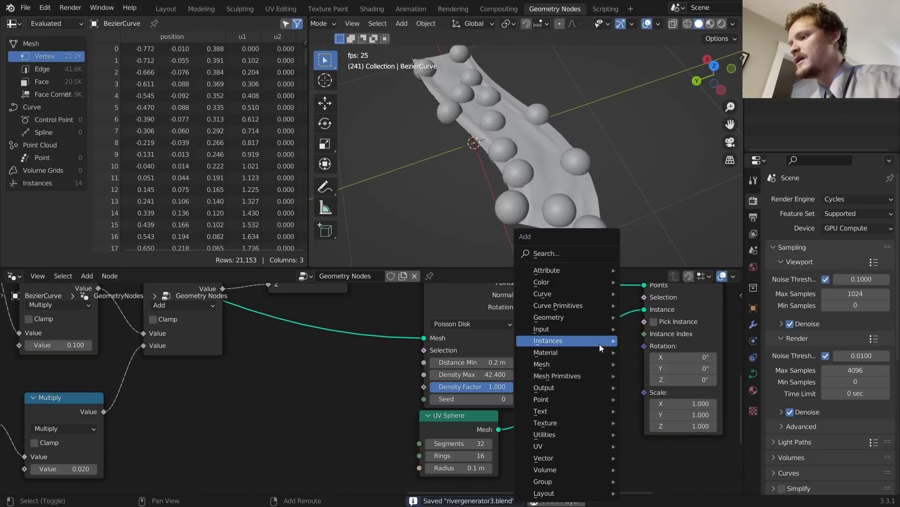
left_click(566, 255)
type("random")
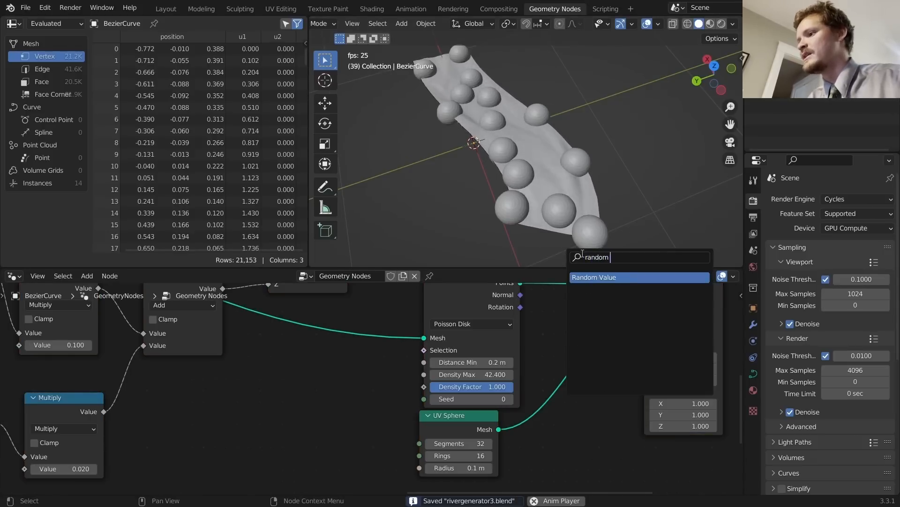
key("Return")
left_click(544, 417)
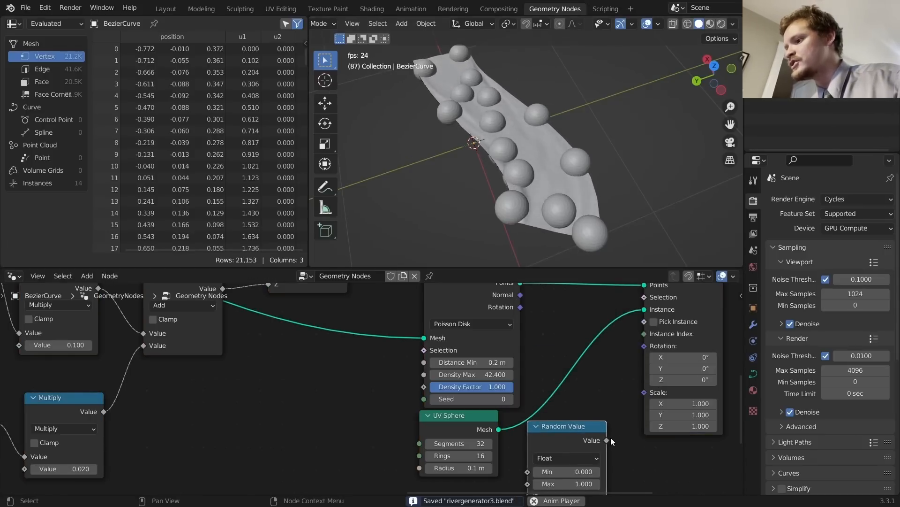
middle_click_drag(600, 434, 559, 384)
left_click_drag(566, 391, 605, 345)
Step: Set the Random Value range to minimum 0.4 and maximum 0.8
middle_click_drag(545, 425, 552, 395)
left_click(552, 394)
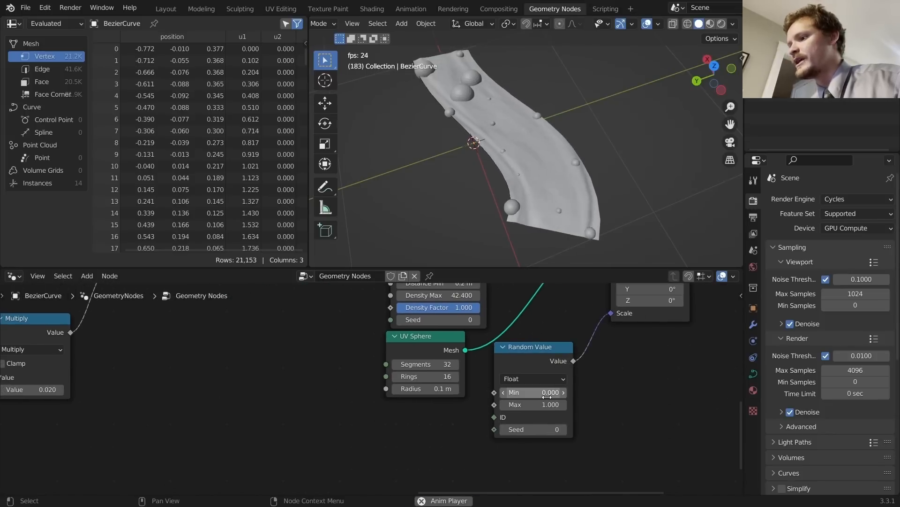
key("BackSpace")
type("0.25")
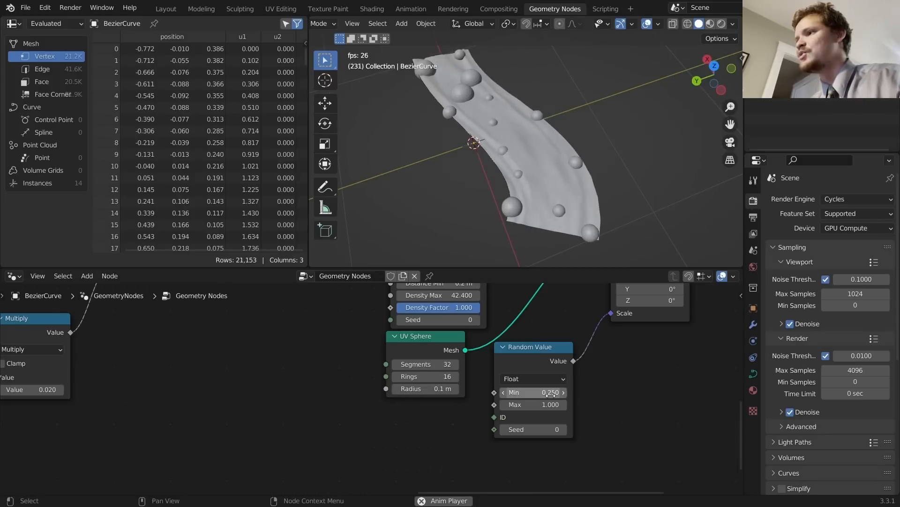
left_click(529, 405)
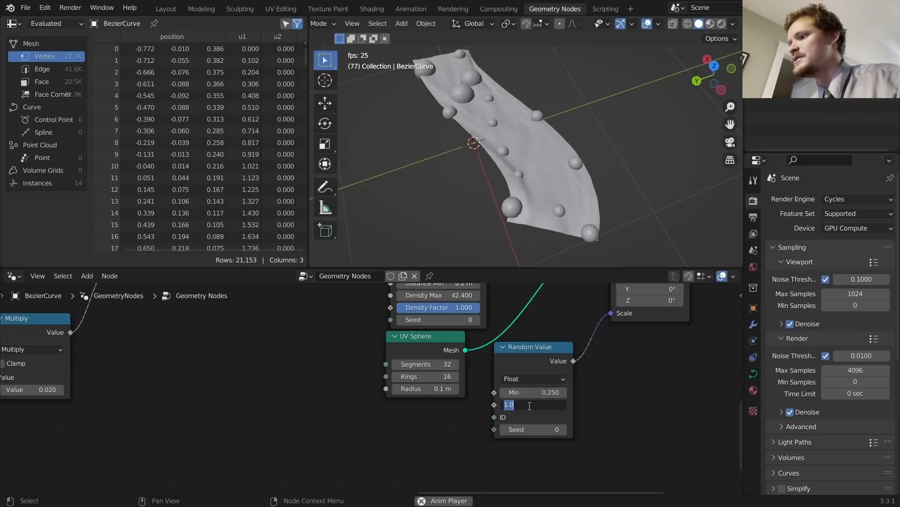
left_click(544, 392)
type("0.4")
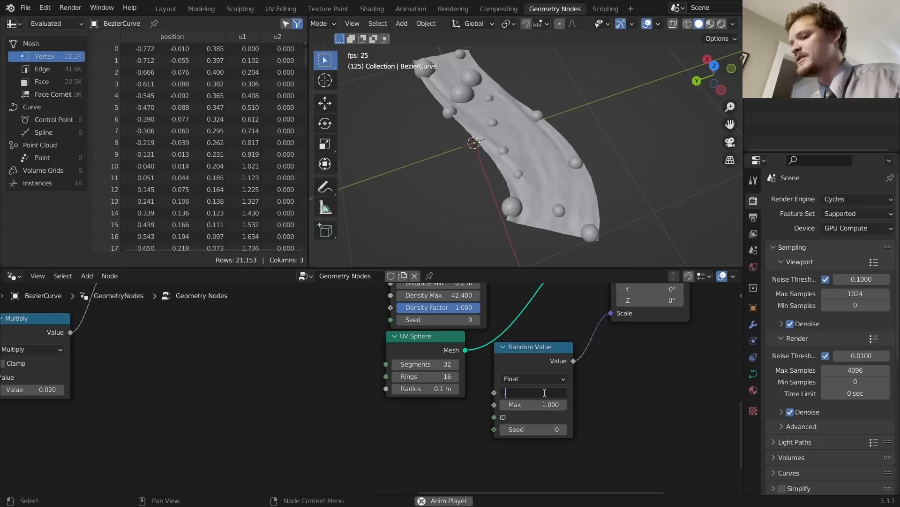
key("Return")
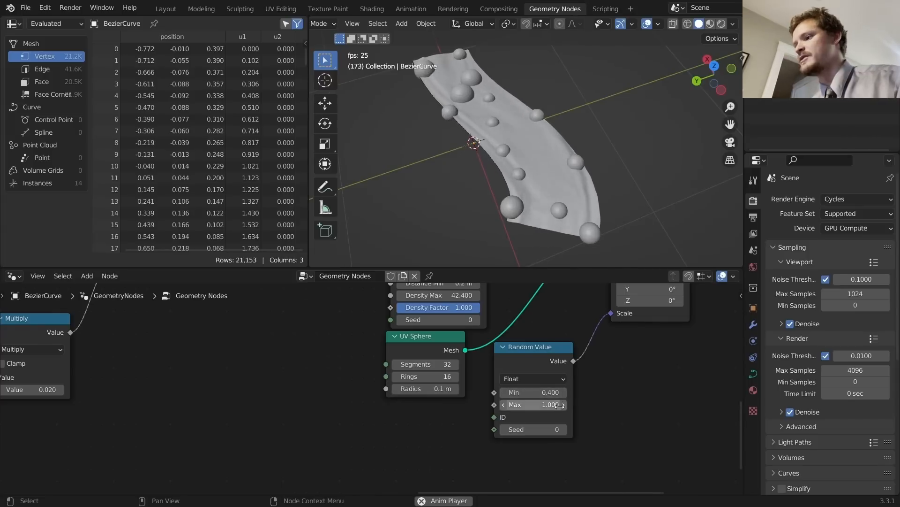
left_click(551, 404)
type("0.8")
key("Return")
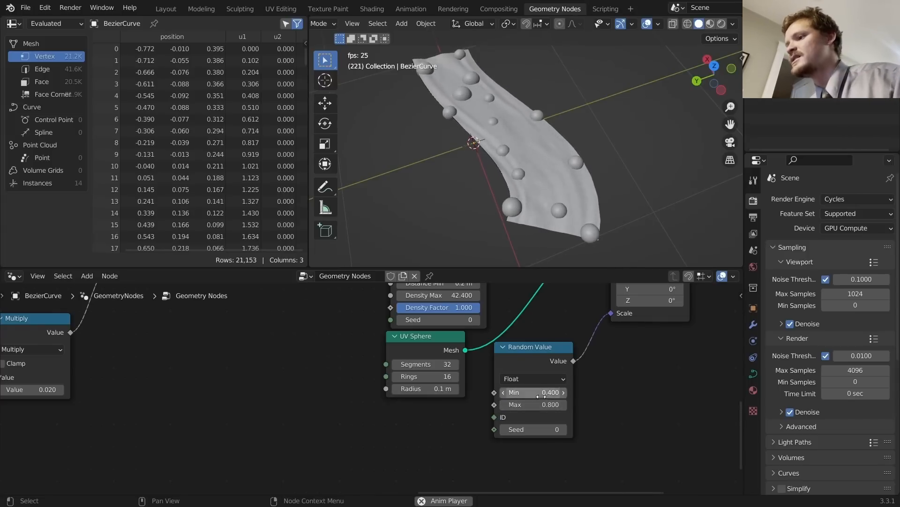
Step: Raise Density Max in Distribute Points on Faces to 100
middle_click_drag(454, 350, 471, 432)
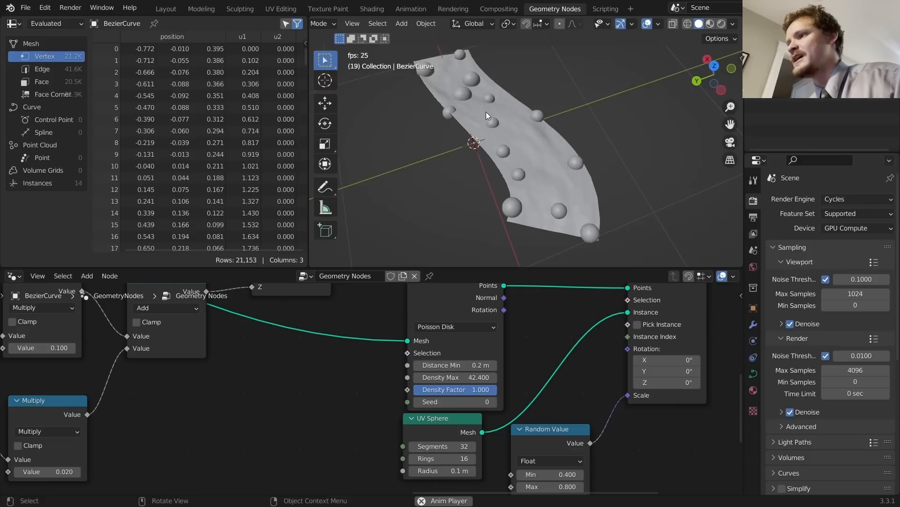
left_click(472, 377)
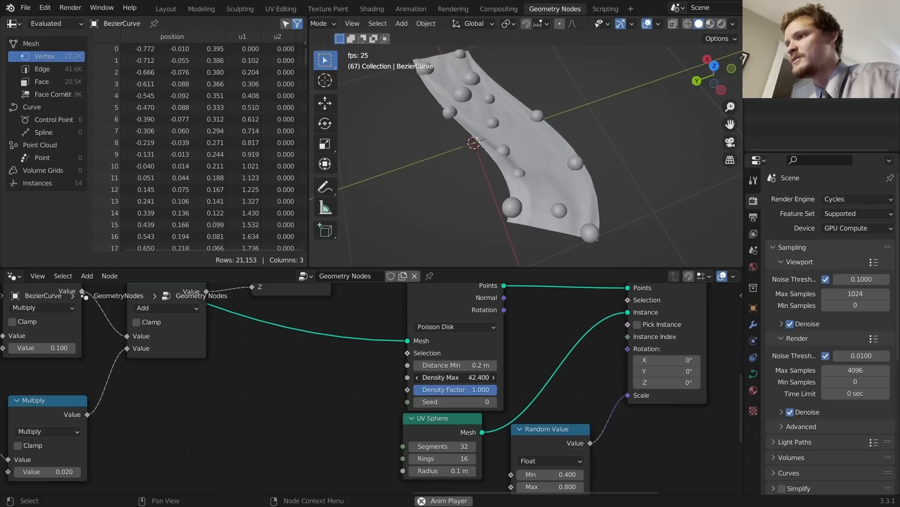
type("100")
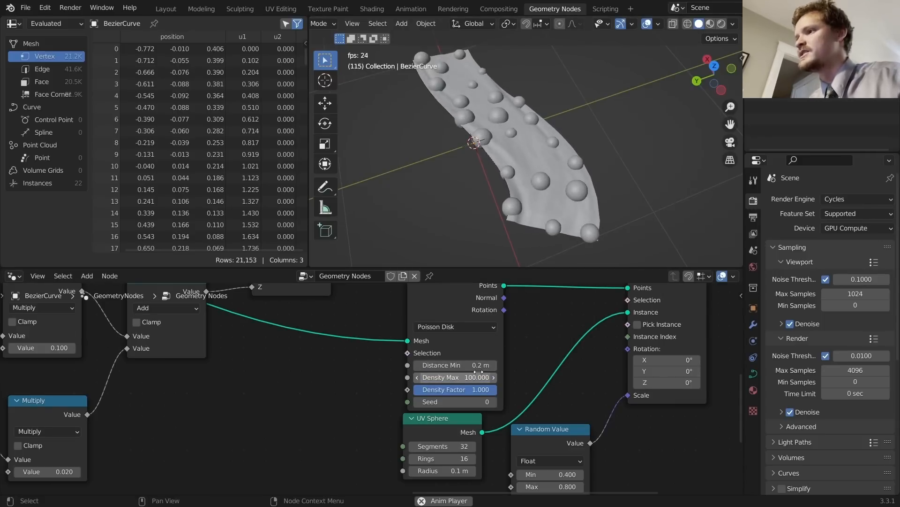
key("Return")
Step: Stop playback, circle one sphere bump with an annotation, then undo it
middle_click_drag(530, 160, 512, 119)
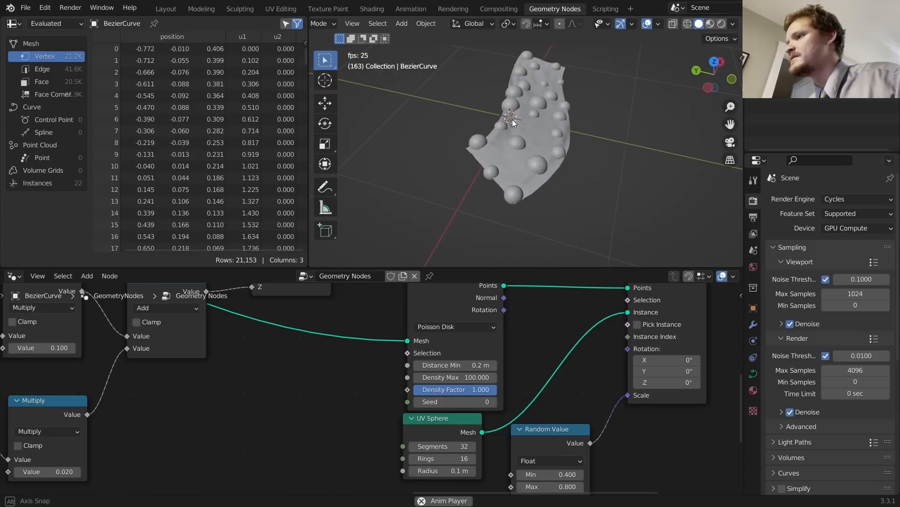
key("space")
scroll(547, 139, "up", 8)
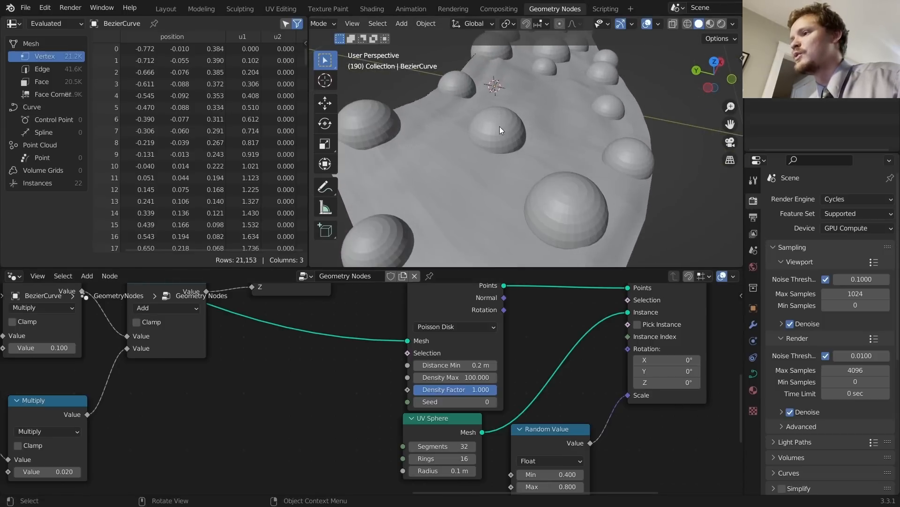
left_click_drag(498, 125, 472, 141)
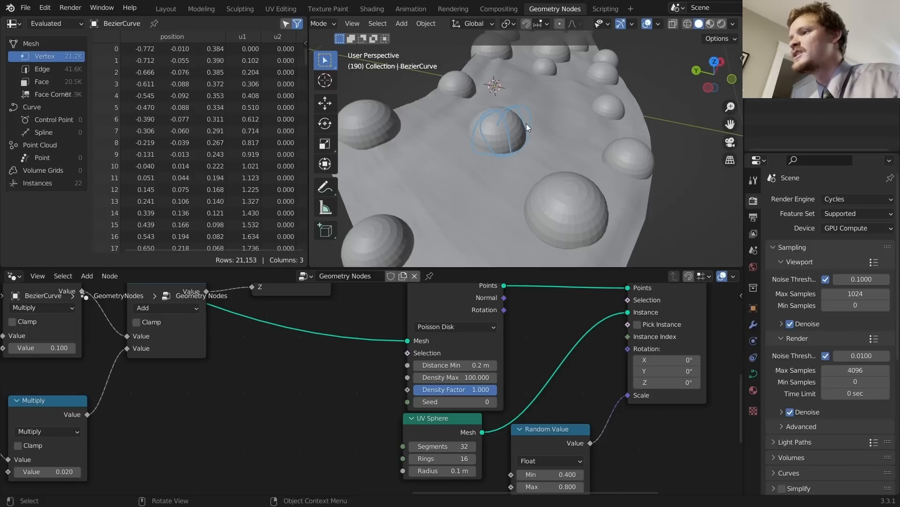
key("ctrl+z")
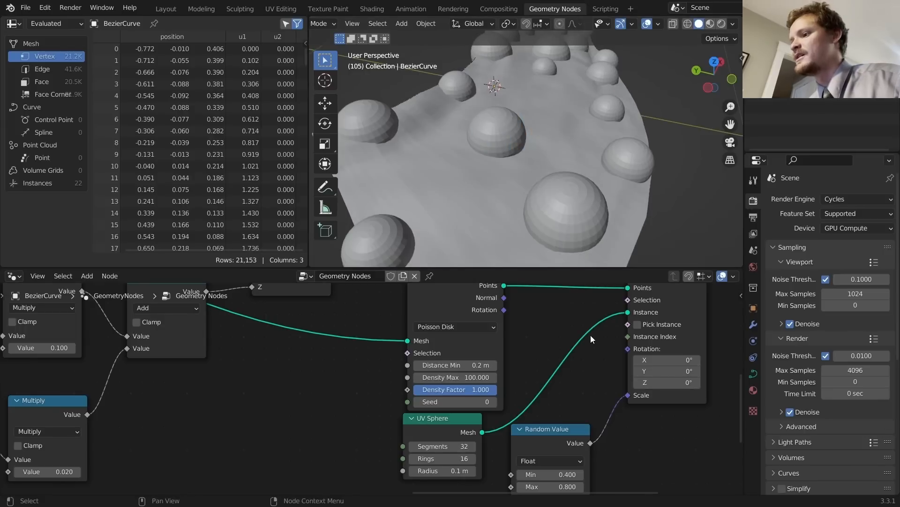
scroll(592, 338, "down", 3)
Step: Move Instance on Points lower and shift Join Geometry and Group Output right to make room
middle_click_drag(631, 345, 545, 362)
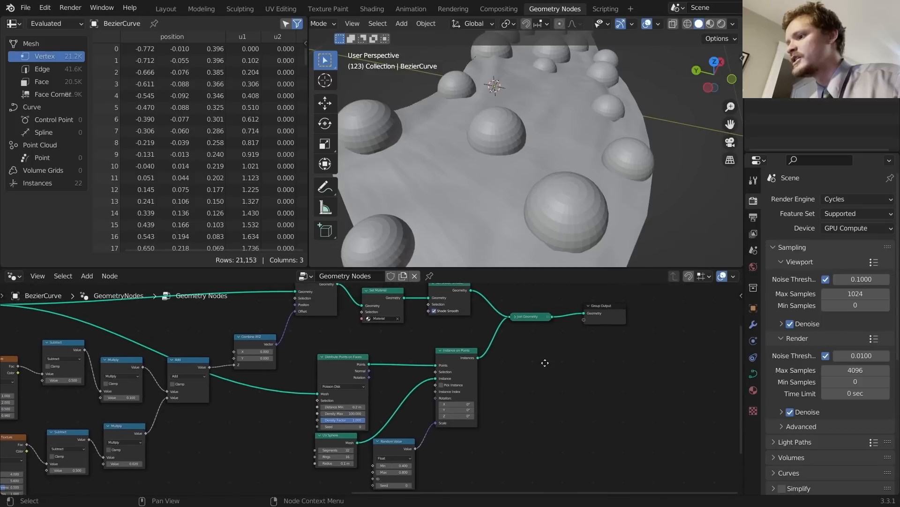
left_click_drag(464, 351, 461, 370)
left_click_drag(658, 356, 517, 305)
key("g")
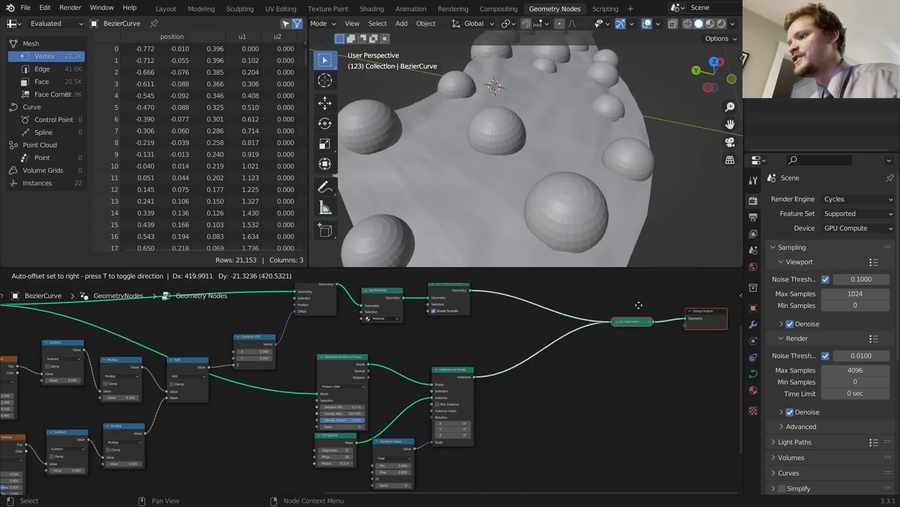
left_click(639, 305)
scroll(559, 342, "up", 2)
Step: Insert a Realize Instances node after Instance on Points
key("shift+a")
left_click(516, 254)
type("rea")
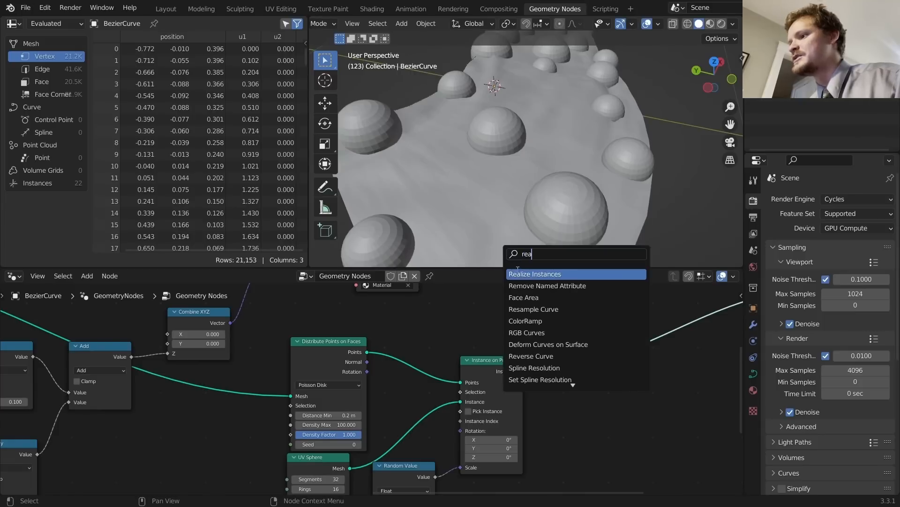
key("Return")
left_click(551, 367)
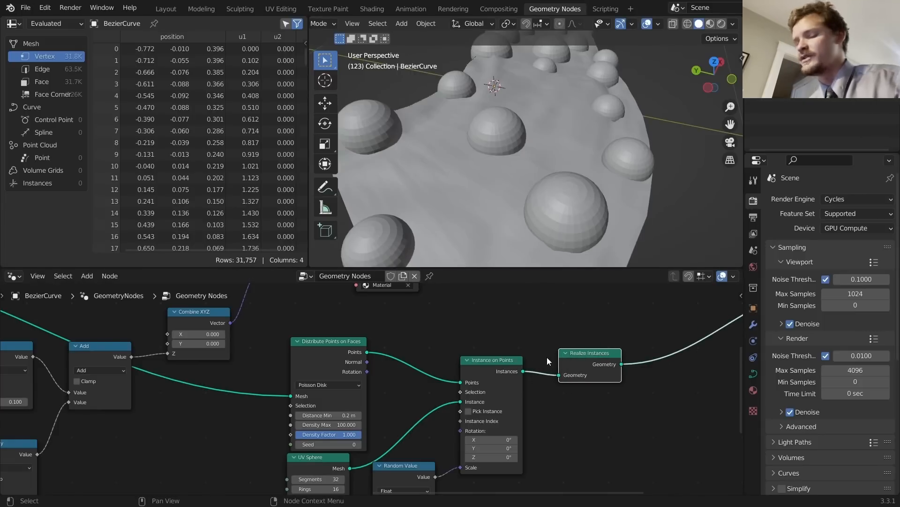
middle_click_drag(589, 357, 408, 342)
Step: Add a Set Position node after Realize Instances
key("shift+a")
left_click(511, 255)
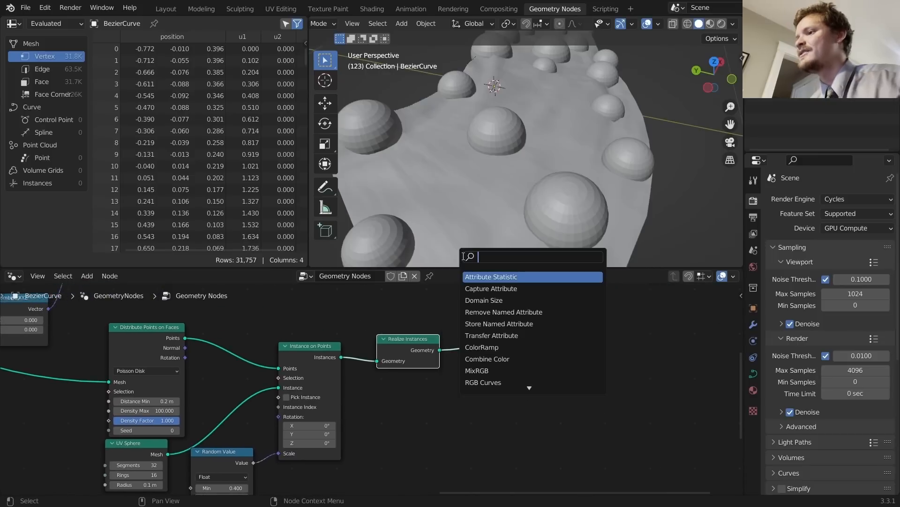
type("set p")
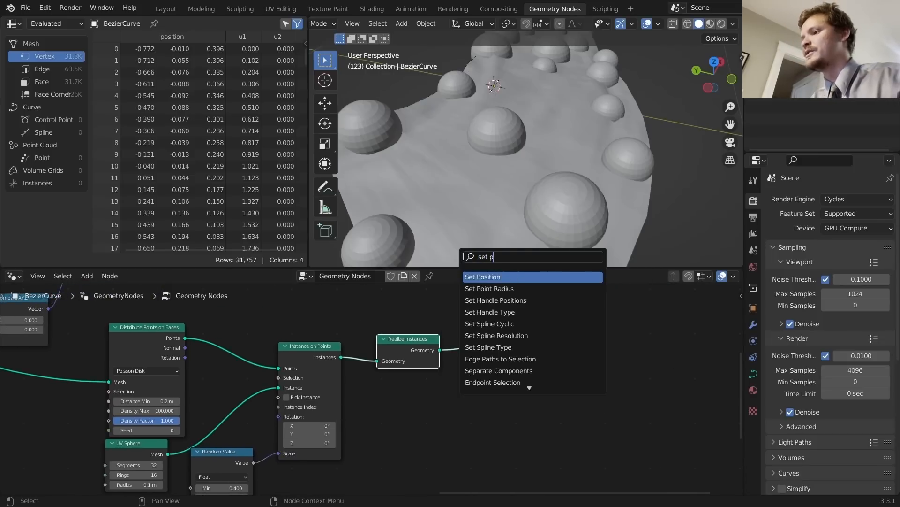
key("Return")
left_click(531, 330)
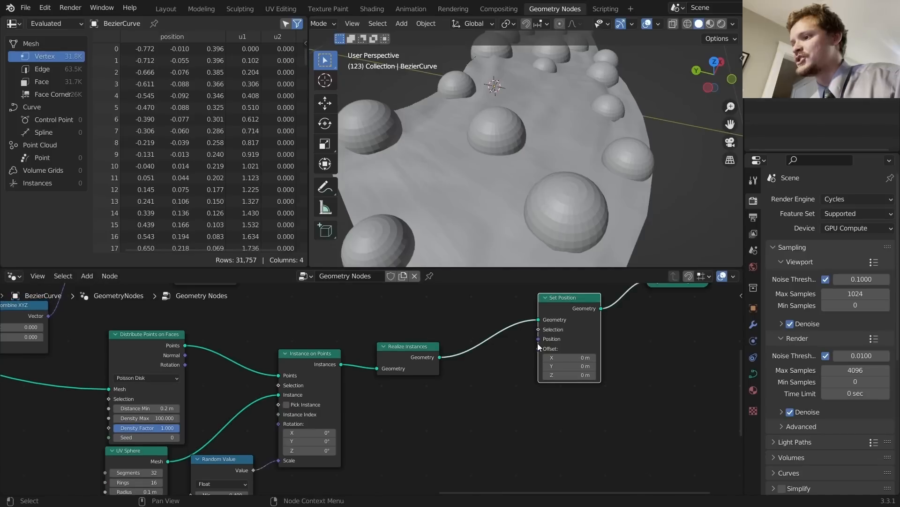
Step: Drive the Set Position Offset with a Noise Texture and inspect the displaced geometry
left_click_drag(539, 348, 450, 364)
type("noise")
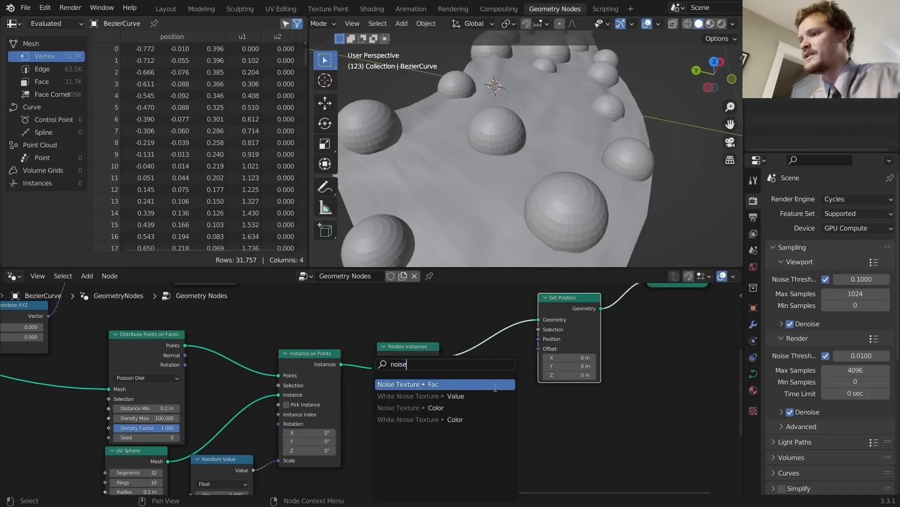
key("Return")
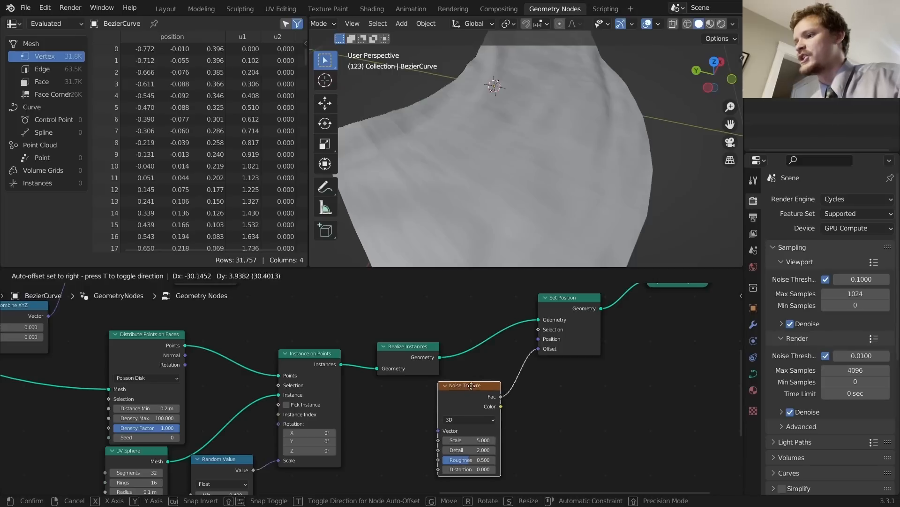
left_click(424, 393)
middle_click_drag(576, 144, 517, 123)
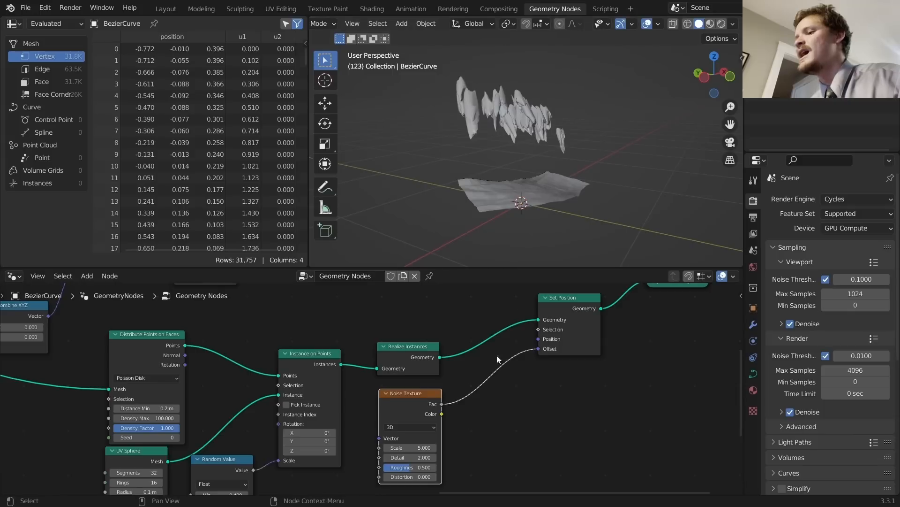
Step: Insert a Vector Math node set to Subtract 0.5 between the noise and Set Position
key("shift+a")
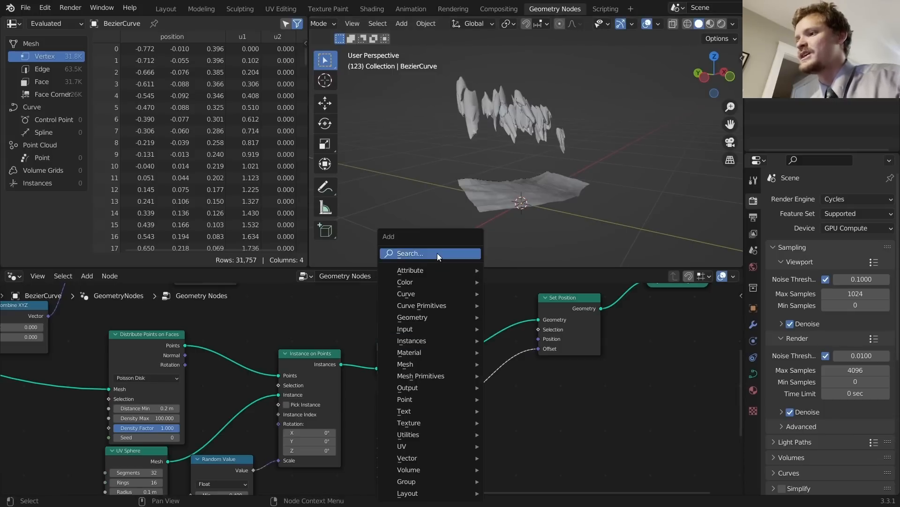
left_click(438, 254)
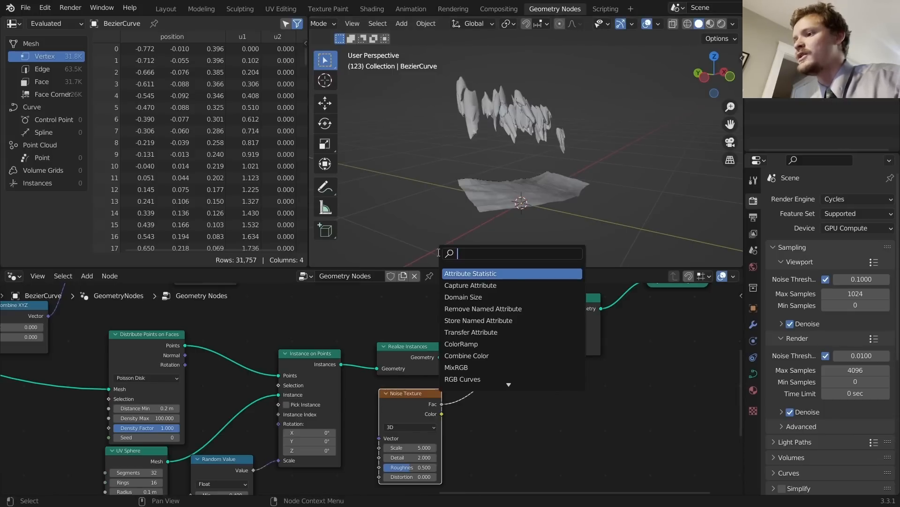
type("vec")
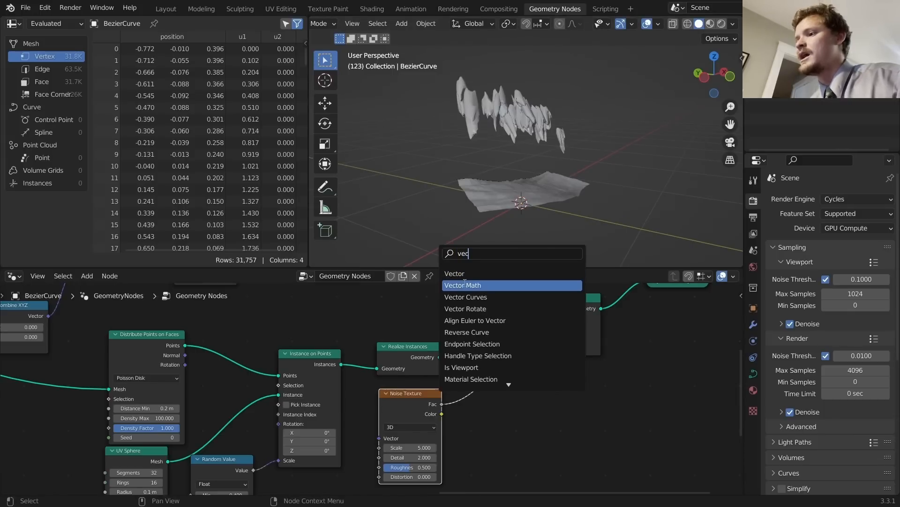
left_click(465, 283)
left_click(503, 399)
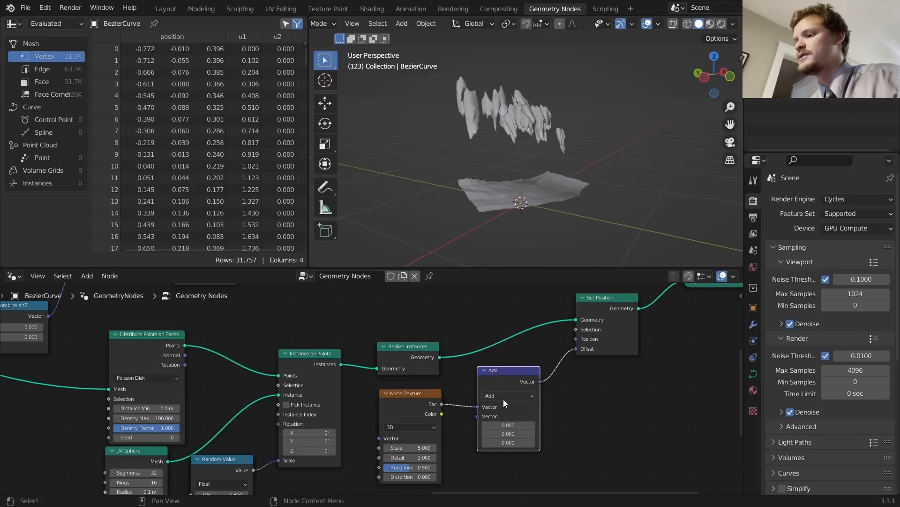
left_click(503, 399)
key("s")
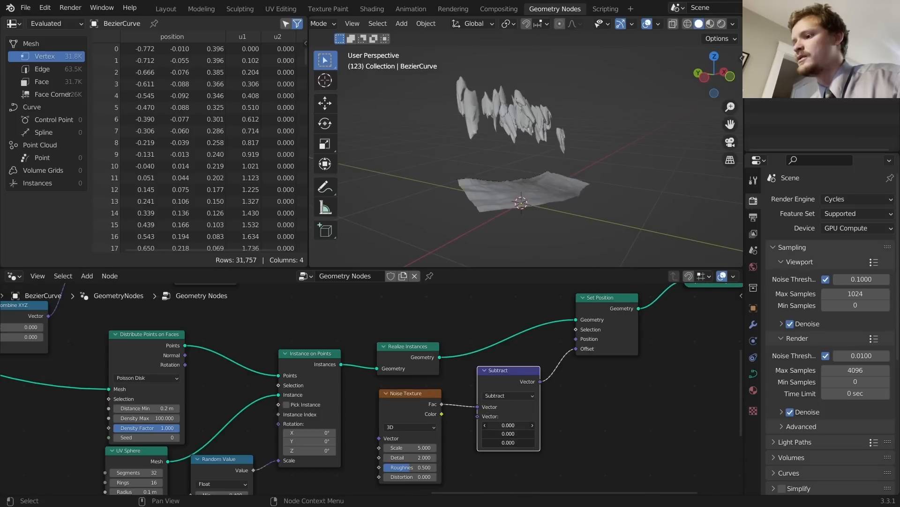
type("0.5")
key("Return")
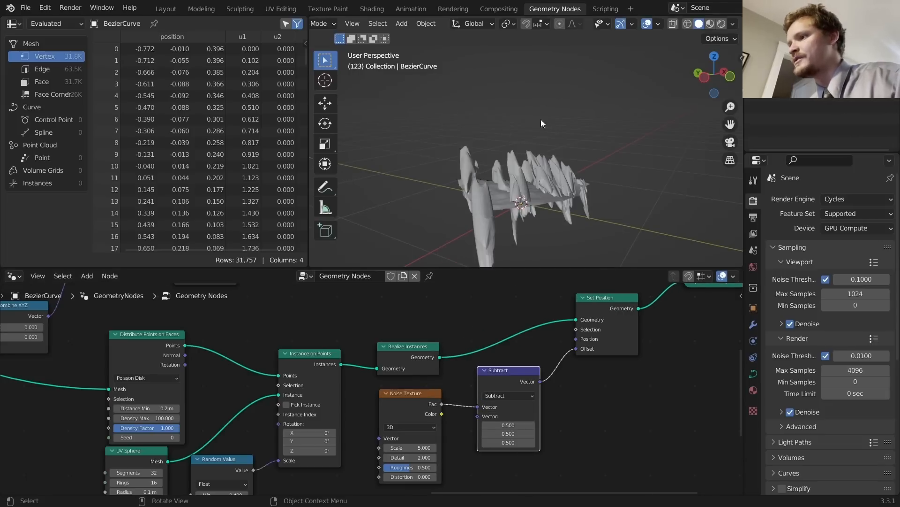
Step: Feed the noise Color output, instead of Fac, into the Subtract node's vector
middle_click_drag(541, 123, 544, 211)
right_click_drag(452, 419, 452, 371, "ctrl")
left_click_drag(442, 414, 477, 407)
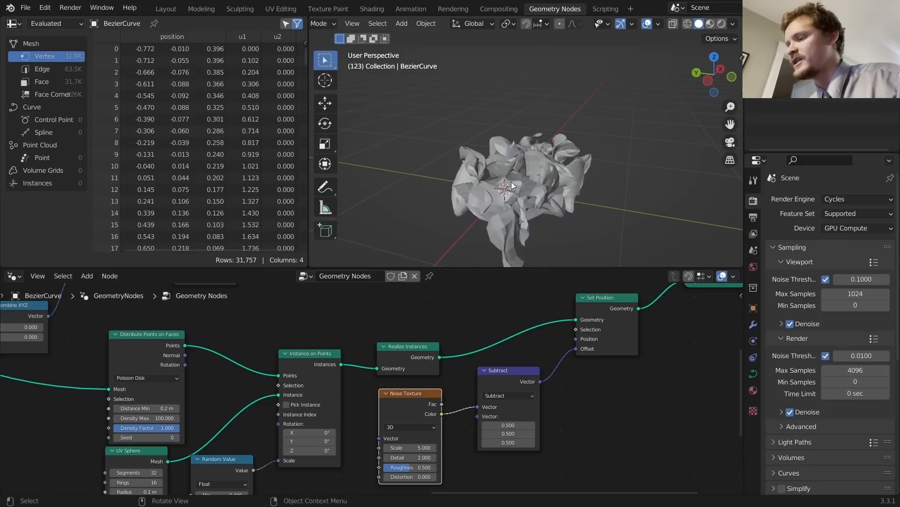
middle_click_drag(511, 181, 537, 213)
Step: Add a duplicate Vector Math node set to Scale, about 0.08, before Set Position
key("shift+d")
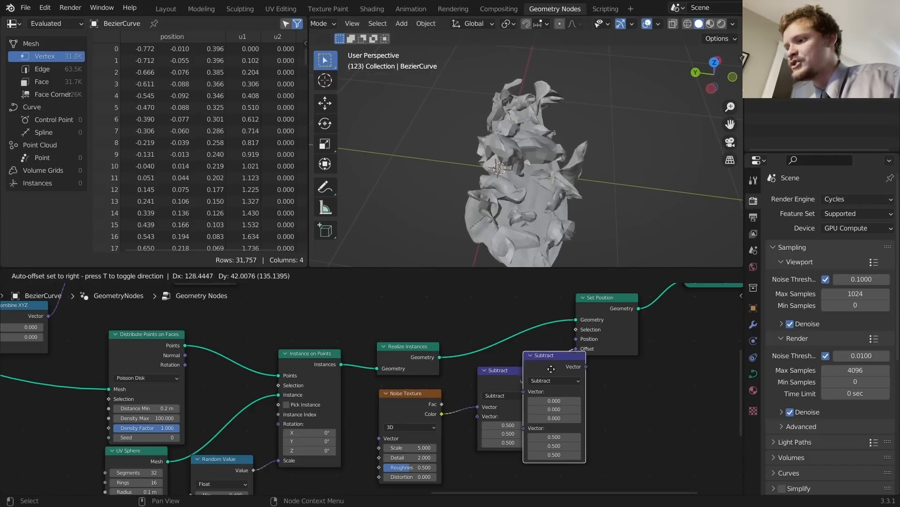
left_click(601, 370)
left_click(587, 381)
left_click(592, 236)
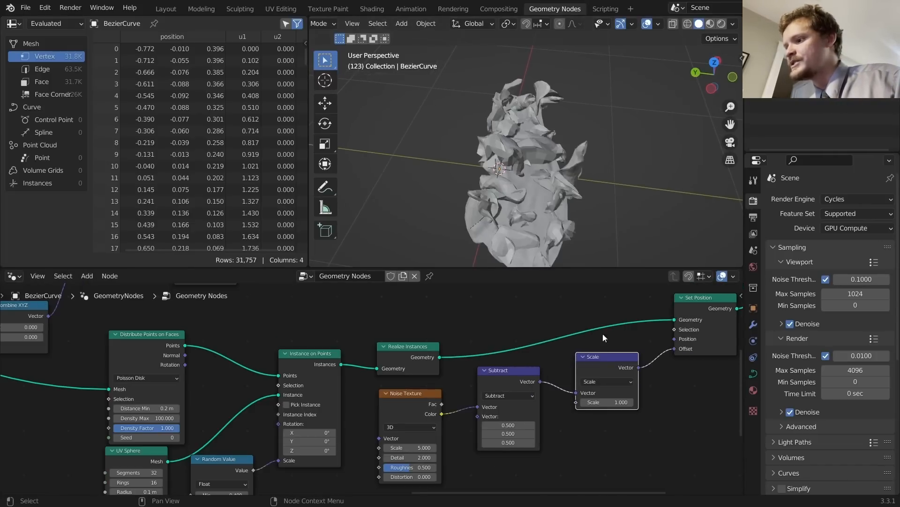
left_click_drag(614, 402, 650, 402, "shift")
scroll(544, 179, "up", 5)
scroll(507, 136, "down", 5)
middle_click_drag(506, 137, 539, 101)
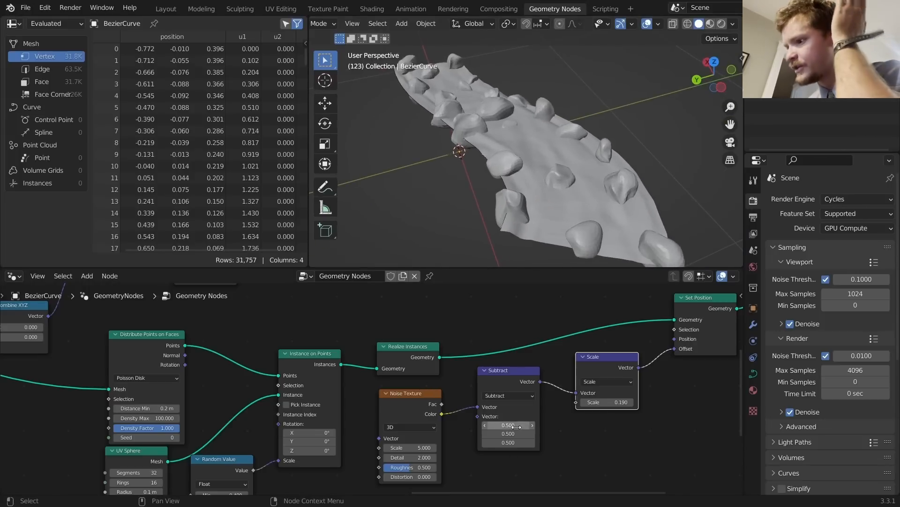
Step: Set the rock Noise Texture's Detail to 6
middle_click_drag(445, 471, 489, 438)
scroll(489, 438, "up", 2)
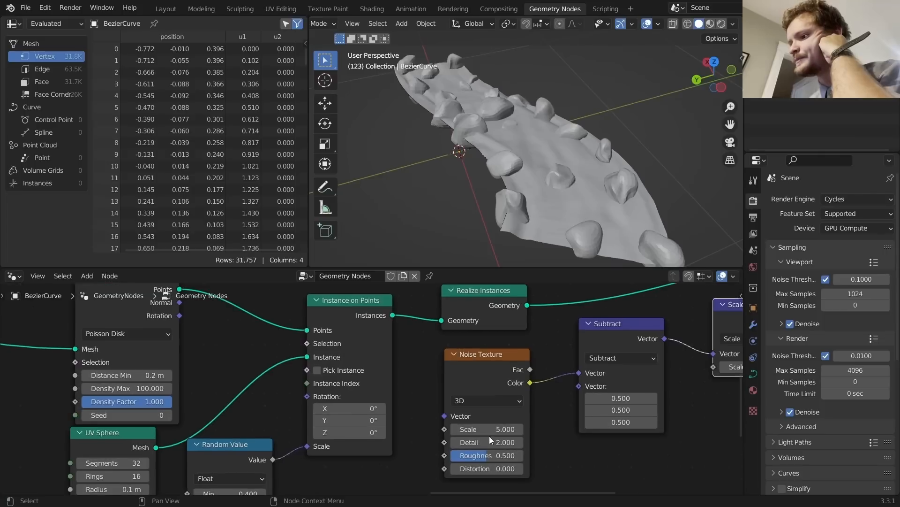
left_click(488, 444)
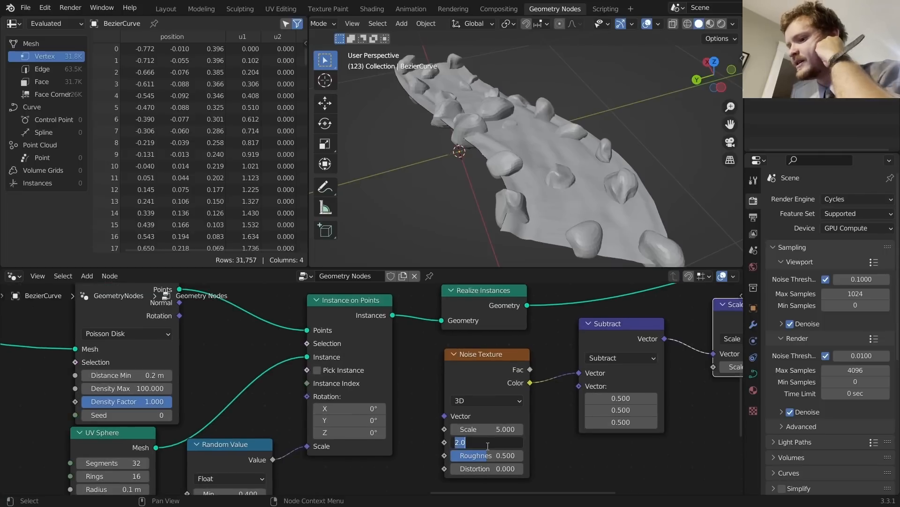
type("4")
key("Return")
scroll(643, 134, "up", 6)
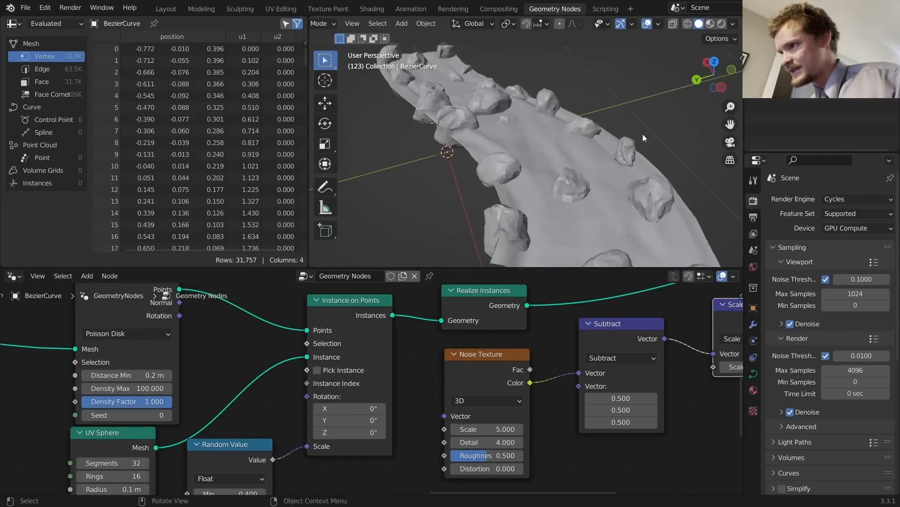
key("ctrl+z")
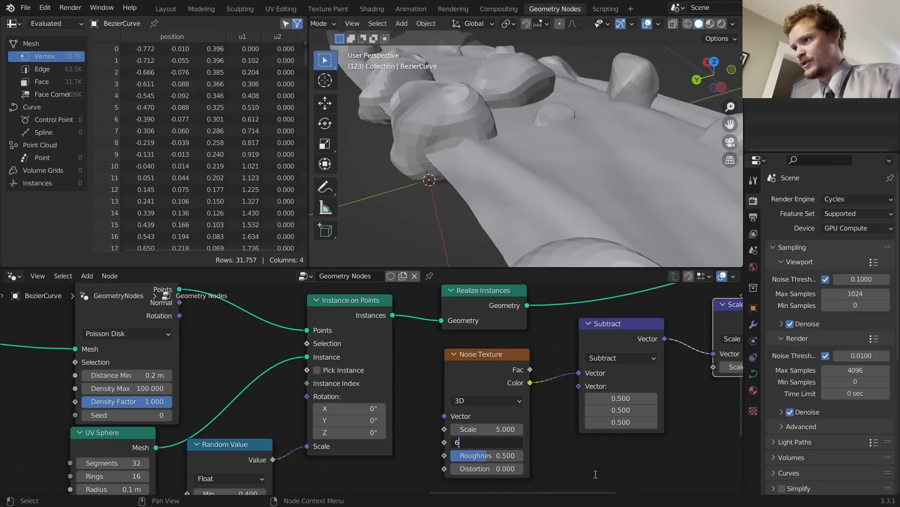
key("Return")
scroll(538, 157, "down", 2)
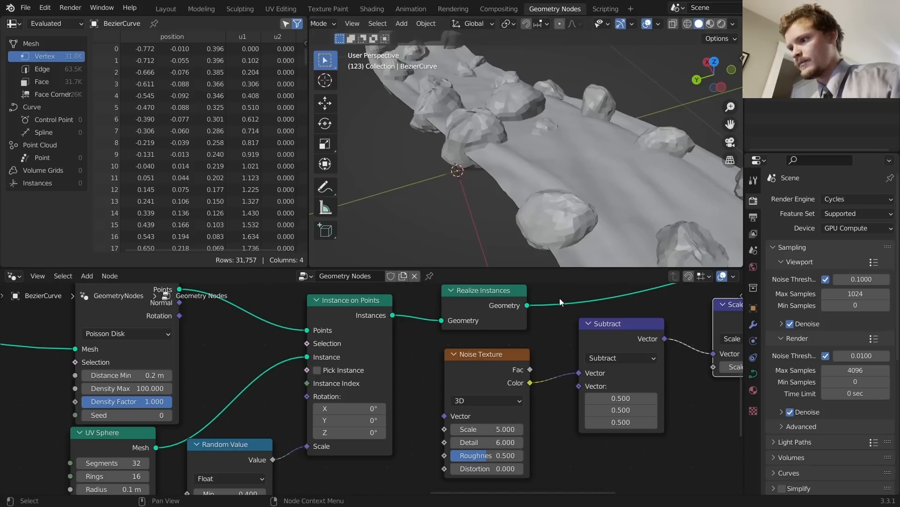
Step: Change the Noise Texture Scale to 5.4 and inspect the whole rocky curve
left_click_drag(491, 429, 501, 455)
scroll(567, 96, "down", 4)
middle_click_drag(566, 96, 526, 156)
scroll(644, 364, "down", 6)
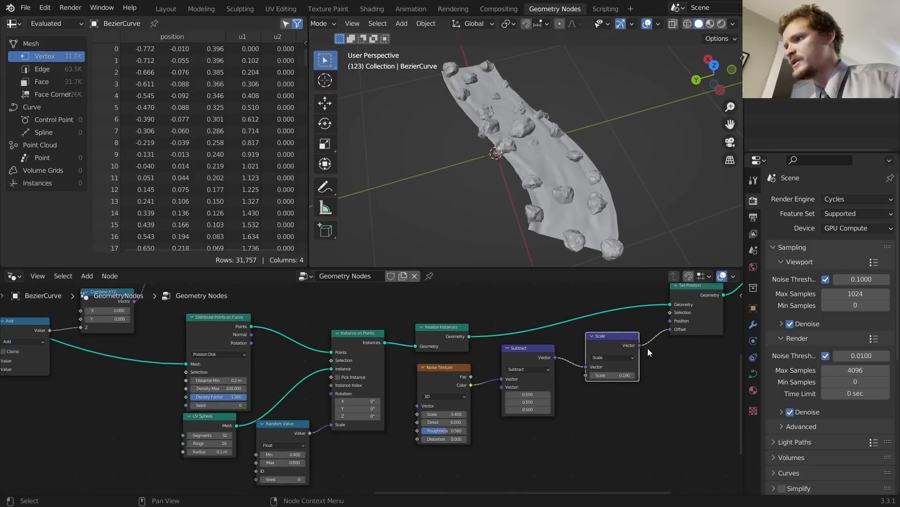
middle_click_drag(648, 348, 534, 380)
Step: Insert a Set Shade Smooth node between Set Position and Join Geometry
key("shift+a")
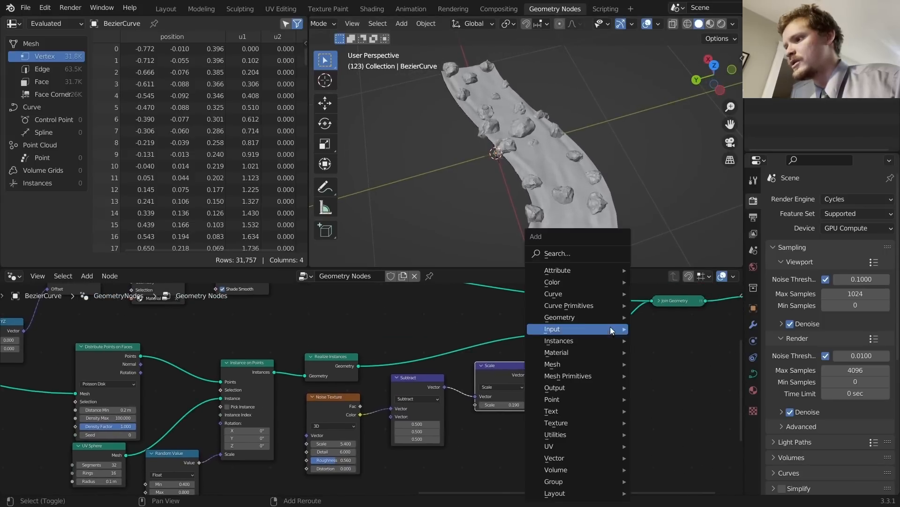
left_click(583, 251)
type("set s")
left_click(617, 285)
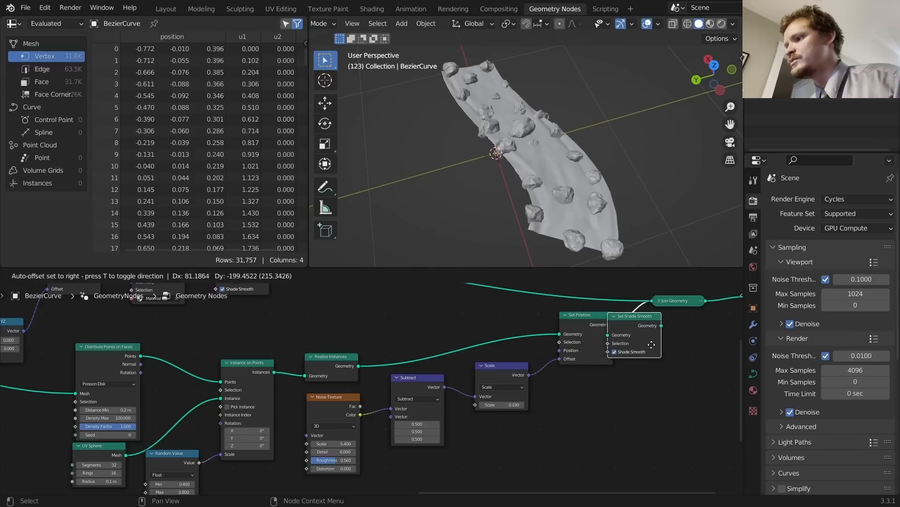
left_click(652, 341)
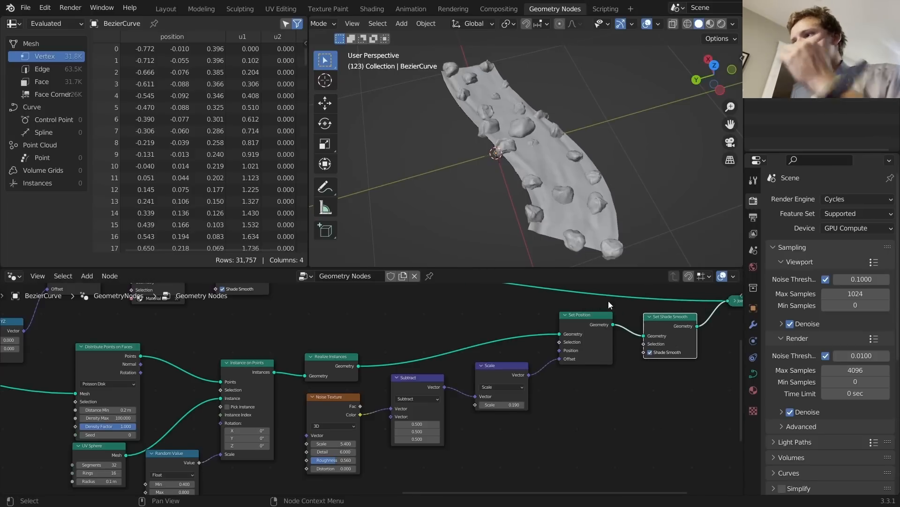
scroll(566, 167, "up", 6)
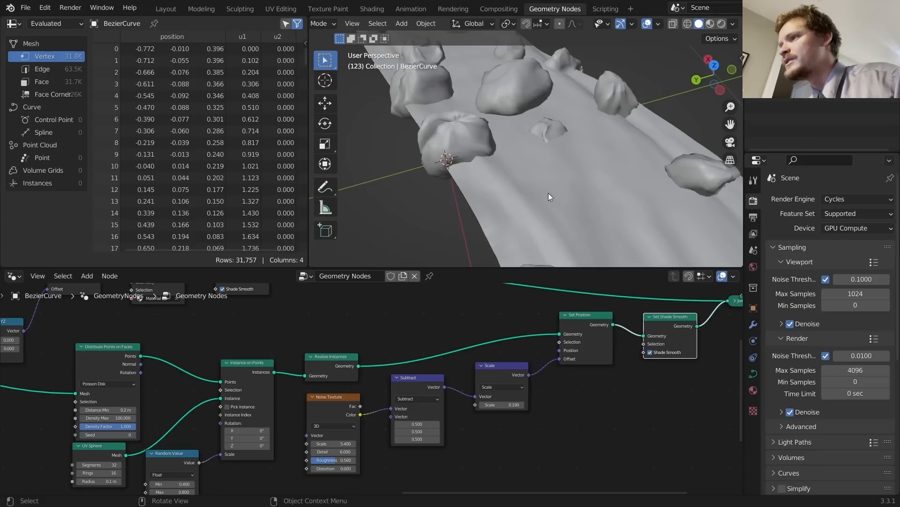
Step: Set the Random Value maximum rock scale to 0.7
middle_click_drag(296, 383, 367, 372)
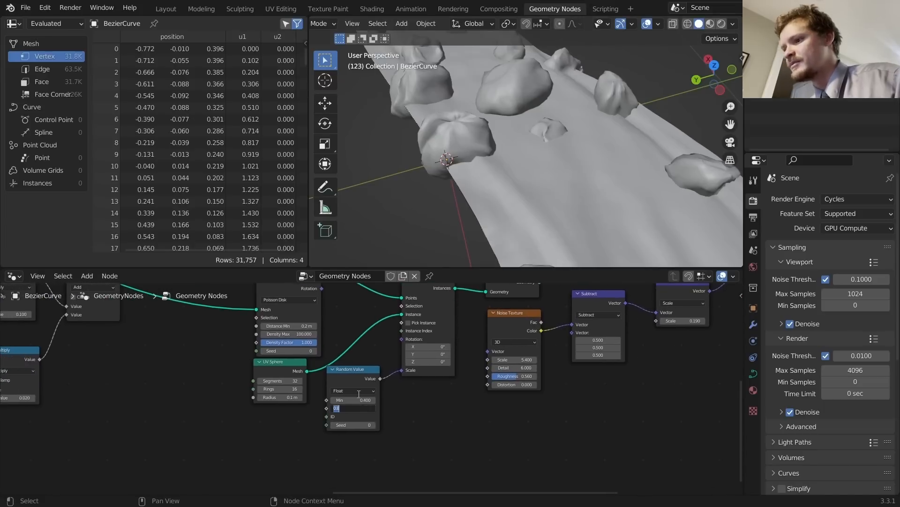
key("Return")
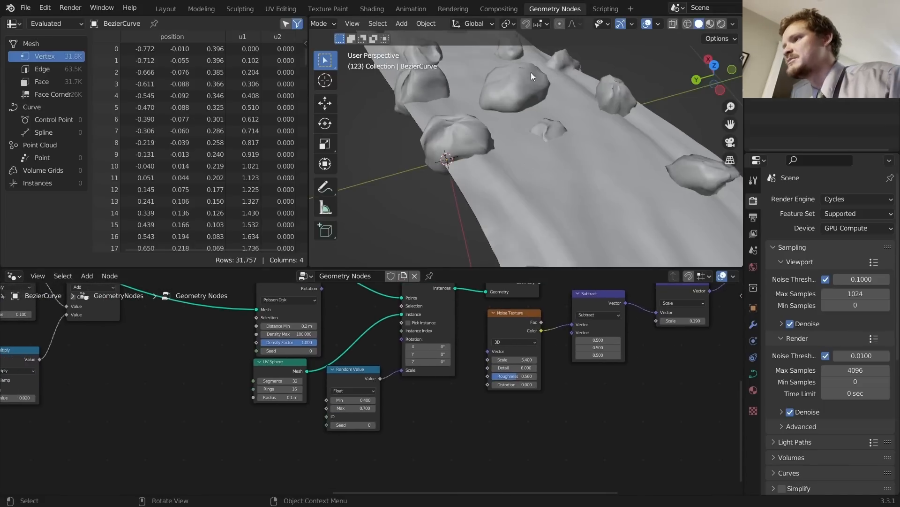
scroll(568, 128, "down", 7)
scroll(559, 143, "up", 4)
middle_click_drag(560, 143, 579, 125)
middle_click_drag(587, 307, 511, 372)
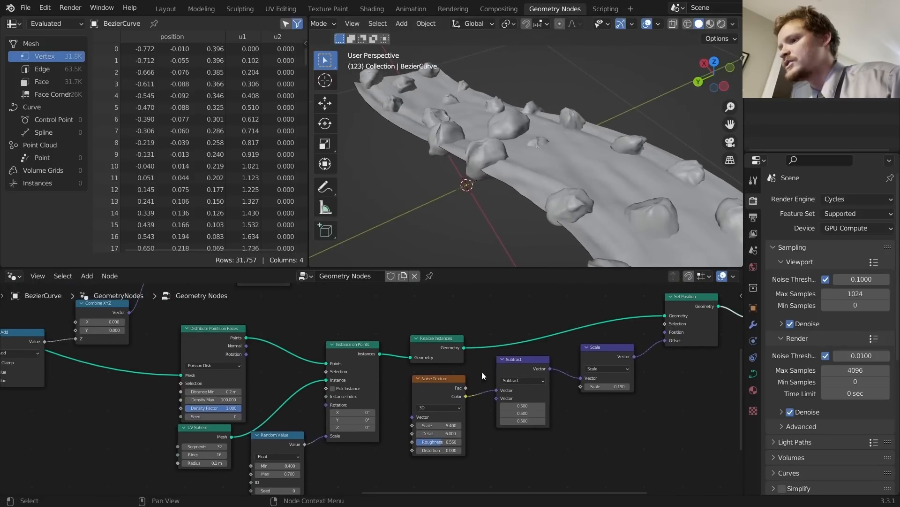
Step: Give the rock UV Sphere 32 rings
middle_click_drag(205, 435, 441, 364)
scroll(441, 365, "up", 6)
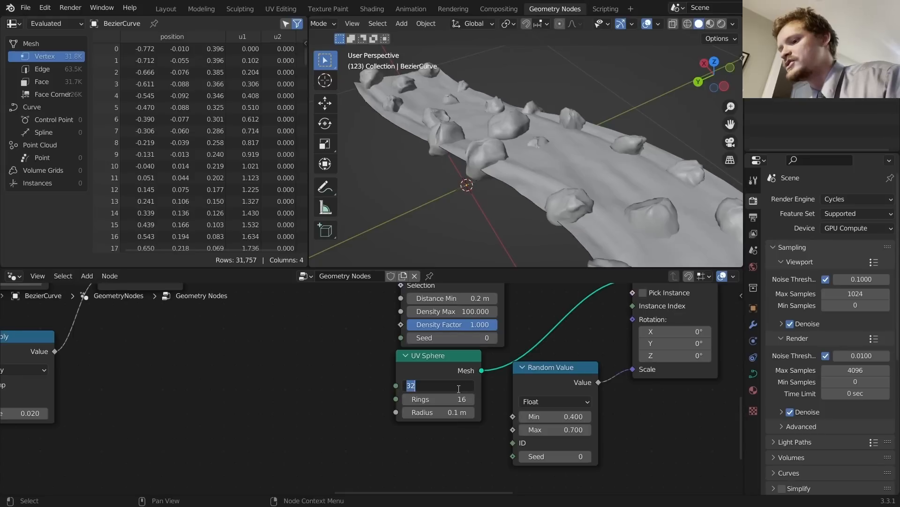
key("Escape")
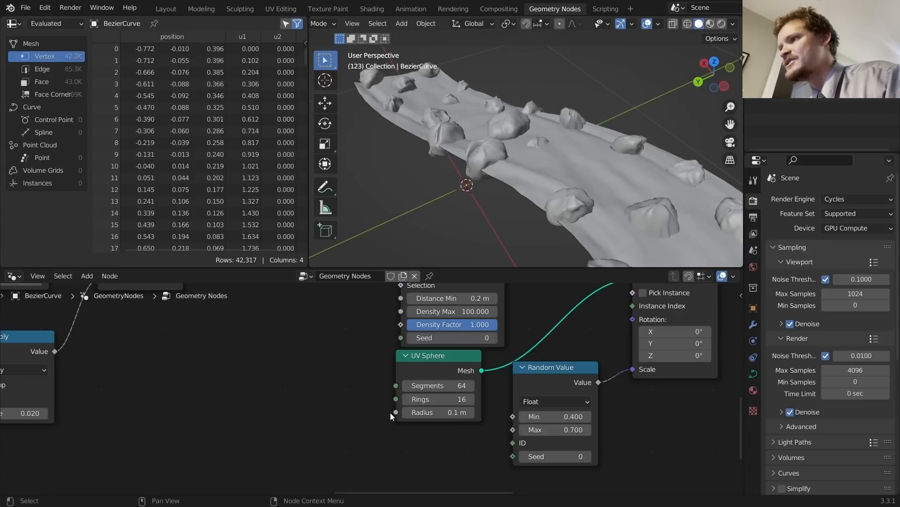
left_click(454, 402)
type("32")
key("Return")
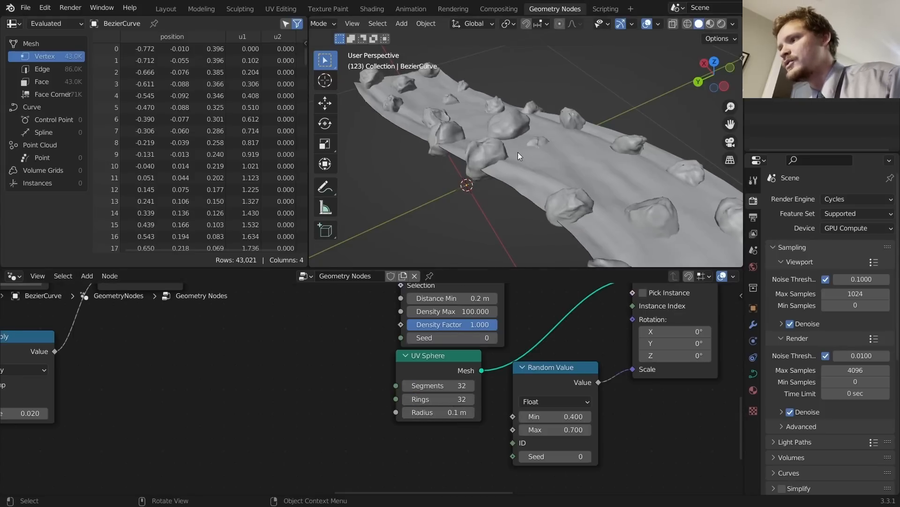
scroll(539, 356, "down", 3)
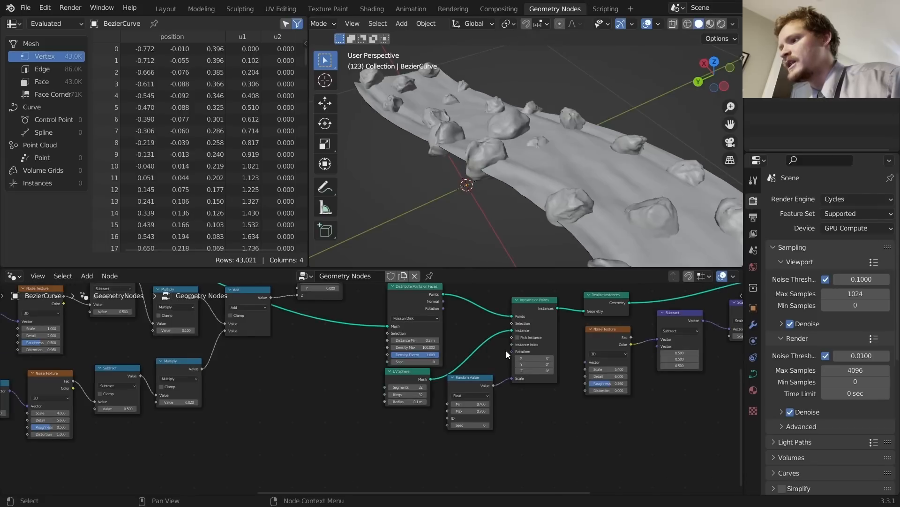
left_click_drag(511, 352, 402, 395)
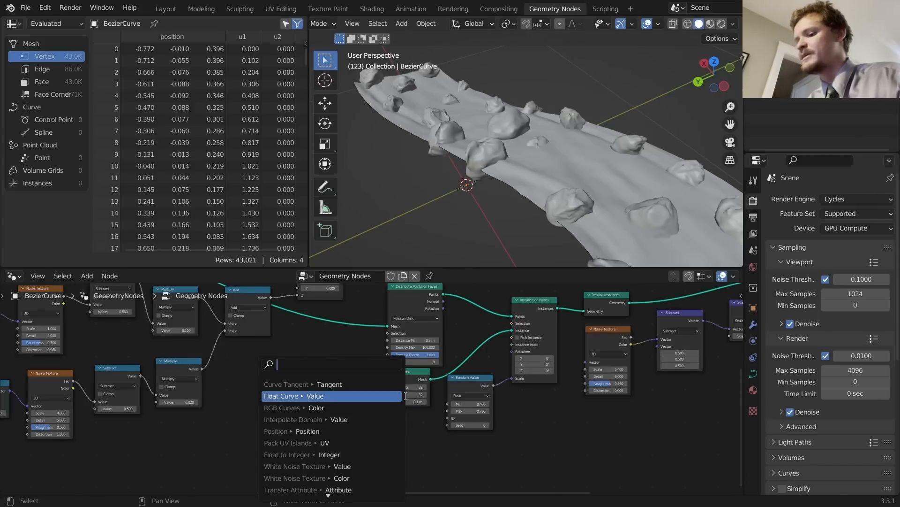
Step: Try a Random Value vector on the rock Rotation with minimum -3.3, then delete it
type("random")
key("Return")
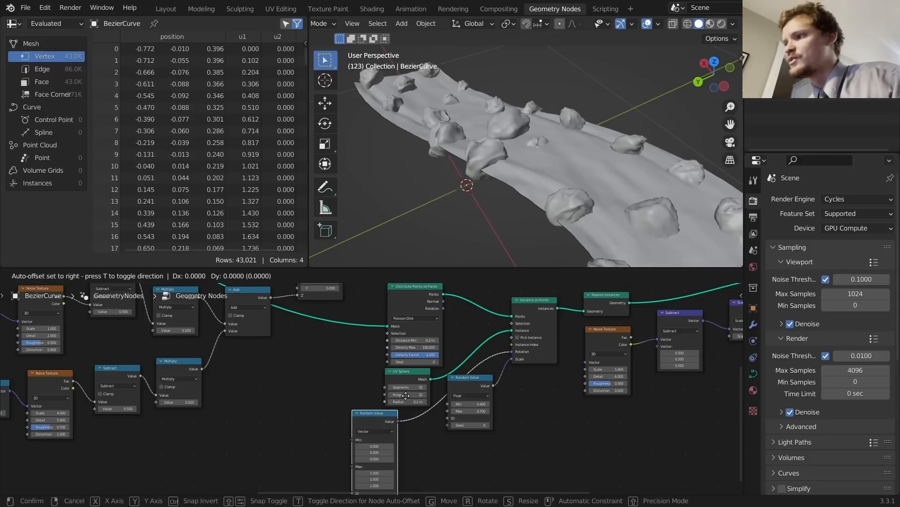
left_click(407, 392)
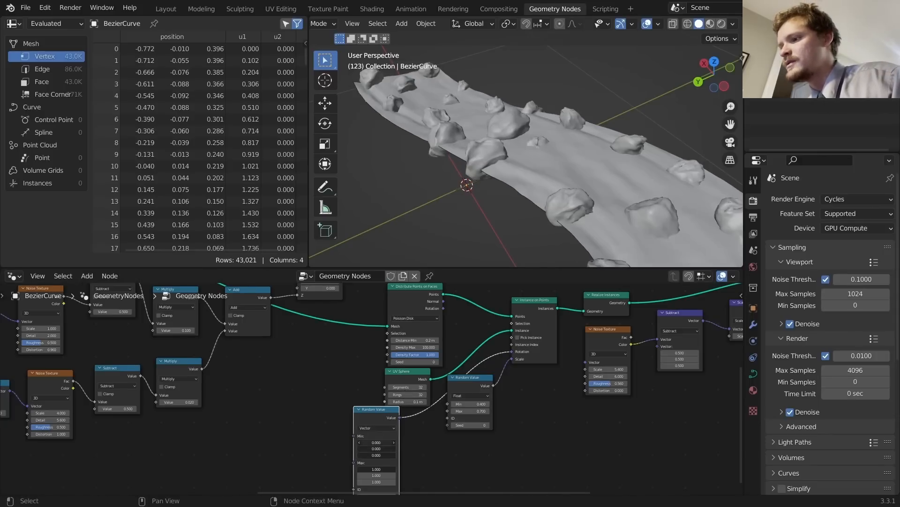
left_click(418, 440)
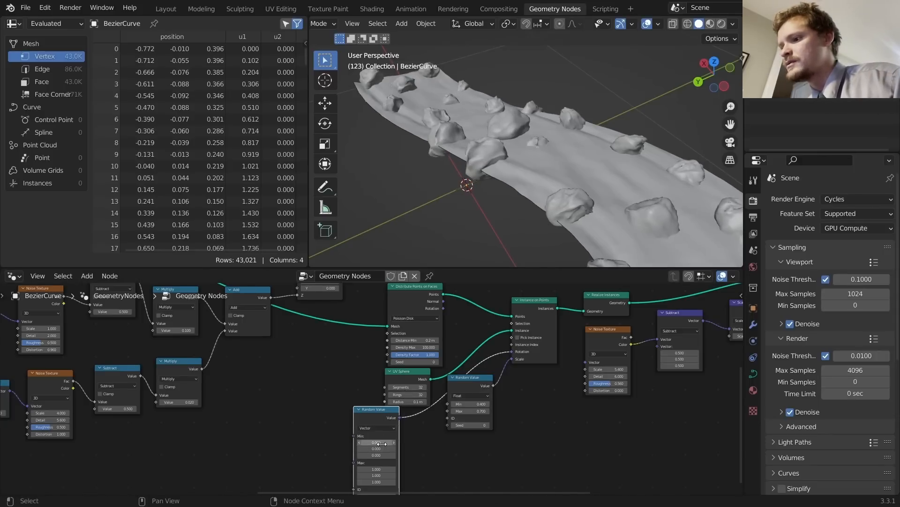
left_click_drag(376, 454, 382, 429)
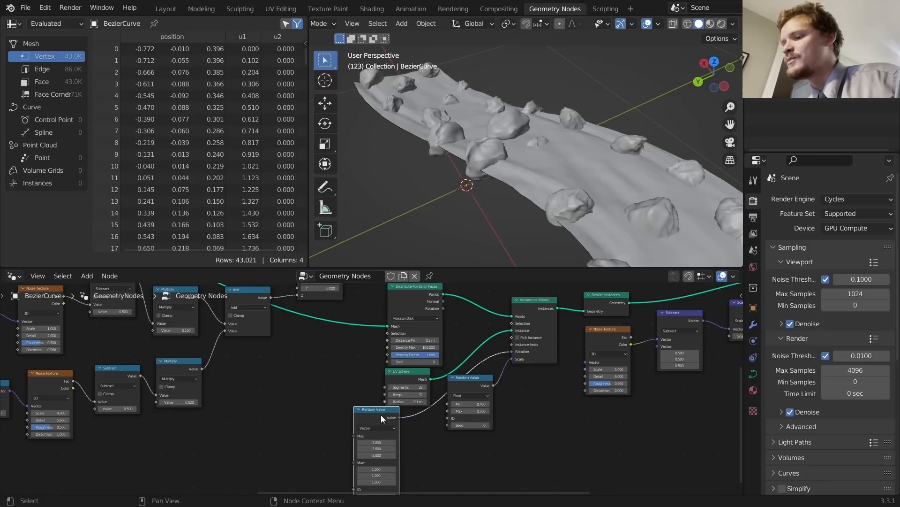
key("x")
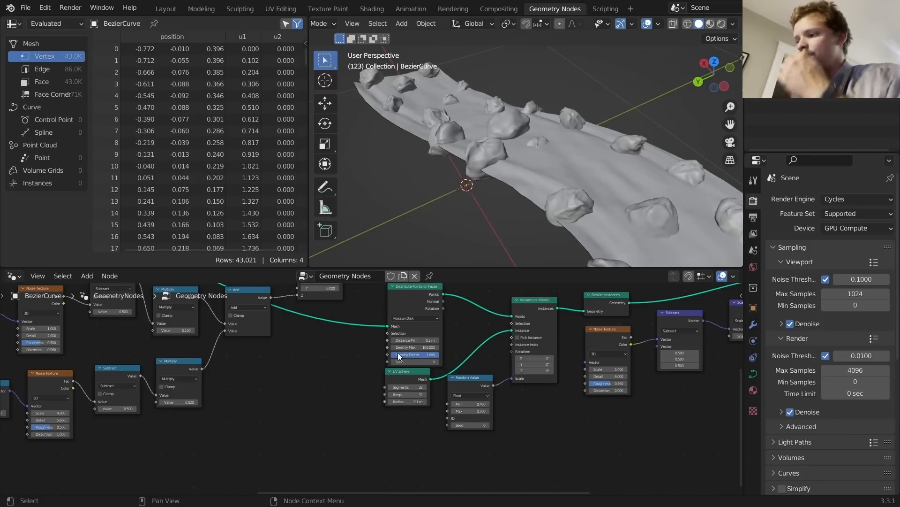
Step: Move Set Shade Smooth, Join Geometry and Group Output further to the right
middle_click_drag(732, 321, 487, 366)
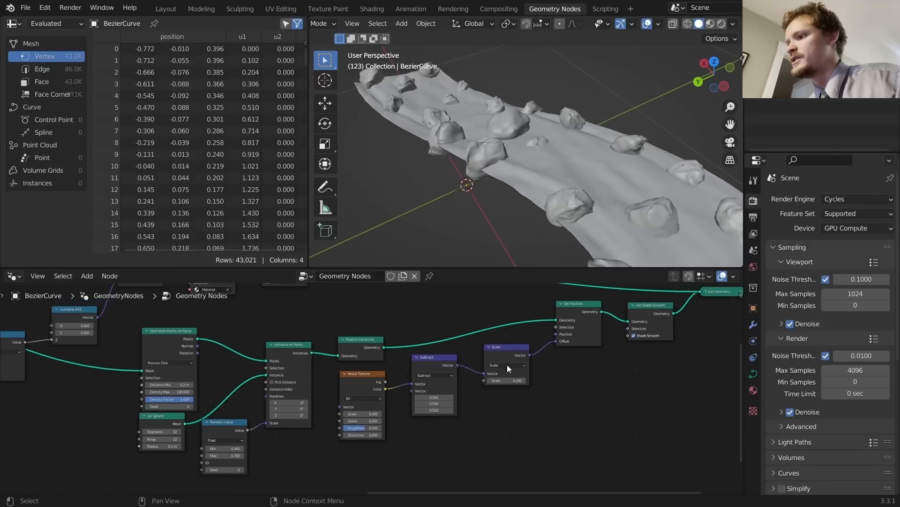
left_click_drag(575, 312, 549, 322)
middle_click_drag(603, 326, 477, 363)
left_click_drag(719, 397, 517, 310)
key("g")
left_click(617, 314)
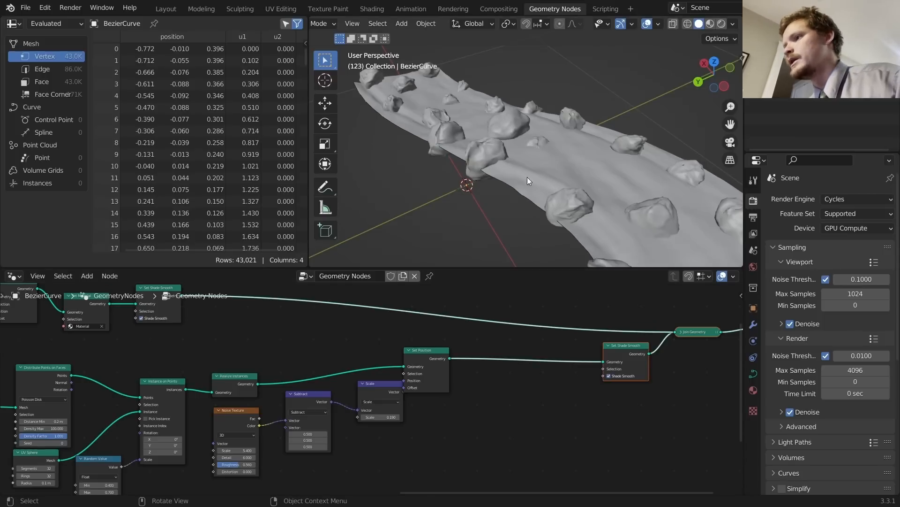
Step: Set the noise displacement Scale node's factor to 0.15
scroll(503, 148, "up", 4)
middle_click_drag(508, 149, 489, 143)
scroll(486, 167, "down", 2)
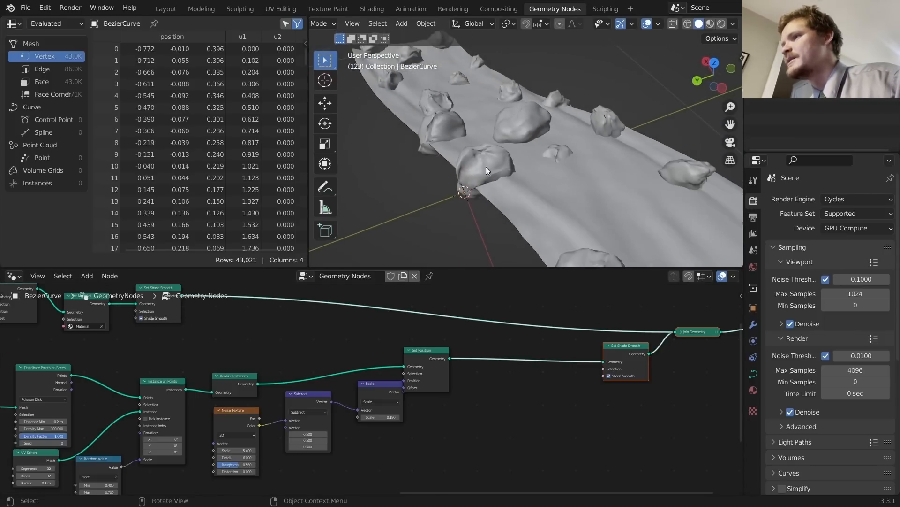
scroll(403, 444, "up", 3)
double_click(508, 417)
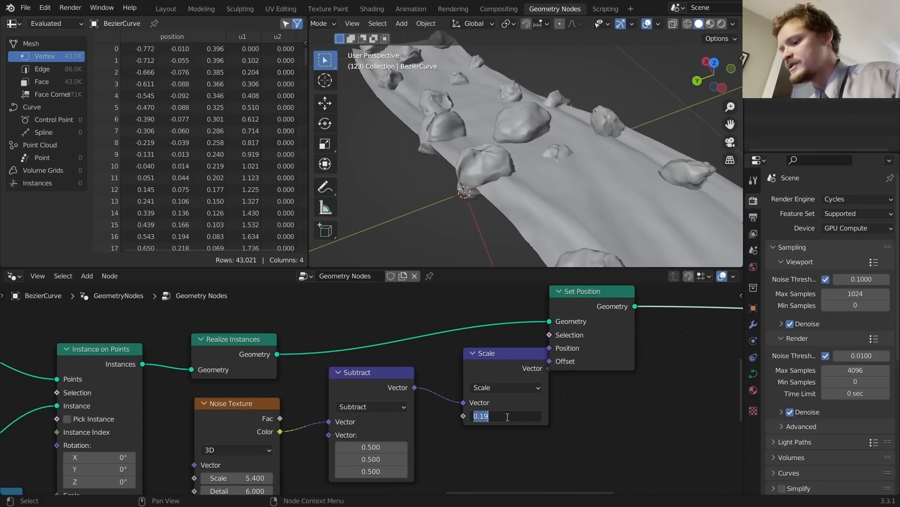
type("0.15")
key("Return")
Step: Play and stop the animation to watch the ribbon deform
scroll(585, 159, "down", 4)
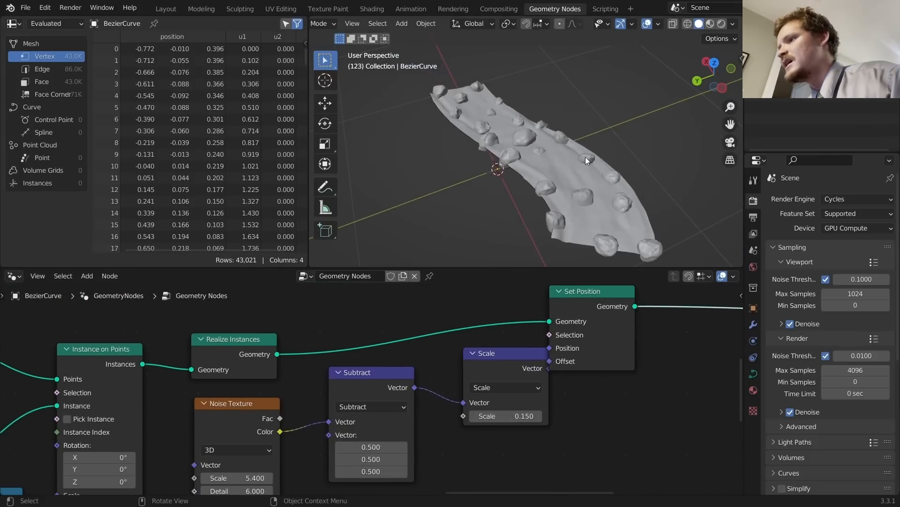
key("space")
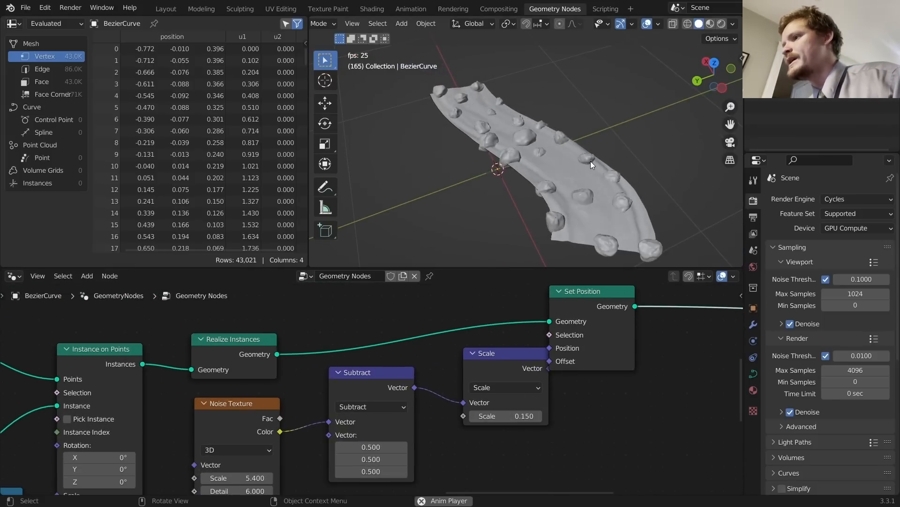
key("space")
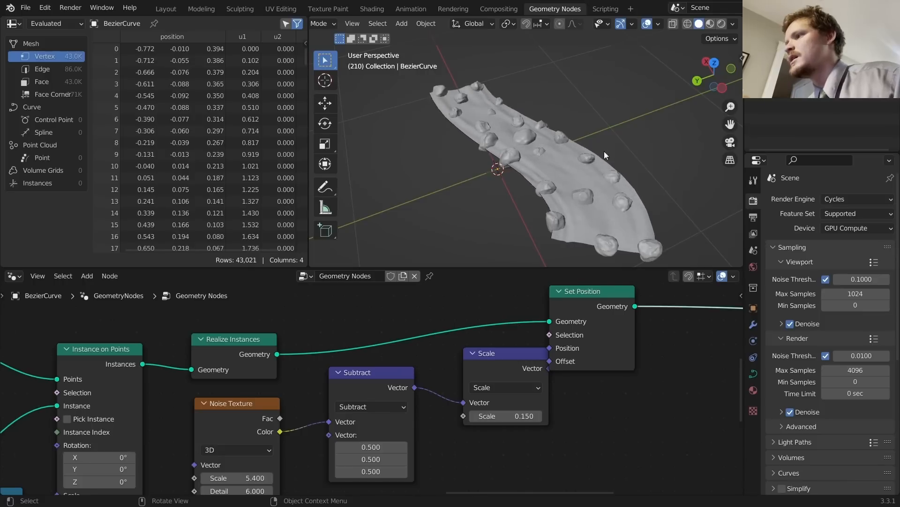
Step: Preview the animated river in rendered shading from a low view
left_click(726, 27)
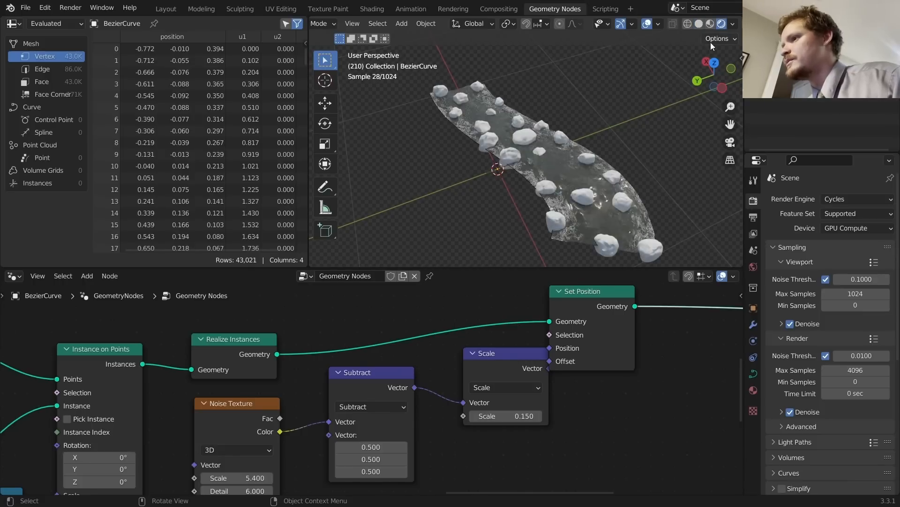
key("space")
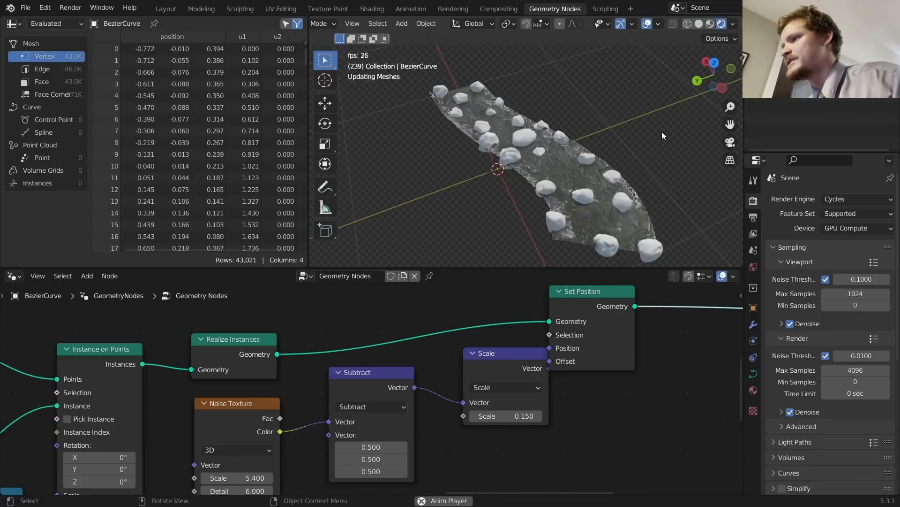
scroll(553, 172, "up", 8)
middle_click_drag(592, 194, 519, 190)
key("space")
scroll(520, 190, "down", 7)
scroll(519, 206, "down", 4)
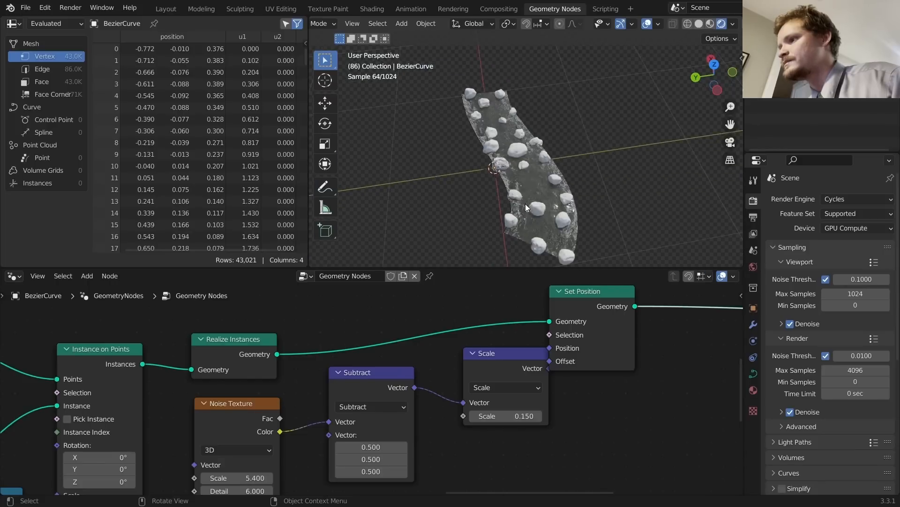
Step: Set the Random Value minimum rock scale to 0.25
middle_click_drag(121, 435, 529, 330)
scroll(377, 359, "down", 3)
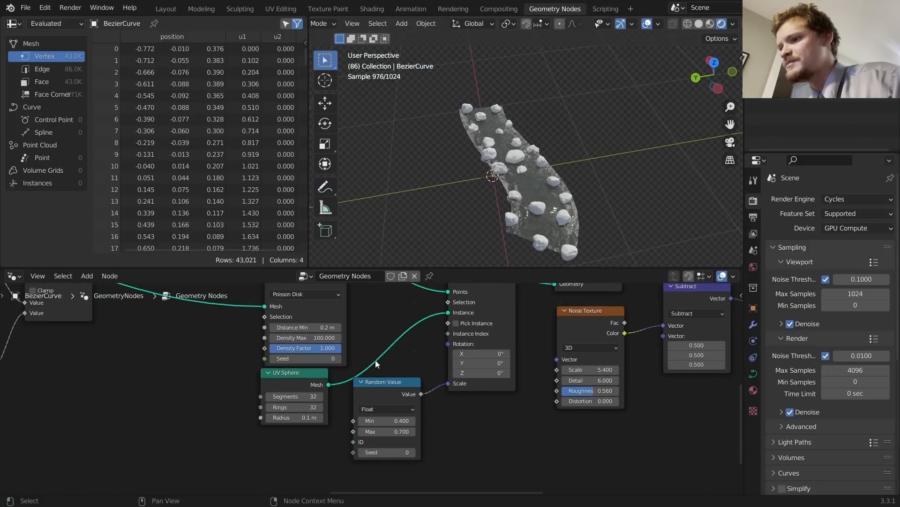
left_click(389, 420)
type(".25")
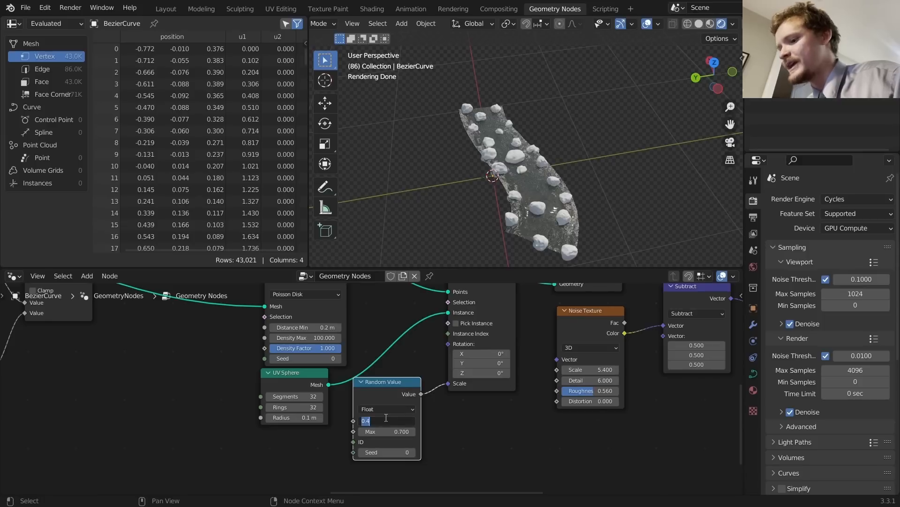
key("Return")
Step: Set Distribute Points on Faces Density Max to 150, try seeds up to 3, then reset Seed to 0
middle_click_drag(319, 327, 348, 399)
left_click(345, 408)
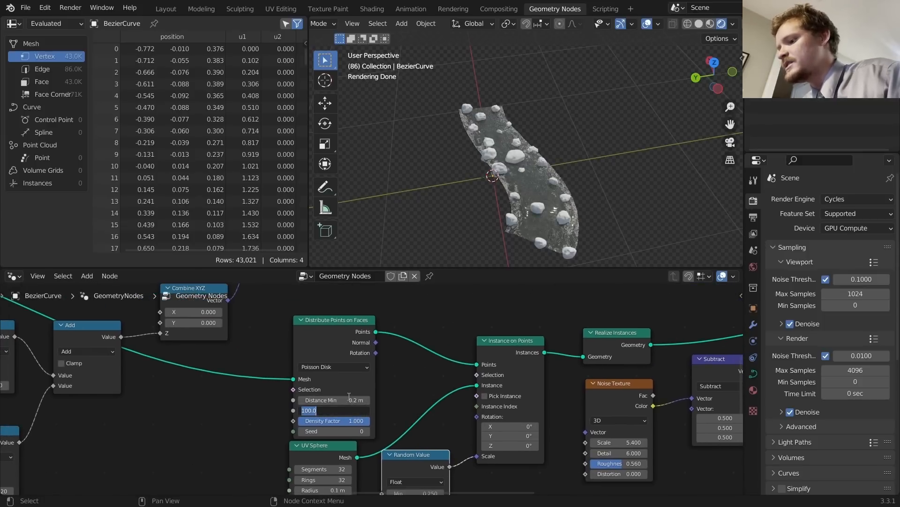
type("150")
key("Return")
left_click(367, 431)
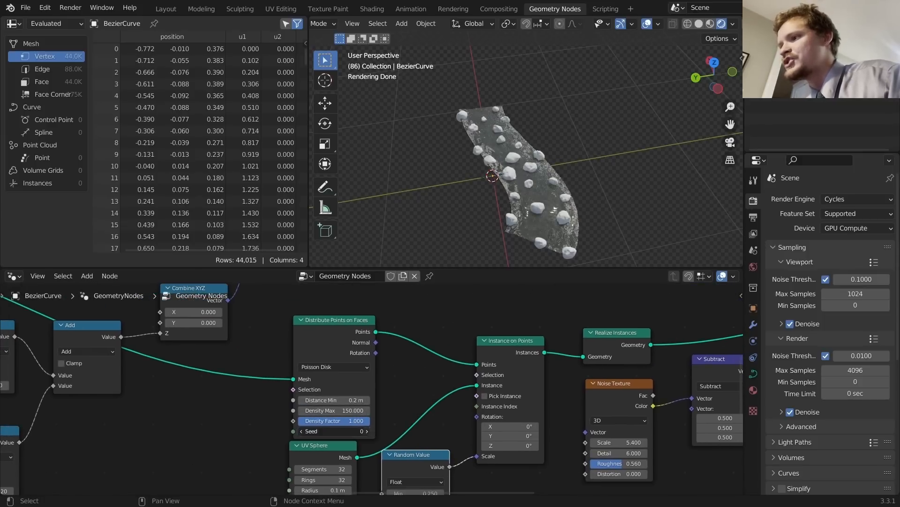
left_click(367, 433)
left_click(366, 432)
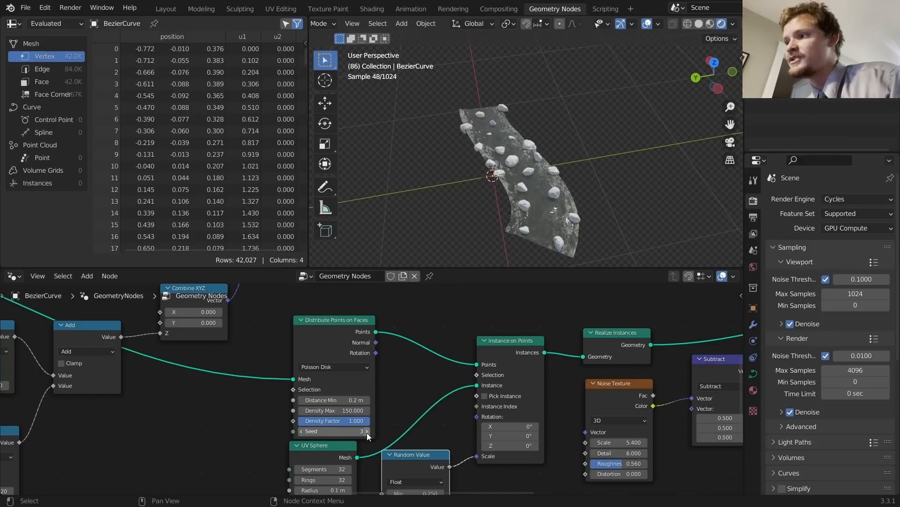
left_click(357, 431)
type("0")
key("Return")
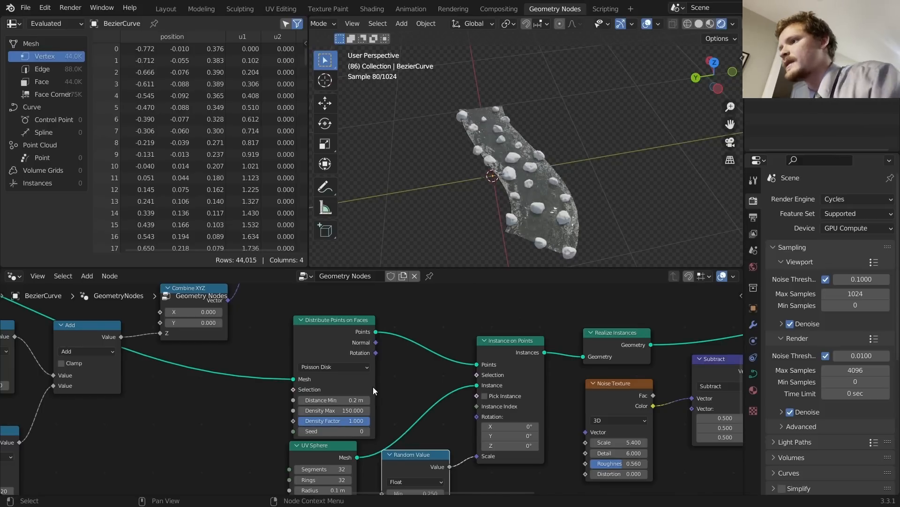
Step: Save rivergenerator3.blend and preview the animated rocks
middle_click_drag(502, 198, 510, 173)
scroll(516, 168, "up", 5)
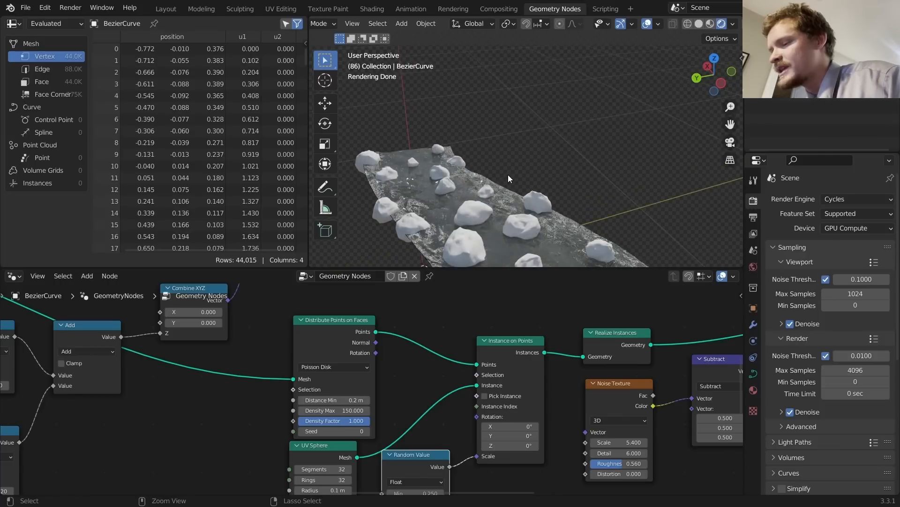
key("ctrl+s")
mouse_move(503, 192)
middle_mouse_down()
mouse_move(495, 170)
mouse_move(490, 201)
middle_mouse_up()
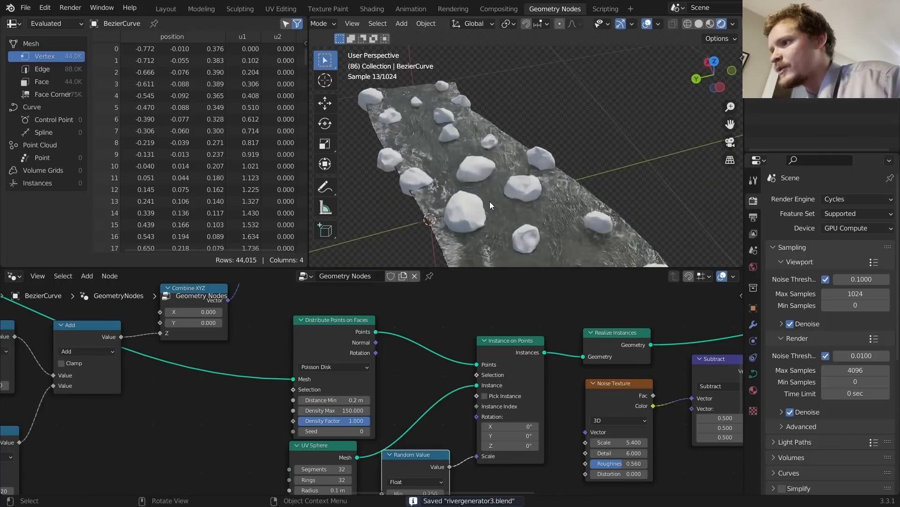
key("space")
key("space")
scroll(525, 177, "down", 4)
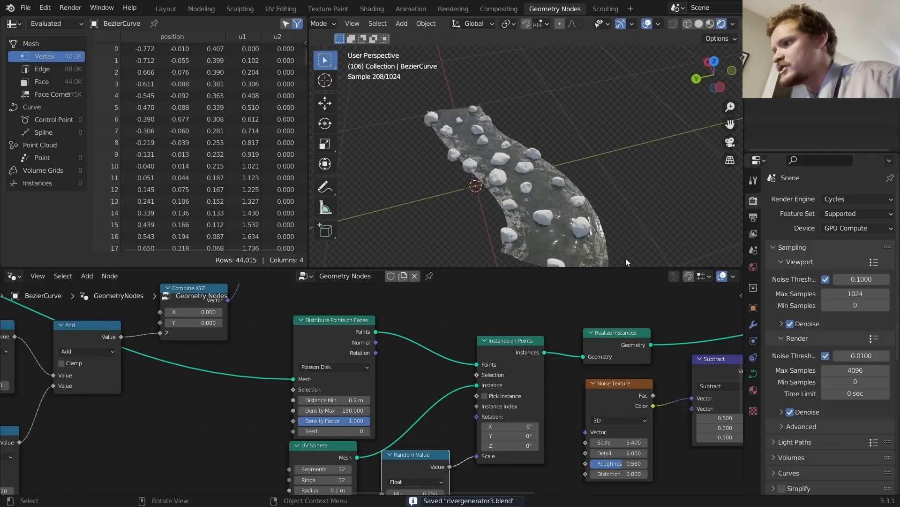
scroll(607, 336, "down", 2)
middle_click_drag(607, 336, 319, 371)
middle_click_drag(638, 354, 441, 364)
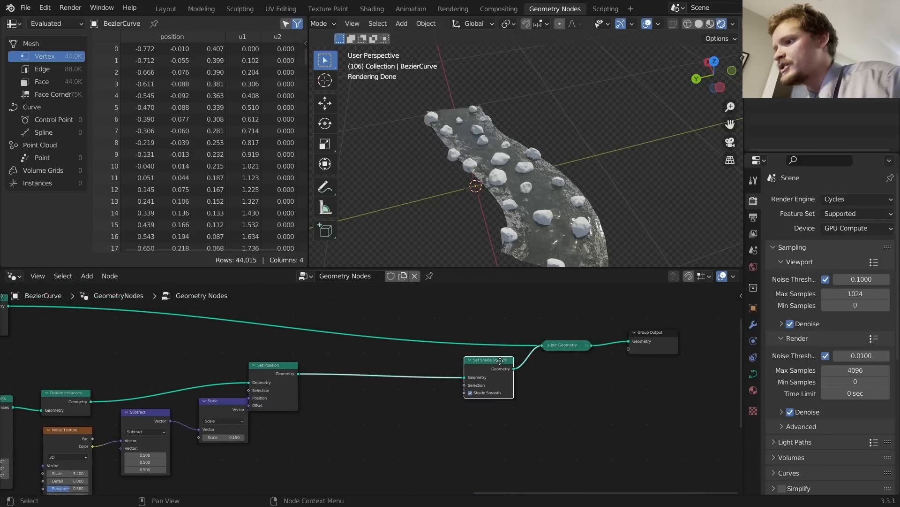
Step: Add a Set Material node after Set Shade Smooth, before Join Geometry, assigning 'Material' to the rocks
left_click_drag(500, 361, 371, 377)
key("shift+a")
left_click(397, 252)
type("set")
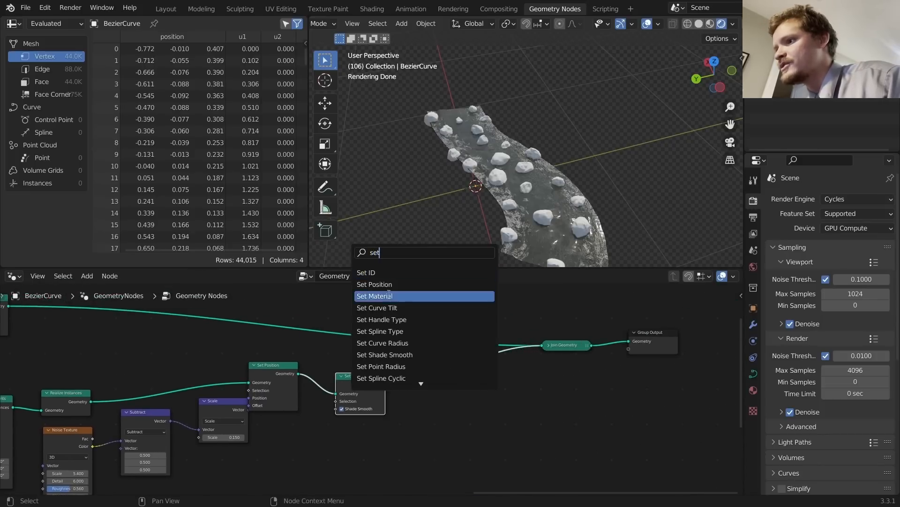
left_click(389, 295)
left_click(419, 387)
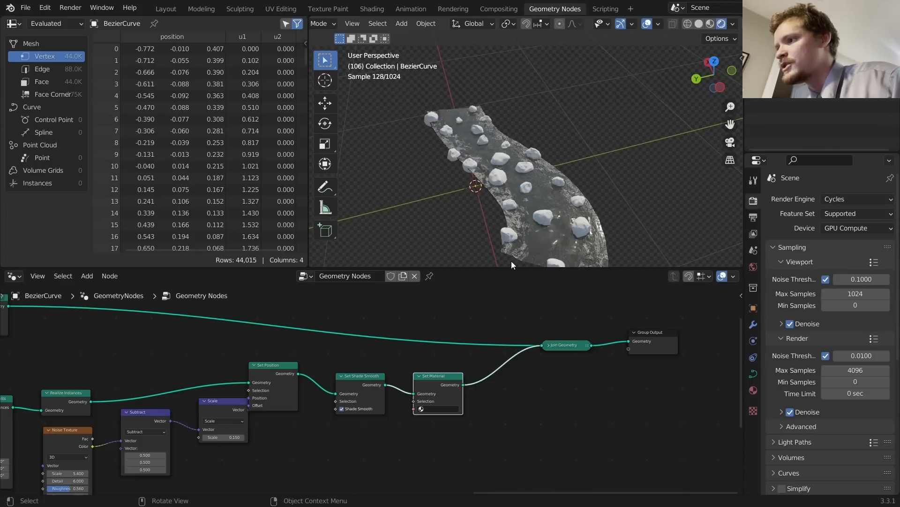
left_click(432, 409)
Step: Split the node area and make the right pane a Shader Editor
left_click(436, 422)
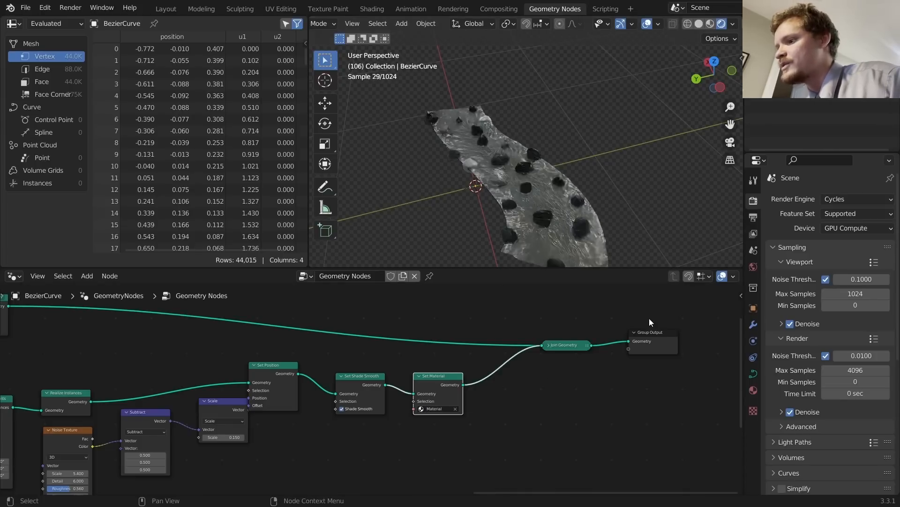
left_click_drag(740, 273, 417, 328)
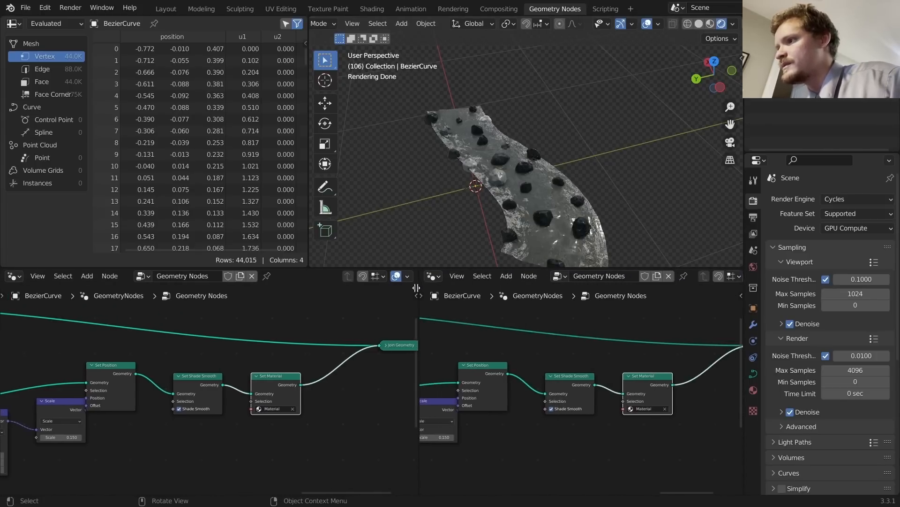
scroll(498, 140, "up", 5)
key("space")
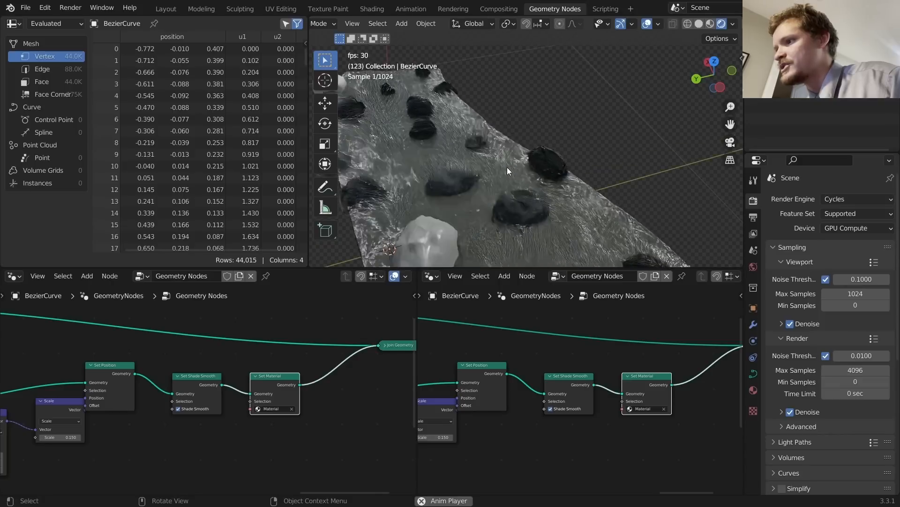
scroll(508, 168, "down", 3)
key("space")
left_click(430, 276)
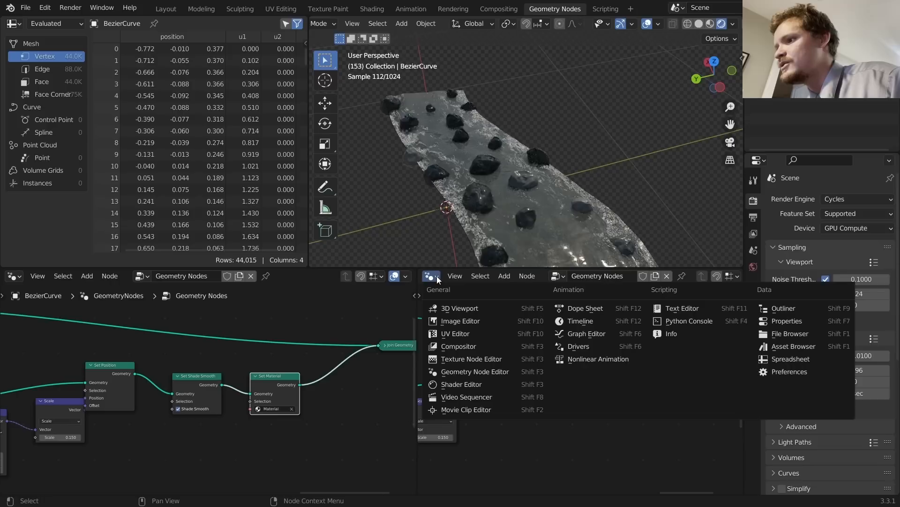
left_click(469, 385)
scroll(693, 275, "down", 4)
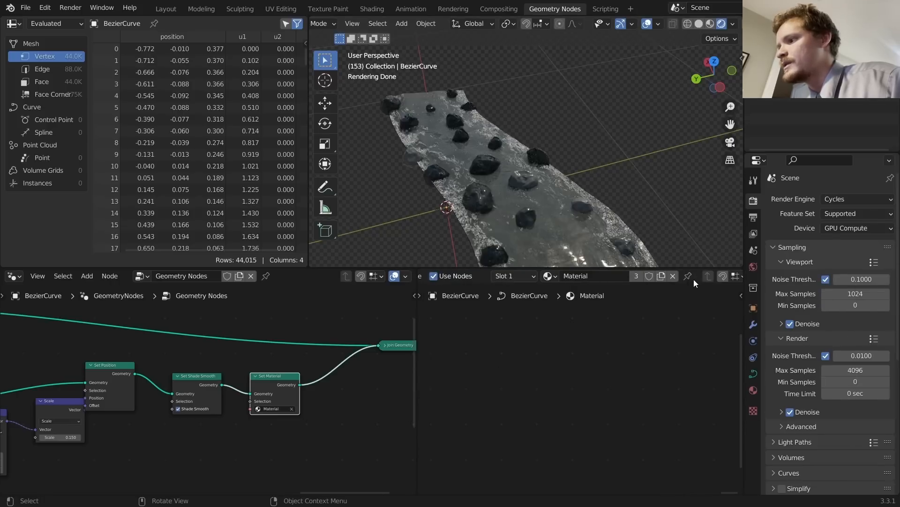
Step: Duplicate the material as 'rock' and rename the original material 'water'
left_click(664, 276)
left_click(604, 275)
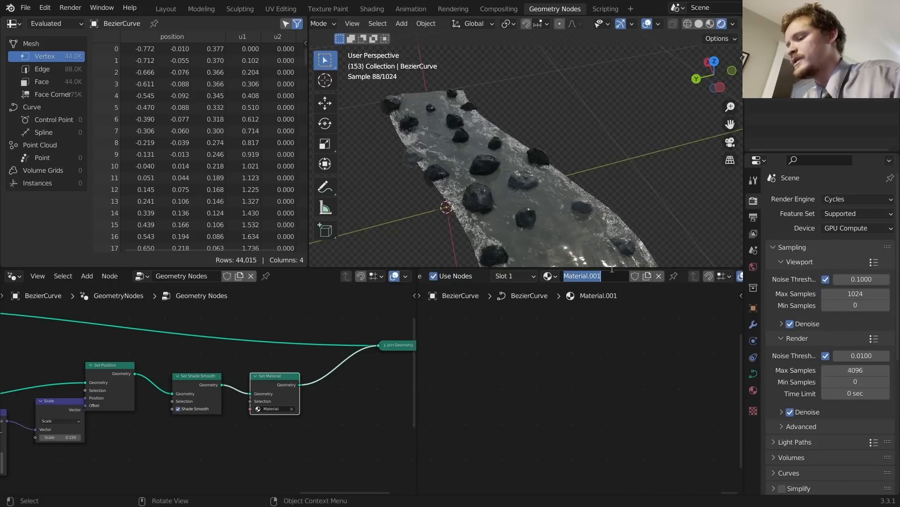
type("rock")
key("Return")
left_click(549, 276)
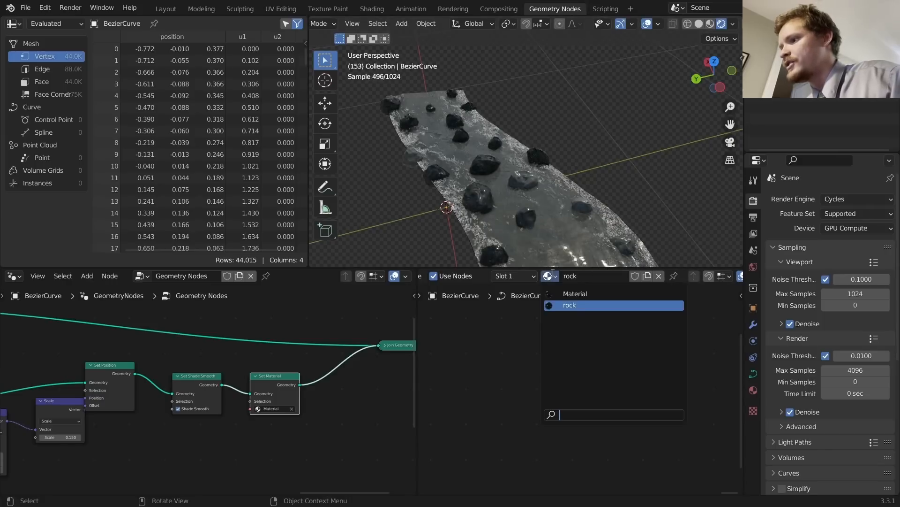
left_click(573, 293)
type("wate")
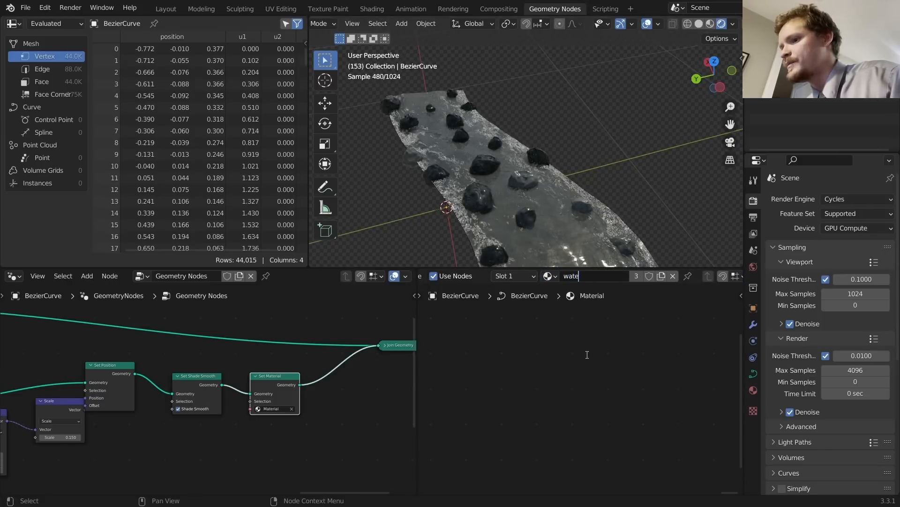
type("r")
key("Return")
Step: Assign the rock material in the Set Material node
scroll(241, 421, "up", 2)
left_click(298, 417)
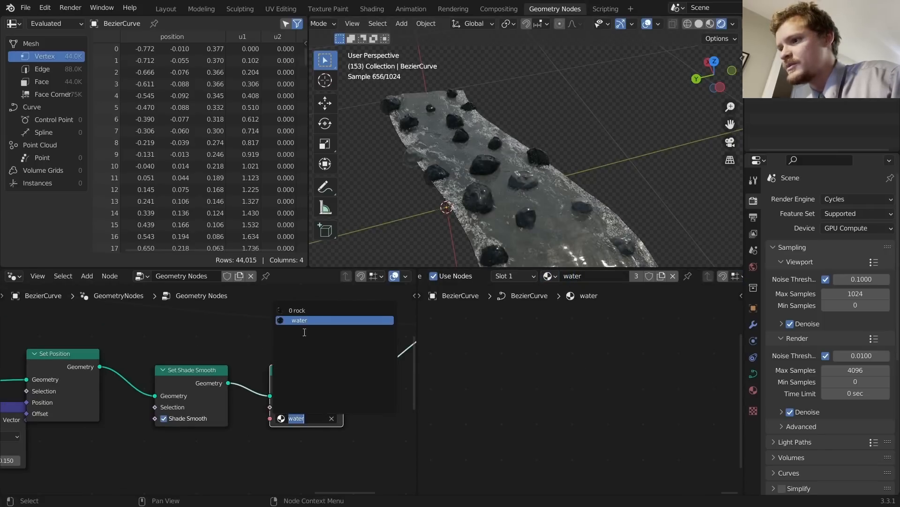
left_click(299, 310)
scroll(229, 367, "down", 10)
middle_click_drag(35, 350, 299, 351)
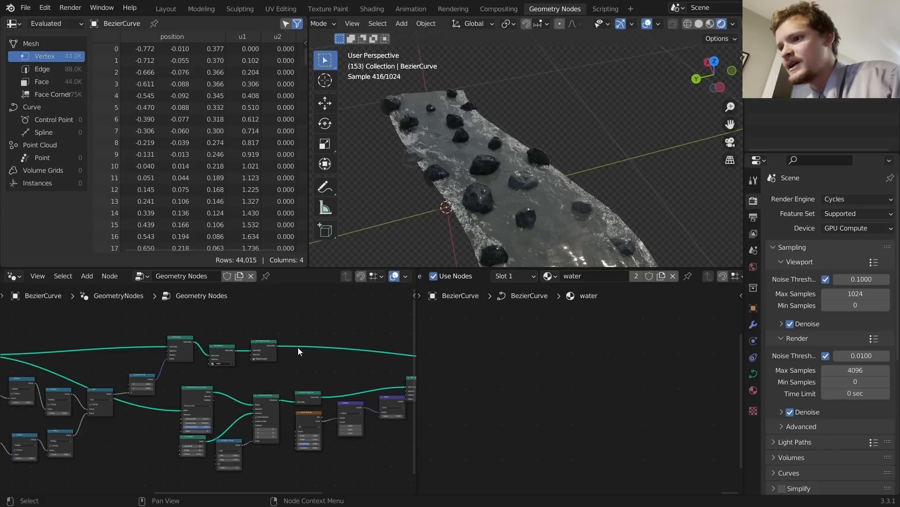
scroll(272, 348, "up", 8)
mouse_move(245, 327)
left_mouse_down()
mouse_move(252, 326)
mouse_move(237, 333)
left_mouse_up()
scroll(282, 361, "down", 8)
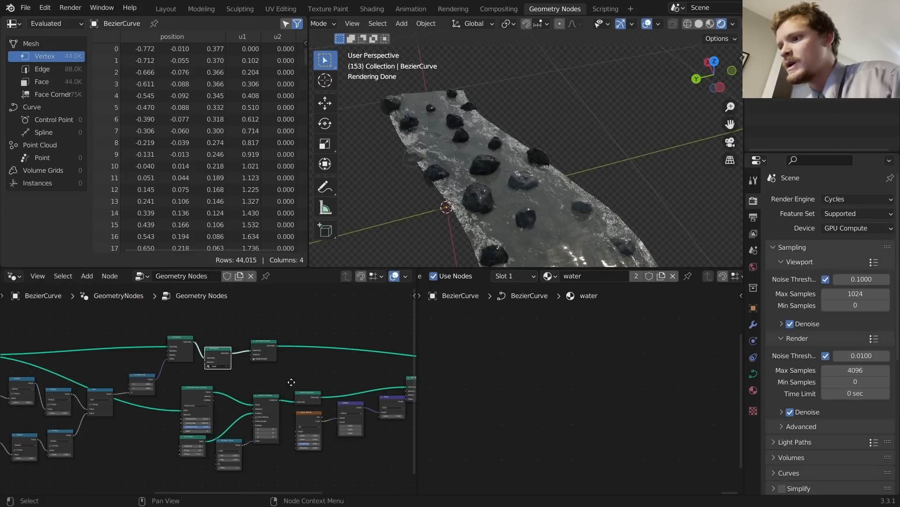
middle_click_drag(291, 382, 176, 364)
middle_click_drag(353, 387, 278, 381)
scroll(342, 367, "up", 5)
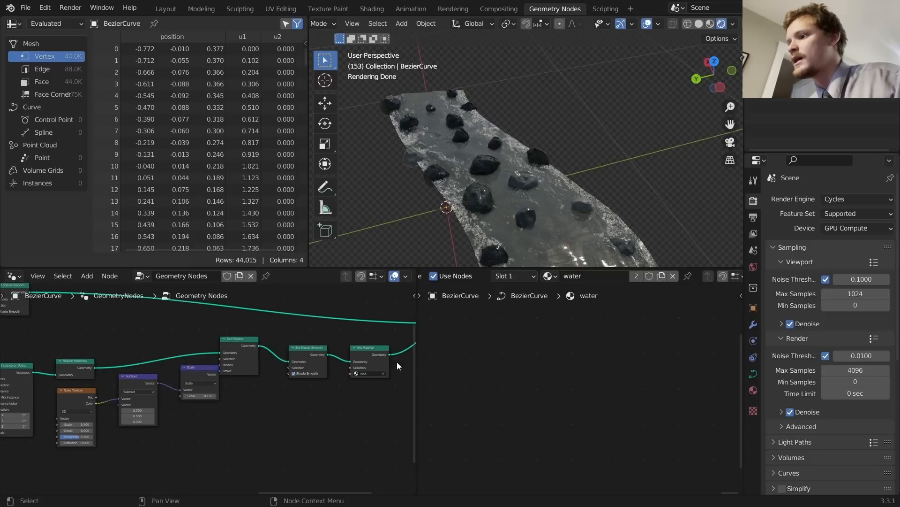
Step: Delete all of the rock material's nodes except the Material Output
left_click(549, 276)
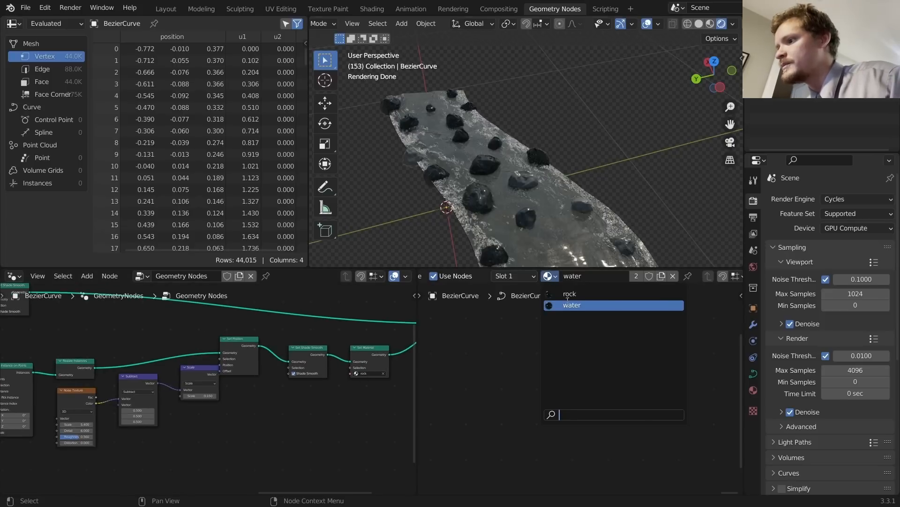
left_click(568, 295)
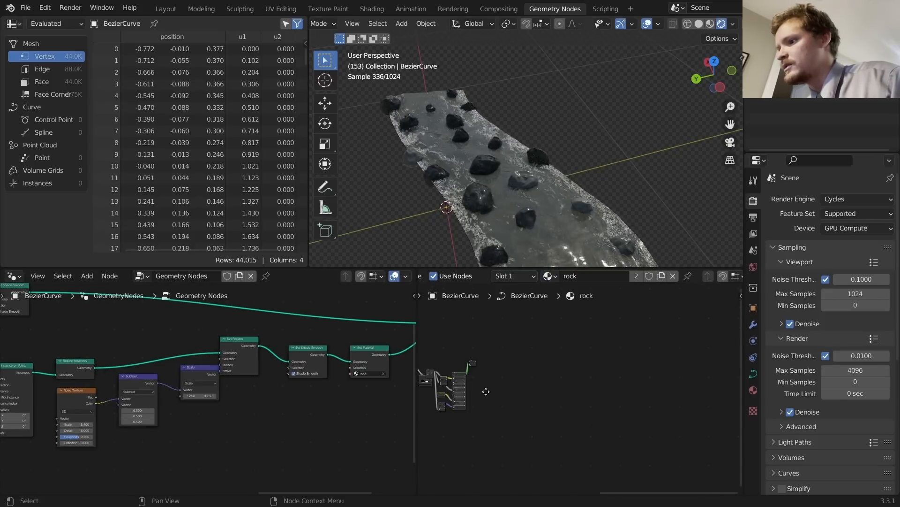
middle_click_drag(486, 391, 598, 382)
left_click_drag(583, 428, 433, 325)
key("x")
scroll(598, 357, "up", 3)
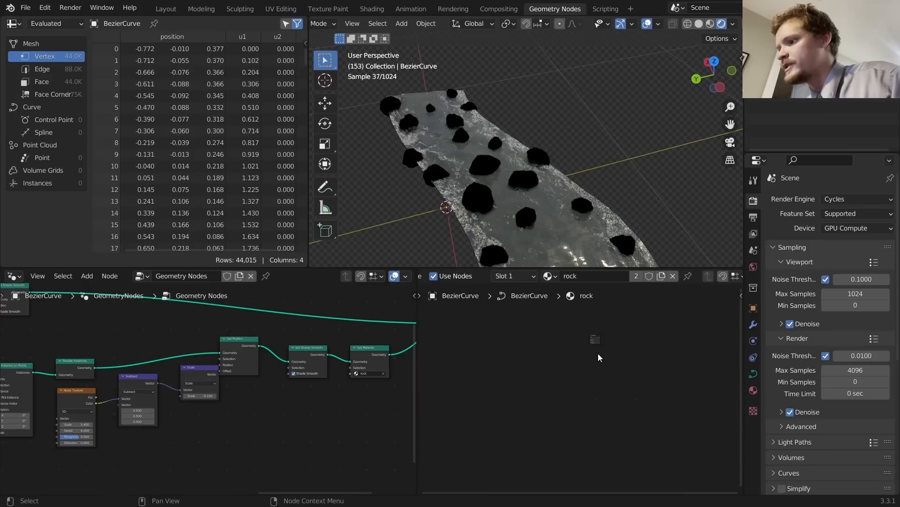
scroll(597, 340, "up", 6)
middle_click_drag(589, 324, 582, 421)
Step: Add a Principled BSDF feeding the rock Material Output and try a cyan base colour
scroll(586, 400, "up", 3)
key("shift+a")
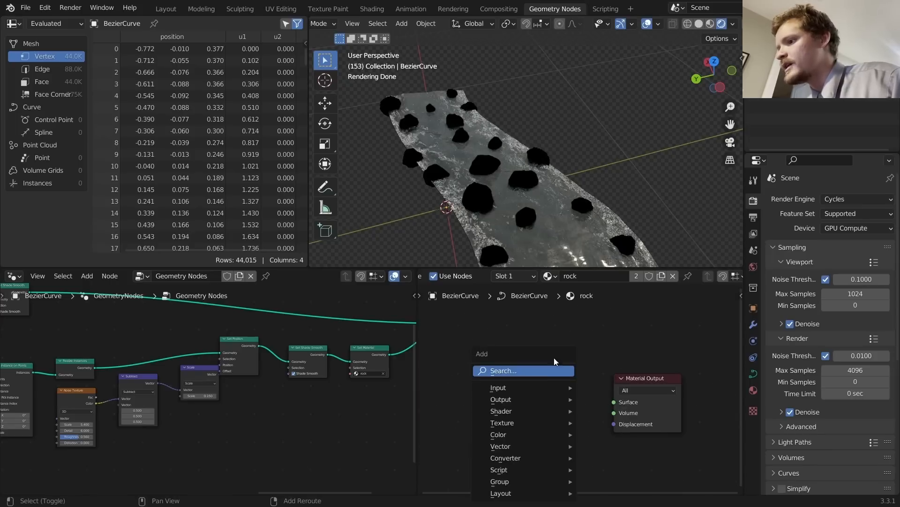
type("pri")
key("Return")
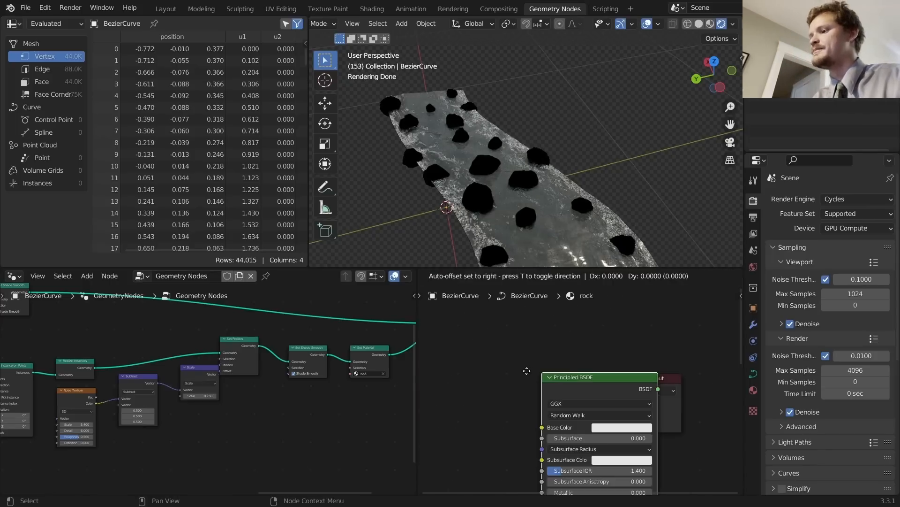
left_click(440, 361)
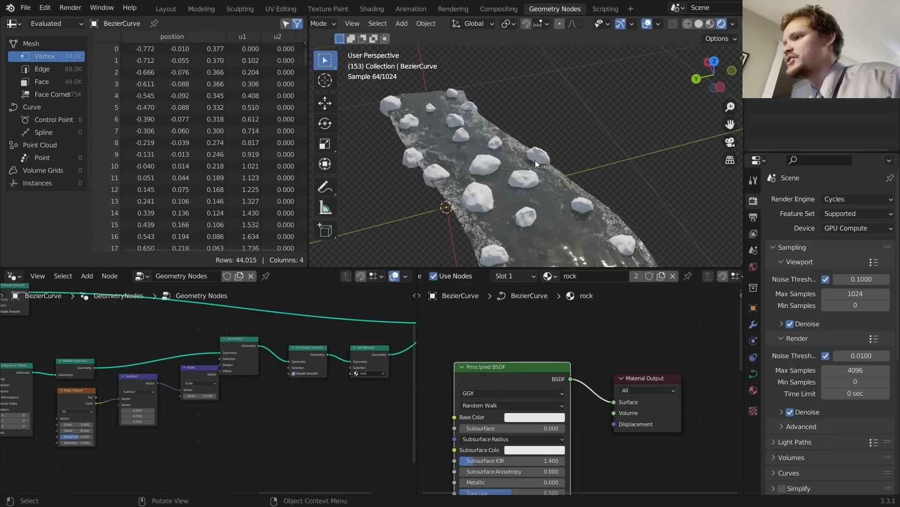
left_click(528, 416)
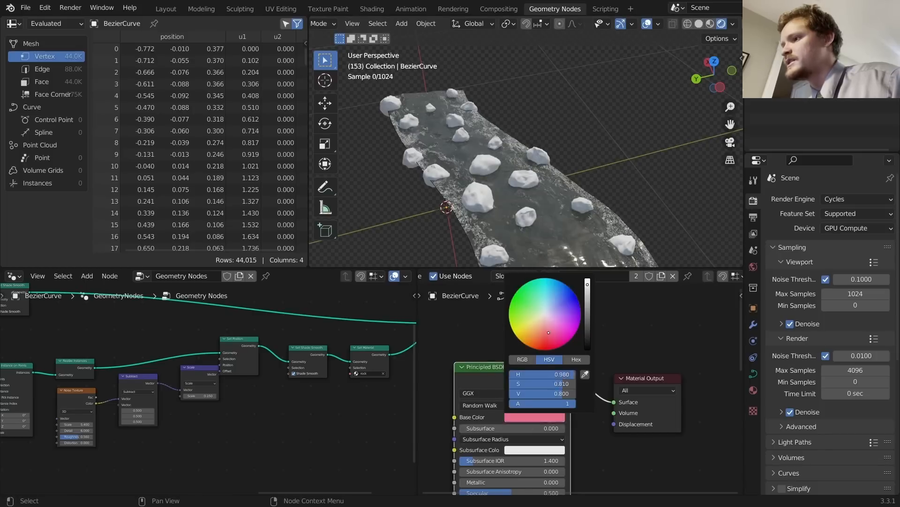
left_click(548, 280)
Step: Undo the cyan colour and save the river project
key("ctrl+z")
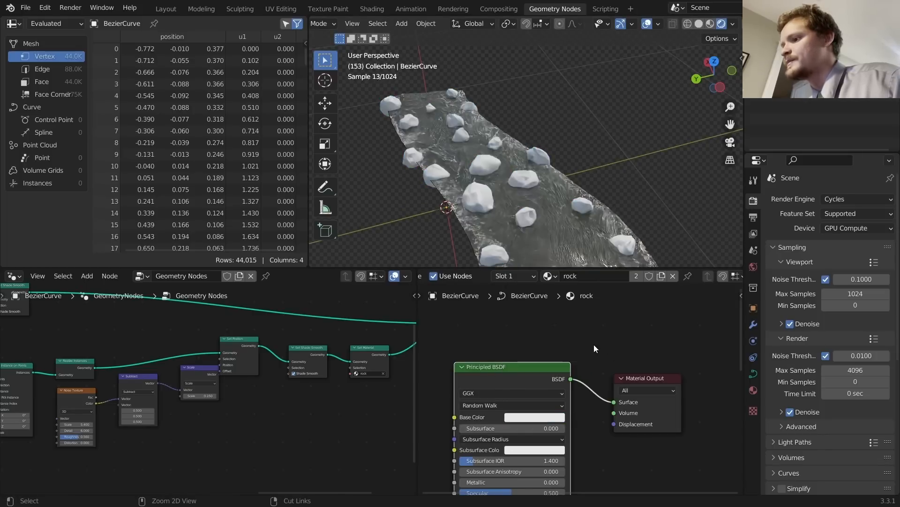
key("ctrl+s")
middle_click_drag(505, 192, 508, 144, "shift")
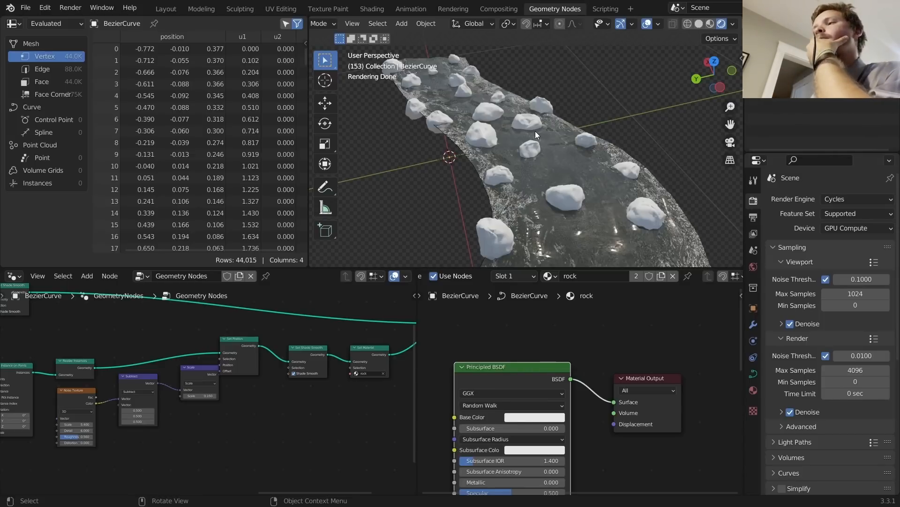
scroll(494, 115, "up", 5)
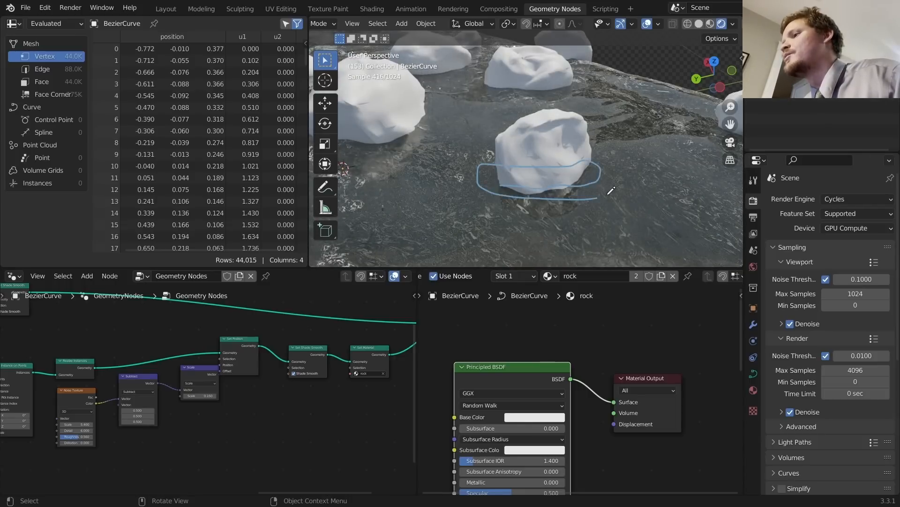
scroll(574, 172, "down", 5)
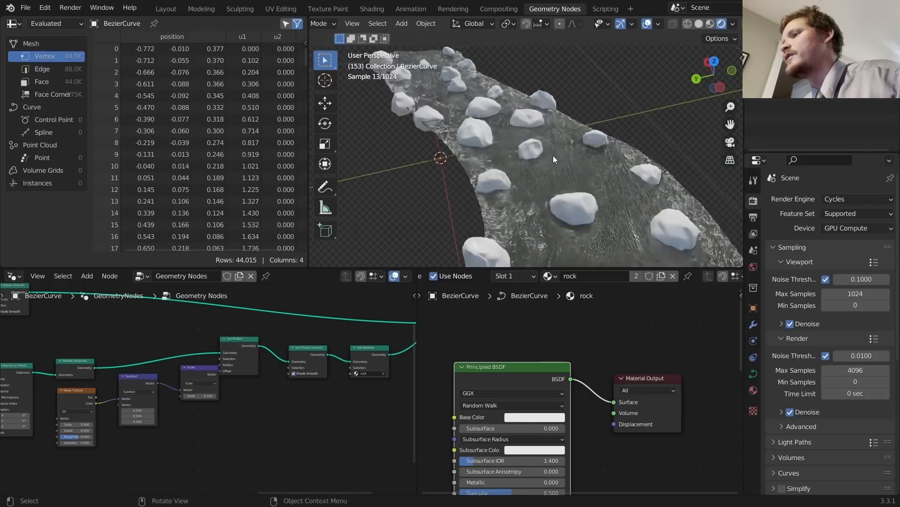
middle_click_drag(488, 454, 710, 394)
Step: Add a Mix node in front of the rock shader
key("shift+a")
left_click(540, 343)
type("mix")
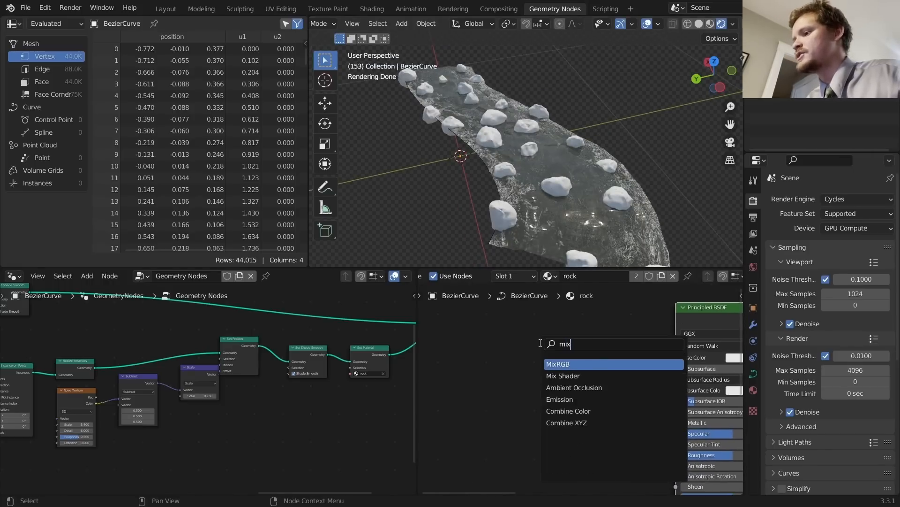
key("Return")
left_click(537, 340)
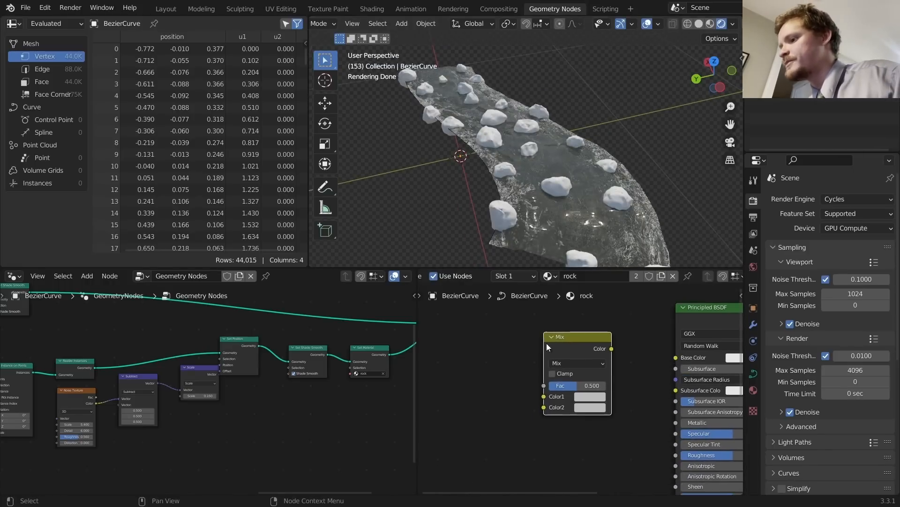
Step: Add a Noise Texture left of the Mix node with scale 10.4
key("shift+a")
left_click(519, 336)
type("noi")
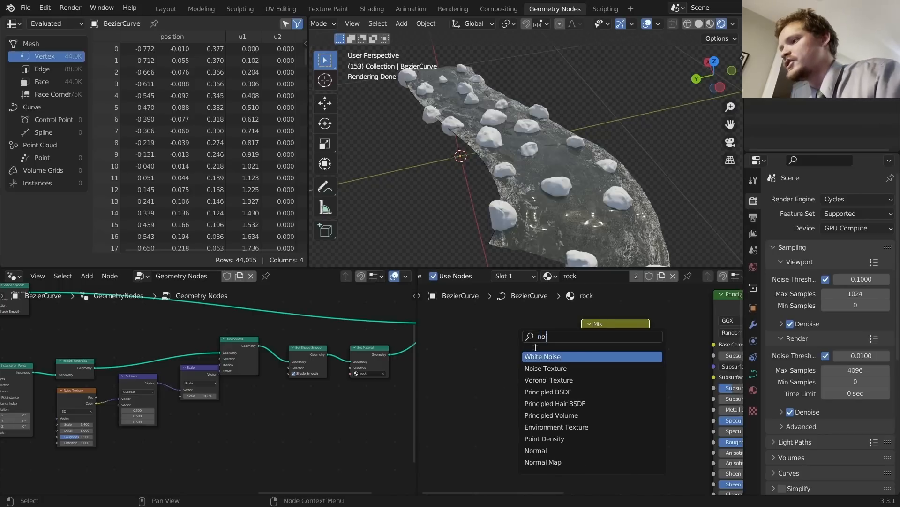
left_click(546, 365)
left_click(457, 356)
left_click(460, 340, "ctrl+shift")
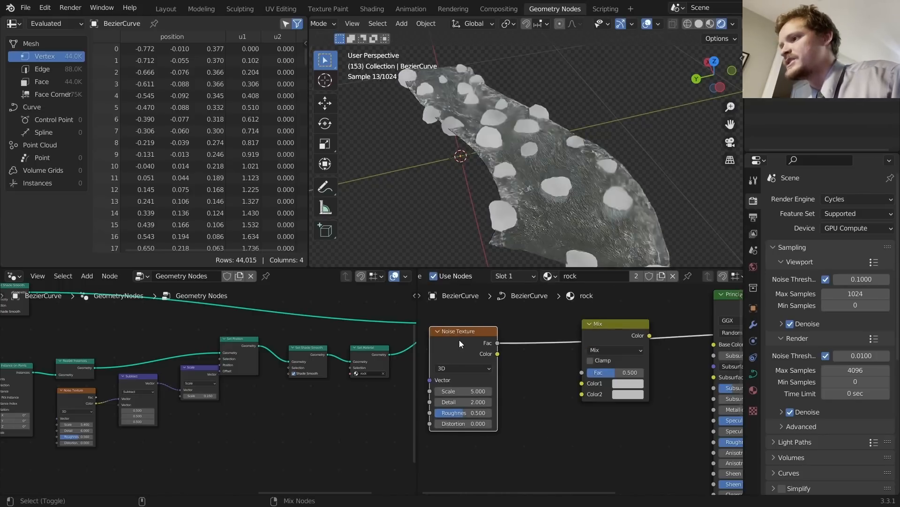
left_click_drag(460, 340, 430, 352)
middle_click_drag(447, 357, 497, 350)
left_click_drag(491, 393, 517, 393)
left_click_drag(493, 345, 442, 348)
Step: Insert a ColorRamp between noise and Mix, with stops at 0.510 and 0.660
key("shift+a")
left_click(485, 344)
type("color ramp")
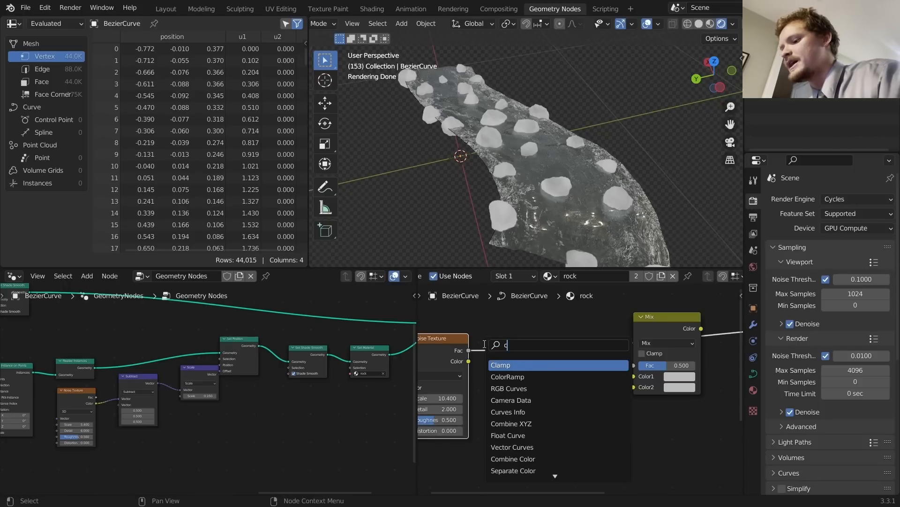
key("Return")
left_click(555, 394)
left_click_drag(549, 402, 595, 402)
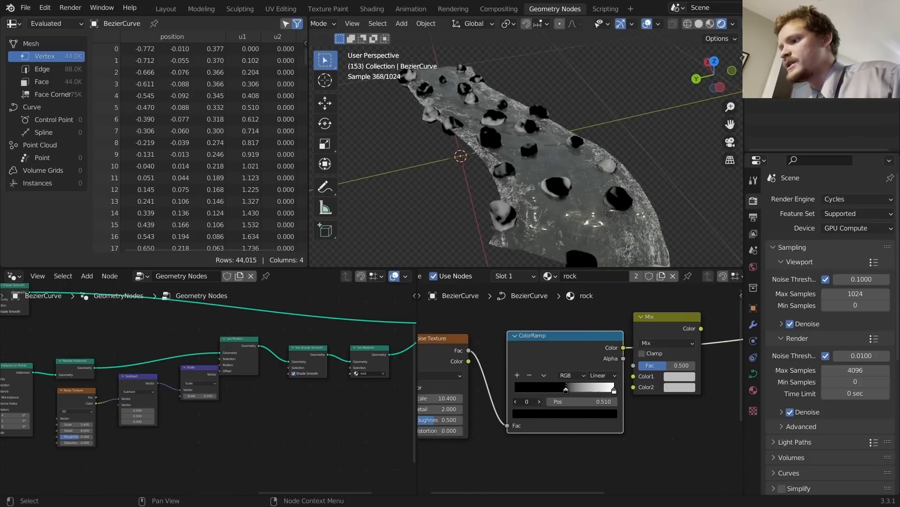
left_click(539, 401)
left_click_drag(569, 403, 536, 403)
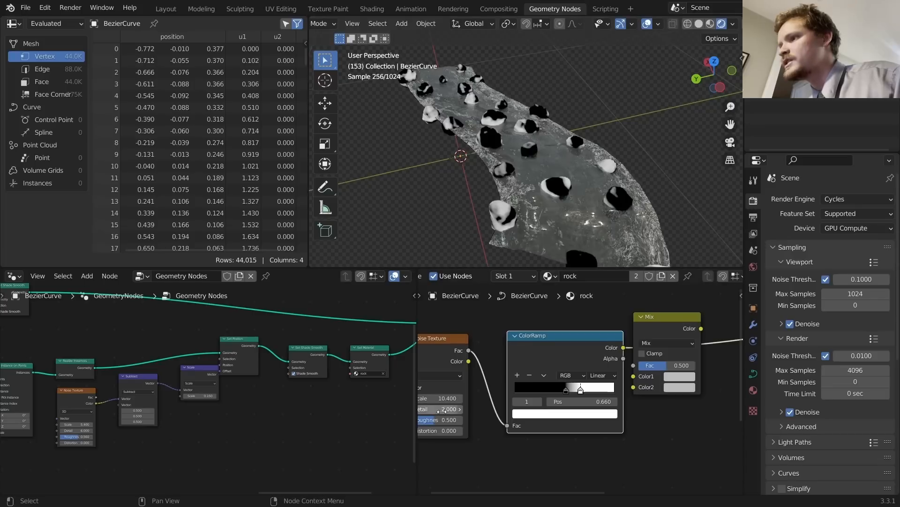
Step: Set the noise to scale 13.6, Detail 8 and roughness 0.787
middle_click_drag(506, 401, 576, 391)
left_click_drag(517, 388, 561, 387)
left_click(516, 397)
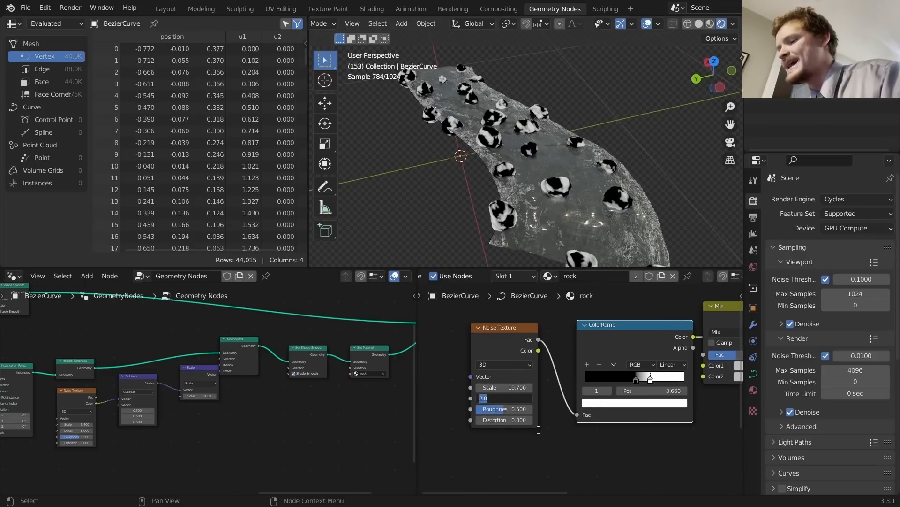
type("8")
key("Return")
scroll(537, 203, "up", 3)
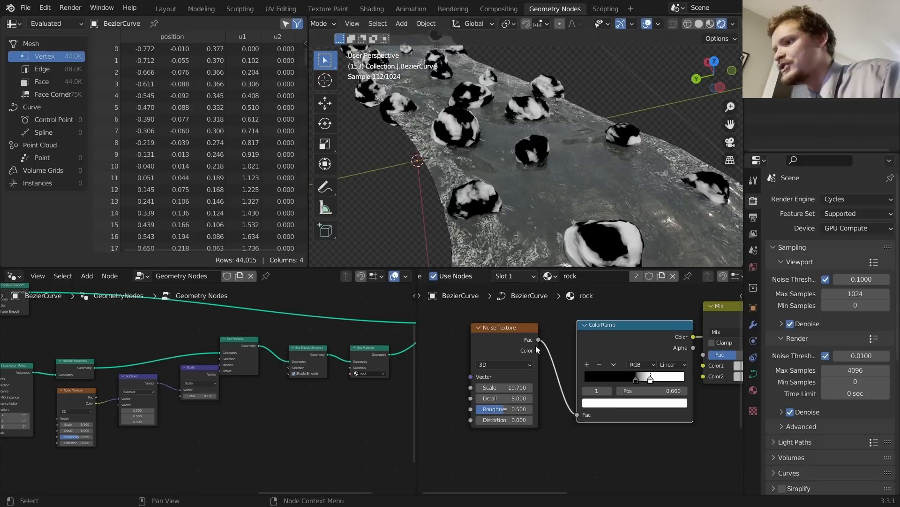
left_click(517, 398)
type("2")
key("Return")
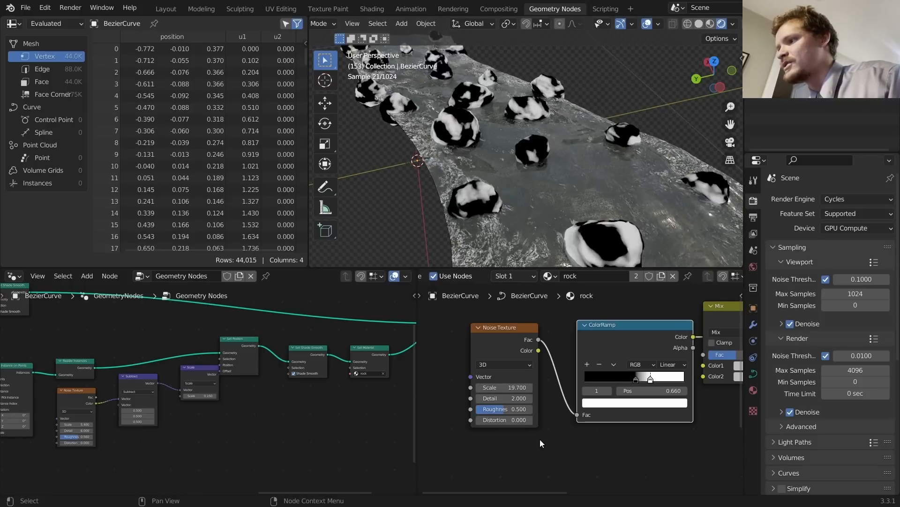
left_click(507, 397)
type("8")
key("Return")
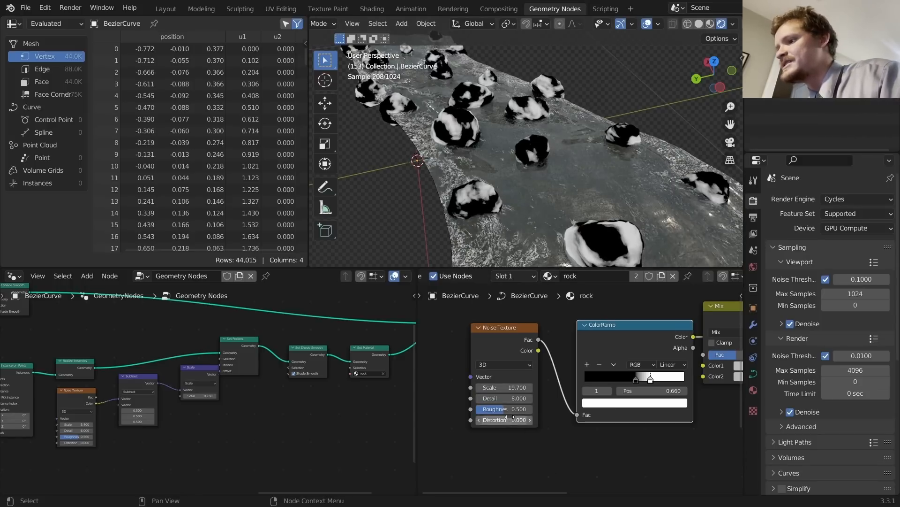
left_click_drag(506, 409, 522, 409)
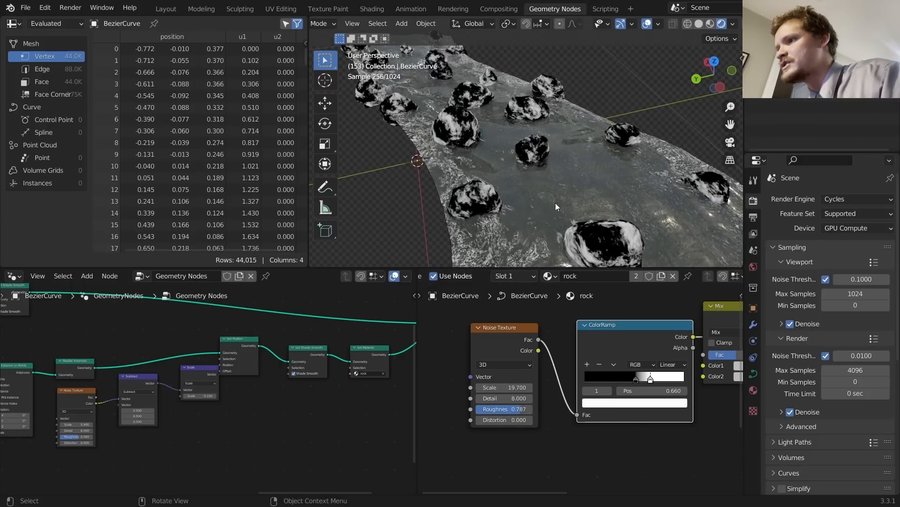
scroll(539, 181, "down", 2)
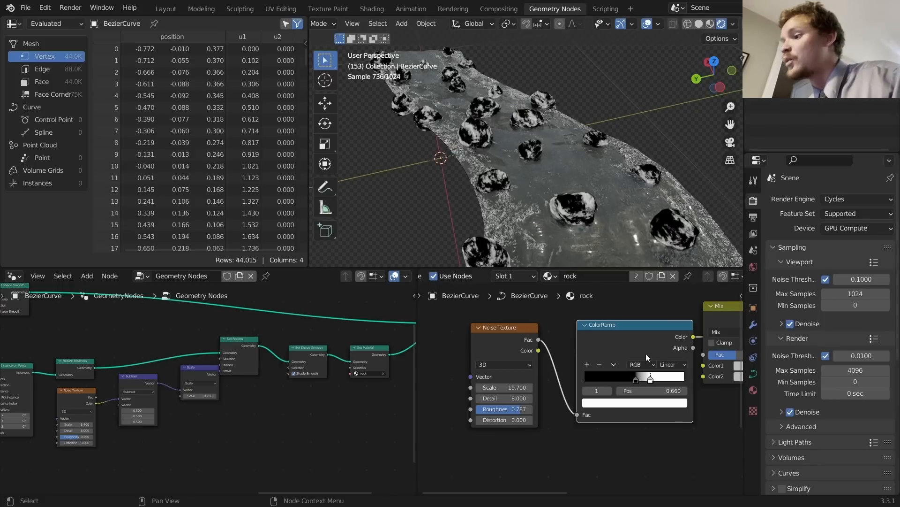
Step: Drive the Mix factor from the ColorRamp, blending near-black dark red and brown
left_click_drag(648, 338, 628, 337)
middle_click_drag(638, 349, 445, 338)
left_click_drag(482, 325, 512, 344)
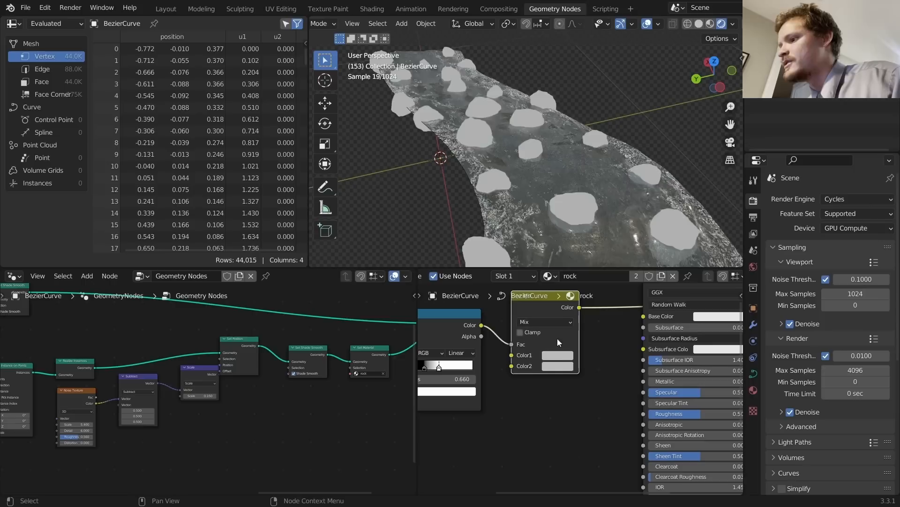
left_click(558, 355)
left_click_drag(628, 253, 626, 276)
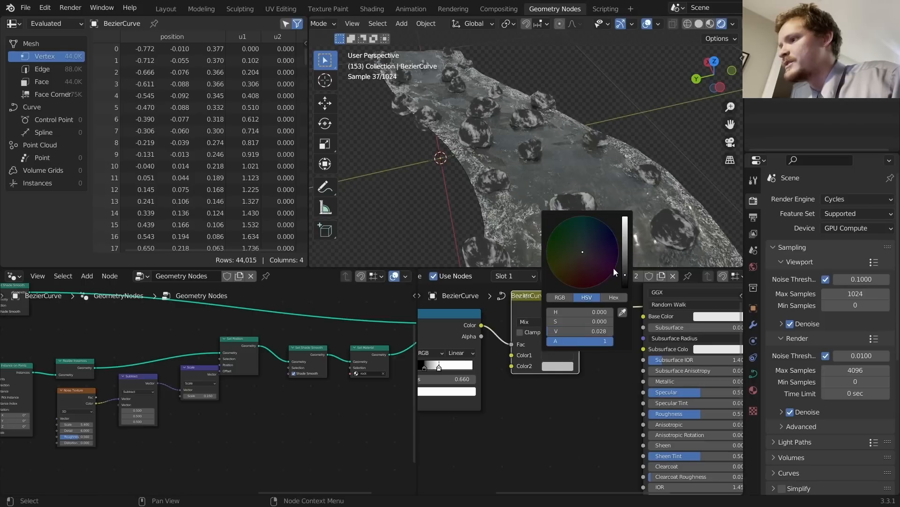
left_click(581, 266)
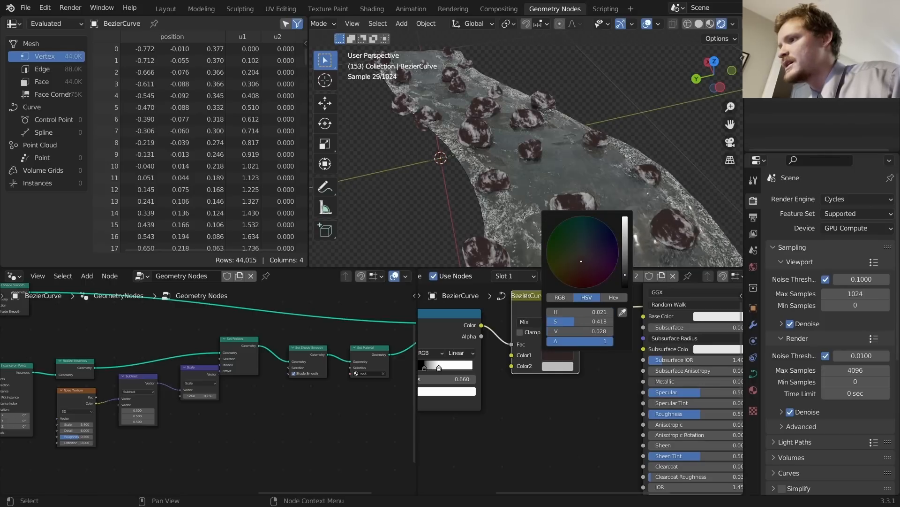
left_click(557, 366)
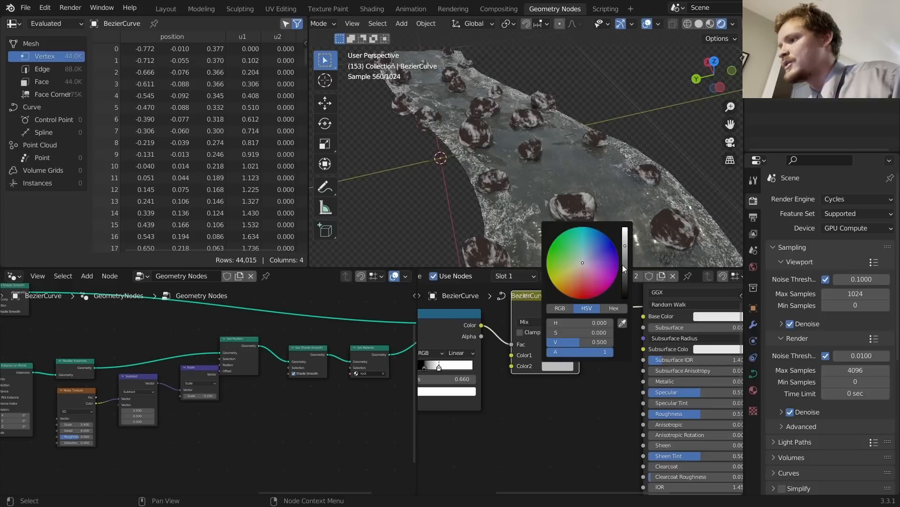
left_click_drag(625, 254, 582, 268)
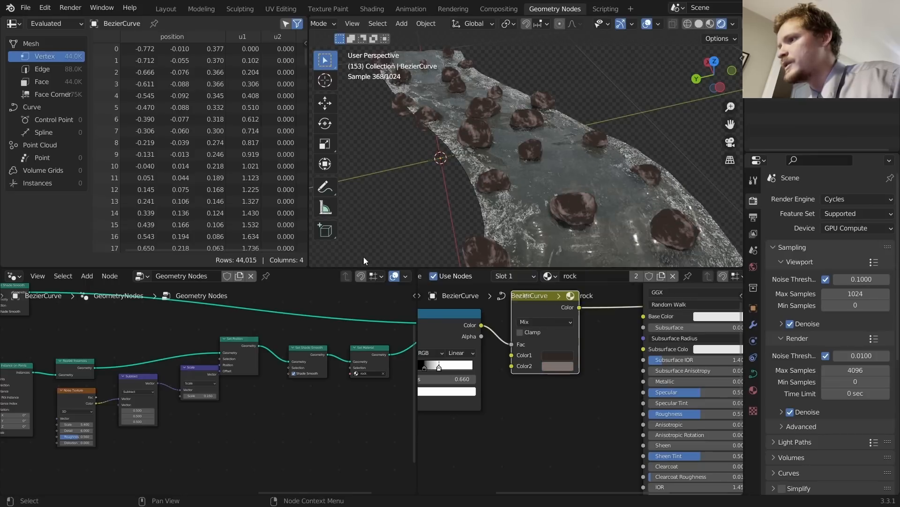
Step: Play the animation to check the recoloured rocks along the river
middle_click_drag(598, 314, 586, 340)
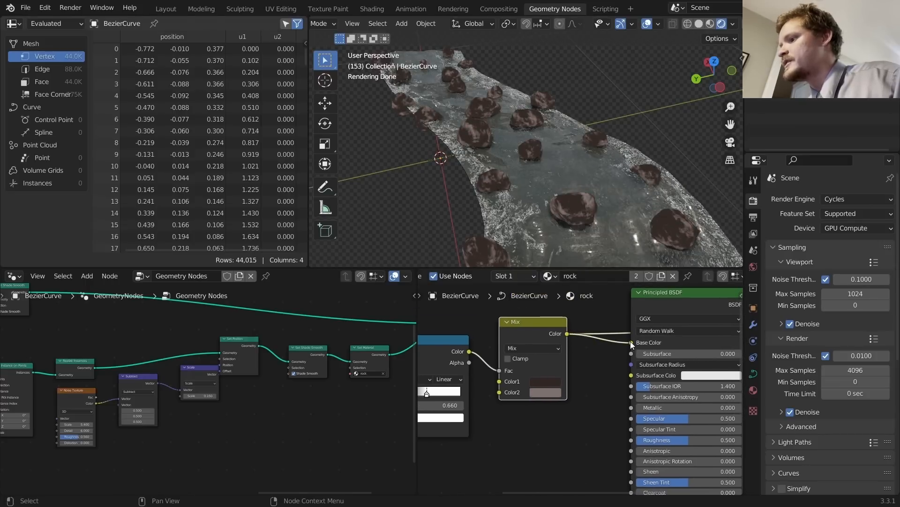
key("space")
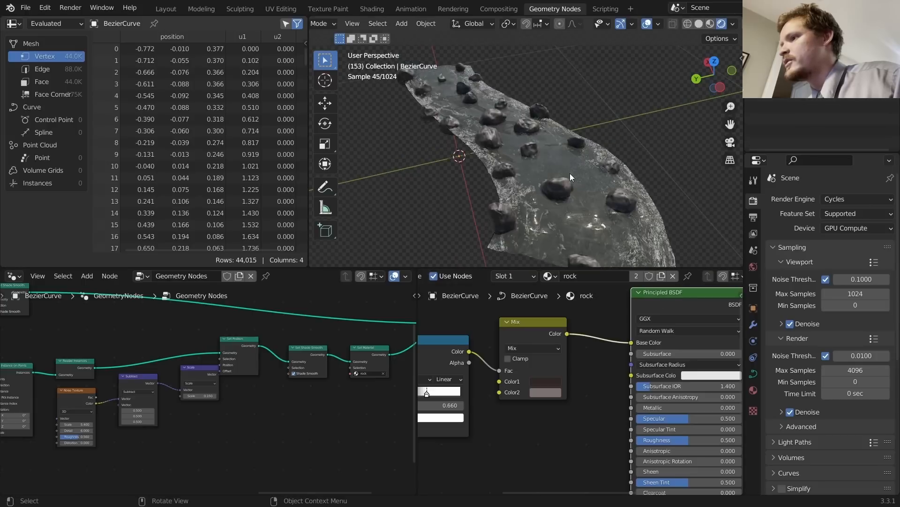
key("space")
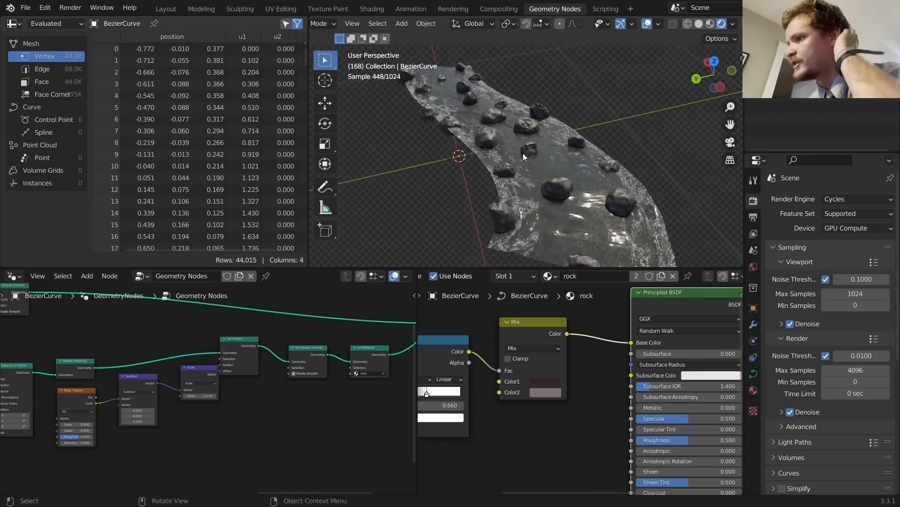
scroll(525, 163, "up", 1)
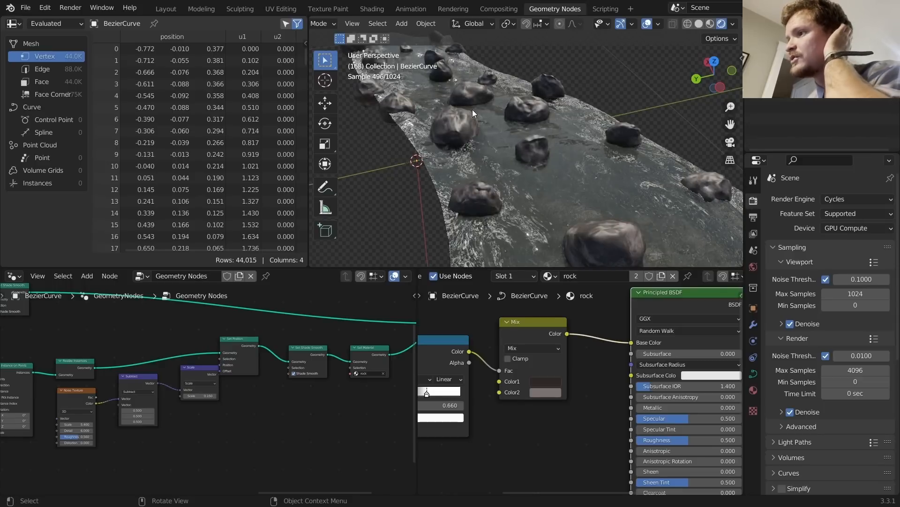
scroll(472, 109, "up", 5)
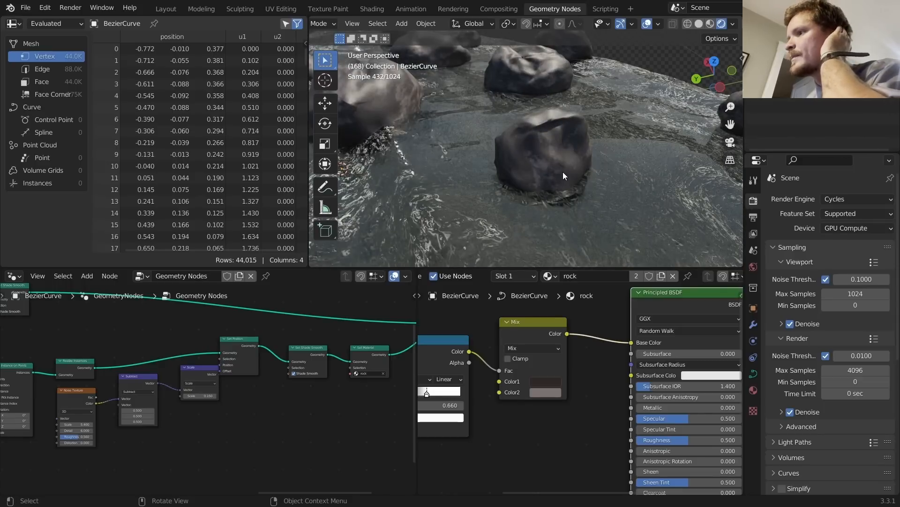
scroll(572, 393, "down", 4)
Step: Add a Bump node with ColorRamp Color to Height and Normal into the BSDF Normal
key("shift+a")
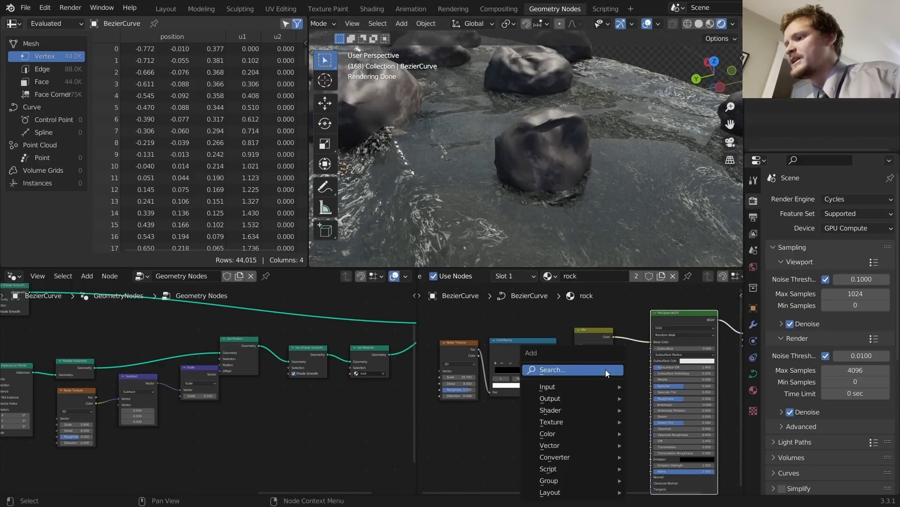
left_click(604, 370)
type("bum")
key("Return")
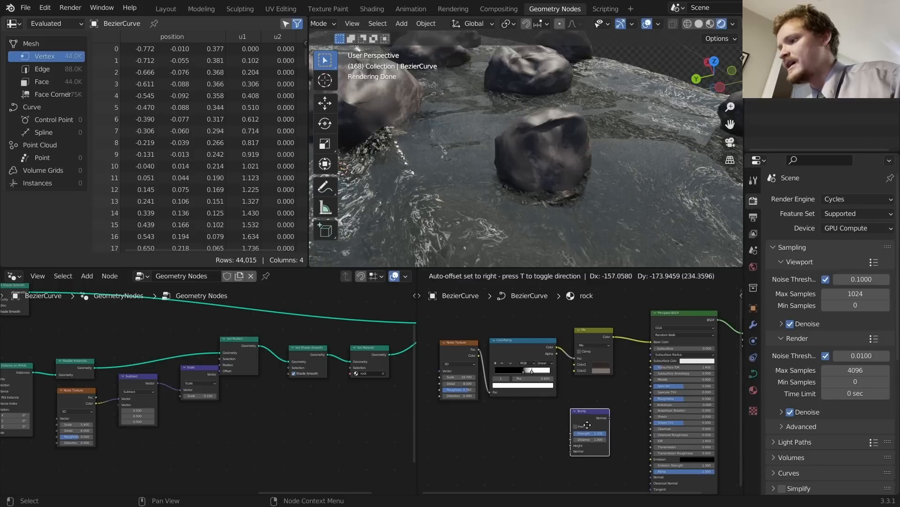
left_click(623, 412)
left_click_drag(557, 347, 614, 432)
left_click_drag(628, 398, 612, 413)
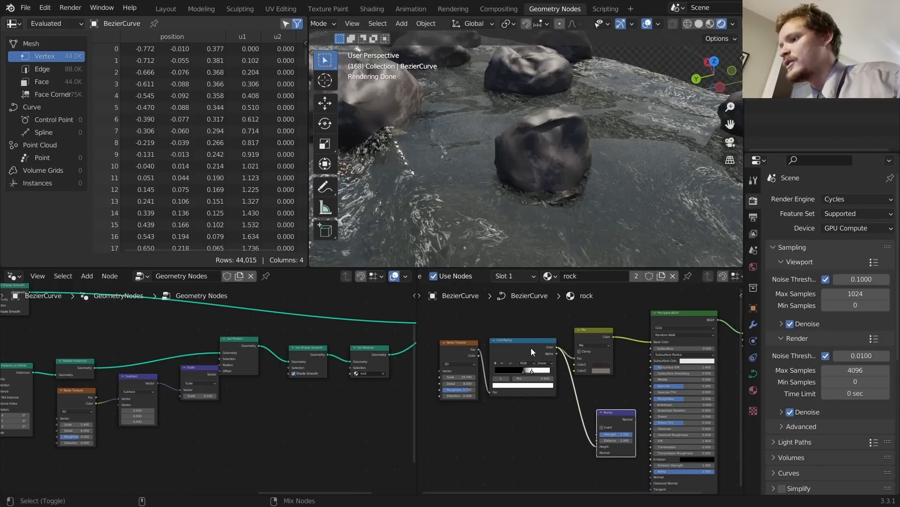
left_click(531, 348, "ctrl+shift")
left_click(631, 415, "ctrl+shift")
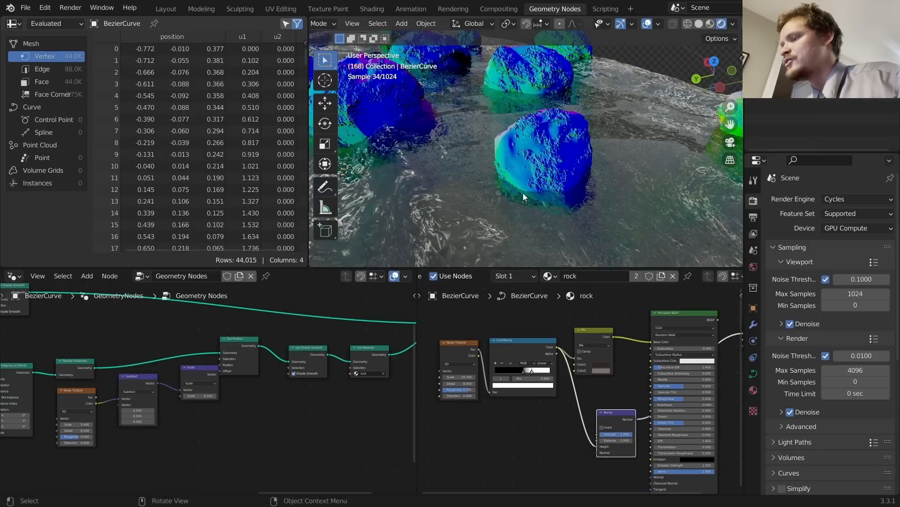
scroll(522, 193, "down", 3)
left_click_drag(631, 419, 653, 476)
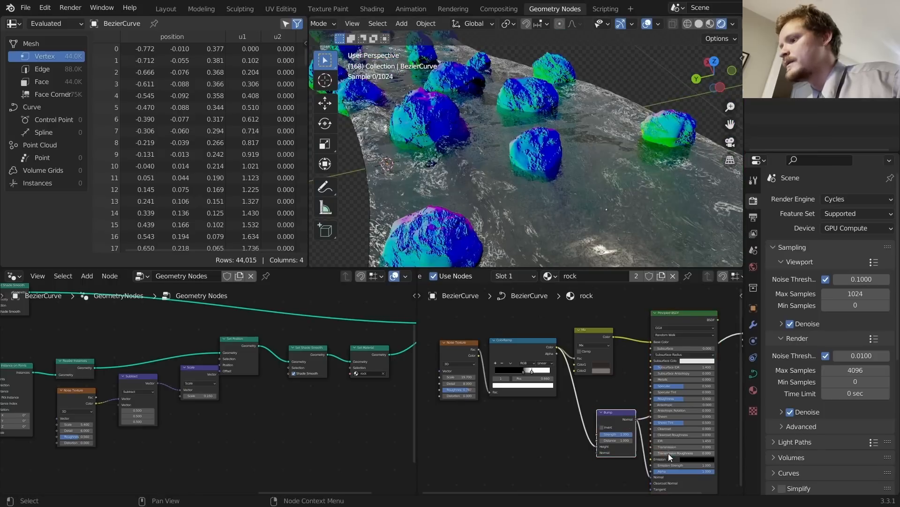
left_click(679, 316, "ctrl+shift")
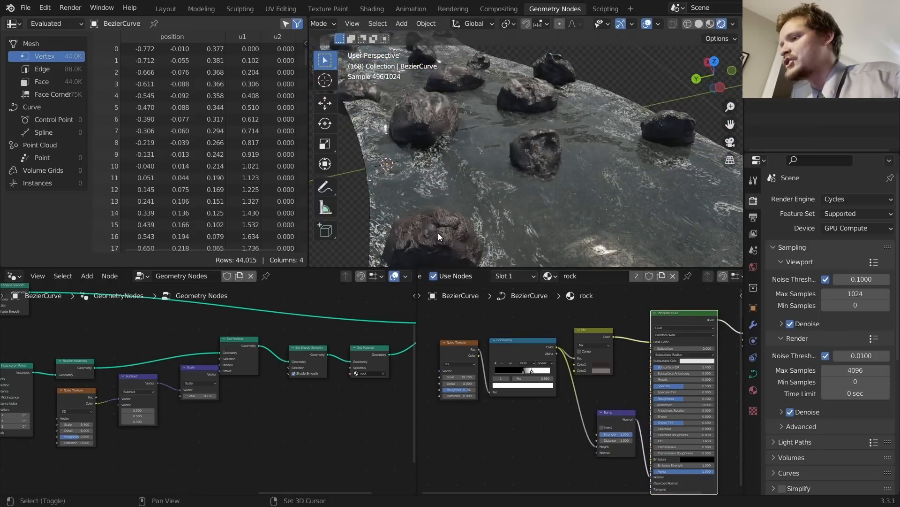
Step: Shift the ColorRamp black stop to adjust the bump contrast
middle_click_drag(439, 234, 501, 218, "shift")
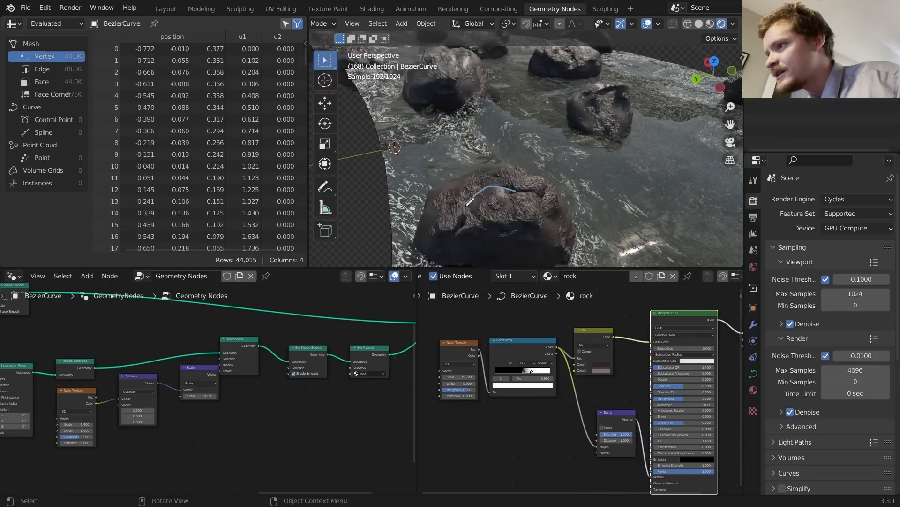
scroll(539, 360, "up", 2)
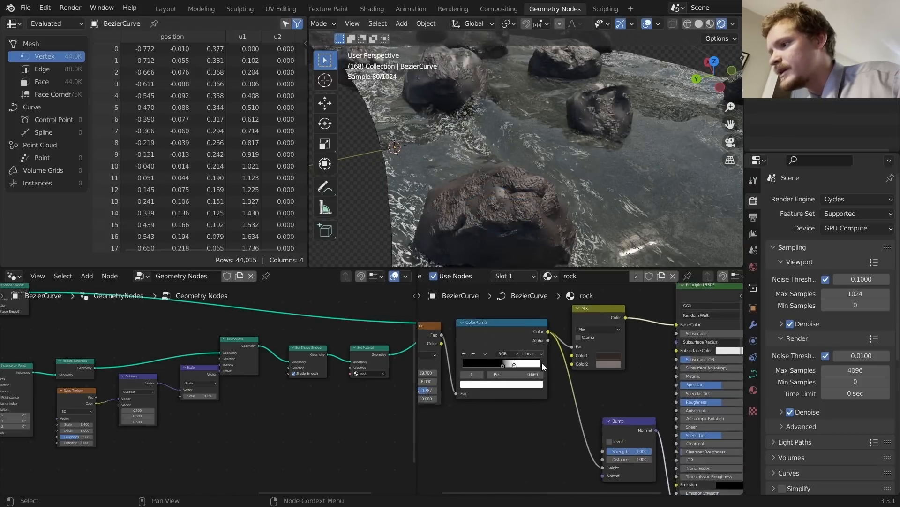
left_click(453, 373)
mouse_move(509, 374)
left_mouse_down("shift")
mouse_move(485, 373)
mouse_move(520, 374)
left_mouse_up("shift")
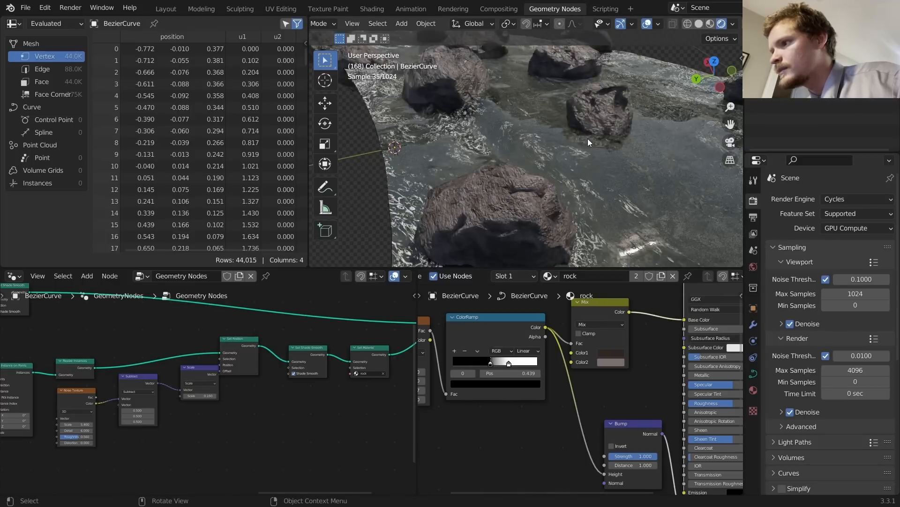
scroll(586, 140, "down", 5)
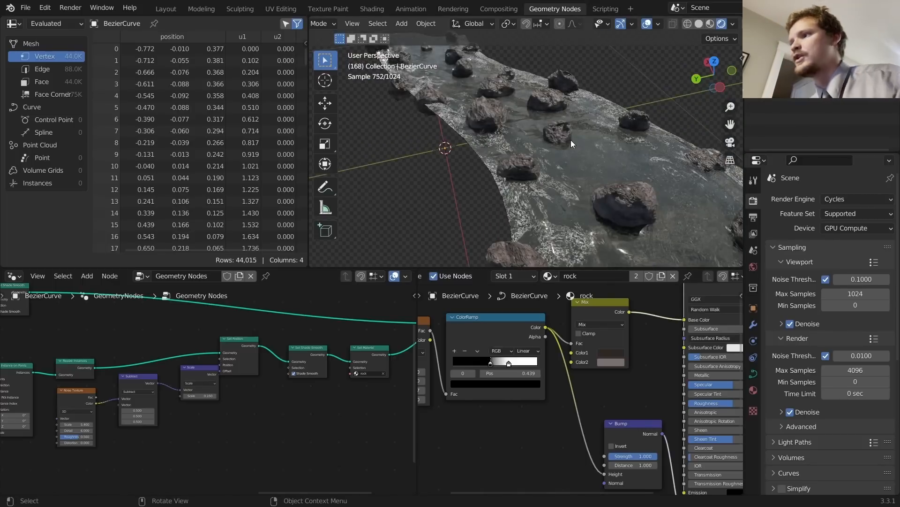
scroll(563, 144, "down", 2)
Step: Set the Bump Strength to 0.750
middle_click_drag(645, 448, 596, 394)
scroll(596, 394, "up", 1)
left_click(602, 405)
type(".75")
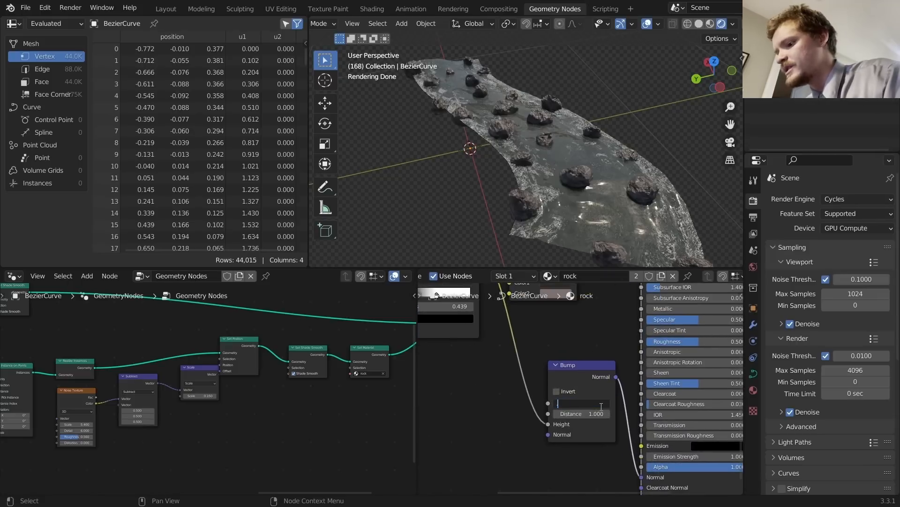
key("Return")
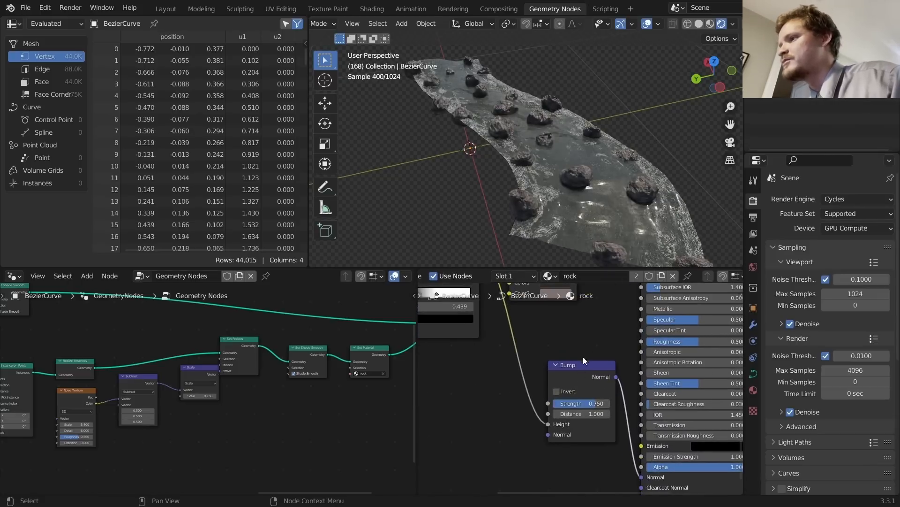
Step: Raise the rock roughness to about 0.81
scroll(556, 170, "up", 5)
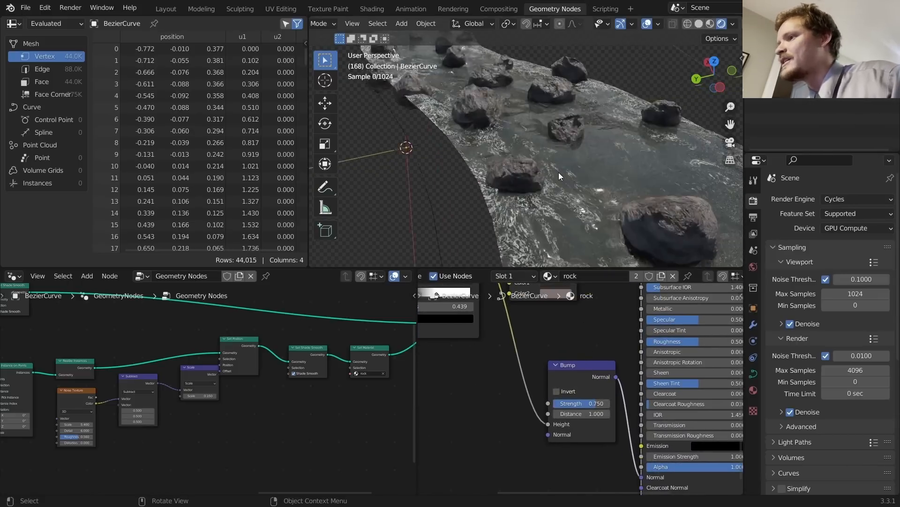
middle_click_drag(553, 168, 556, 128)
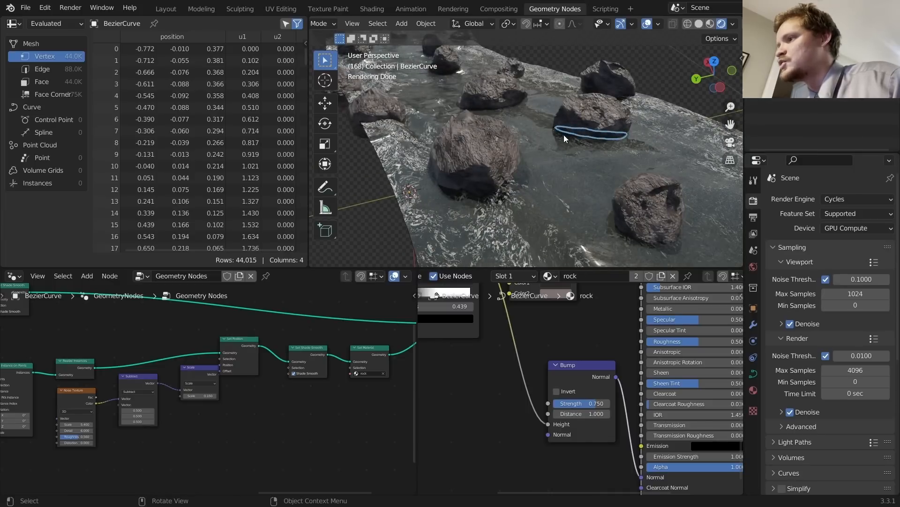
left_click_drag(673, 343, 708, 343)
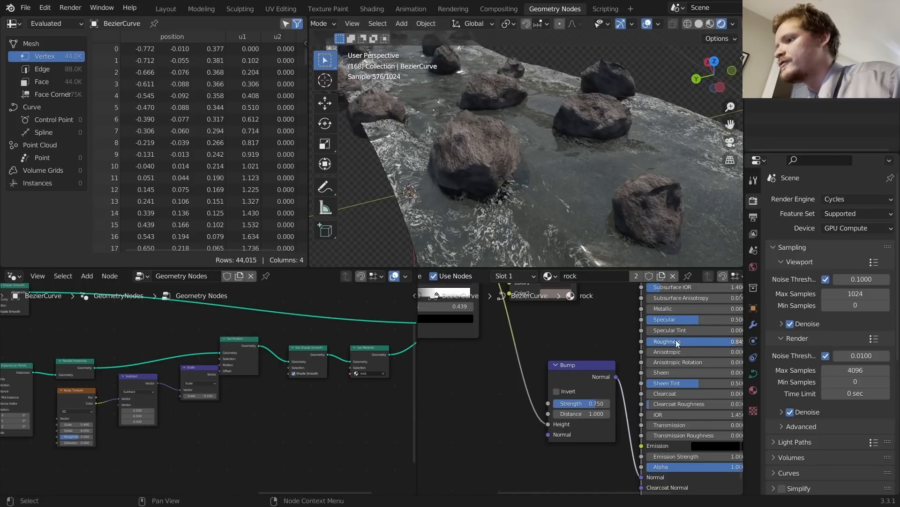
middle_click_drag(676, 342, 756, 403)
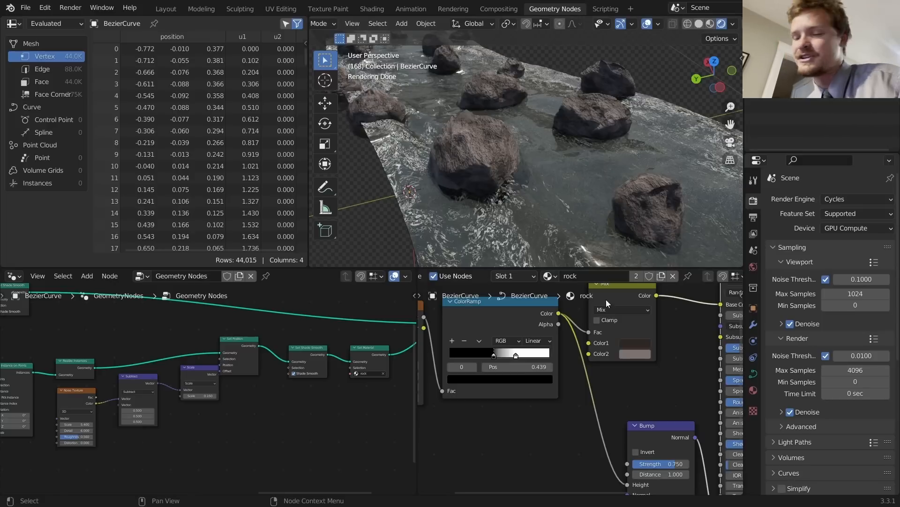
scroll(551, 325, "down", 4)
Step: Add an Ambient Occlusion node at lower left and preview its colour on the rocks
key("shift+a")
type("am")
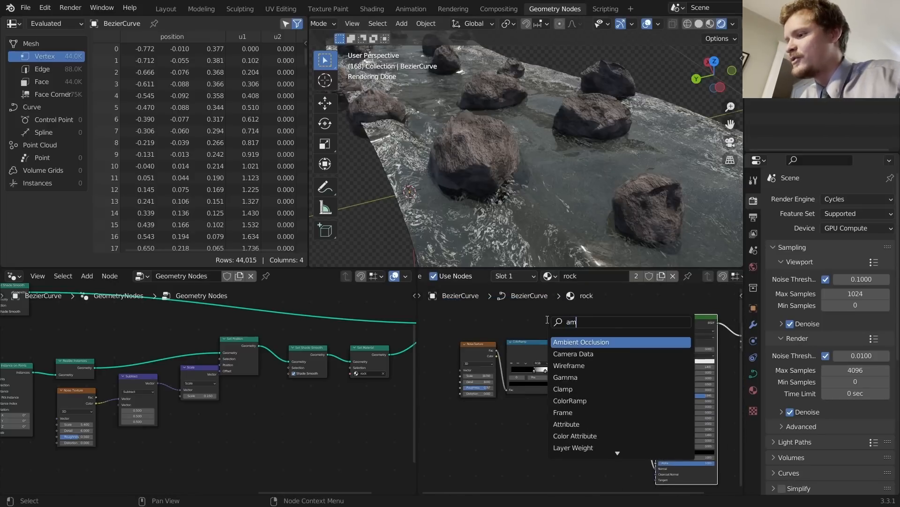
type("bient")
key("Return")
left_click(466, 420)
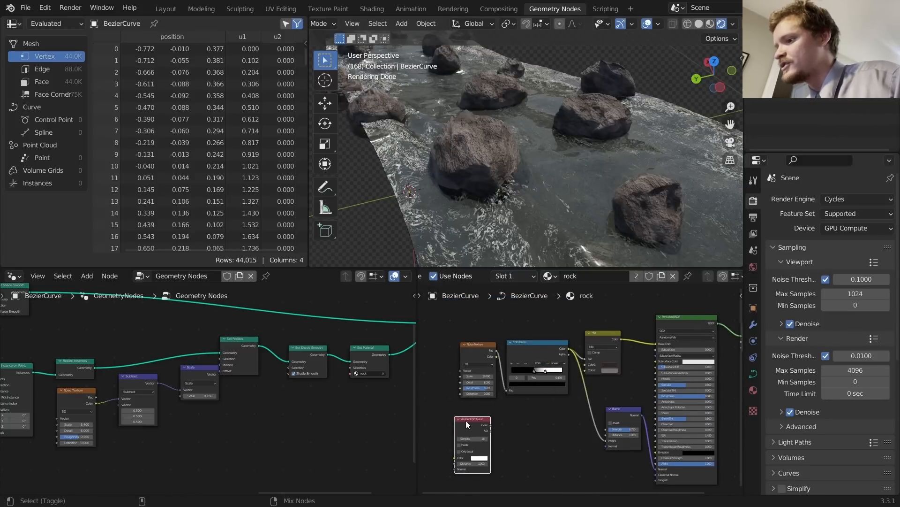
left_click(465, 420, "ctrl+shift")
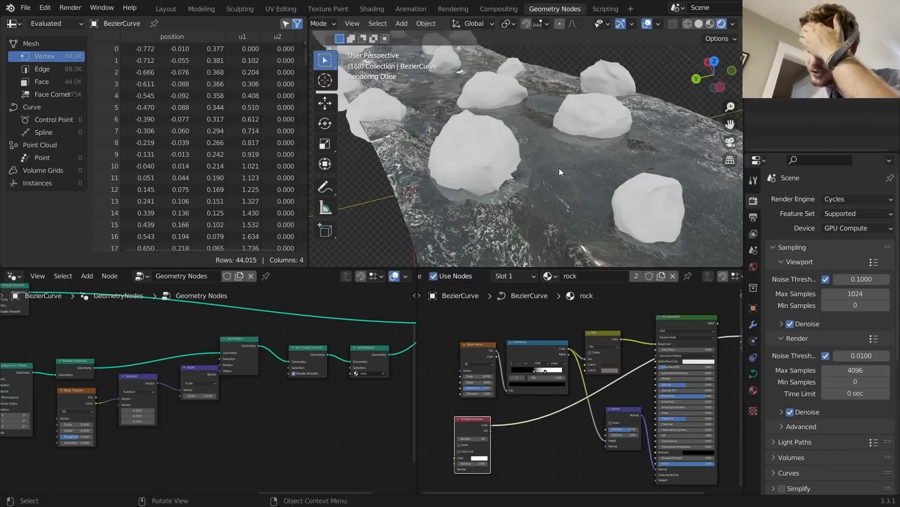
middle_click_drag(439, 477, 527, 410)
scroll(583, 387, "up", 3)
Step: Insert a ColorRamp on the occlusion link and slide its black stop to boost contrast
key("shift+a")
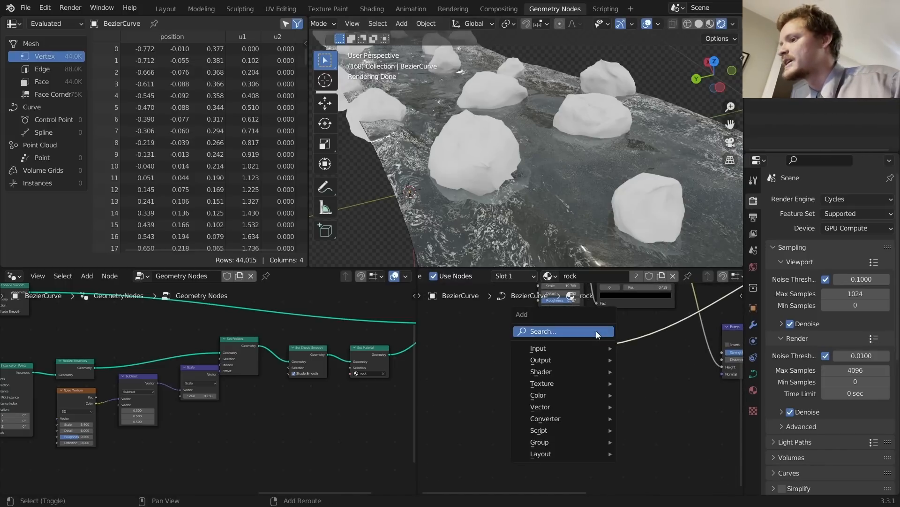
left_click(596, 330)
type("colo")
key("Return")
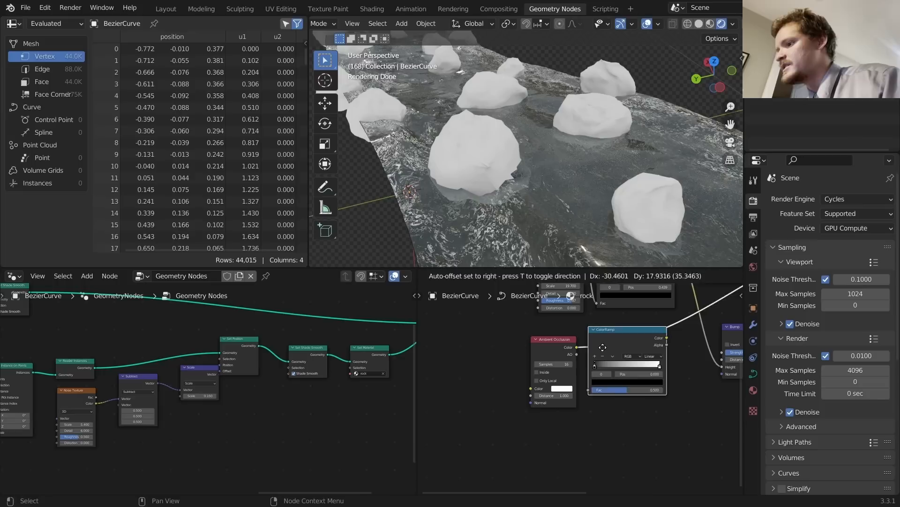
left_click(603, 347)
scroll(610, 357, "up", 2)
left_click_drag(619, 357, 672, 357)
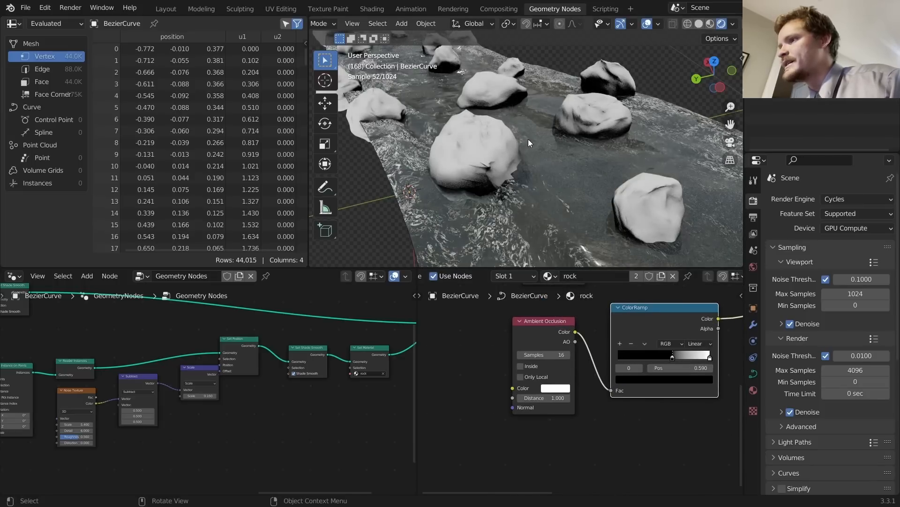
Step: Inspect the rocks from lower and steeper angles, testing the occlusion's Inside option and turning it back off
middle_click_drag(528, 139, 570, 124)
middle_click_drag(635, 139, 486, 145)
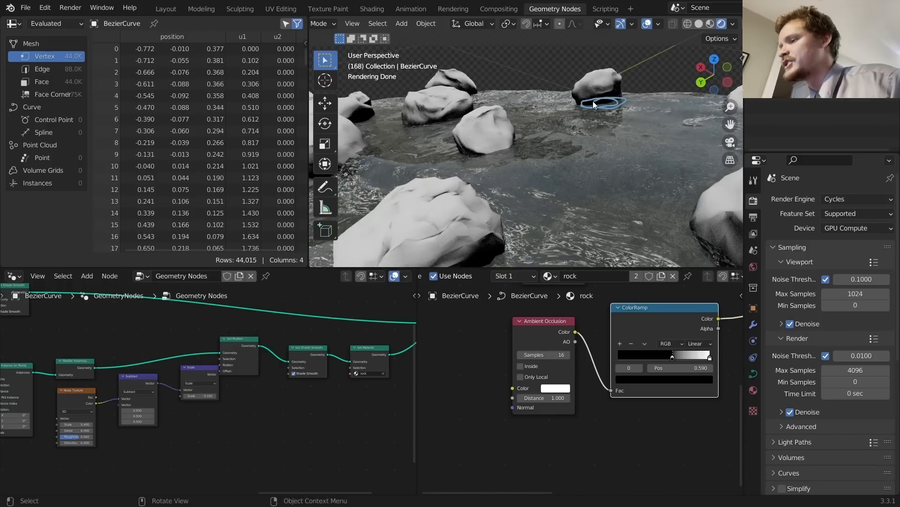
key("ctrl+z")
mouse_move(423, 164)
middle_mouse_down()
mouse_move(433, 198)
mouse_move(536, 157)
mouse_move(529, 203)
middle_mouse_up()
scroll(516, 143, "up", 3)
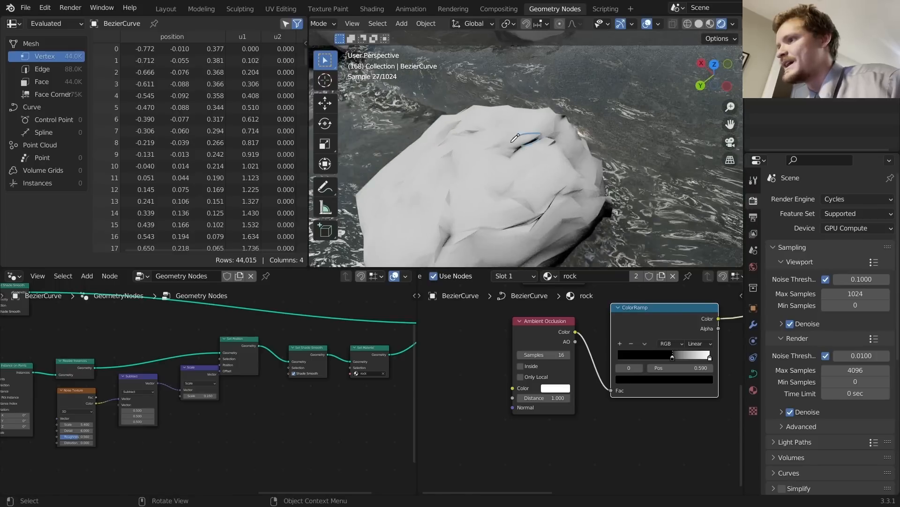
key("ctrl+z")
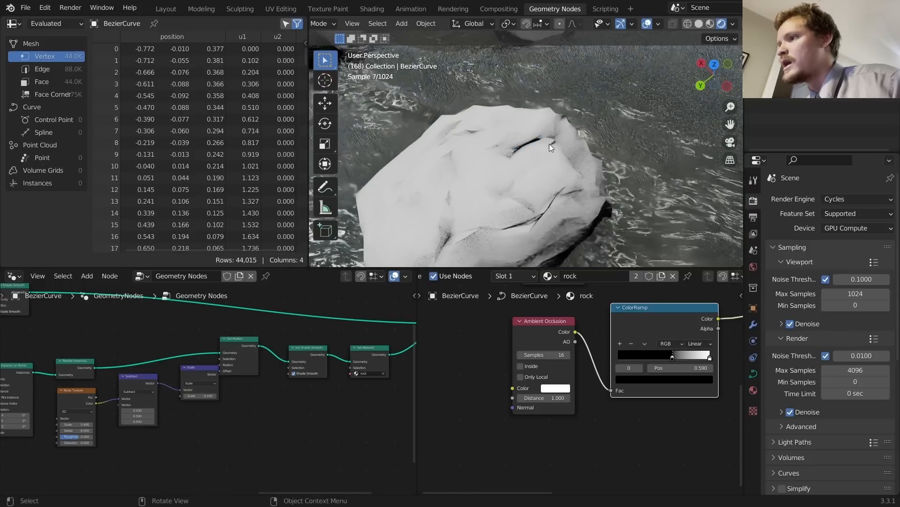
scroll(540, 140, "down", 6)
middle_click_drag(508, 124, 537, 146, "shift")
scroll(549, 337, "up", 2)
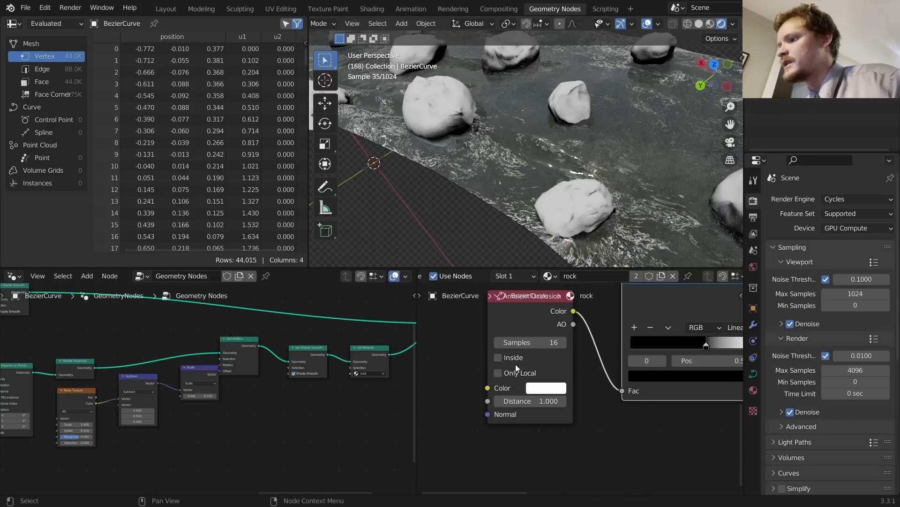
left_click(499, 358)
left_click(499, 357)
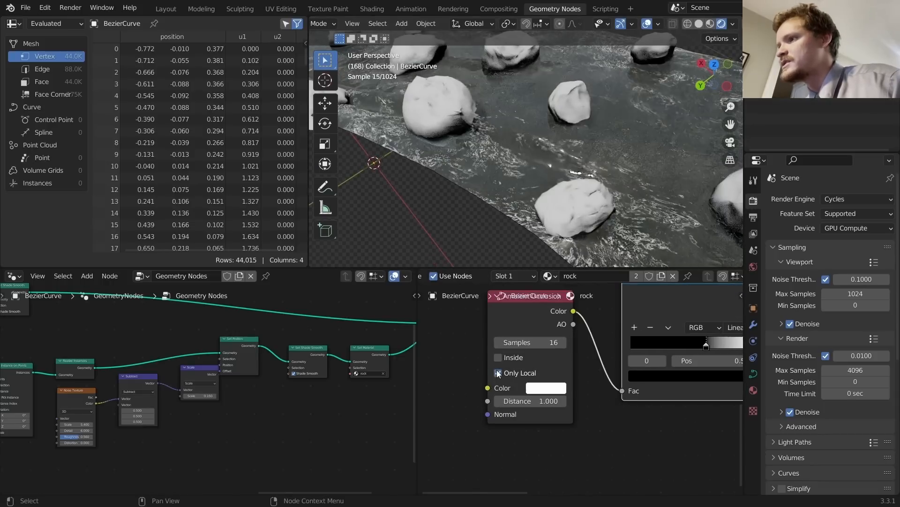
Step: Feed the Bump node's Normal output into the Ambient Occlusion Normal input
scroll(550, 376, "down", 8)
middle_click_drag(681, 341, 602, 359)
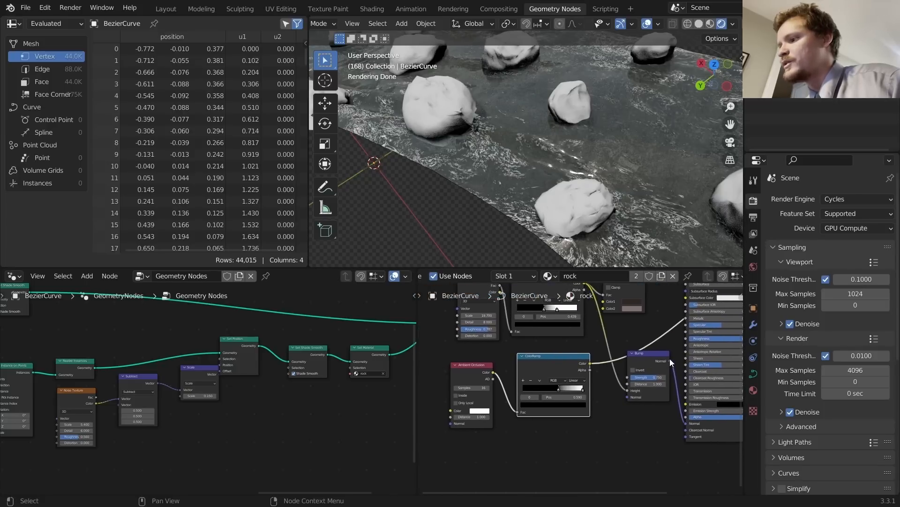
left_click_drag(669, 359, 452, 423)
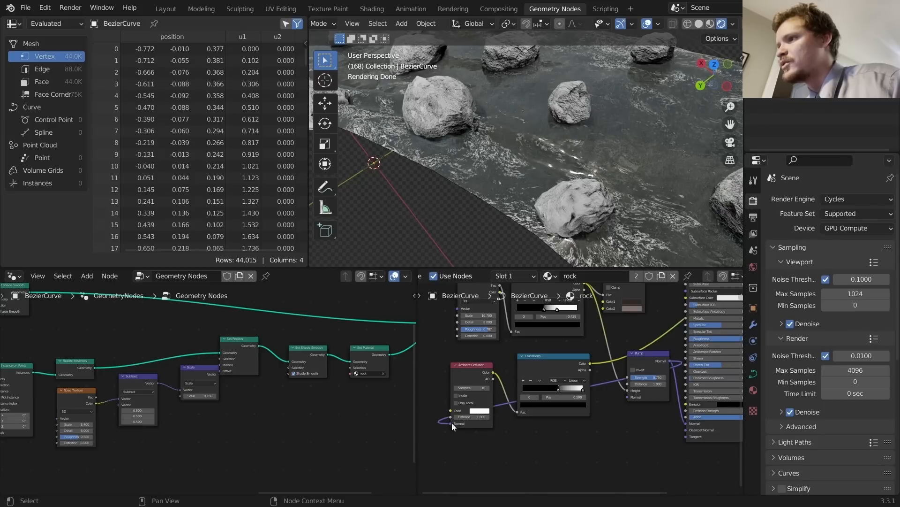
Step: Move the ColorRamp beside Ambient Occlusion and drag its Color output toward Roughness
left_click_drag(577, 359, 561, 370)
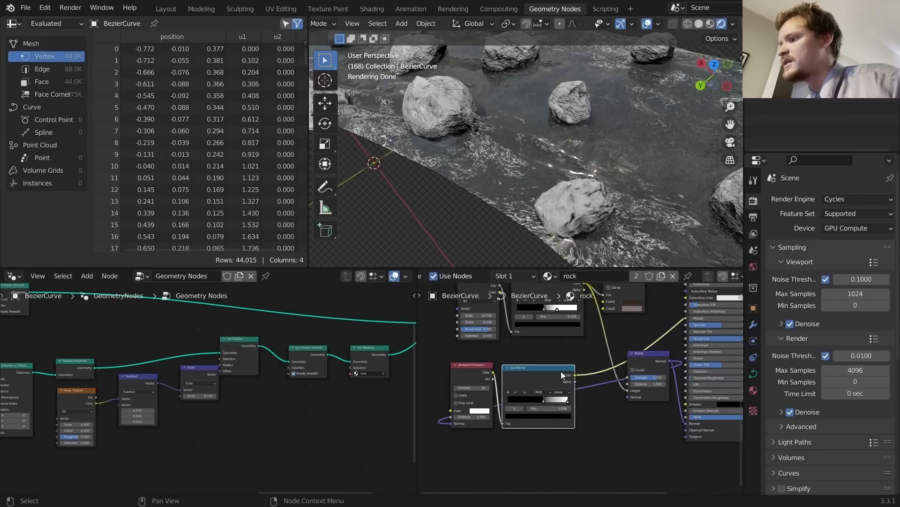
middle_click_drag(584, 372, 558, 361)
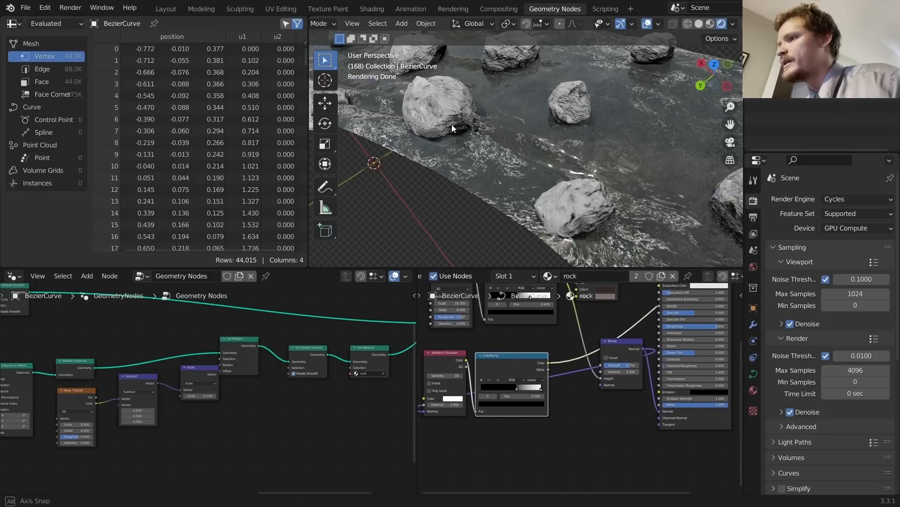
mouse_move(451, 125)
middle_mouse_down()
mouse_move(443, 101)
mouse_move(446, 122)
middle_mouse_up()
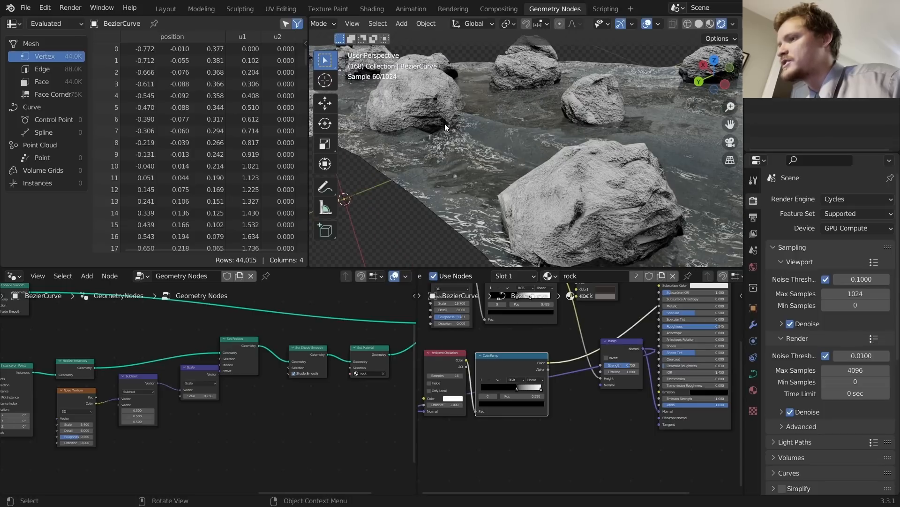
left_click_drag(549, 364, 659, 327)
Step: Finish linking the ColorRamp into the Roughness input and orbit around the central rock
middle_click_drag(659, 325, 608, 403)
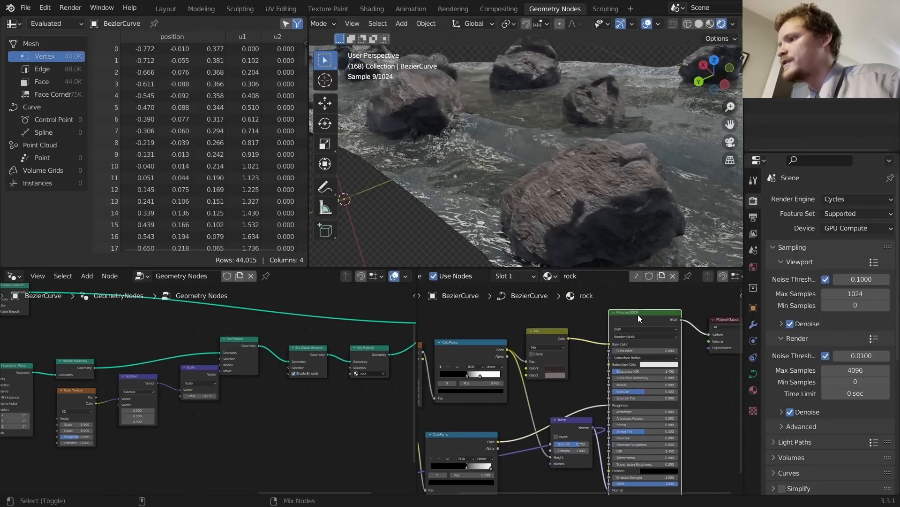
scroll(478, 159, "down", 3)
scroll(536, 201, "up", 5)
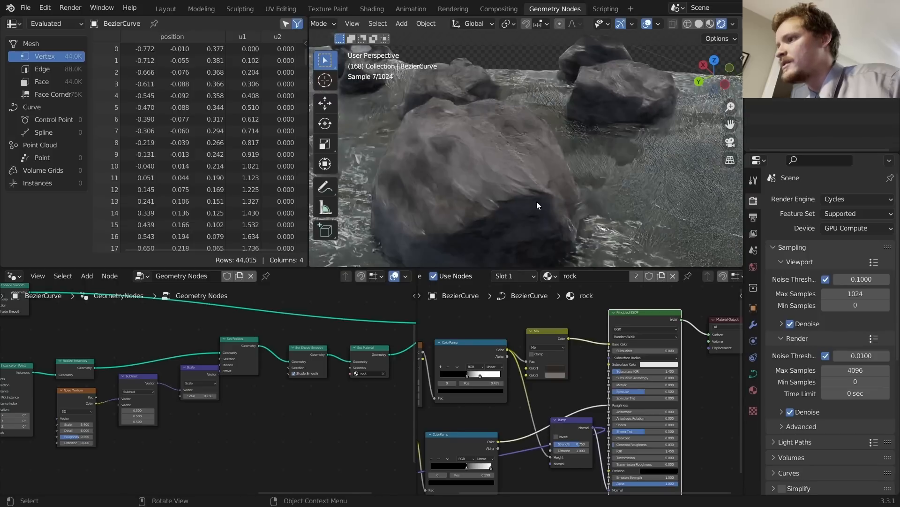
middle_click_drag(511, 168, 451, 137)
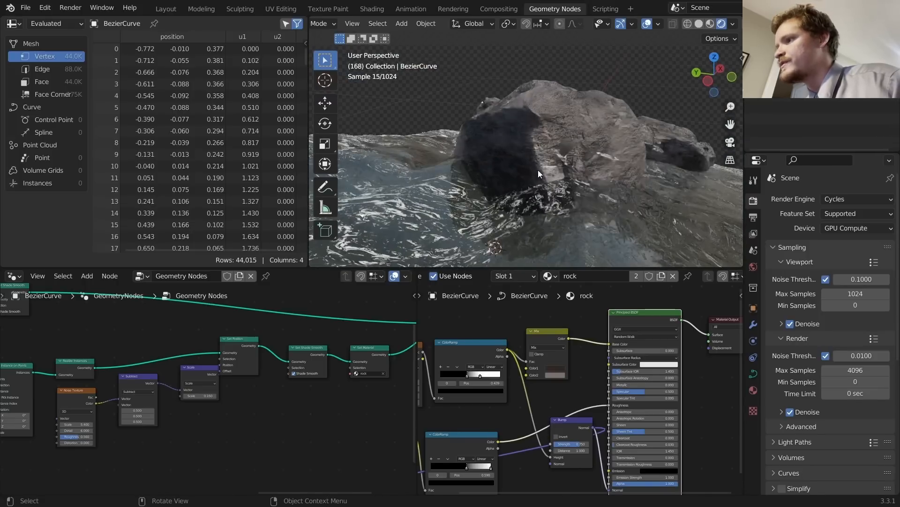
mouse_move(566, 162)
middle_mouse_down()
mouse_move(559, 162)
mouse_move(578, 169)
middle_mouse_up()
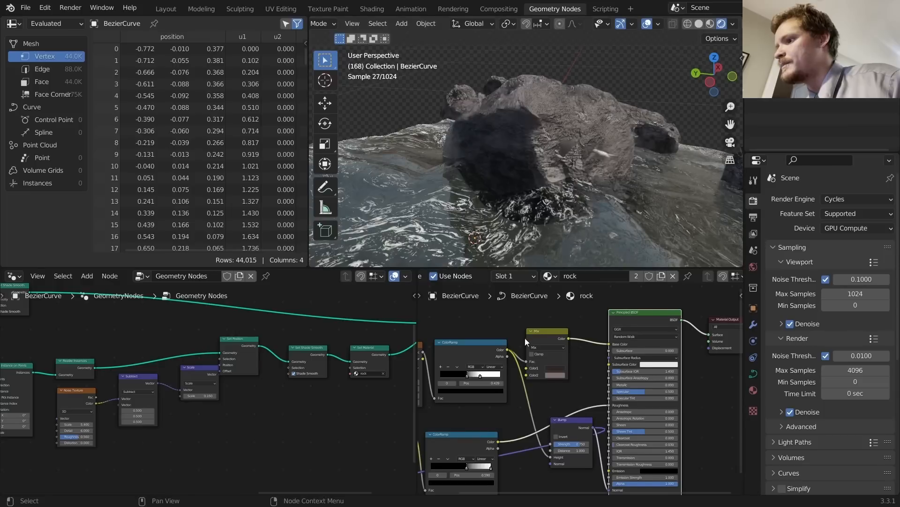
middle_click_drag(543, 338, 590, 323)
Step: Duplicate the Mix node onto the Principled BSDF link as a Multiply with black Color2
left_click(592, 323)
key("shift+d")
left_click(646, 319)
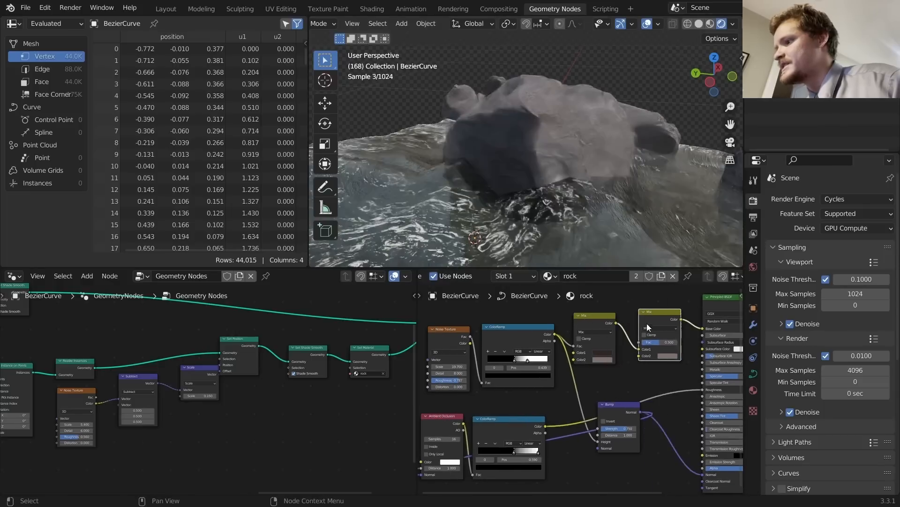
left_click(650, 326)
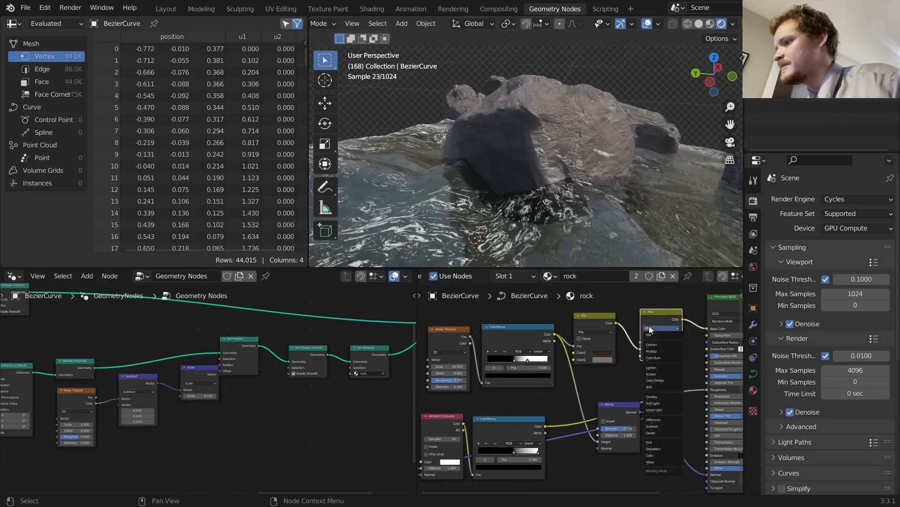
left_click(661, 352)
left_click(674, 357)
left_click_drag(707, 304, 711, 313)
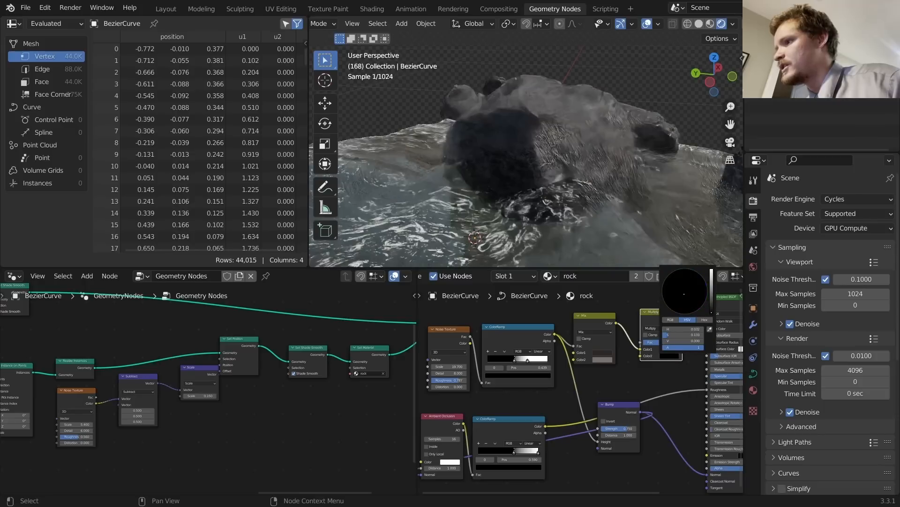
Step: Drive the Multiply factor with the AO ColorRamp, keeping its factor at 0.500
middle_click_drag(570, 406, 573, 392)
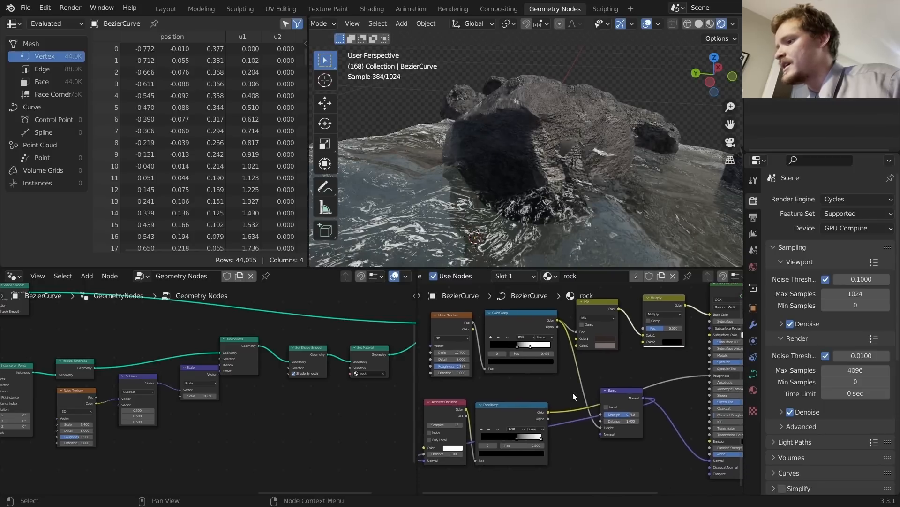
left_click_drag(669, 330, 690, 331)
key("ctrl+z")
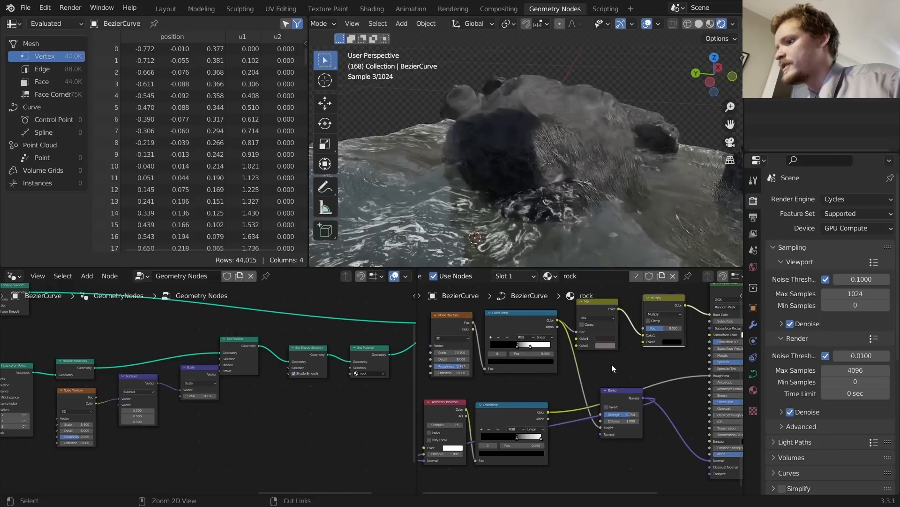
left_click_drag(548, 412, 643, 330)
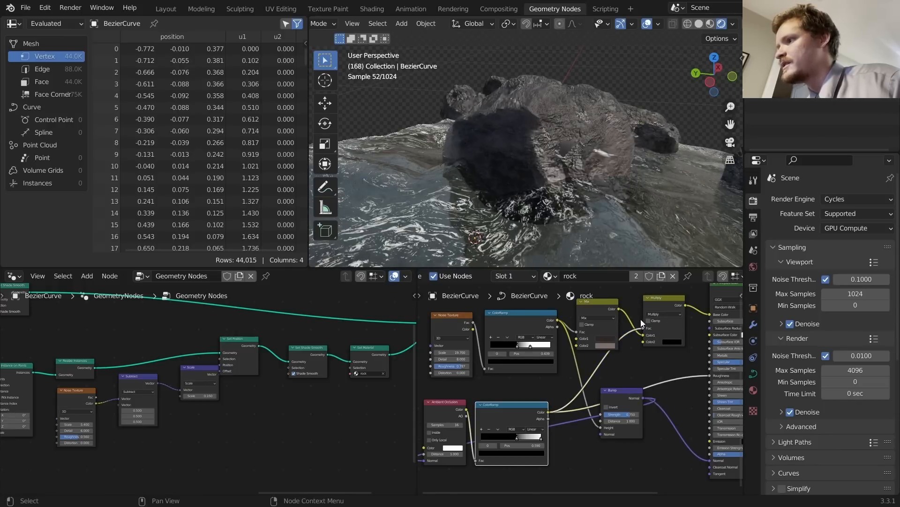
Step: Compare the Mix and Multiply node previews on the rocks
left_click(597, 304, "ctrl+shift")
left_click(659, 301, "ctrl+shift")
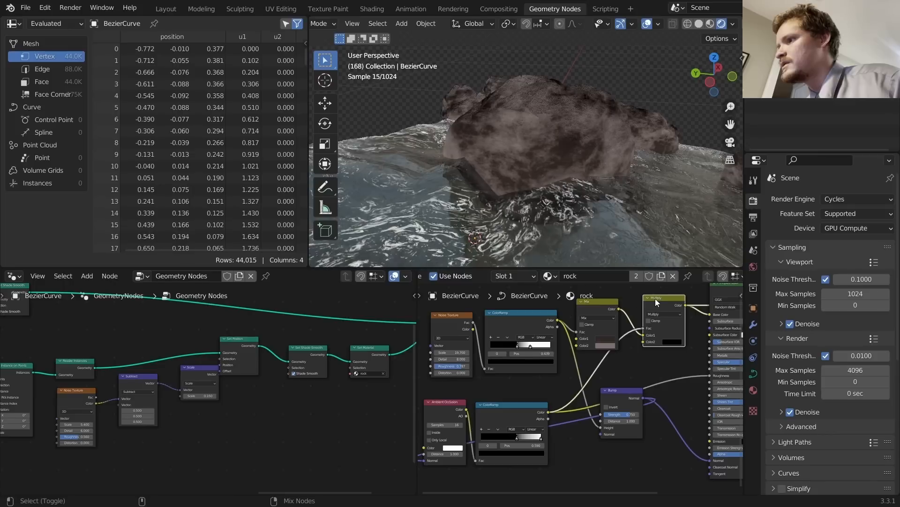
left_click(601, 302, "ctrl+shift")
left_click(659, 300, "ctrl+shift")
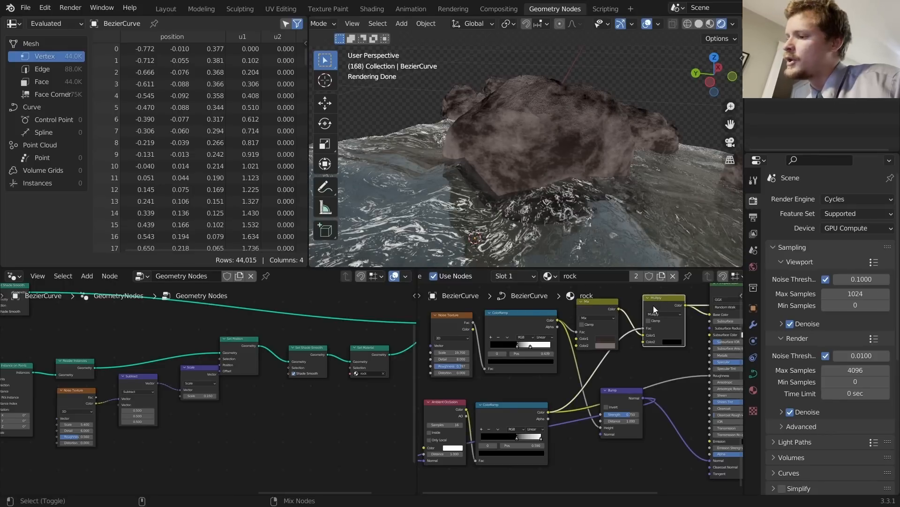
key("shift+a")
left_click(645, 308)
Step: Insert an Invert node on the roughness link
type("inv")
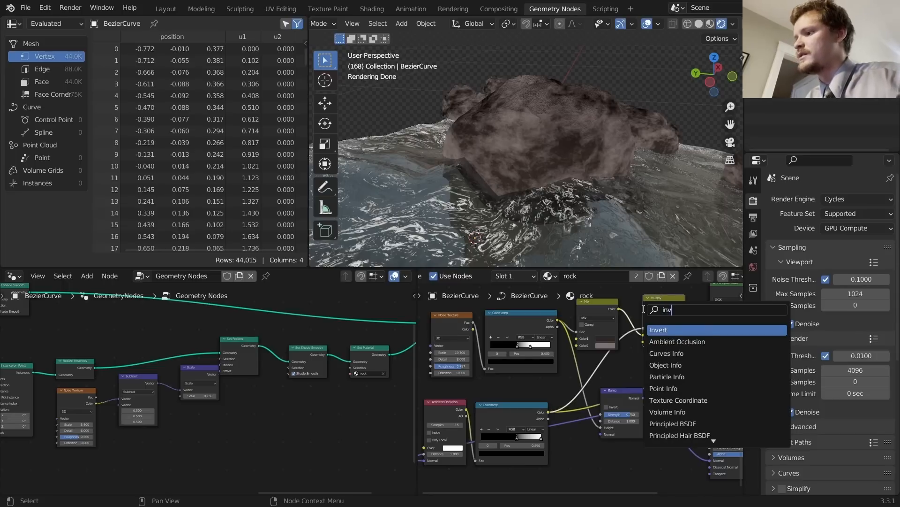
key("Return")
left_click(589, 364)
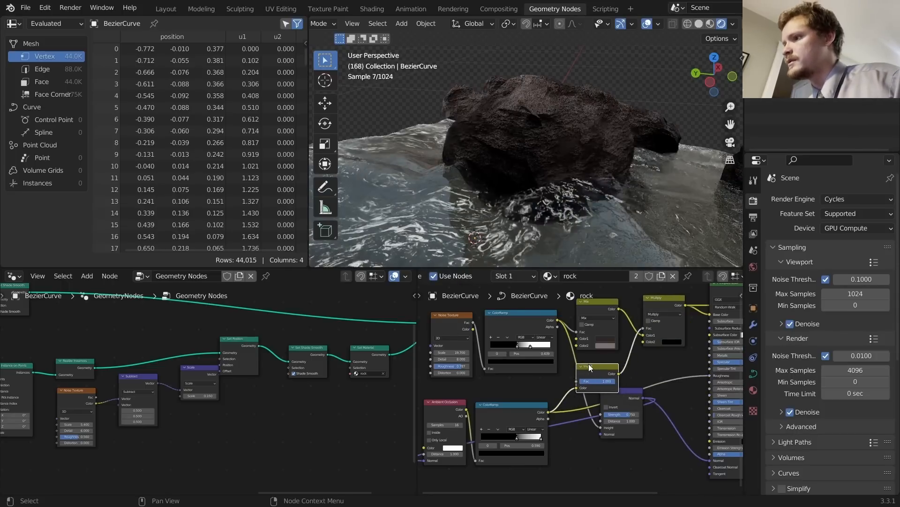
middle_click_drag(533, 132, 563, 157)
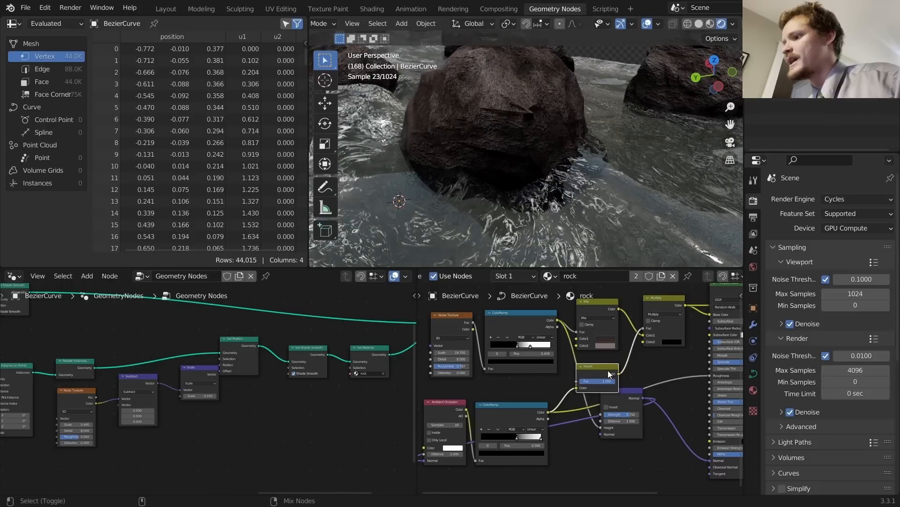
Step: Preview the Invert, Multiply and Mix outputs on the rocks, ending on full Principled BSDF shading
left_click(589, 373, "ctrl+shift")
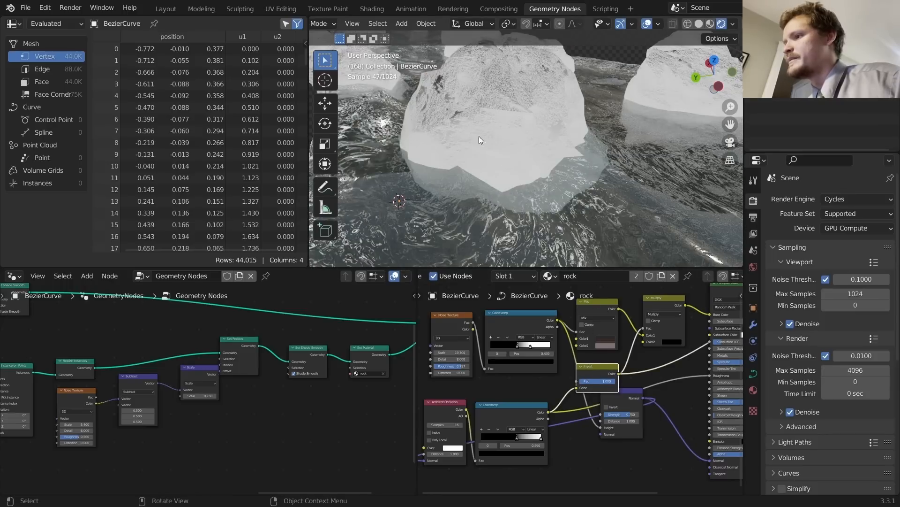
left_click(666, 299, "ctrl+shift")
scroll(541, 157, "down", 3)
scroll(538, 154, "down", 2)
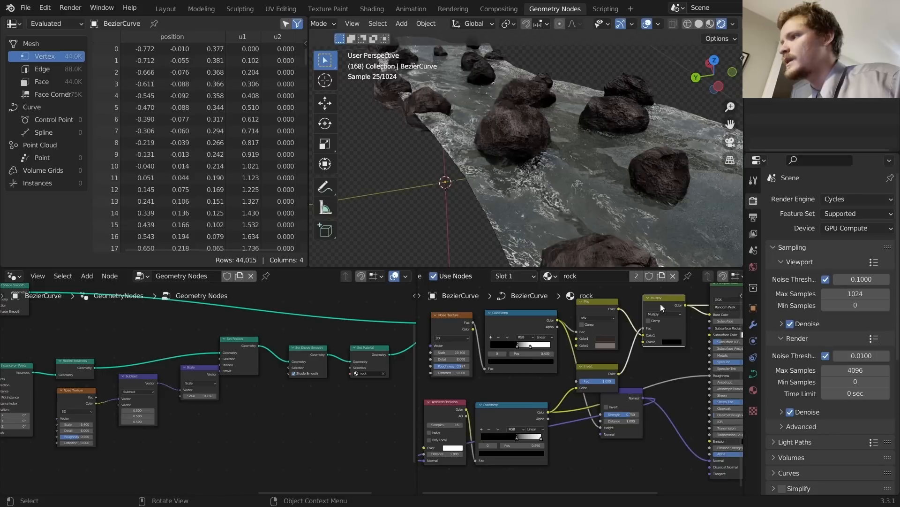
left_click(609, 305, "ctrl+shift")
left_click(676, 303, "ctrl+shift")
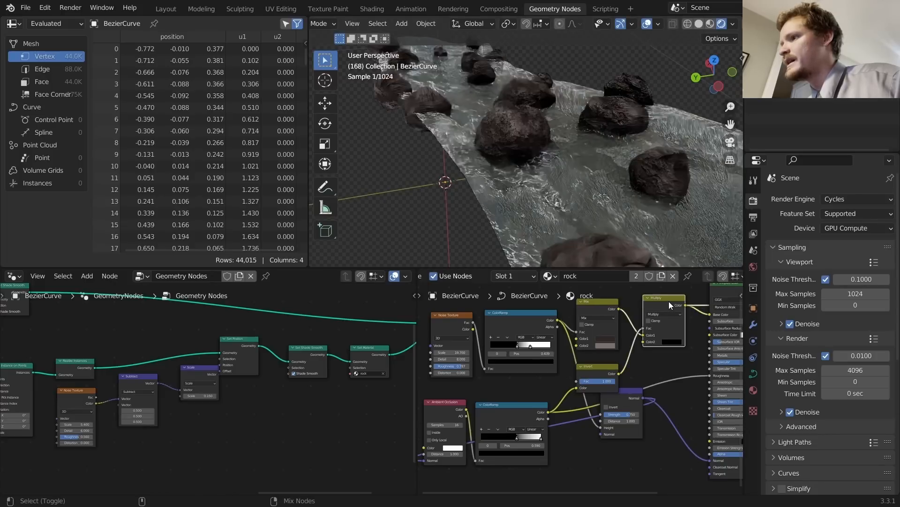
scroll(598, 305, "down", 5, "ctrl")
left_click(598, 306, "ctrl+shift")
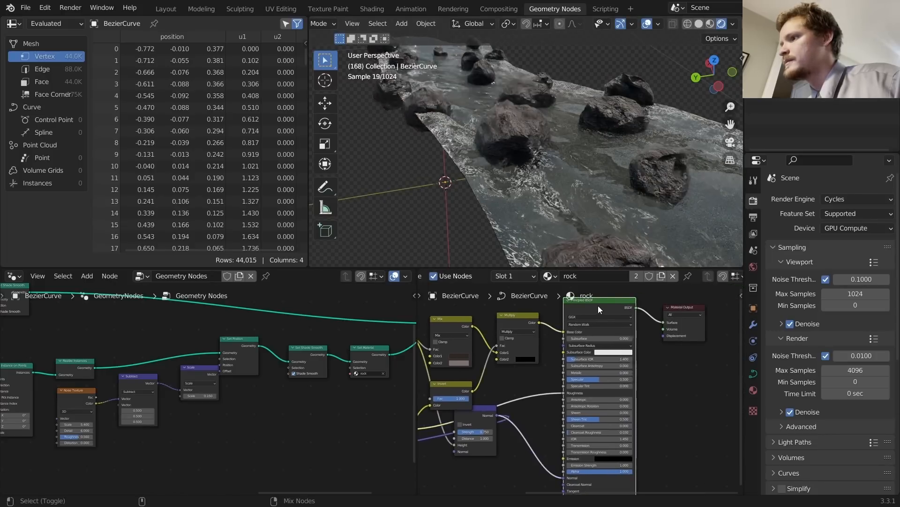
Step: Orbit around the river and save rivergenerator3.blend
middle_click_drag(555, 148, 511, 151)
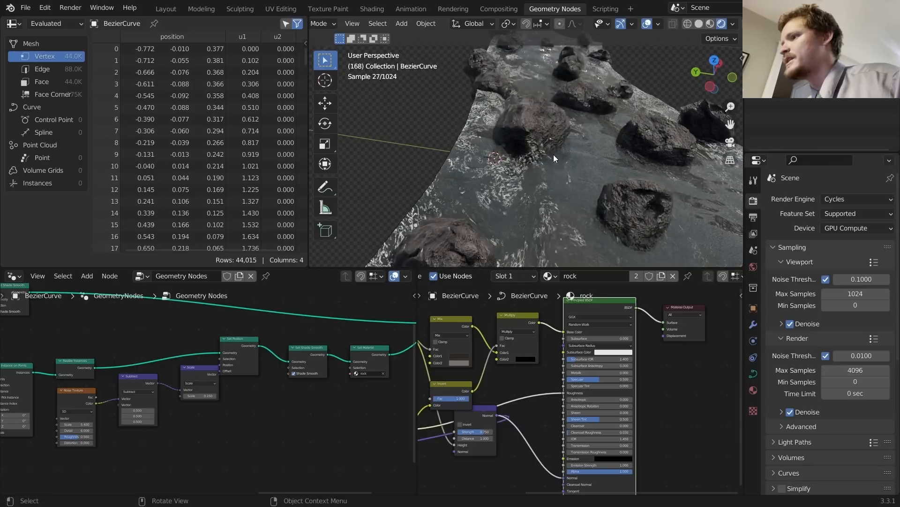
scroll(557, 156, "down", 3)
scroll(558, 157, "down", 4)
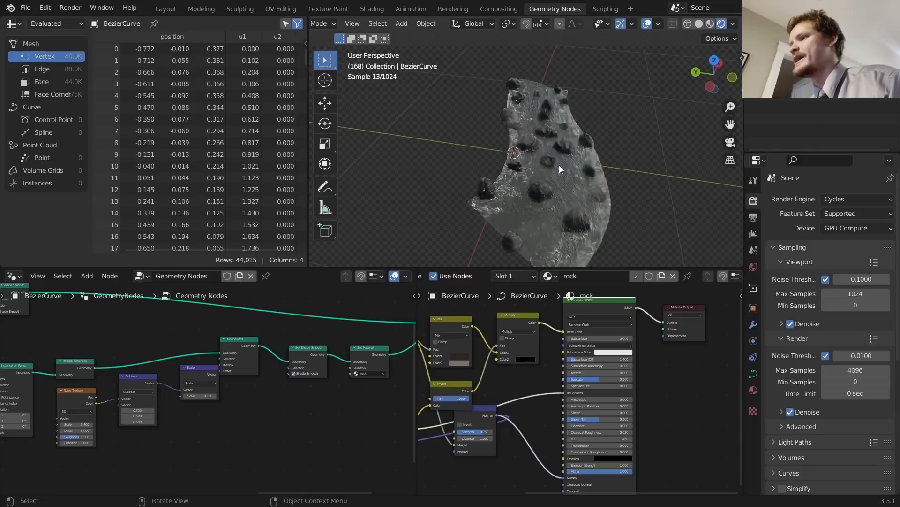
scroll(583, 153, "up", 4)
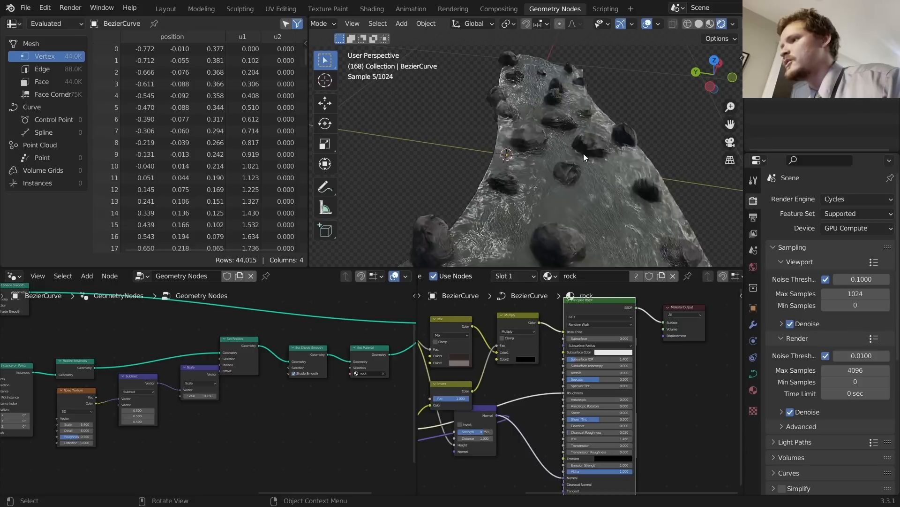
key("ctrl+s")
middle_click_drag(580, 159, 608, 156)
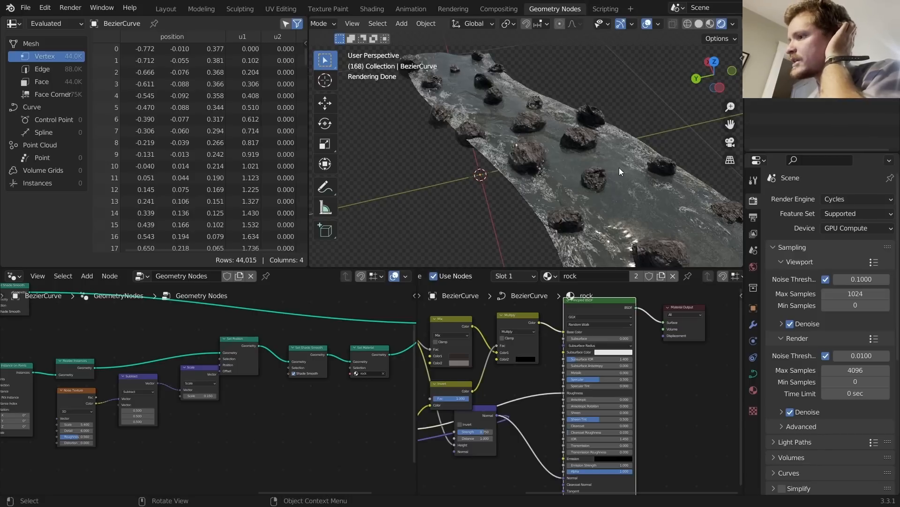
Step: Save the file and briefly play the animation while orbiting the river strip
middle_click_drag(569, 168, 567, 191)
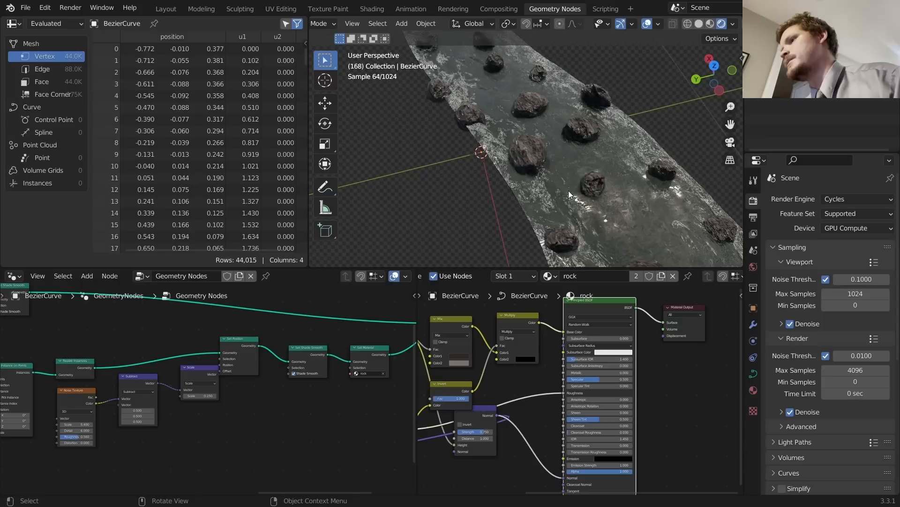
key("ctrl+s")
key("space")
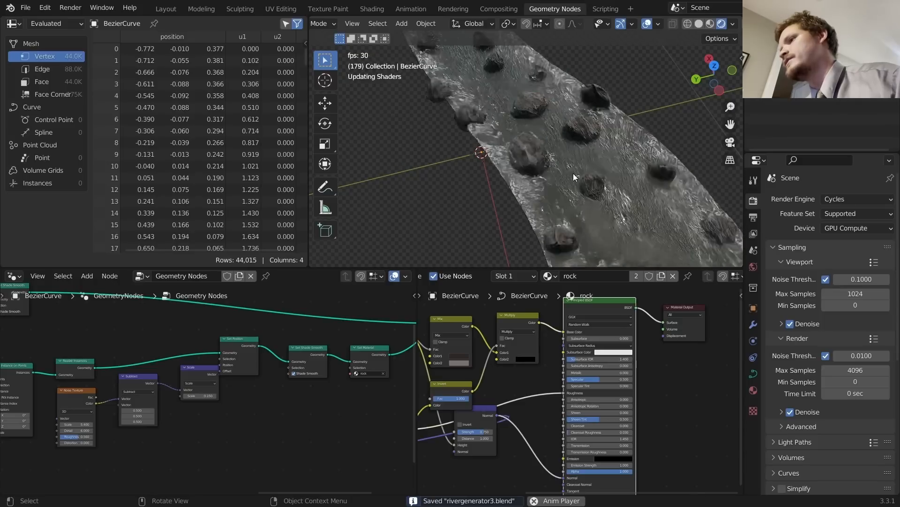
scroll(584, 165, "down", 4)
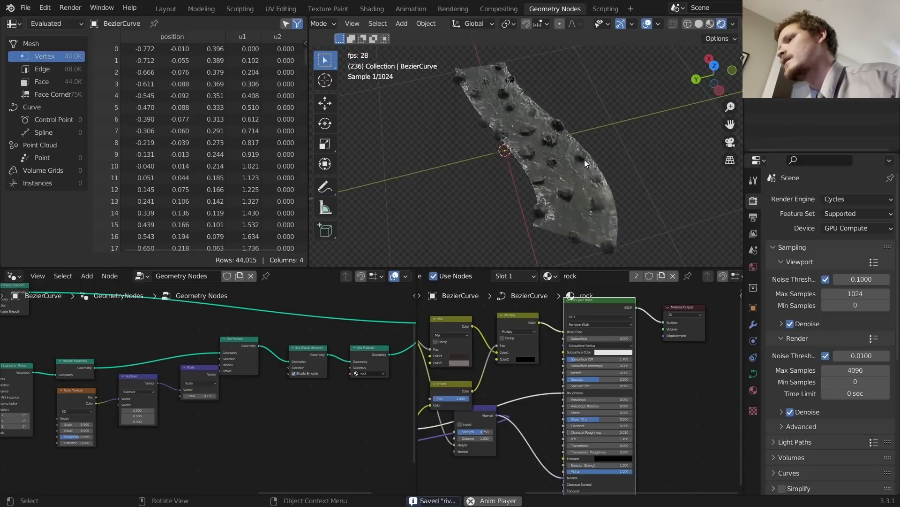
middle_click_drag(584, 159, 614, 148)
key("space")
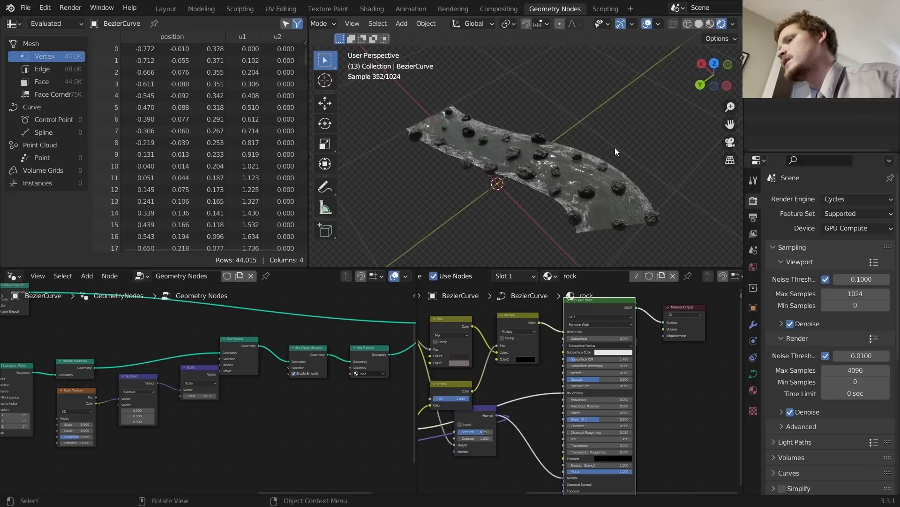
scroll(530, 186, "up", 3)
scroll(532, 190, "up", 6)
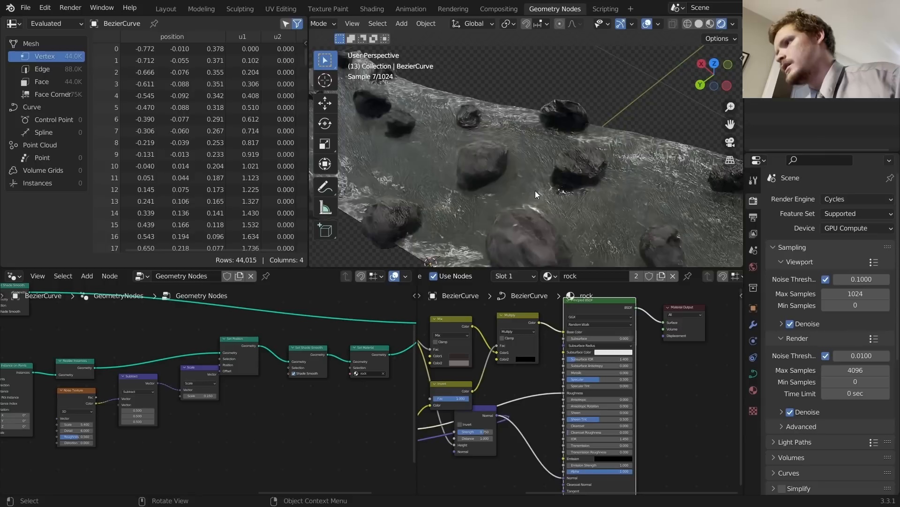
Step: Set the Bump node Strength to 0.1 and save rivergenerator3.blend
middle_click_drag(491, 412, 553, 387)
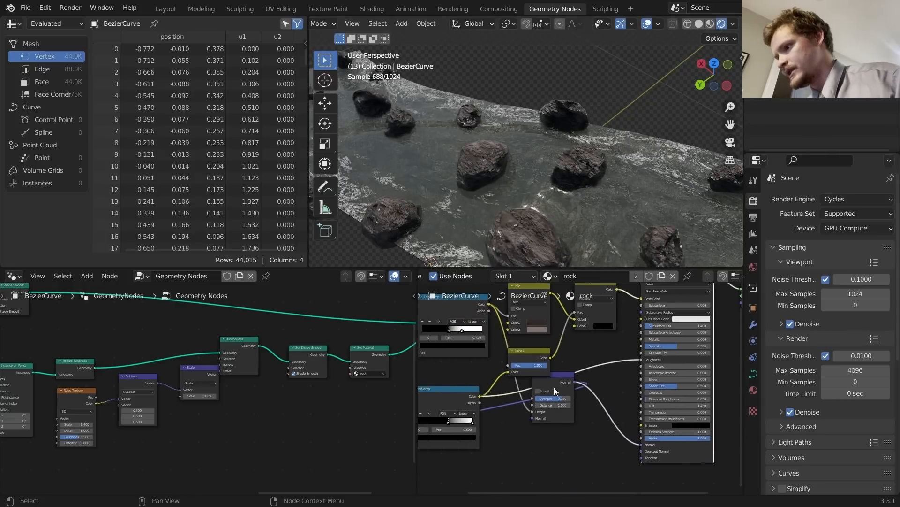
left_click(556, 395)
left_click(558, 399)
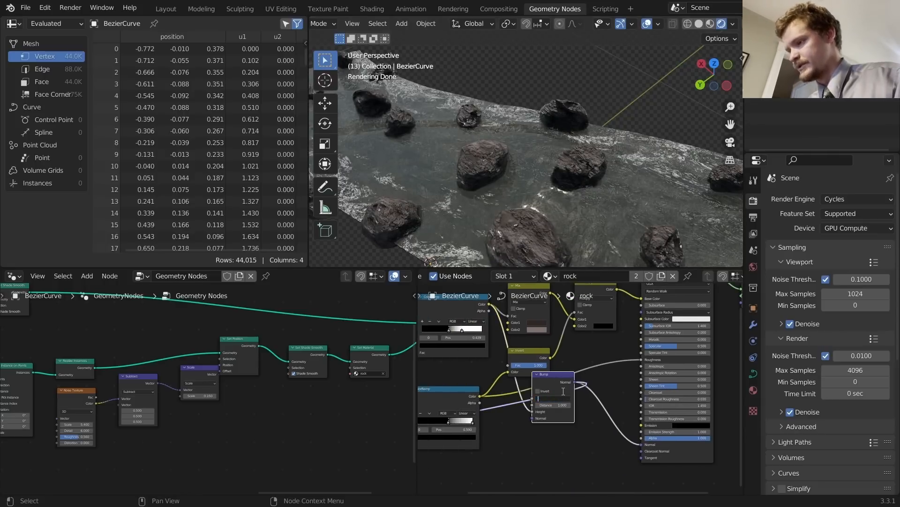
type("0.1")
key("Return")
key("ctrl+s")
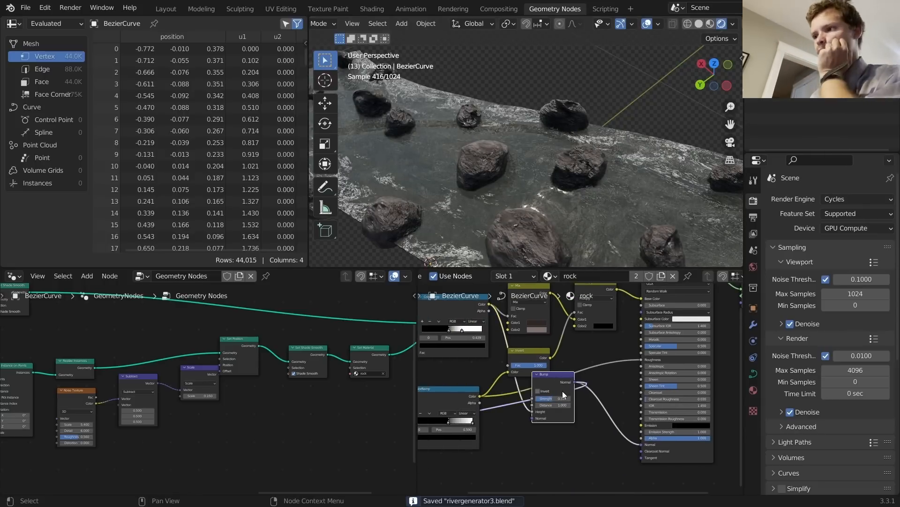
Step: Play the animation to watch the rocks, then put the river curve into Edit Mode
scroll(499, 147, "down", 5)
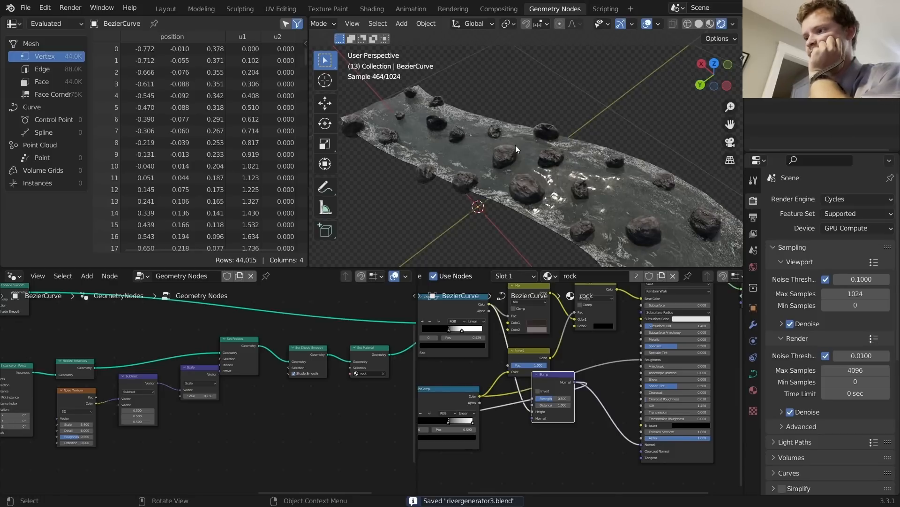
scroll(515, 144, "down", 2)
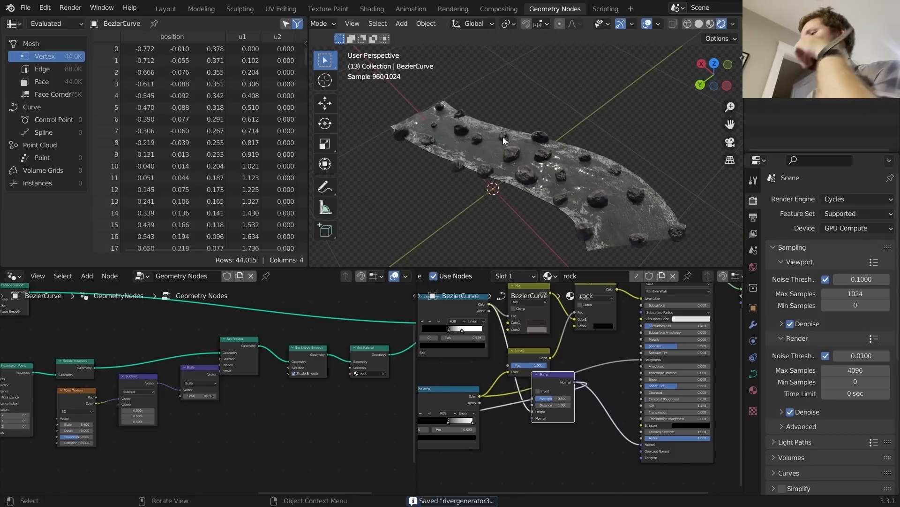
key("space")
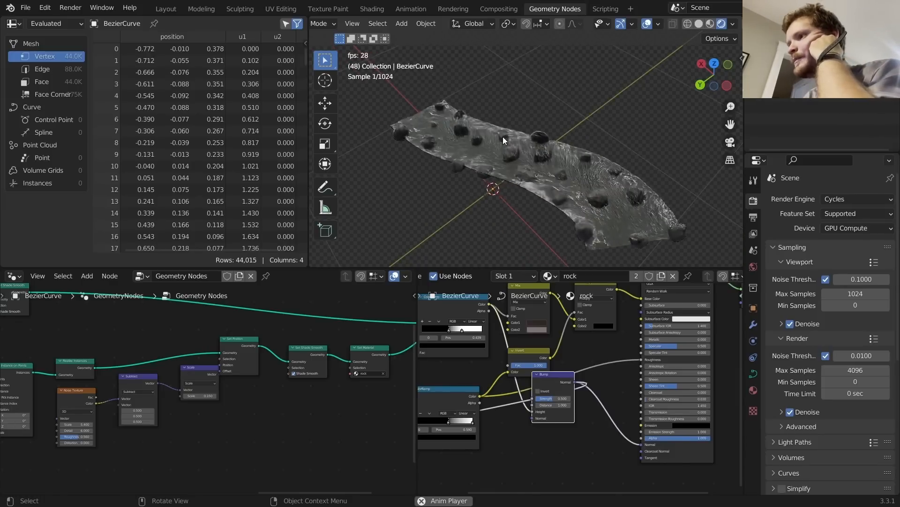
key("space")
key("Tab")
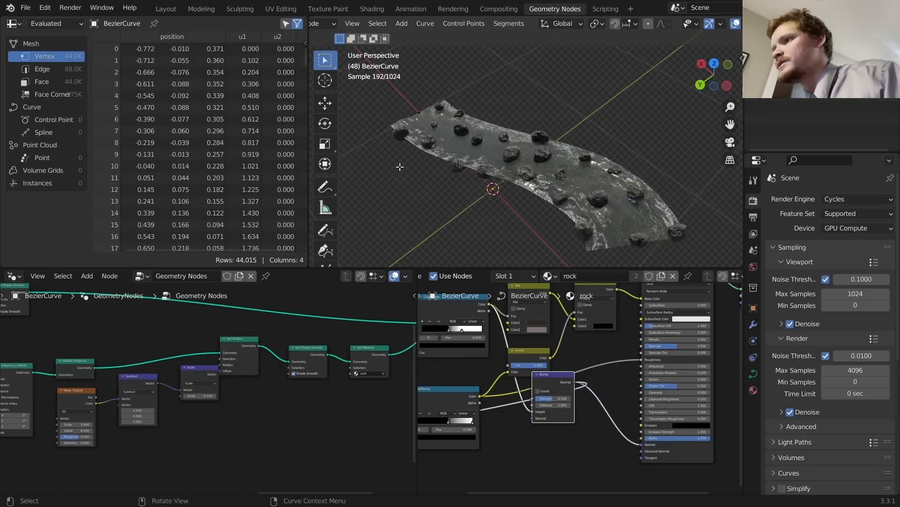
left_click(421, 126)
key("g")
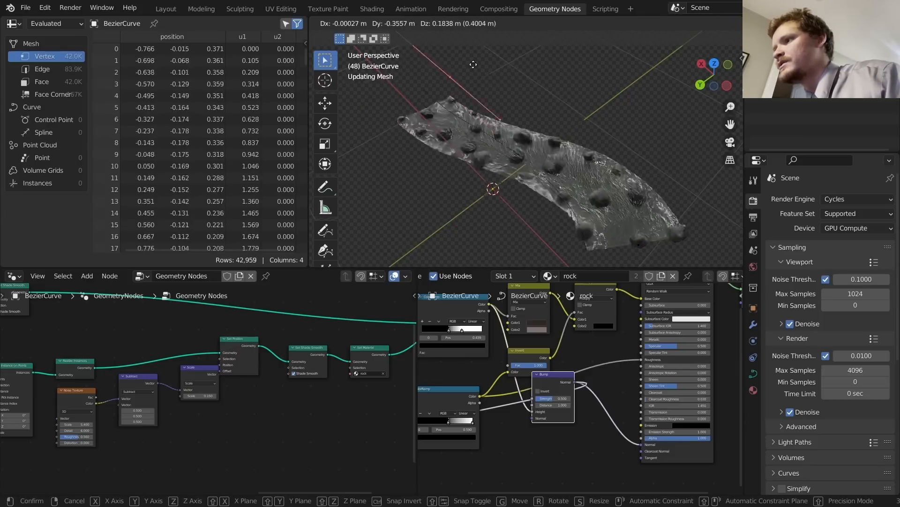
left_click(402, 116)
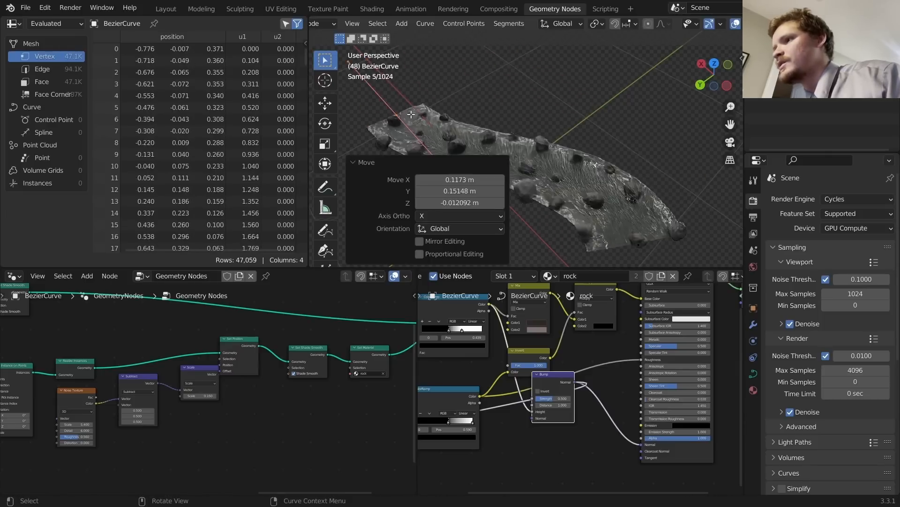
key("e")
left_click(428, 67)
key("ctrl+z")
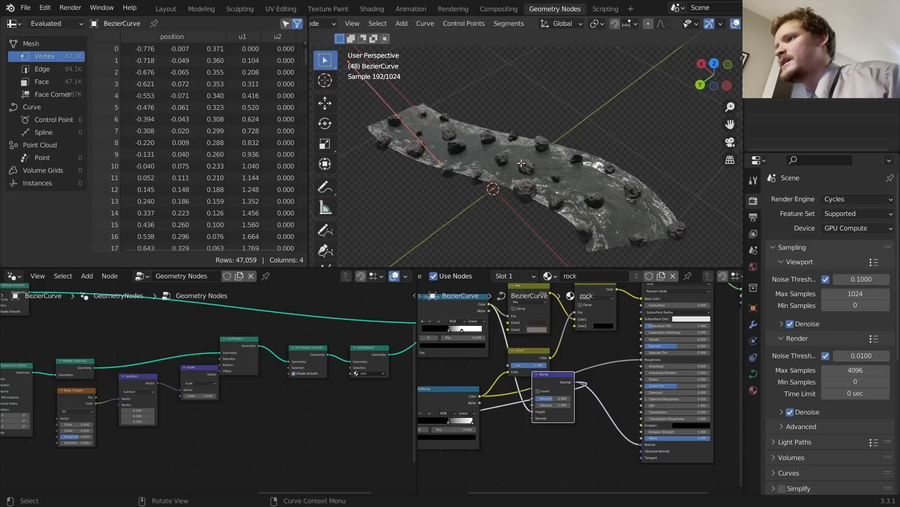
key("shift+a")
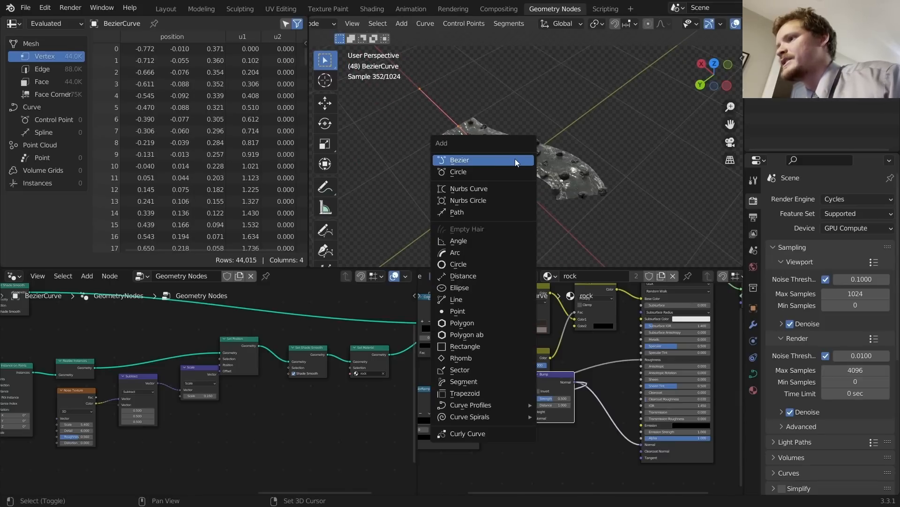
left_click(491, 171)
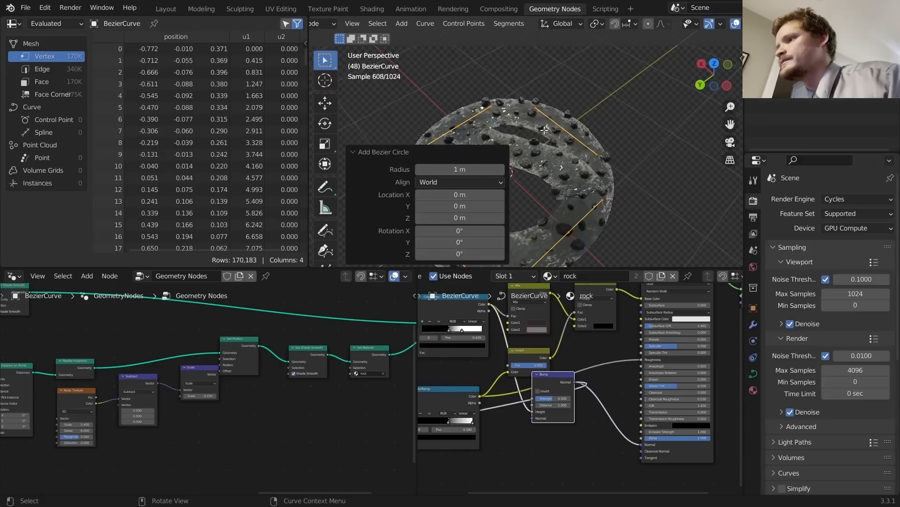
key("g")
key("x")
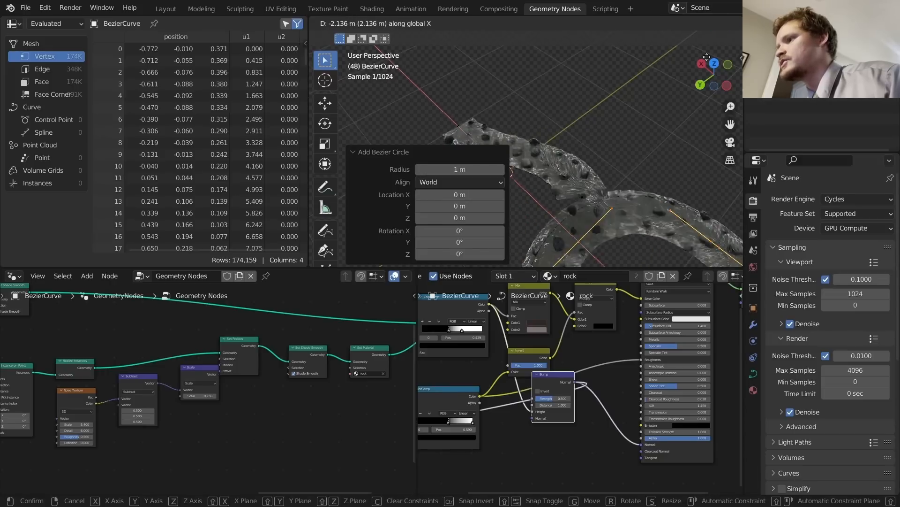
left_click(707, 56)
key("Tab")
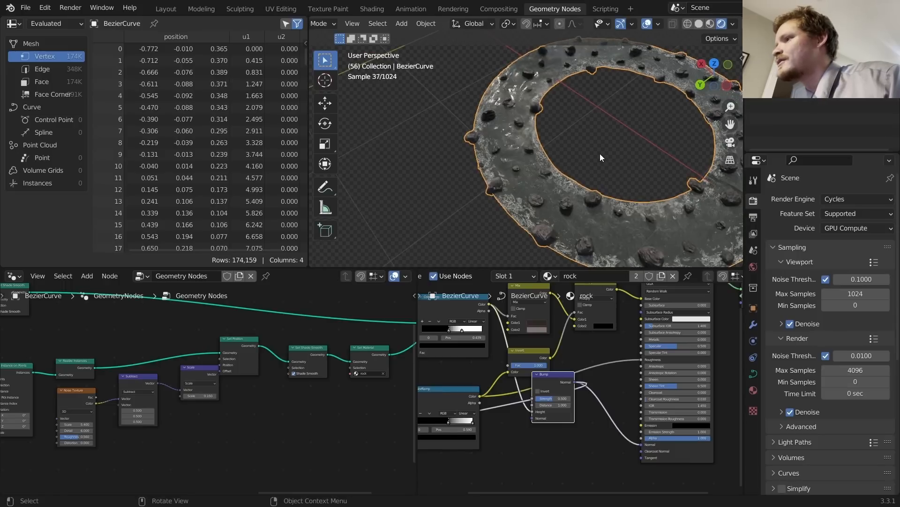
key("Tab")
key("x")
left_click(600, 154)
scroll(587, 161, "down", 7)
middle_click_drag(538, 135, 577, 162, "shift")
key("Tab")
scroll(575, 160, "up", 7)
middle_click_drag(469, 101, 611, 123, "shift")
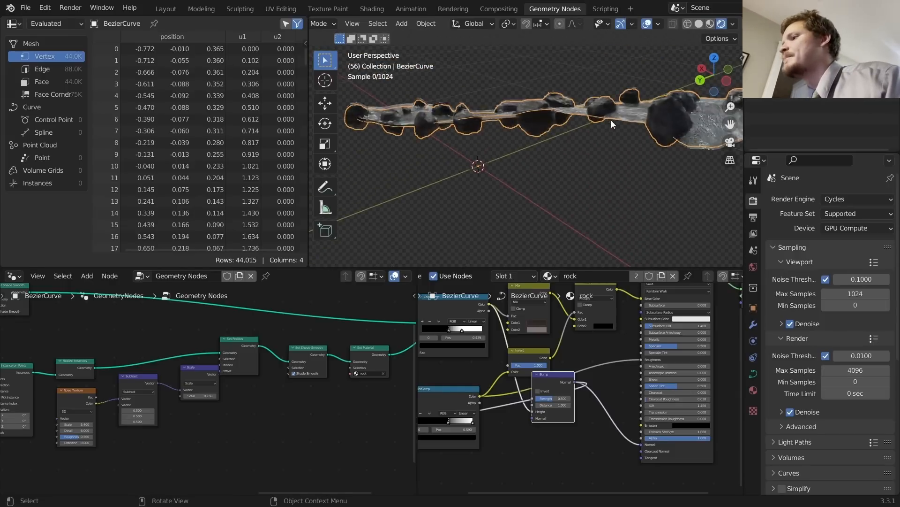
left_click_drag(602, 120, 692, 158)
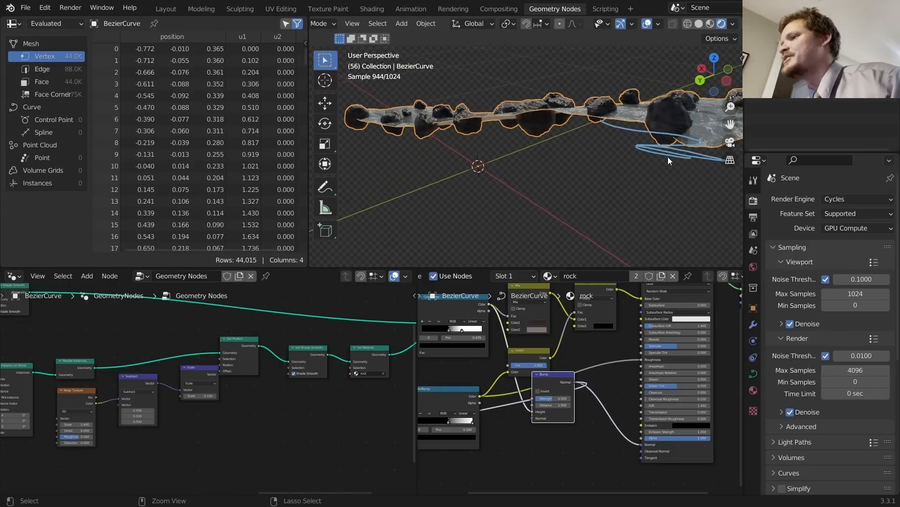
mouse_move(668, 156)
middle_mouse_down()
mouse_move(578, 135)
mouse_move(580, 183)
middle_mouse_up()
key("ctrl+s")
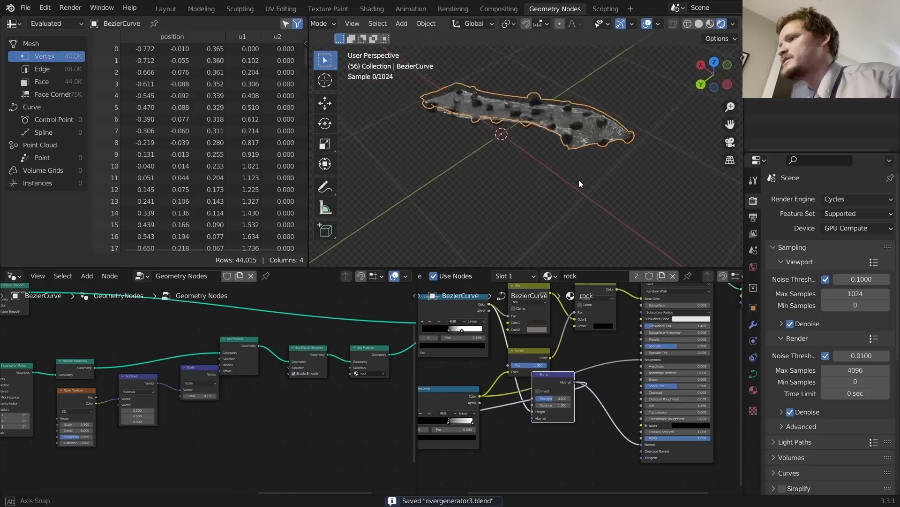
Step: Flatten the curve points by scaling them to 0 along Z, then return to Object Mode
key("Tab")
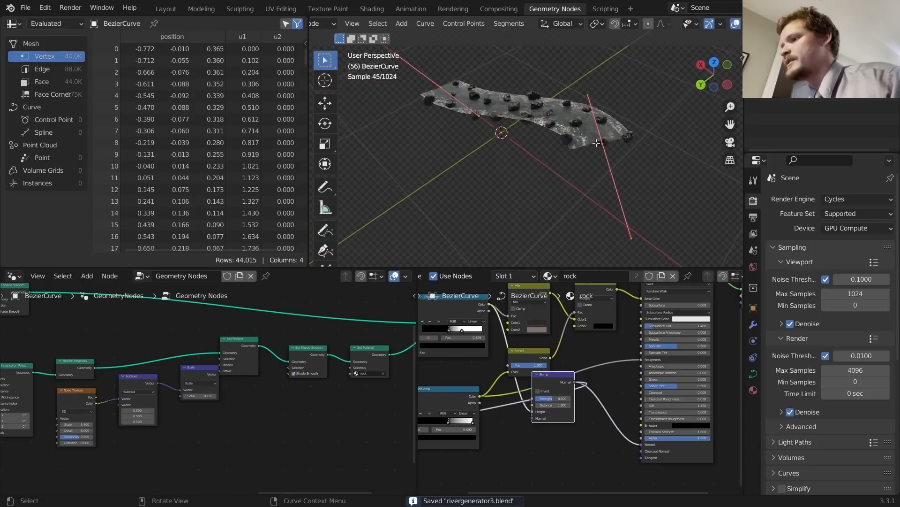
key("s")
key("z")
key("0")
key("Return")
key("Tab")
scroll(584, 126, "up", 4)
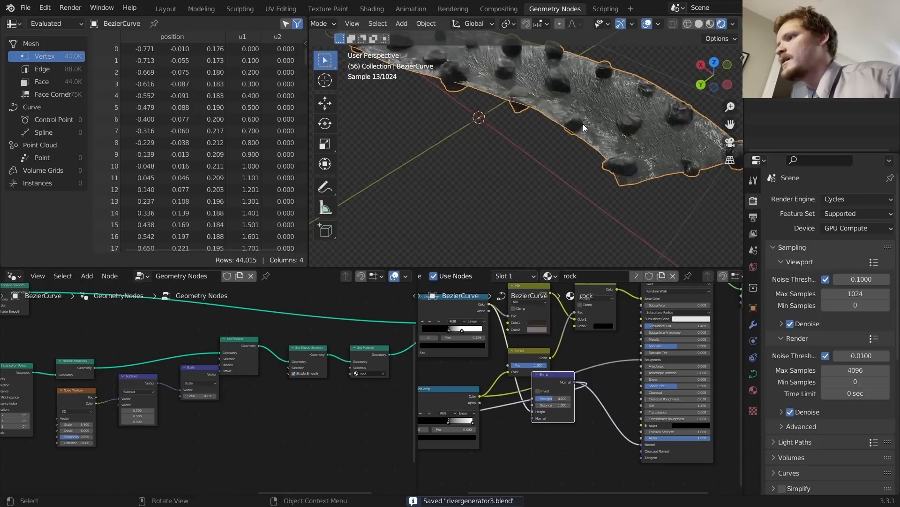
middle_click_drag(583, 124, 617, 108)
Step: Set the curve points' Median Z to 0 in the N sidebar
key("n")
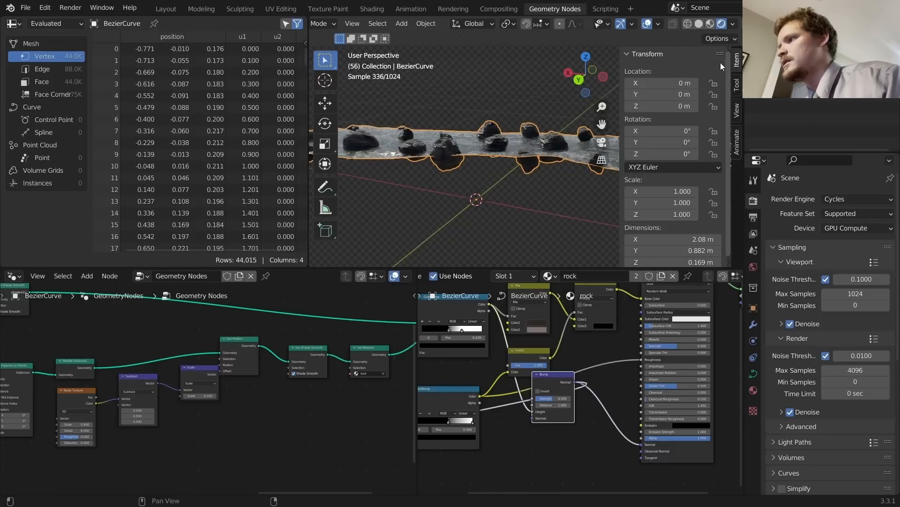
key("Tab")
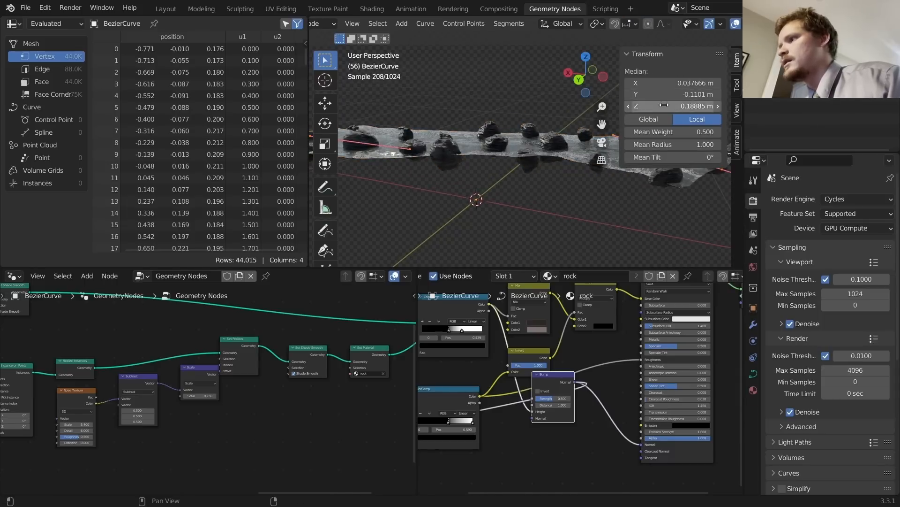
left_click(681, 111)
type("0")
key("Return")
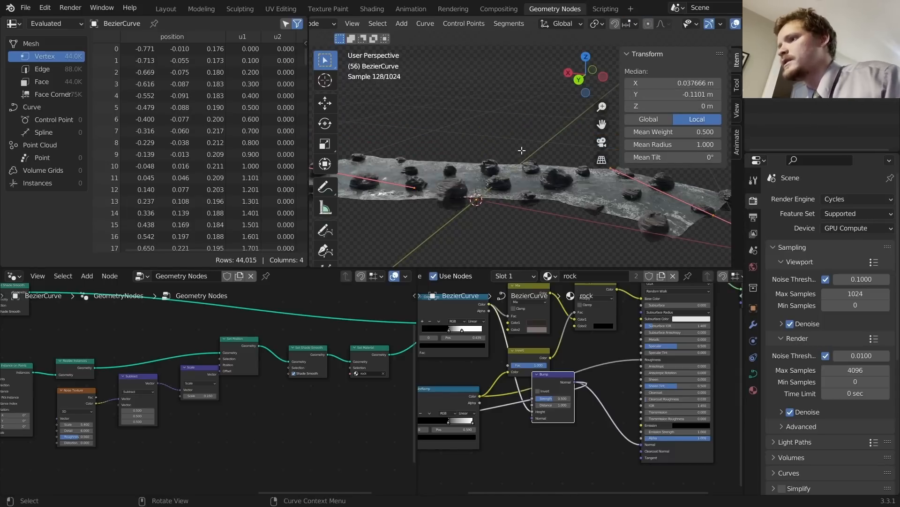
key("Tab")
middle_click_drag(499, 169, 497, 146)
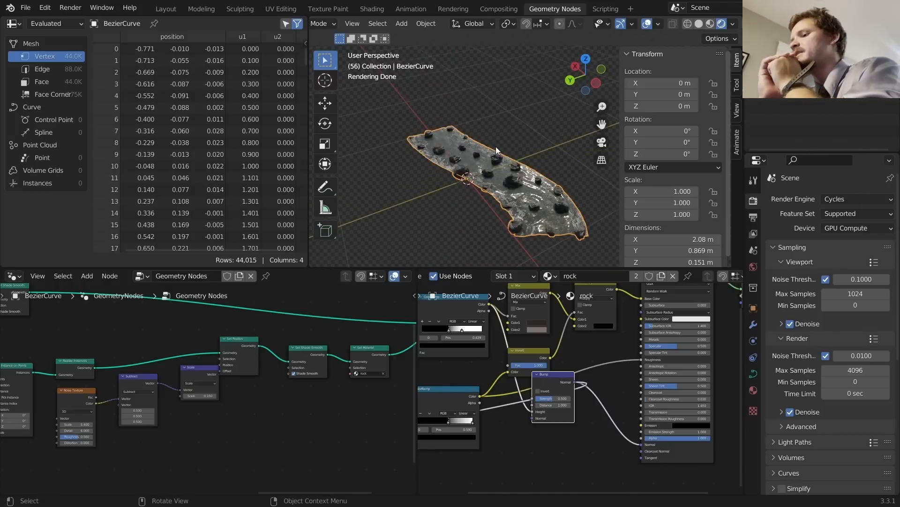
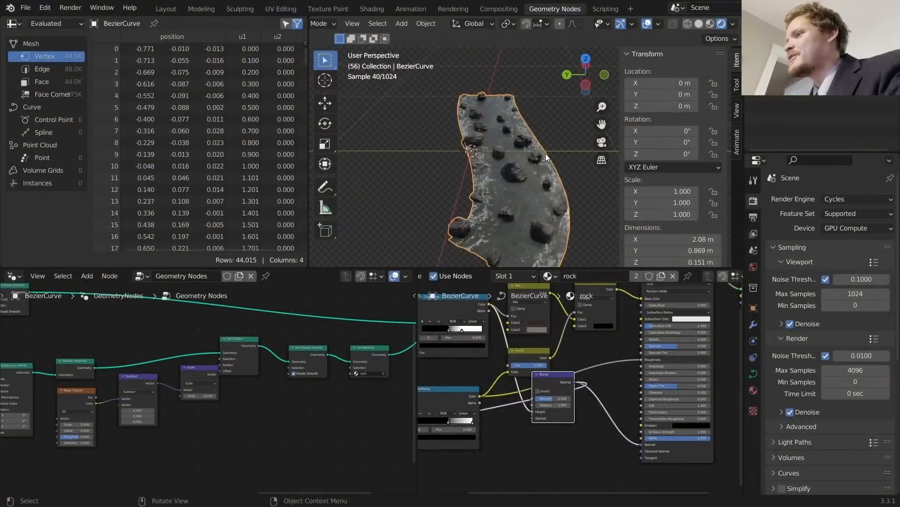
Step: Orbit and zoom around the river to inspect the rocks, briefly playing the animation
scroll(545, 154, "up", 3)
middle_click_drag(500, 178, 505, 184)
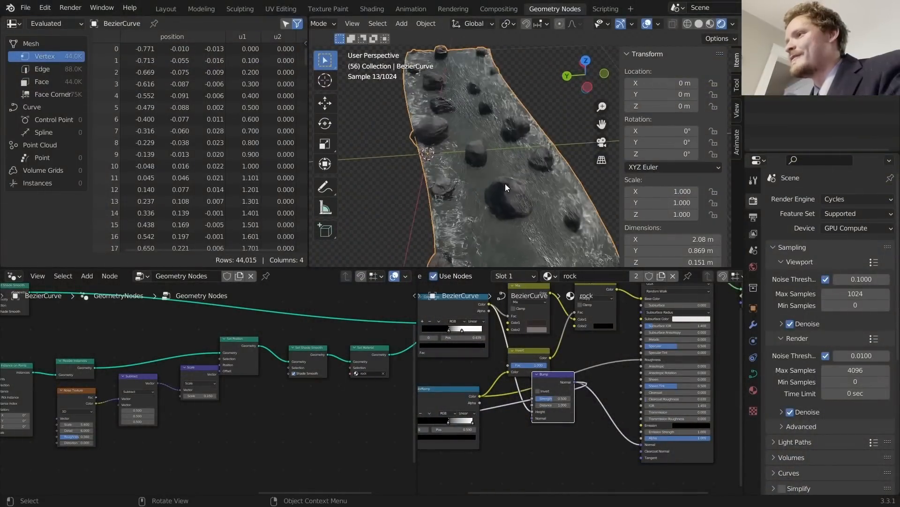
scroll(505, 183, "down", 3)
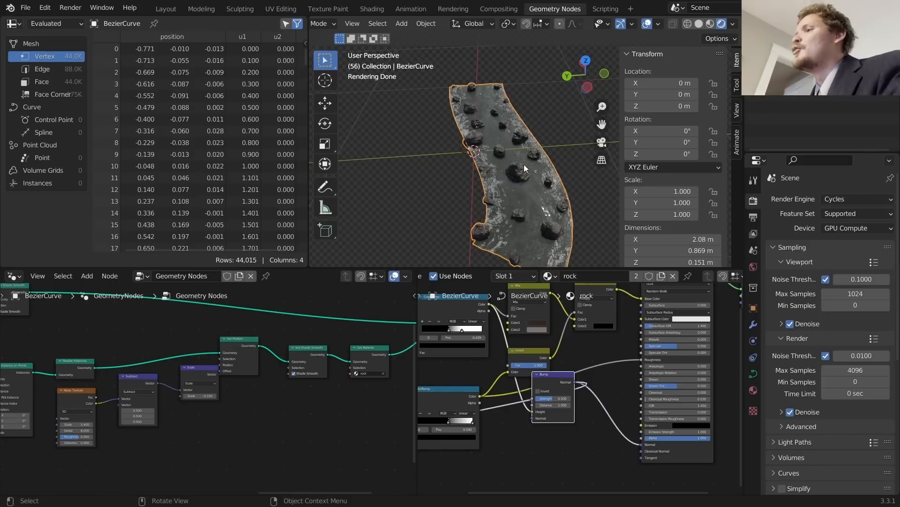
scroll(521, 165, "up", 5)
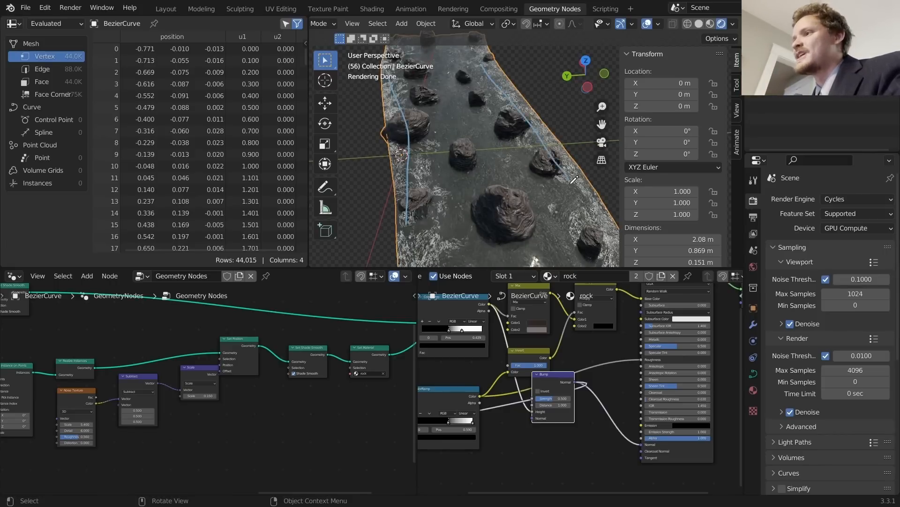
middle_click_drag(485, 144, 445, 146)
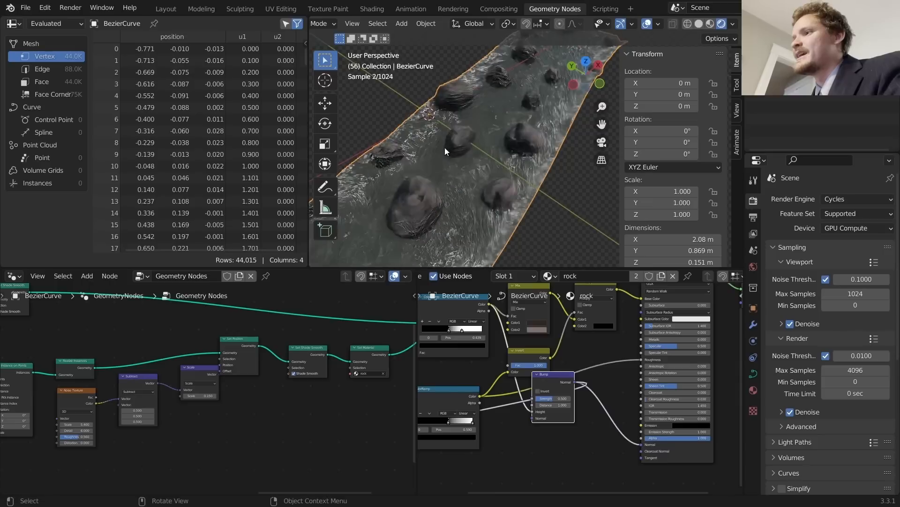
left_click_drag(458, 126, 481, 152)
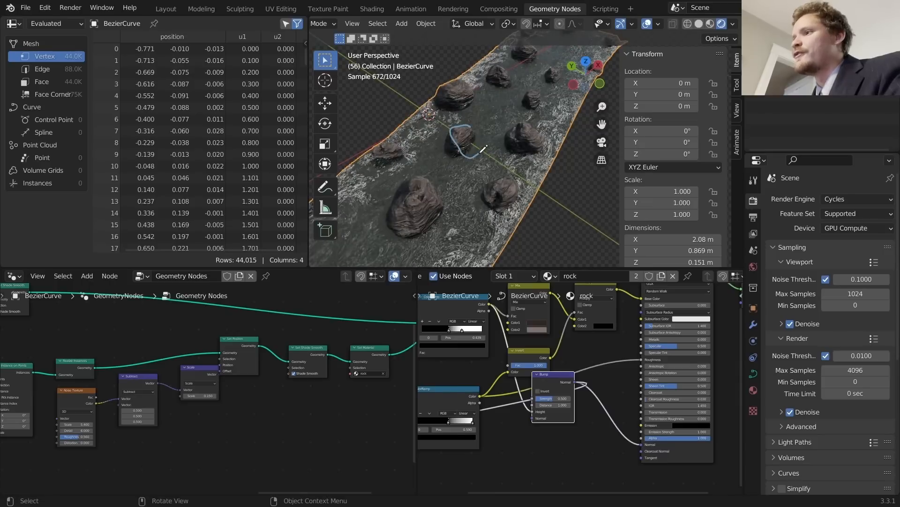
key("ctrl+z")
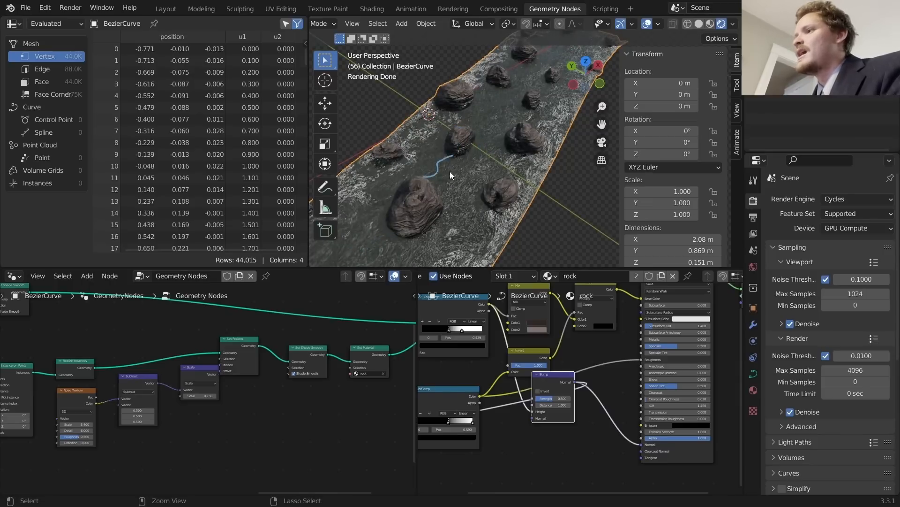
key("ctrl+z")
scroll(449, 168, "down", 5)
key("space")
key("space")
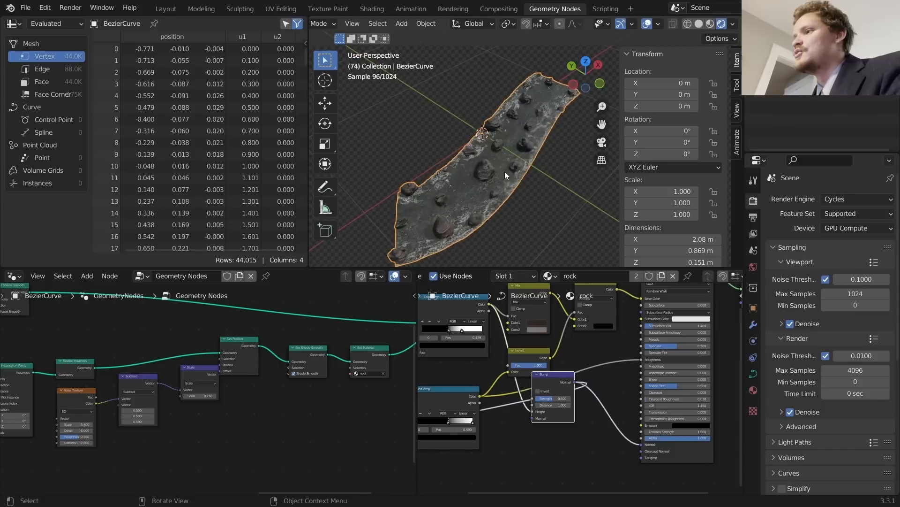
mouse_move(505, 171)
middle_mouse_down()
mouse_move(562, 165)
mouse_move(536, 165)
mouse_move(583, 147)
mouse_move(512, 155)
middle_mouse_up()
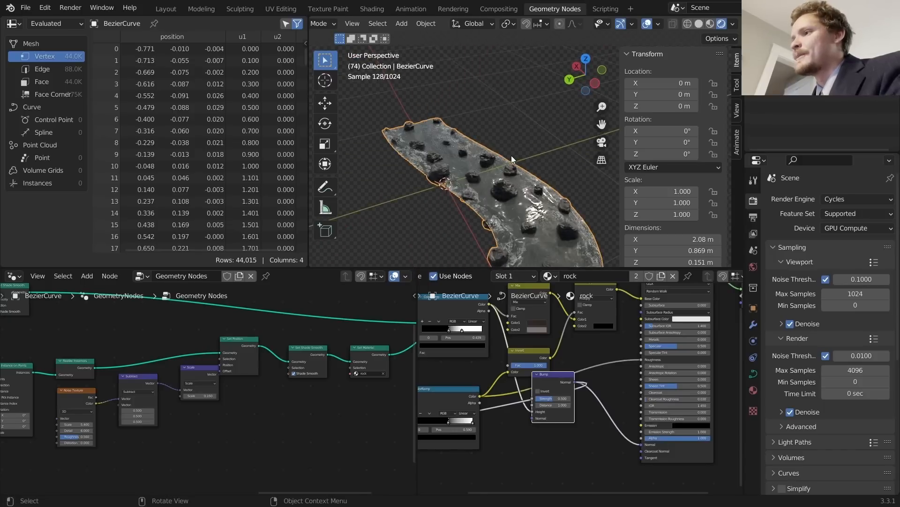
scroll(504, 155, "up", 6)
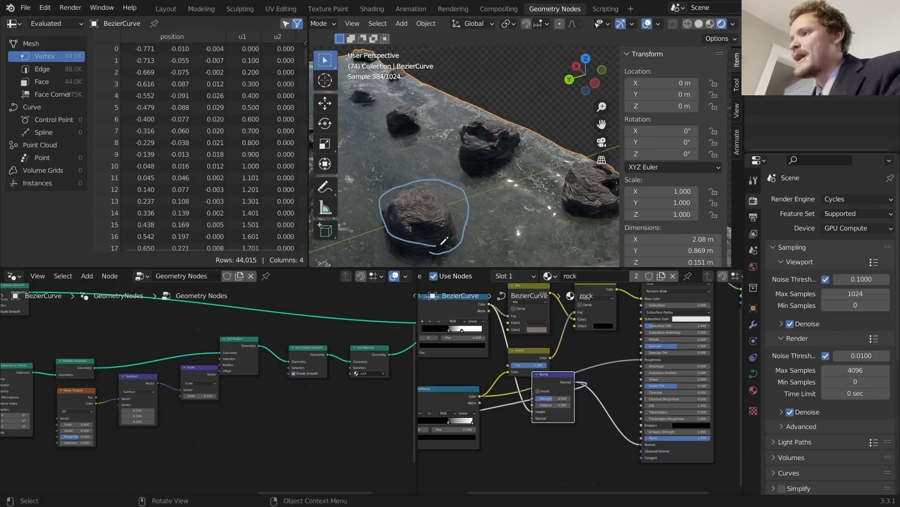
key("ctrl+z")
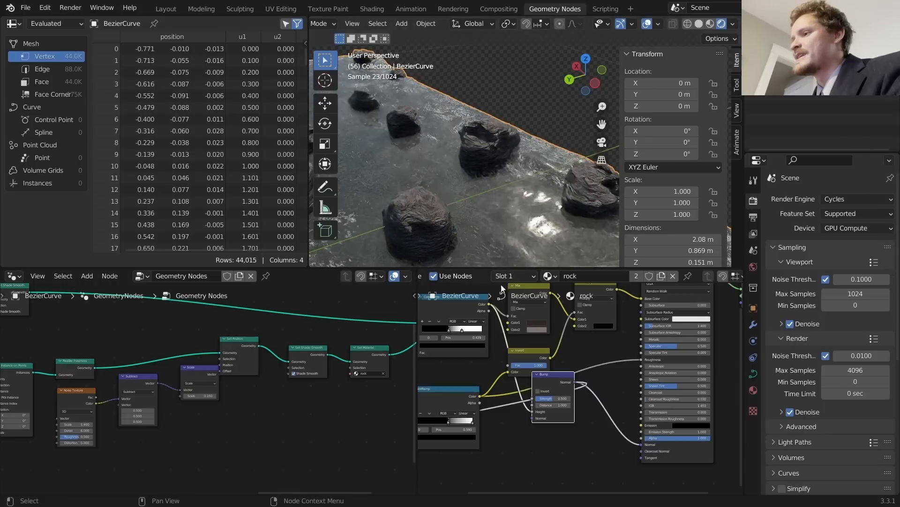
Step: Switch the node editor to the 'water' material and preview its Multiply node on the river
left_click(544, 277)
left_click(563, 309)
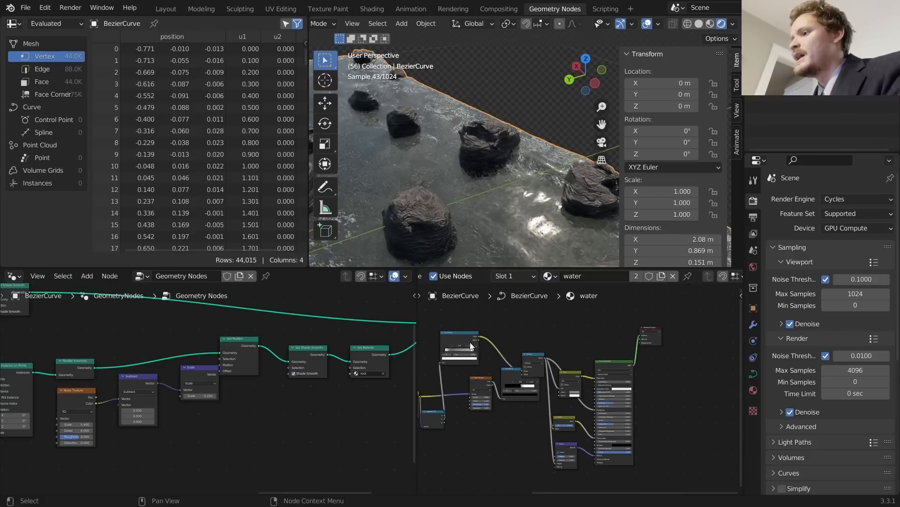
middle_click_drag(470, 345, 601, 307)
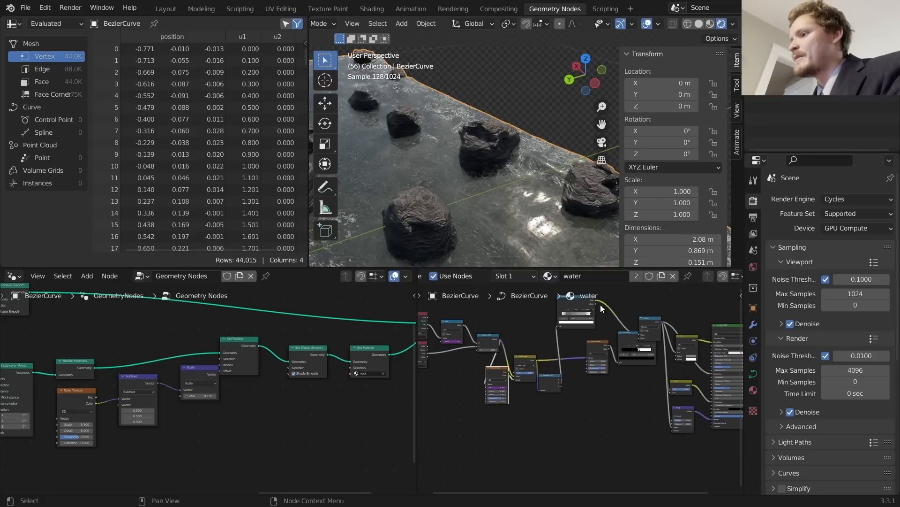
left_click(647, 320, "ctrl+shift")
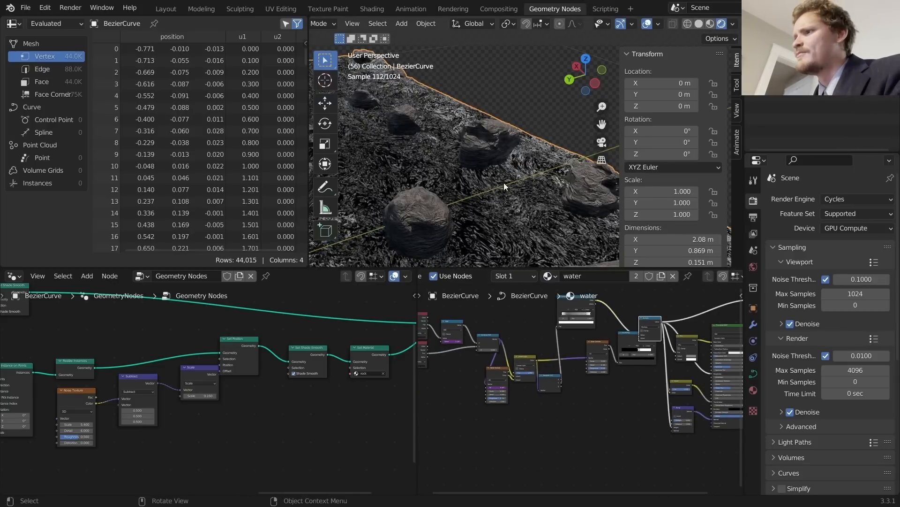
middle_click_drag(504, 182, 456, 221)
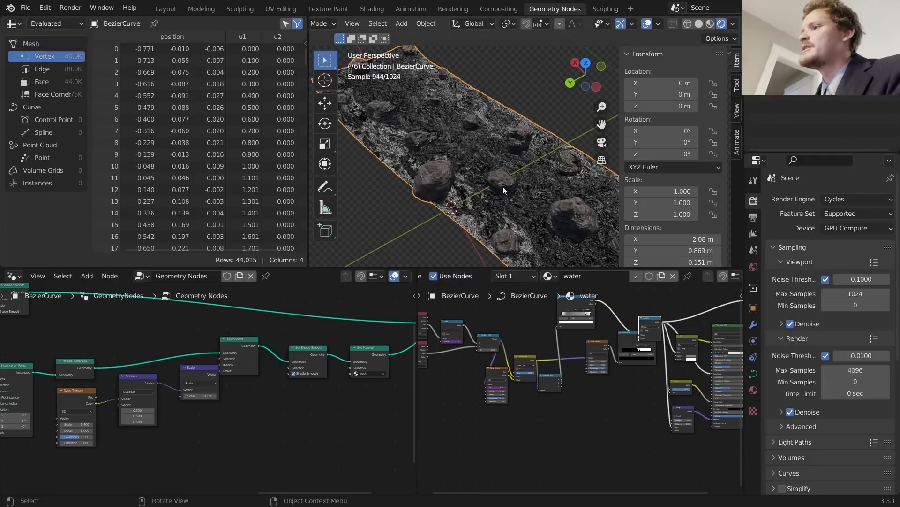
scroll(503, 189, "up", 3)
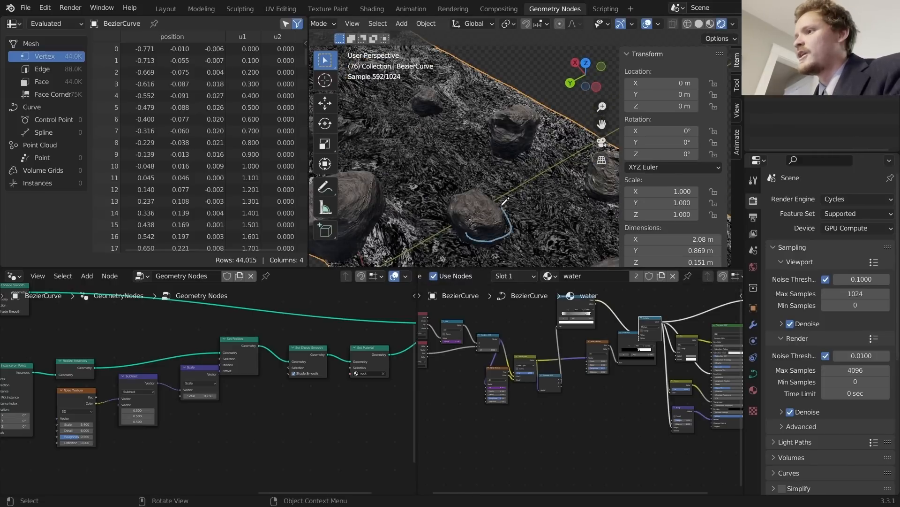
key("ctrl+z")
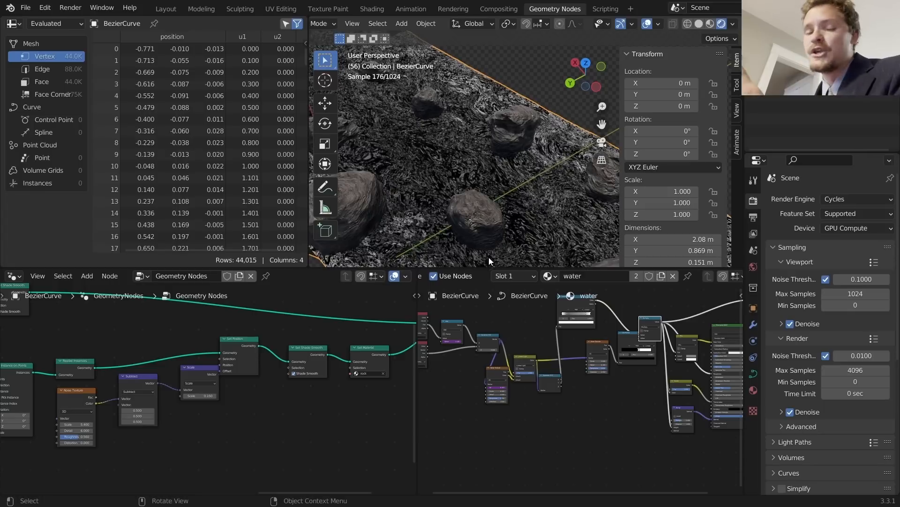
middle_click_drag(631, 319, 538, 390)
Step: Add an Ambient Occlusion node and preview its output on the water
key("shift+a")
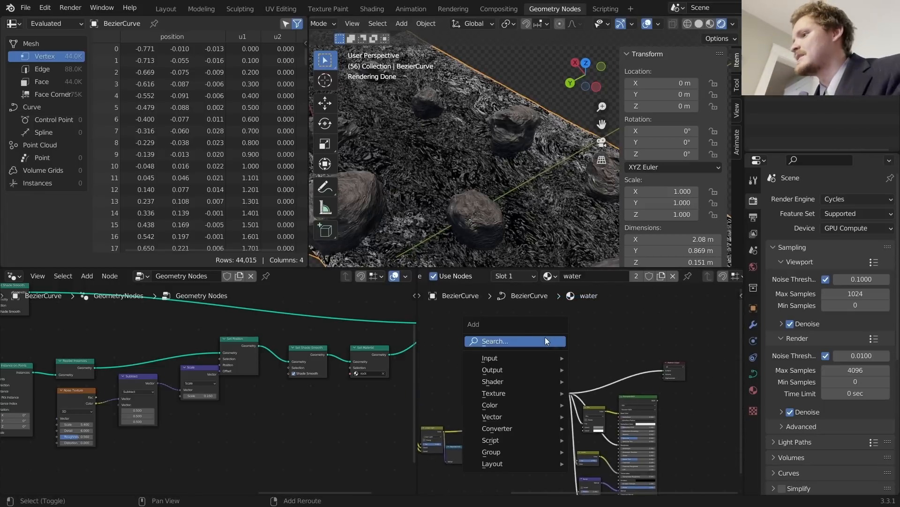
left_click(521, 338)
type("ambient")
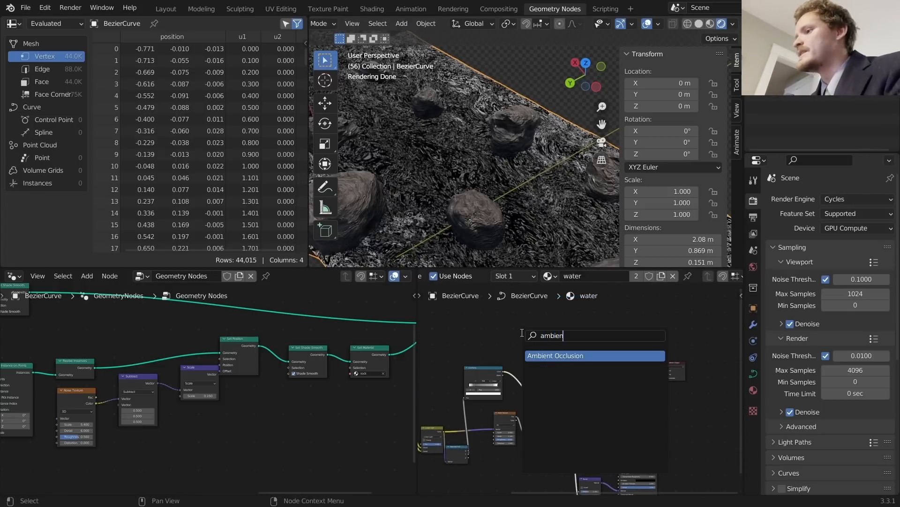
key("Return")
left_click(447, 324)
left_click(451, 333, "ctrl+shift")
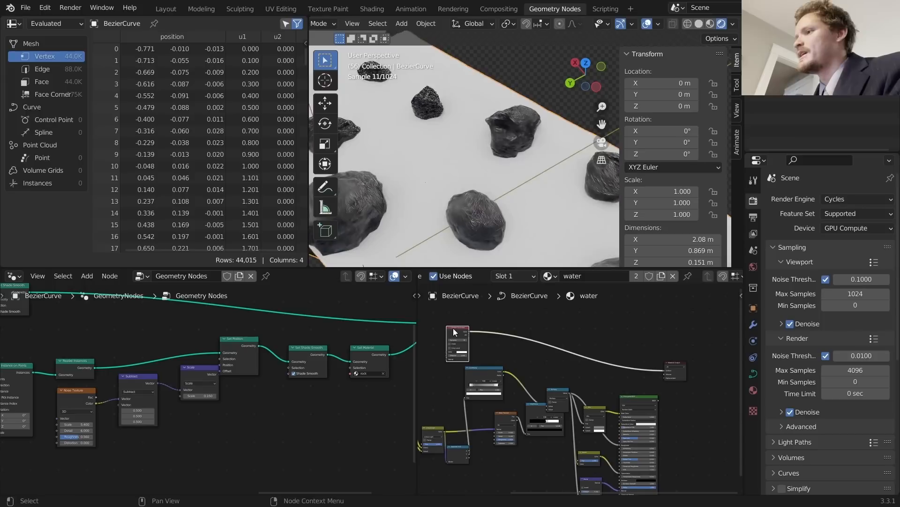
scroll(530, 366, "up", 7)
middle_click_drag(530, 366, 449, 335)
Step: Insert a ColorRamp after Ambient Occlusion with a white left stop and black right stop
key("shift+a")
left_click(531, 356)
type("colo")
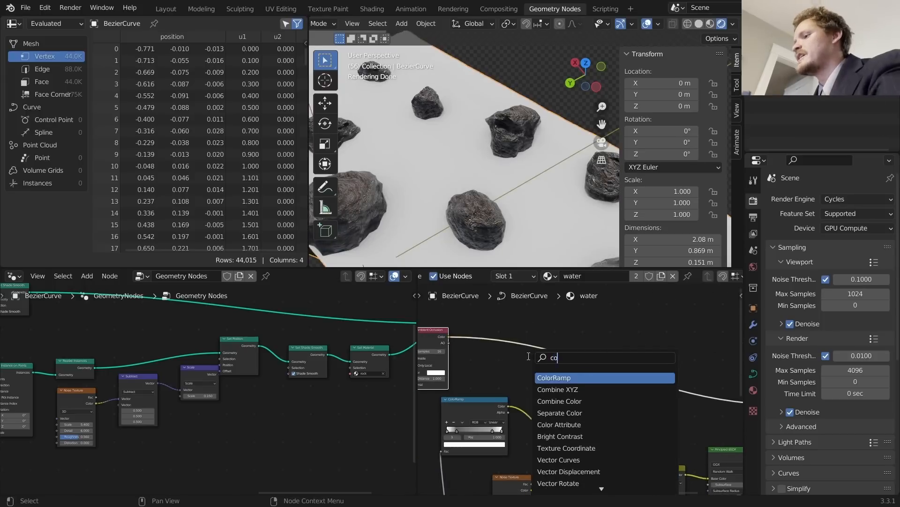
left_click(551, 380)
left_click(503, 345)
scroll(498, 348, "up", 5)
left_click(487, 357)
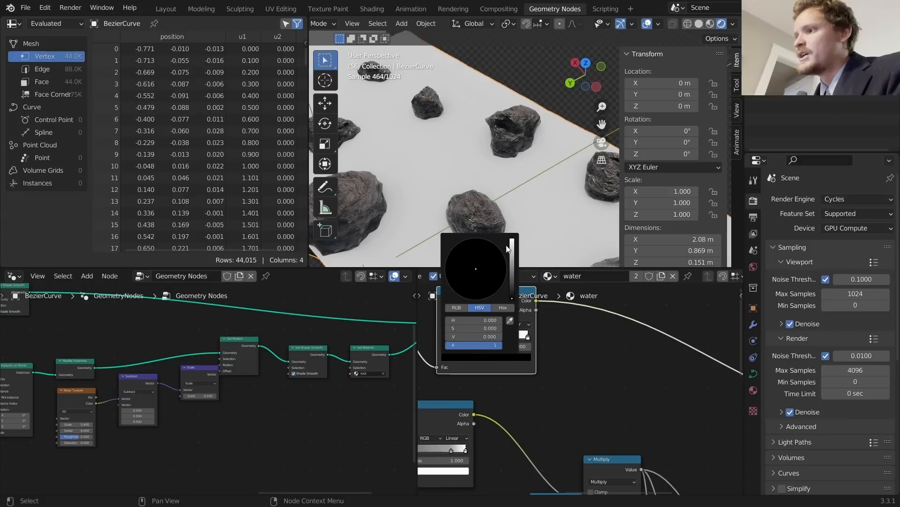
left_click(511, 248)
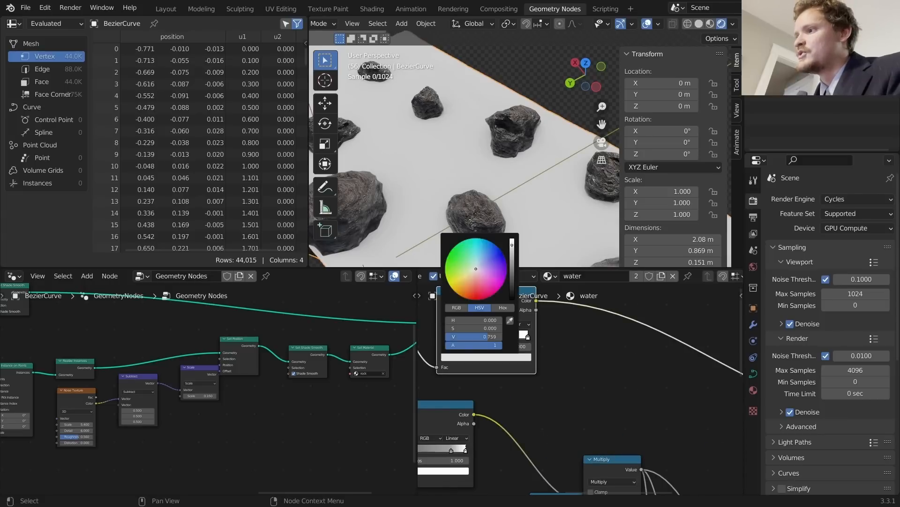
left_click(469, 357)
left_click(510, 301)
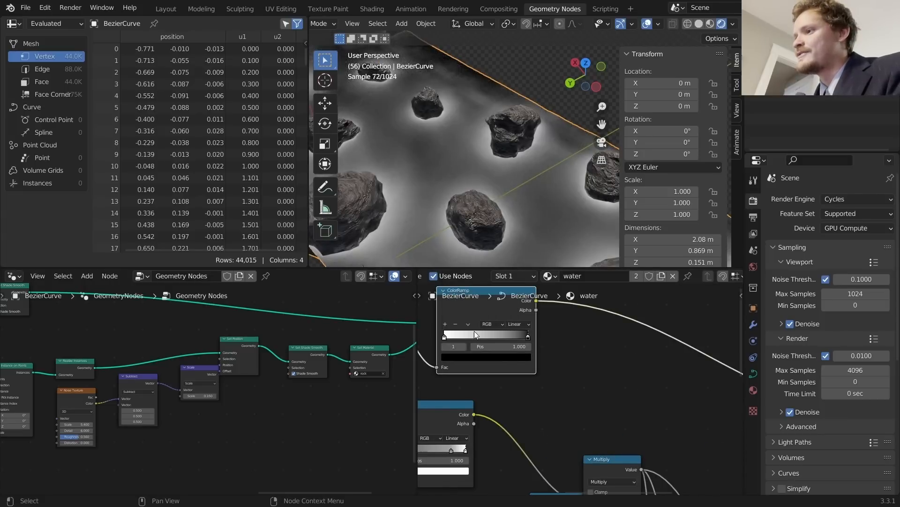
Step: Move the black ramp stop to about 0.65 and slide the white stop to tighten the foam rings
left_click_drag(506, 346, 476, 346)
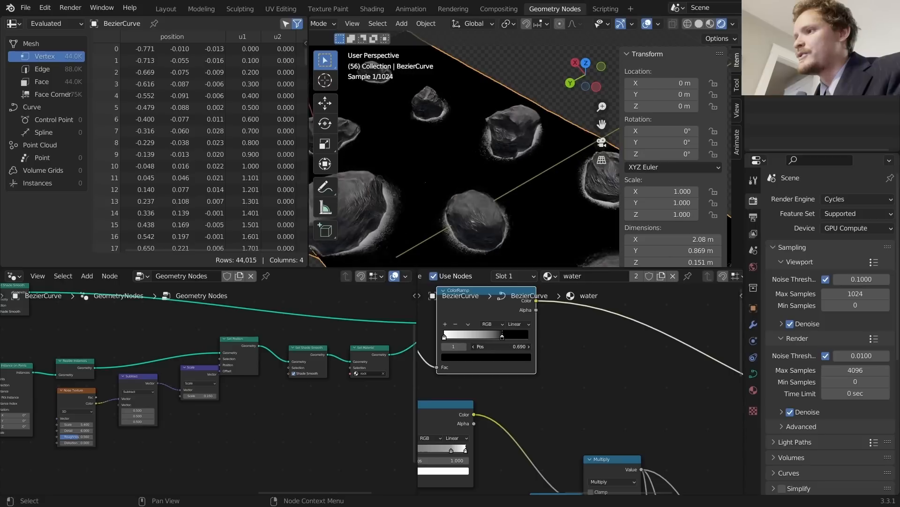
scroll(491, 185, "down", 5)
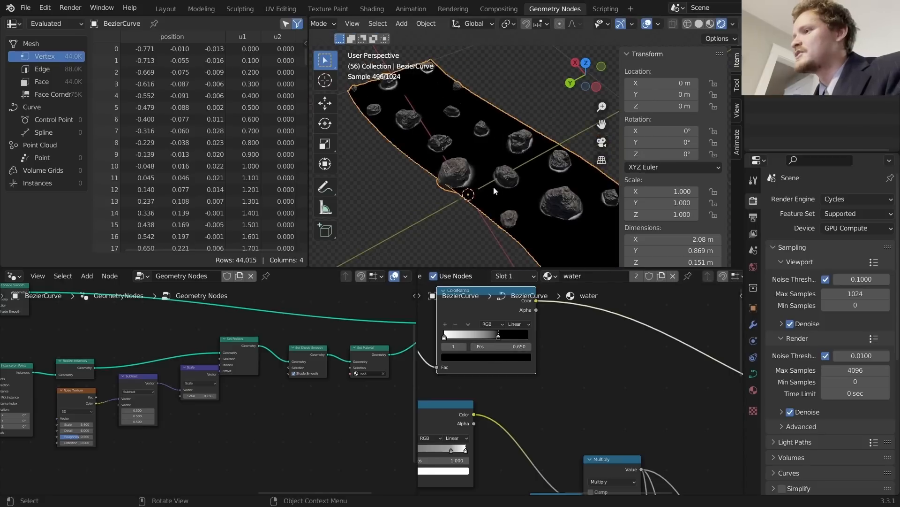
scroll(494, 186, "up", 4)
key("d")
mouse_move(471, 212)
left_mouse_down()
mouse_move(491, 231)
mouse_move(461, 211)
left_mouse_up()
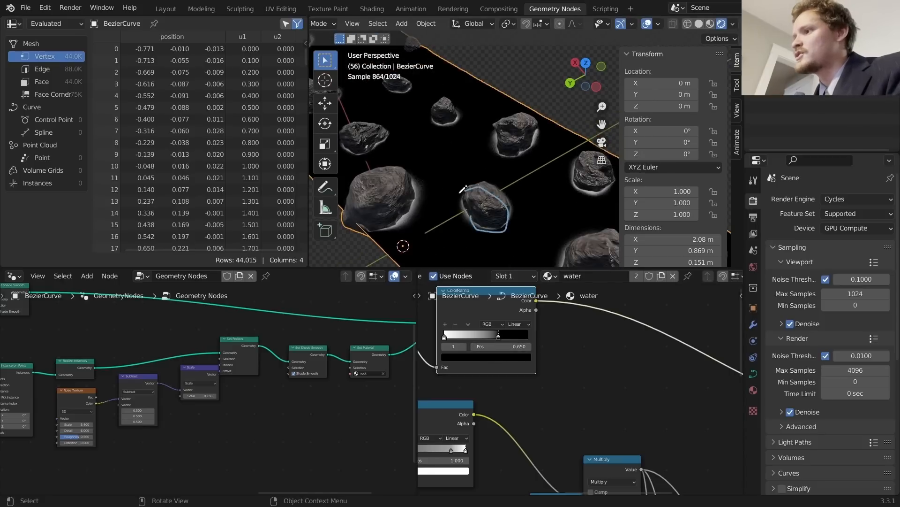
key("ctrl+z")
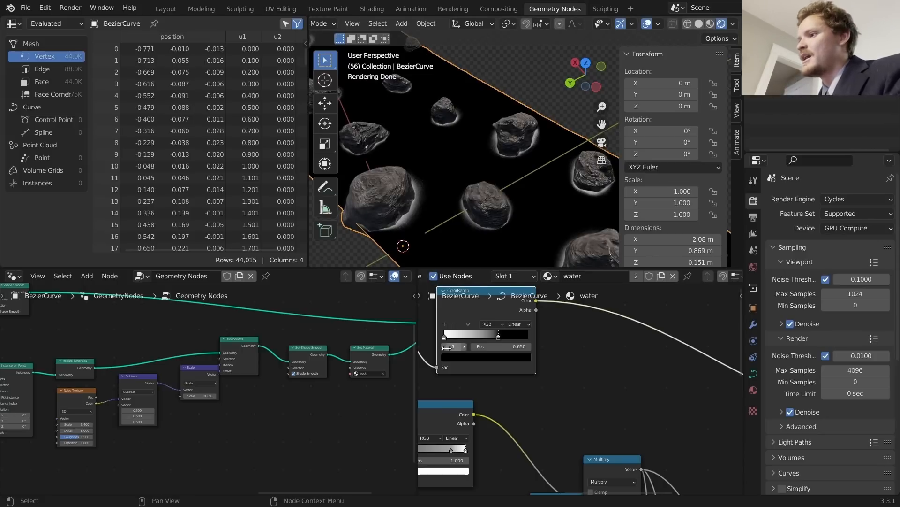
left_click_drag(444, 336, 488, 337)
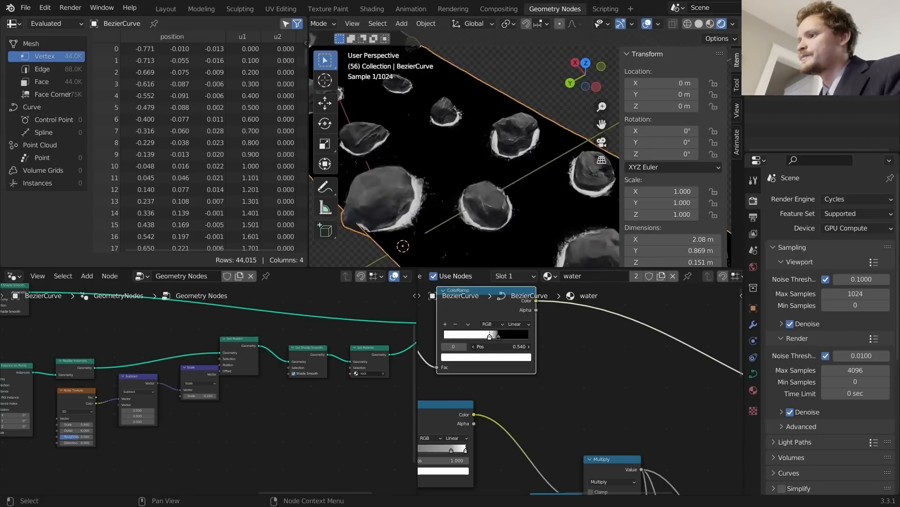
scroll(493, 347, "down", 2)
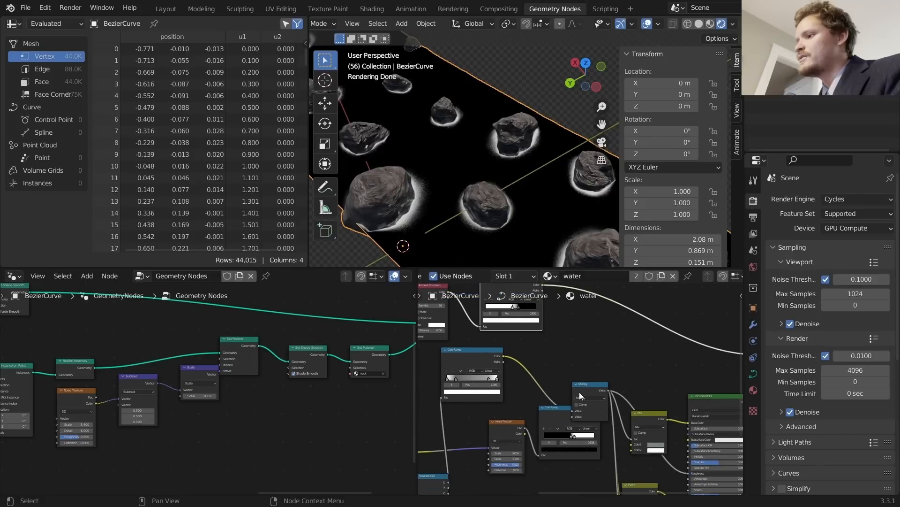
Step: Duplicate the Multiply node as an Add node and feed the ColorRamp's Color into it
left_click(583, 389)
key("shift+d")
left_click(534, 366)
left_click(534, 371)
left_click(536, 385)
middle_click_drag(536, 295, 555, 346)
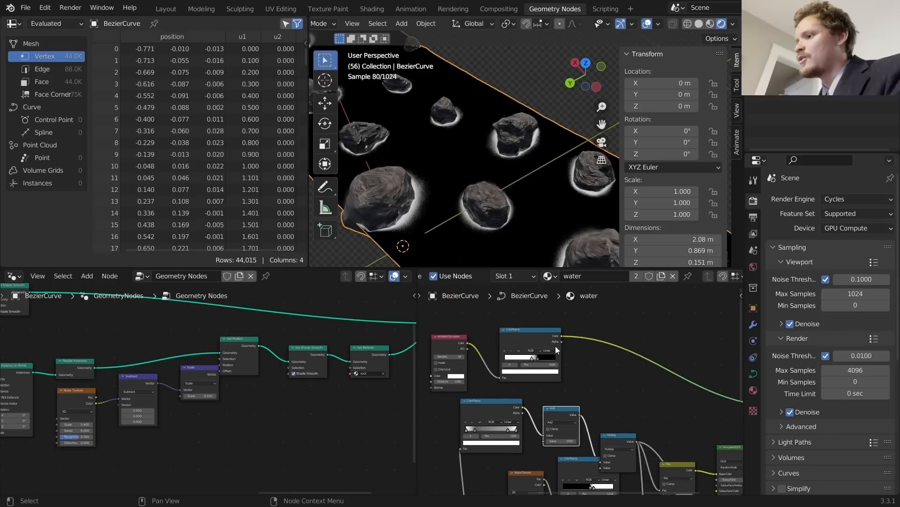
mouse_move(564, 336)
left_mouse_down()
mouse_move(552, 440)
mouse_move(544, 439)
mouse_move(569, 349)
mouse_move(563, 337)
left_mouse_up()
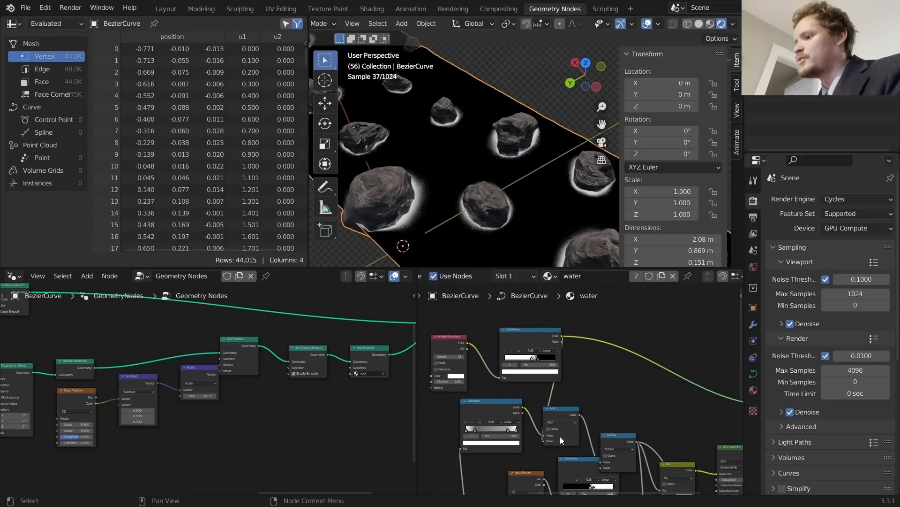
middle_click_drag(560, 439, 559, 392)
left_click(566, 389)
Step: Preview the Multiply and Add masks during playback, then reconnect Principled BSDF to the output
key("space")
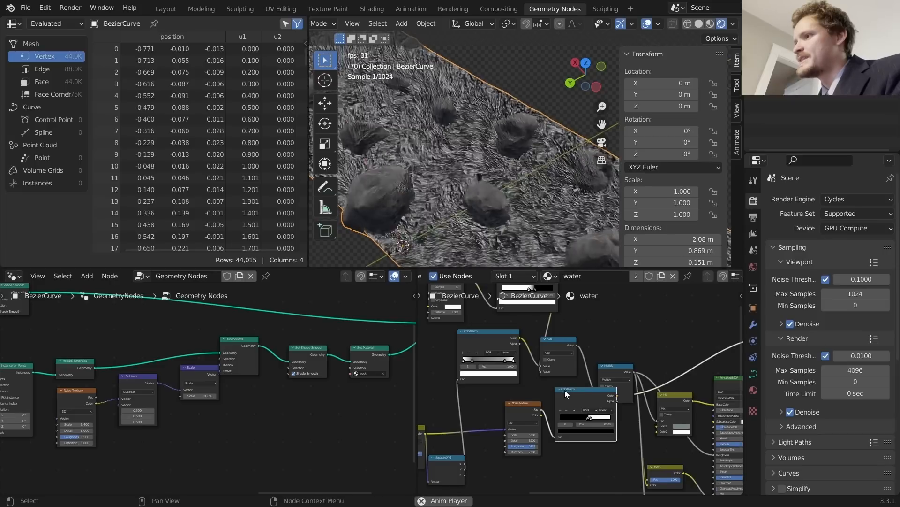
key("space")
left_click(611, 367, "ctrl+shift")
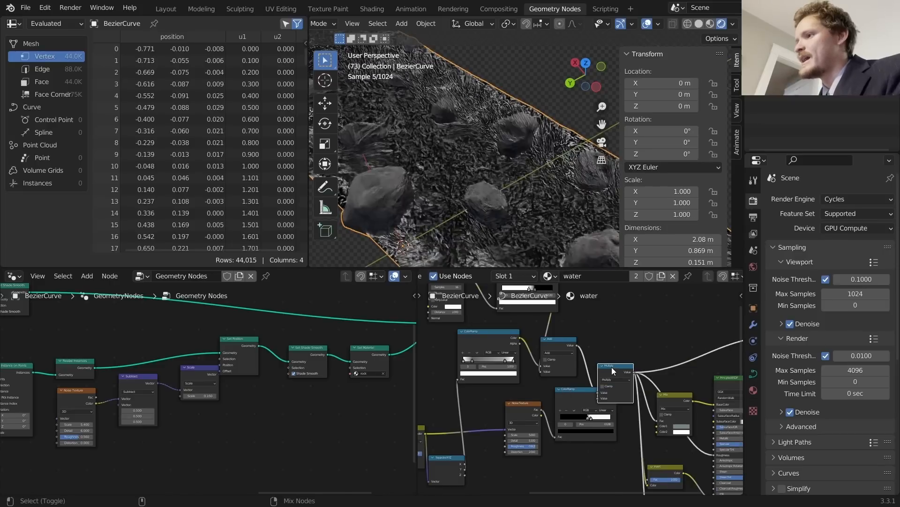
left_click(559, 341, "ctrl+shift")
key("space")
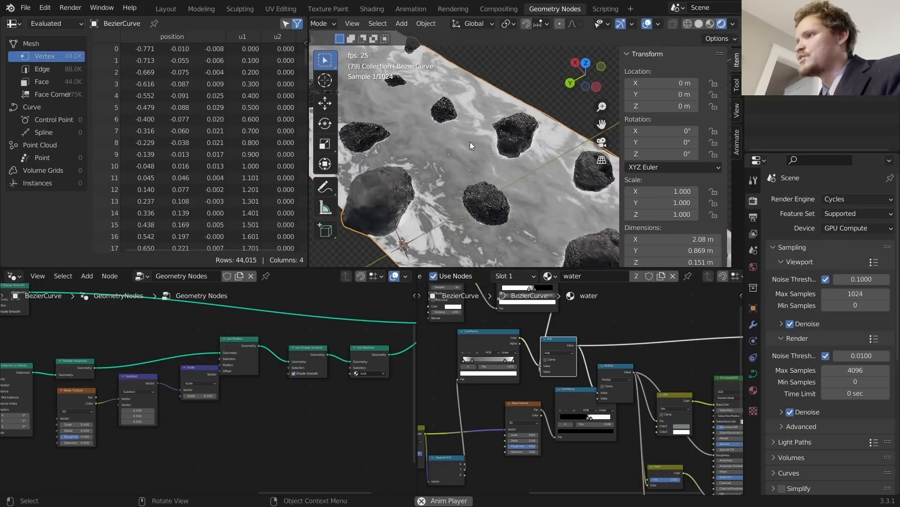
key("space")
left_click(617, 368, "ctrl+shift")
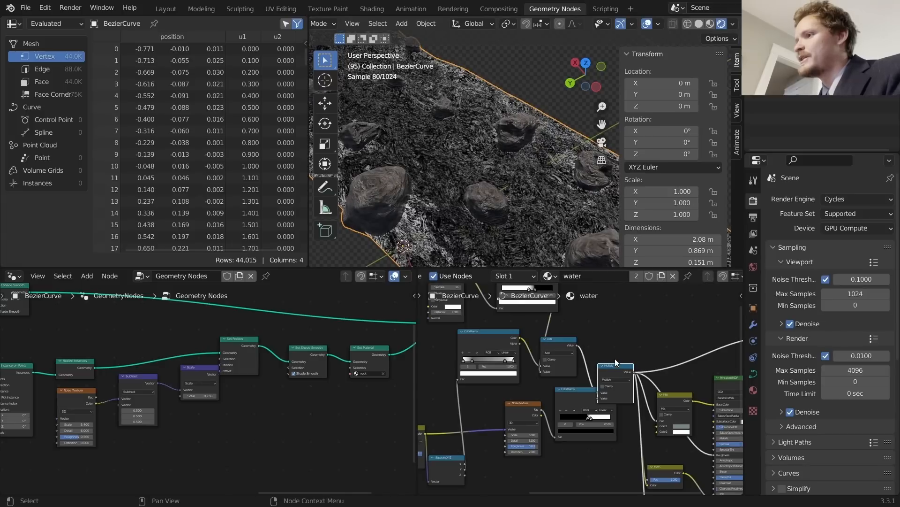
middle_click_drag(658, 369, 530, 361)
left_click(604, 370, "ctrl+shift")
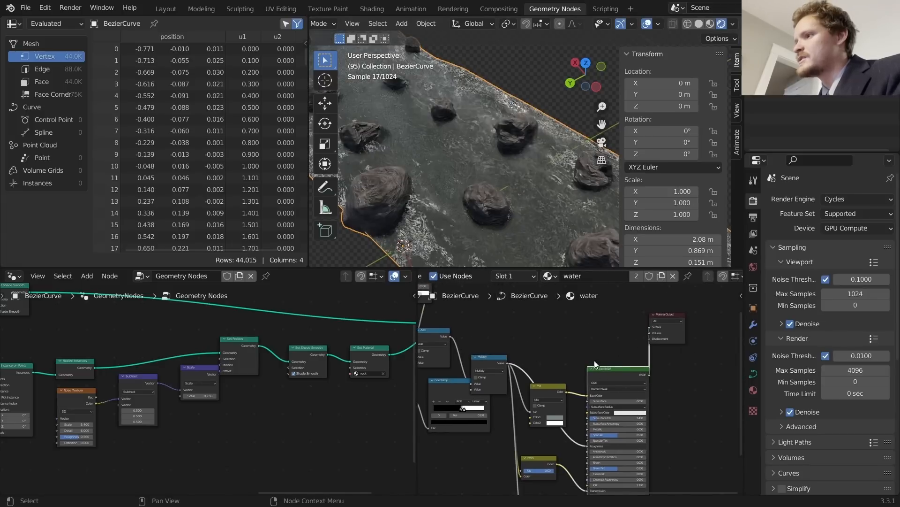
Step: Compare the foam by muting the Add node, then move the foam ColorRamp's black stop to 0.814
middle_click_drag(498, 231, 487, 139)
scroll(492, 226, "up", 4)
middle_click_drag(465, 324, 501, 326)
scroll(486, 327, "up", 3)
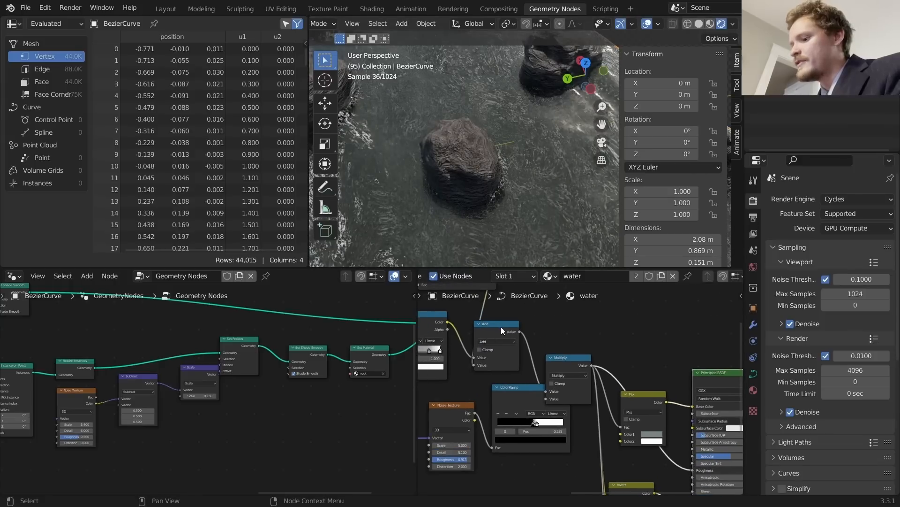
left_click(501, 329)
key("m")
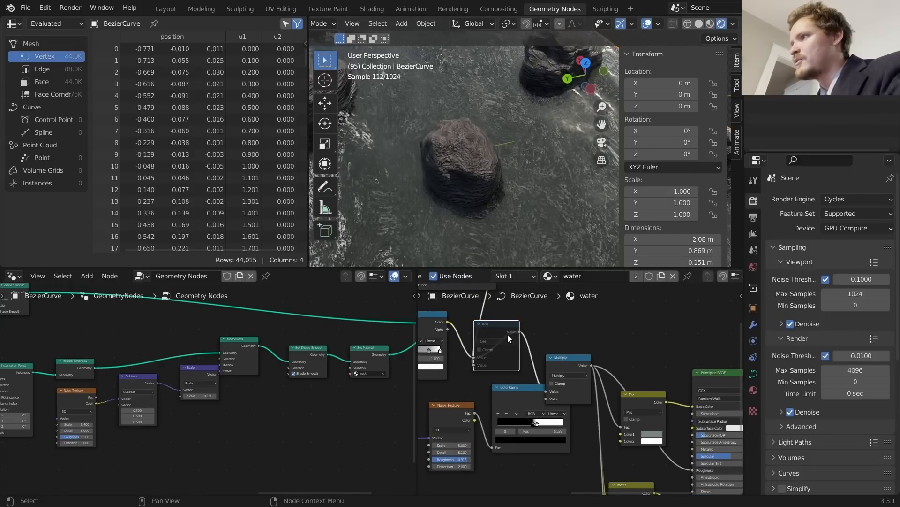
key("m")
middle_click_drag(511, 333, 571, 408)
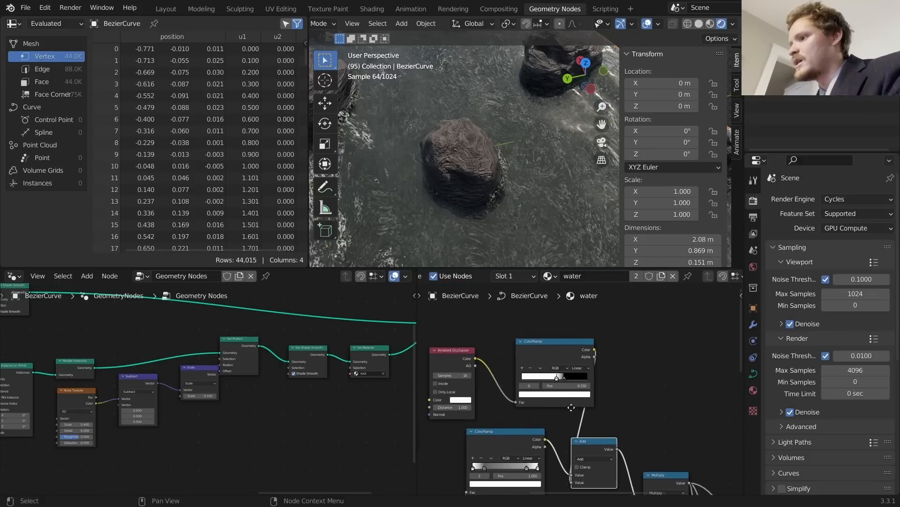
scroll(572, 403, "up", 2)
left_click_drag(544, 385, 591, 385, "shift")
left_click(517, 385)
scroll(470, 131, "down", 4)
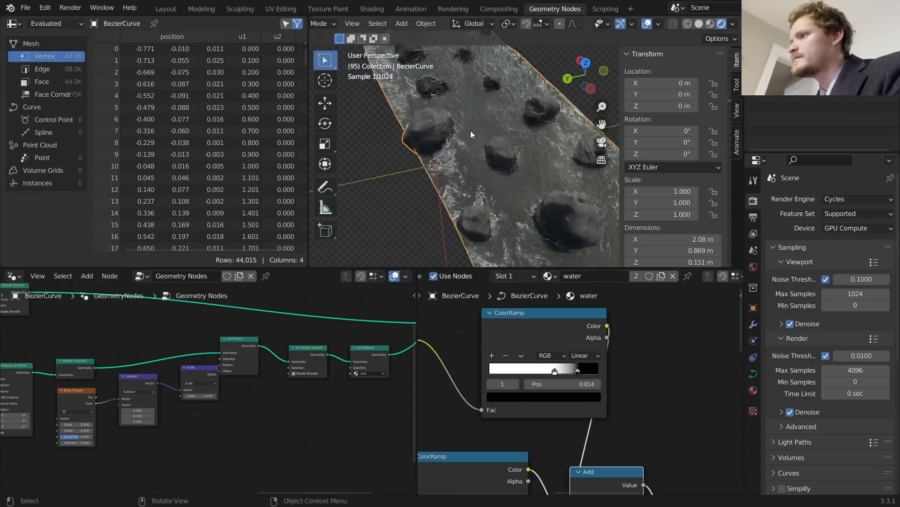
Step: Play the animation and orbit around the rocks to check the moving foam
key("space")
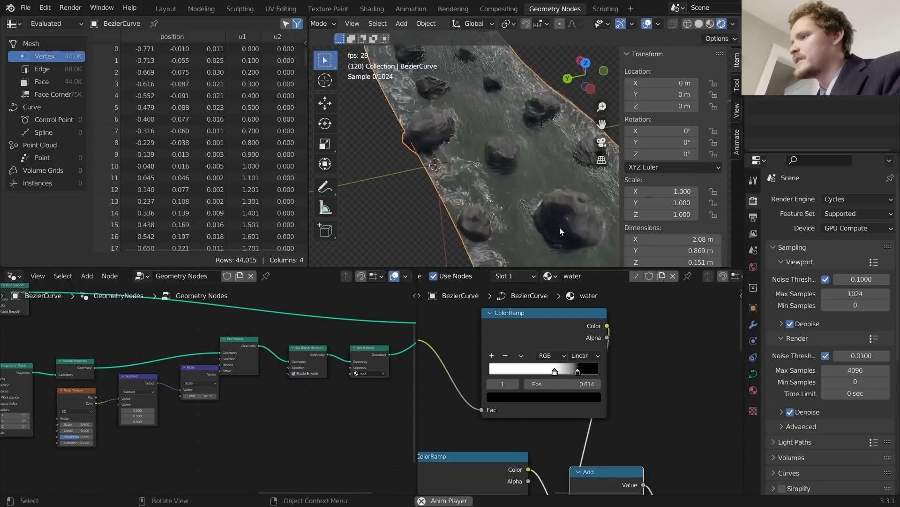
mouse_move(559, 226)
middle_mouse_down()
mouse_move(586, 224)
mouse_move(554, 211)
middle_mouse_up()
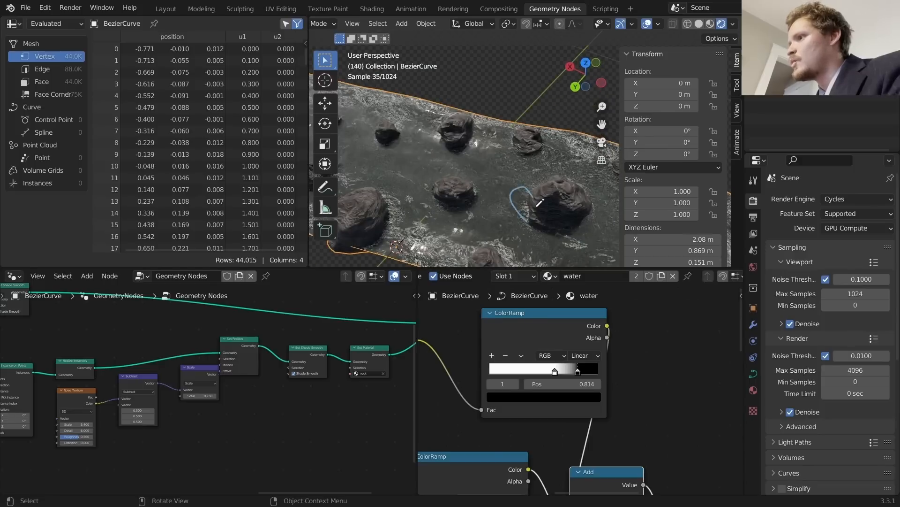
key("space")
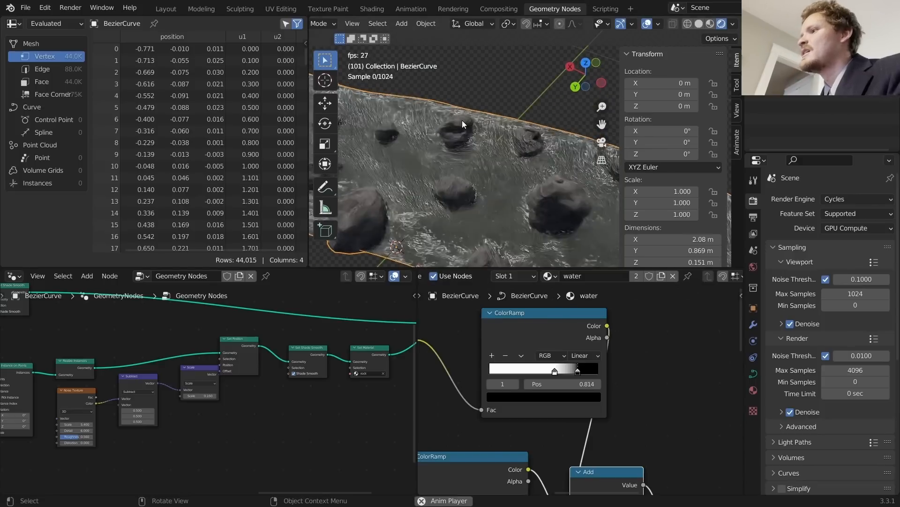
key("space")
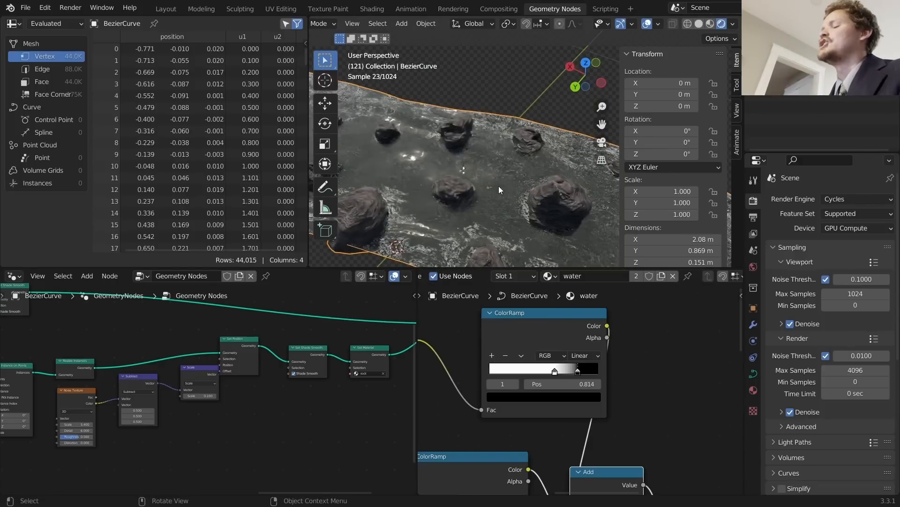
middle_click_drag(499, 186, 432, 147)
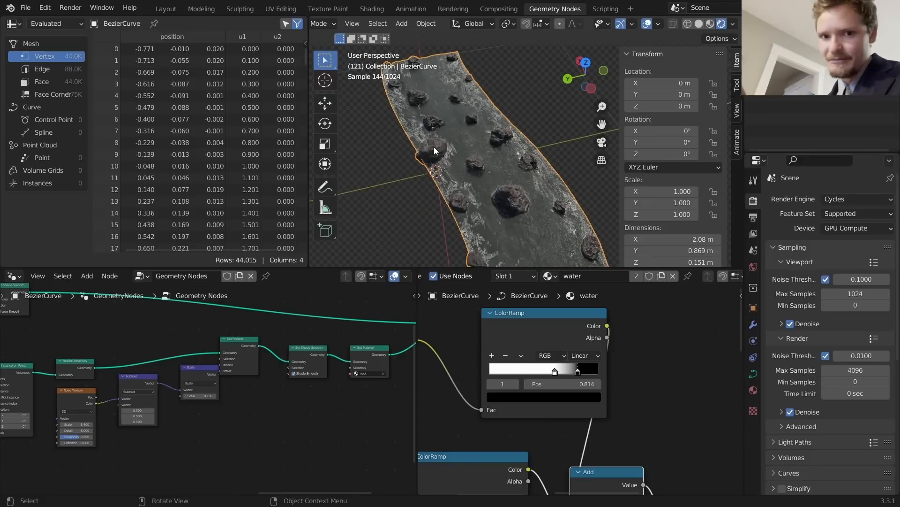
scroll(497, 172, "up", 3)
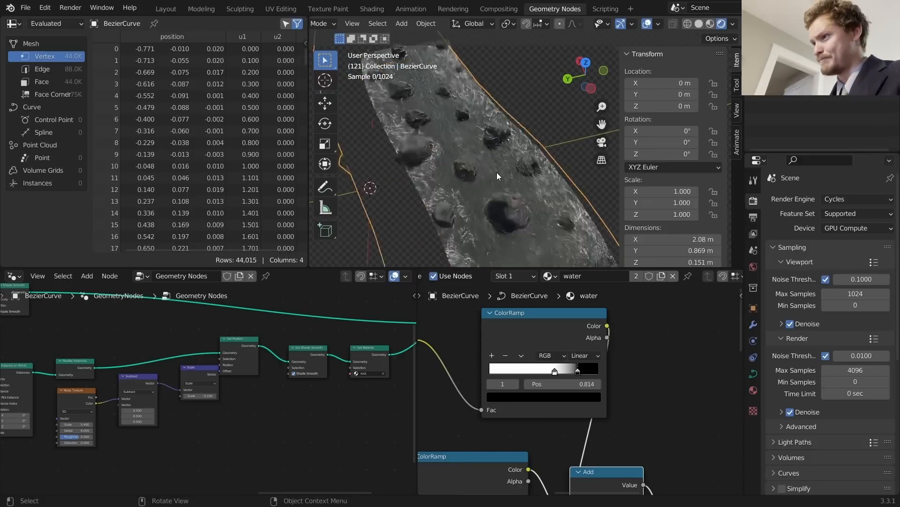
middle_click_drag(494, 173, 449, 148)
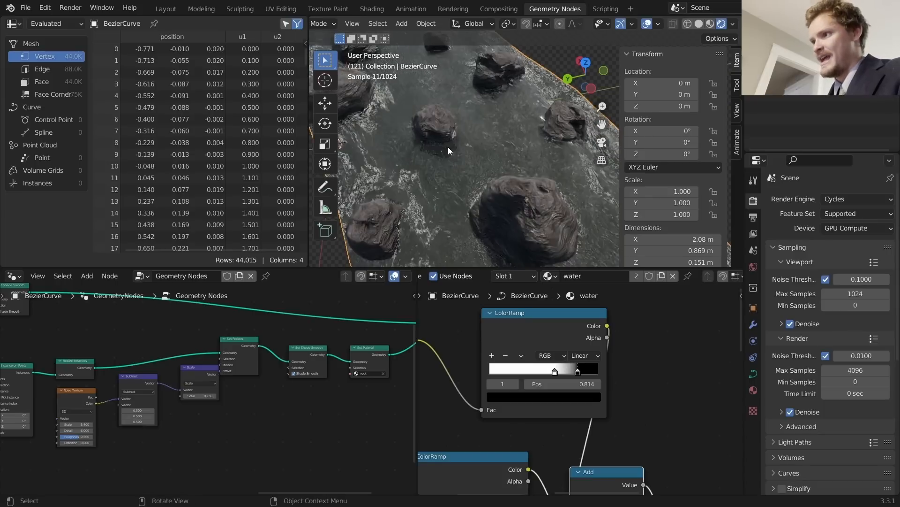
left_click_drag(449, 151, 461, 196)
key("ctrl+z")
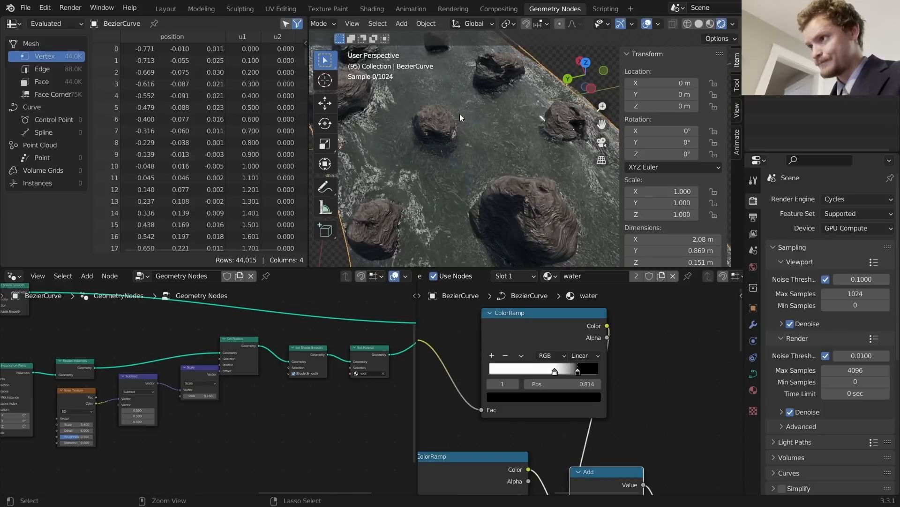
mouse_move(425, 106)
middle_mouse_down()
mouse_move(405, 111)
mouse_move(414, 112)
middle_mouse_up()
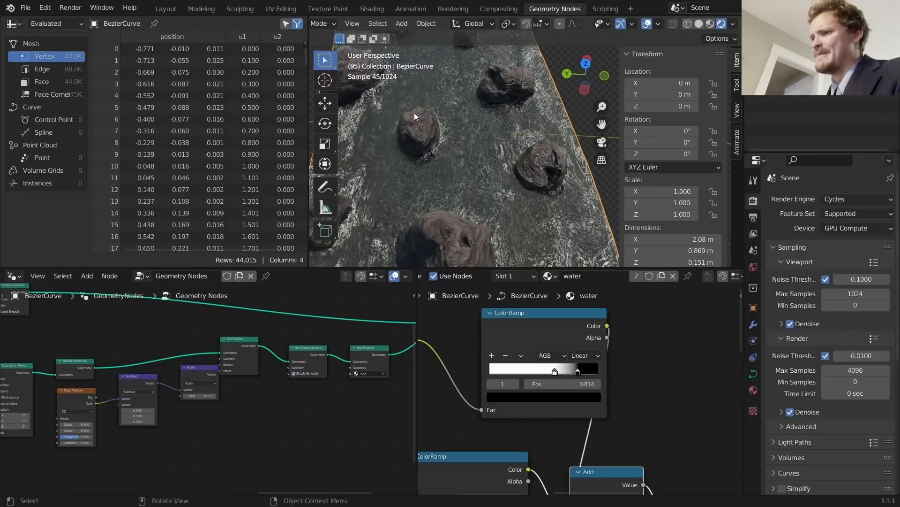
scroll(274, 373, "down", 2)
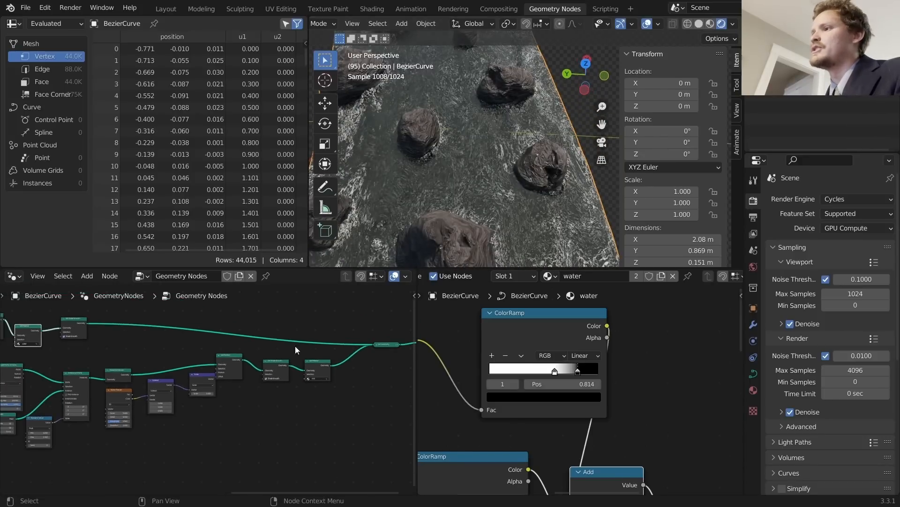
Step: Save the project as rivergenerator3.blend and bring the rock-scattering geometry nodes into view
key("ctrl+s")
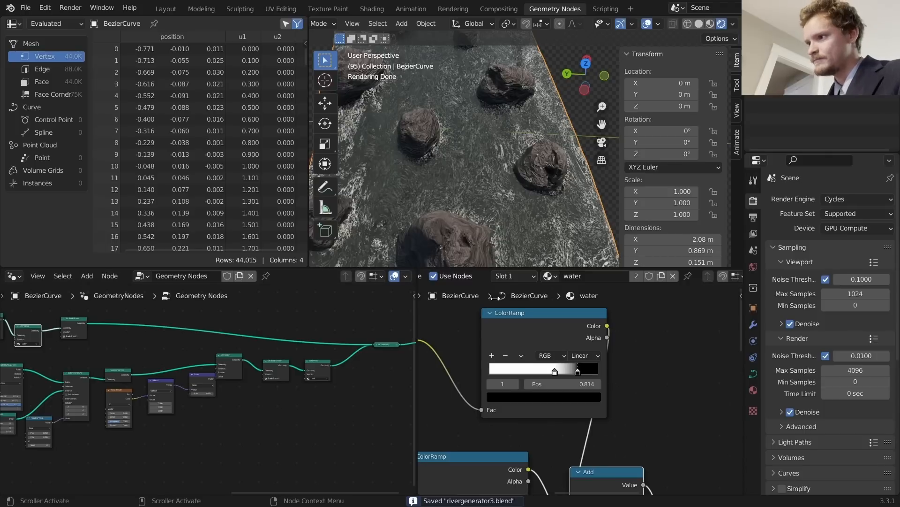
left_click_drag(417, 300, 588, 304)
middle_click_drag(297, 381, 342, 361)
scroll(363, 370, "up", 4)
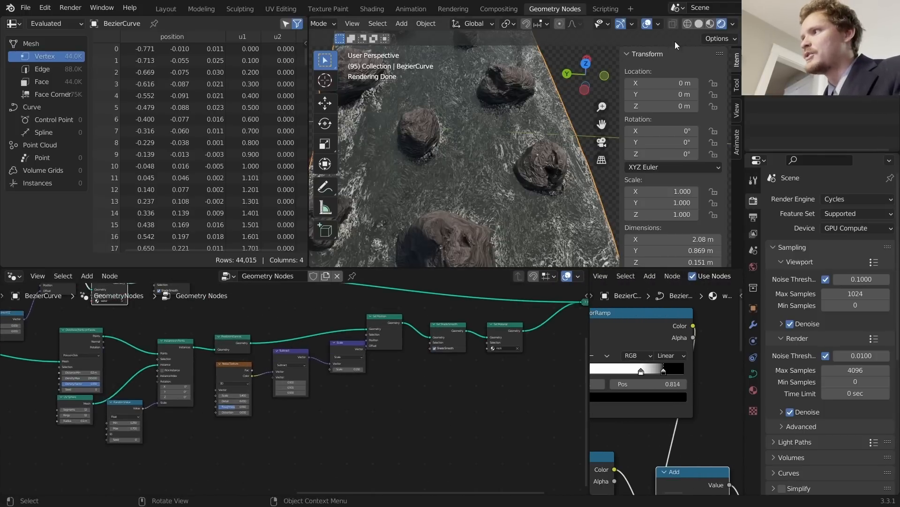
Step: Switch the viewport to Solid shading and orbit along the plain grey river and rocks
left_click(699, 24)
mouse_move(533, 114)
middle_mouse_down()
mouse_move(478, 161)
mouse_move(452, 167)
middle_mouse_up()
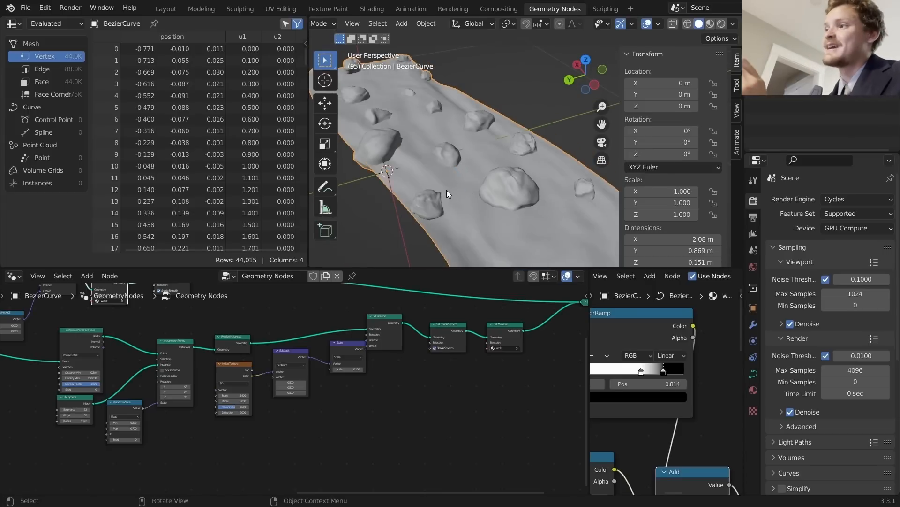
scroll(456, 128, "down", 6)
scroll(509, 164, "up", 5)
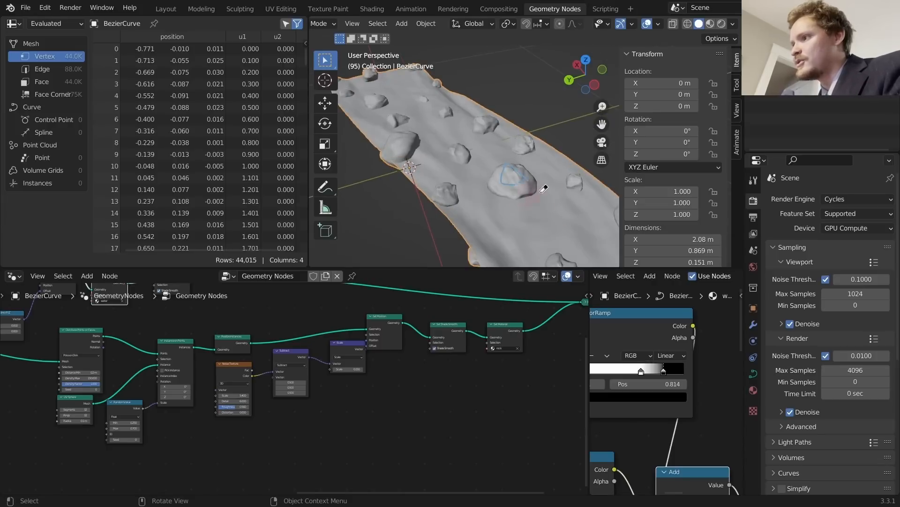
scroll(426, 452, "up", 3)
key("shift+a")
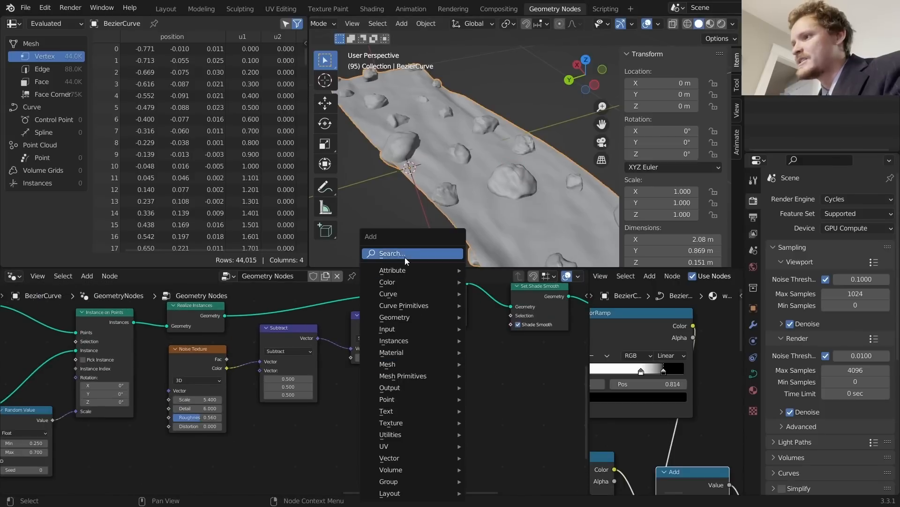
left_click(405, 257)
type("ex")
key("Return")
left_click(486, 361)
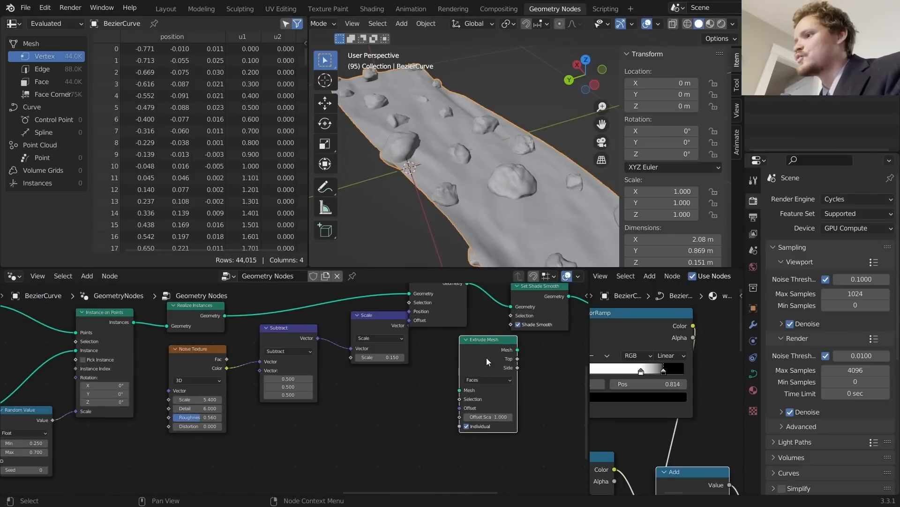
middle_click_drag(469, 324, 383, 369)
left_click_drag(369, 338, 362, 339)
right_click_drag(367, 344, 396, 411, "alt")
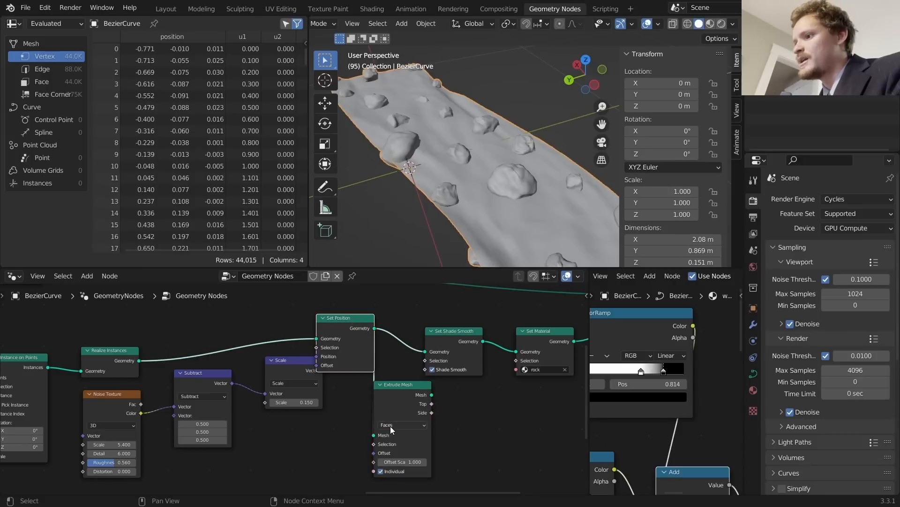
left_click_drag(399, 407, 414, 417)
left_click(414, 417, "ctrl+shift")
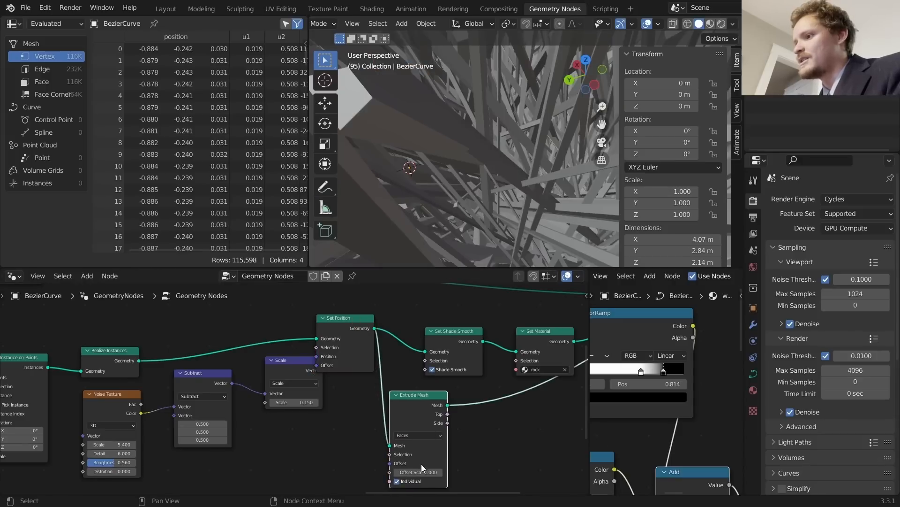
left_click(397, 481)
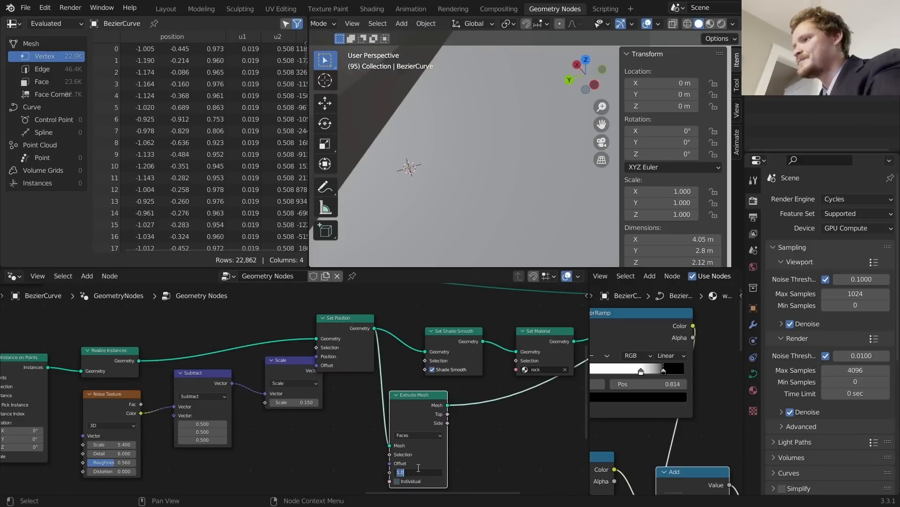
type("0.07")
key("Return")
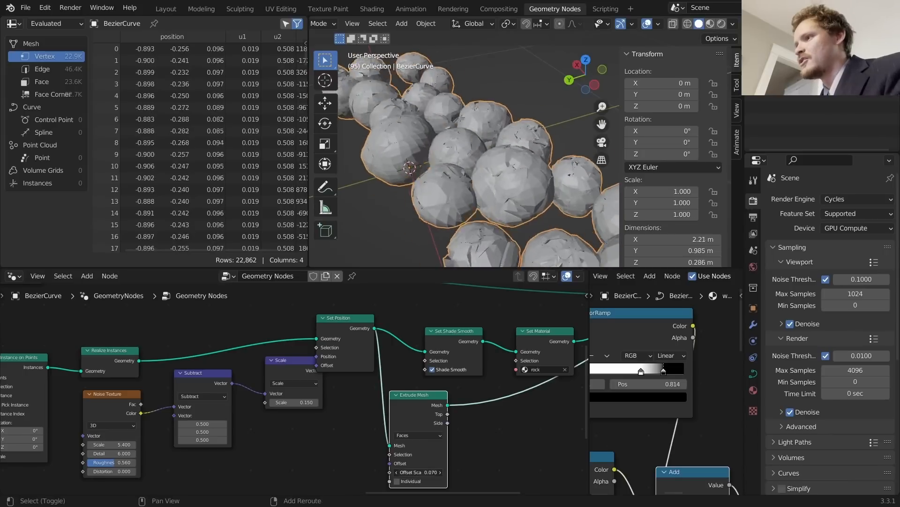
left_click_drag(417, 472, 422, 472, "shift")
key("ctrl+z")
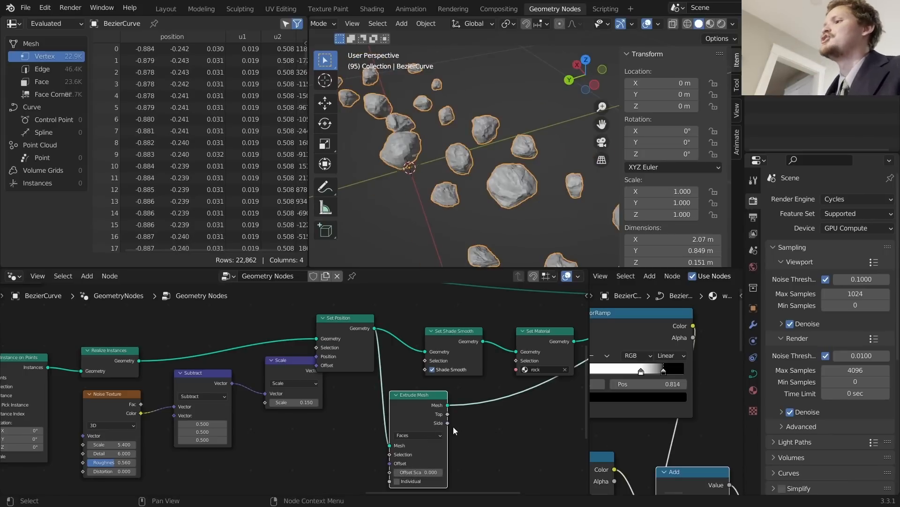
mouse_move(420, 471)
left_mouse_down("shift")
mouse_move(436, 470)
mouse_move(410, 470)
left_mouse_up("shift")
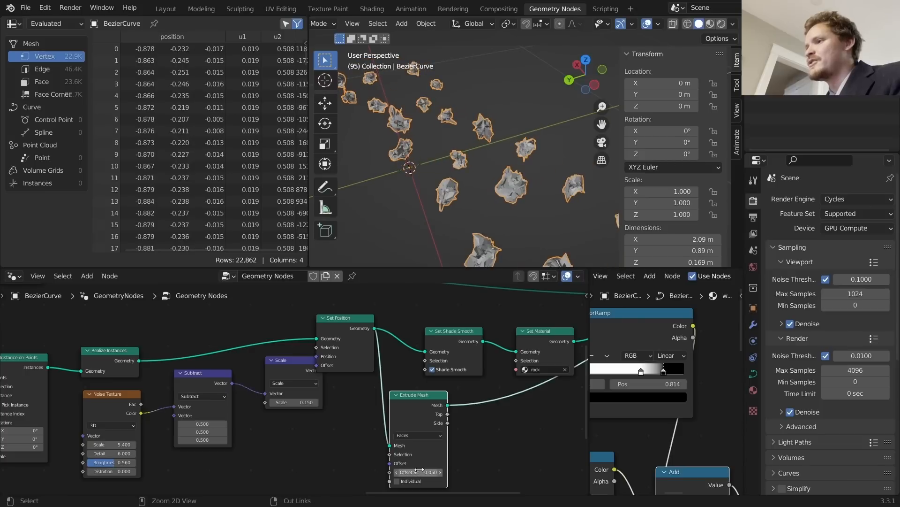
key("ctrl+z")
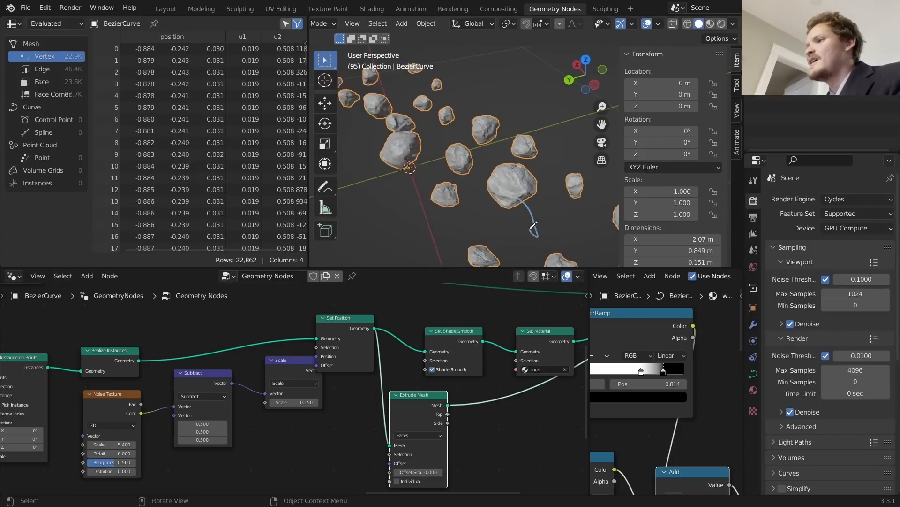
scroll(479, 184, "down", 4)
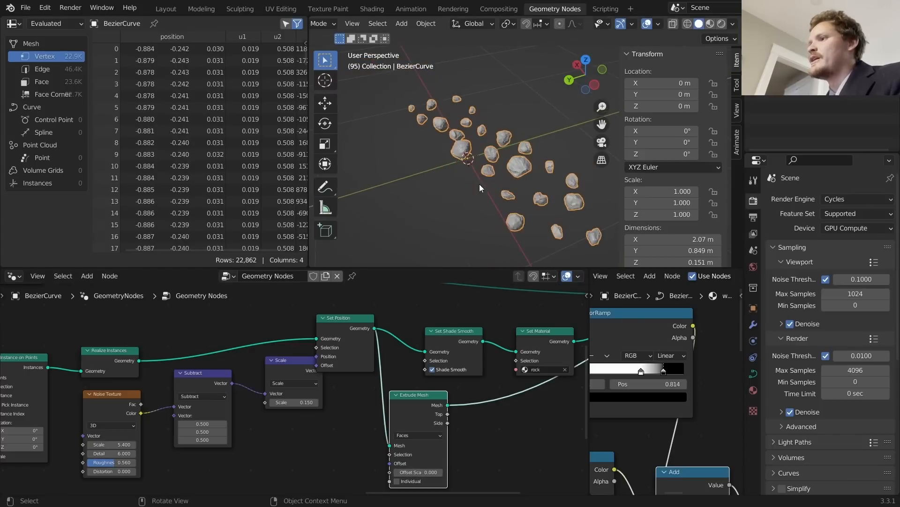
key("Tab")
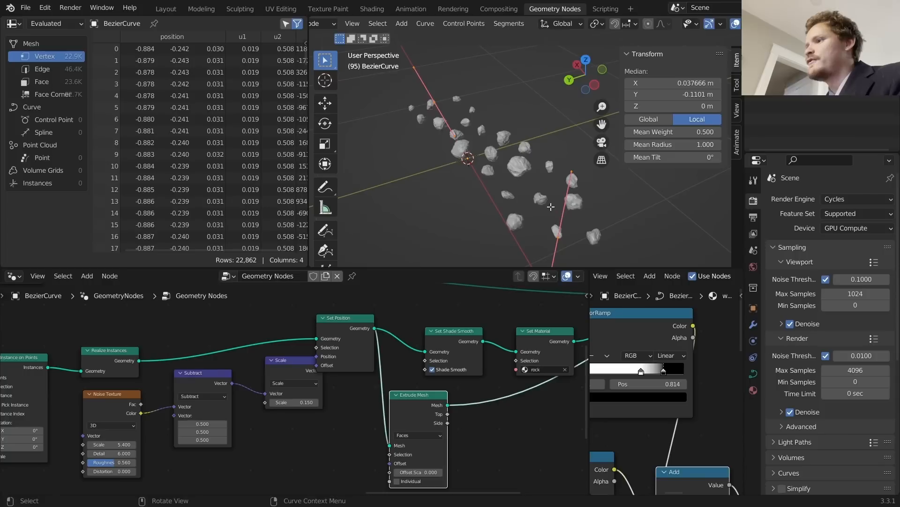
key("Tab")
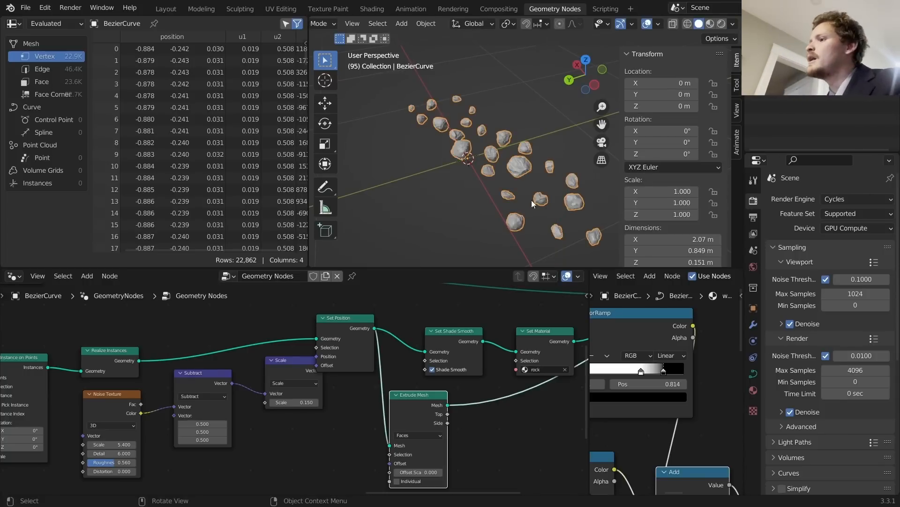
scroll(562, 386, "down", 6)
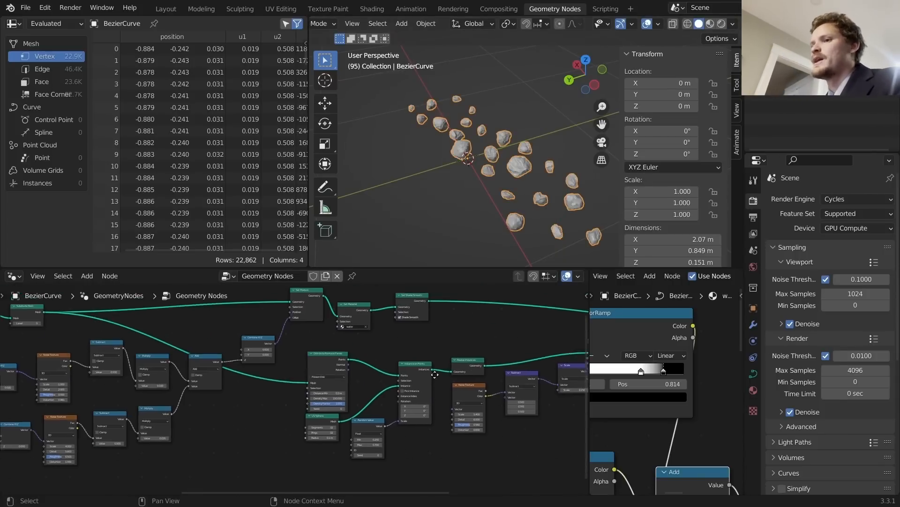
Step: Duplicate Capture Attribute onto the Curve to Mesh link and feed a Curve Tangent into its Value
scroll(410, 416, "up", 6)
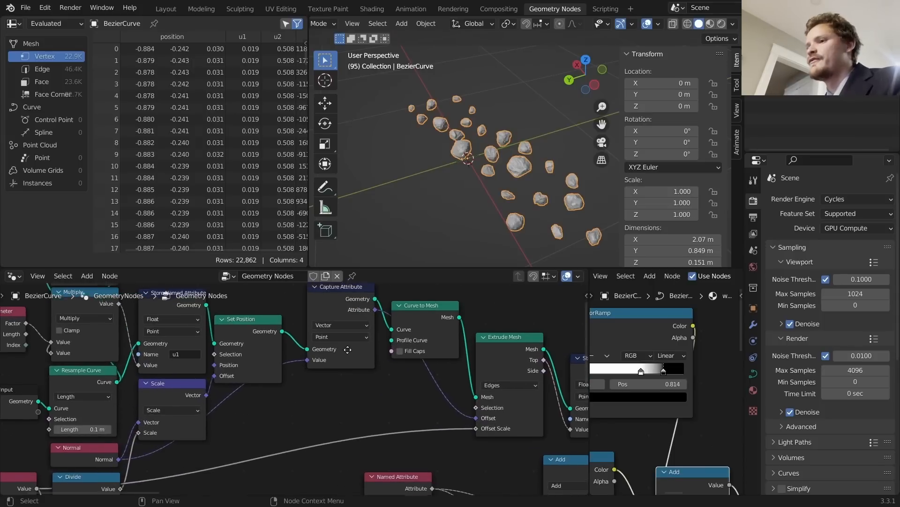
left_click(259, 354, "ctrl+shift")
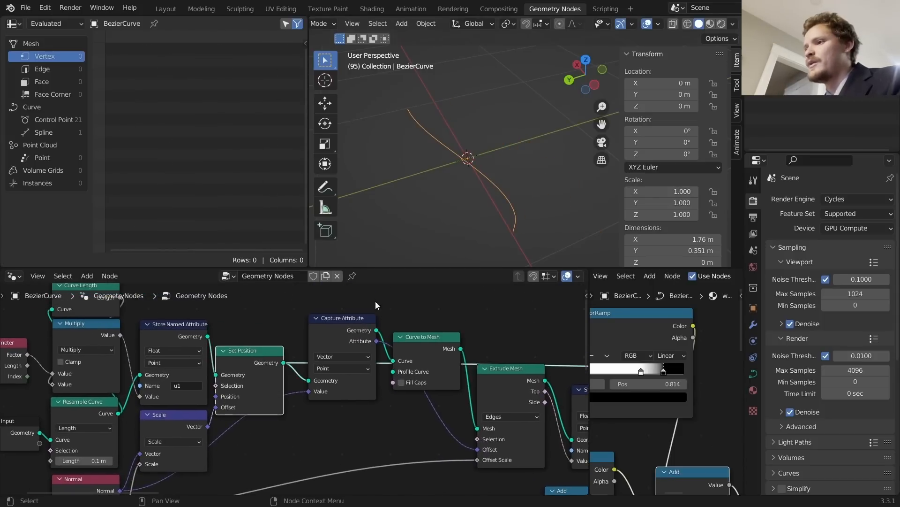
key("shift+d")
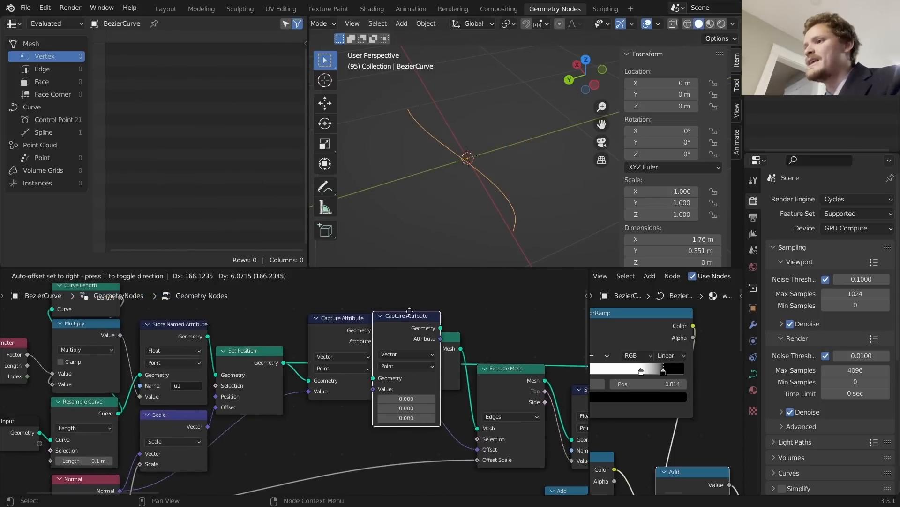
left_click(453, 355)
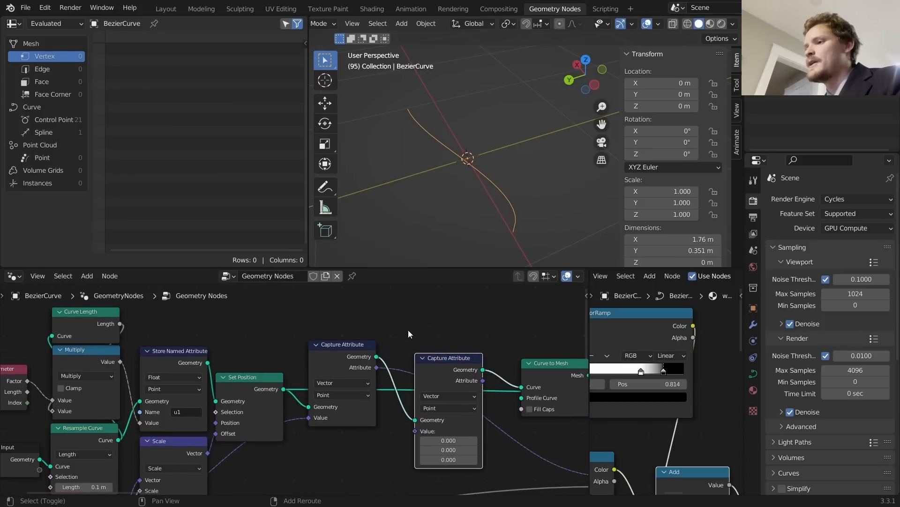
key("shift+a")
left_click(381, 255)
type("tang")
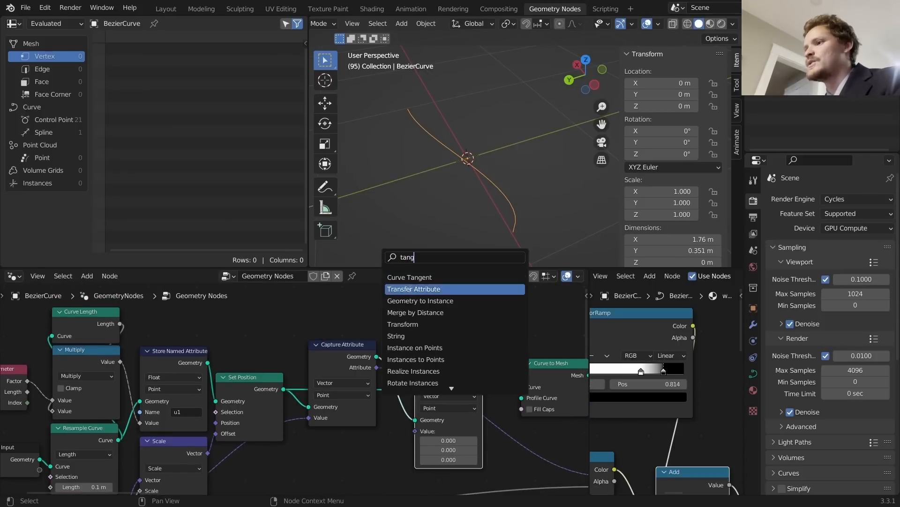
left_click(412, 280)
left_click(349, 326)
right_click_drag(349, 325, 452, 394, "alt")
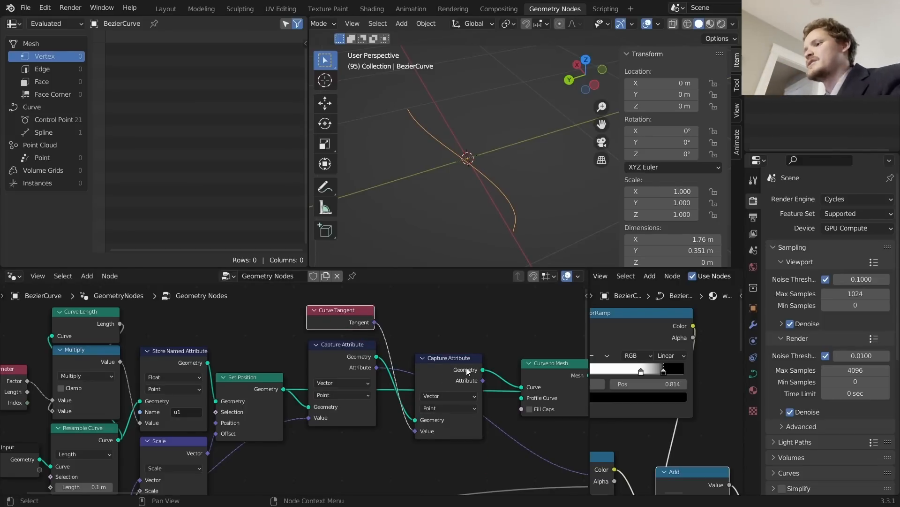
Step: Link the captured Attribute onward to Extrude Mesh, preview it, and set Offset Scale to 0
left_click_drag(483, 380, 395, 435)
left_click(440, 352, "ctrl+shift")
left_click(427, 435)
type("0")
key("Return")
Step: Switch Extrude Mesh to Edges mode and try a negative Offset Scale of -0.160
key("ctrl+z")
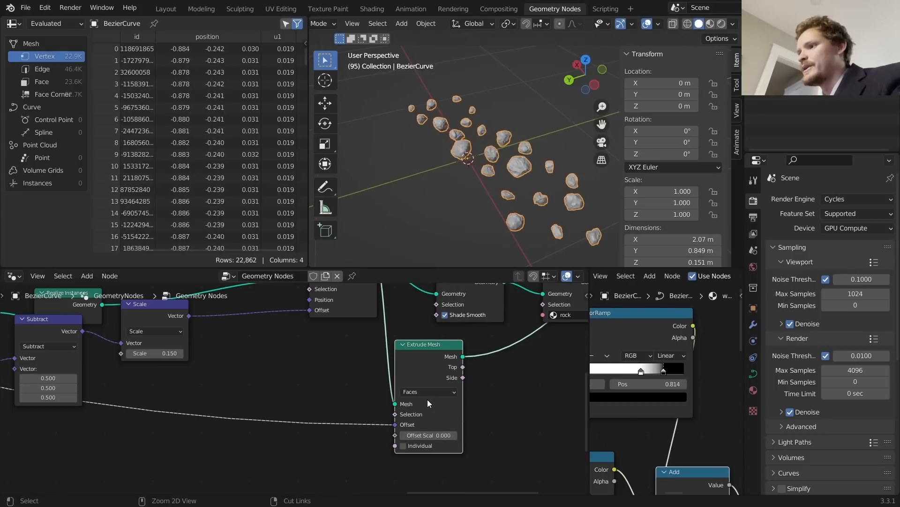
middle_click_drag(428, 381, 446, 418)
left_click(447, 423)
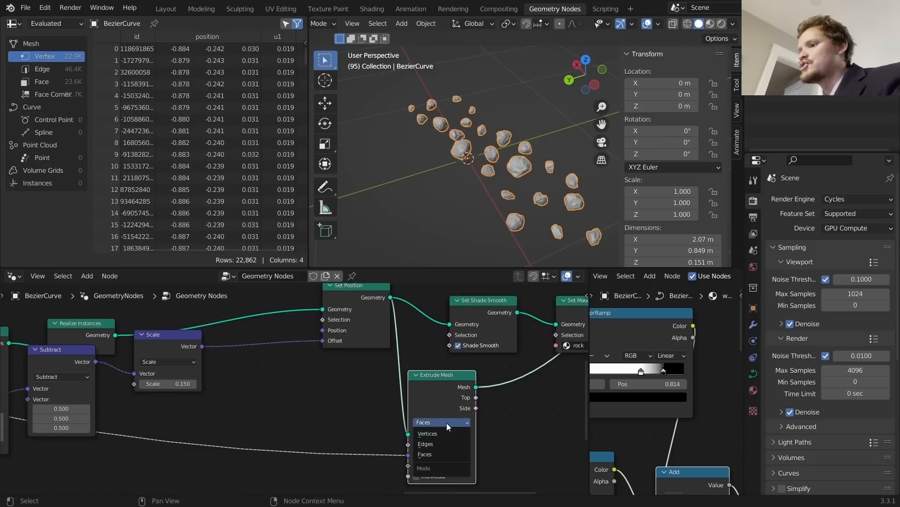
left_click(440, 443)
left_click_drag(422, 466, 367, 465, "shift")
key("ctrl+z")
scroll(518, 193, "up", 4)
Step: Add an Edge-domain Scale Elements after Extrude Mesh, selecting Top, with scale 0.420
middle_click_drag(484, 392, 382, 411)
key("shift+a")
left_click(372, 253)
type("sca")
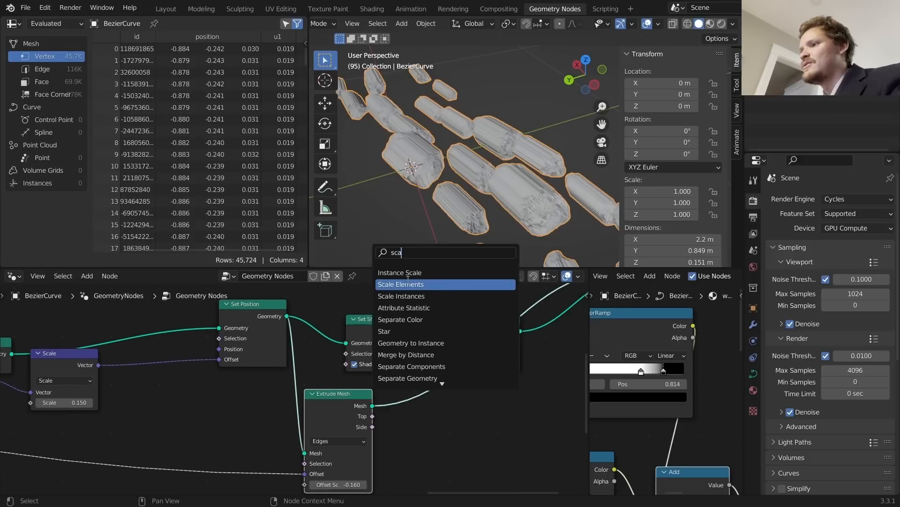
left_click(398, 284)
left_click(444, 404)
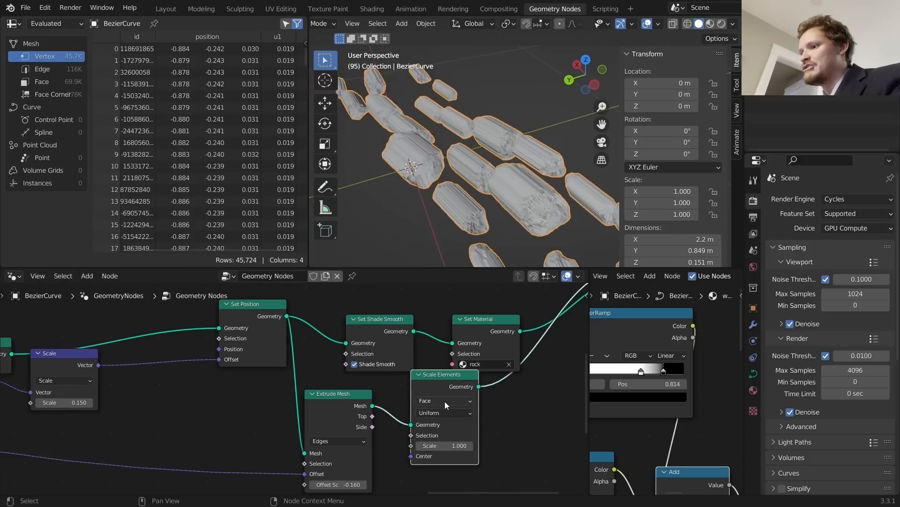
left_click(445, 401)
left_click(441, 419)
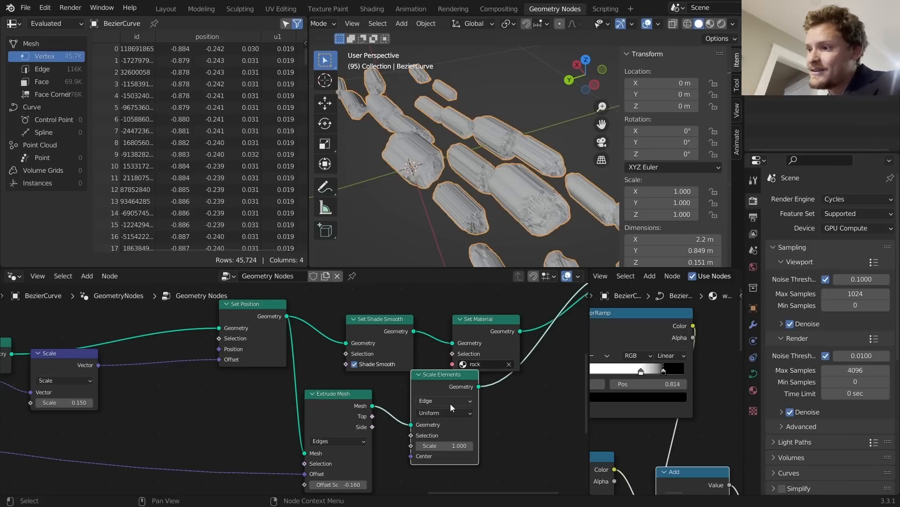
left_click_drag(372, 416, 417, 448)
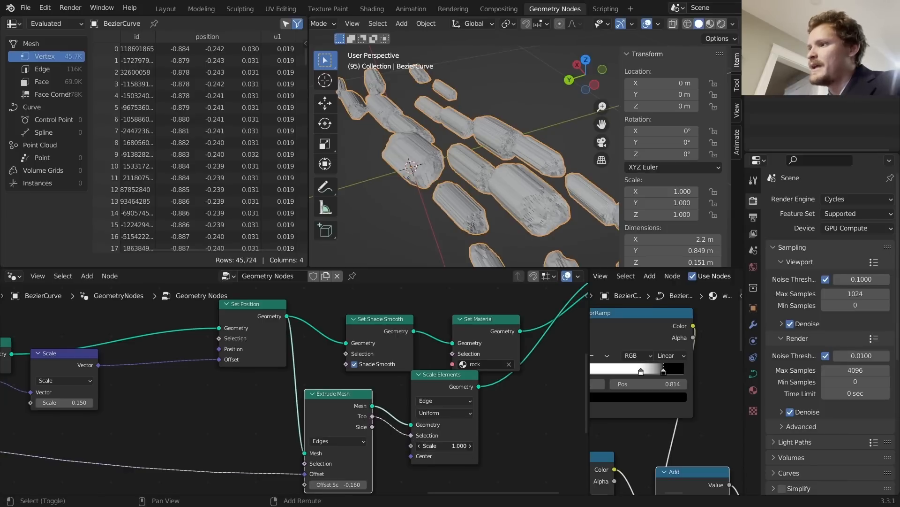
left_click_drag(444, 445, 417, 446)
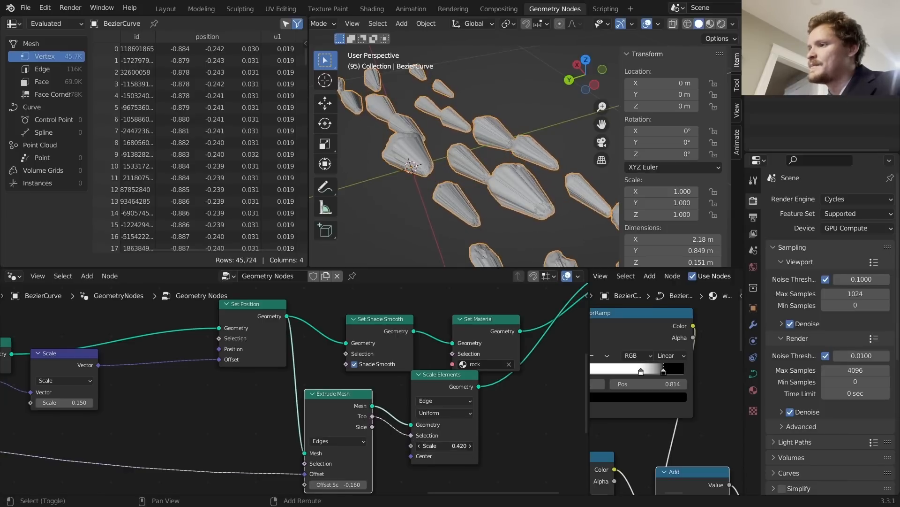
scroll(487, 136, "down", 5)
scroll(501, 156, "up", 4)
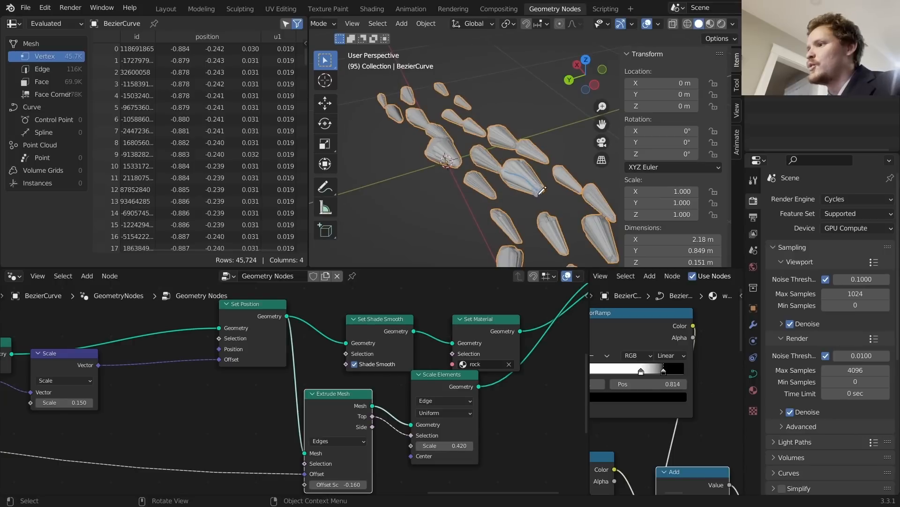
Step: Add a Geometry Proximity node targeting the scaled rocks from Scale Elements
middle_click_drag(502, 428, 382, 476)
key("shift+a")
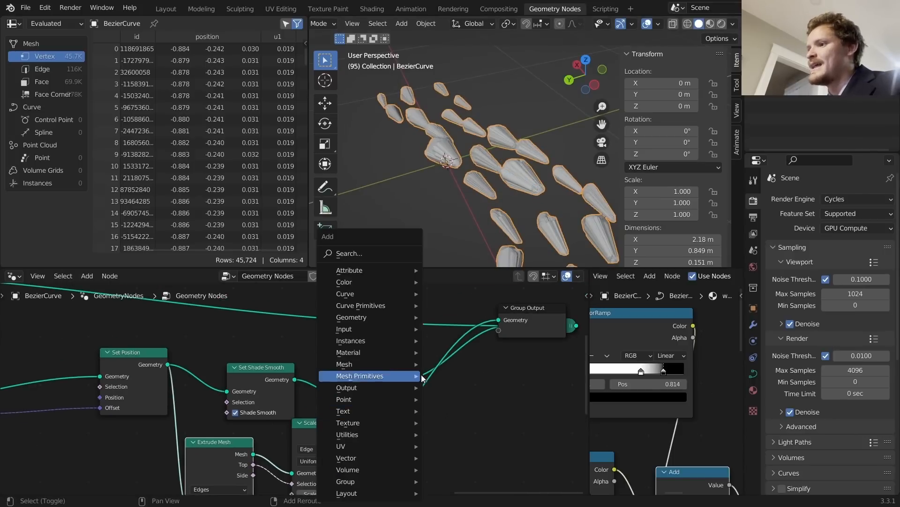
left_click(375, 257)
type("prox")
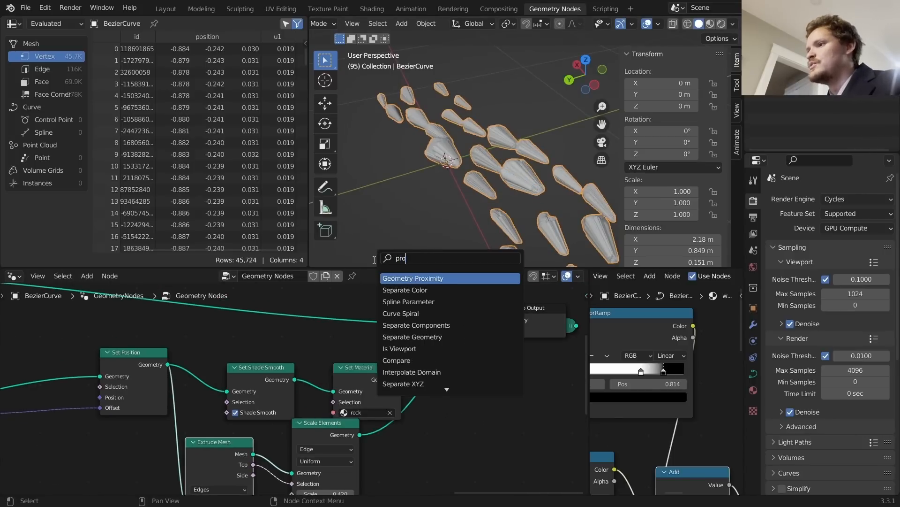
key("Return")
left_click(440, 418)
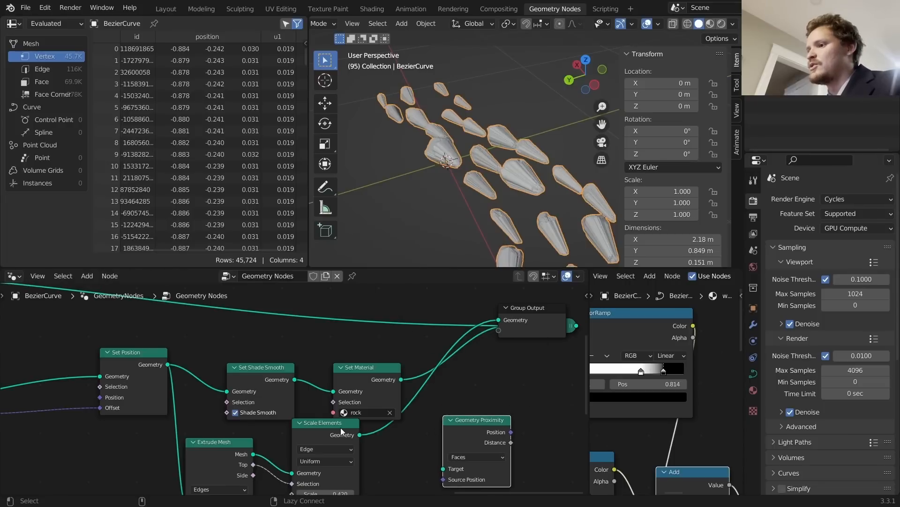
right_click_drag(342, 429, 451, 455, "alt")
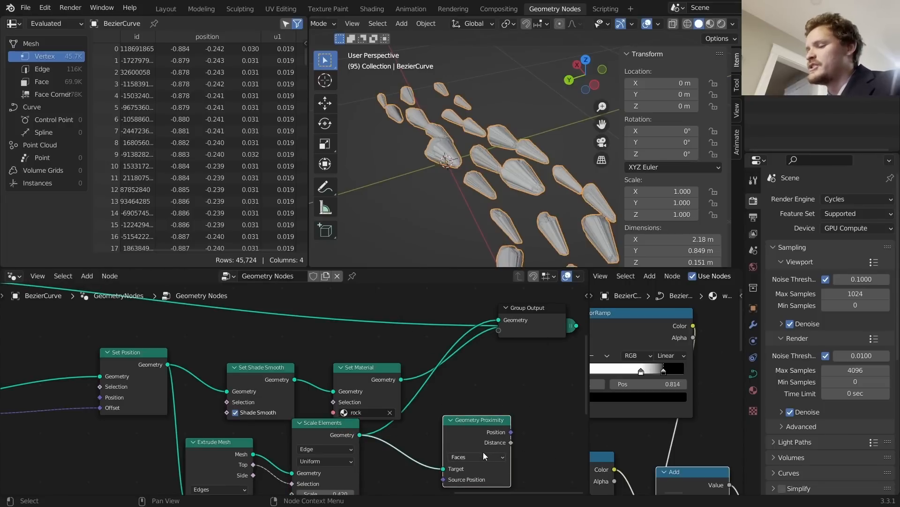
Step: Feed the proximity Distance into a Store Named Attribute node named 'distance'
scroll(514, 418, "down", 6)
middle_click_drag(482, 396, 479, 382)
scroll(464, 403, "up", 6)
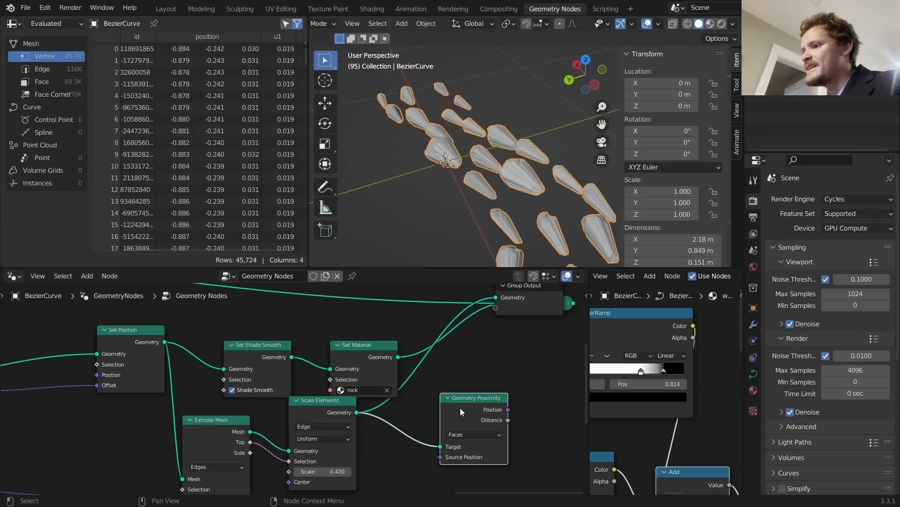
left_click_drag(508, 420, 555, 409)
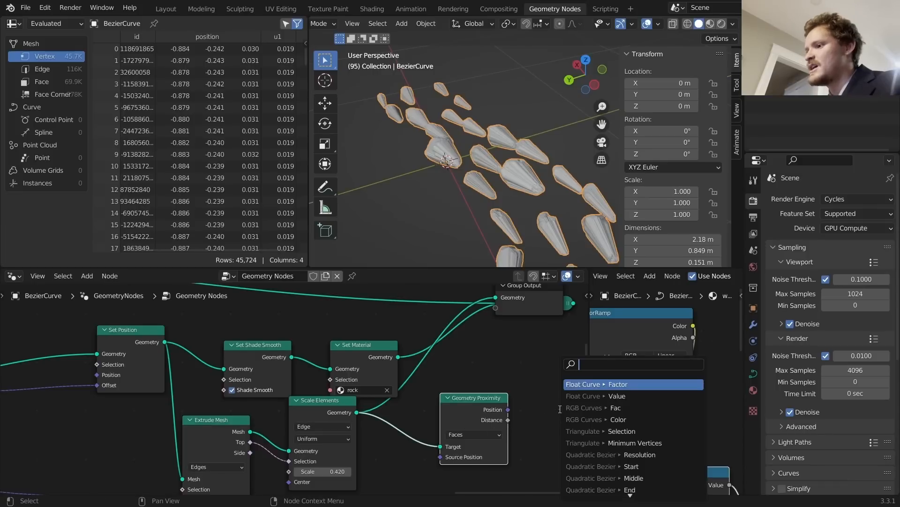
type("store")
key("Return")
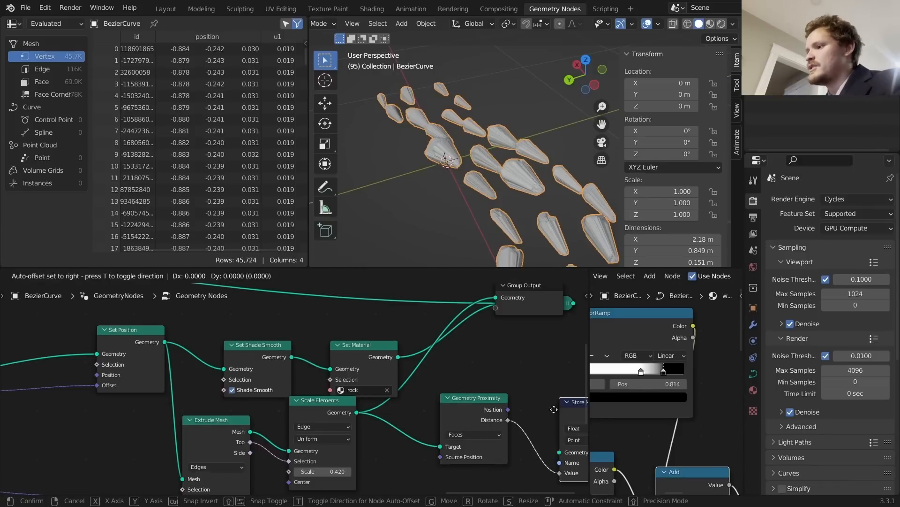
left_click(537, 390)
middle_click_drag(539, 396, 411, 369)
left_click(465, 419)
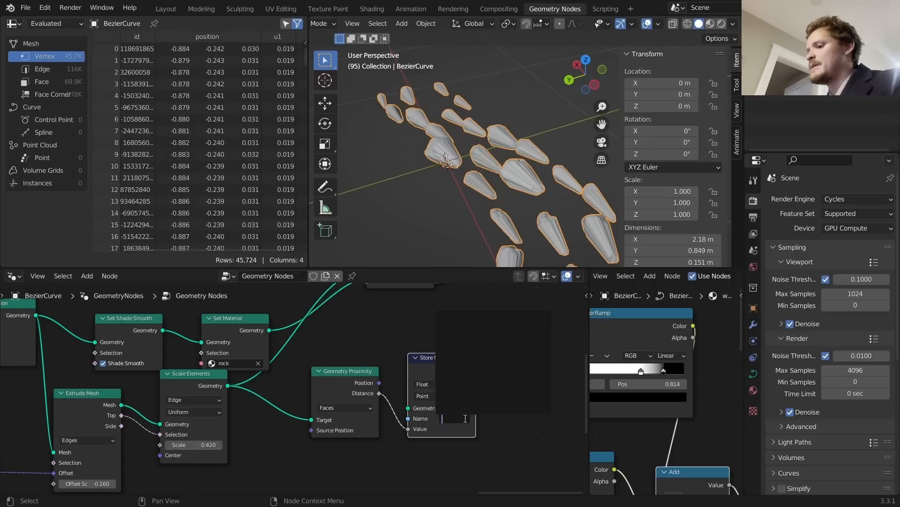
type("distance")
key("Return")
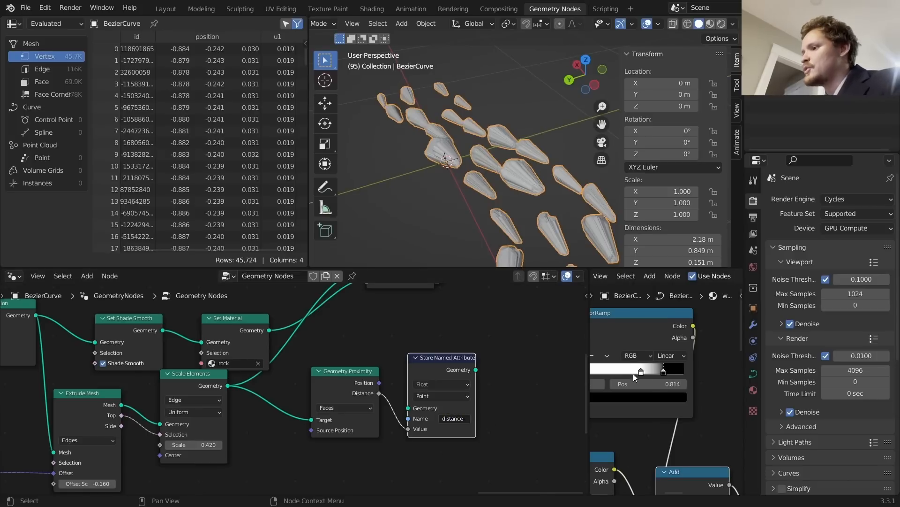
Step: Join the river mesh and rocks before Group Output, and widen the shader editor
scroll(636, 378, "down", 1)
middle_click_drag(301, 362, 403, 387)
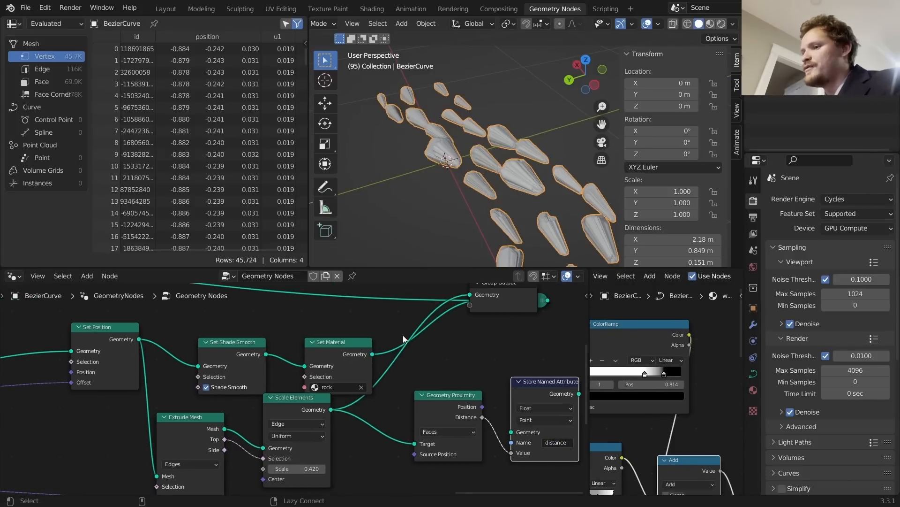
middle_click_drag(229, 429, 275, 383)
left_click(236, 385, "alt+shift")
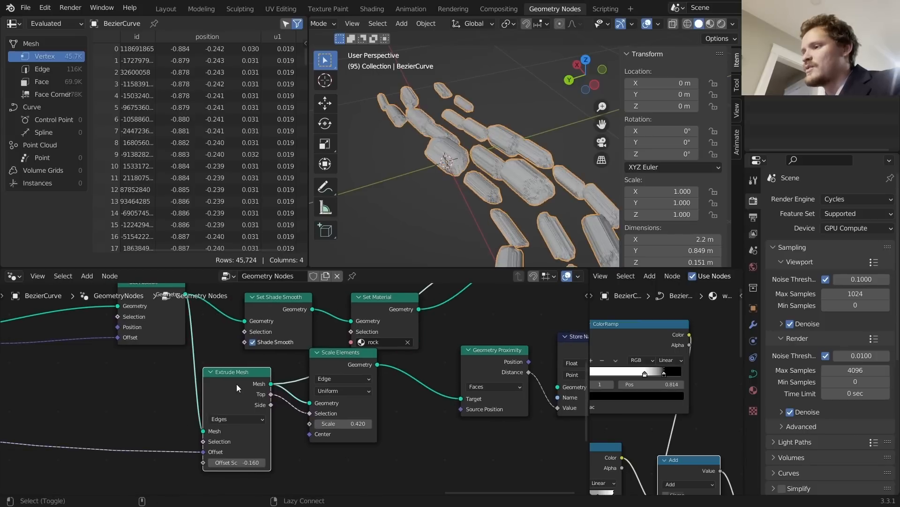
left_click(361, 368, "alt+shift")
middle_click_drag(436, 345, 400, 432)
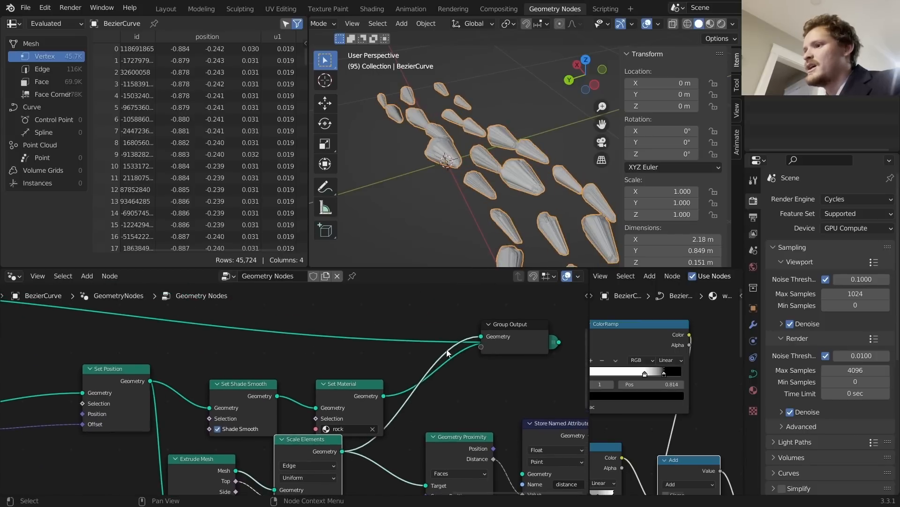
left_click_drag(558, 347, 413, 336)
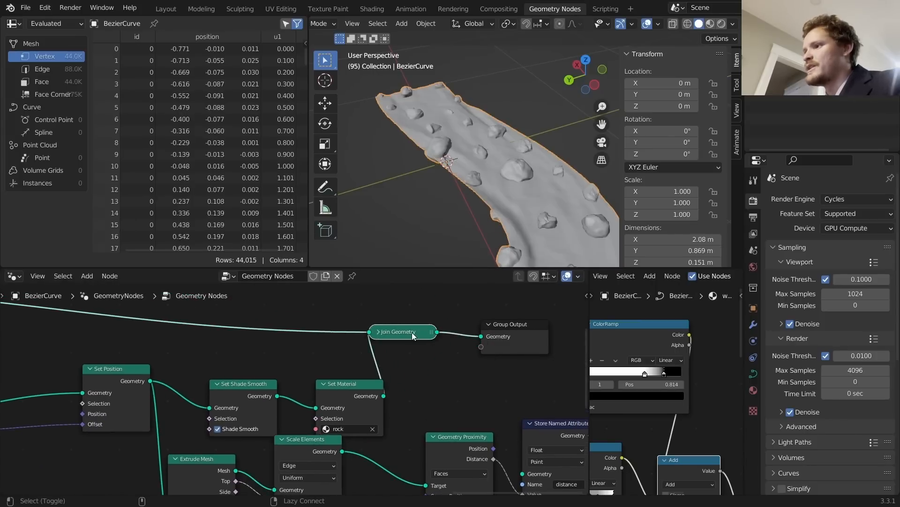
scroll(603, 393, "down", 4)
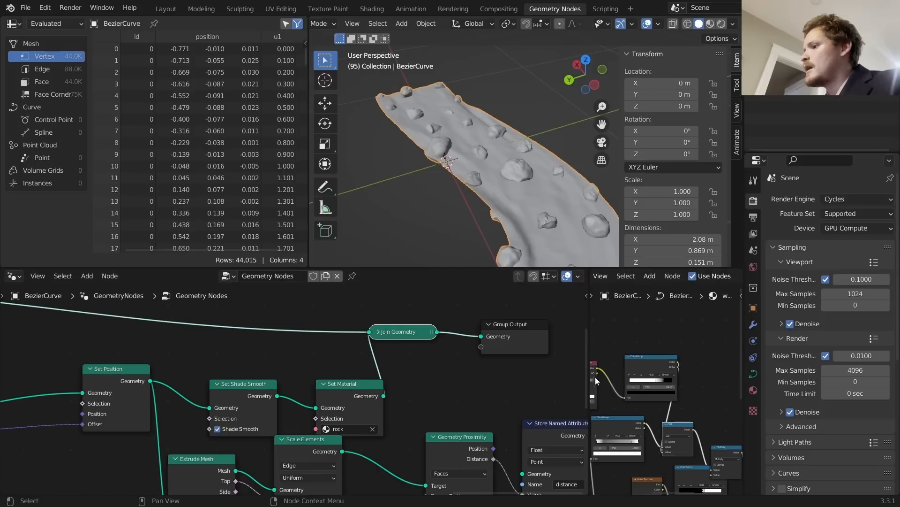
left_click_drag(587, 373, 341, 374)
key("shift+a")
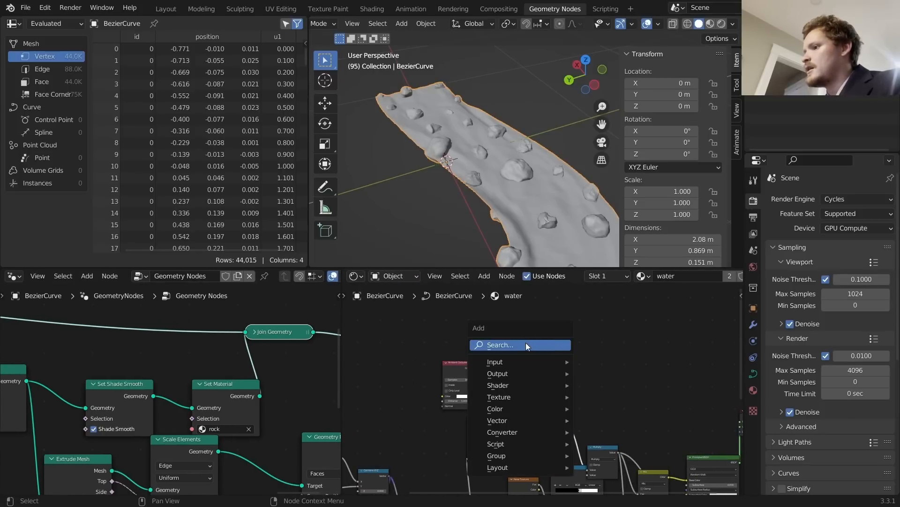
Step: Add an Attribute input node to the water material
left_click(526, 346)
type("att")
left_click(552, 368)
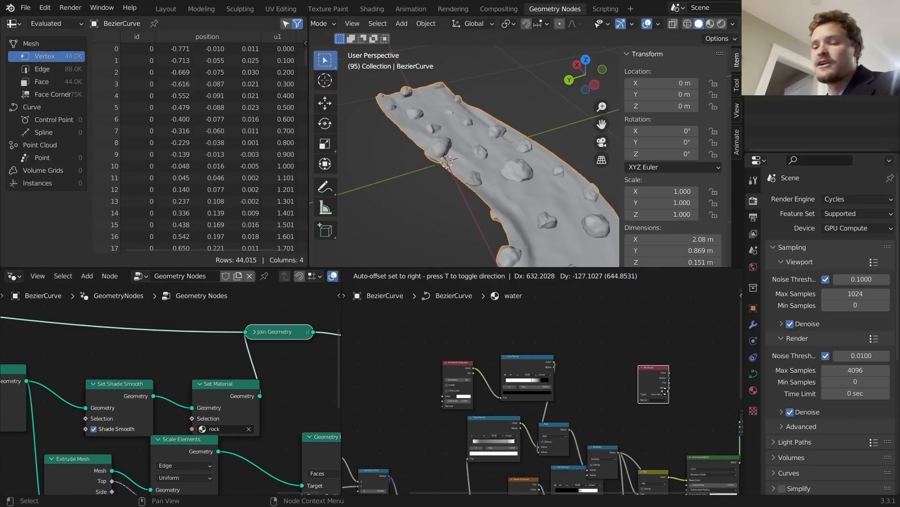
left_click(665, 391)
scroll(671, 406, "up", 5)
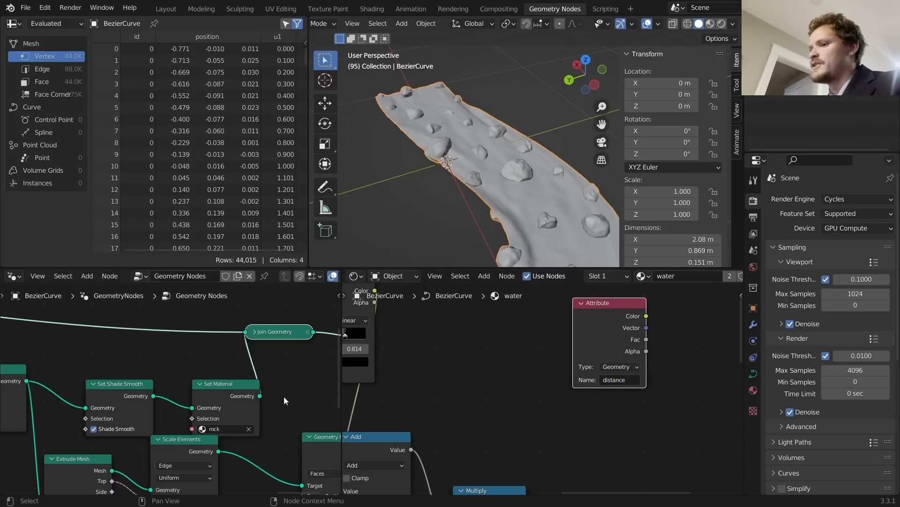
scroll(284, 396, "down", 3)
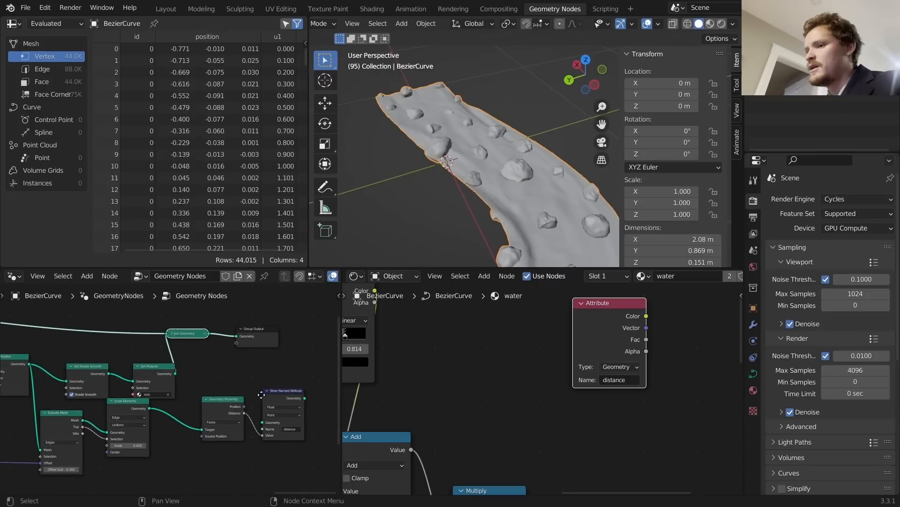
scroll(262, 394, "up", 1)
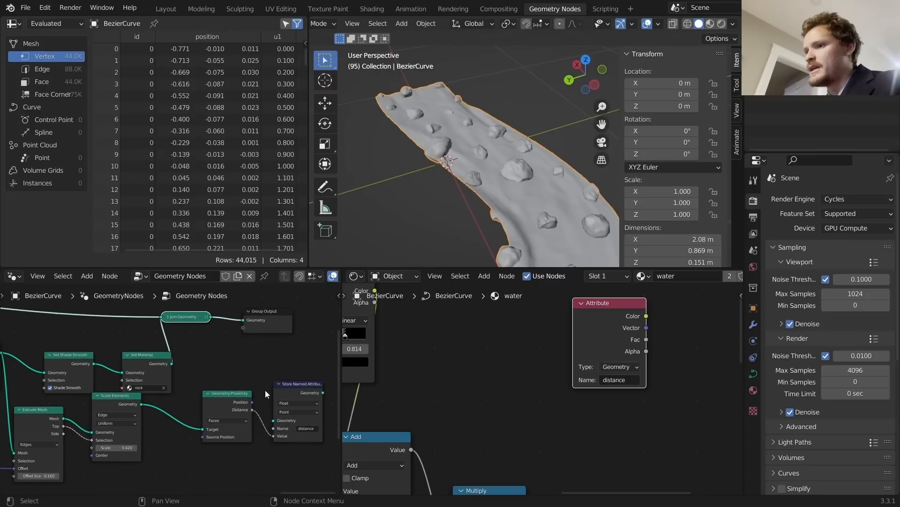
Step: Insert a copy of Store Named Attribute between Set Material and Join Geometry, fed by proximity Distance
left_click(292, 393)
key("shift+d")
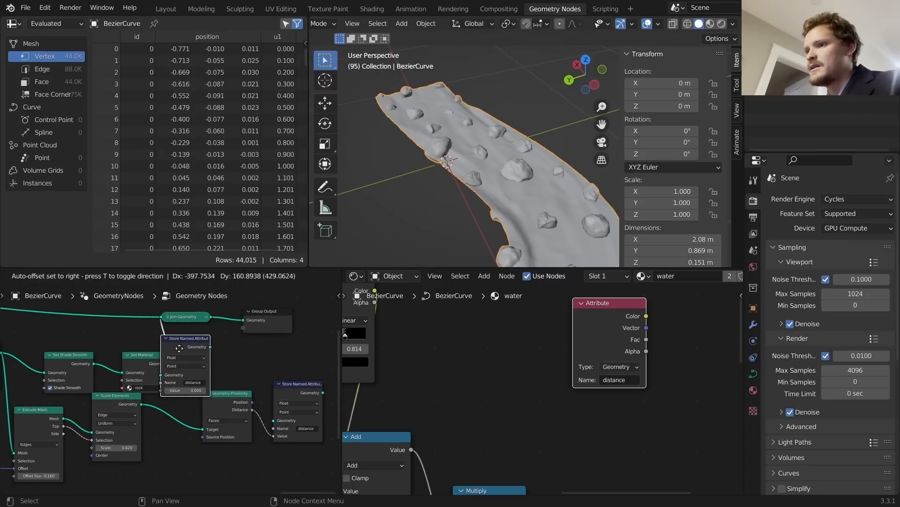
left_click(214, 349)
left_click_drag(226, 396, 177, 427)
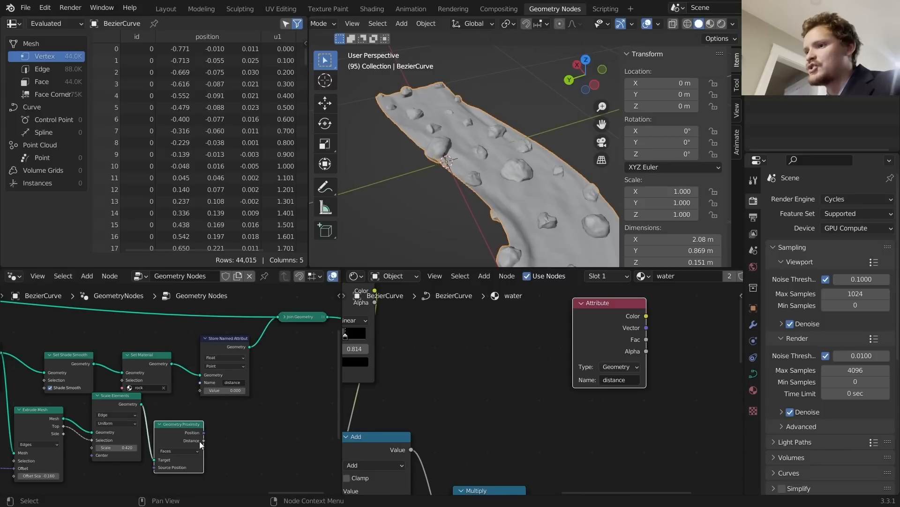
left_click_drag(199, 393, 199, 392)
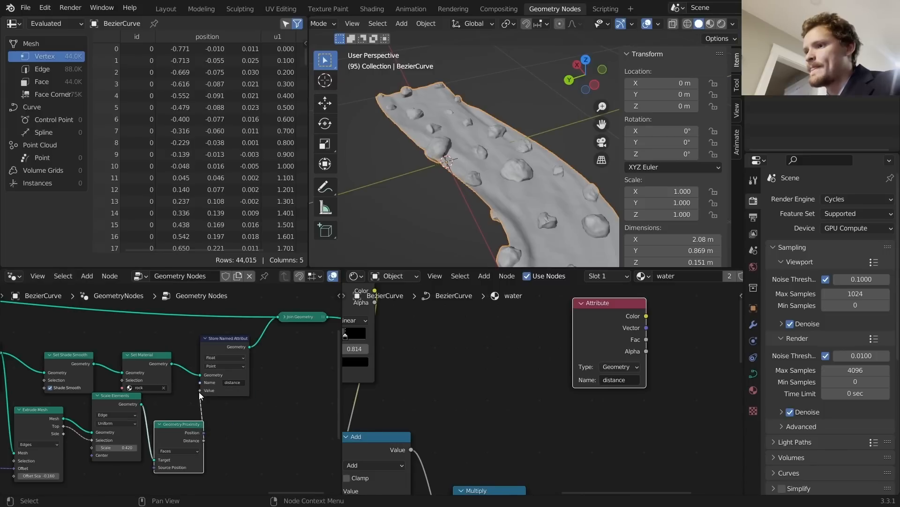
Step: Preview the Attribute's Fac on the water in rendered shading, keeping proximity on Faces
left_click(618, 312, "ctrl+shift")
left_click(618, 313, "ctrl+shift")
left_click(618, 313, "ctrl+shift")
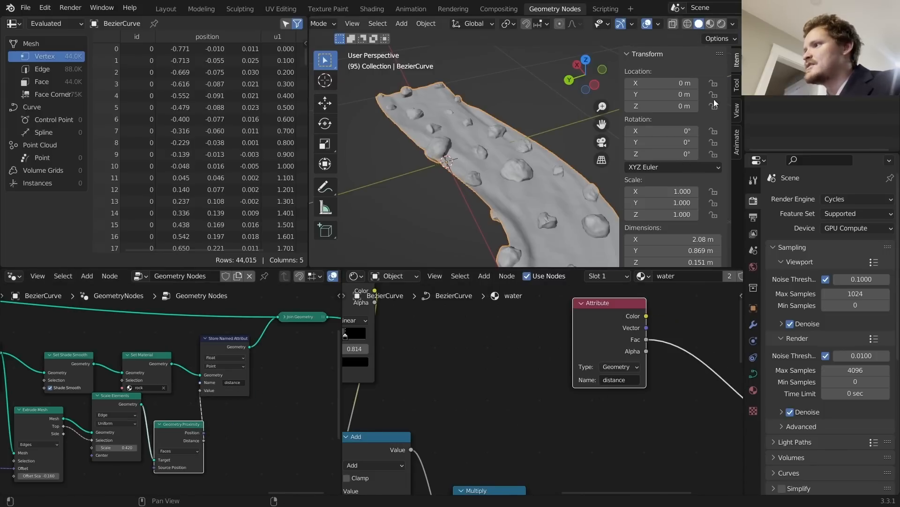
left_click(723, 24)
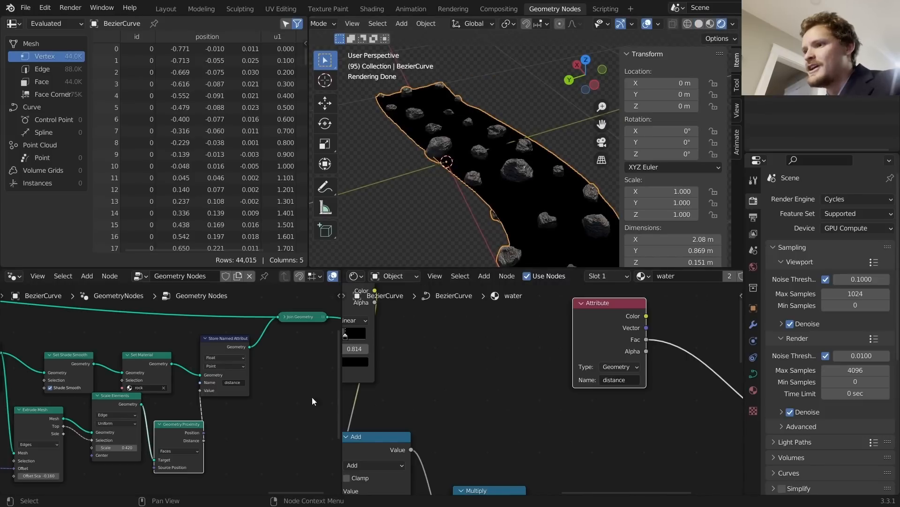
scroll(166, 454, "up", 4)
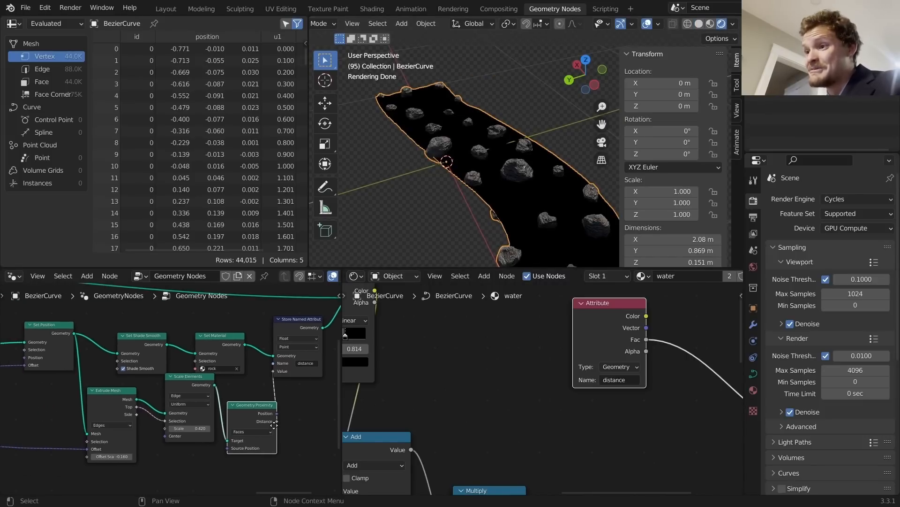
left_click(176, 459)
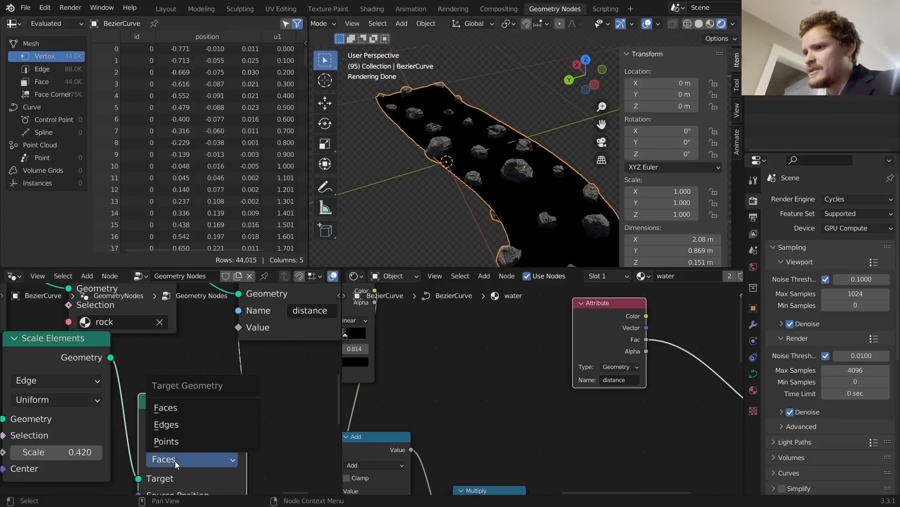
left_click(173, 423)
key("ctrl+z")
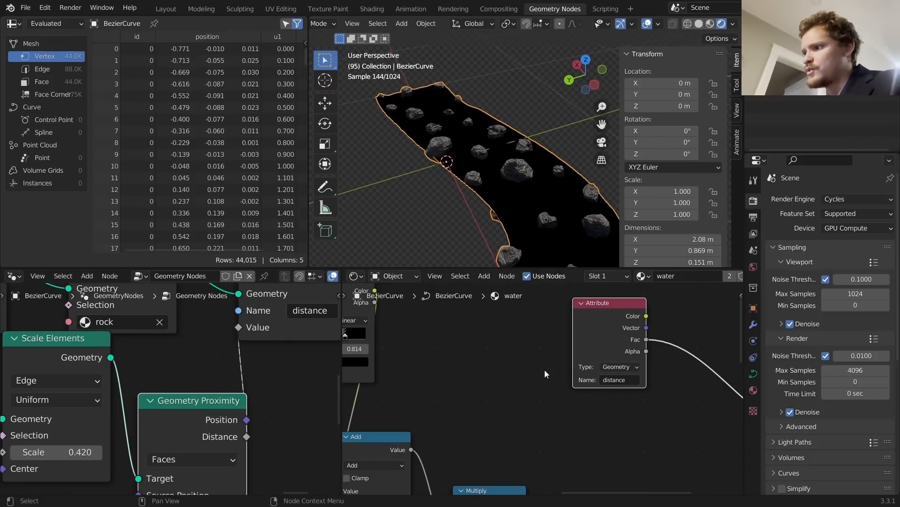
middle_click_drag(582, 353, 533, 340)
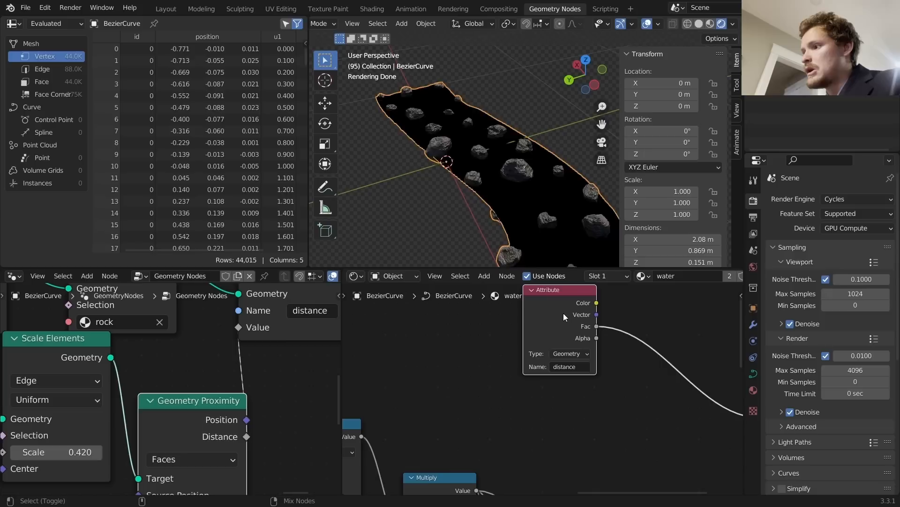
left_click(564, 314, "ctrl+shift")
left_click(564, 314, "ctrl+shift")
left_click(563, 313, "ctrl+shift")
left_click(564, 314, "ctrl+shift")
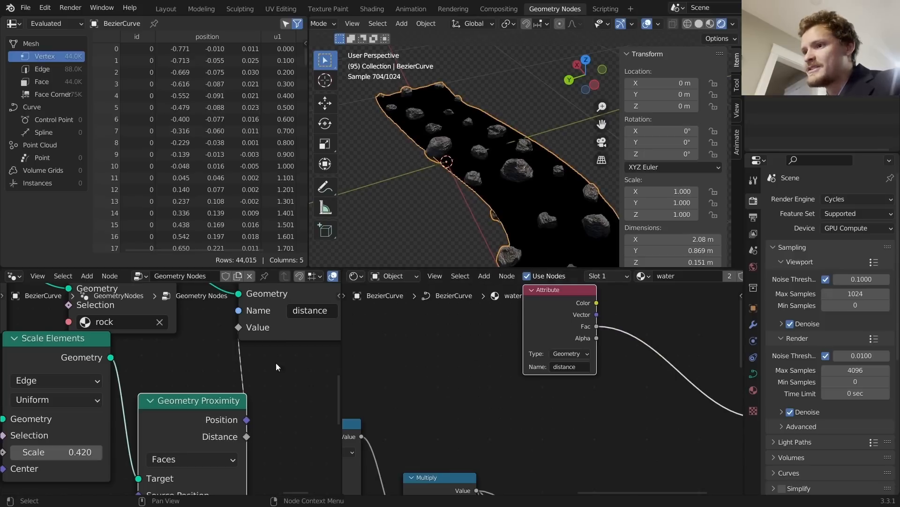
Step: Move the Store Named Attribute copy onto the upper geometry link, deleting the leftover, and feed it Distance
left_click_drag(207, 396, 197, 366)
scroll(207, 361, "down", 7)
middle_click_drag(219, 325, 199, 393)
scroll(244, 362, "up", 2)
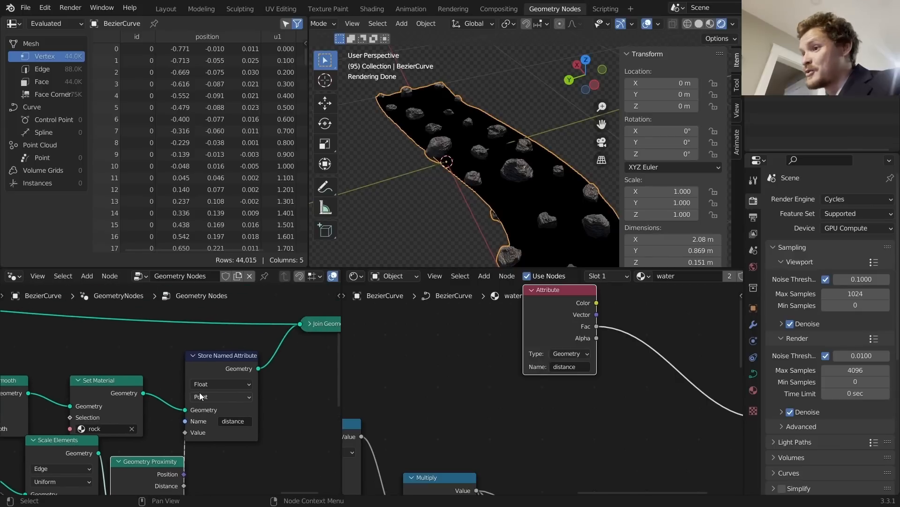
middle_click_drag(218, 362, 201, 412)
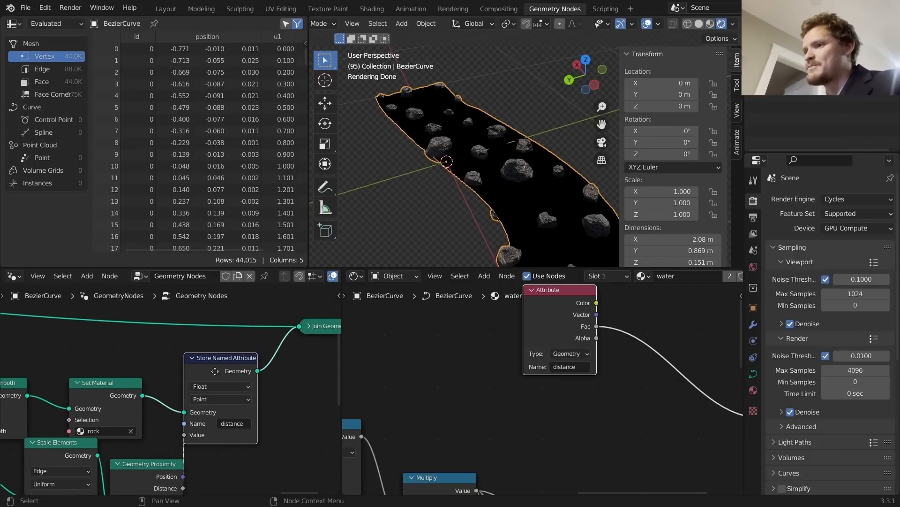
key("shift+d")
left_click(211, 303)
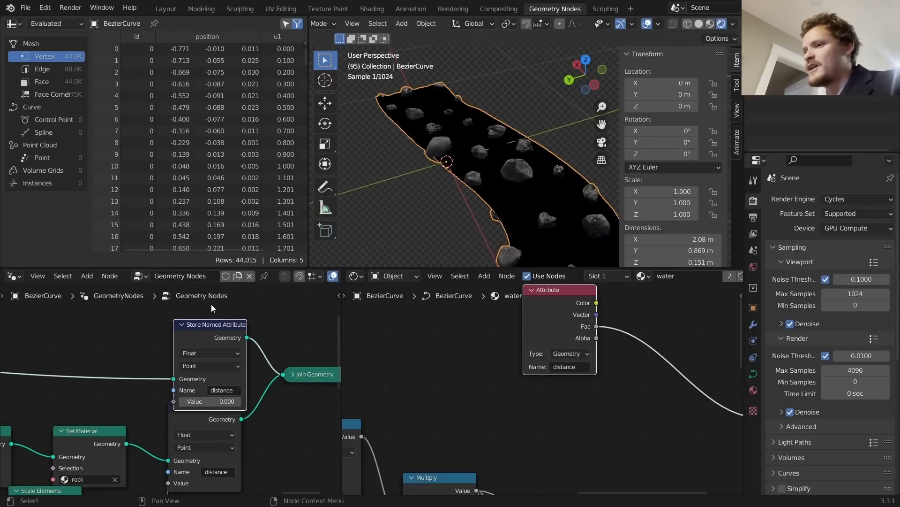
left_click(198, 412)
key("ctrl+x")
scroll(198, 416, "down", 2)
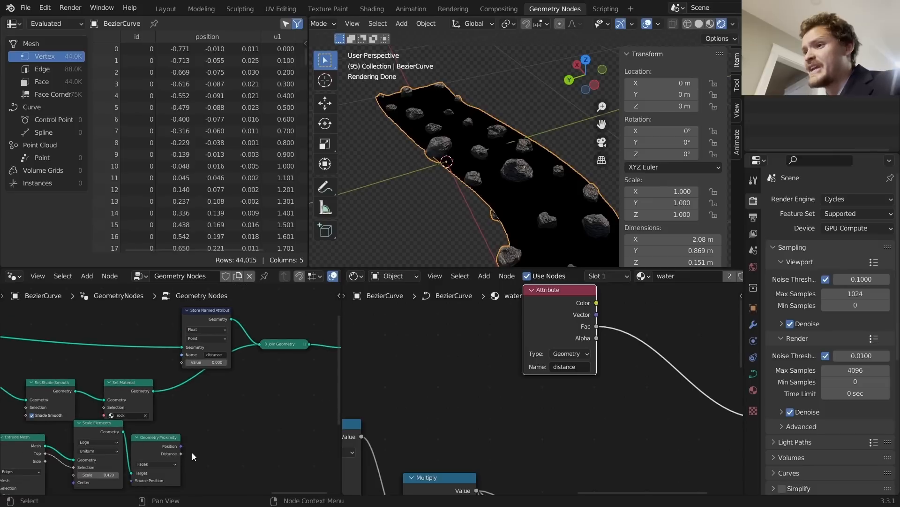
left_click_drag(181, 453, 184, 364)
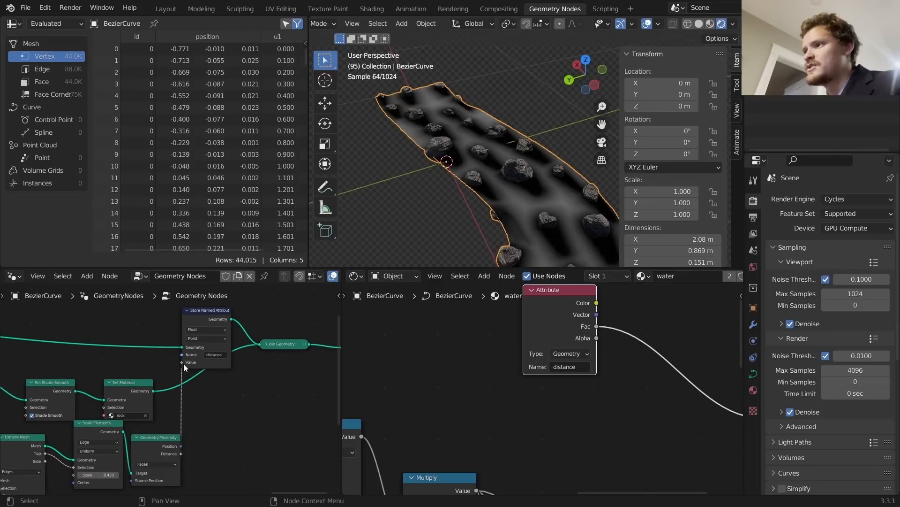
Step: Orbit along the river to inspect the dark distance gradients around each rock
middle_click_drag(573, 159, 497, 179)
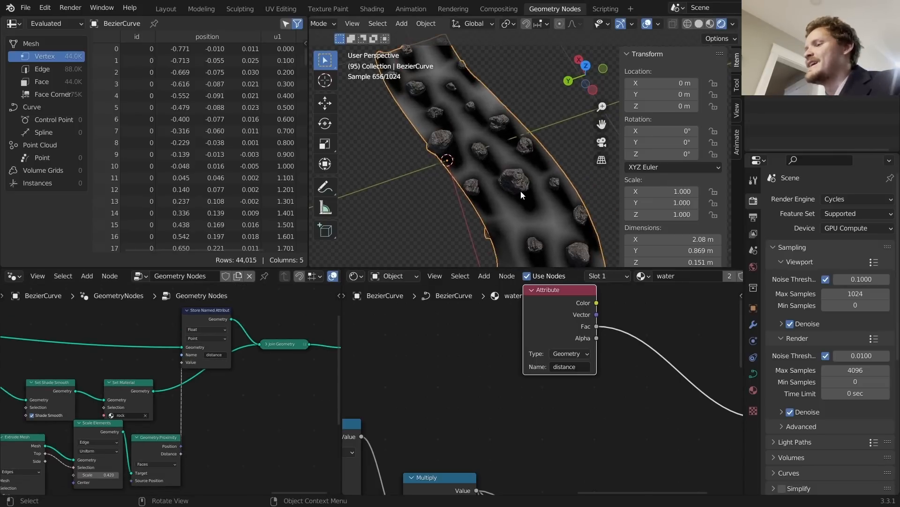
scroll(506, 173, "up", 3)
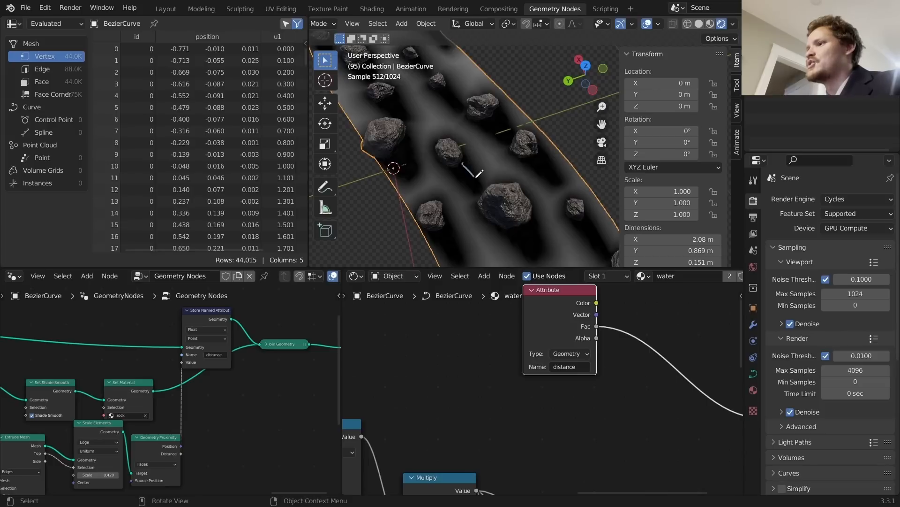
middle_click_drag(610, 351, 530, 351)
Step: Insert a ColorRamp between the Attribute Fac and the Material Output Surface
key("shift+a")
left_click(539, 347)
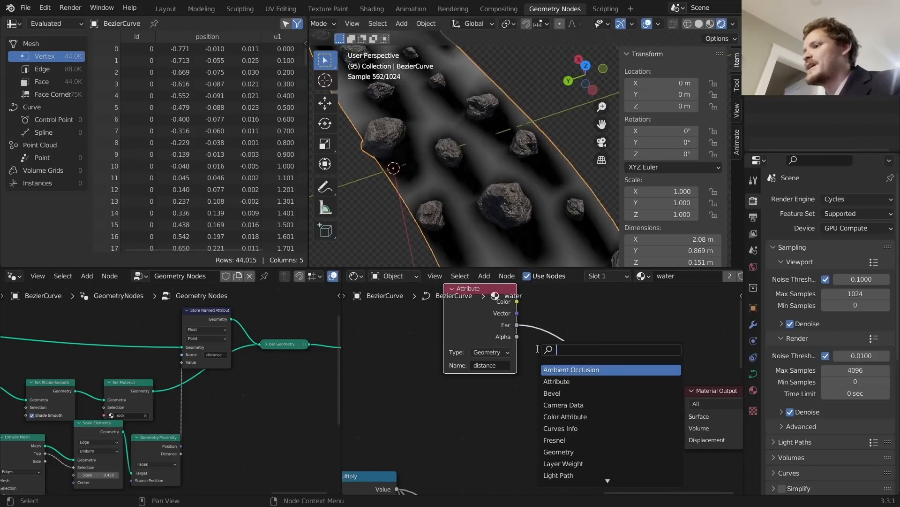
type("color")
key("Return")
left_click(549, 374)
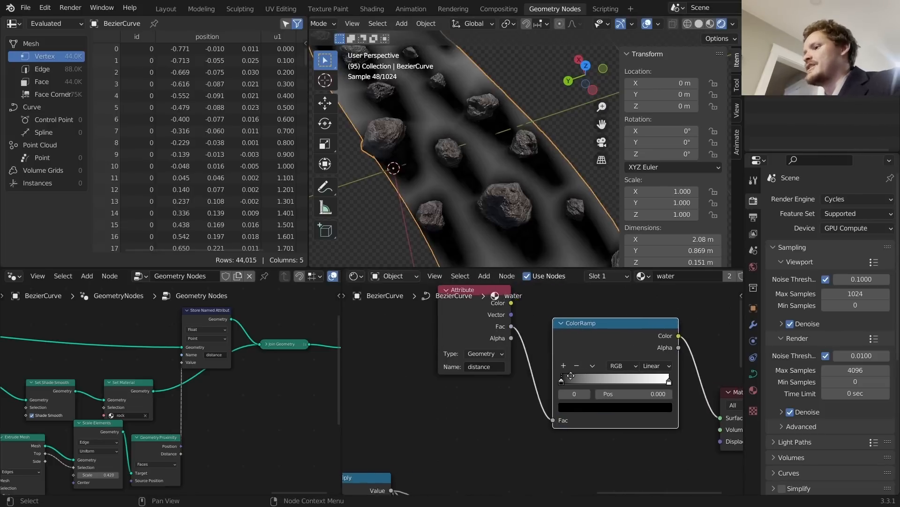
Step: Make the ramp white then black, sliding the black stop to position 0.001
scroll(541, 387, "up", 2)
left_click(568, 401)
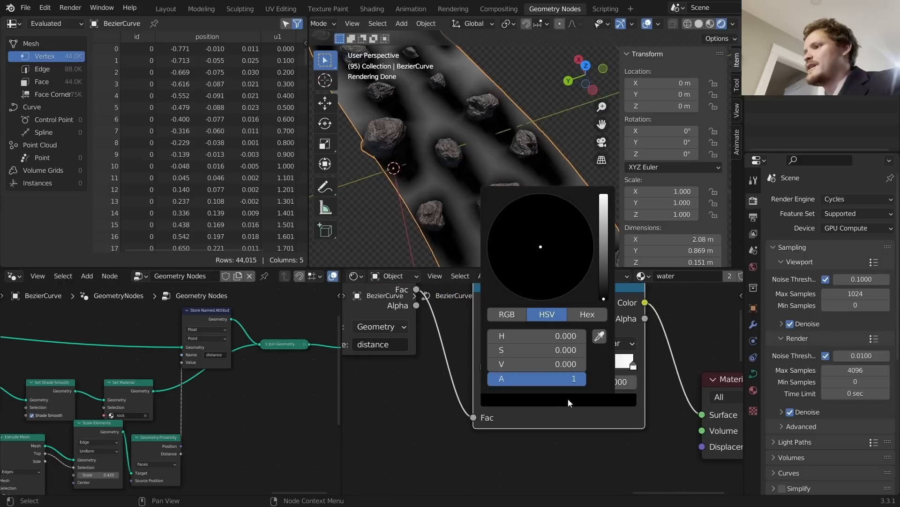
left_click(605, 197)
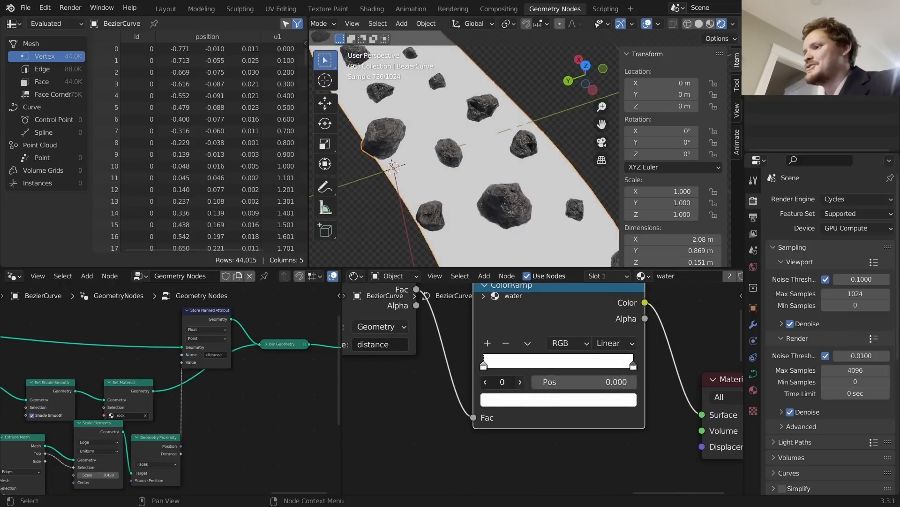
left_click(539, 399)
left_click(604, 299)
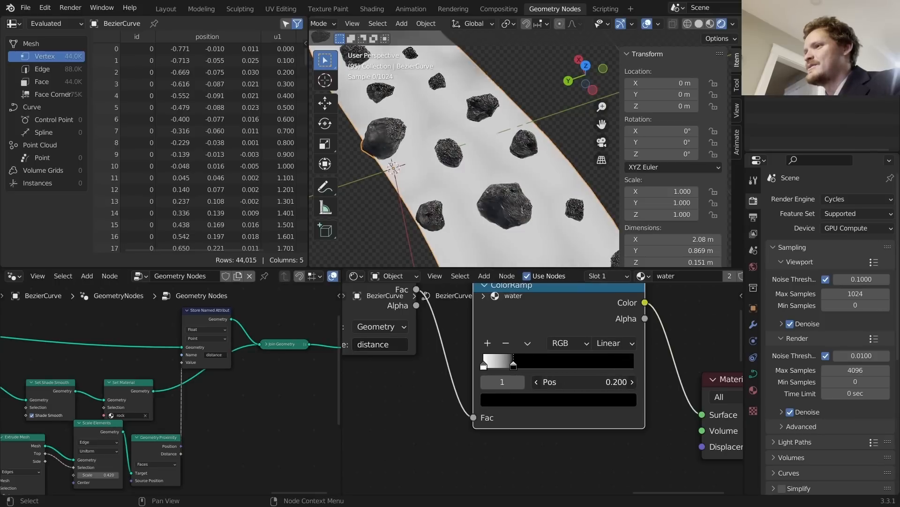
left_click_drag(631, 382, 600, 380)
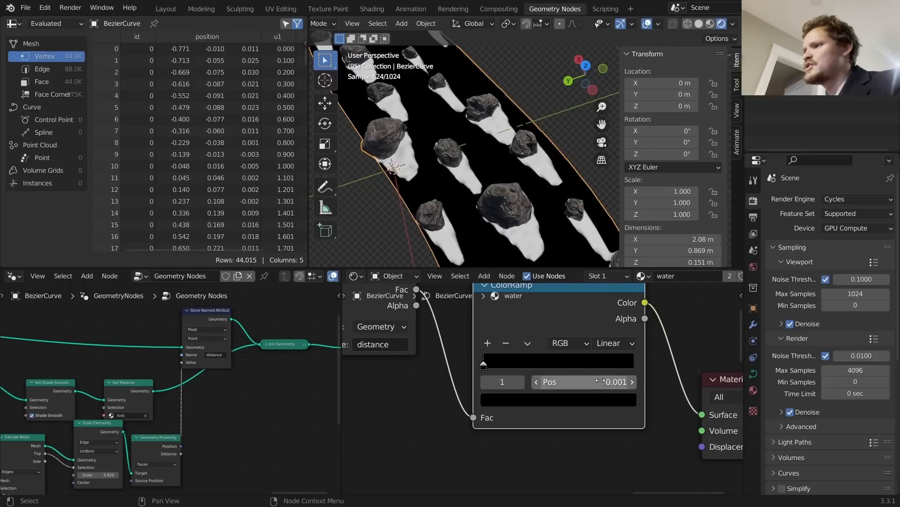
Step: Orbit to inspect the white foam wakes, then reframe the material and geometry node trees
mouse_move(511, 159)
middle_mouse_down()
mouse_move(540, 141)
mouse_move(503, 162)
middle_mouse_up()
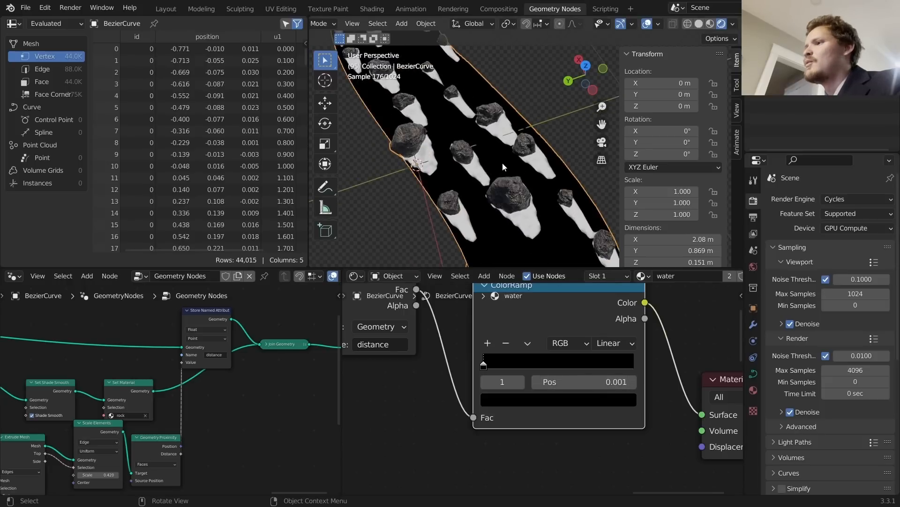
scroll(460, 163, "up", 3)
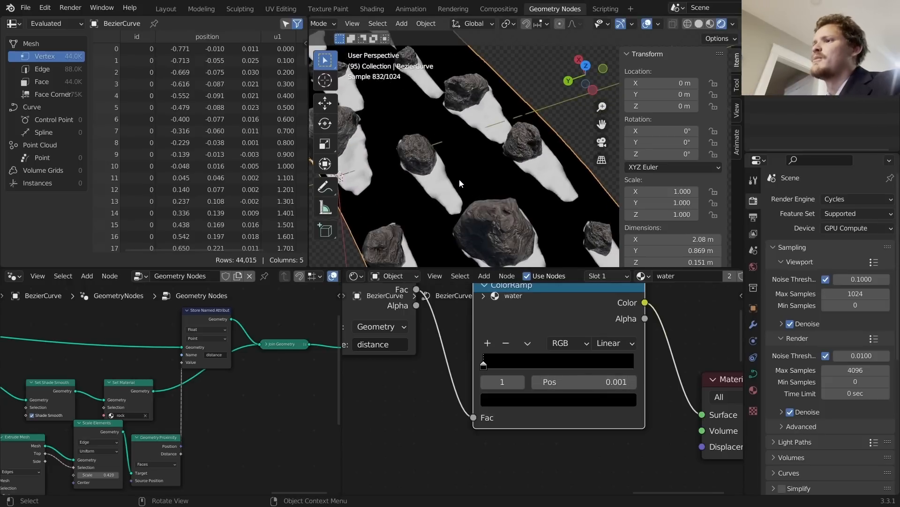
scroll(368, 195, "up", 2)
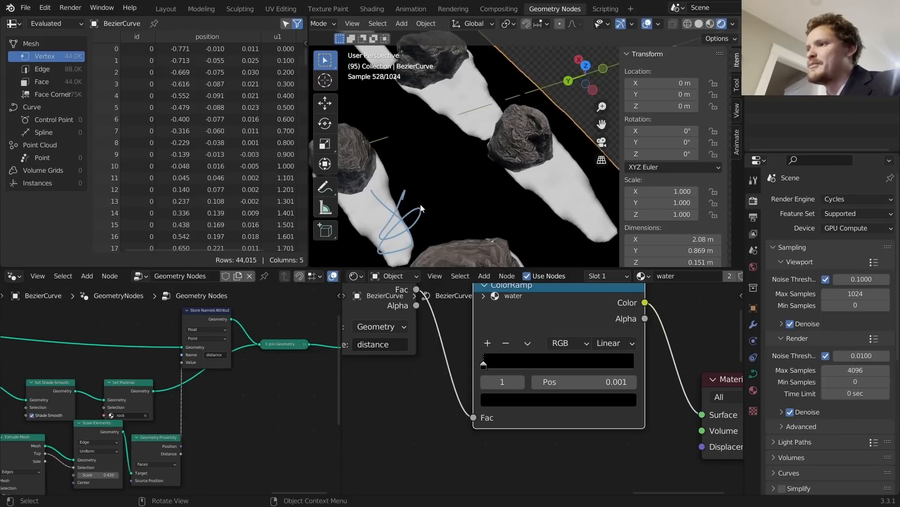
key("ctrl+z")
scroll(514, 356, "down", 10)
middle_click_drag(379, 409, 434, 389)
middle_click_drag(228, 472, 300, 414)
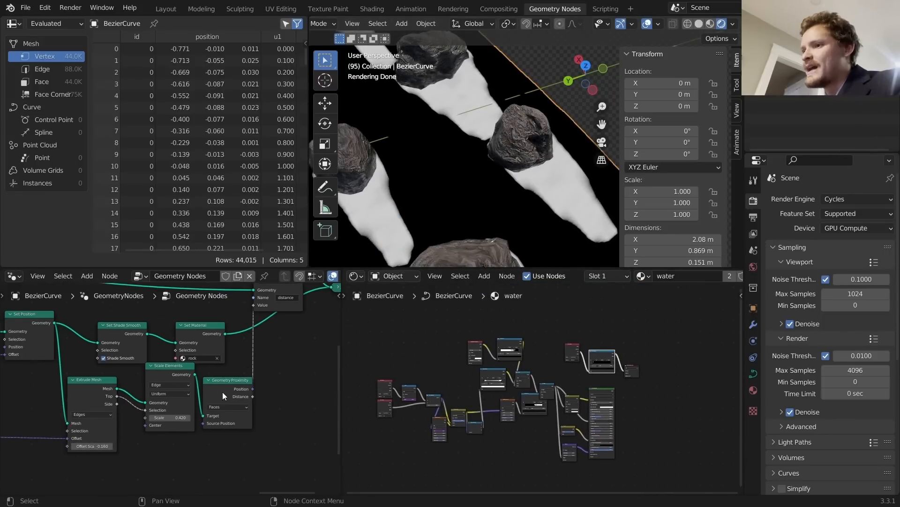
Step: Move Geometry Proximity aside and add a Position node for its Source Position
left_click_drag(222, 392, 238, 438)
middle_click_drag(239, 438, 228, 403)
scroll(228, 404, "up", 3)
middle_click_drag(234, 461, 253, 408)
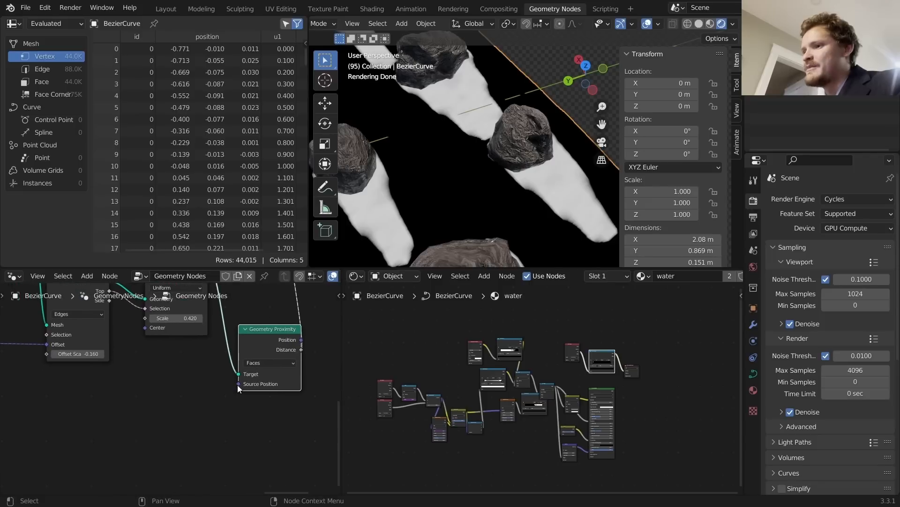
left_click_drag(239, 384, 156, 388)
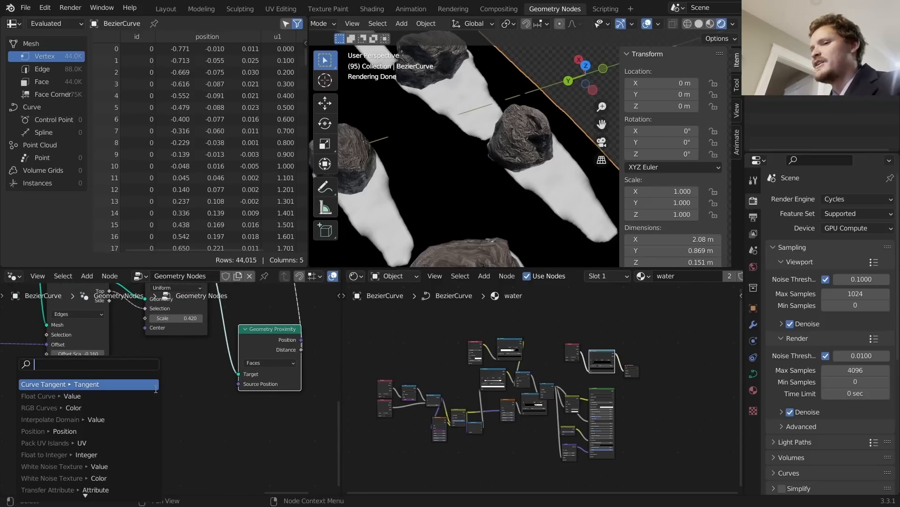
type("pos")
key("Return")
left_click(121, 395)
Step: Add a MixRGB node beside the Position node
key("shift+a")
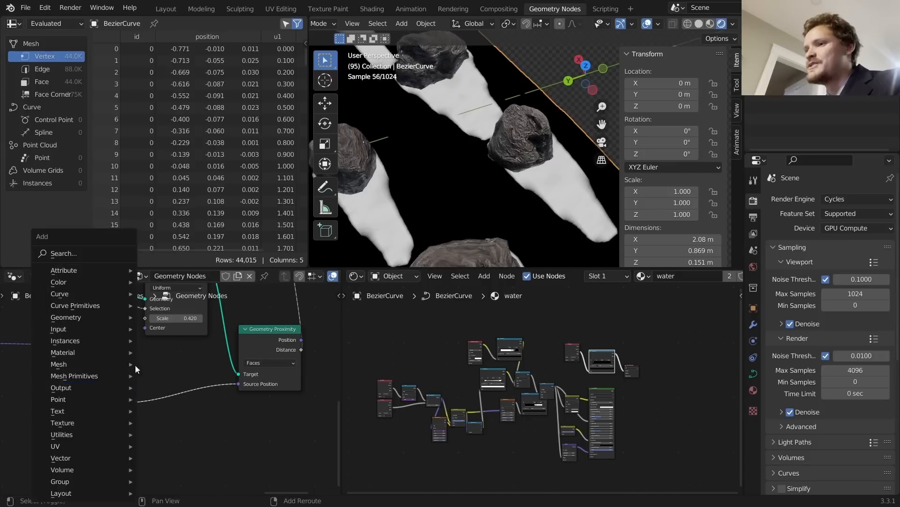
left_click(89, 253)
type("m")
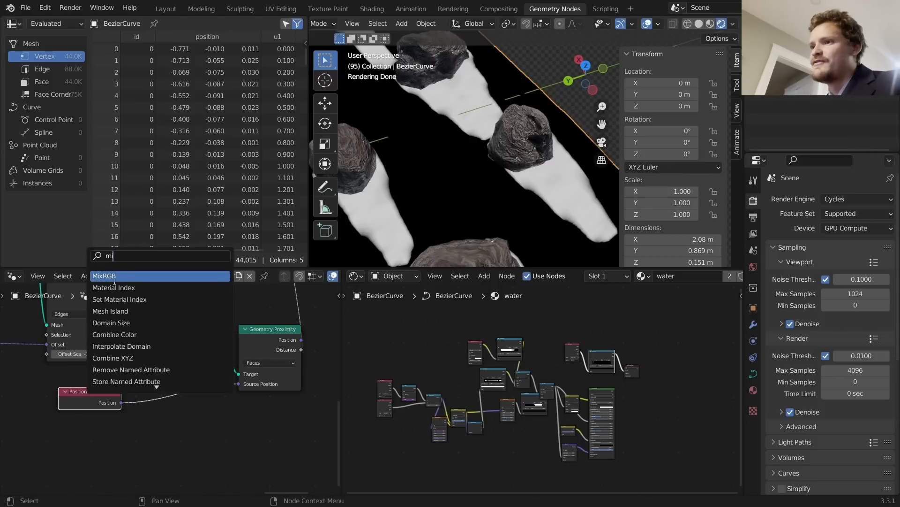
key("Return")
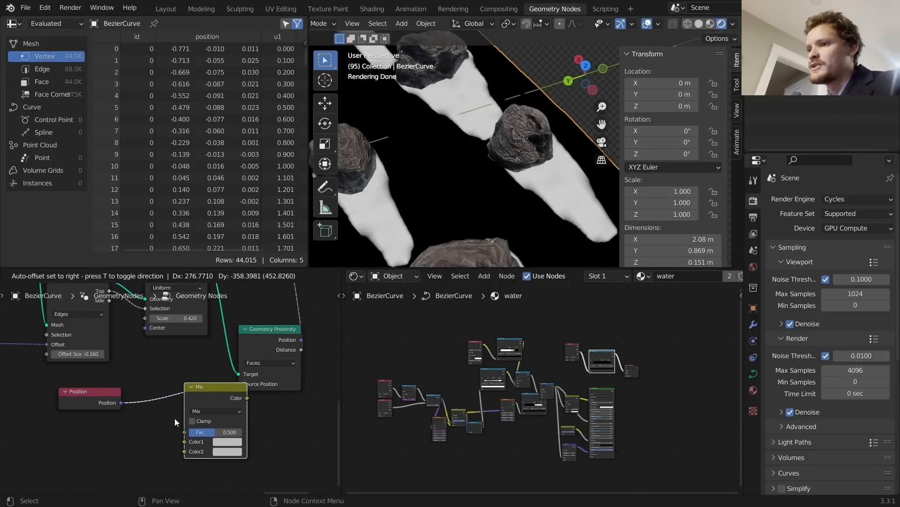
left_click(175, 418)
middle_click_drag(174, 417, 285, 383)
Step: Add a Noise Texture driven by Position, with its Color feeding the Mix's Color2
key("shift+a")
left_click(246, 254)
type("n")
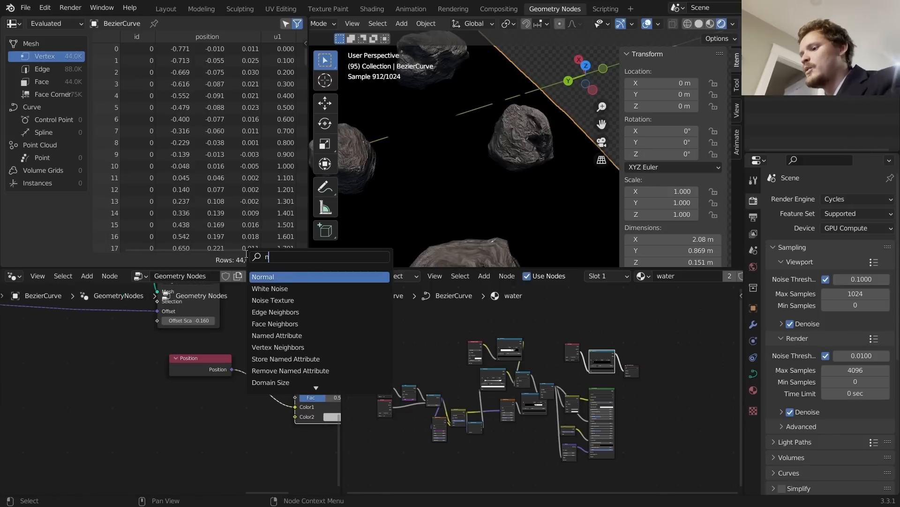
type("oi")
key("Down")
key("Return")
left_click(238, 436)
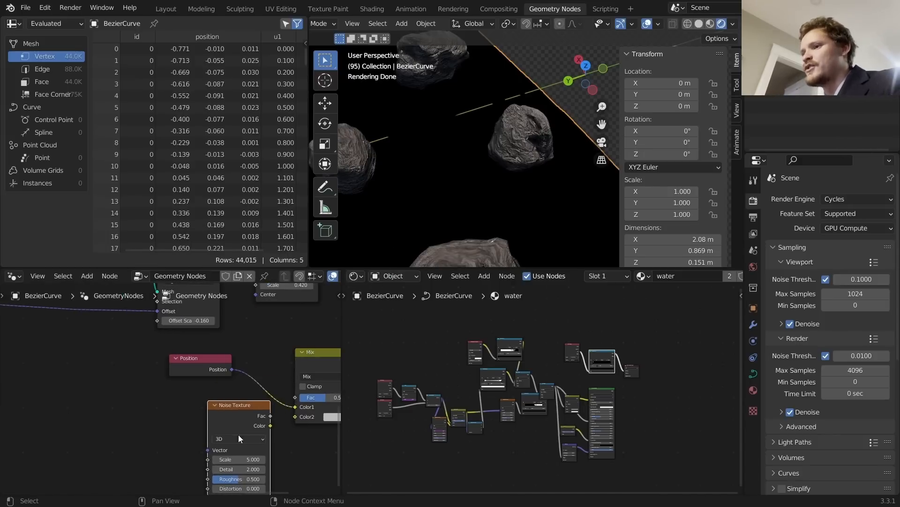
right_click_drag(204, 447, 205, 445, "alt")
left_click_drag(289, 425, 295, 417)
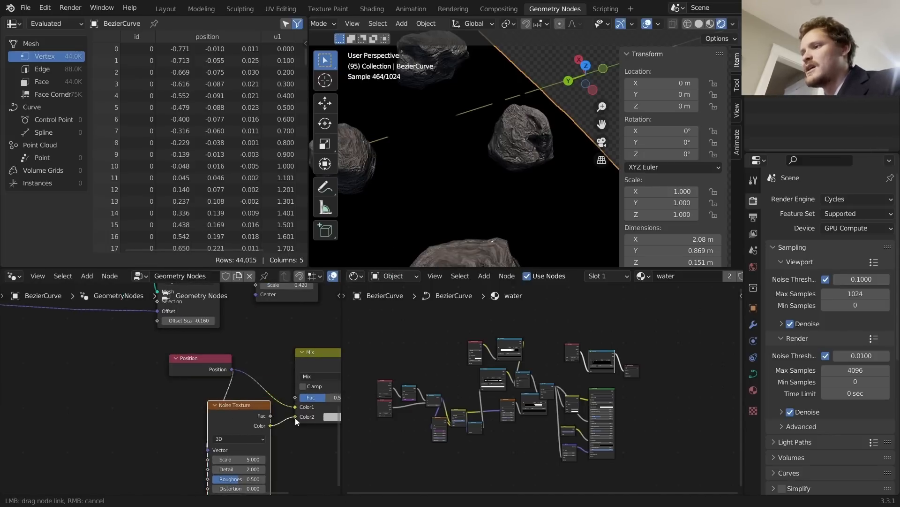
middle_click_drag(313, 415, 257, 421, "shift")
Step: Set the Mix blend mode to Linear Light with factor 0
left_click(253, 383)
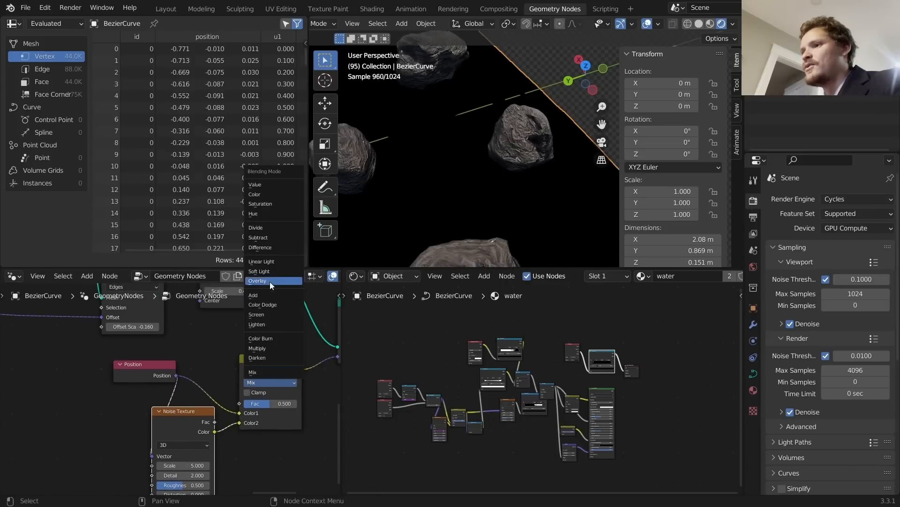
left_click(266, 261)
scroll(287, 402, "up", 2)
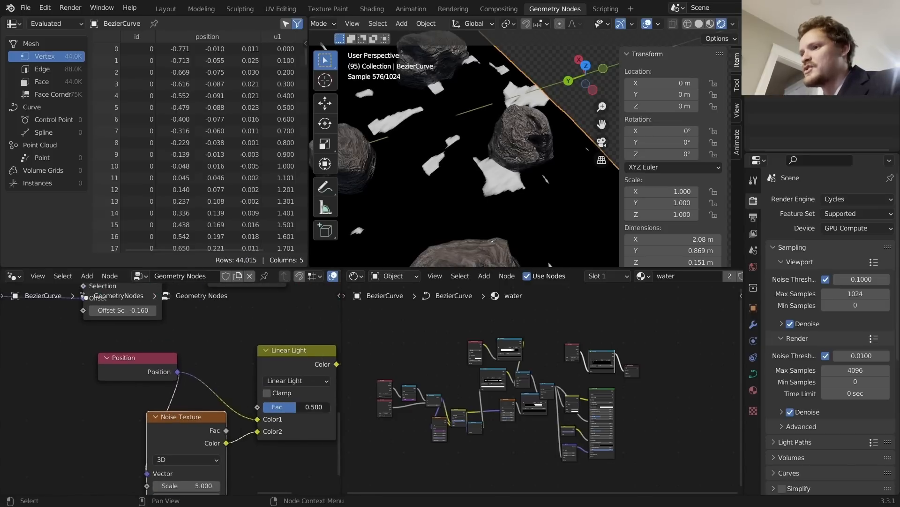
left_click_drag(287, 406, 265, 407)
scroll(454, 168, "down", 3)
scroll(320, 382, "up", 1)
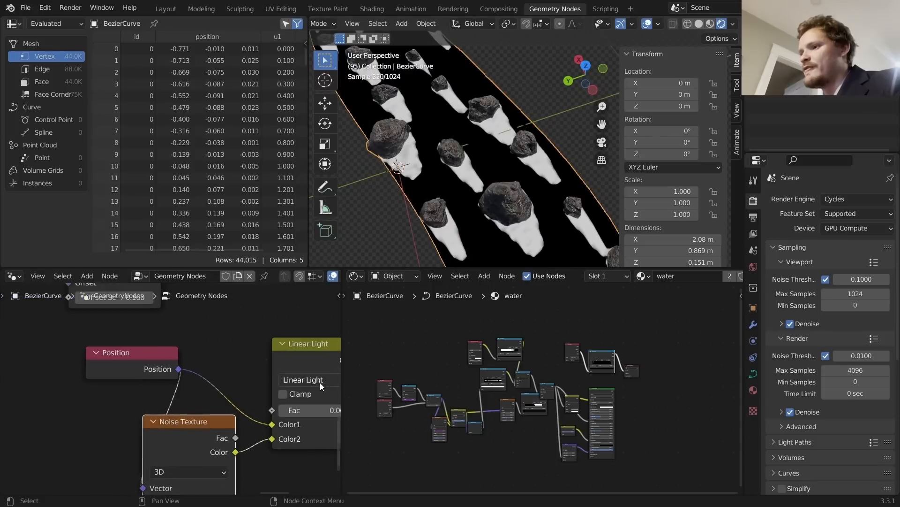
scroll(317, 391, "up", 1)
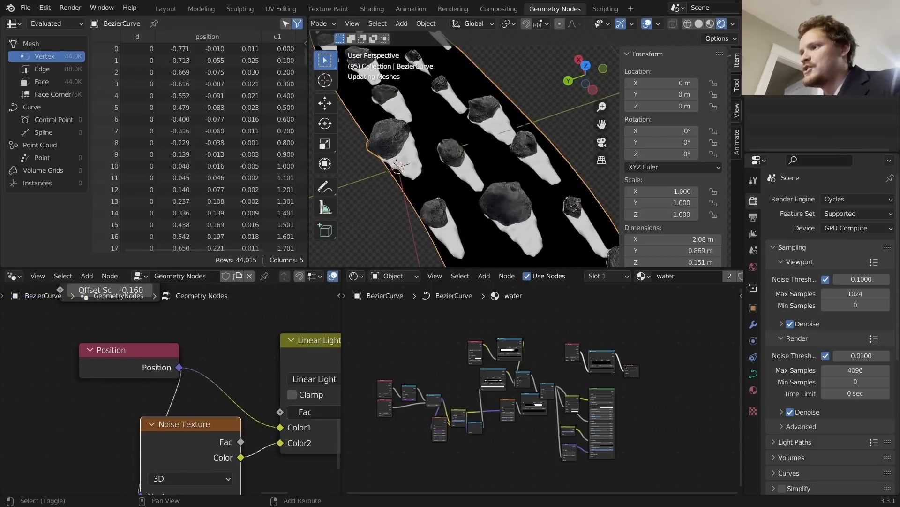
Step: Set Noise Texture Scale 25 and Detail 4, and the Linear Light factor to about 0.11
middle_click_drag(287, 412, 281, 355)
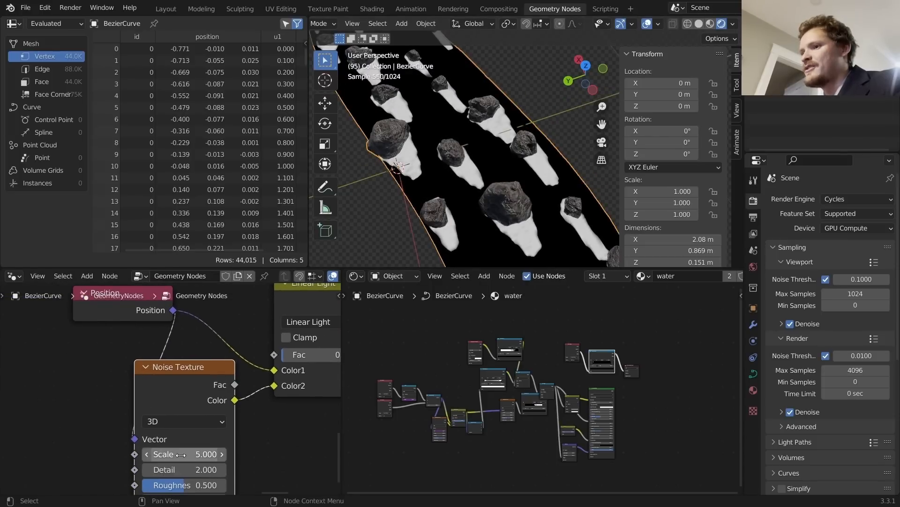
left_click_drag(184, 454, 215, 454)
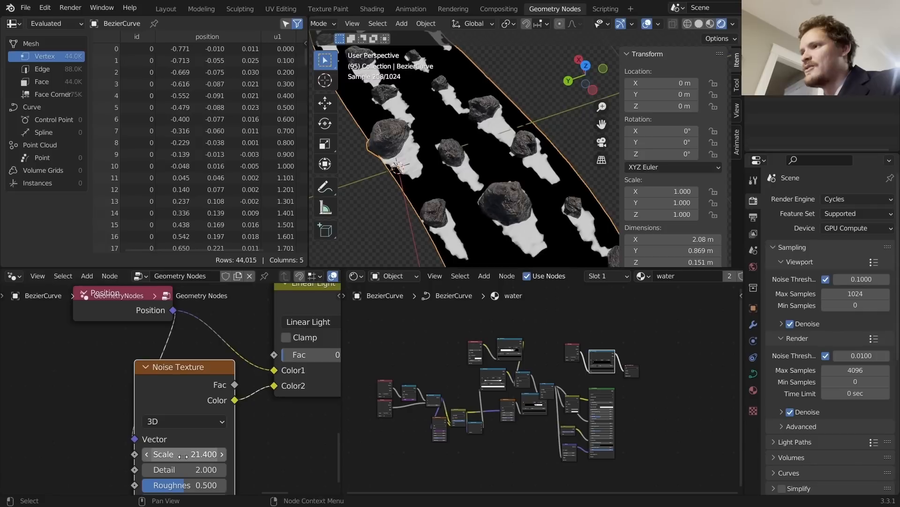
left_click(183, 458)
type("25")
key("Return")
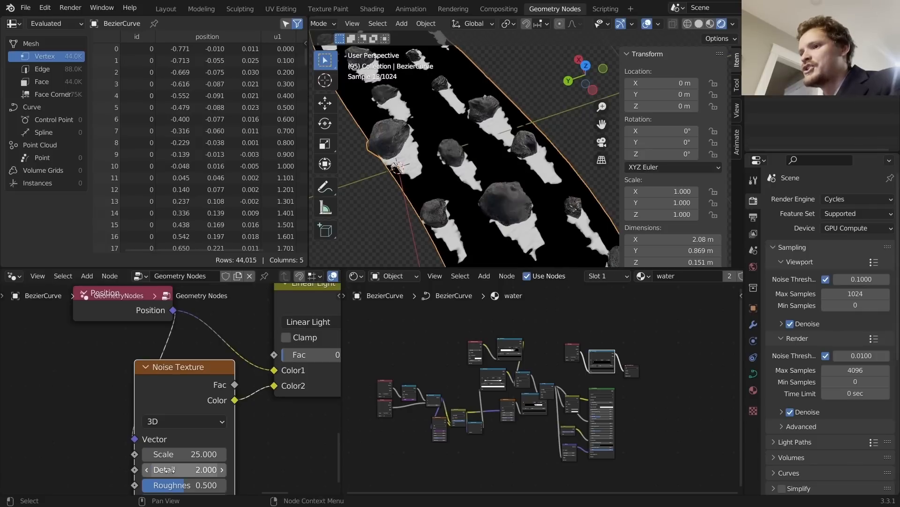
left_click(173, 469)
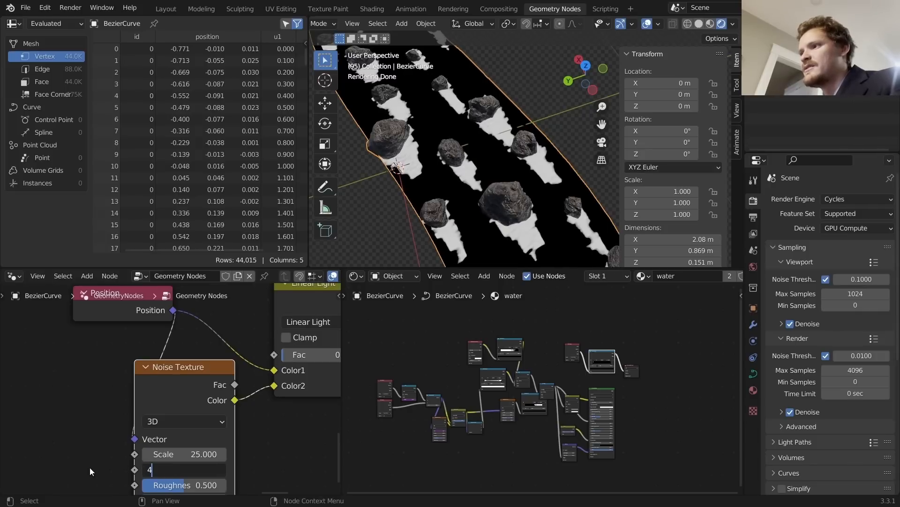
type("4")
key("Return")
middle_click_drag(308, 368, 173, 398)
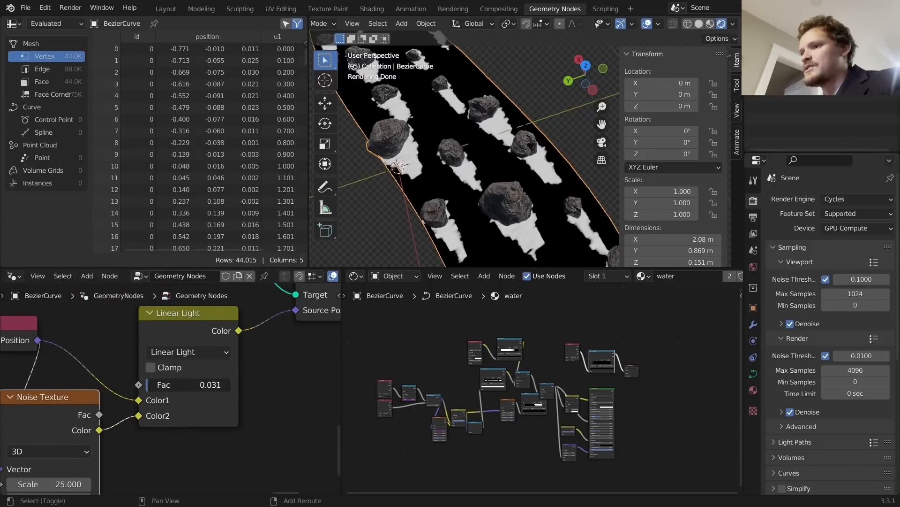
left_click_drag(197, 385, 211, 384)
scroll(539, 142, "down", 2)
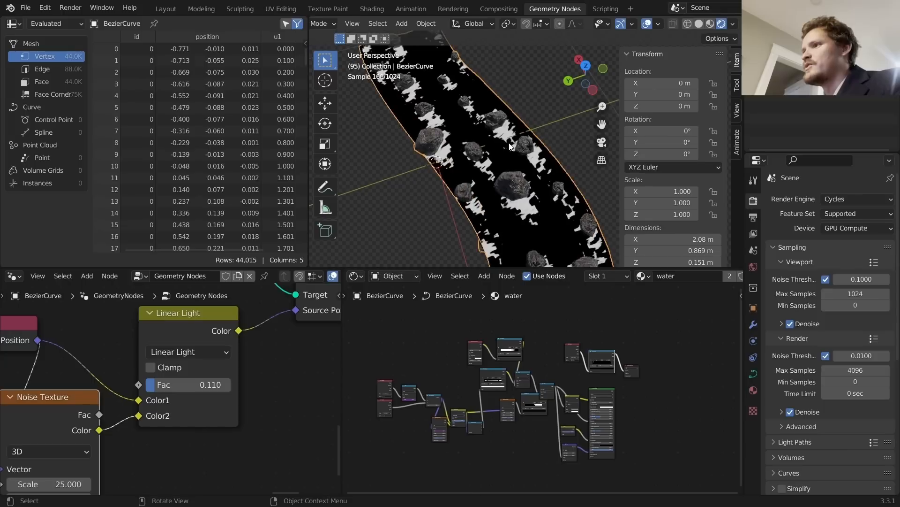
Step: Preview the water shader's Add node, then restore the full water material output
middle_click_drag(539, 143, 381, 151)
middle_click_drag(616, 365, 570, 375)
scroll(491, 401, "up", 4)
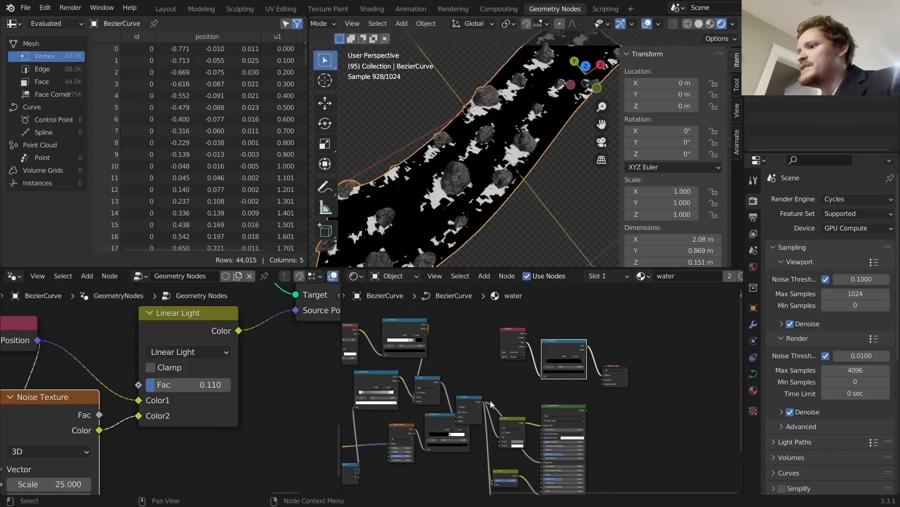
left_click_drag(387, 381, 442, 379)
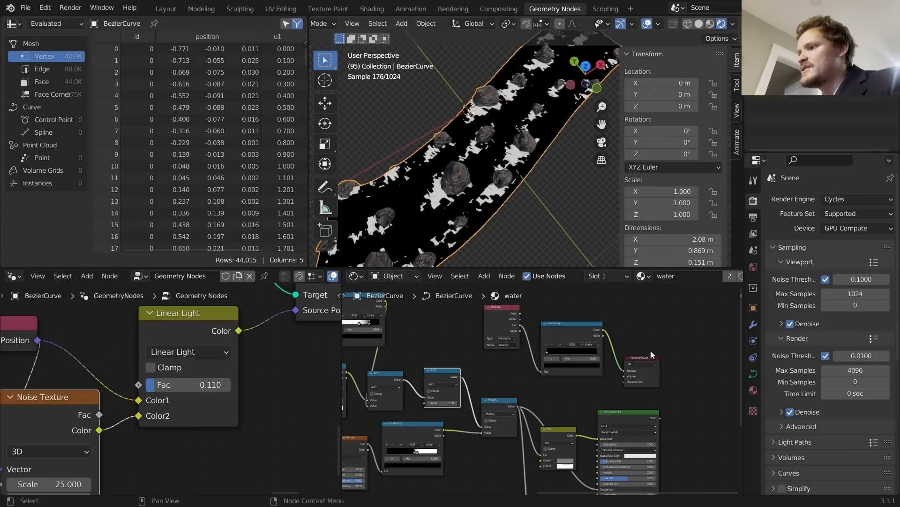
left_click(430, 400, "ctrl+shift")
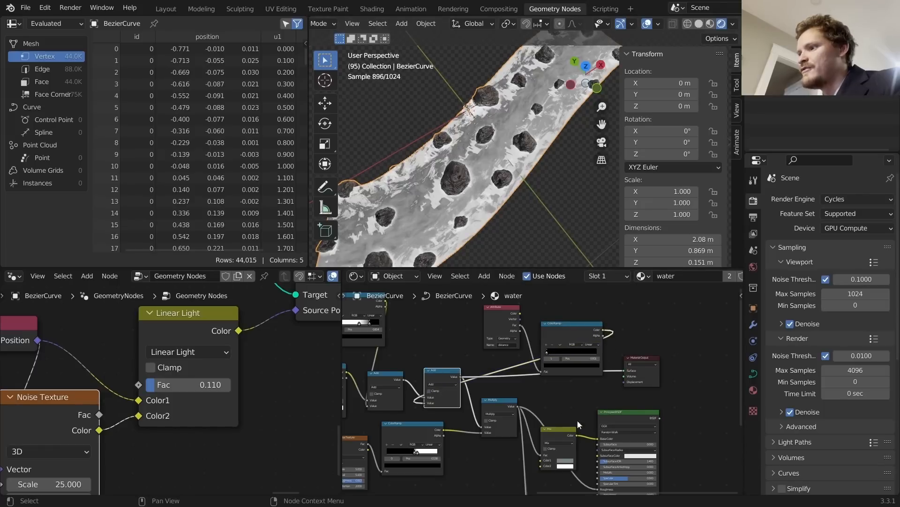
left_click(622, 414, "ctrl+shift")
Step: Play the animation while orbiting to watch the ragged foam stream around the rocks
key("space")
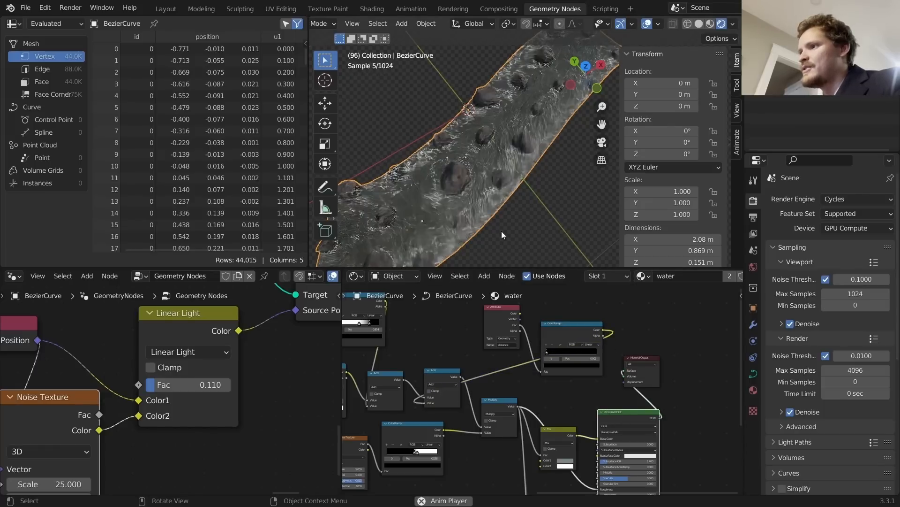
key("space")
middle_click_drag(458, 199, 509, 182)
scroll(497, 189, "up", 4)
key("space")
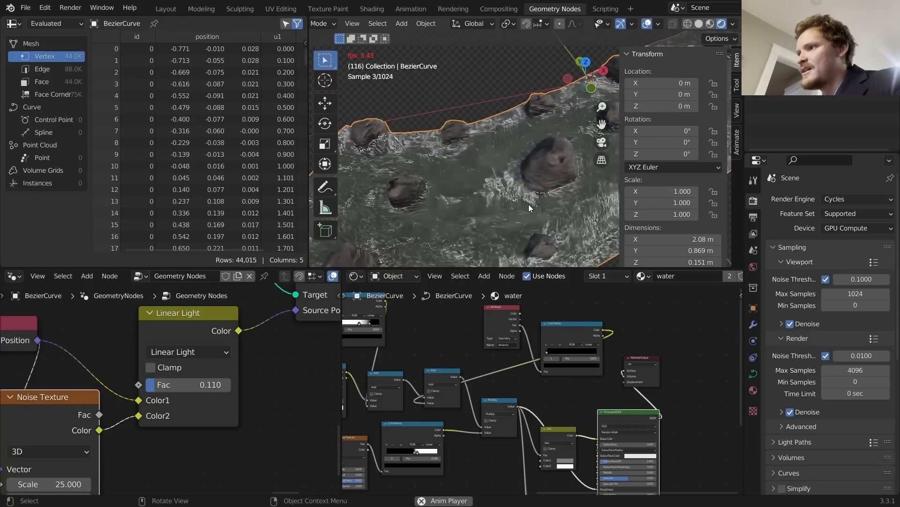
middle_click_drag(528, 204, 576, 207)
key("space")
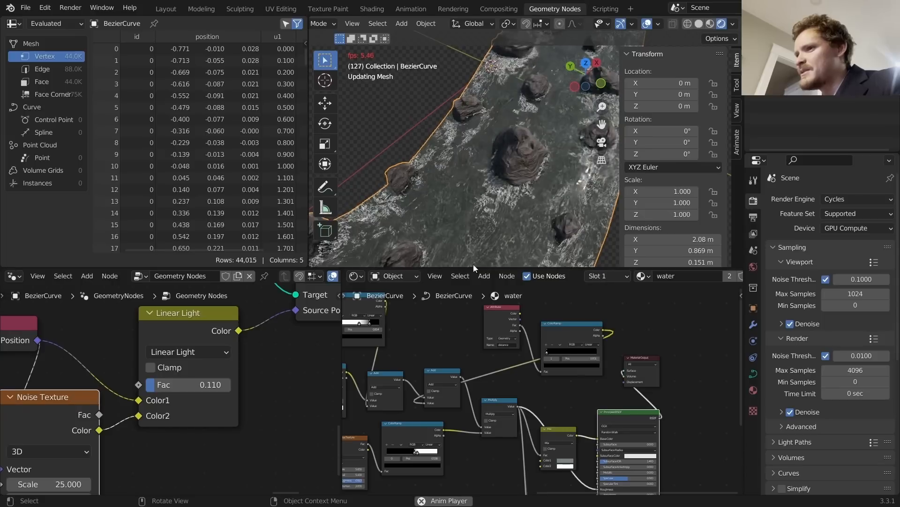
middle_click_drag(44, 443, 185, 367)
left_click(185, 374)
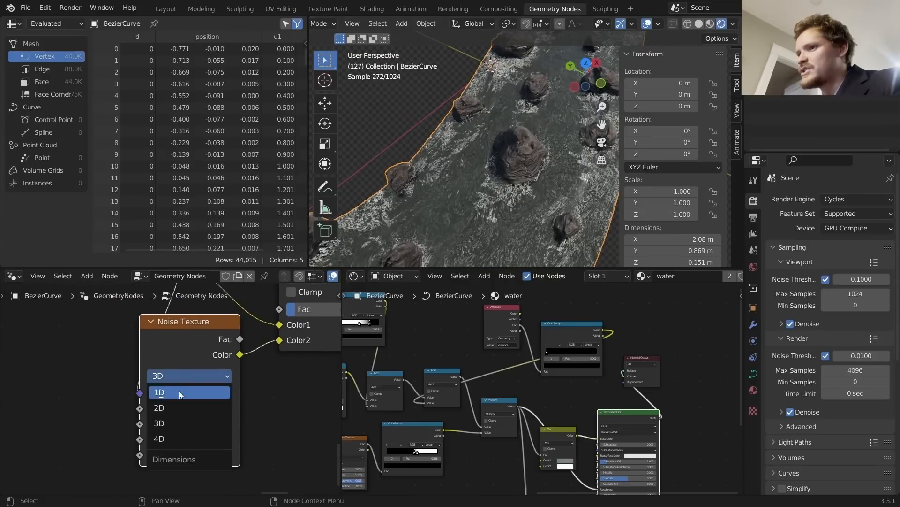
left_click(165, 436)
left_click(172, 408)
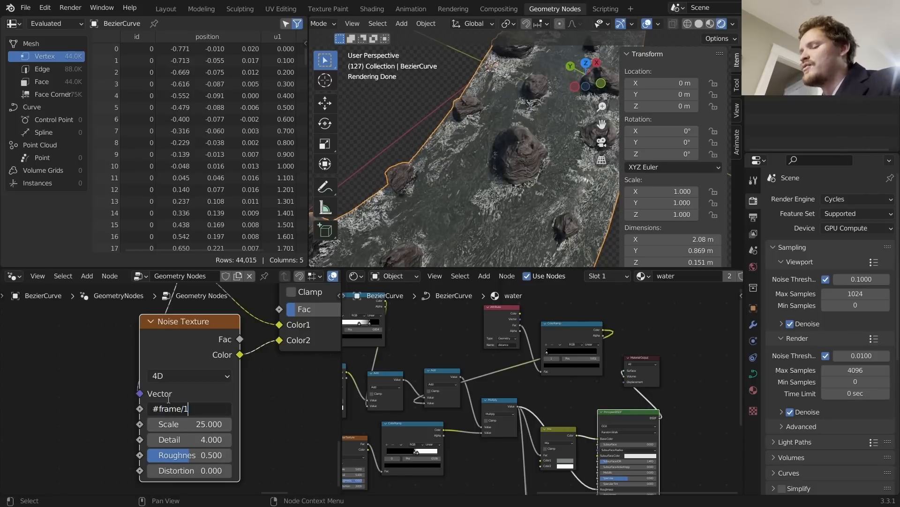
type("#frame/100")
key("Return")
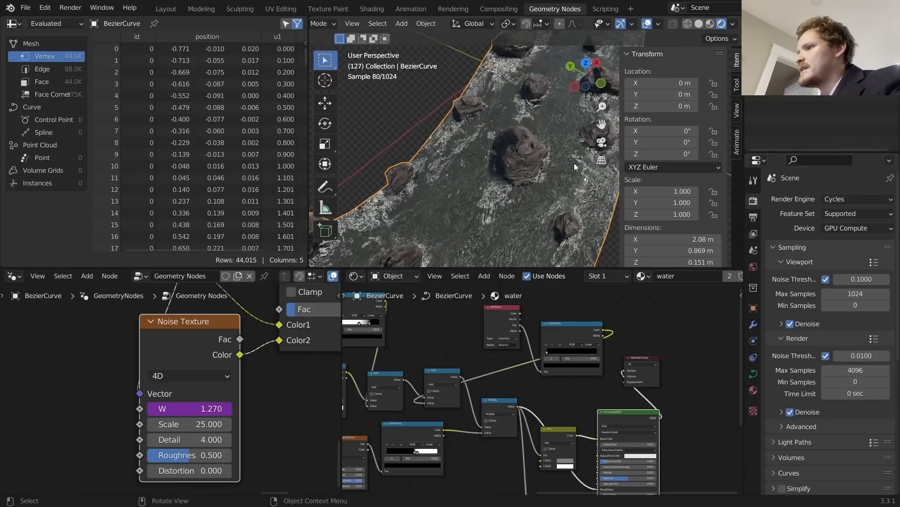
key("space")
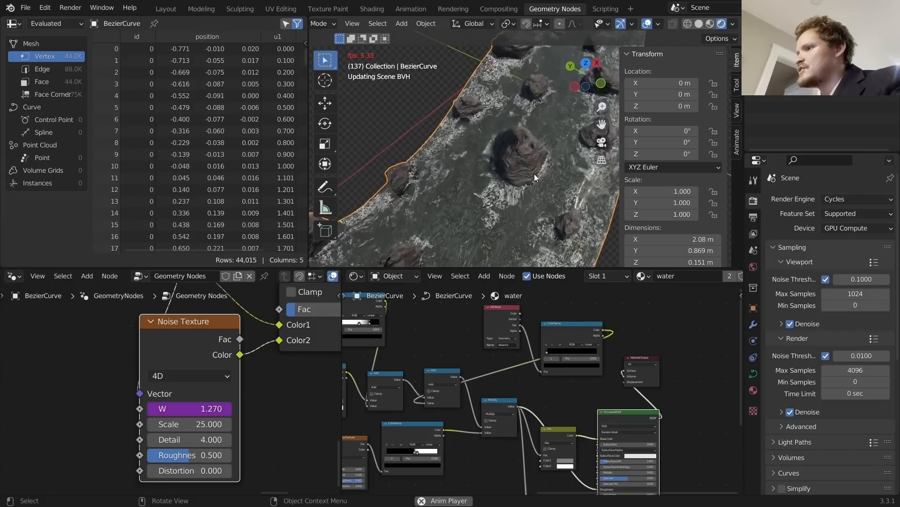
middle_click_drag(590, 148, 608, 140)
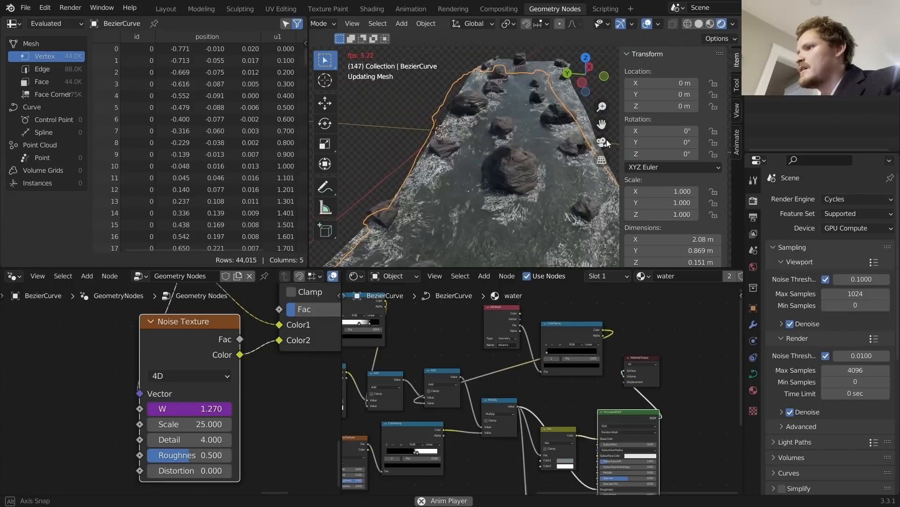
left_click(214, 409)
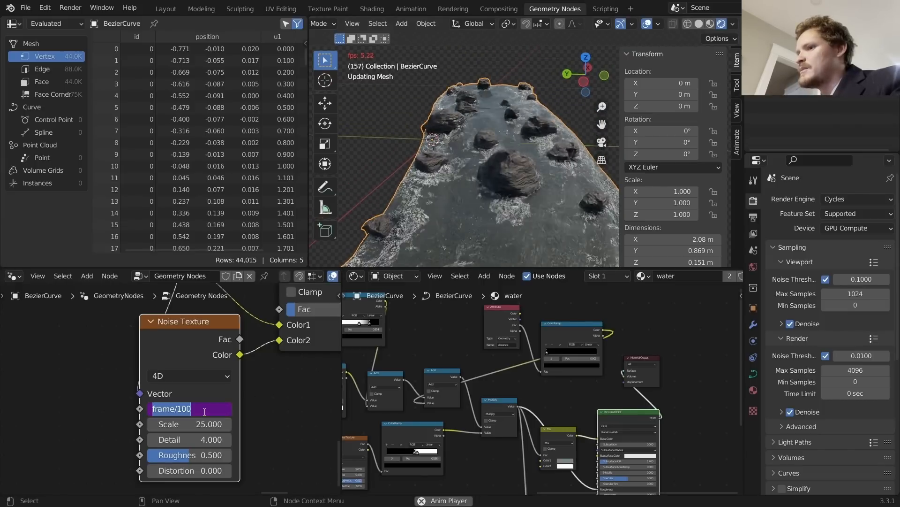
key("Left")
key("Left")
key("BackSpace")
type("3")
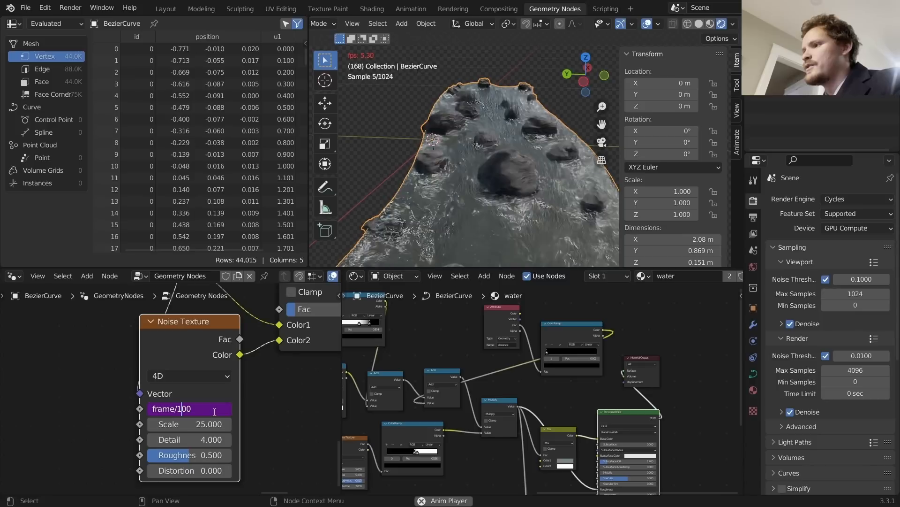
key("Return")
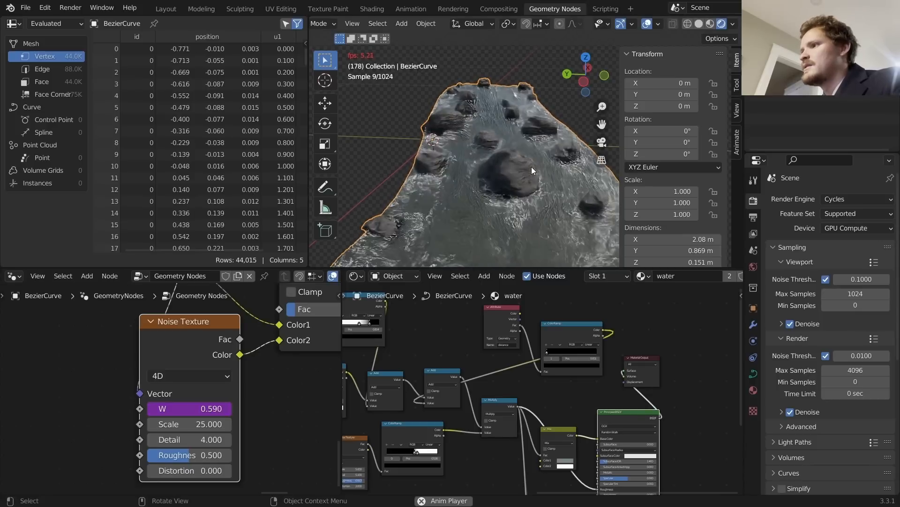
middle_click_drag(528, 167, 542, 202)
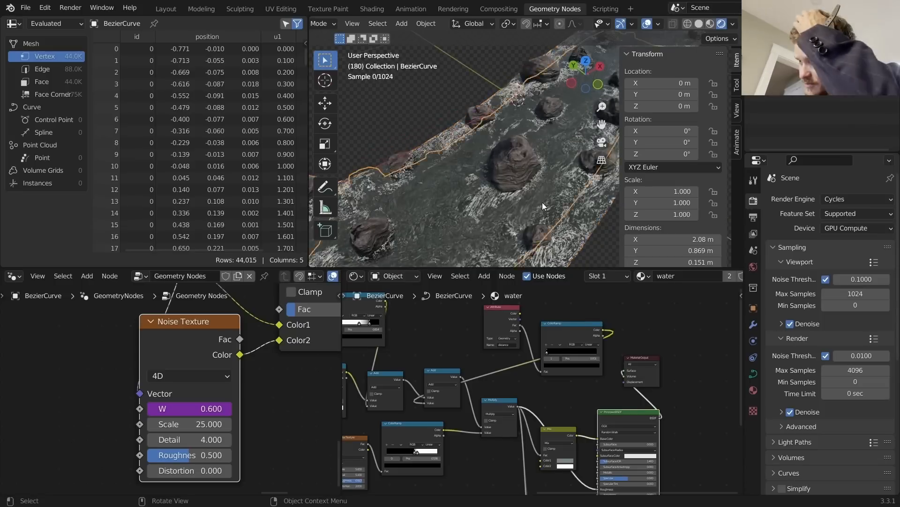
scroll(535, 204, "up", 4)
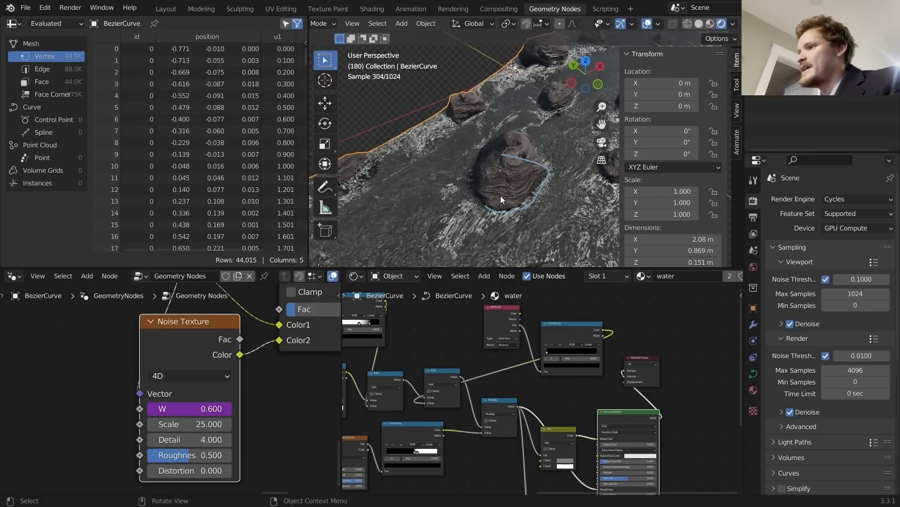
key("ctrl+z")
Step: Save rivergenerator3.blend and bring the Extrude Mesh node into view
scroll(139, 362, "down", 14)
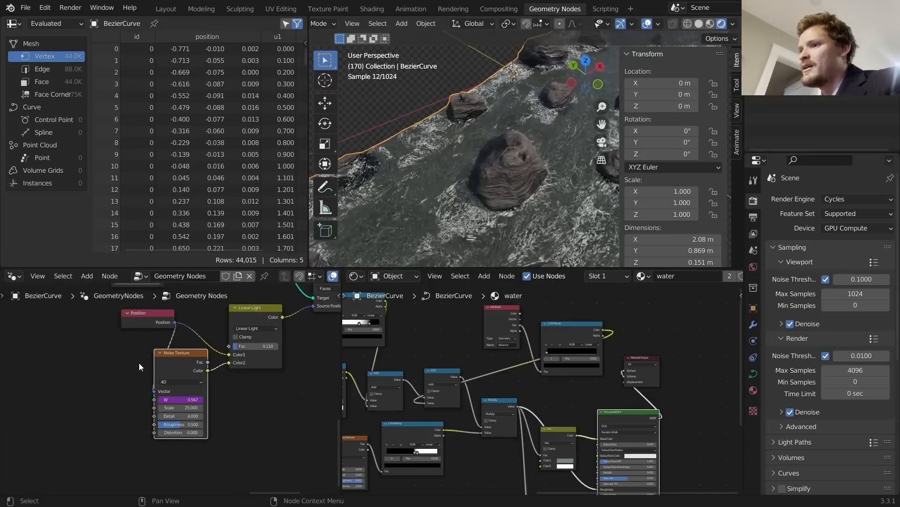
middle_click_drag(117, 344, 183, 354)
key("ctrl+s")
middle_click_drag(101, 366, 290, 378)
middle_click_drag(150, 356, 259, 390)
scroll(259, 390, "up", 5)
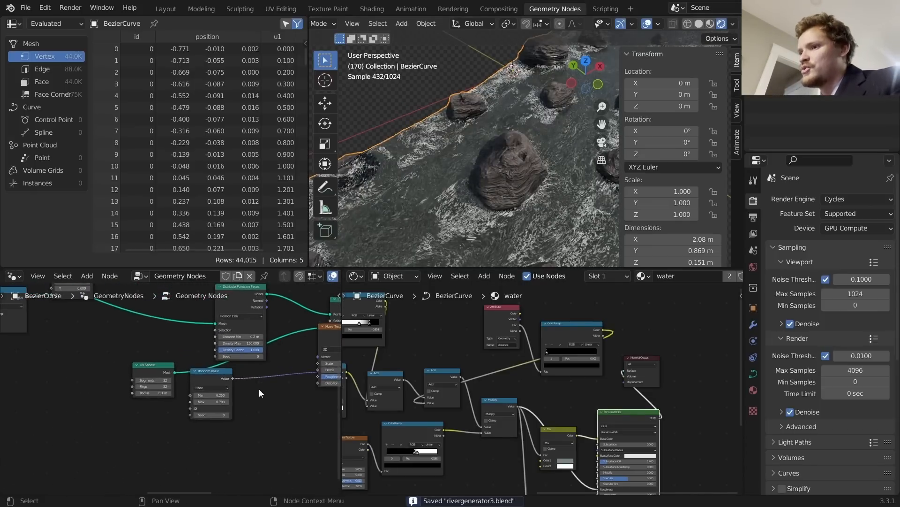
middle_click_drag(232, 350, 213, 411)
scroll(221, 388, "down", 5)
middle_click_drag(268, 417, 88, 381)
scroll(199, 388, "down", 6)
scroll(183, 382, "up", 7)
scroll(188, 390, "up", 8)
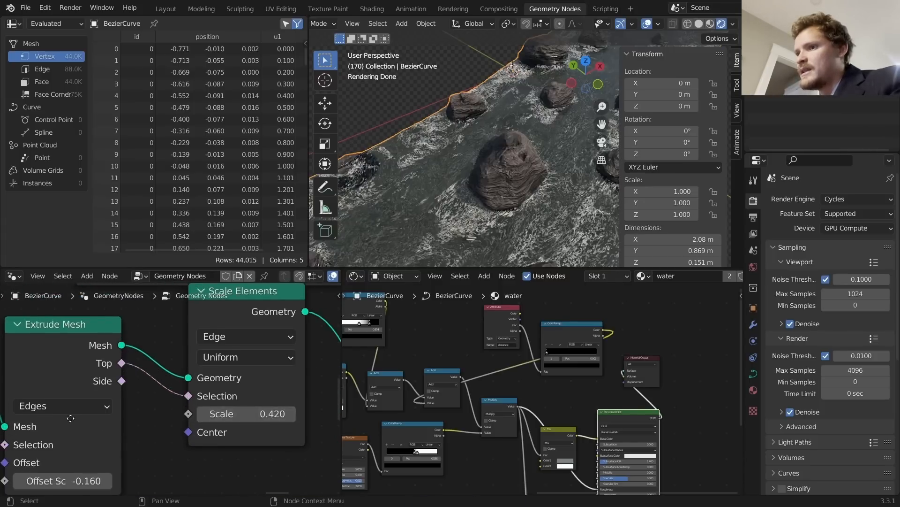
middle_click_drag(253, 409, 385, 362)
Step: Try deeper Extrude Mesh Offset Scale values, then revert it to -0.160
left_click_drag(195, 435, 129, 434)
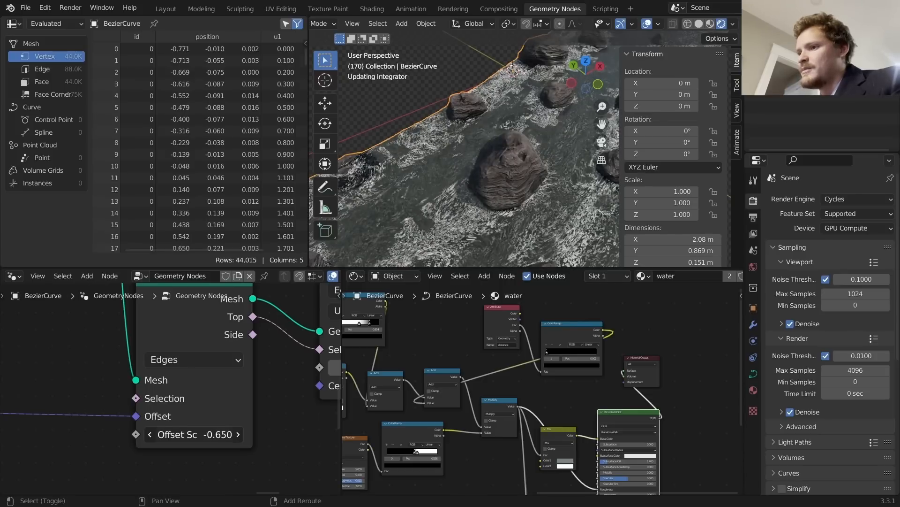
right_click(197, 434)
scroll(434, 226, "down", 3)
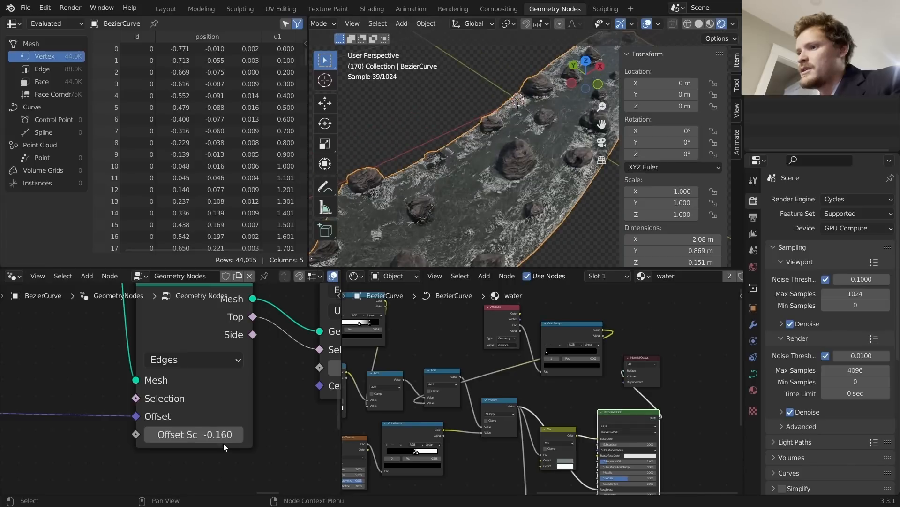
mouse_move(206, 435)
left_mouse_down()
mouse_move(214, 434)
mouse_move(147, 434)
mouse_move(222, 434)
left_mouse_up()
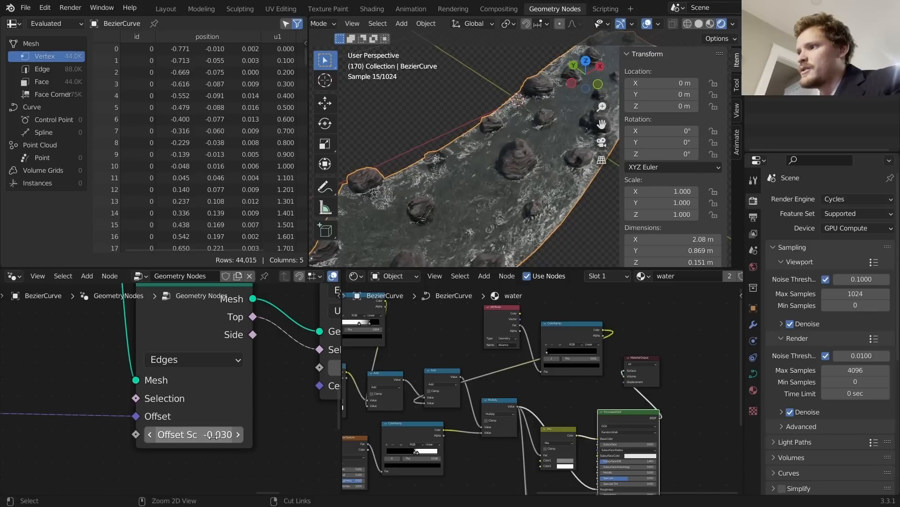
key("ctrl+z")
middle_click_drag(174, 424, 265, 374)
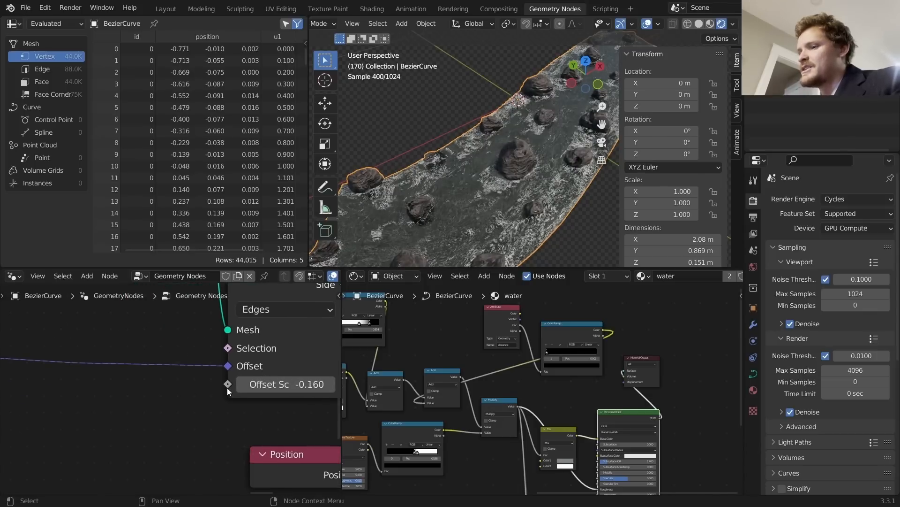
Step: Feed Offset Scale from a new Random Value node with Min -0.3 and Max 0
key("shift+a")
type("random")
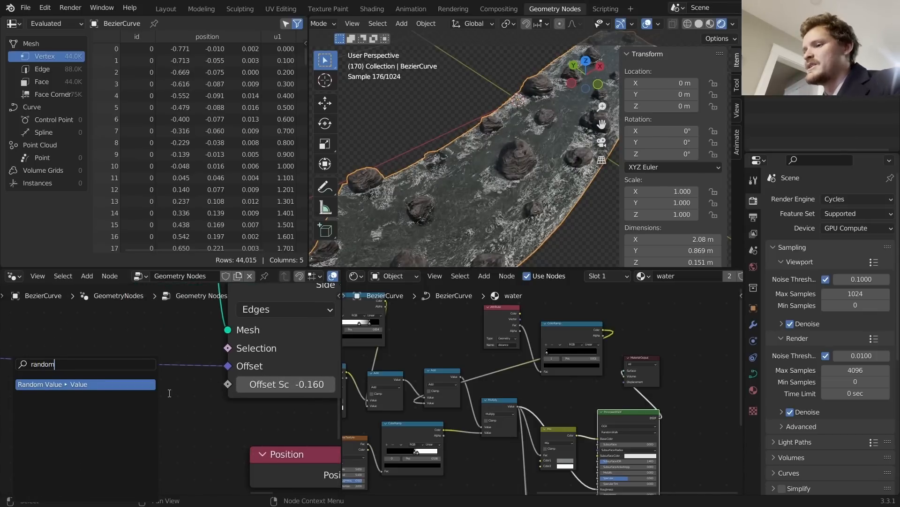
key("Return")
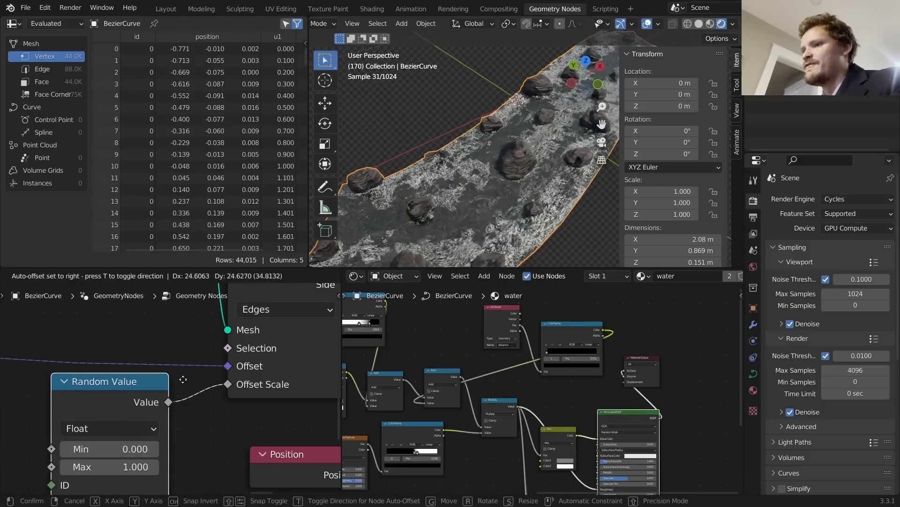
left_click(136, 447)
left_click(136, 449)
type("-.3")
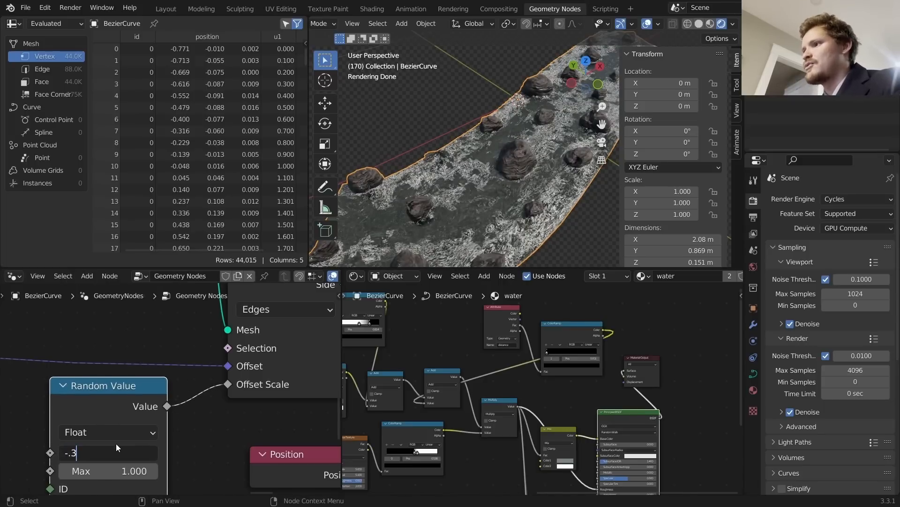
key("Return")
left_click(107, 471)
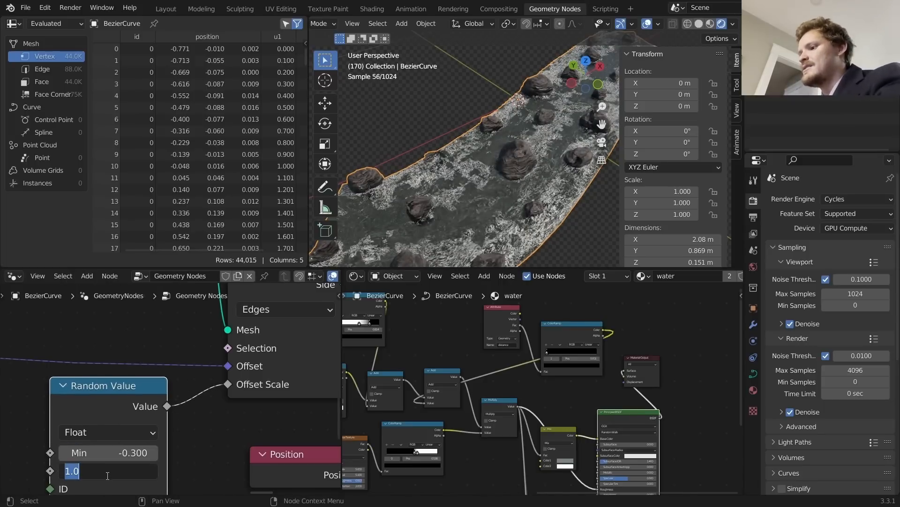
type("0")
key("Return")
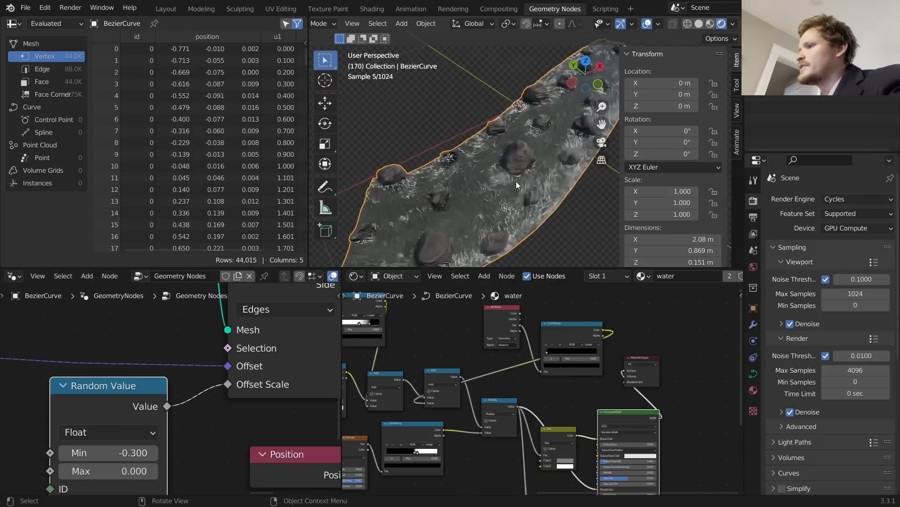
Step: Briefly unlink the Random Value node to compare, restore it, and view the whole river
right_click_drag(221, 404, 187, 382, "ctrl")
key("ctrl+z")
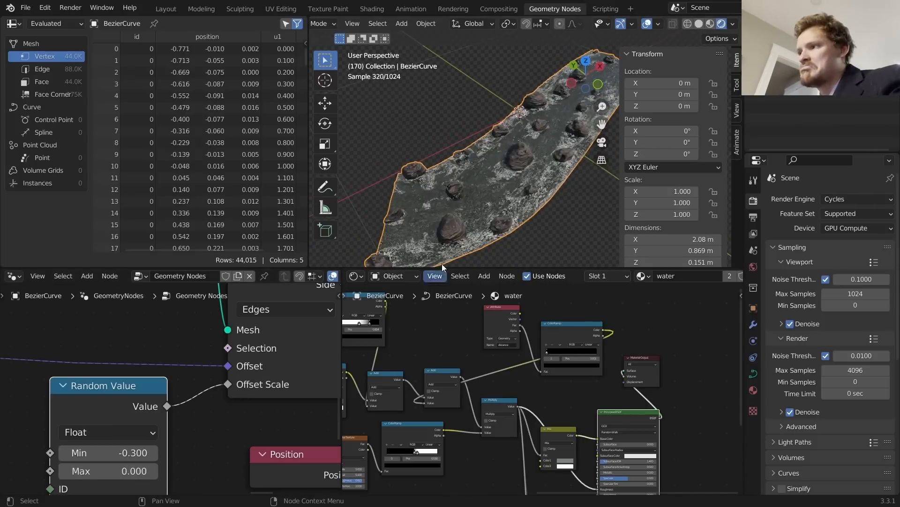
middle_click_drag(498, 230, 540, 198)
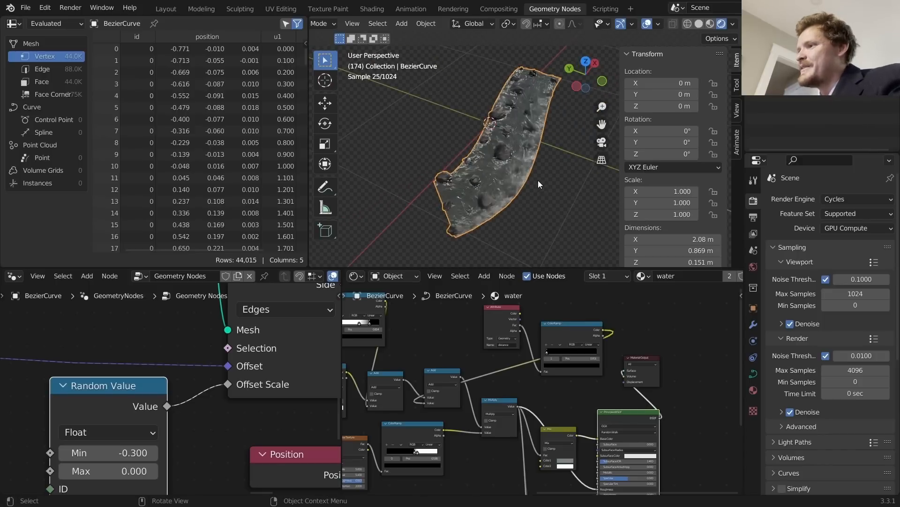
key("Tab")
Step: Add a Bezier circle to the river curve and shift it along its local X axis
key("alt+a")
key("shift+a")
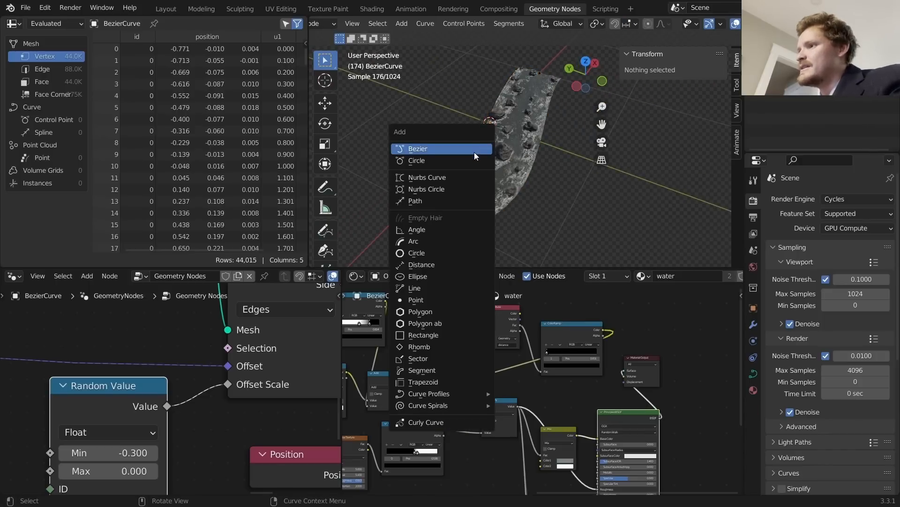
left_click(481, 161)
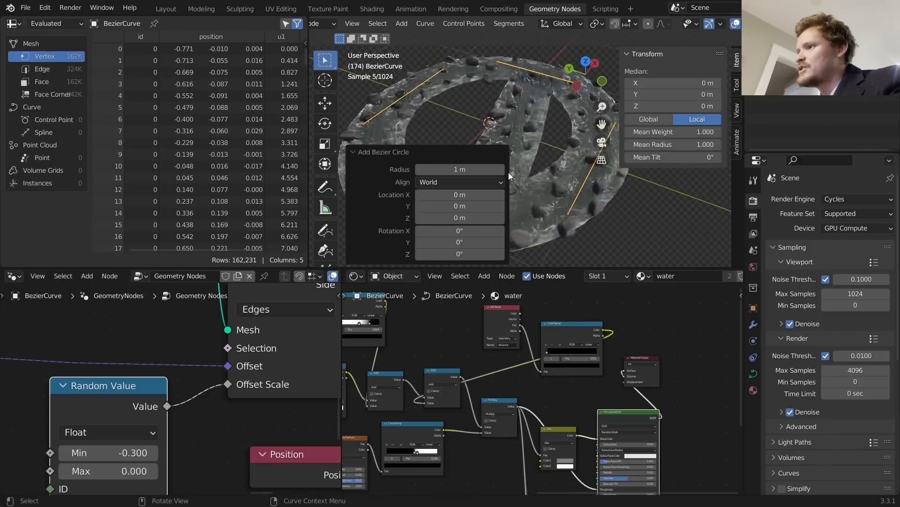
scroll(575, 183, "down", 2)
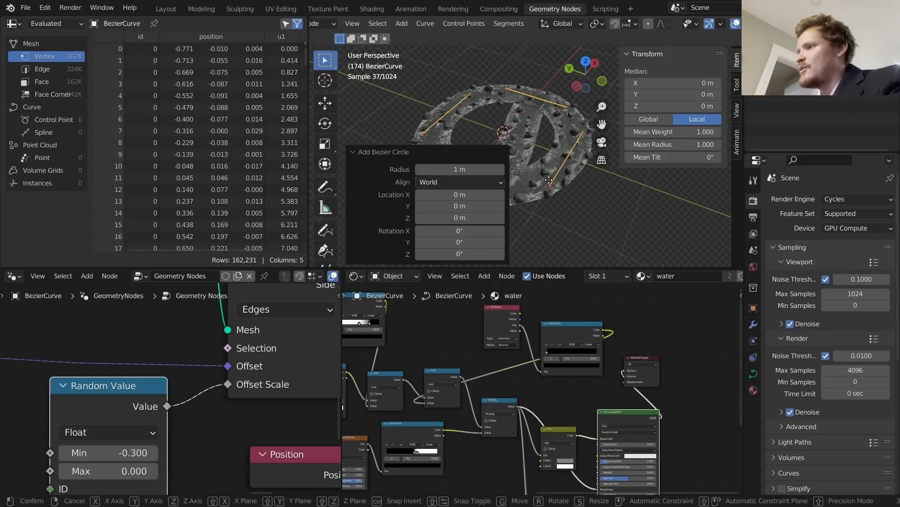
key("g")
key("x")
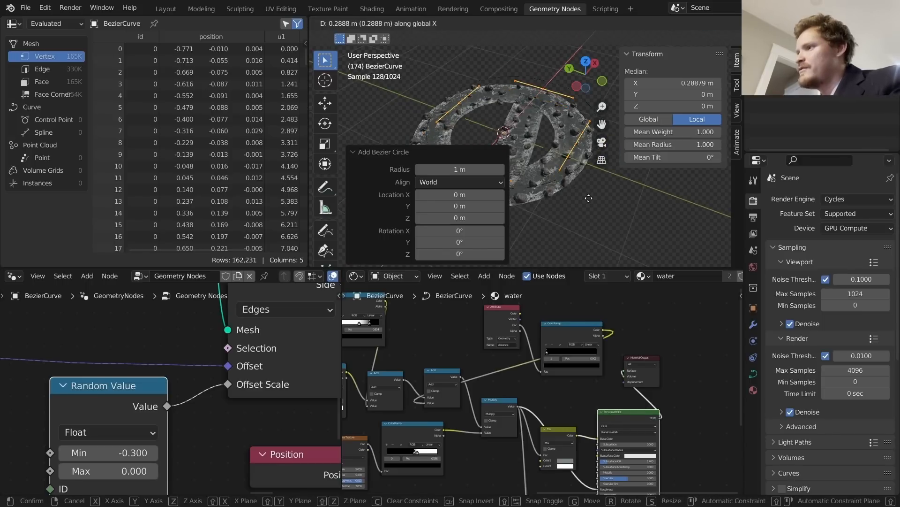
key("x")
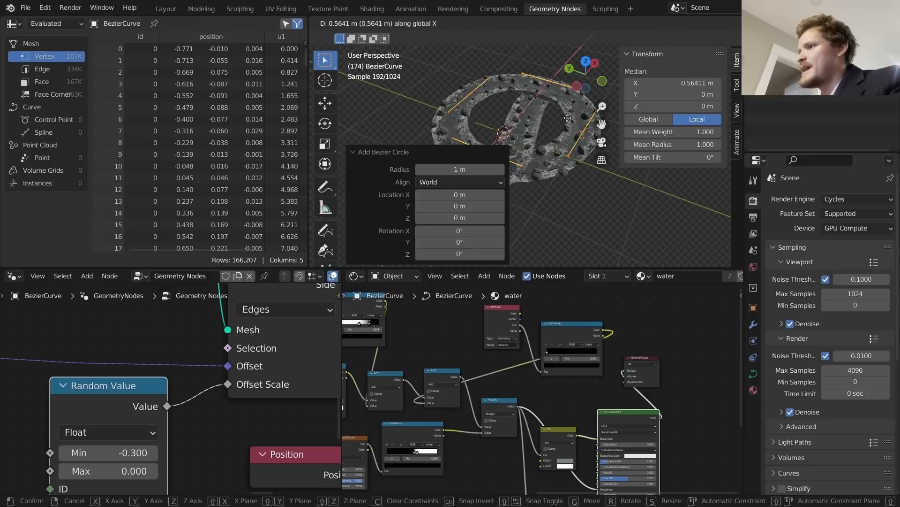
left_click(561, 77)
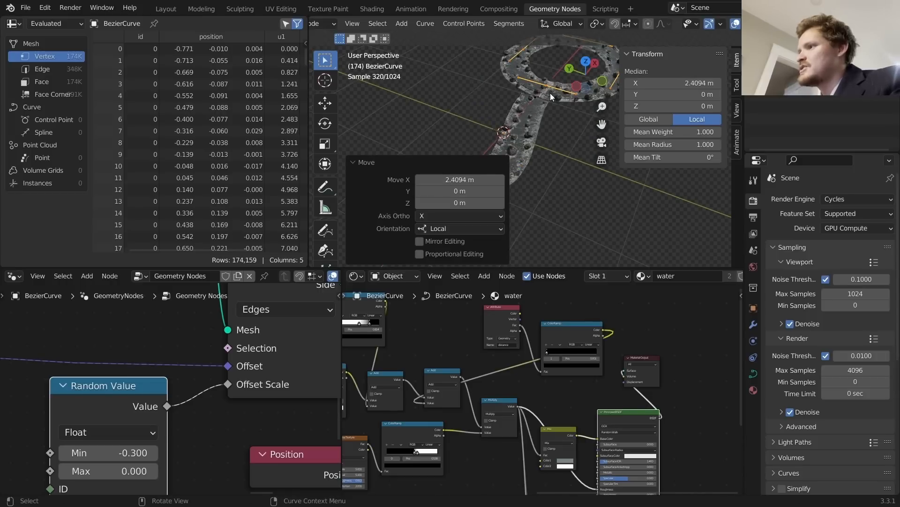
key("Tab")
Step: Play the animation to watch the foam on the new river ring
middle_click_drag(499, 145, 421, 116, "shift")
scroll(501, 143, "up", 6)
scroll(390, 114, "down", 4)
key("space")
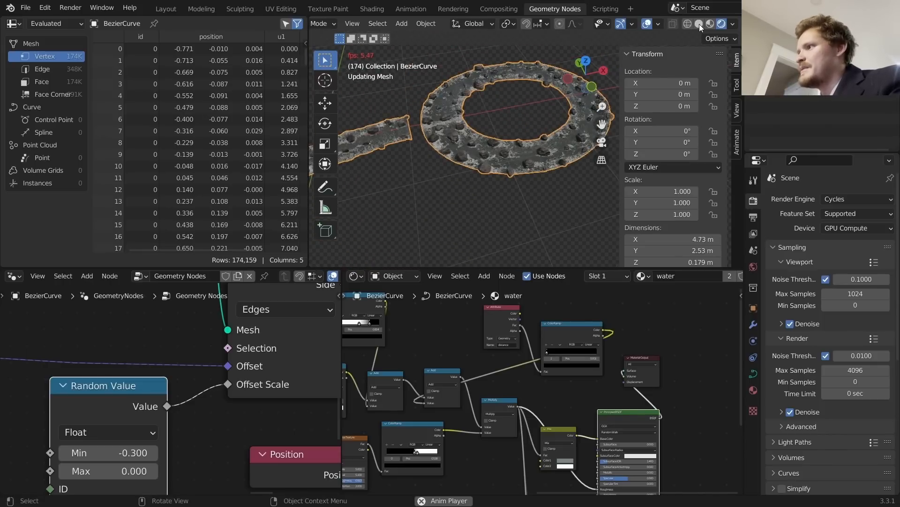
key("space")
Step: Switch to Solid shading and replay the animation while orbiting the ring
left_click(700, 24)
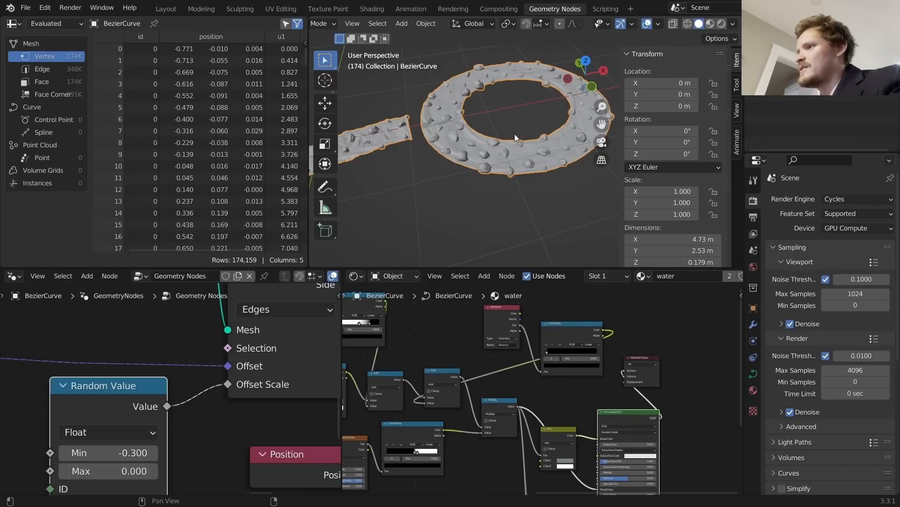
key("space")
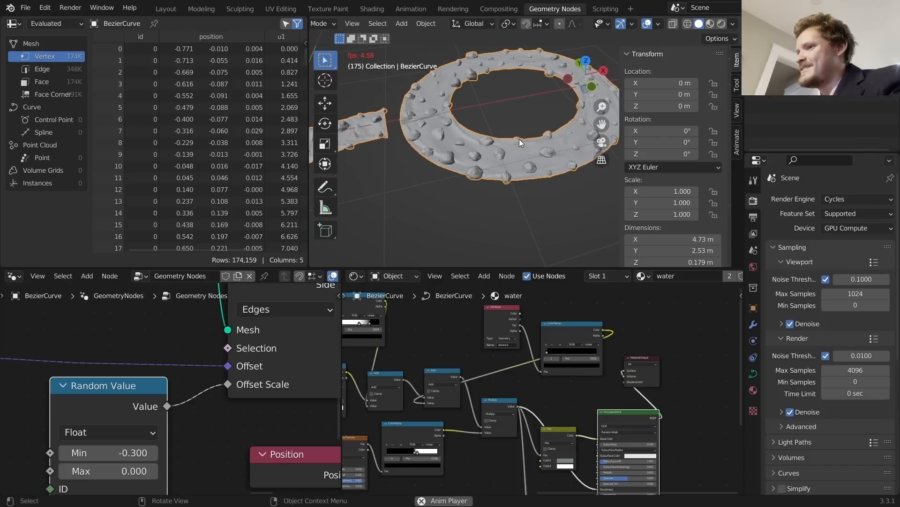
key("space")
scroll(510, 148, "up", 3)
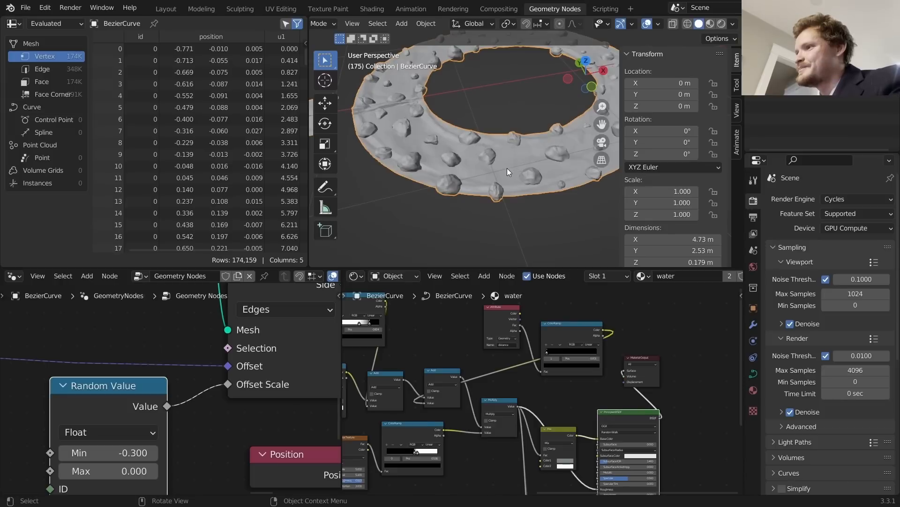
middle_click_drag(508, 168, 498, 181)
scroll(487, 164, "down", 5)
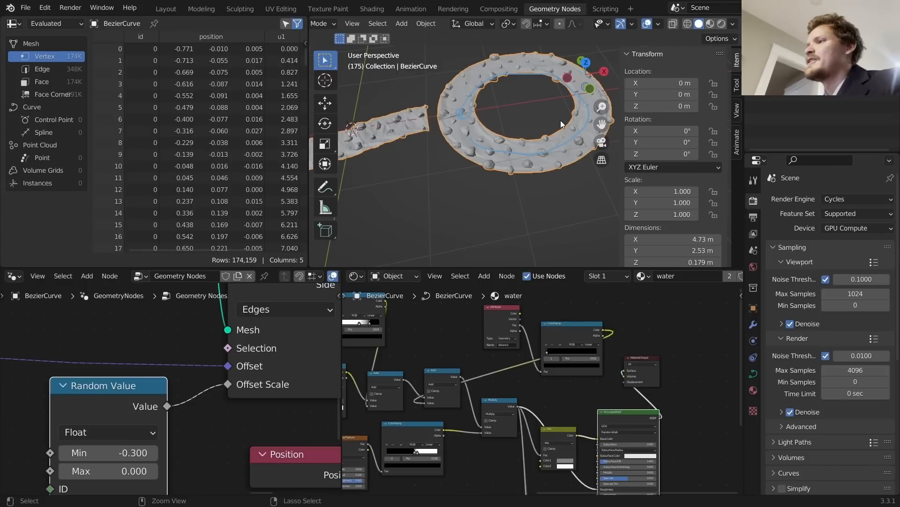
key("ctrl+z")
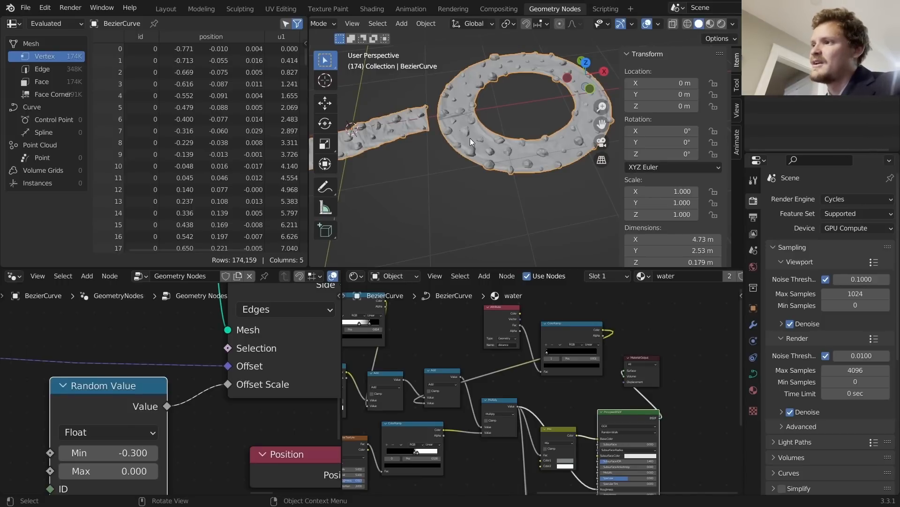
Step: Delete the test ring's control points from the river curve
key("Tab")
key("x")
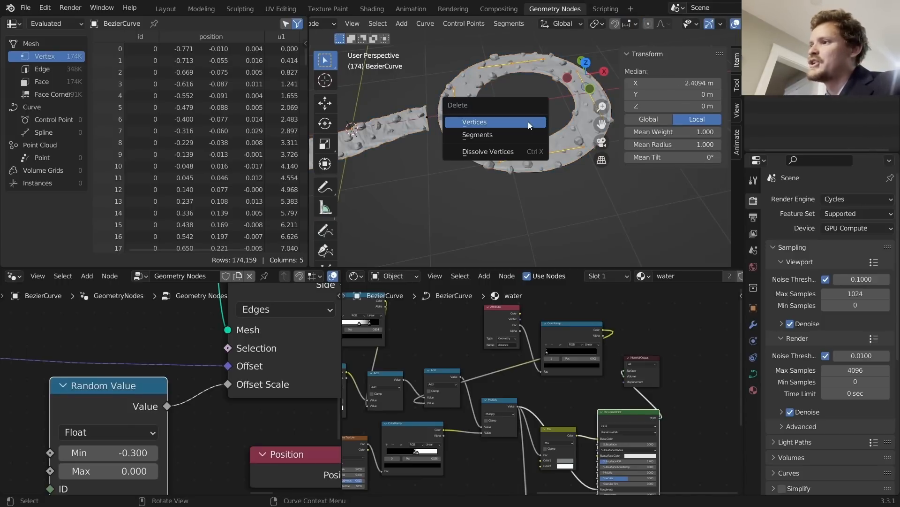
left_click(528, 121)
key("Tab")
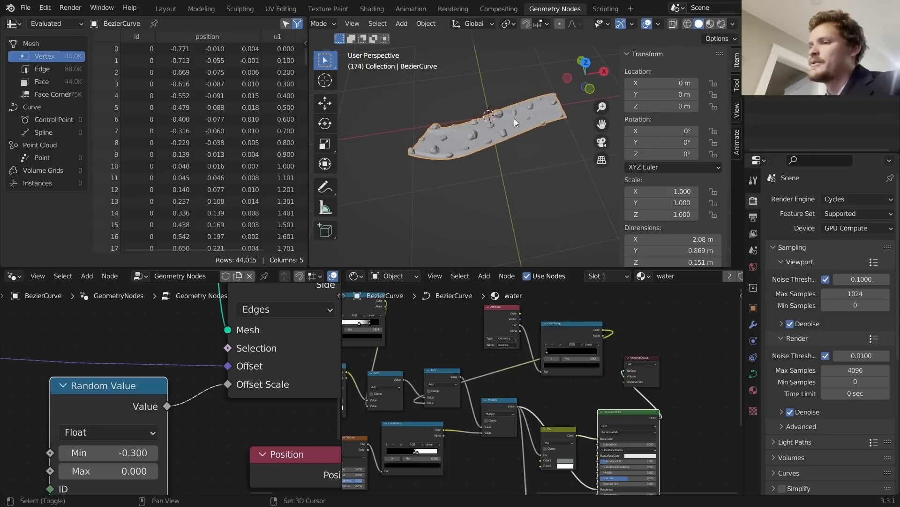